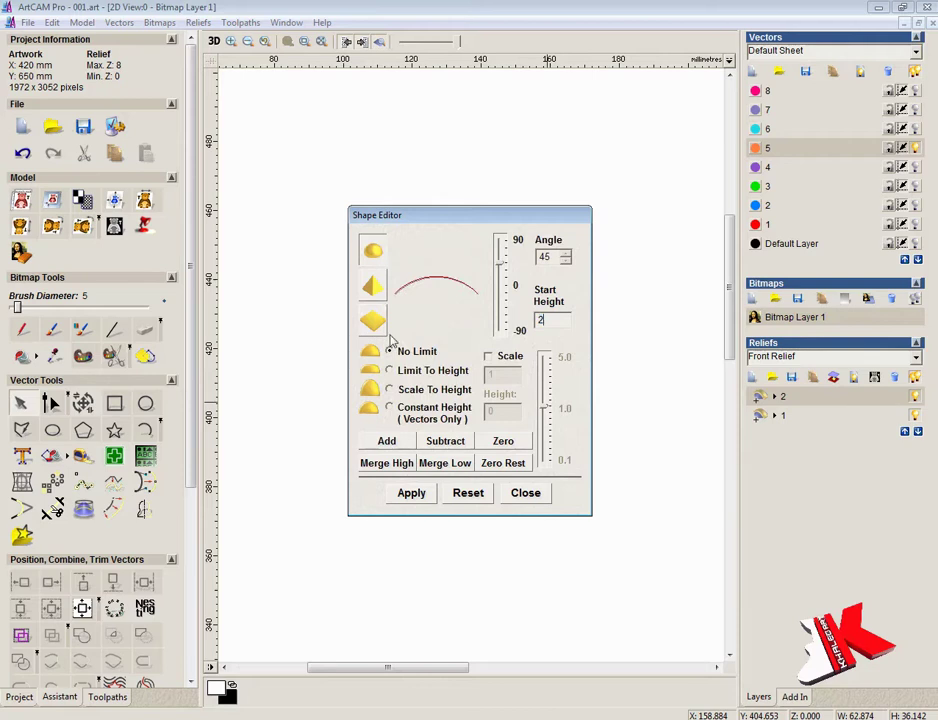
# - Add a round shape at 45° with no height limit and start height 2 from the leaf outline to relief layer 2
pyautogui.click(389, 443)
pyautogui.click(526, 493)
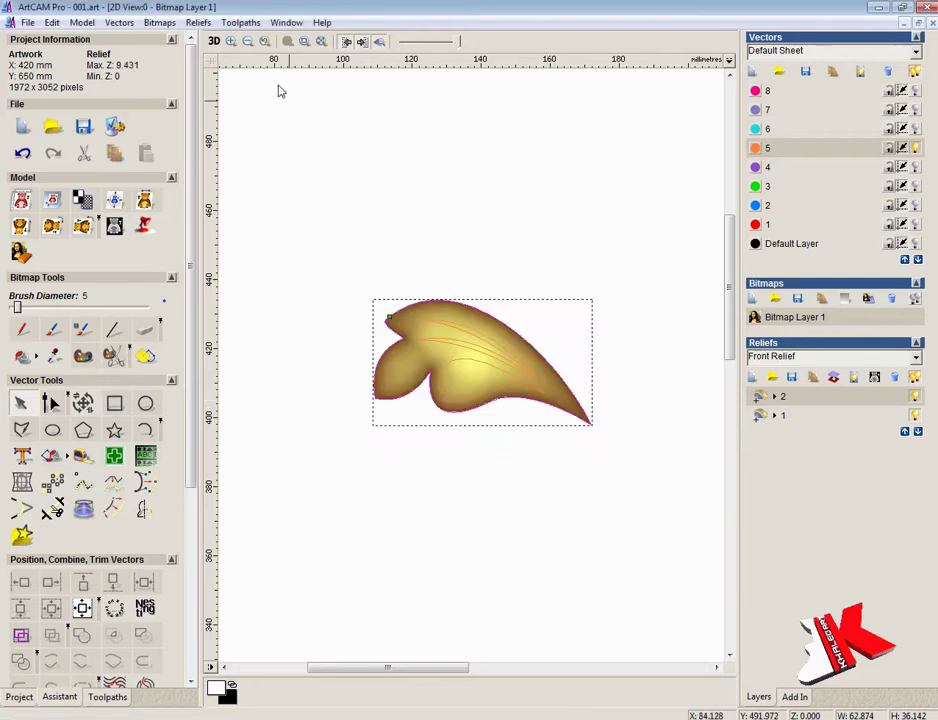
pyautogui.press('F3')
pyautogui.moveTo(458, 324); pyautogui.dragTo(523, 216)
pyautogui.scroll(3, 523, 216)
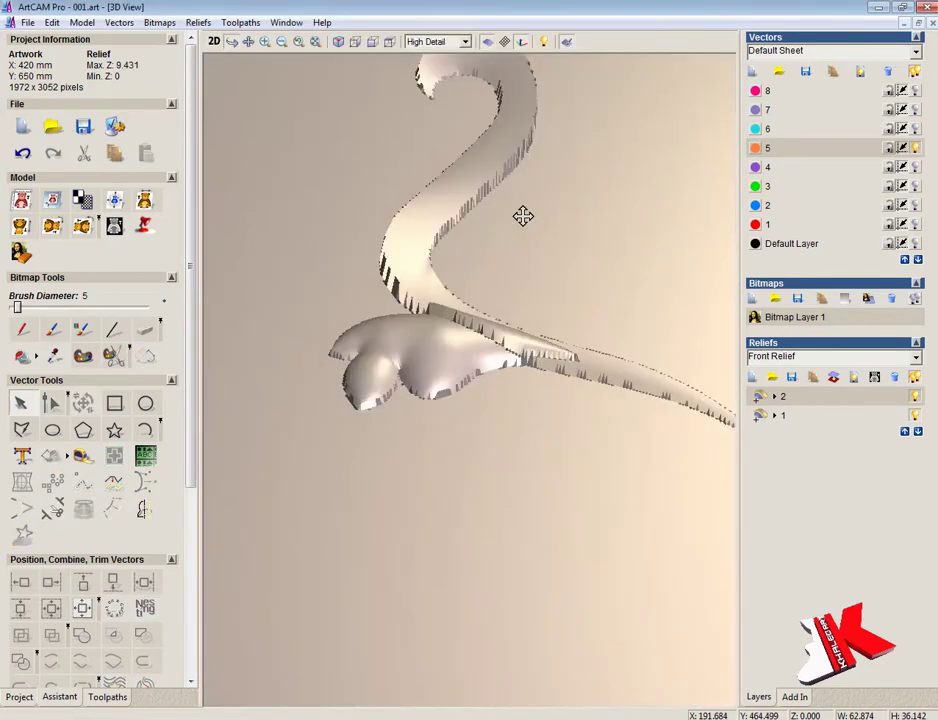
# - Set the combine mode of relief layers 2 and 1 to merge high instead of add
pyautogui.click(775, 397)
pyautogui.click(820, 398)
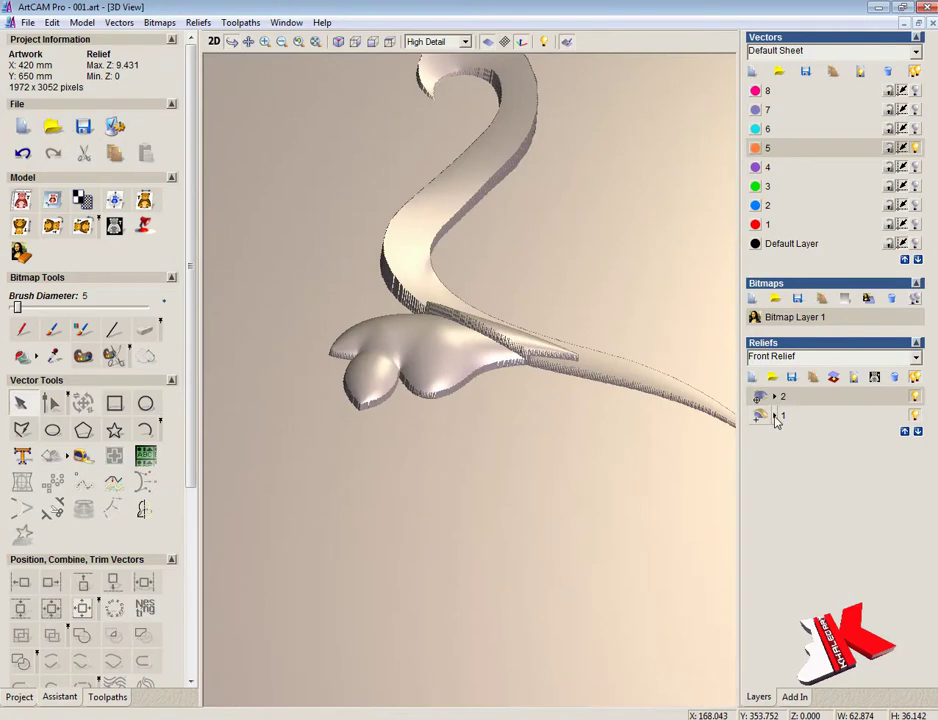
pyautogui.click(775, 416)
pyautogui.click(818, 416)
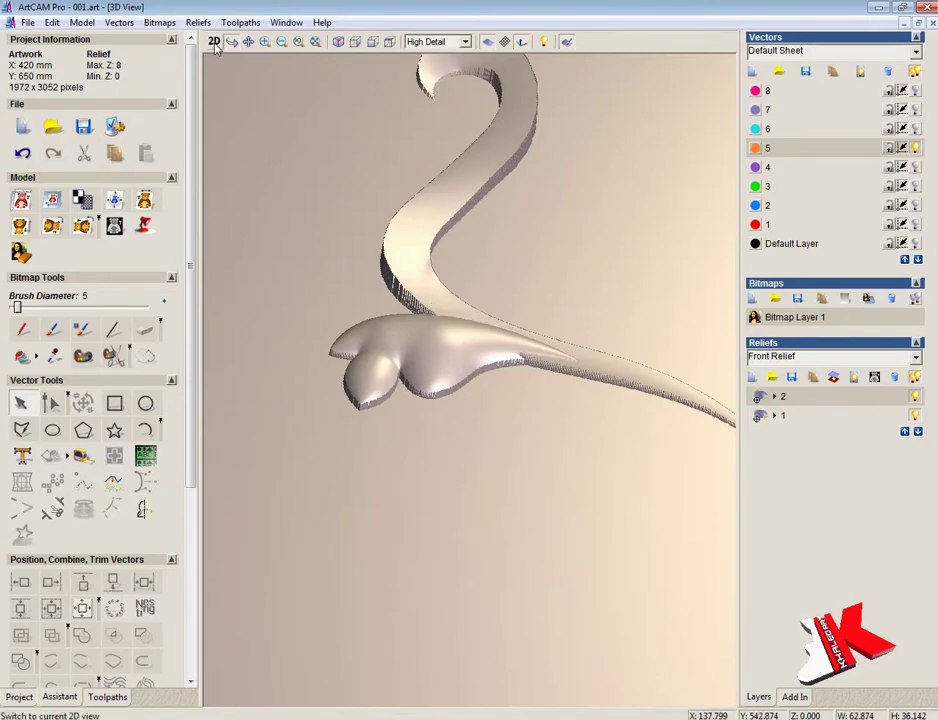
# - Check the leaf in the E012 reference photo and offset the leaf outline inwards by 2 mm, keeping the original
pyautogui.click(214, 43)
pyautogui.click(479, 558)
pyautogui.click(368, 717)
pyautogui.scroll(3, 297, 285)
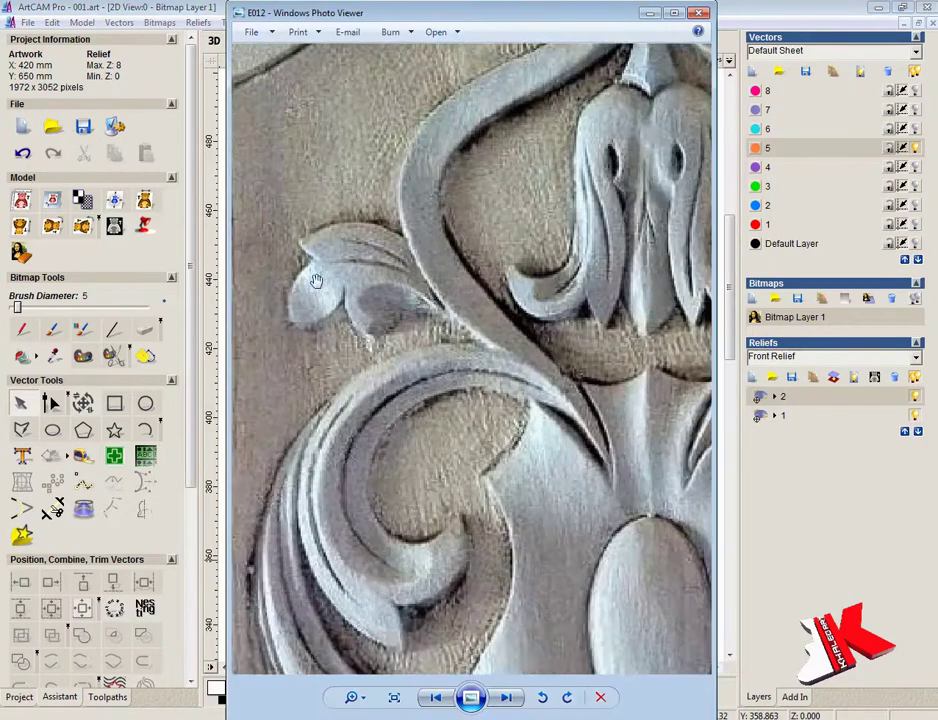
pyautogui.hotkey('alt', 'Tab')
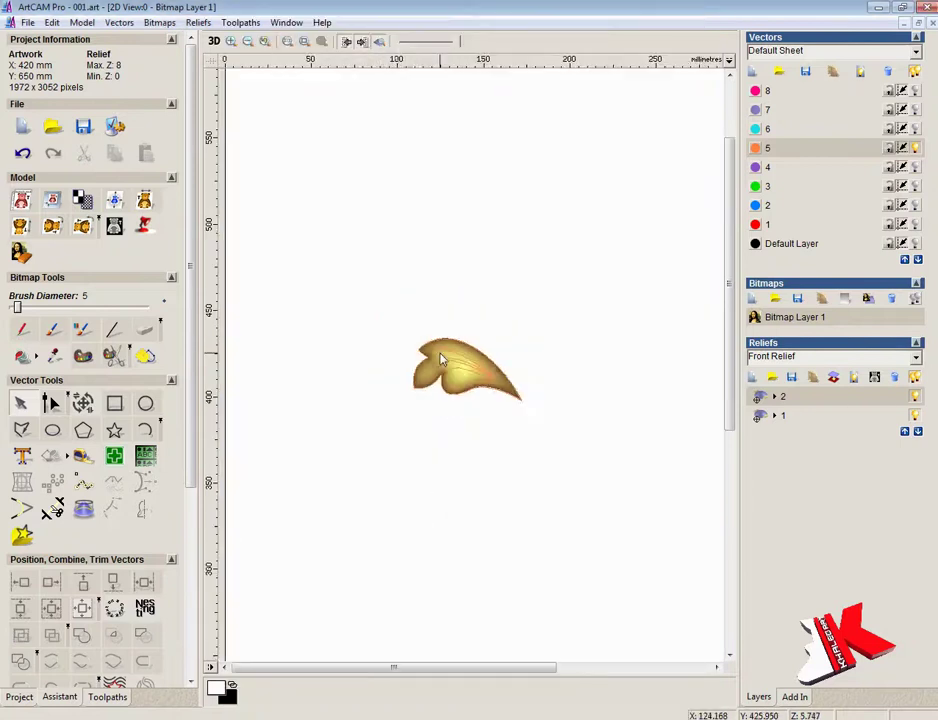
pyautogui.scroll(3, 440, 360)
pyautogui.click(380, 44)
pyautogui.click(358, 204)
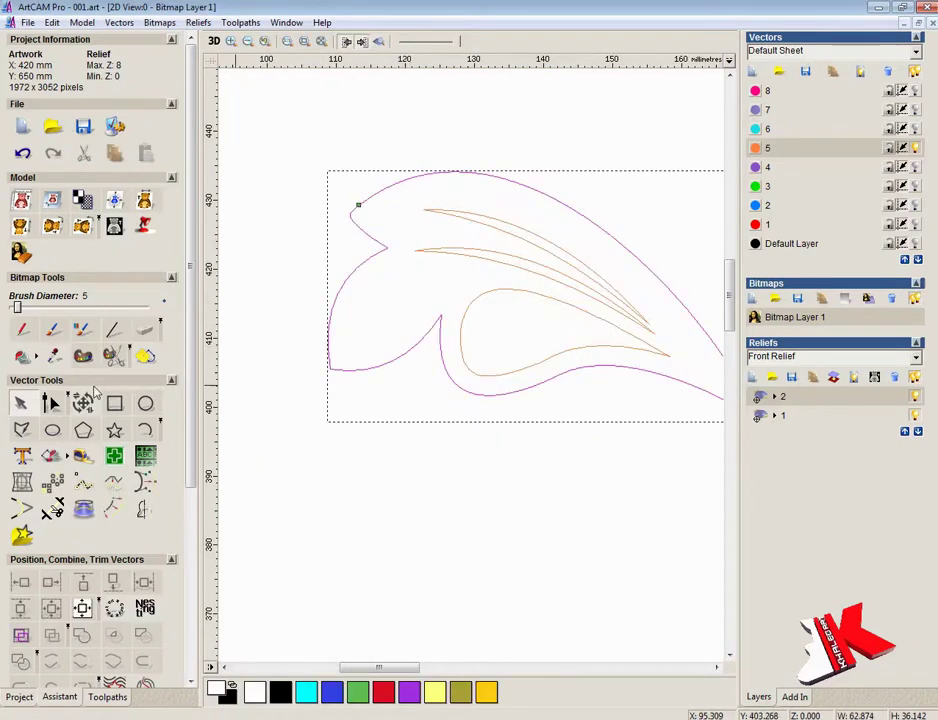
pyautogui.click(88, 402)
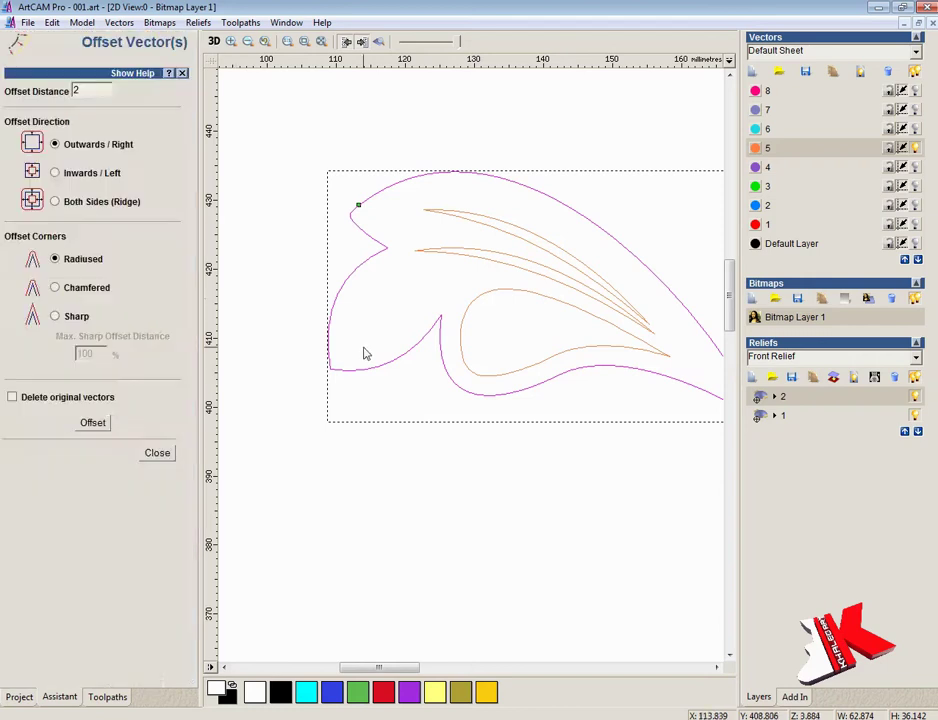
pyautogui.click(92, 423)
pyautogui.click(12, 398)
pyautogui.click(92, 423)
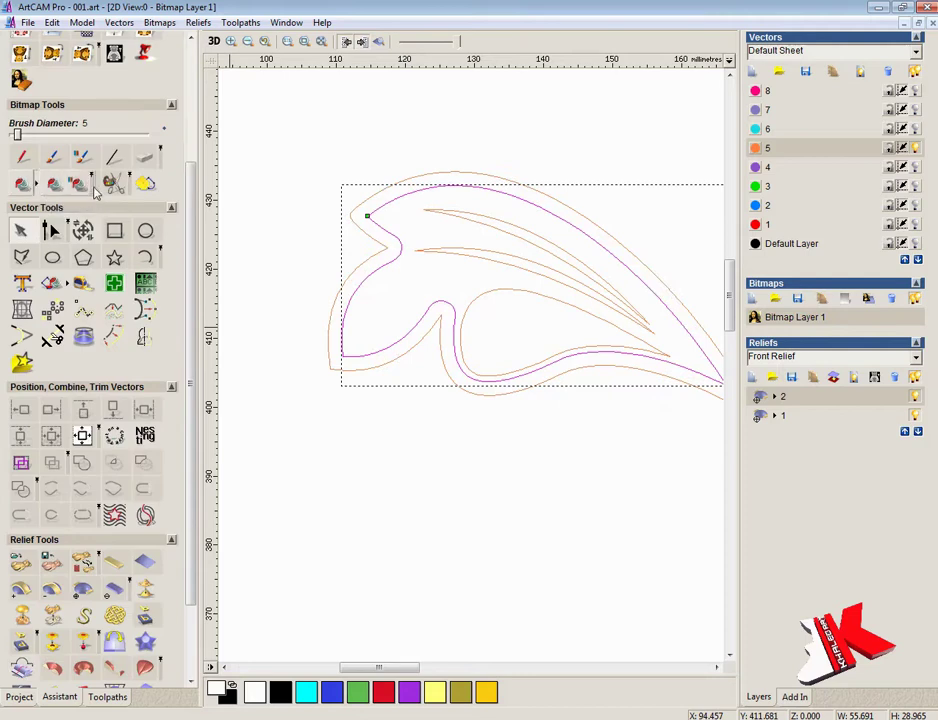
# - Remove the offset vector's spans at the two notches and delete the remainder, keeping only the small lobe's section
pyautogui.click(51, 230)
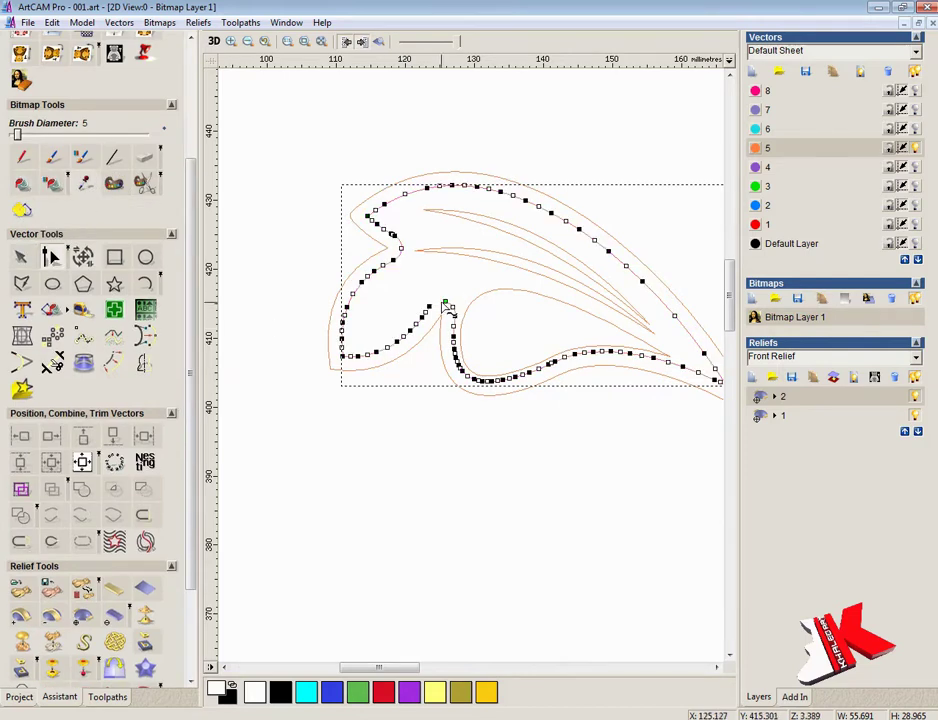
pyautogui.press('r')
pyautogui.click(385, 229)
pyautogui.press('Delete')
pyautogui.click(402, 338)
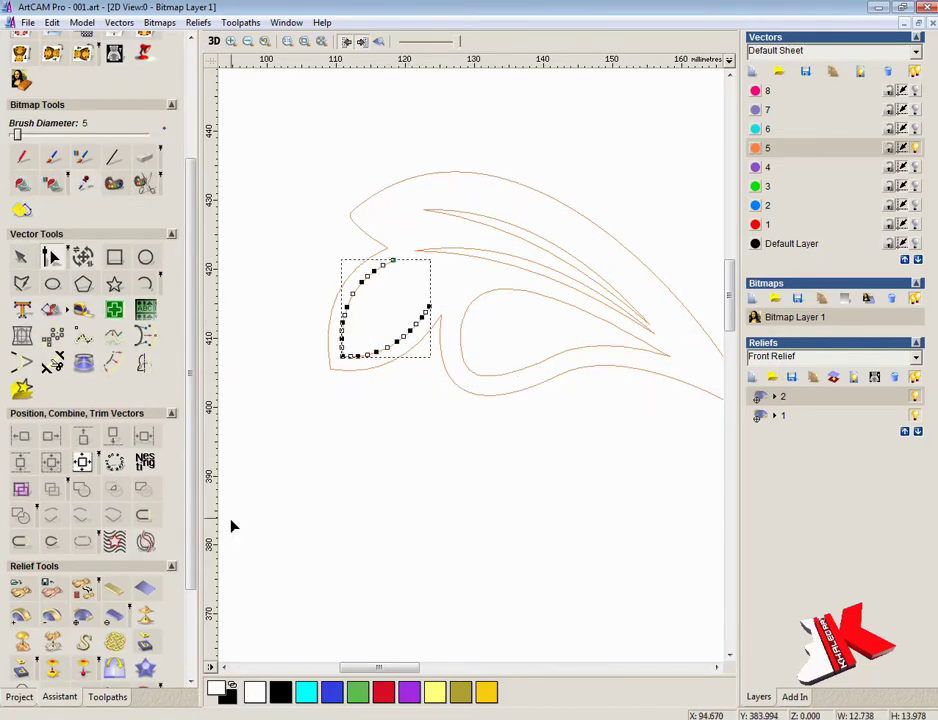
# - Close the open small-lobe vector with a smooth curve
pyautogui.scroll(-2, 100, 505)
pyautogui.click(22, 476)
pyautogui.click(390, 420)
pyautogui.scroll(2, 390, 222)
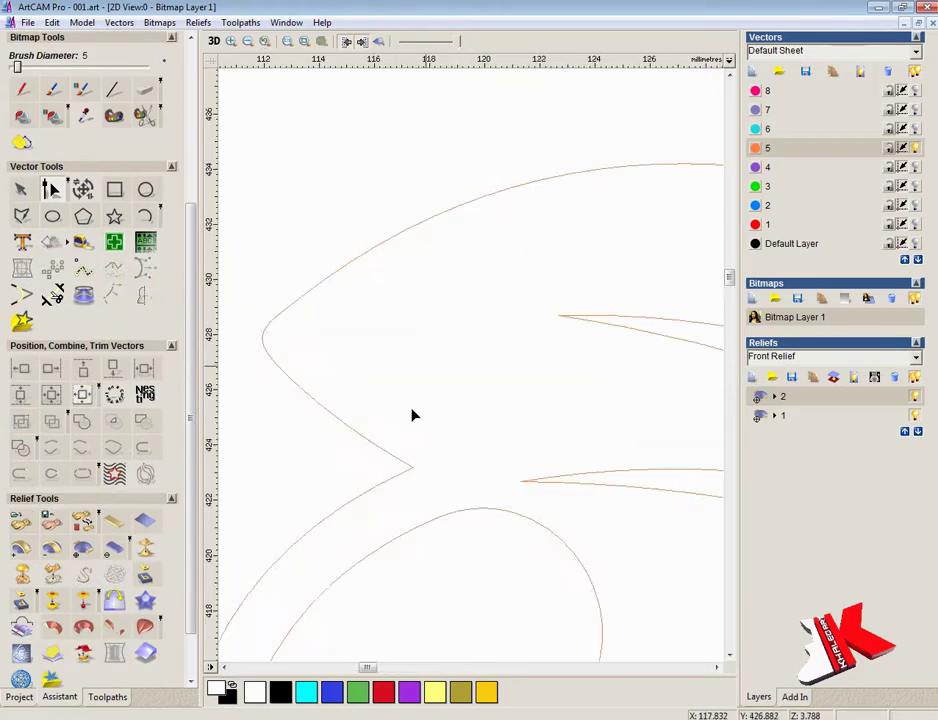
# - Recheck the lobe in the E012 photo and delete the two nodes where the closing curve meets the lobe's upper-left side
pyautogui.scroll(-1, 412, 411)
pyautogui.moveTo(728, 286); pyautogui.dragTo(728, 297)
pyautogui.click(352, 714)
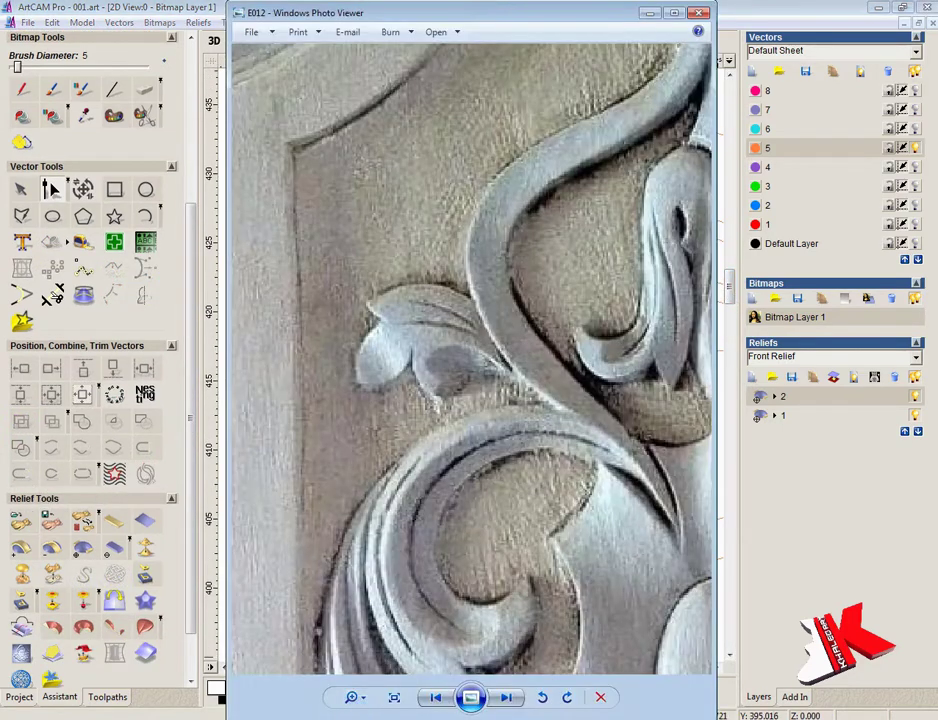
pyautogui.hotkey('alt', 'Tab')
pyautogui.click(493, 307)
pyautogui.rightClick(485, 292)
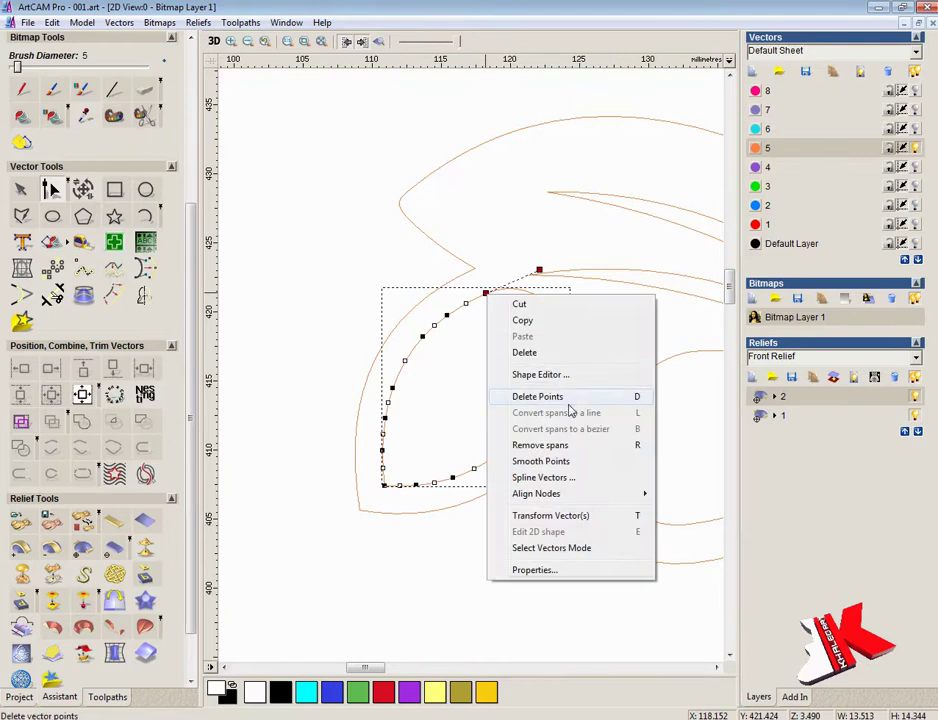
pyautogui.click(520, 396)
pyautogui.rightClick(450, 325)
pyautogui.click(531, 420)
# - Delete the two nodes where the closing curve meets the small lobe vector's lower-right side
pyautogui.rightClick(557, 385)
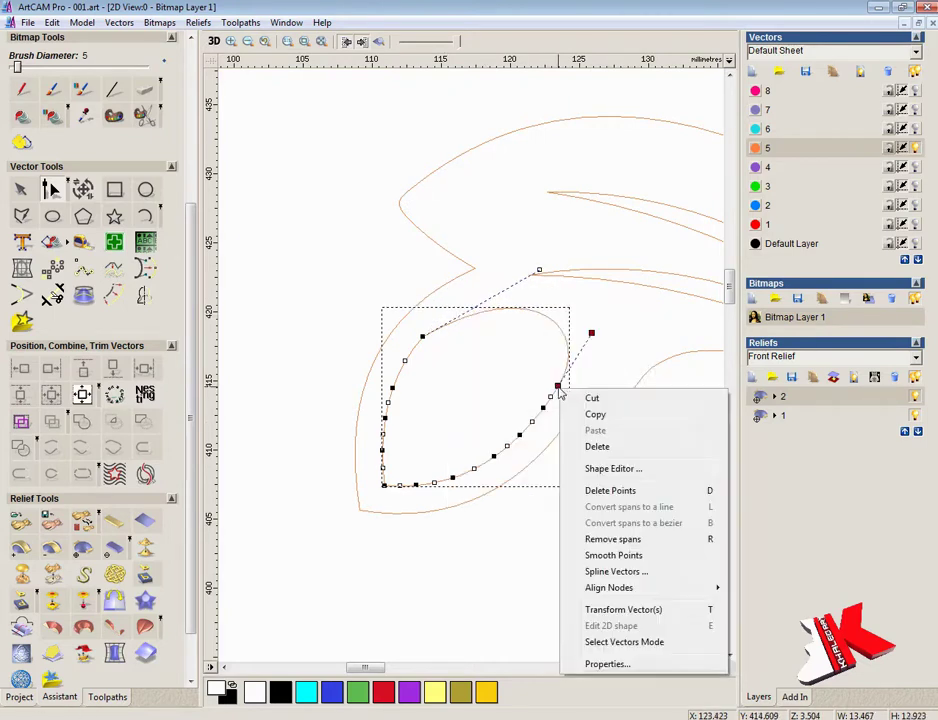
pyautogui.click(607, 553)
pyautogui.rightClick(544, 406)
pyautogui.click(598, 470)
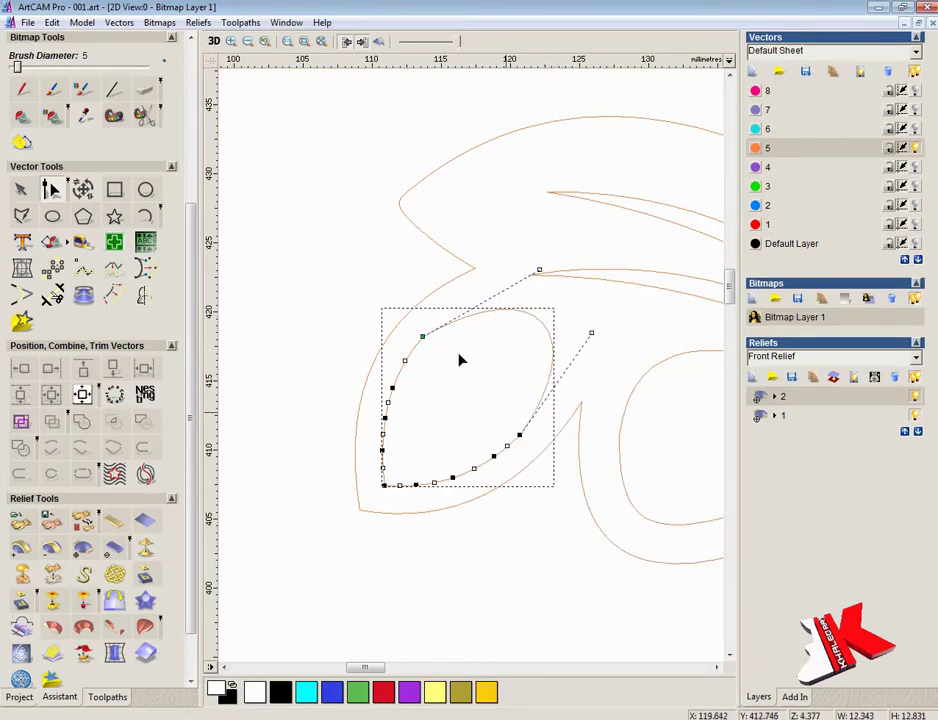
pyautogui.moveTo(430, 338); pyautogui.dragTo(431, 339)
pyautogui.click(488, 408)
pyautogui.scroll(-3, 503, 370)
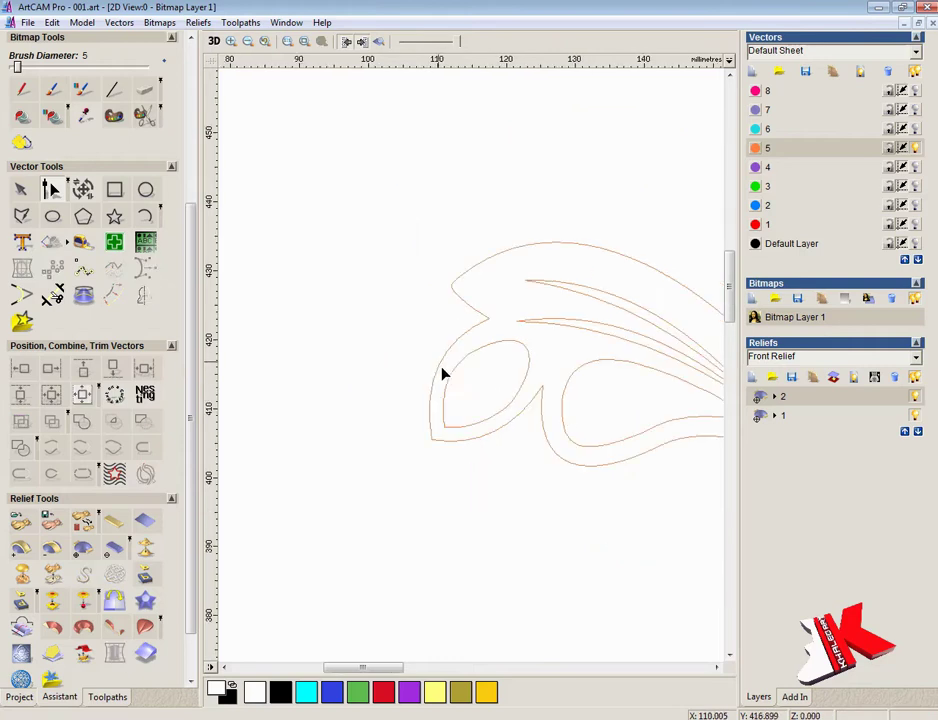
# - Offset the small lobe vector outwards by 1 mm with radiused corners, deleting the original
pyautogui.click(28, 190)
pyautogui.click(470, 352)
pyautogui.moveTo(190, 272); pyautogui.dragTo(190, 207)
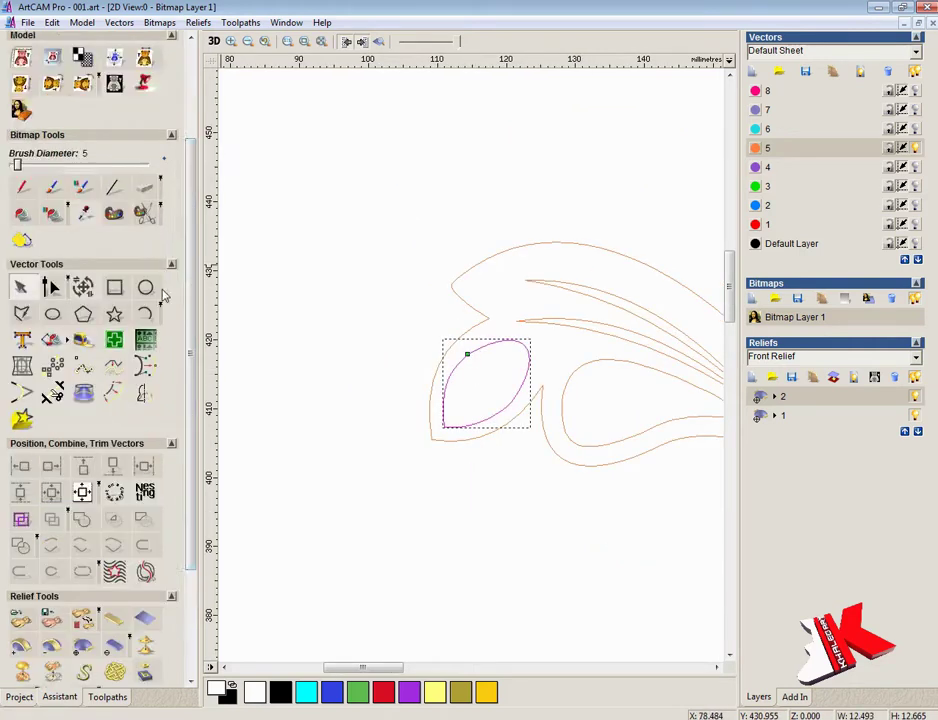
pyautogui.click(110, 391)
pyautogui.click(94, 422)
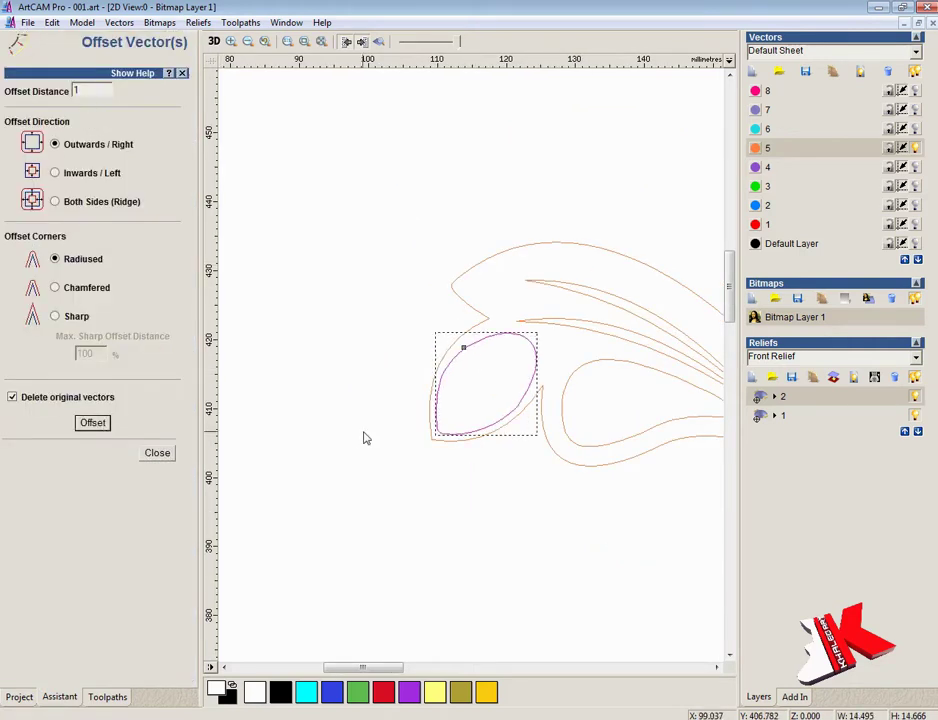
# - Offset the small lobe vector outwards by 0.5 mm with chamfered corners and back inwards by 0.5 mm twice, deleting the originals
pyautogui.scroll(2, 536, 388)
pyautogui.moveTo(379, 668); pyautogui.dragTo(370, 668)
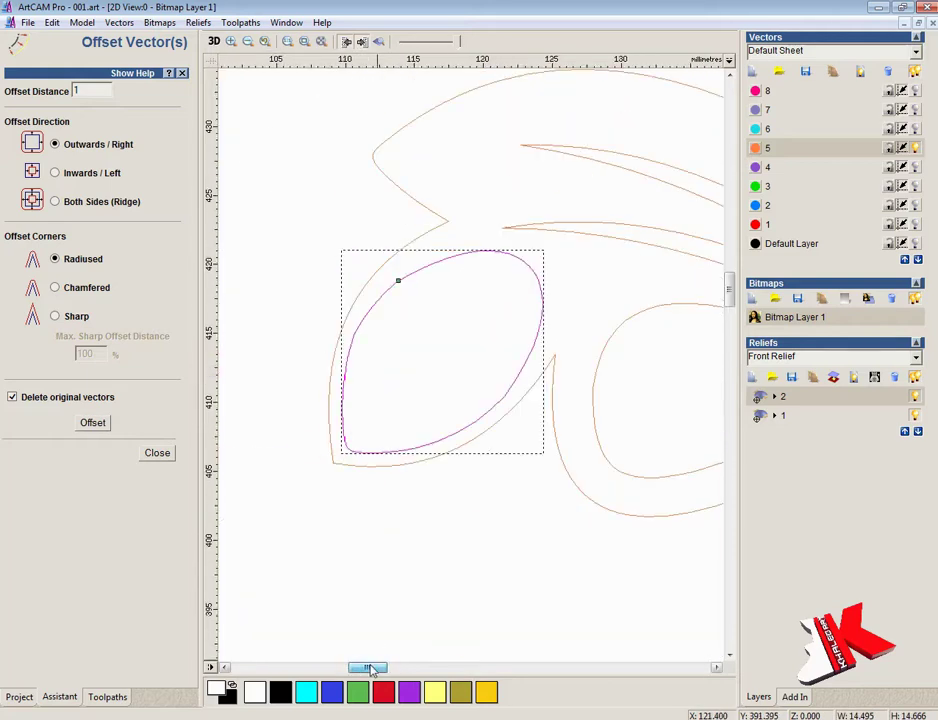
pyautogui.click(92, 422)
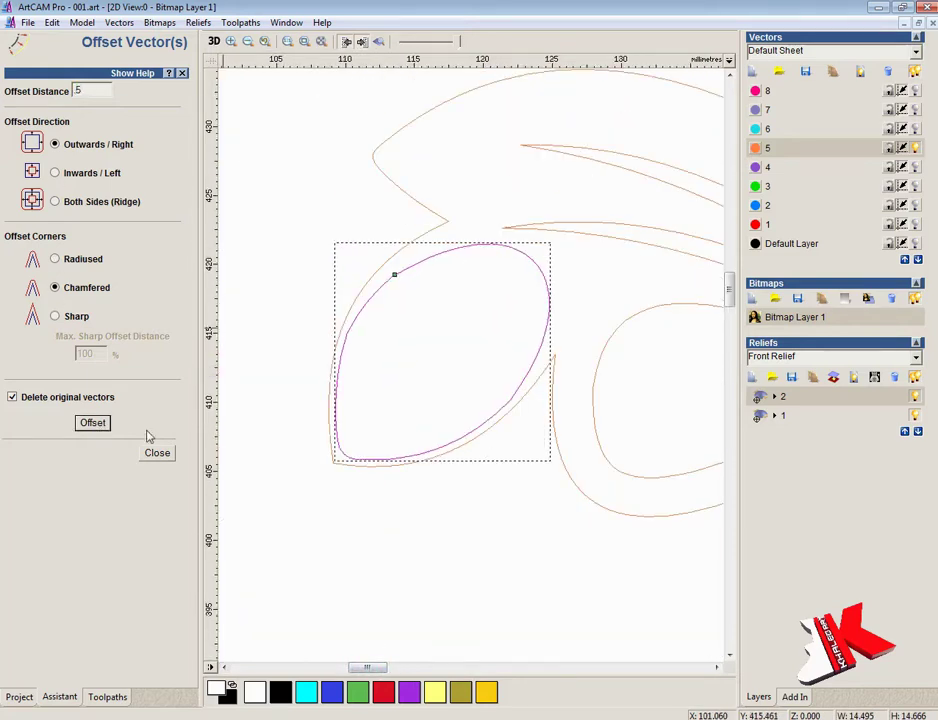
pyautogui.click(57, 174)
pyautogui.click(90, 425)
pyautogui.click(90, 425)
# - Add a concave round shape at -30° with start height 0 and no limit inside the small lobe vector
pyautogui.click(517, 396)
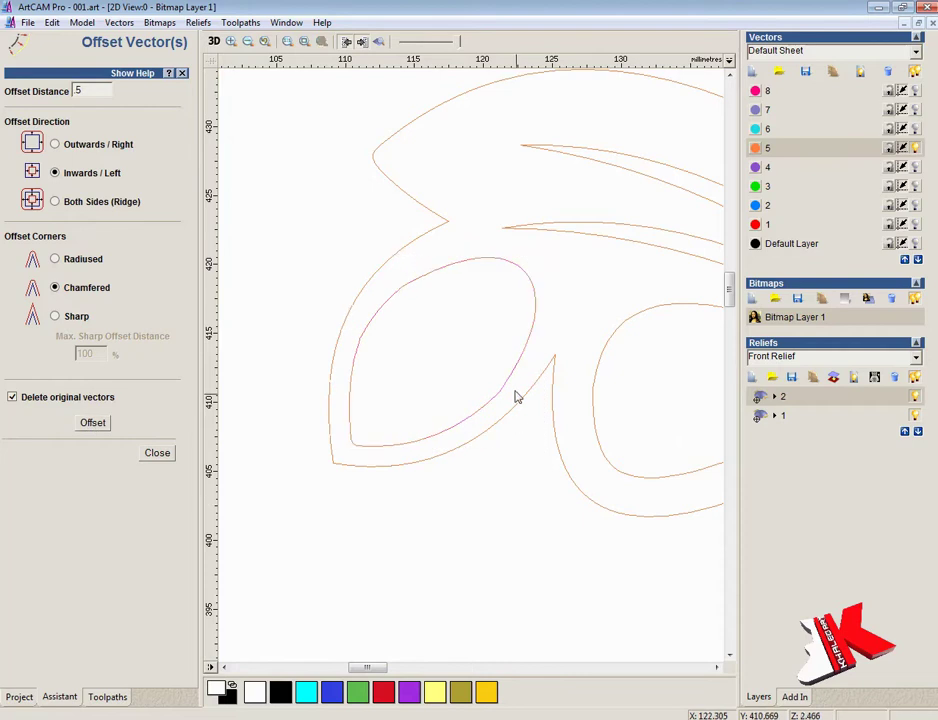
pyautogui.doubleClick(509, 377)
pyautogui.click(372, 250)
pyautogui.moveTo(501, 263); pyautogui.dragTo(502, 305)
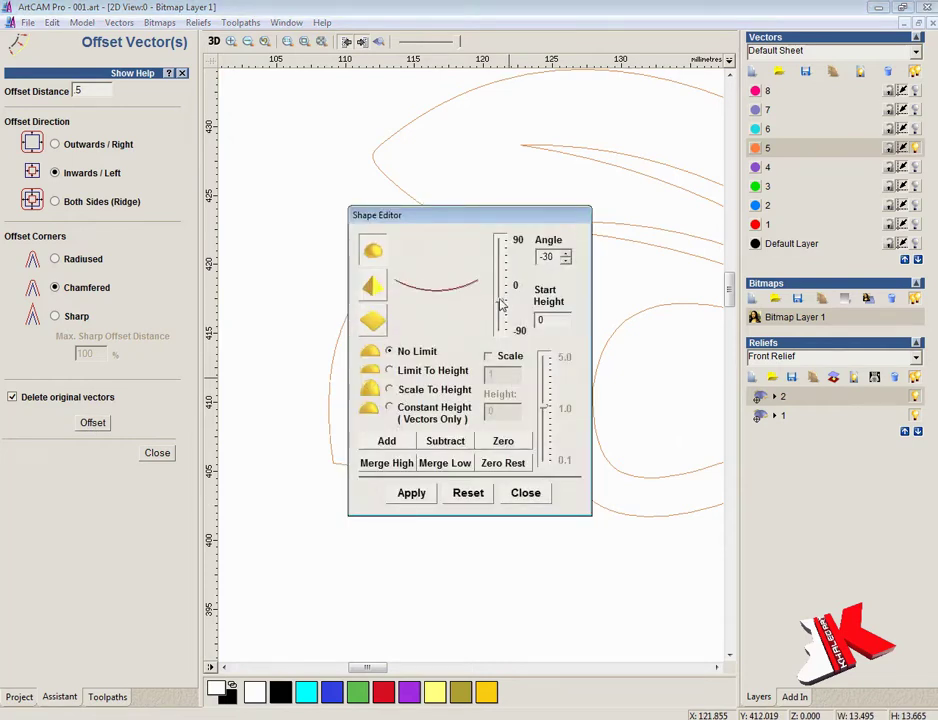
pyautogui.click(386, 441)
pyautogui.click(525, 492)
# - Hide relief layer 1 and inspect the hollowed small lobe in 3D
pyautogui.press('F3')
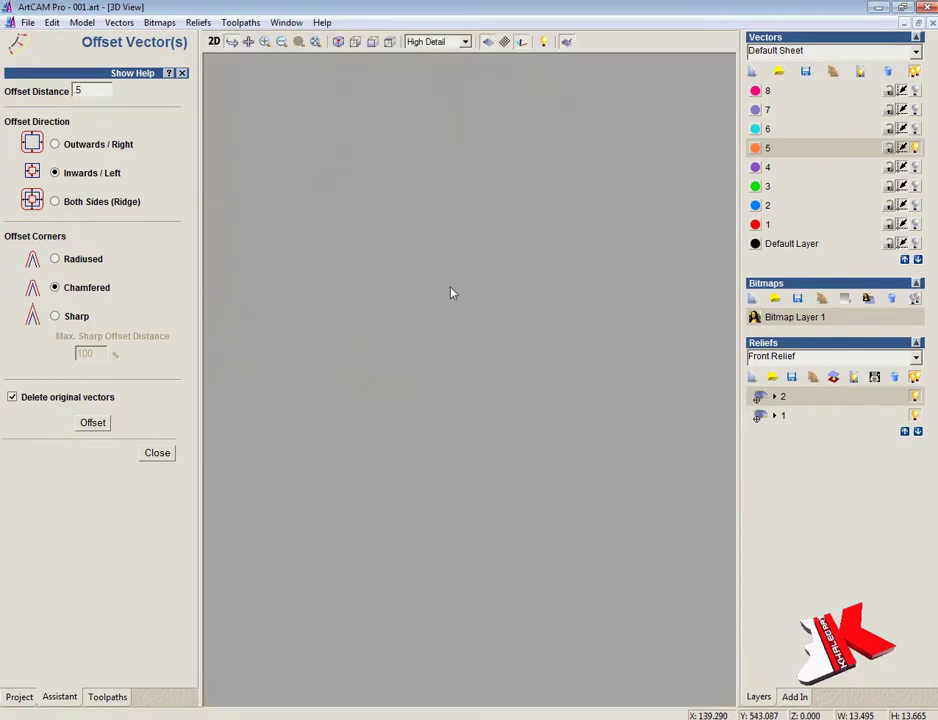
pyautogui.scroll(4, 459, 254)
pyautogui.moveTo(460, 250); pyautogui.dragTo(543, 288, button='middle')
pyautogui.click(915, 416)
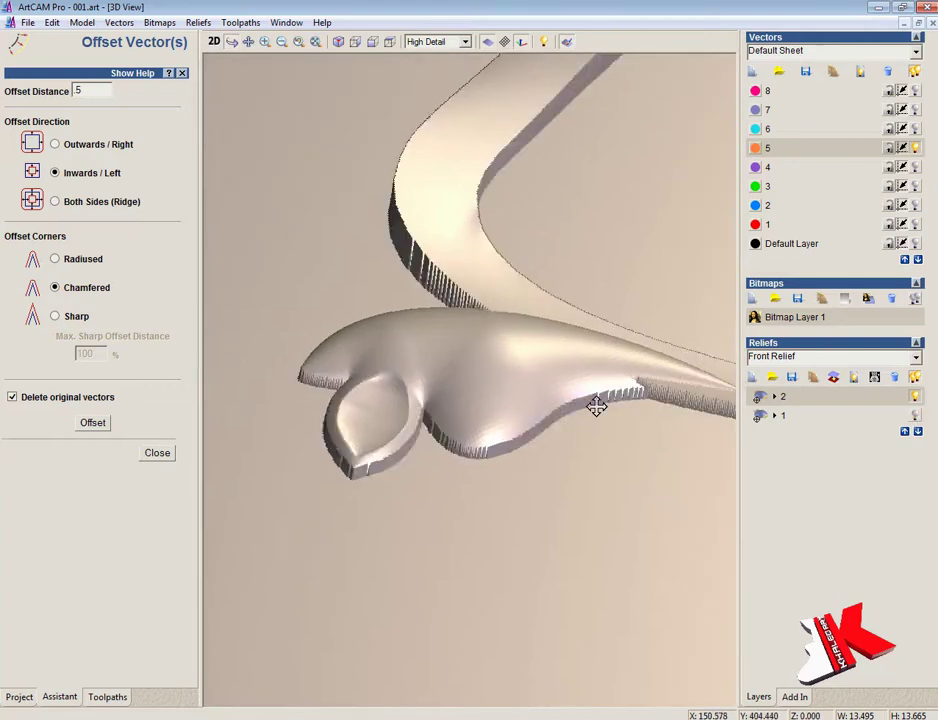
pyautogui.moveTo(529, 456); pyautogui.dragTo(453, 416)
pyautogui.click(214, 41)
# - Add a concave round shape at -45° with start height 0 inside the teardrop vector and check it in 3D
pyautogui.scroll(2, 465, 391)
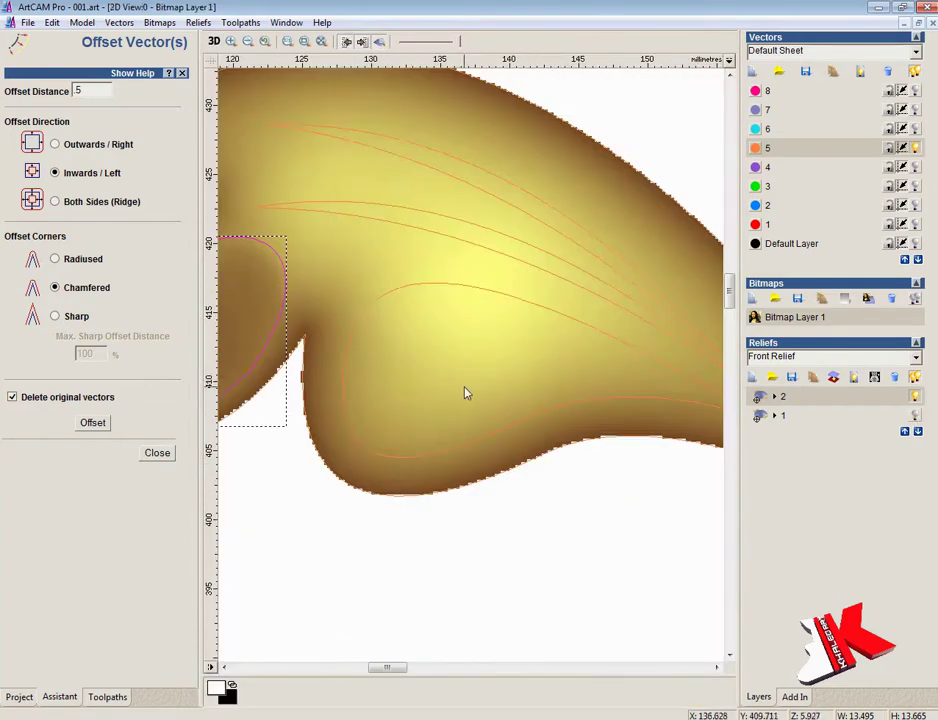
pyautogui.scroll(-3, 436, 425)
pyautogui.click(455, 400)
pyautogui.doubleClick(455, 400)
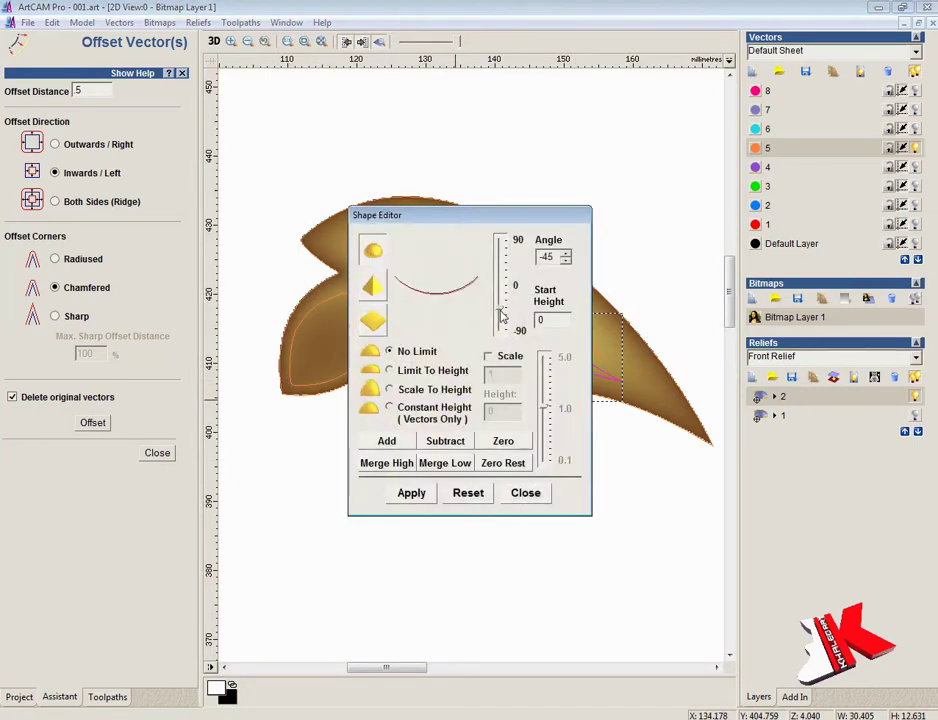
pyautogui.click(399, 443)
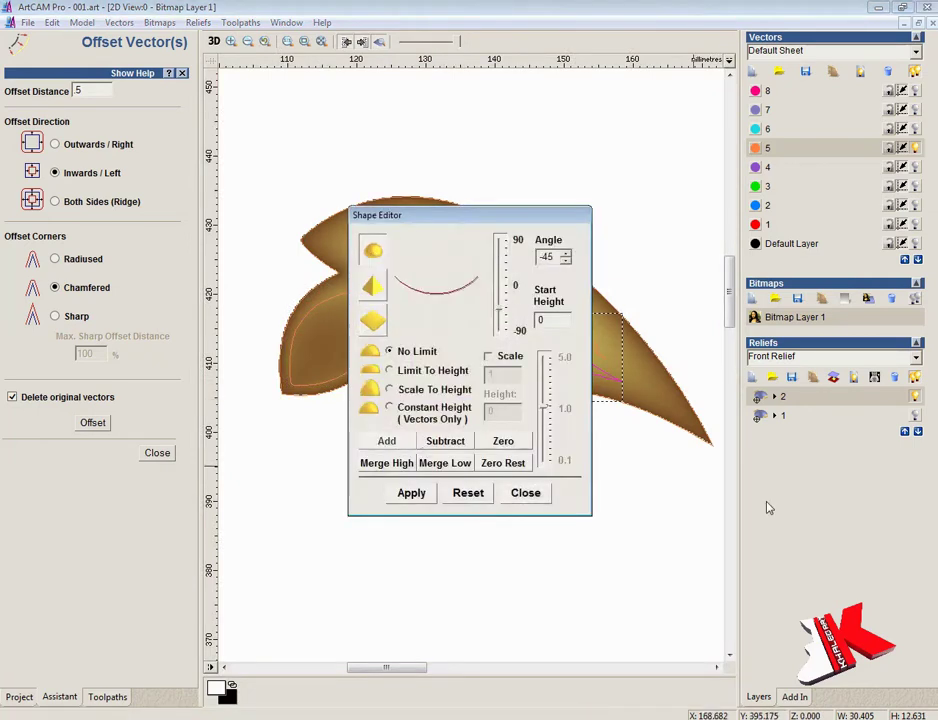
pyautogui.click(525, 493)
pyautogui.click(214, 41)
pyautogui.moveTo(450, 352); pyautogui.dragTo(450, 517)
pyautogui.press('F2')
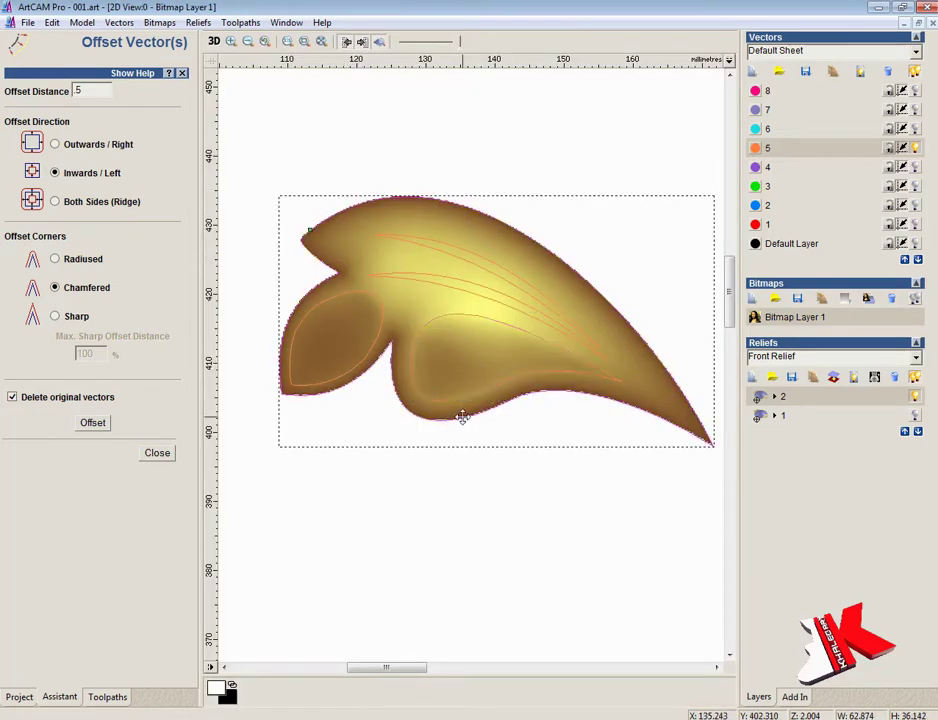
# - Add a flat plane shape with start height 2 over the whole leaf outline
pyautogui.doubleClick(462, 418)
pyautogui.click(373, 320)
pyautogui.click(390, 441)
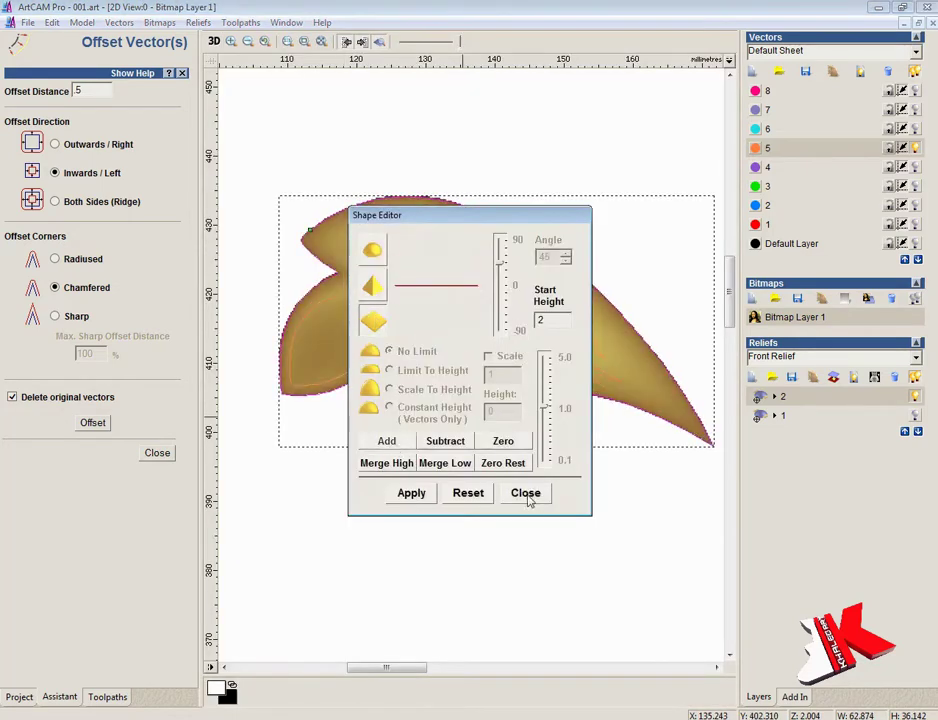
pyautogui.click(525, 492)
pyautogui.press('F3')
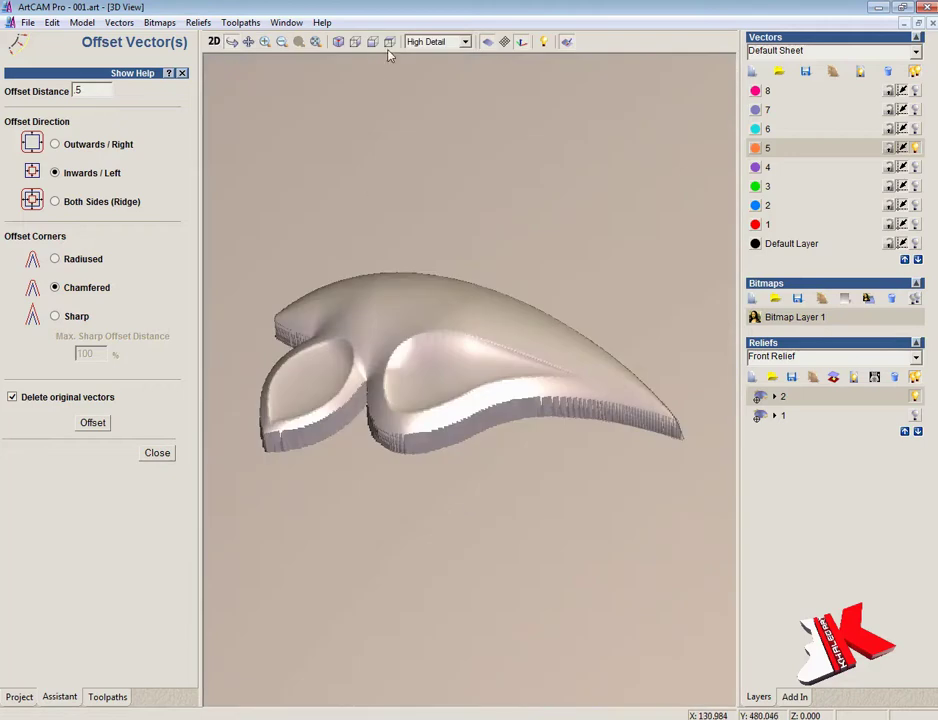
# - Smooth the edges and hollows of the whole leaf with the Smooth sculpting tool at diameter 49, strength 50% and smoothness 100%
pyautogui.click(390, 42)
pyautogui.scroll(5, 429, 232)
pyautogui.moveTo(429, 232); pyautogui.dragTo(638, 417, button='middle')
pyautogui.scroll(3, 657, 530)
pyautogui.scroll(1, 638, 417)
pyautogui.scroll(1, 638, 417)
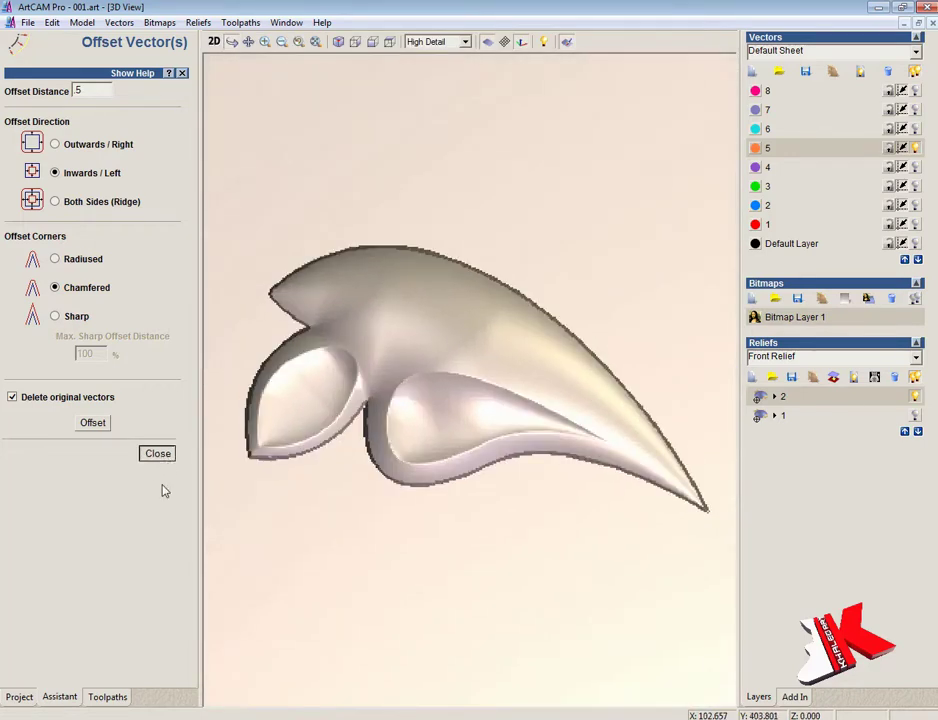
pyautogui.click(157, 453)
pyautogui.scroll(-3, 138, 627)
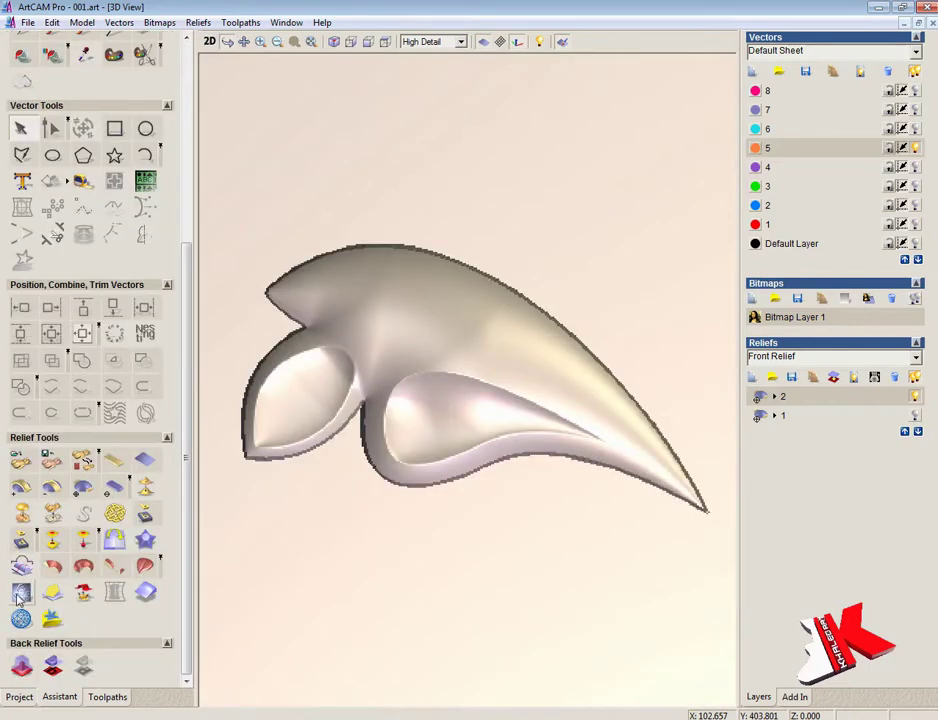
pyautogui.click(20, 594)
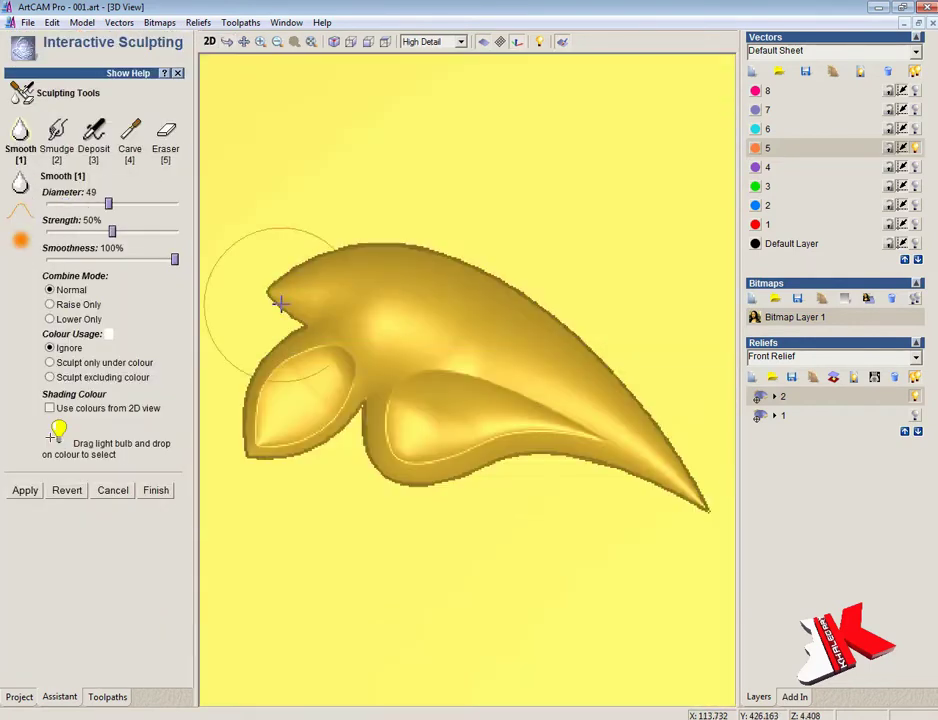
pyautogui.moveTo(281, 302)
pyautogui.mouseDown()
pyautogui.moveTo(425, 281)
pyautogui.moveTo(657, 442)
pyautogui.moveTo(540, 456)
pyautogui.moveTo(352, 405)
pyautogui.moveTo(243, 436)
pyautogui.moveTo(329, 433)
pyautogui.moveTo(387, 477)
pyautogui.moveTo(466, 466)
pyautogui.moveTo(479, 379)
pyautogui.moveTo(350, 356)
pyautogui.mouseUp()
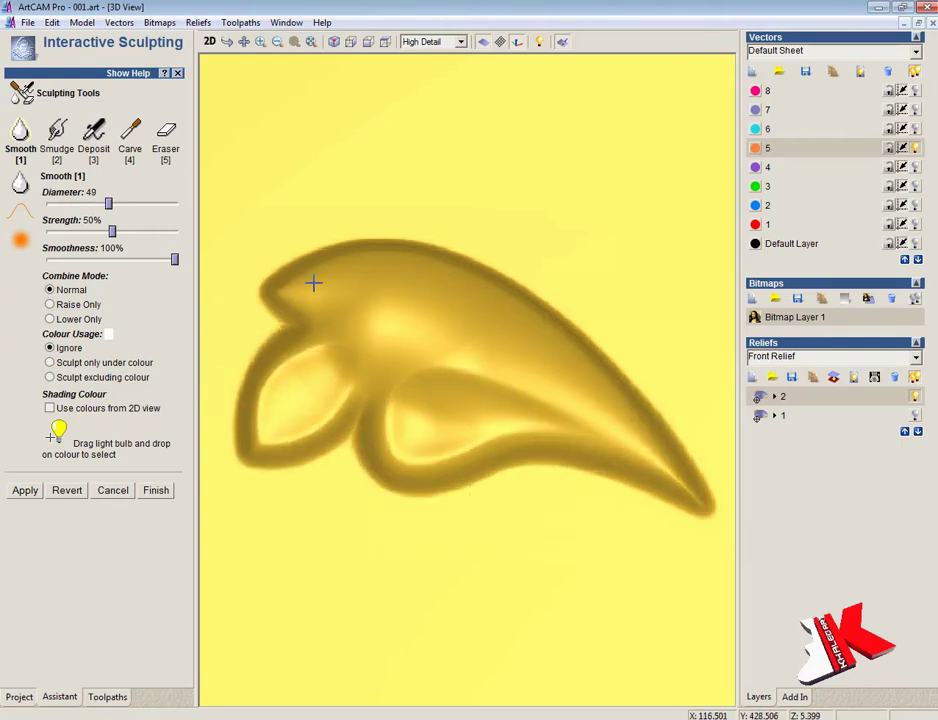
pyautogui.click(157, 490)
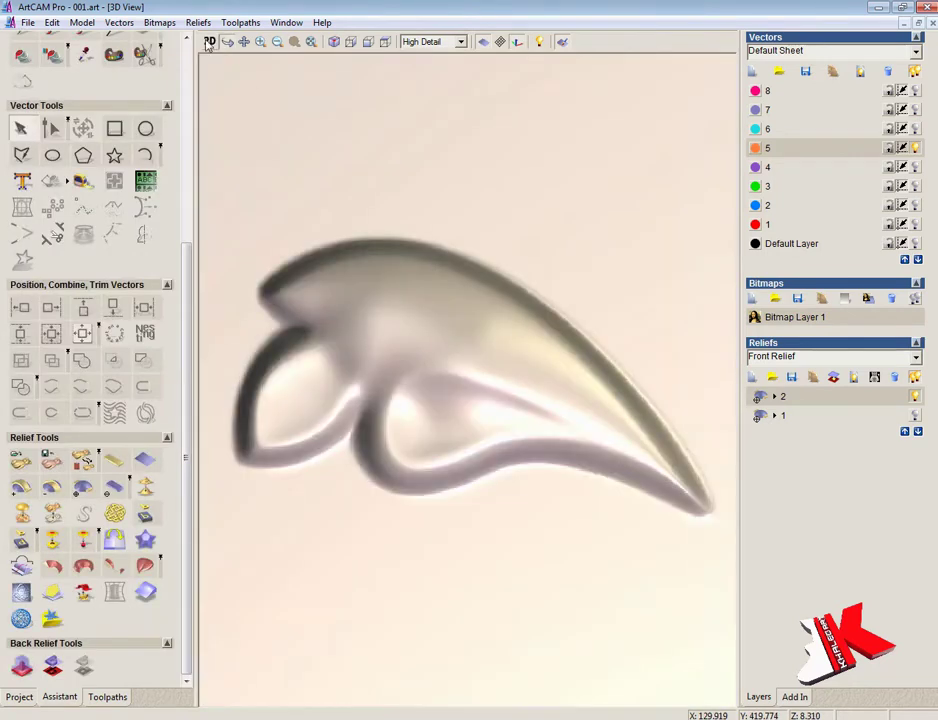
# - Zero the relief outside the leaf outline to trim the smoothed spill, and check the edge in 3D
pyautogui.click(210, 41)
pyautogui.doubleClick(448, 201)
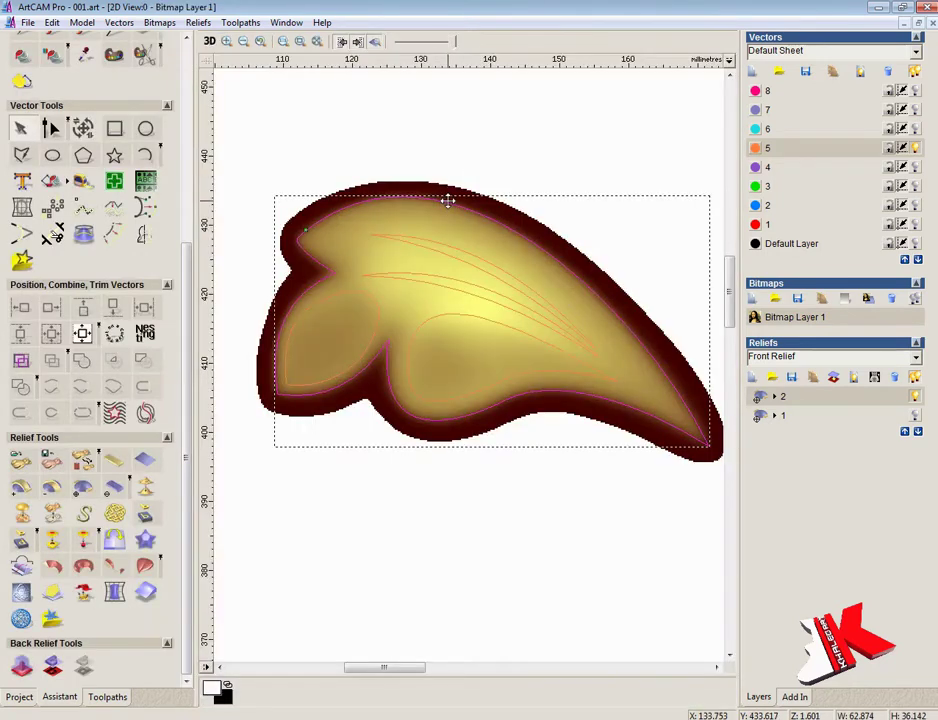
pyautogui.click(513, 472)
pyautogui.click(518, 493)
pyautogui.click(473, 499)
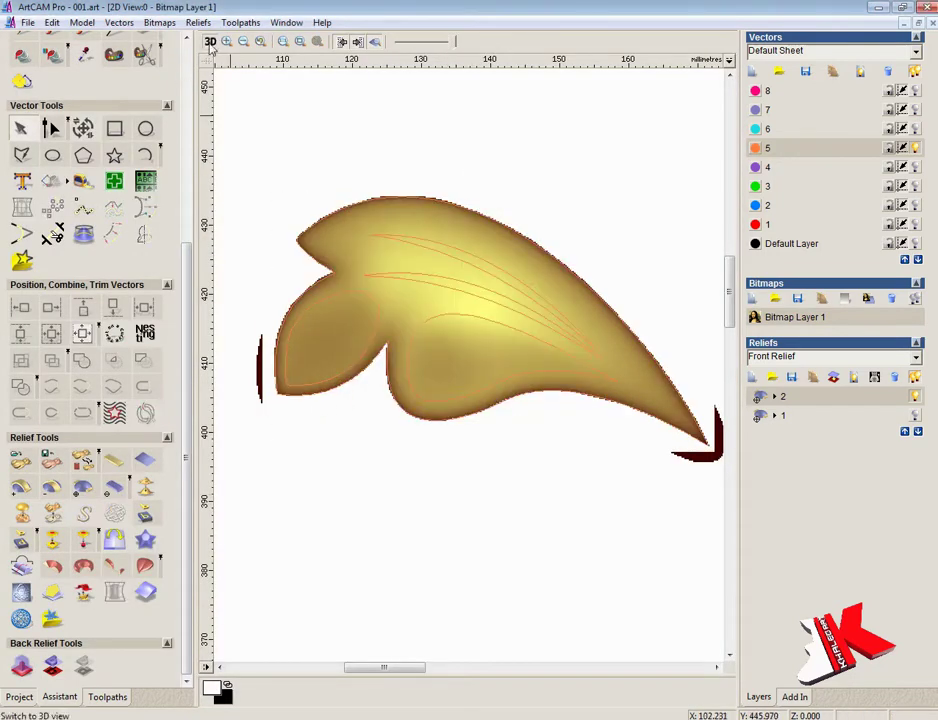
pyautogui.click(210, 41)
pyautogui.moveTo(433, 314); pyautogui.dragTo(475, 176)
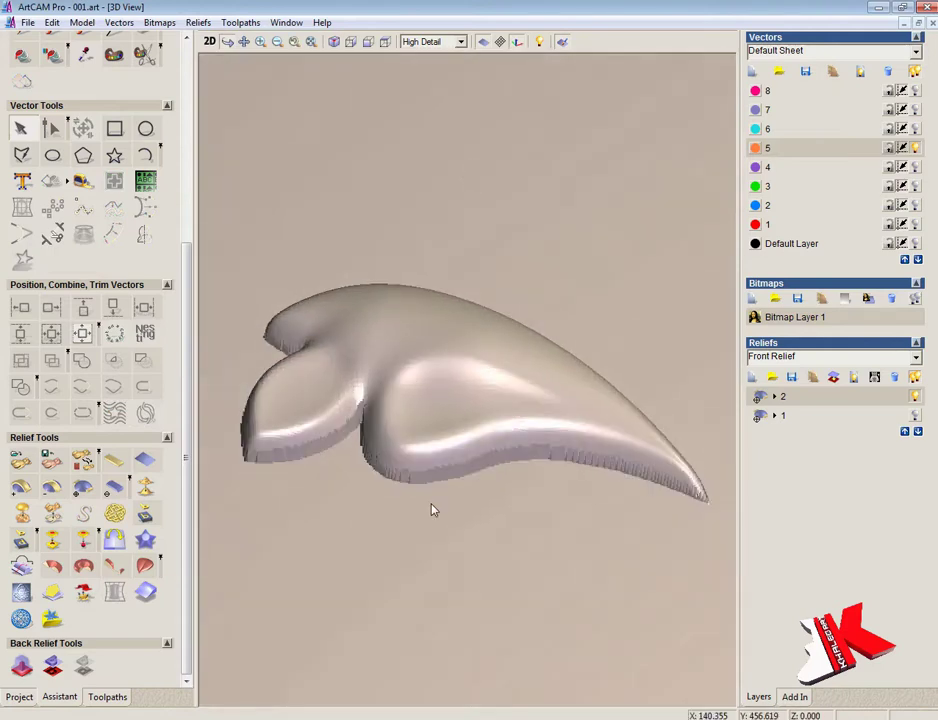
# - Add a concave round shape at -15° with start height 0 and no limit inside both the small lobe and teardrop vectors
pyautogui.click(209, 42)
pyautogui.click(448, 316)
pyautogui.keyDown('shift'); pyautogui.click(380, 314); pyautogui.keyUp('shift')
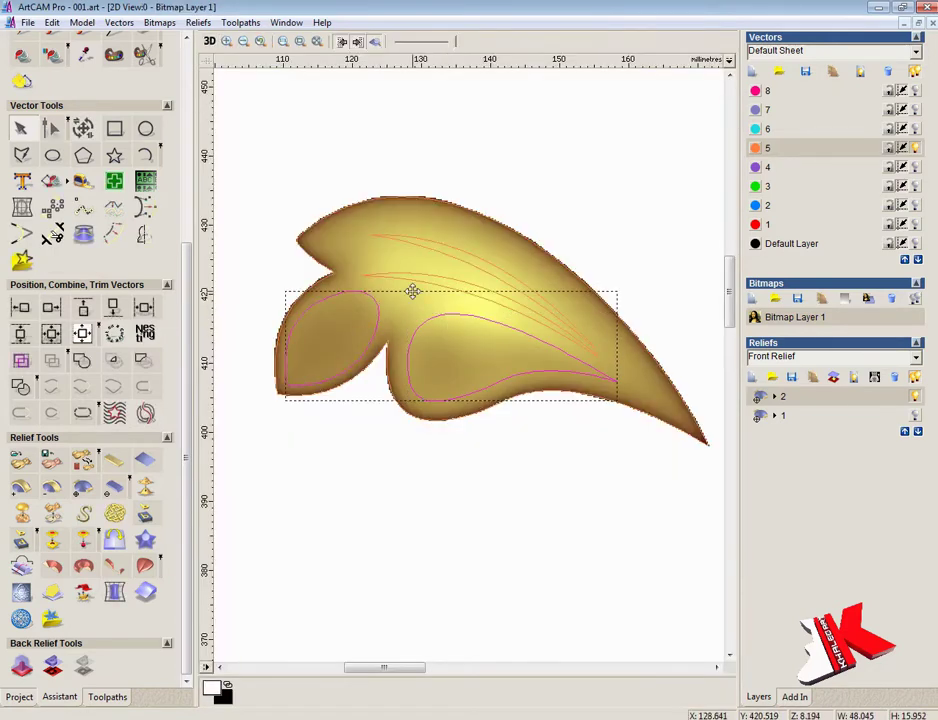
pyautogui.doubleClick(411, 291)
pyautogui.moveTo(502, 300); pyautogui.dragTo(502, 292)
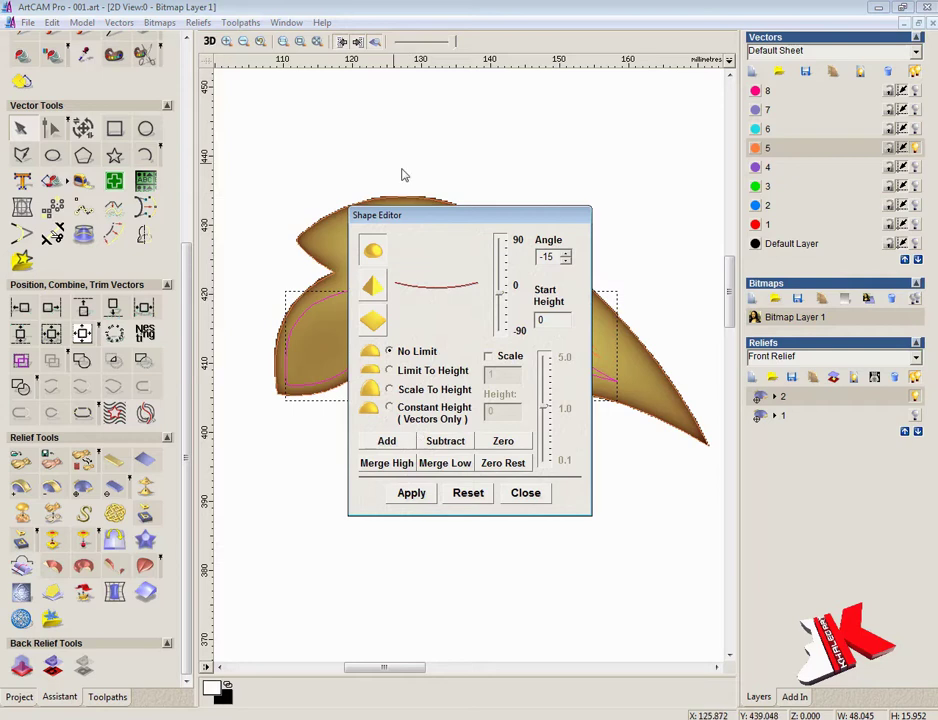
pyautogui.moveTo(400, 214)
pyautogui.mouseDown()
pyautogui.moveTo(612, 25)
pyautogui.moveTo(614, 42)
pyautogui.mouseUp()
pyautogui.click(210, 41)
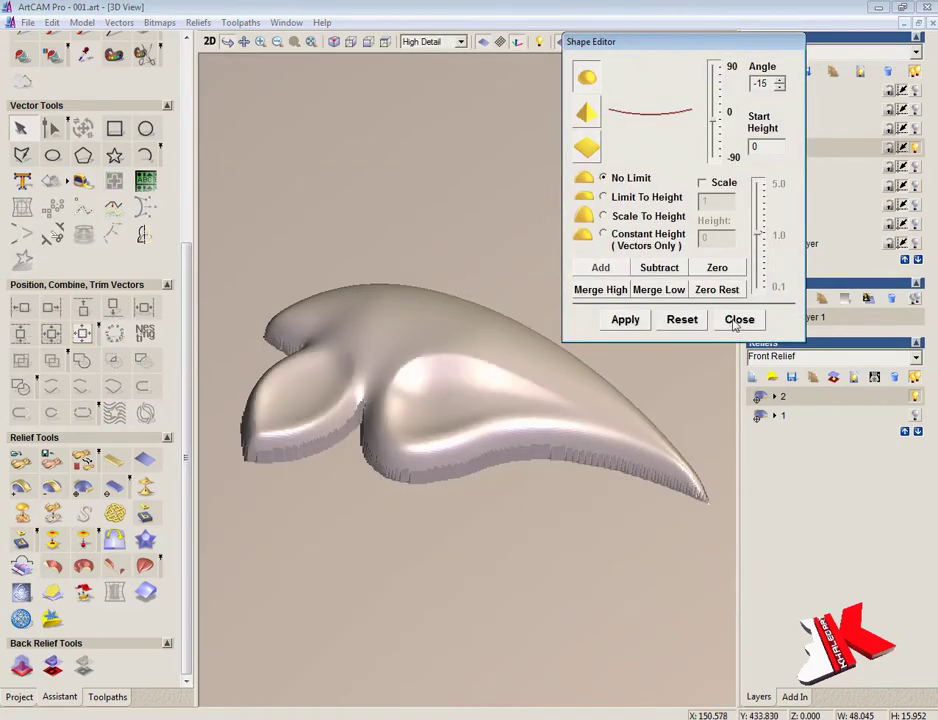
# - Add the same -15° concave shape once more inside the small lobe vector and inspect it in 3D
pyautogui.click(210, 41)
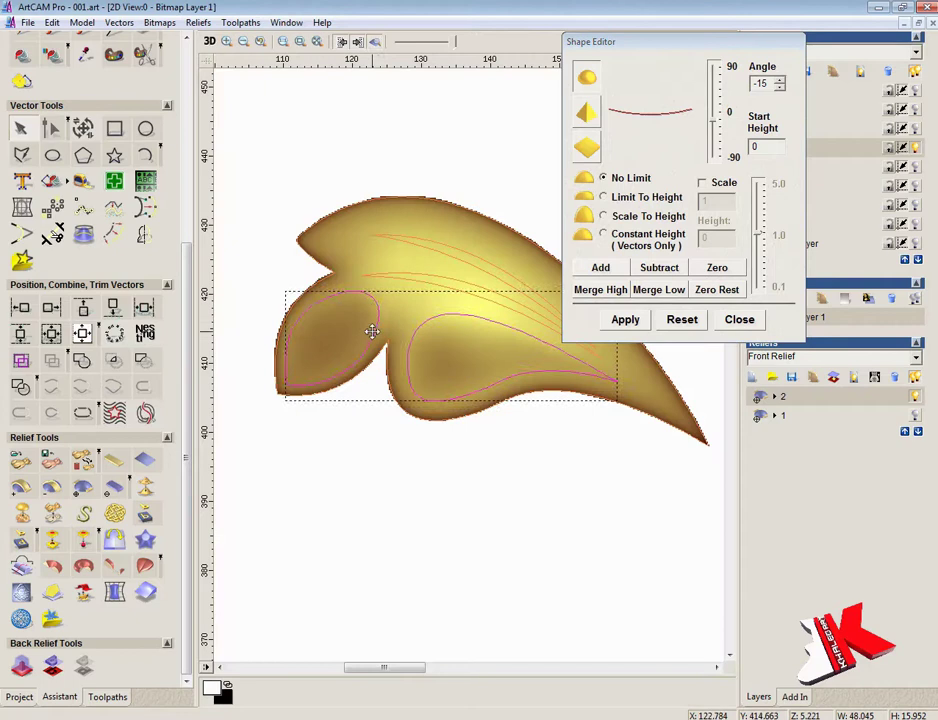
pyautogui.click(611, 271)
pyautogui.click(734, 322)
pyautogui.click(210, 41)
pyautogui.moveTo(590, 277)
pyautogui.mouseDown()
pyautogui.moveTo(599, 262)
pyautogui.moveTo(408, 207)
pyautogui.moveTo(400, 149)
pyautogui.moveTo(436, 271)
pyautogui.moveTo(488, 345)
pyautogui.moveTo(400, 456)
pyautogui.moveTo(325, 446)
pyautogui.moveTo(561, 310)
pyautogui.moveTo(507, 256)
pyautogui.moveTo(509, 266)
pyautogui.mouseUp()
# - Draw a start-end-point arc over the top of the leaf, about 109 mm wide and 51 mm high
pyautogui.press('F2')
pyautogui.scroll(-1, 507, 488)
pyautogui.moveTo(729, 337); pyautogui.dragTo(732, 306)
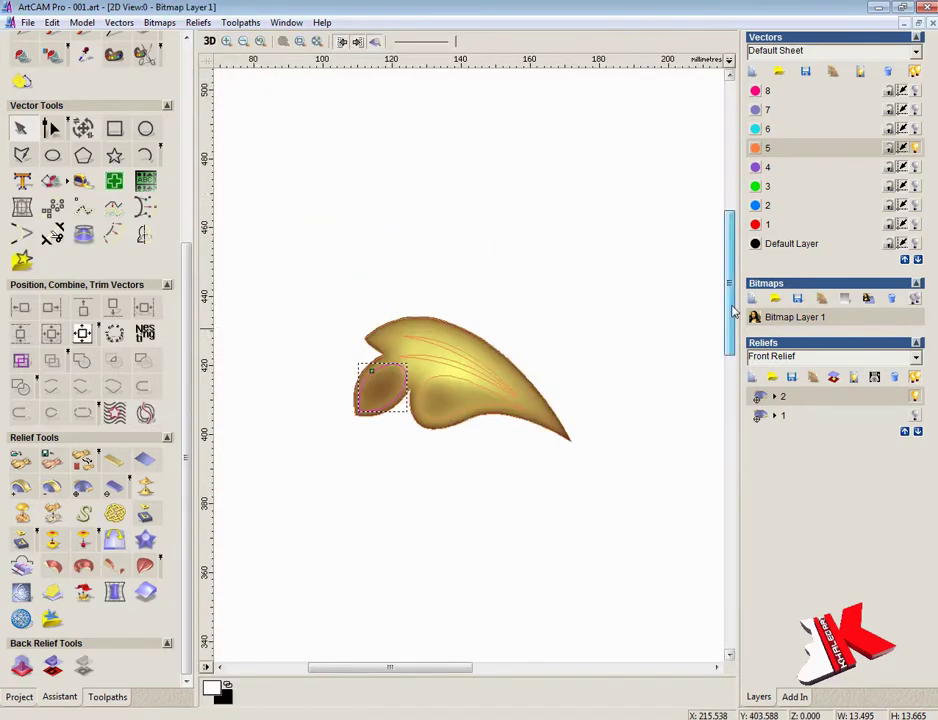
pyautogui.moveTo(189, 479); pyautogui.dragTo(188, 438)
pyautogui.click(147, 216)
pyautogui.click(649, 477)
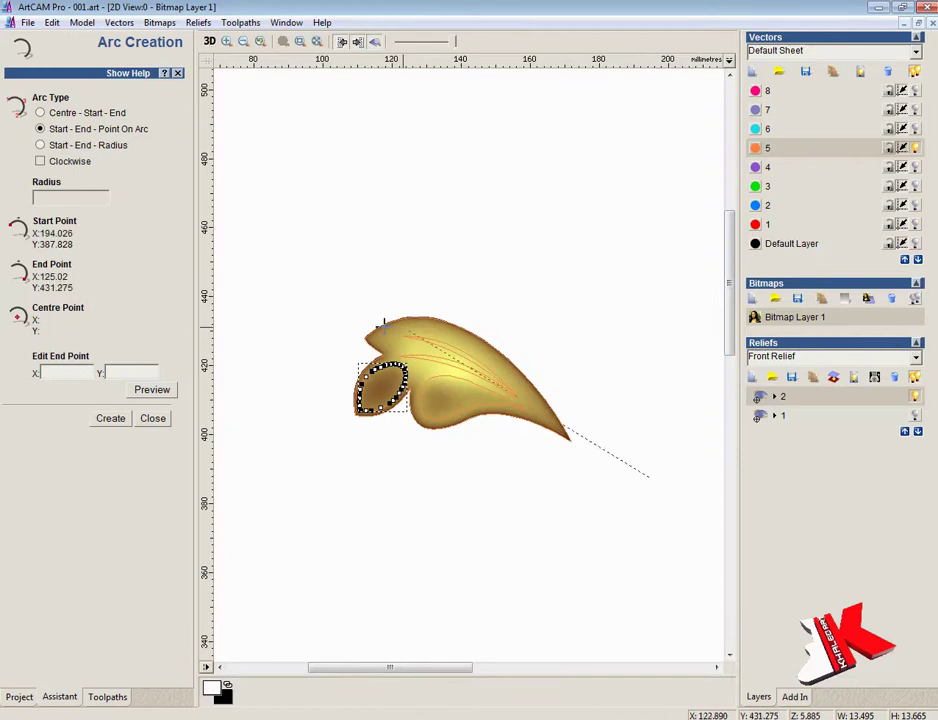
pyautogui.click(273, 344)
pyautogui.click(438, 306)
pyautogui.click(152, 418)
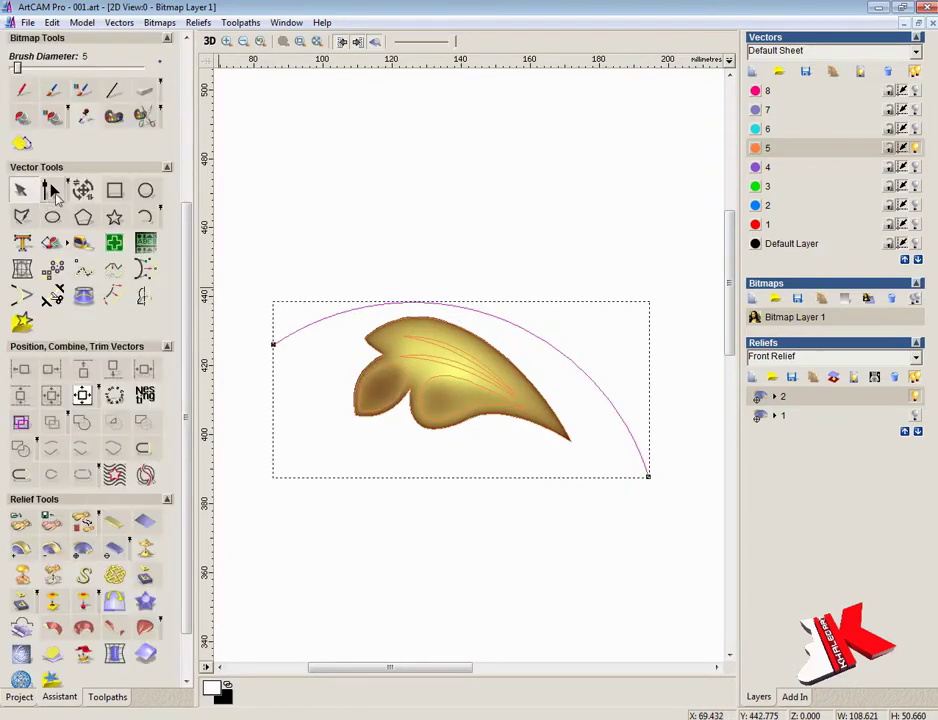
# - Pull both ends of the arc in closer to the leaf, and delete the arc
pyautogui.click(55, 193)
pyautogui.moveTo(649, 477); pyautogui.dragTo(601, 459)
pyautogui.moveTo(273, 344); pyautogui.dragTo(305, 337)
pyautogui.click(428, 497)
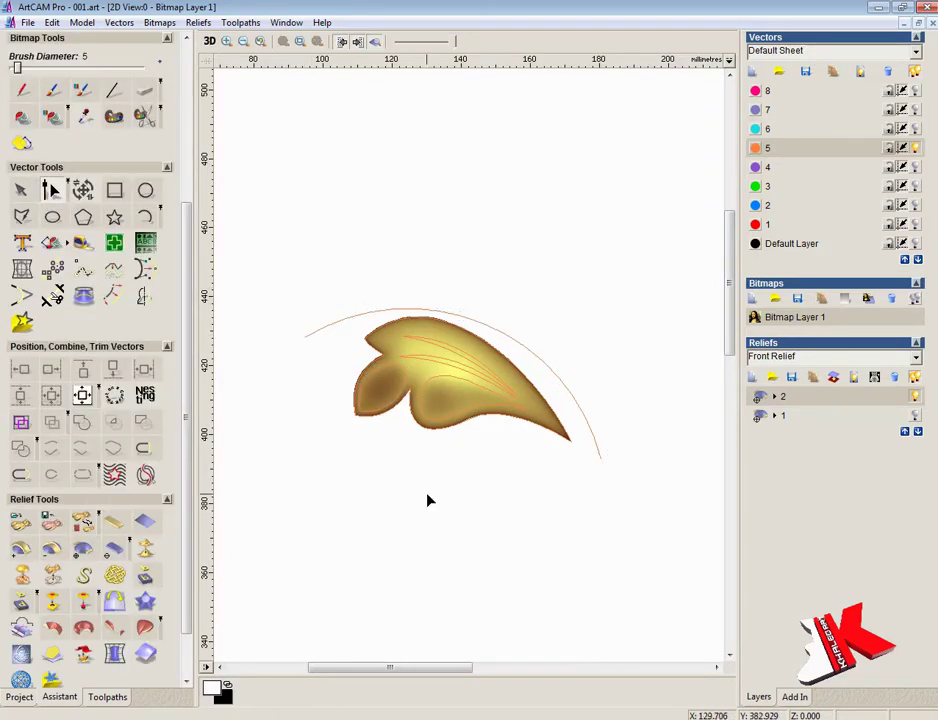
pyautogui.click(20, 190)
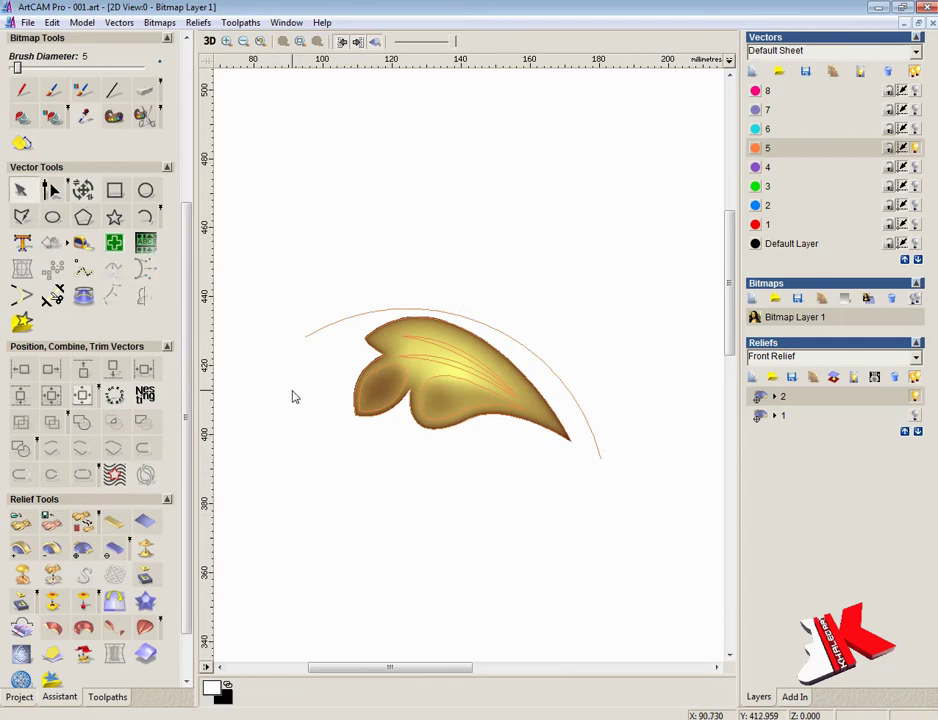
pyautogui.click(326, 327)
pyautogui.press('Delete')
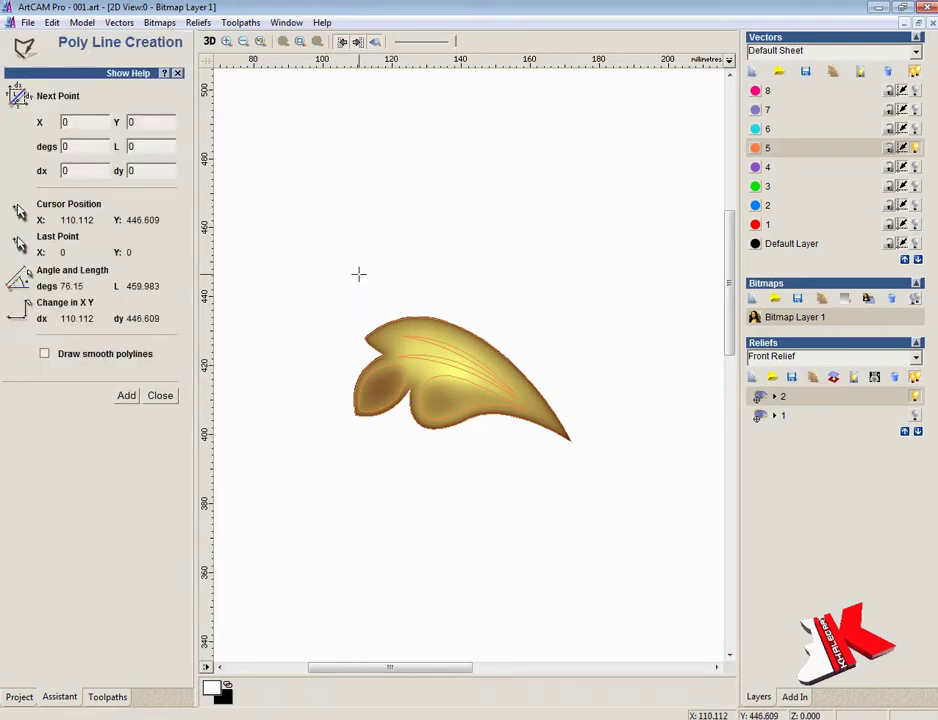
# - Draw a slanted straight line beside the small lobe, about 18 mm wide and 52 mm high, and shift it closer to the leaf
pyautogui.click(360, 265)
pyautogui.click(300, 443)
pyautogui.rightClick(304, 433)
pyautogui.moveTo(306, 423); pyautogui.dragTo(325, 424)
pyautogui.click(403, 500)
# - Draw a rectangle of about 62 by 13 mm above the leaf and reduce it to its lower edge by removing a span and two points
pyautogui.click(27, 219)
pyautogui.moveTo(431, 233); pyautogui.dragTo(645, 275)
pyautogui.press('Escape')
pyautogui.rightClick(517, 282)
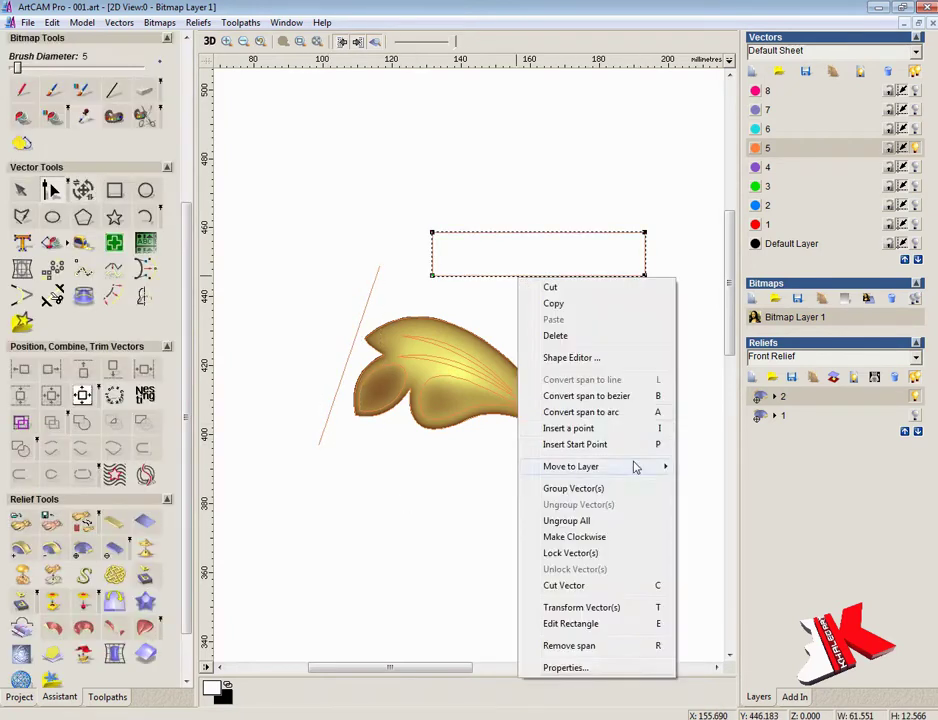
pyautogui.click(611, 653)
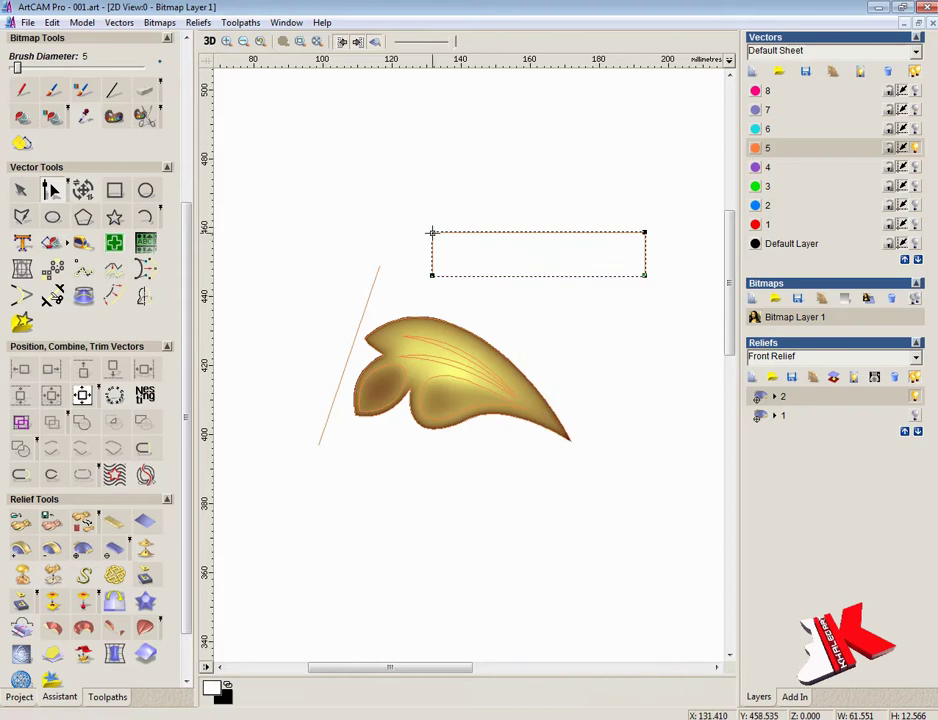
pyautogui.rightClick(432, 235)
pyautogui.click(517, 258)
pyautogui.rightClick(646, 236)
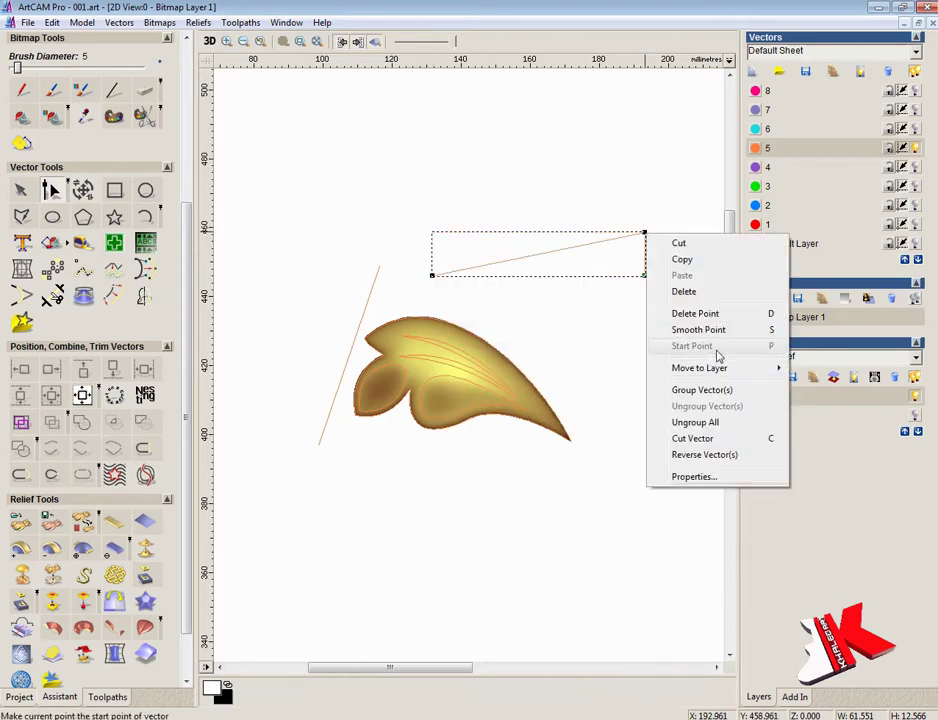
pyautogui.click(714, 313)
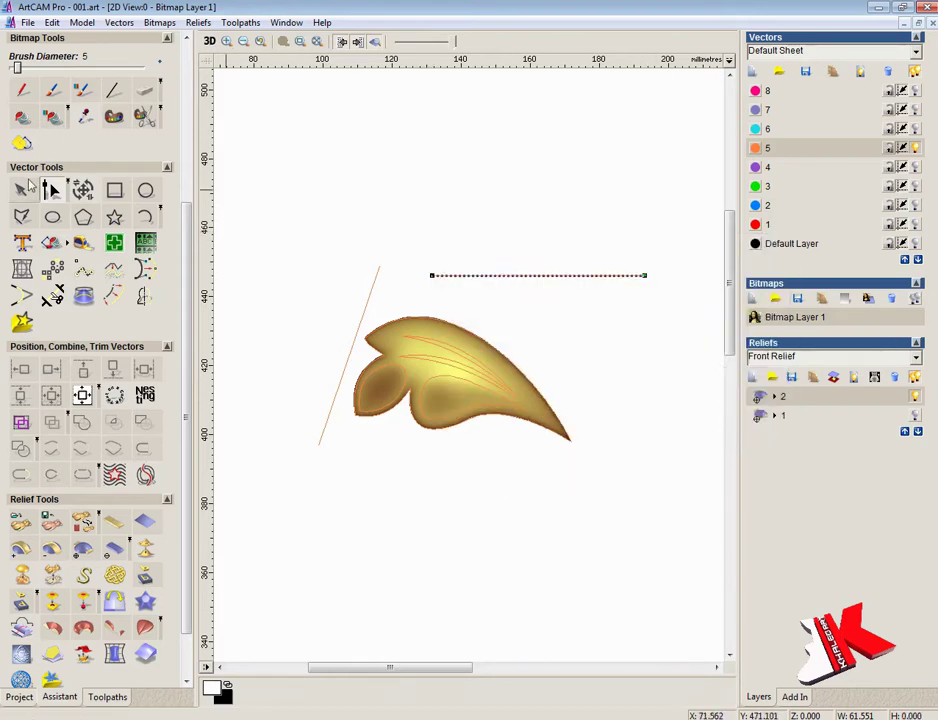
# - Delete the horizontal line above the leaf and the slanted line beside the small lobe
pyautogui.click(20, 189)
pyautogui.moveTo(299, 218); pyautogui.dragTo(657, 318)
pyautogui.press('Delete')
pyautogui.click(362, 314)
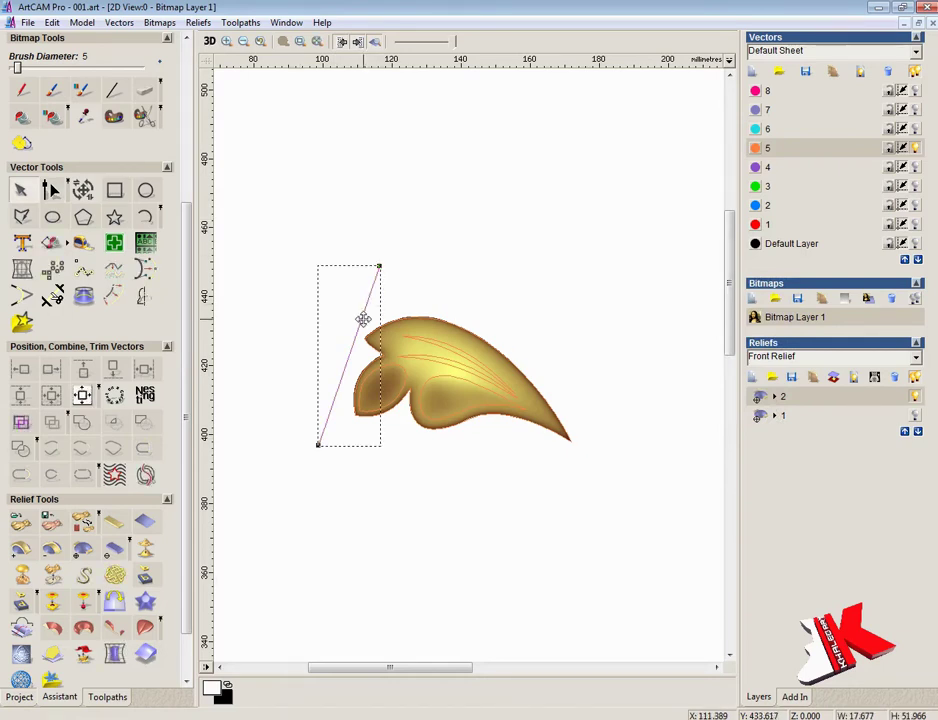
pyautogui.press('Delete')
# - Draw a slanted straight polyline past the leaf's small-lobe side, about 23 mm wide and 62 mm high
pyautogui.click(21, 215)
pyautogui.click(390, 254)
pyautogui.click(310, 467)
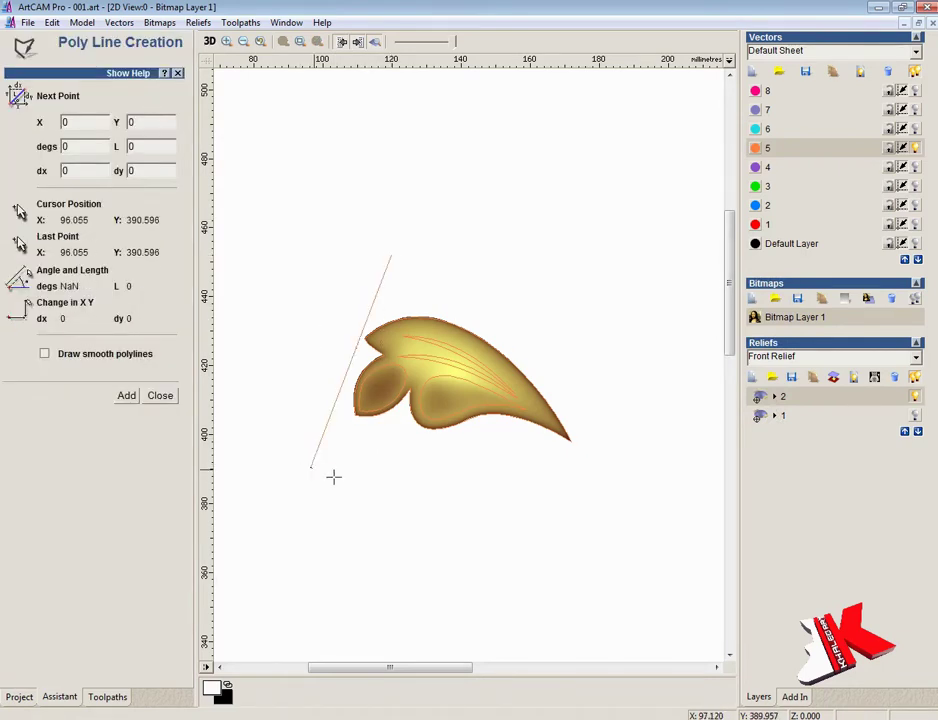
pyautogui.click(160, 396)
pyautogui.click(122, 194)
pyautogui.click(158, 403)
# - Draw a second straight polyline above the leaf, roughly perpendicular to the slanted line and about 79 mm wide
pyautogui.click(21, 215)
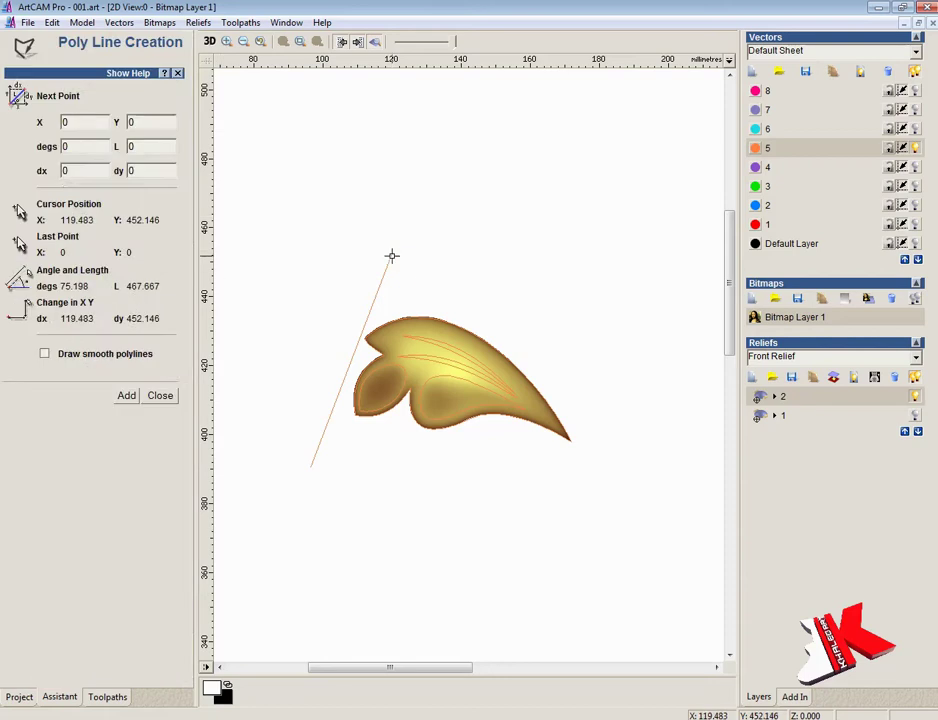
pyautogui.click(406, 270)
pyautogui.click(676, 370)
pyautogui.click(160, 396)
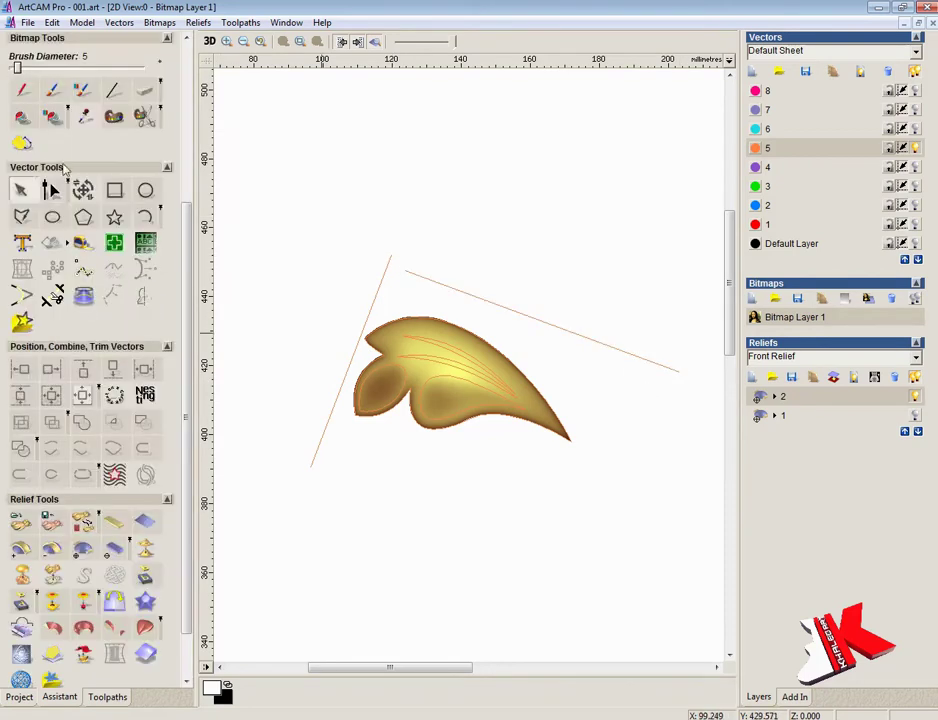
# - Convert the line above the leaf to a bezier span and bend it into an arch that tails off beyond the leaf tip
pyautogui.click(53, 190)
pyautogui.click(498, 306)
pyautogui.rightClick(499, 307)
pyautogui.click(582, 426)
pyautogui.moveTo(505, 315); pyautogui.dragTo(580, 278)
pyautogui.click(611, 398)
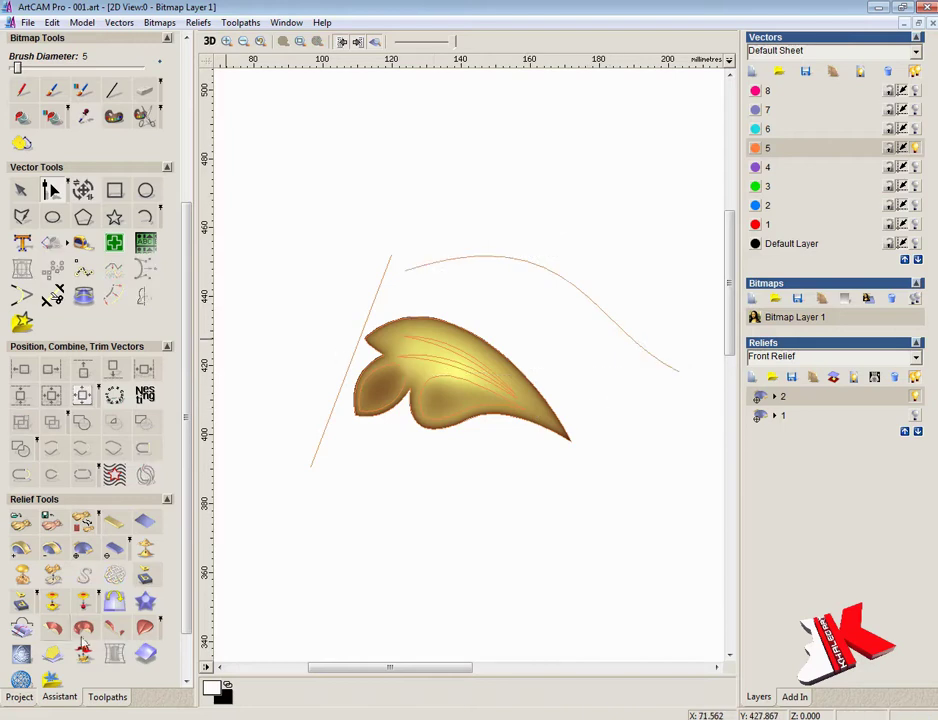
# - Set the slanted line beside the leaf as the drive curve of an extrusion, using its other side
pyautogui.click(188, 637)
pyautogui.click(56, 567)
pyautogui.moveTo(405, 279); pyautogui.dragTo(611, 59)
pyautogui.click(379, 289)
pyautogui.click(624, 175)
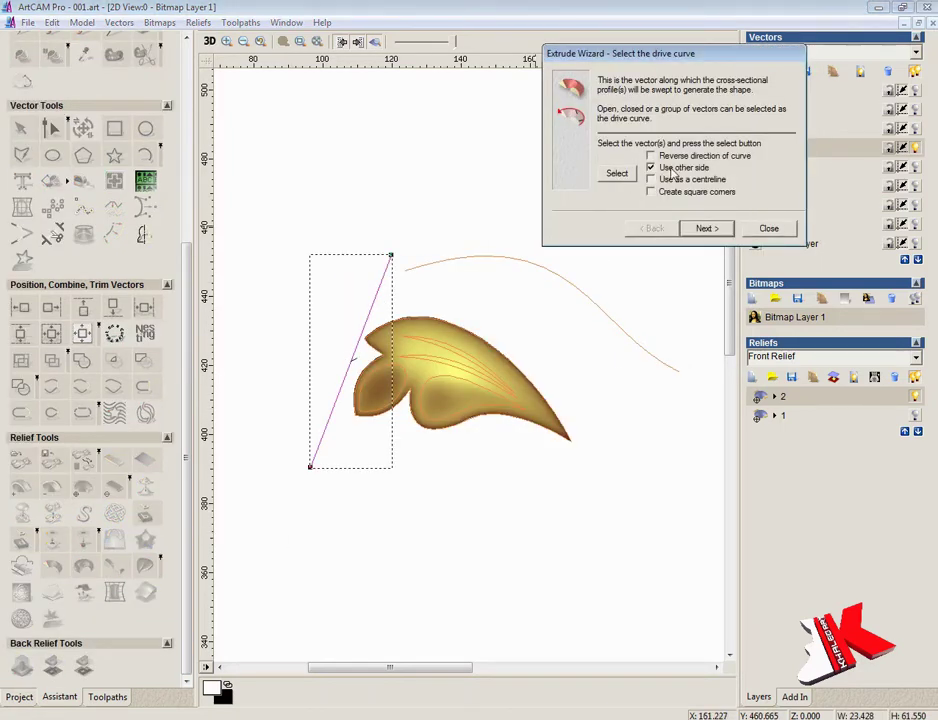
pyautogui.click(705, 229)
# - Use the arched curve as the extrusion's start profile and keep the end profile the same
pyautogui.click(571, 284)
pyautogui.click(618, 174)
pyautogui.click(707, 228)
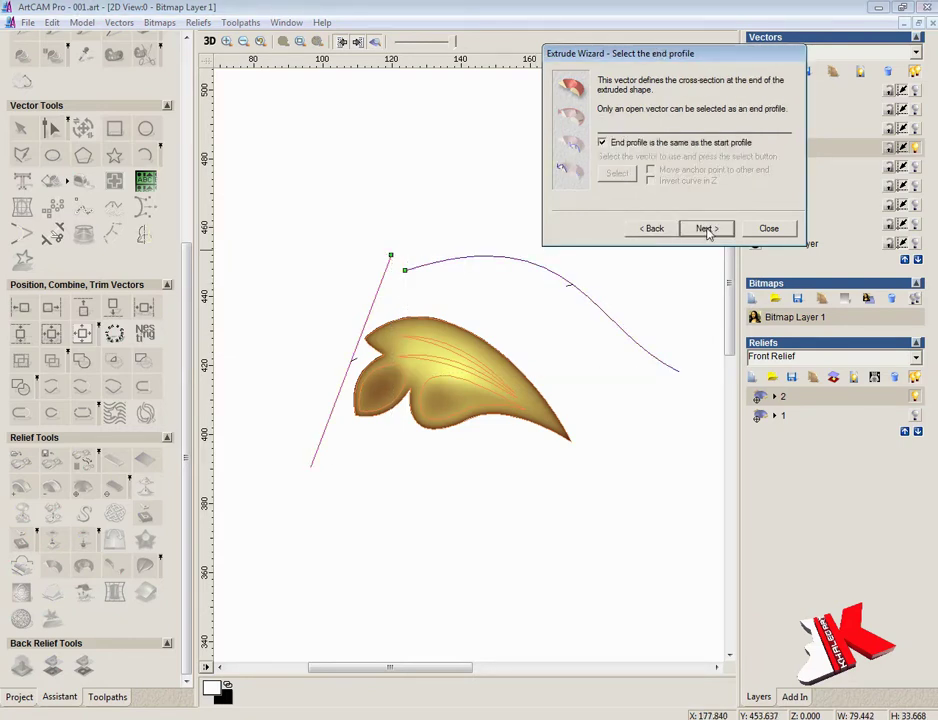
pyautogui.click(707, 228)
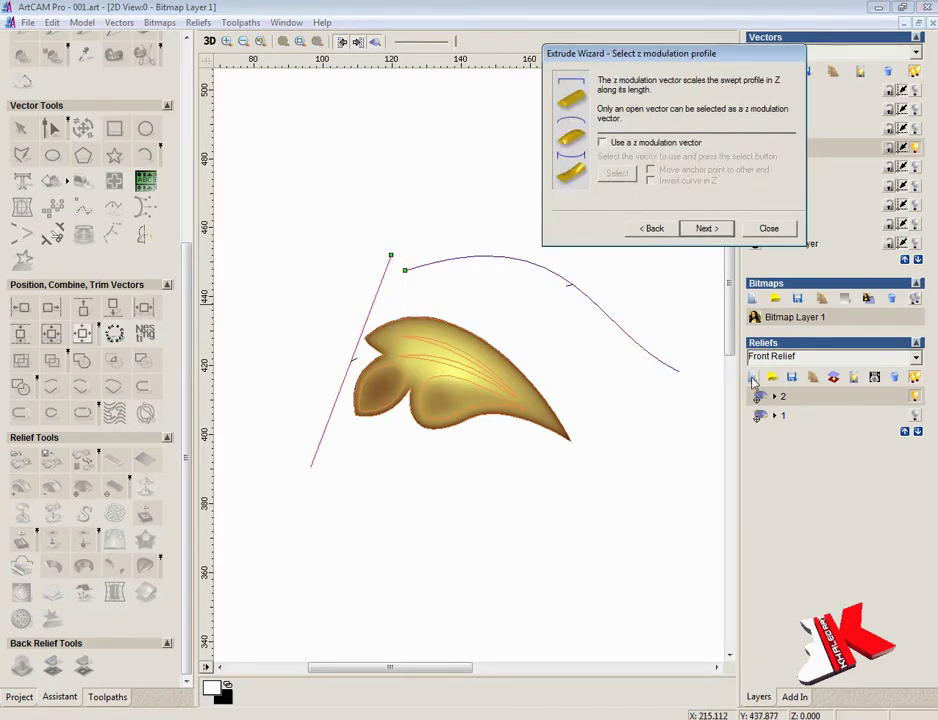
# - Extrude the arched profile without z modulation onto a new relief layer in Add mode
pyautogui.click(706, 229)
pyautogui.click(467, 211)
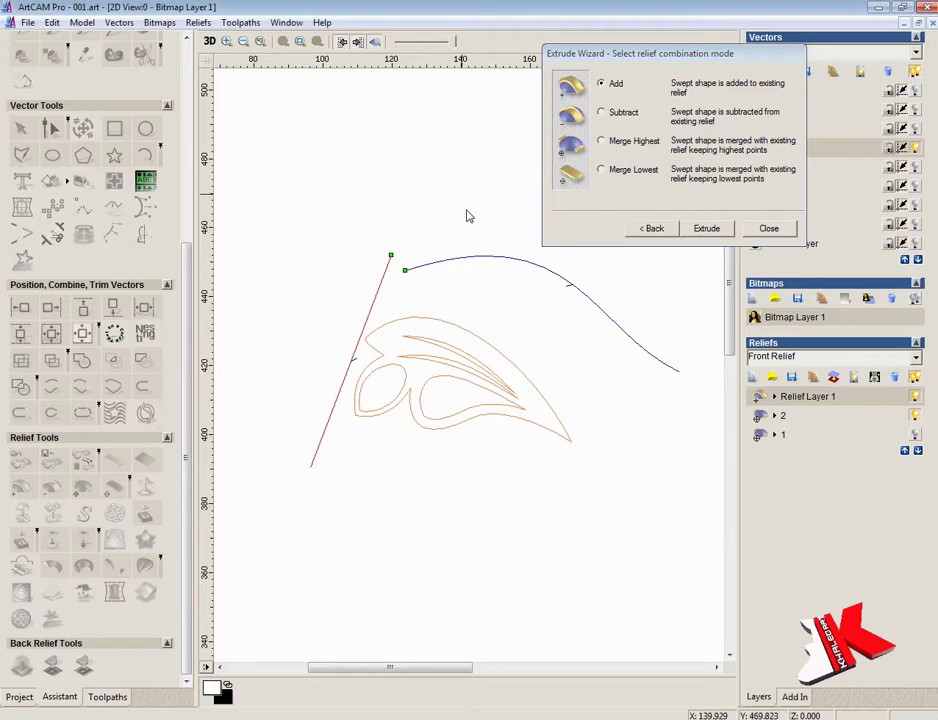
pyautogui.scroll(-1, 467, 211)
pyautogui.scroll(1, 447, 449)
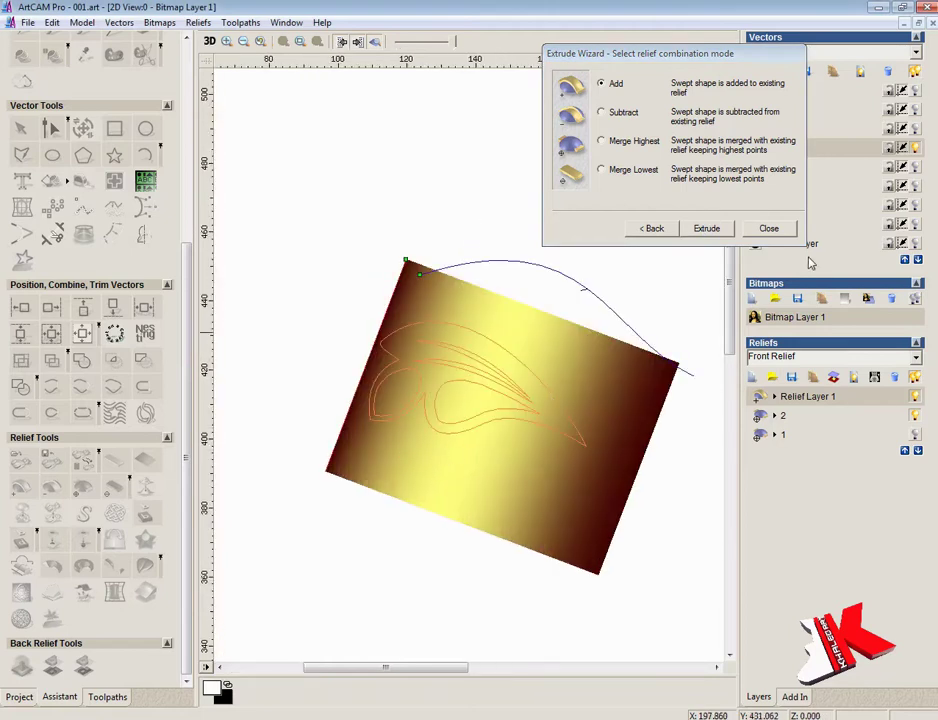
pyautogui.click(769, 229)
# - Inspect the arched sweep in 3D and scale the whole layer's relief height to 5 mm
pyautogui.press('F3')
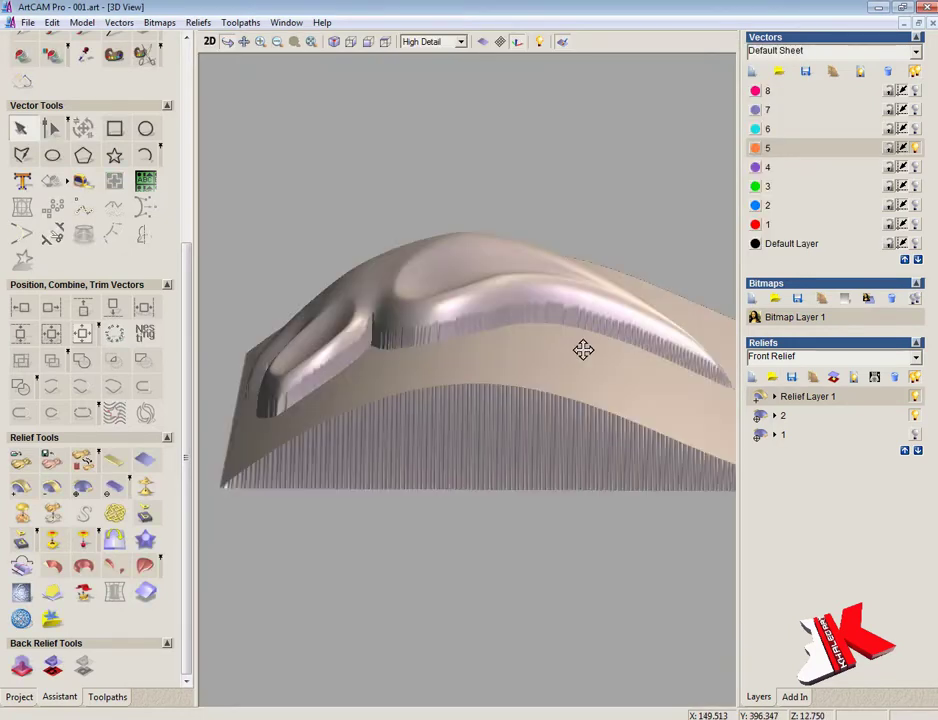
pyautogui.hotkey('ctrl', 'h')
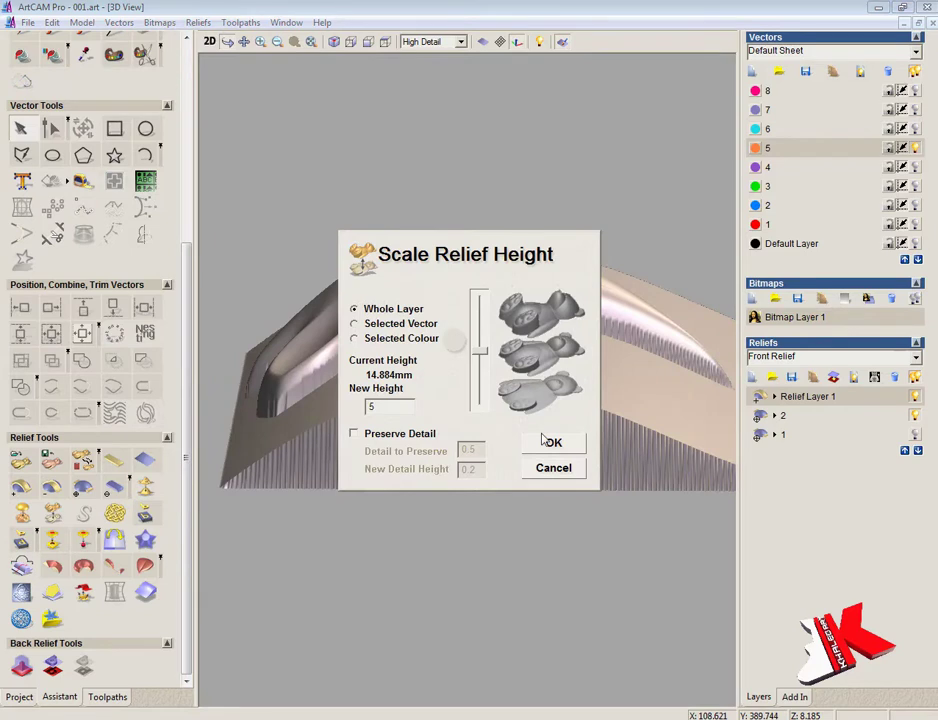
pyautogui.click(550, 444)
# - Zero the rest of the arched relief outside the leaf's outer contour and inspect the trimmed leaf in 3D
pyautogui.click(209, 42)
pyautogui.doubleClick(502, 350)
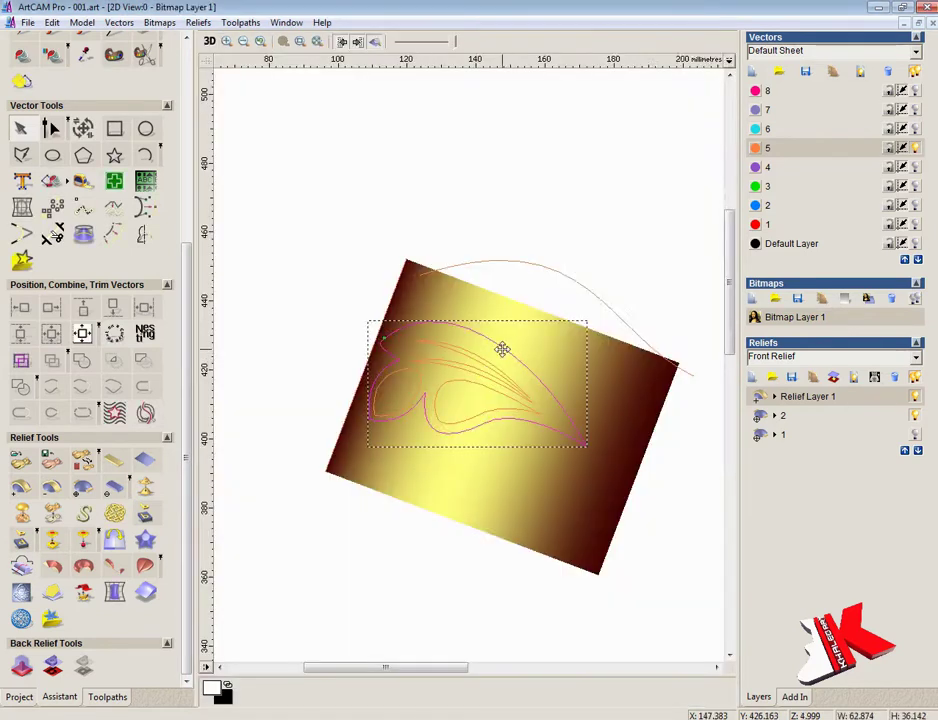
pyautogui.click(714, 294)
pyautogui.click(738, 322)
pyautogui.click(496, 288)
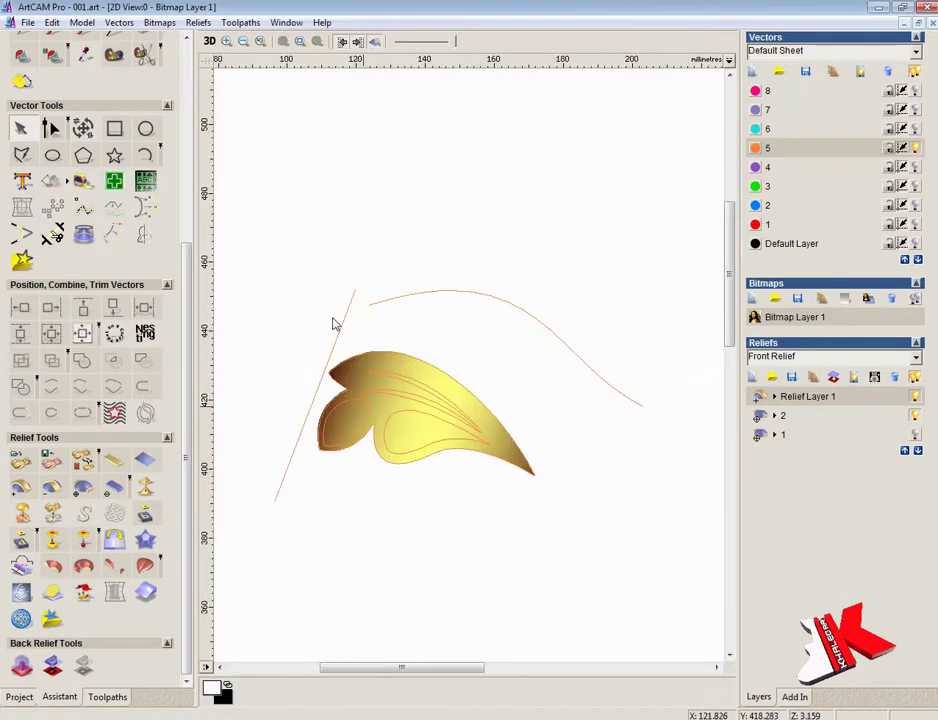
pyautogui.press('F3')
pyautogui.moveTo(438, 521); pyautogui.dragTo(408, 599)
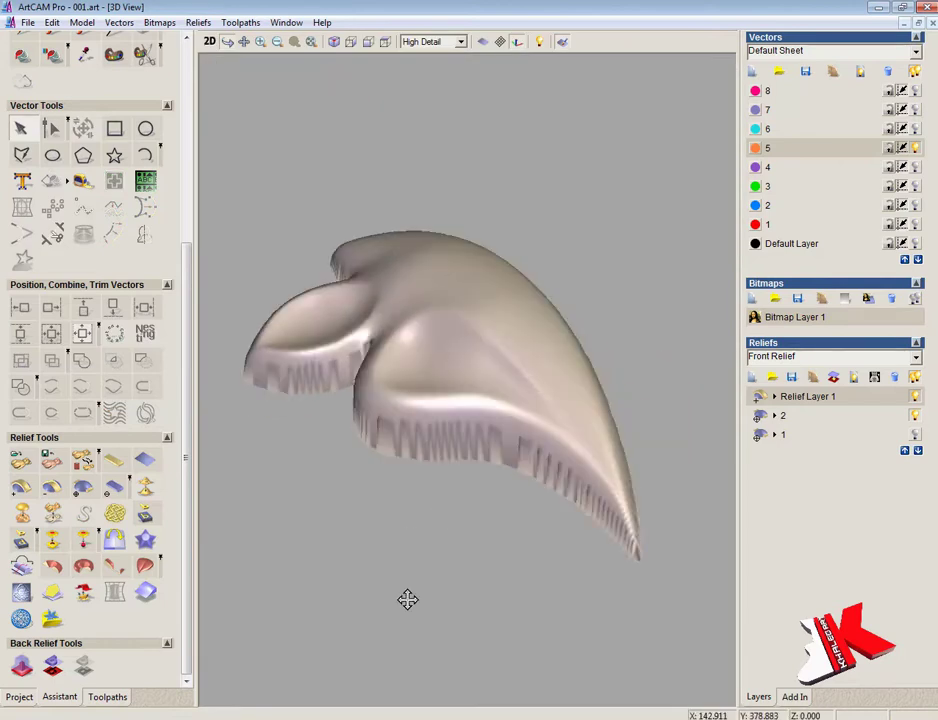
# - Merge the visible leaf relief layers, delete the two originals and name the merged layer 2
pyautogui.click(858, 418)
pyautogui.click(855, 378)
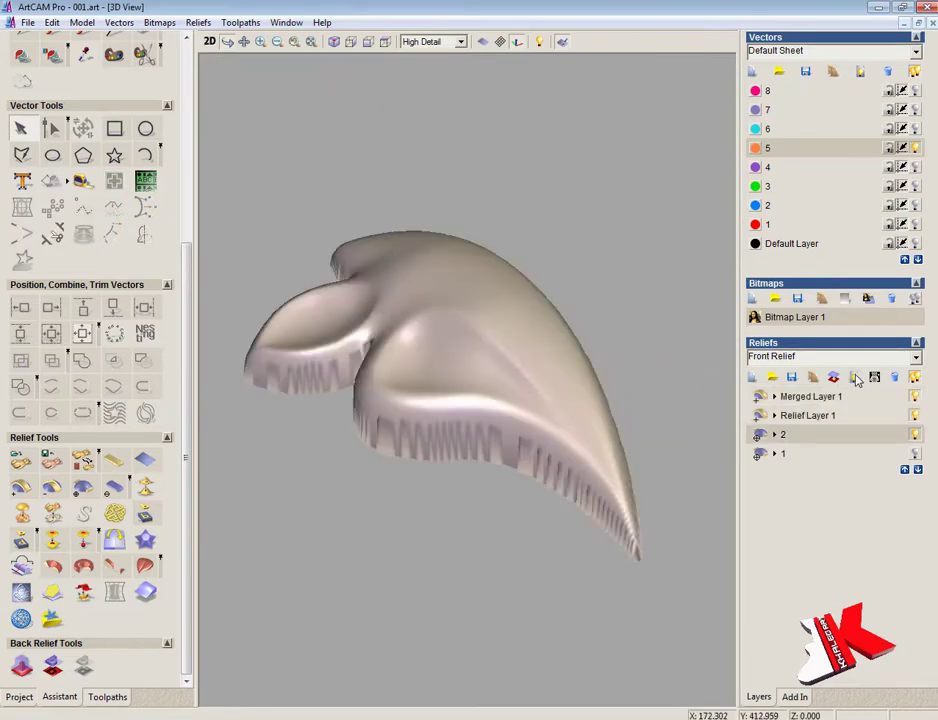
pyautogui.click(897, 380)
pyautogui.click(897, 380)
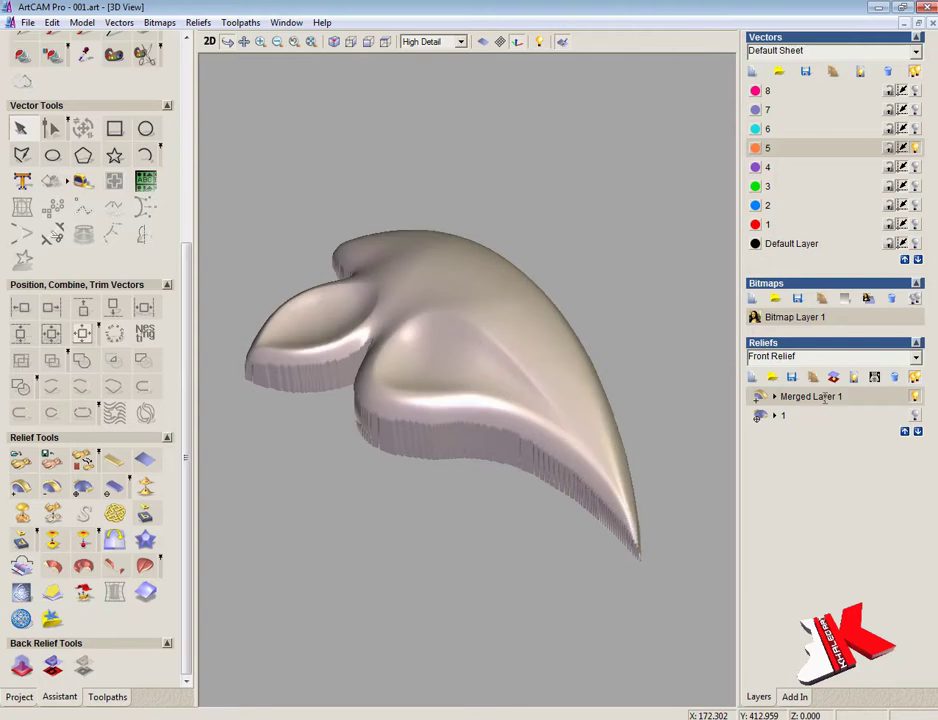
pyautogui.doubleClick(825, 397)
pyautogui.write('2')
pyautogui.click(826, 490)
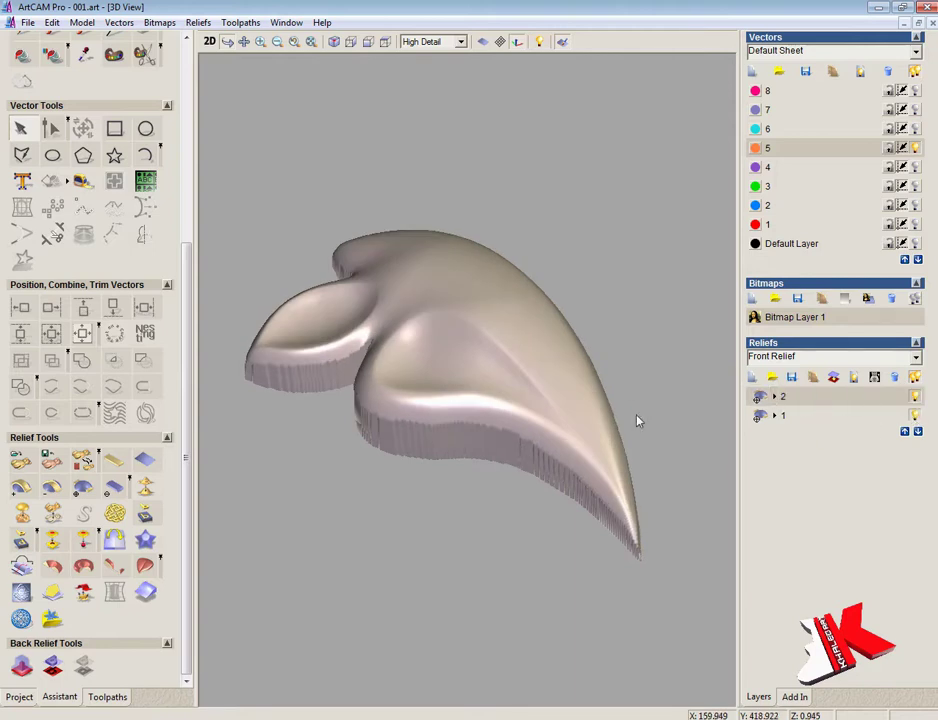
# - Inspect the leaf together with the stem in 3D and check the relief height of layer 2
pyautogui.moveTo(638, 421); pyautogui.dragTo(632, 377)
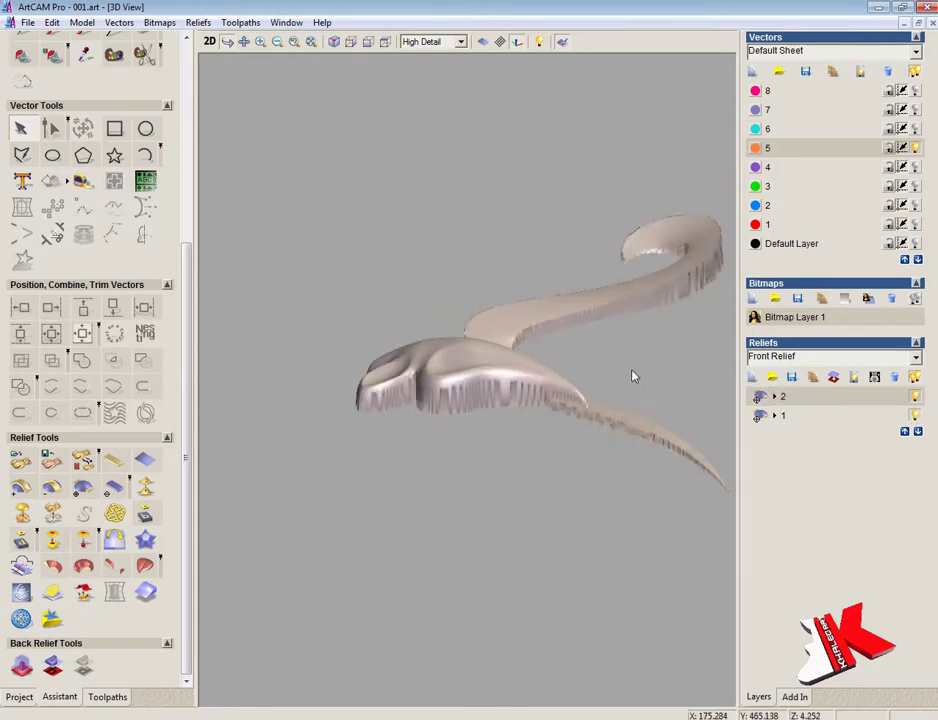
pyautogui.click(54, 514)
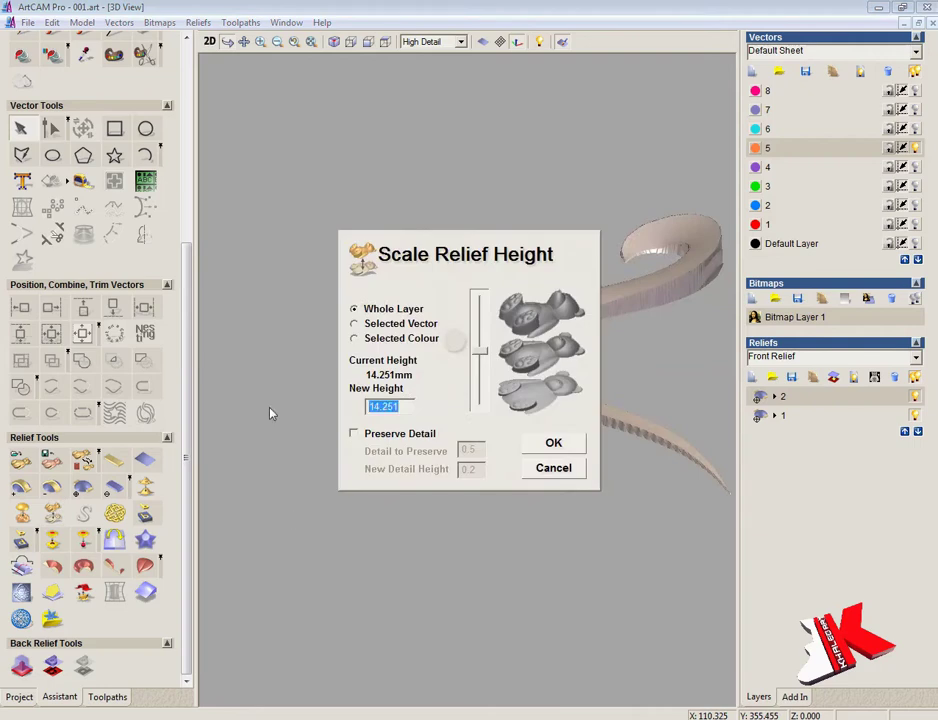
pyautogui.click(553, 443)
# - Make relief layer 1 active and display vector layer 6 with the stem outlines in 2D
pyautogui.click(766, 415)
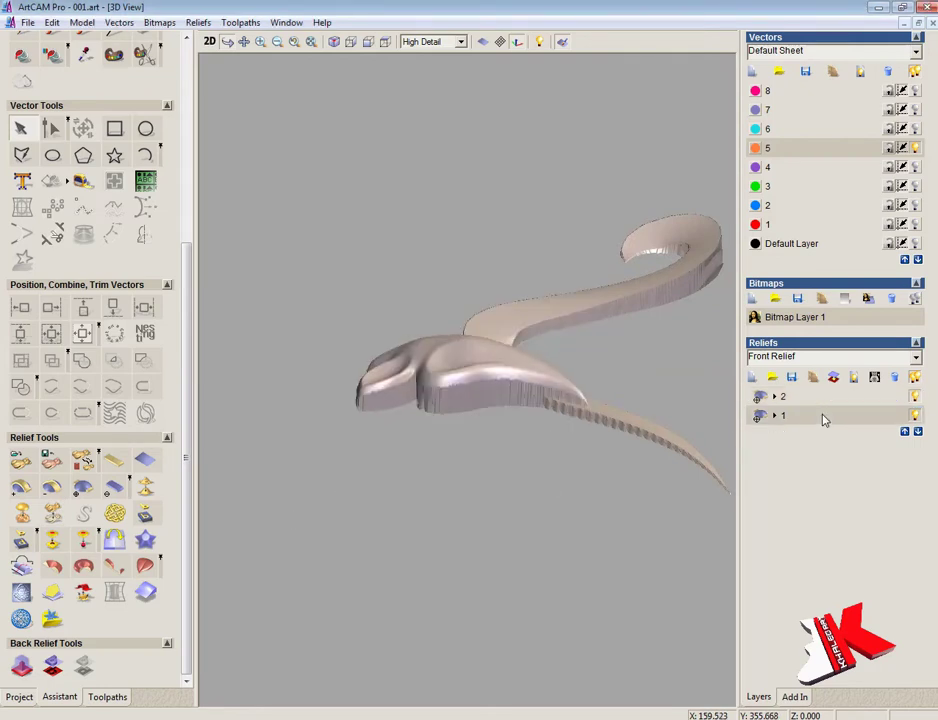
pyautogui.click(210, 42)
pyautogui.click(916, 130)
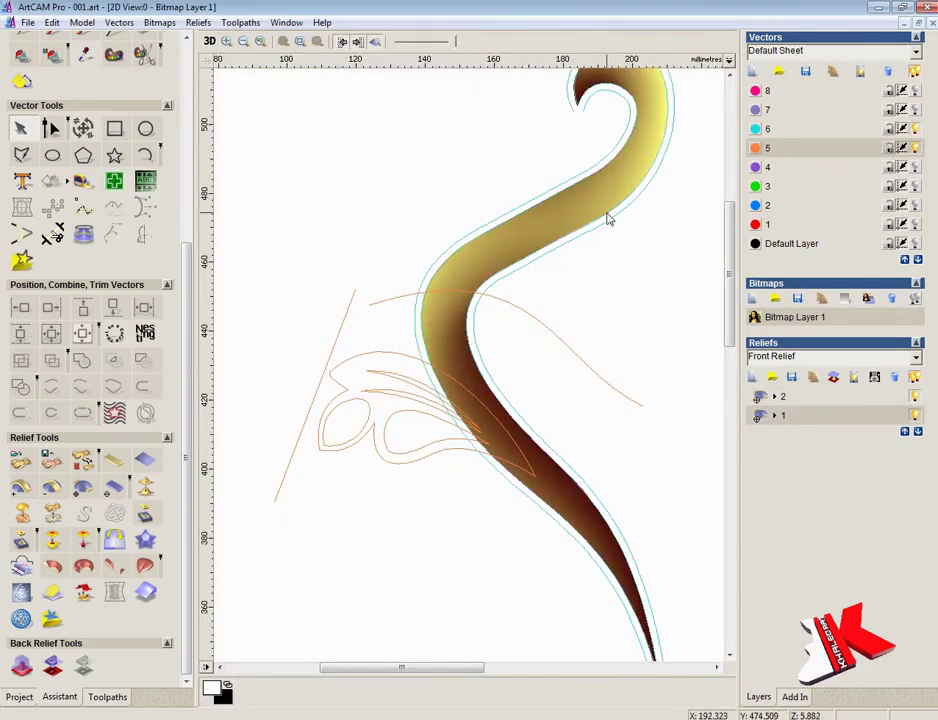
pyautogui.click(606, 214)
pyautogui.press('F12')
pyautogui.click(738, 320)
pyautogui.click(56, 24)
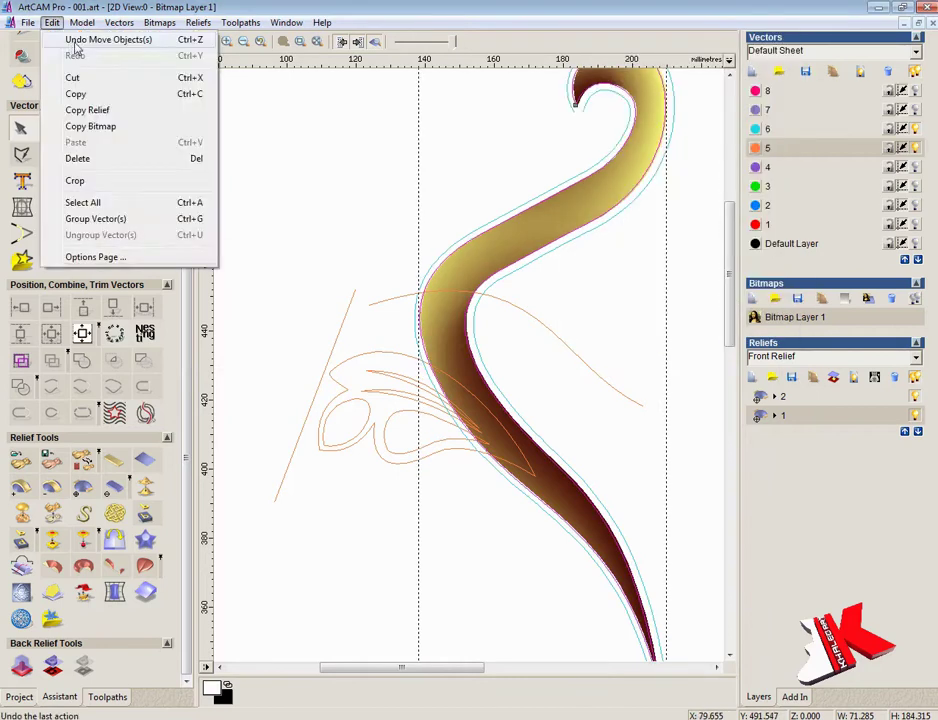
pyautogui.click(75, 41)
# - Raise the stem on relief layer 1 by adding a flat shape with start height 2 inside its inner outline
pyautogui.doubleClick(667, 257)
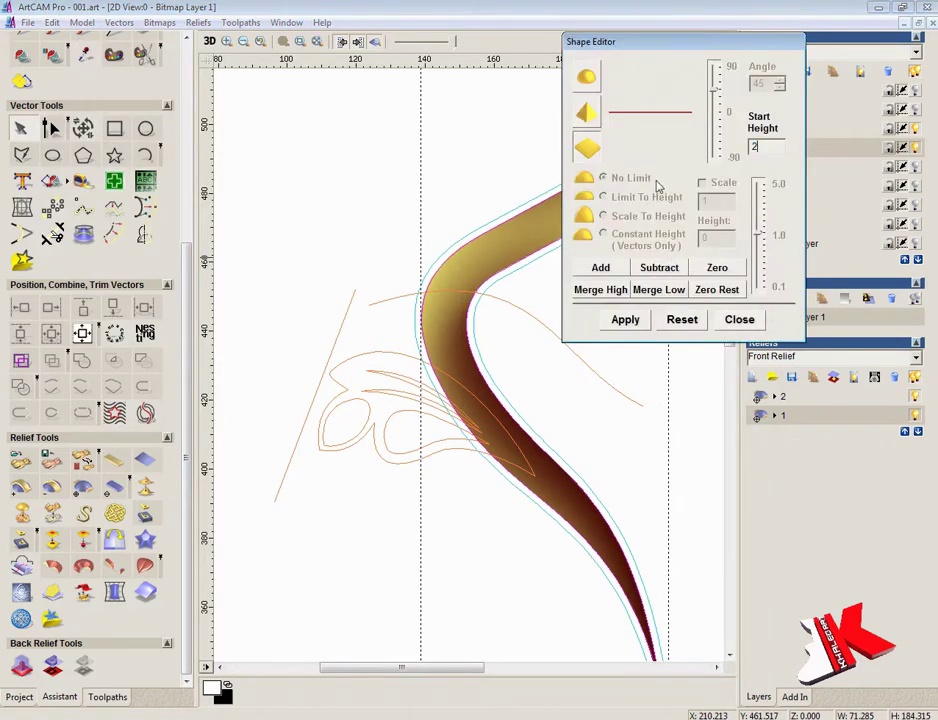
pyautogui.press('Return')
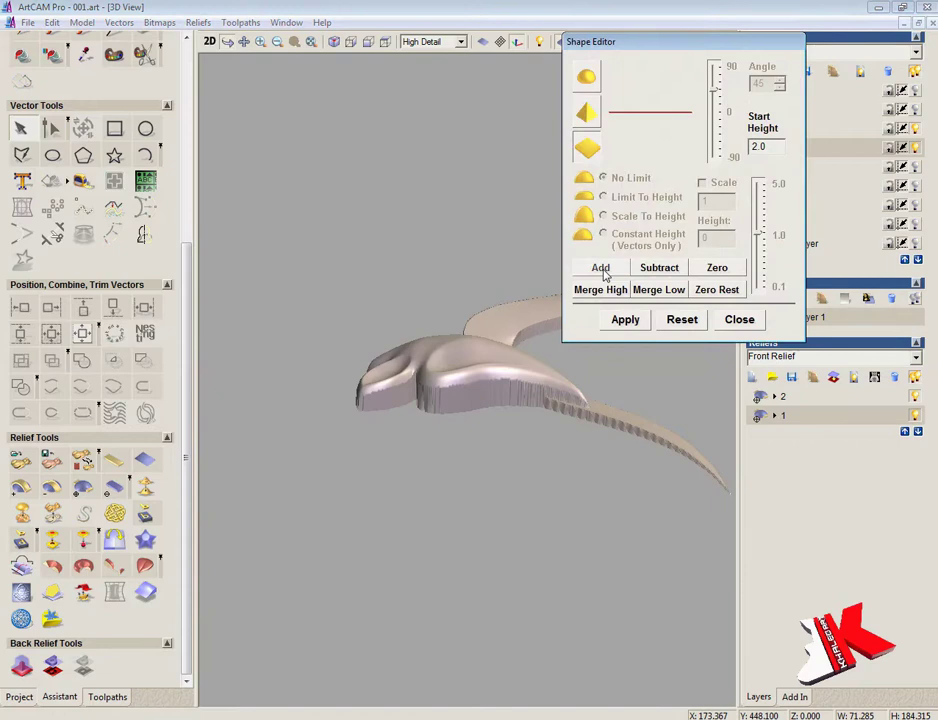
pyautogui.scroll(6, 567, 335)
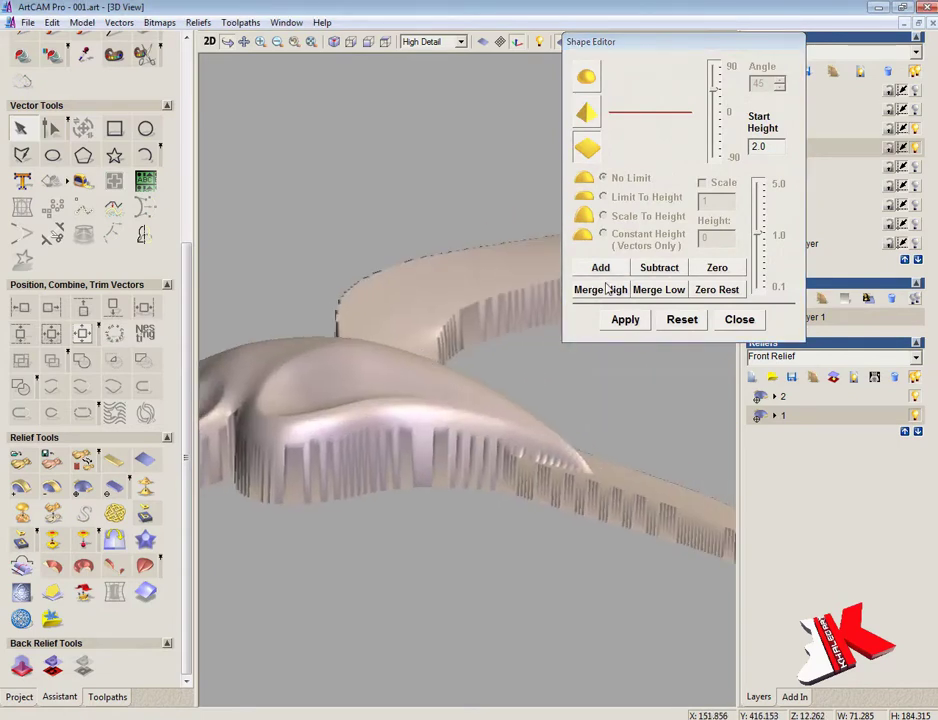
pyautogui.moveTo(575, 419); pyautogui.dragTo(584, 407)
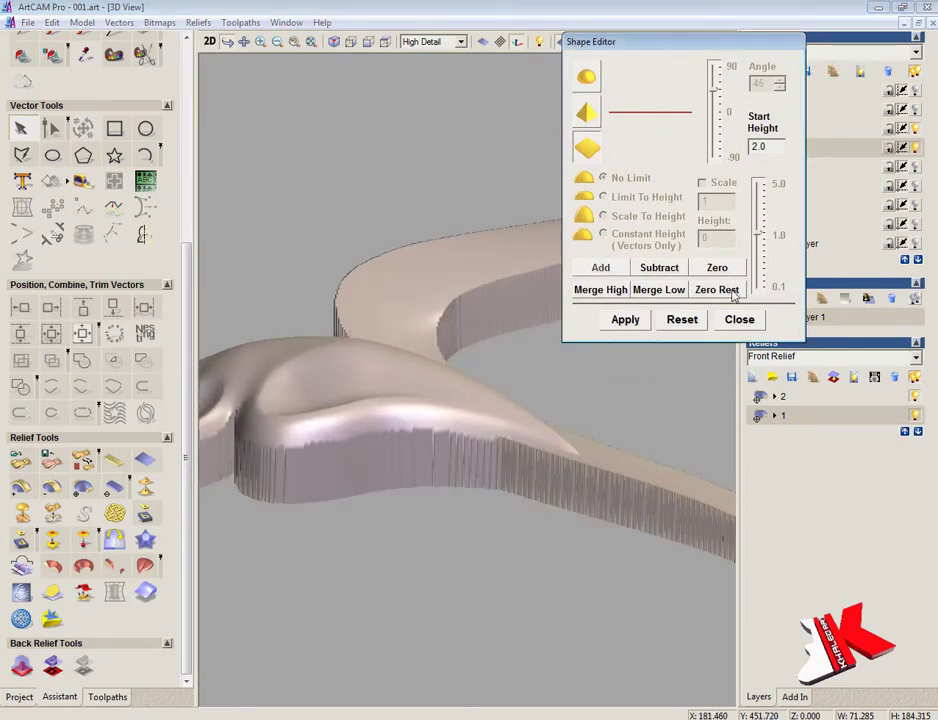
pyautogui.click(739, 319)
# - Check the relief height of layer 1 and examine how the stem and leaf meet in 3D
pyautogui.click(52, 513)
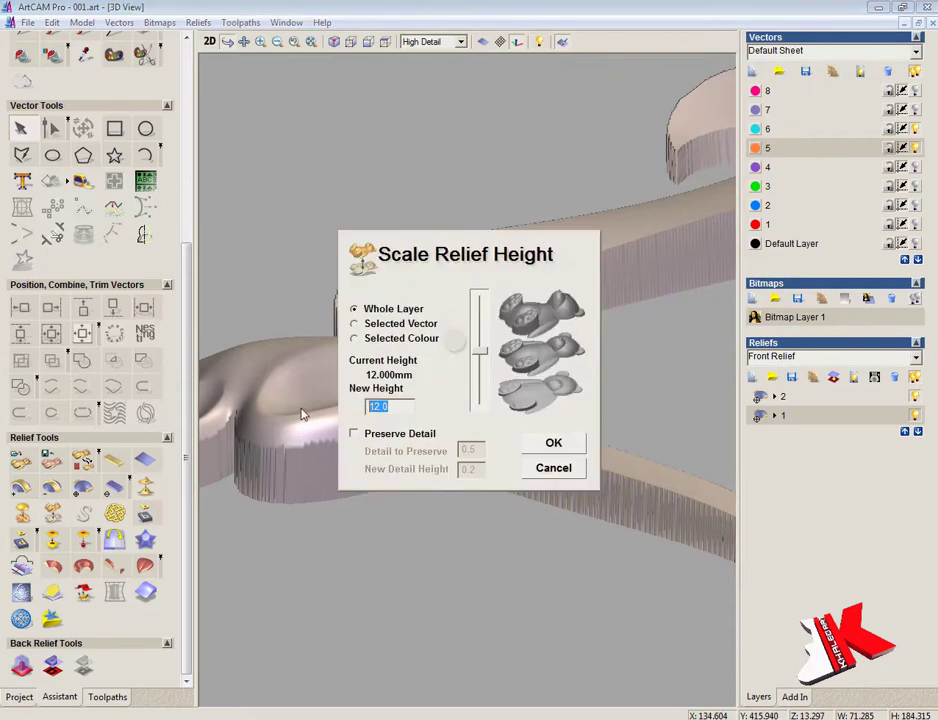
pyautogui.click(552, 441)
pyautogui.moveTo(547, 521); pyautogui.dragTo(463, 486)
pyautogui.scroll(-3, 470, 505)
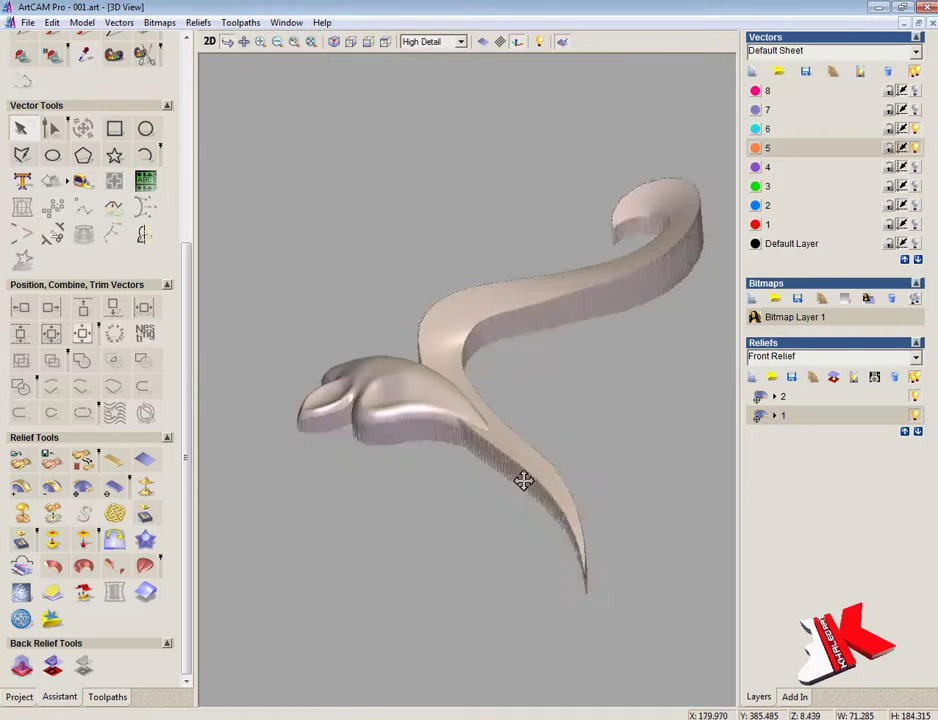
pyautogui.moveTo(523, 482); pyautogui.dragTo(498, 291)
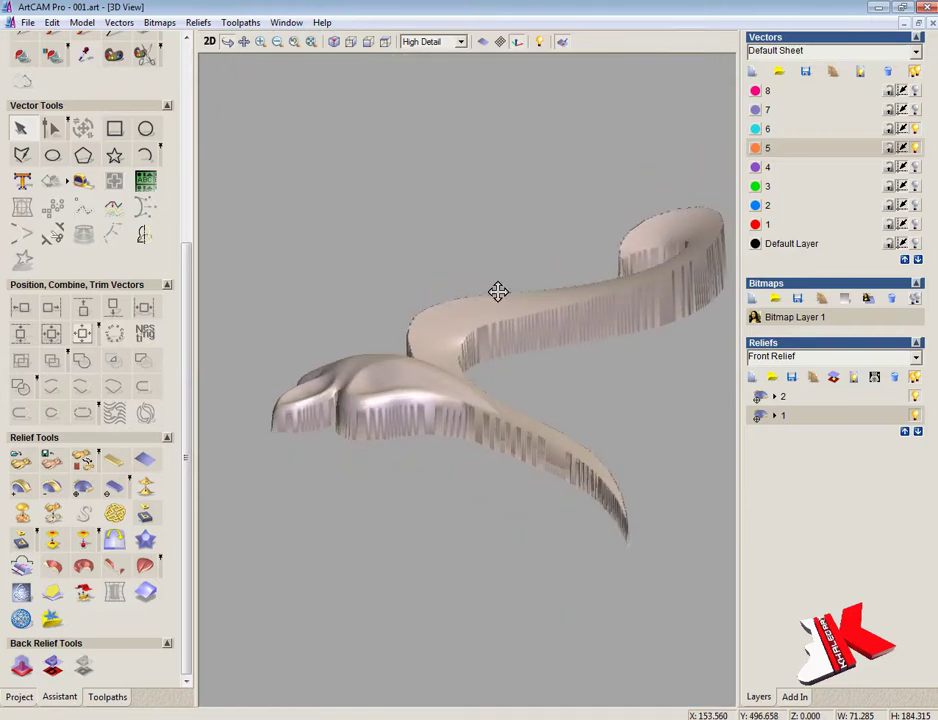
# - Hide relief layer 1 and vector layer 6, examining the leaf on its own in 3D
pyautogui.click(915, 416)
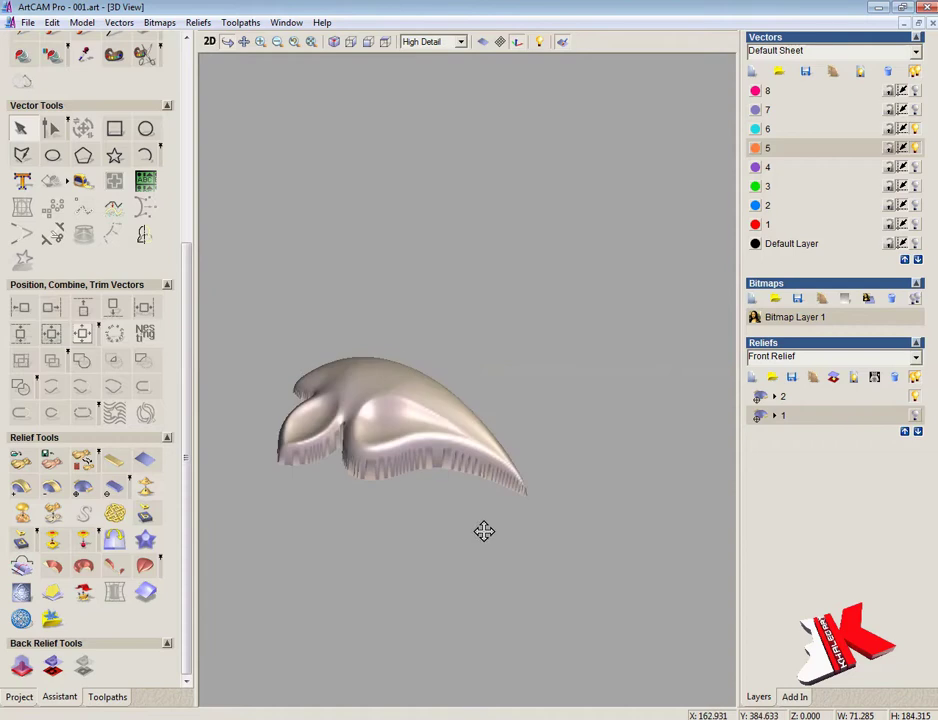
pyautogui.scroll(3, 440, 408)
pyautogui.moveTo(440, 394); pyautogui.dragTo(582, 477, button='middle')
pyautogui.moveTo(582, 477); pyautogui.dragTo(429, 570)
pyautogui.moveTo(429, 570); pyautogui.dragTo(475, 466, button='middle')
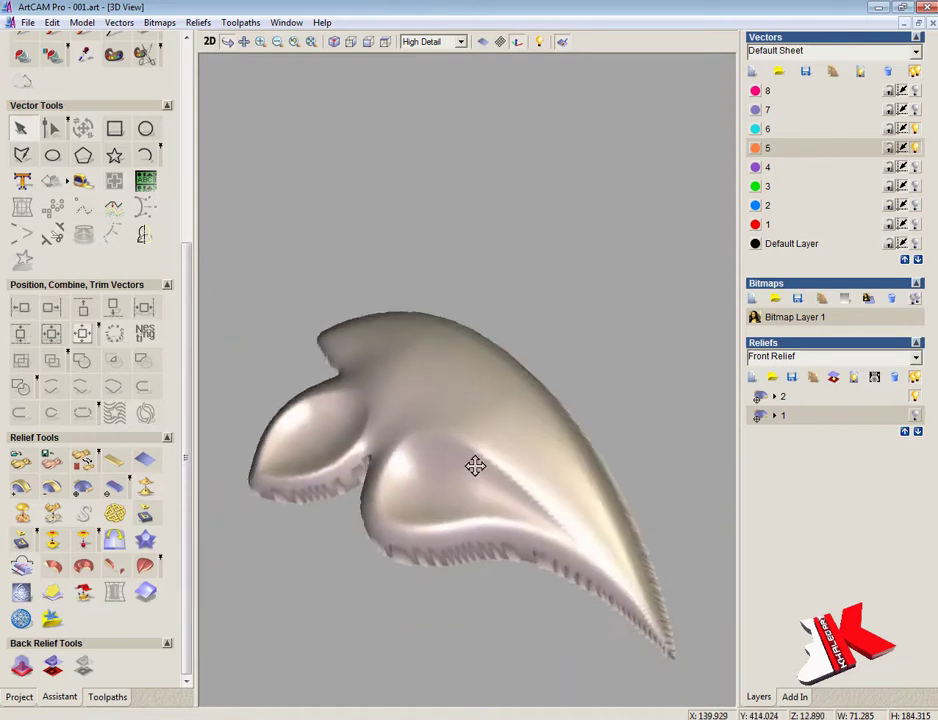
pyautogui.click(209, 41)
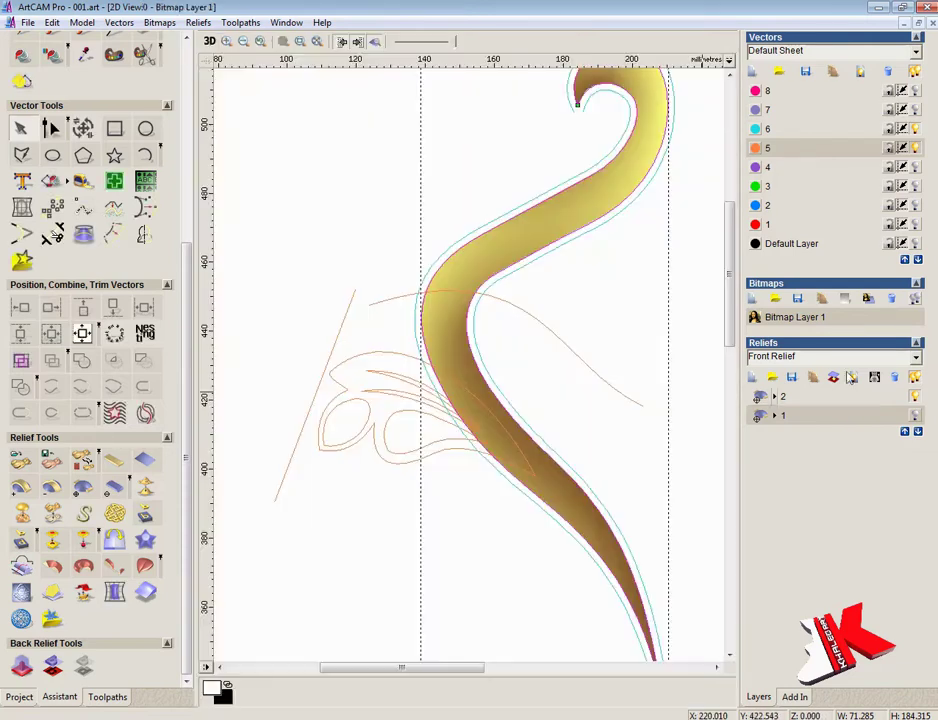
pyautogui.click(917, 130)
# - Carve the leaf's two veins on relief layer 2 by adding a -30° angular shape with start height 0 three times
pyautogui.click(405, 399)
pyautogui.click(866, 397)
pyautogui.keyDown('shift'); pyautogui.click(417, 384); pyautogui.keyUp('shift')
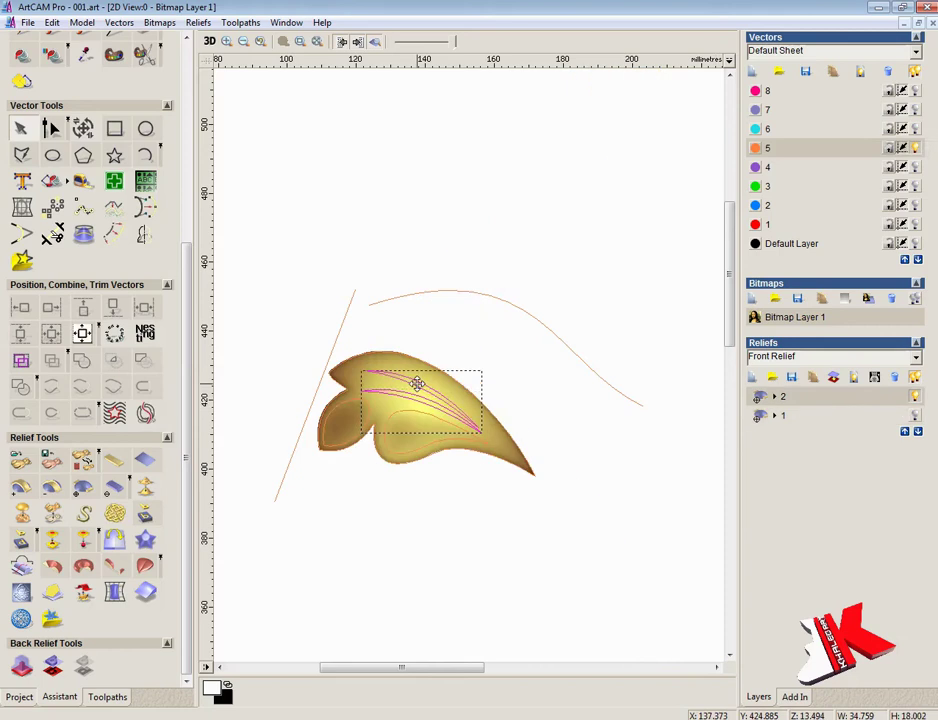
pyautogui.press('F12')
pyautogui.click(583, 117)
pyautogui.click(714, 138)
pyautogui.click(210, 42)
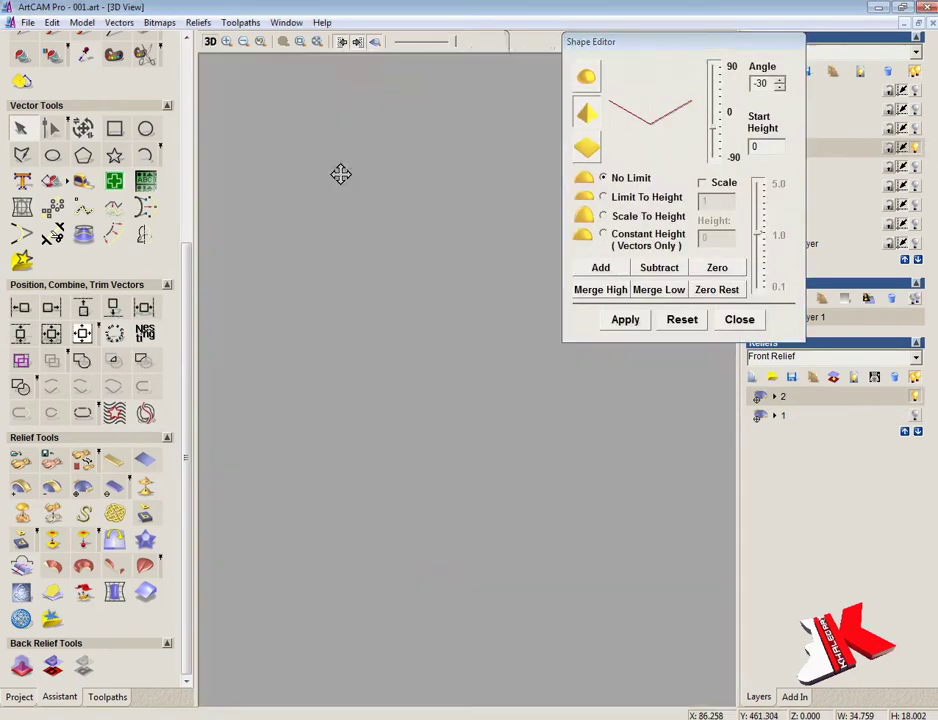
pyautogui.click(603, 270)
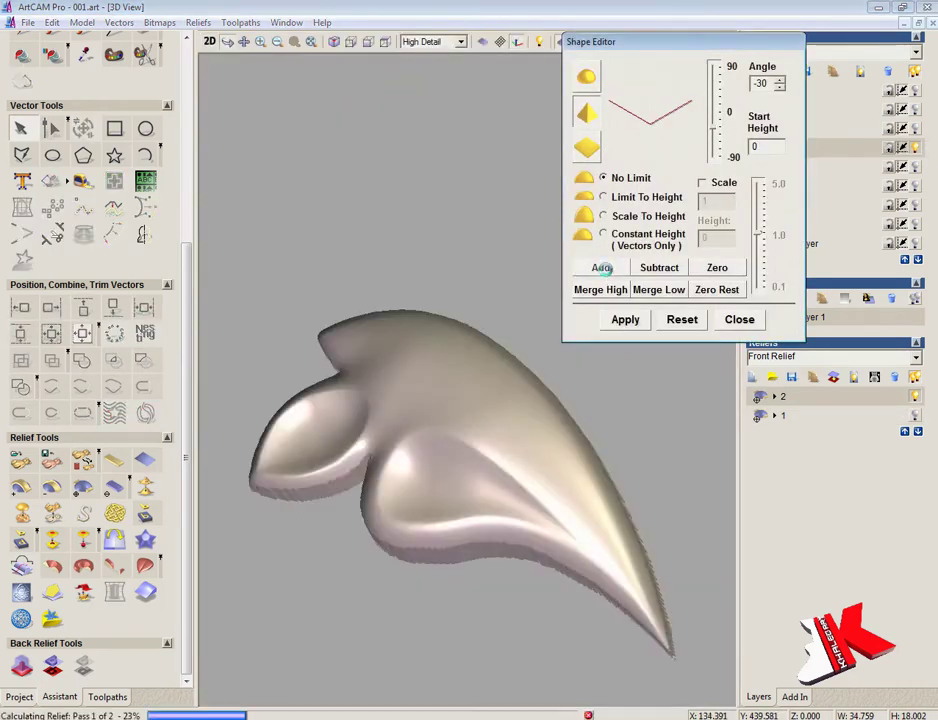
pyautogui.click(603, 268)
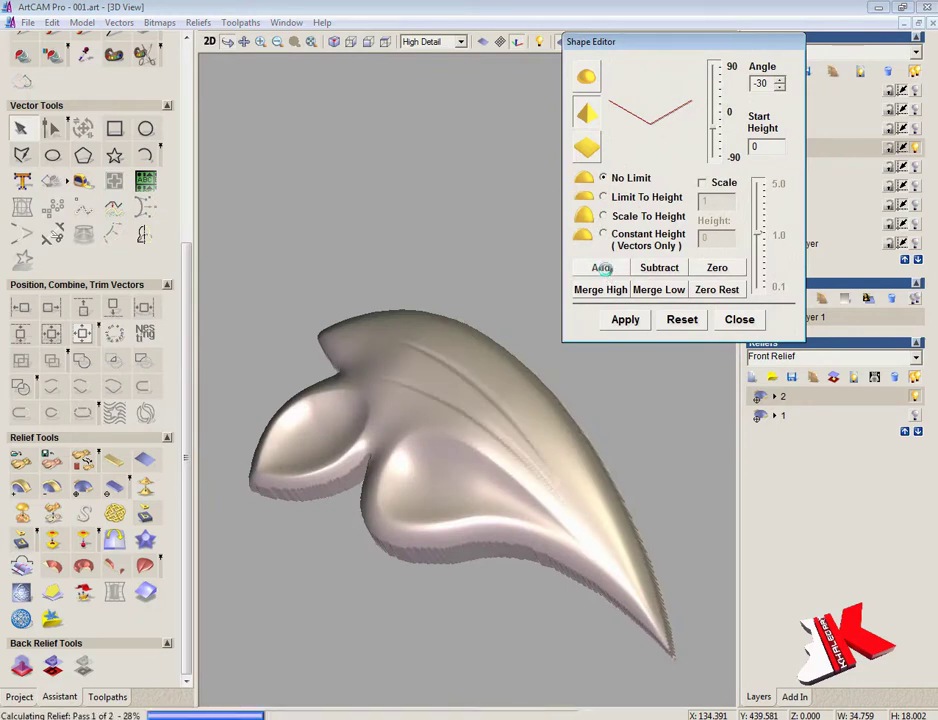
pyautogui.click(603, 269)
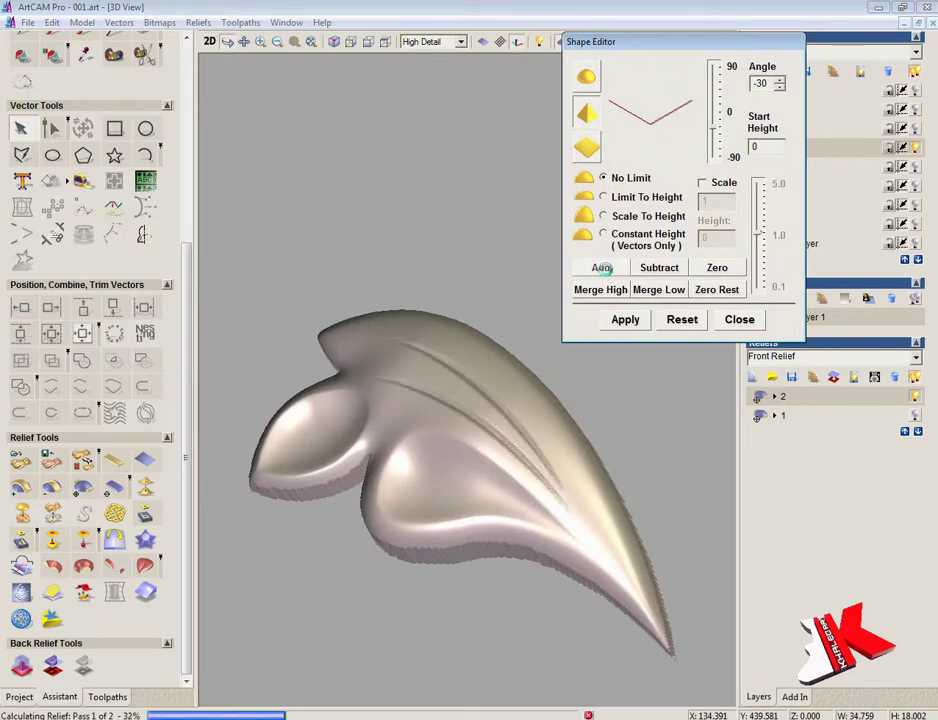
pyautogui.click(735, 321)
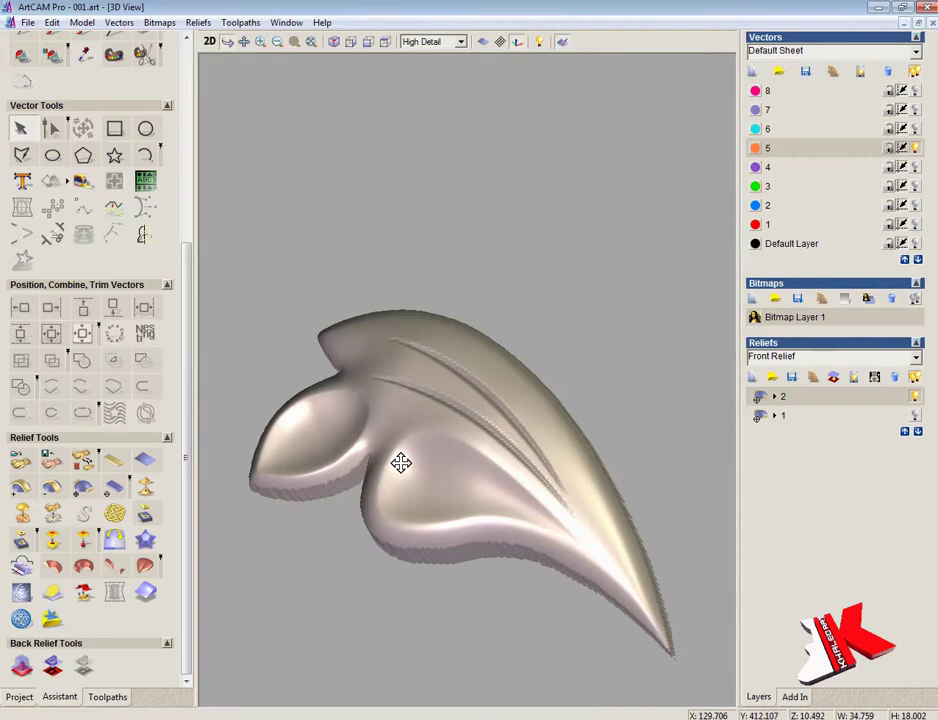
# - Examine the carved vein grooves on the leaf in 3D from above and close up
pyautogui.moveTo(402, 463); pyautogui.dragTo(561, 542)
pyautogui.click(383, 43)
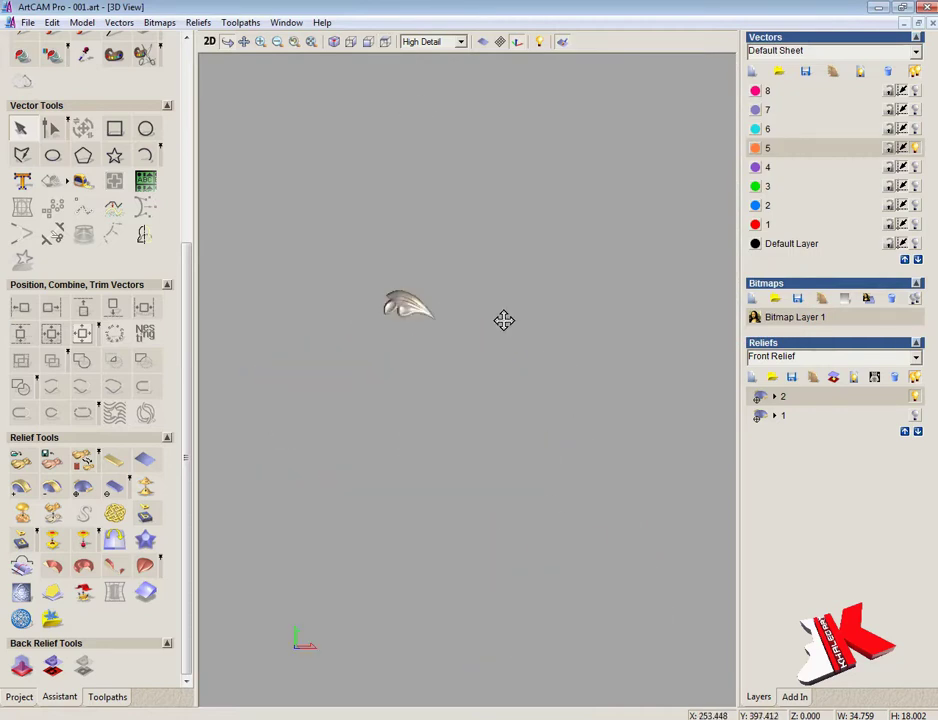
pyautogui.scroll(5, 440, 230)
pyautogui.moveTo(446, 212); pyautogui.dragTo(728, 558, button='middle')
pyautogui.scroll(3, 640, 516)
# - Create a new relief layer named 3
pyautogui.click(211, 43)
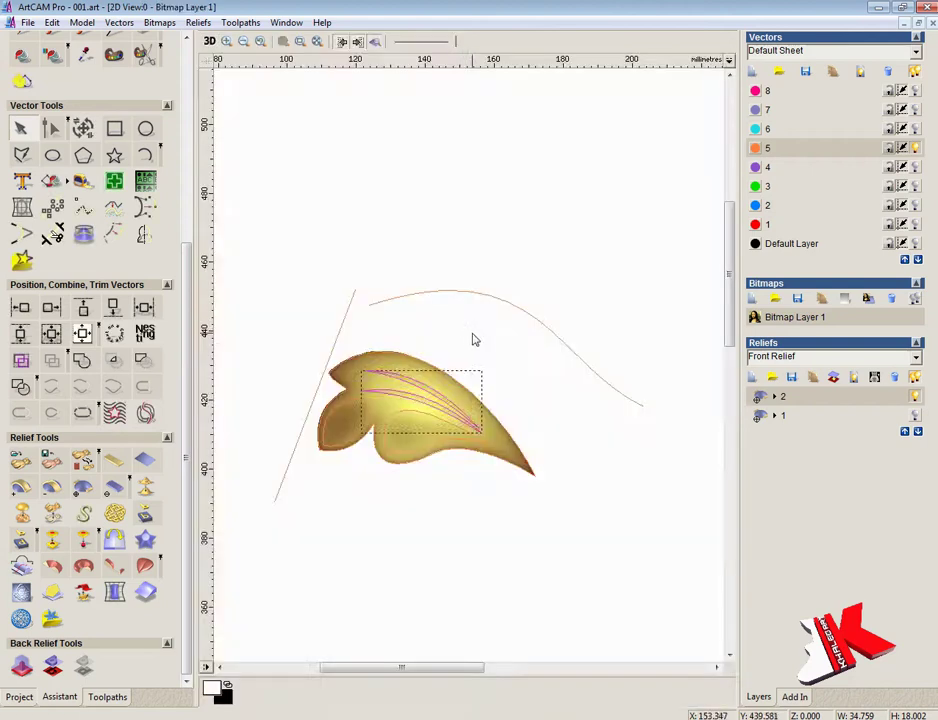
pyautogui.click(755, 380)
pyautogui.press('Return')
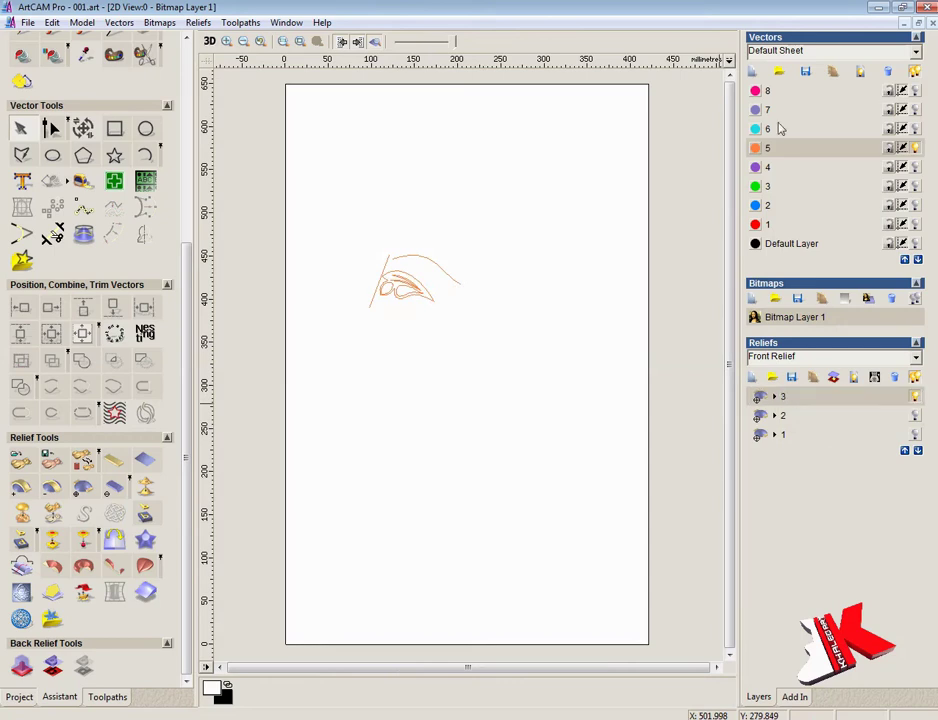
# - Look through all the vector layers and leave only layer 4 with the curled scroll leaf displayed
pyautogui.click(919, 149)
pyautogui.click(915, 72)
pyautogui.scroll(1, 466, 273)
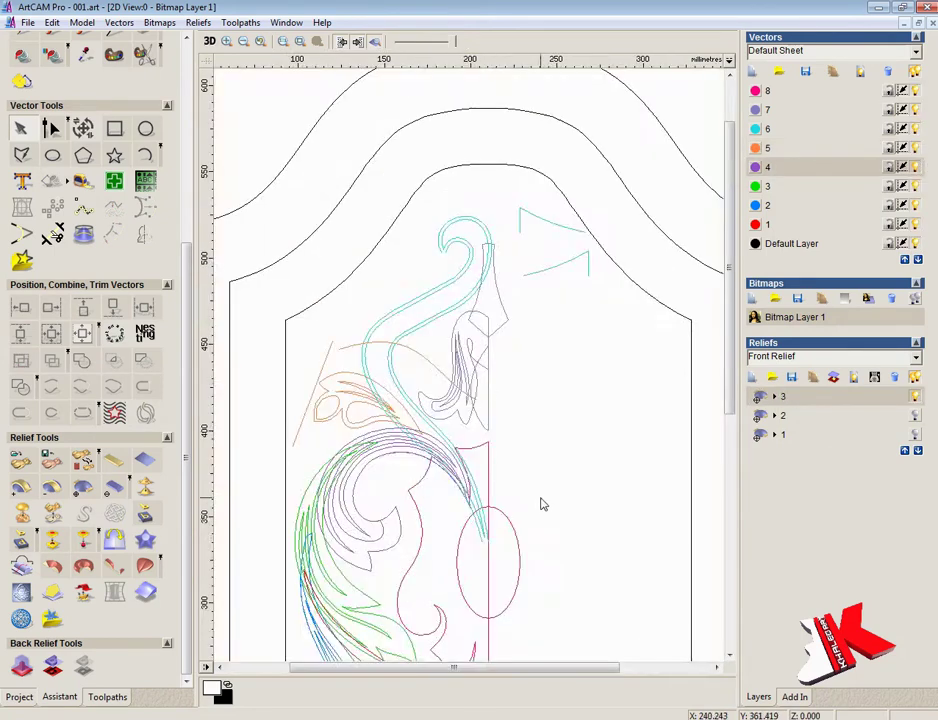
pyautogui.scroll(-3, 541, 504)
pyautogui.scroll(3, 387, 360)
pyautogui.click(915, 111)
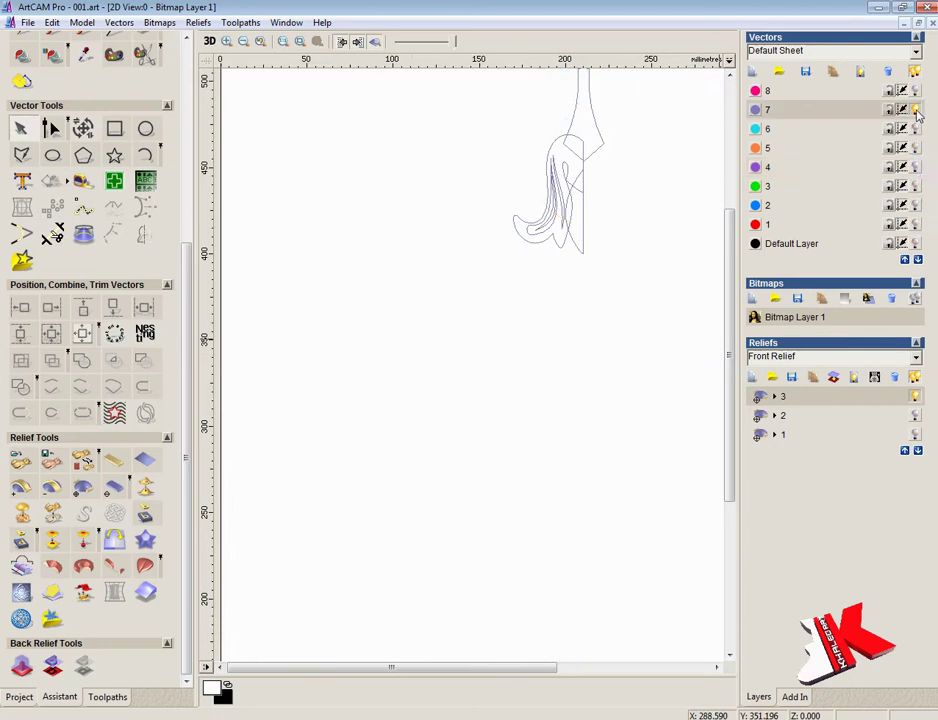
pyautogui.click(914, 167)
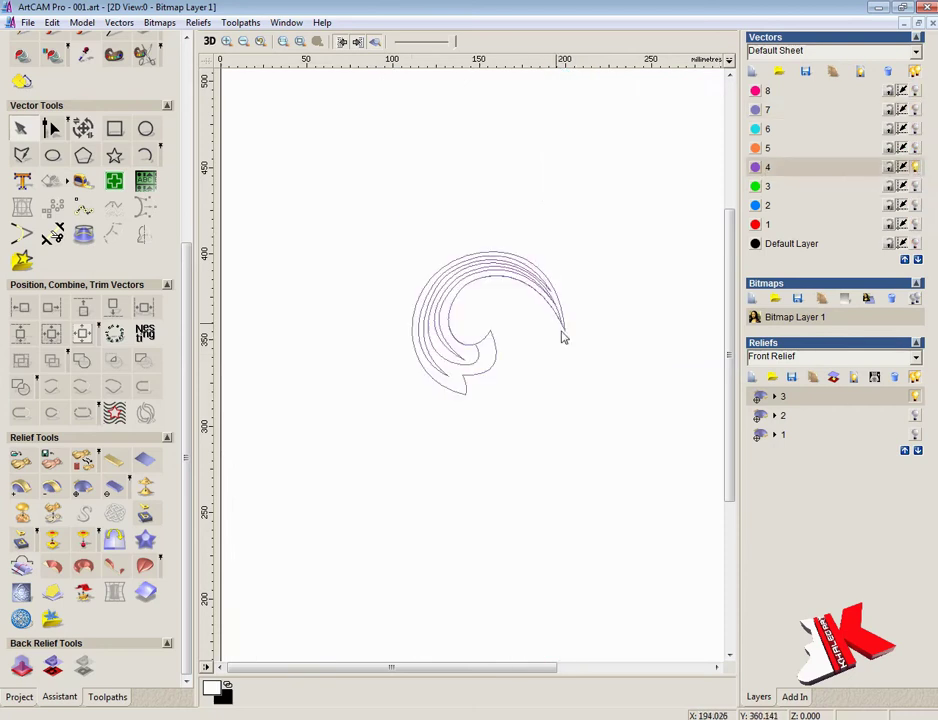
# - Study the curled scroll leaf in the reference photo E012 in Windows Photo Viewer and return to ArtCAM
pyautogui.click(353, 719)
pyautogui.moveTo(565, 320); pyautogui.dragTo(530, 120)
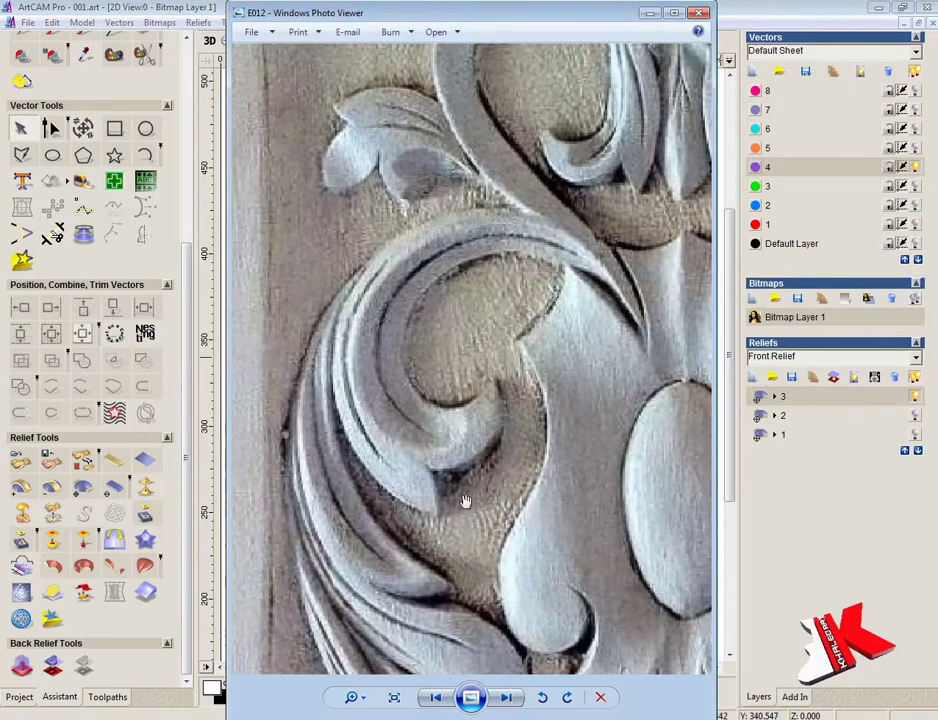
pyautogui.click(353, 719)
# - Add a round shape with angle 45 and start height 4.0 to the scroll leaf's outer outline
pyautogui.doubleClick(488, 370)
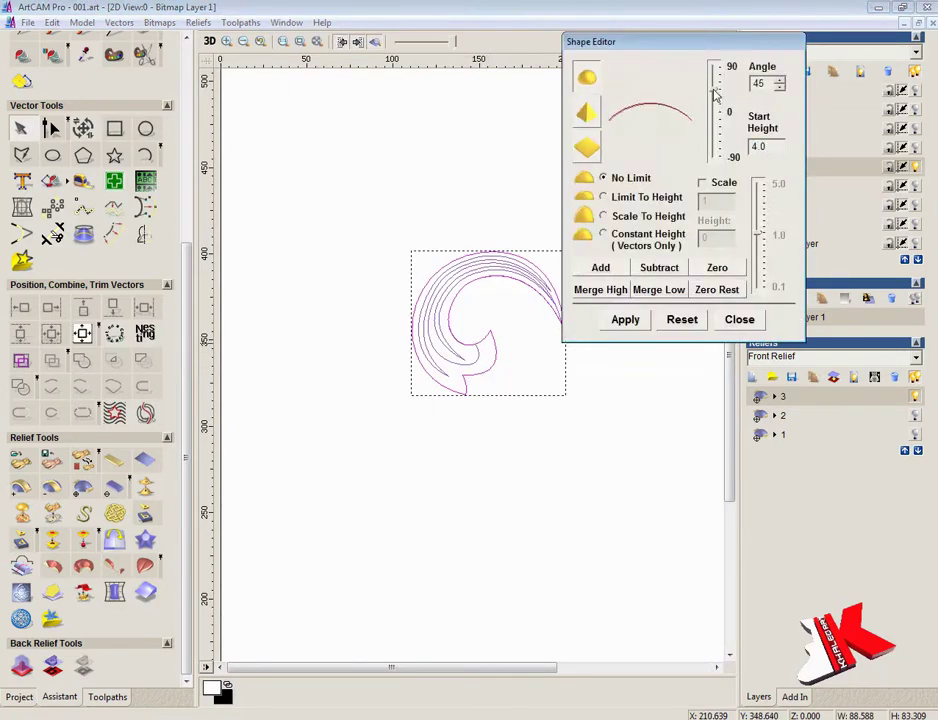
pyautogui.click(619, 273)
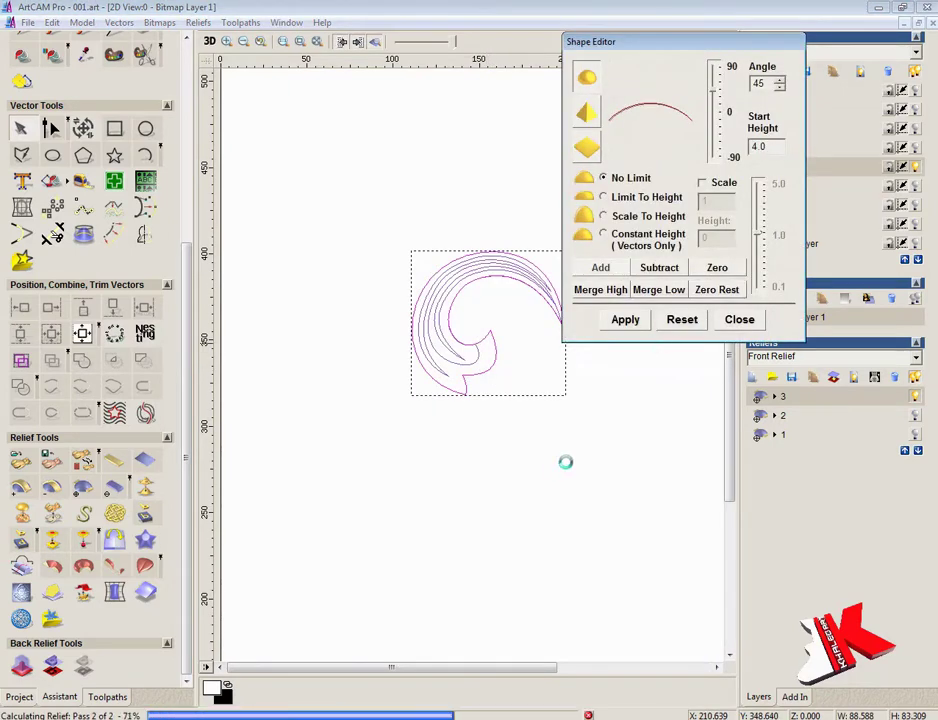
pyautogui.press('Escape')
pyautogui.scroll(3, 486, 314)
pyautogui.scroll(-4, 485, 318)
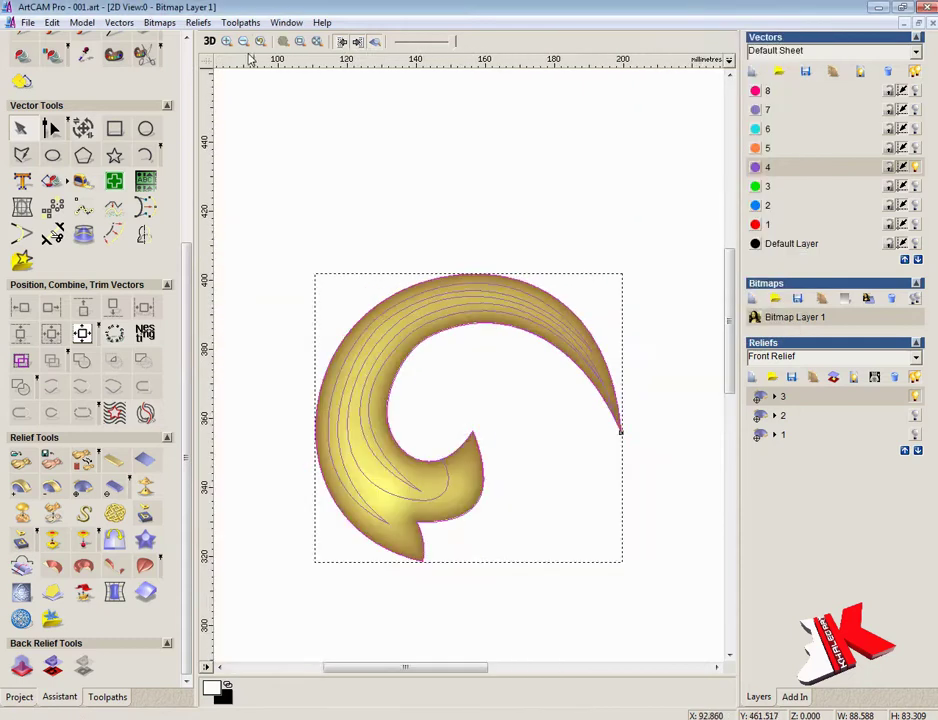
# - Tile the 2D and 3D views and frame the scroll leaf in both windows
pyautogui.click(287, 24)
pyautogui.click(361, 73)
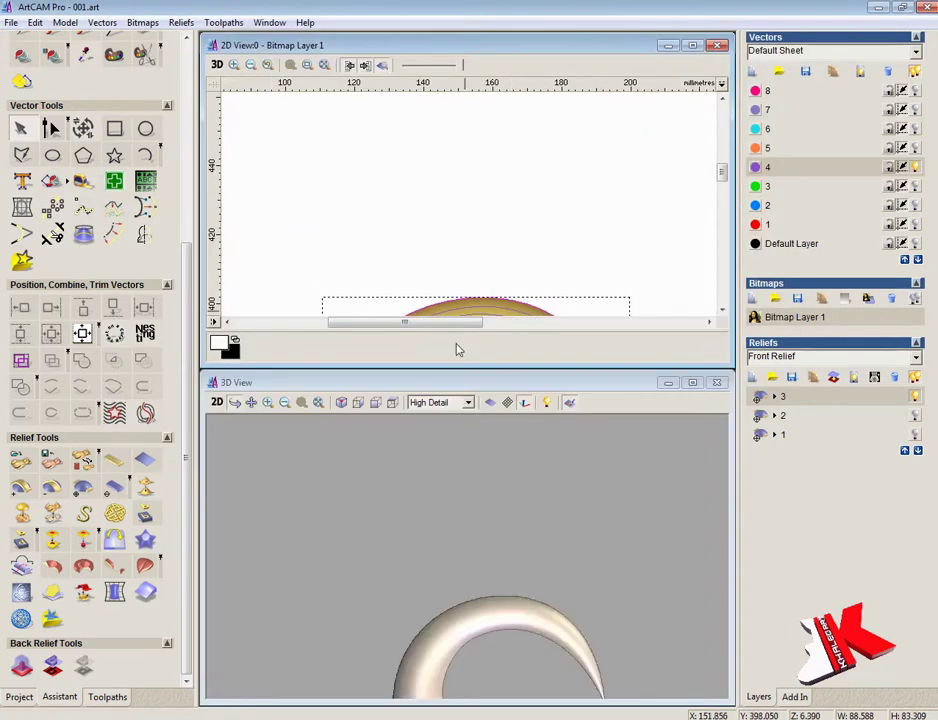
pyautogui.moveTo(466, 526); pyautogui.dragTo(465, 435, button='middle')
pyautogui.moveTo(724, 173); pyautogui.dragTo(724, 191)
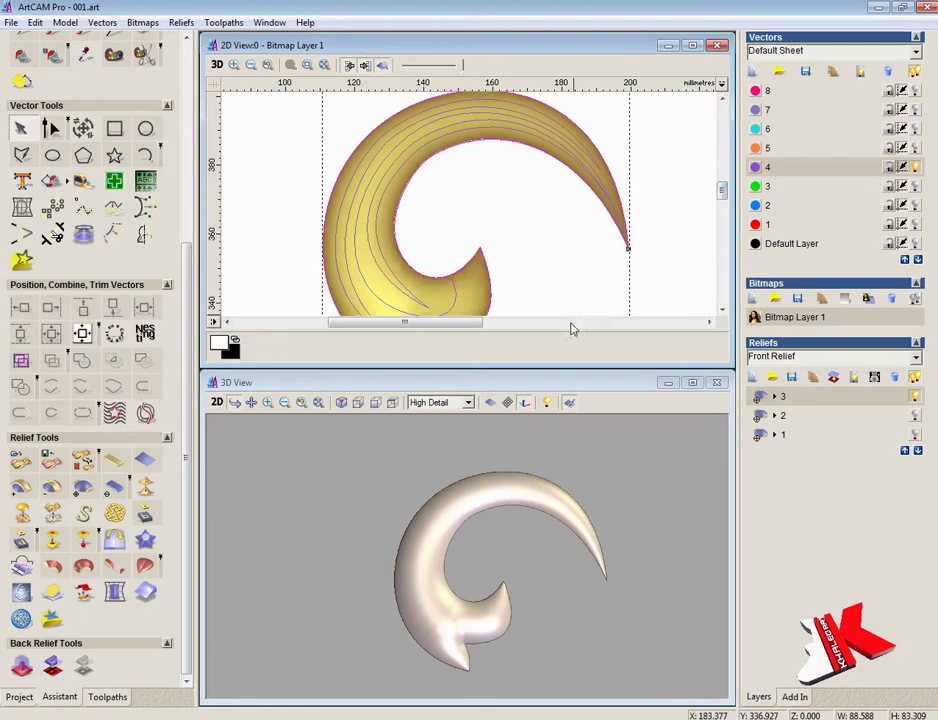
pyautogui.scroll(-3, 476, 190)
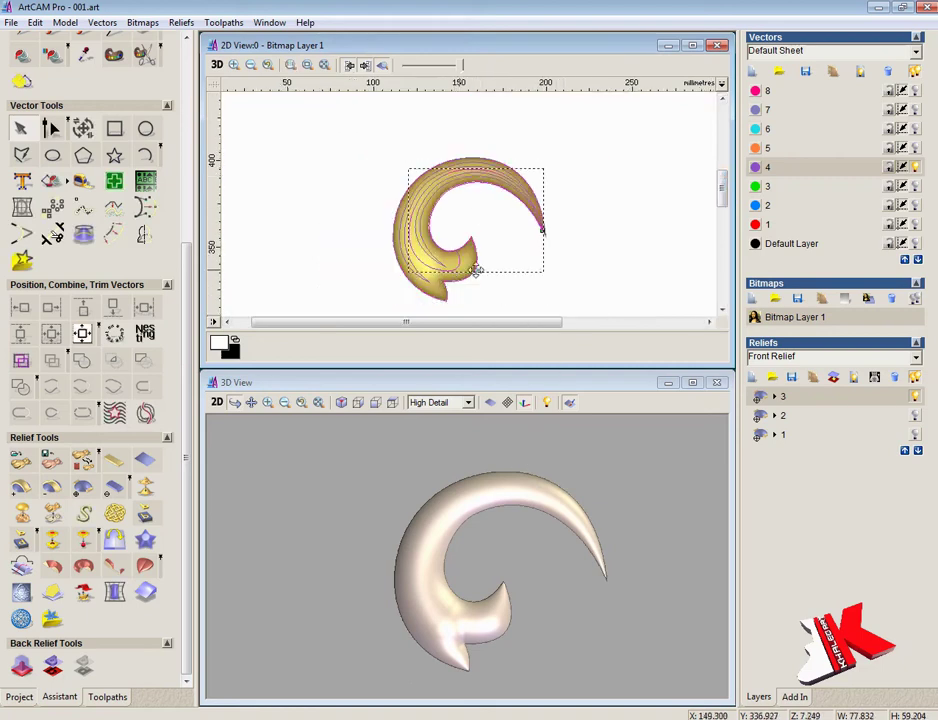
# - Add a round concave shape with angle -45 and start height 0 to the scroll leaf's inner band, and compare with the reference photo
pyautogui.doubleClick(530, 253)
pyautogui.click(621, 269)
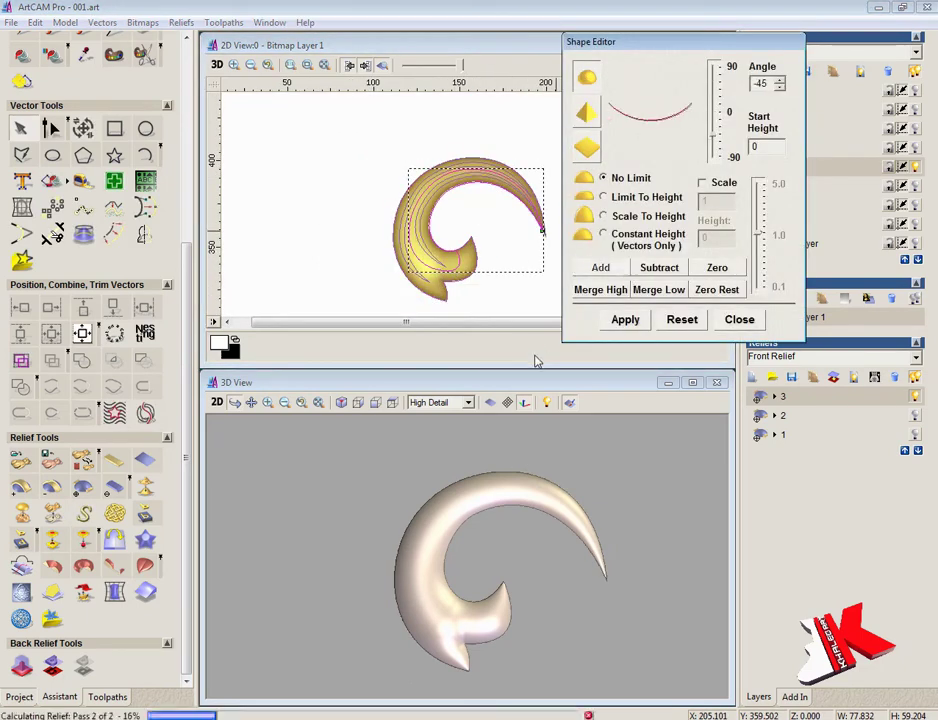
pyautogui.moveTo(411, 558); pyautogui.dragTo(472, 655)
pyautogui.hotkey('alt', 'Tab')
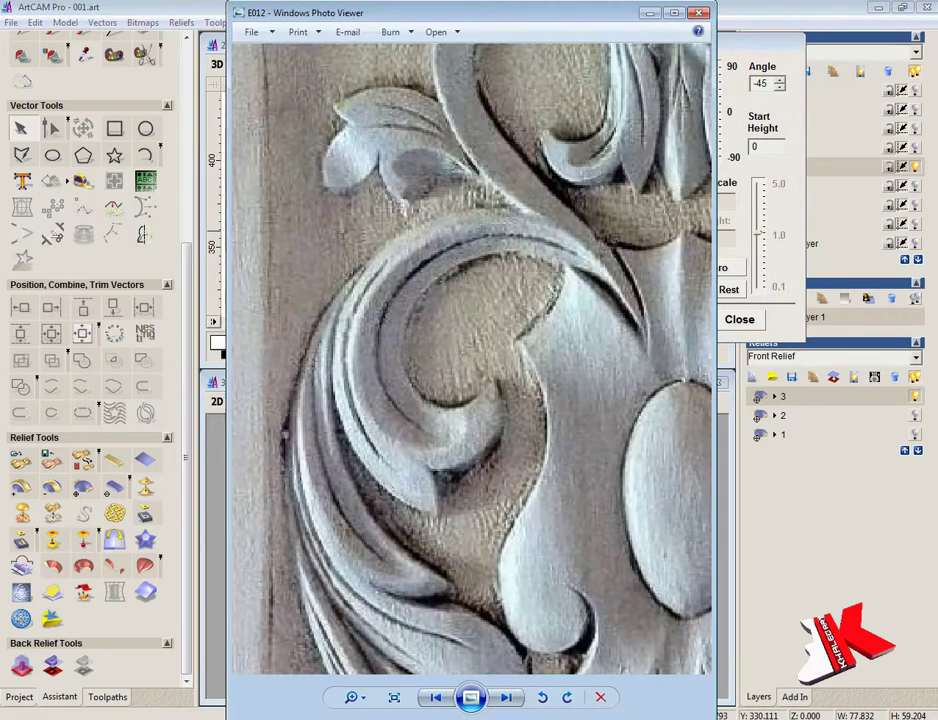
pyautogui.hotkey('alt', 'Tab')
# - Deepen the scroll leaf's inner band by adding another round shape with angle -10
pyautogui.click(715, 130)
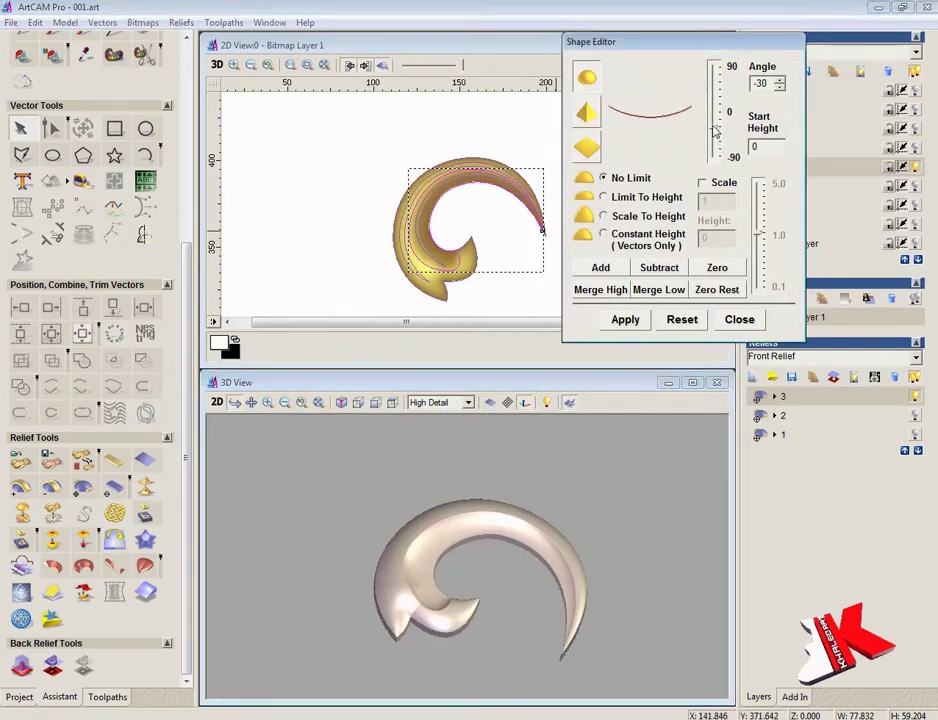
pyautogui.click(603, 290)
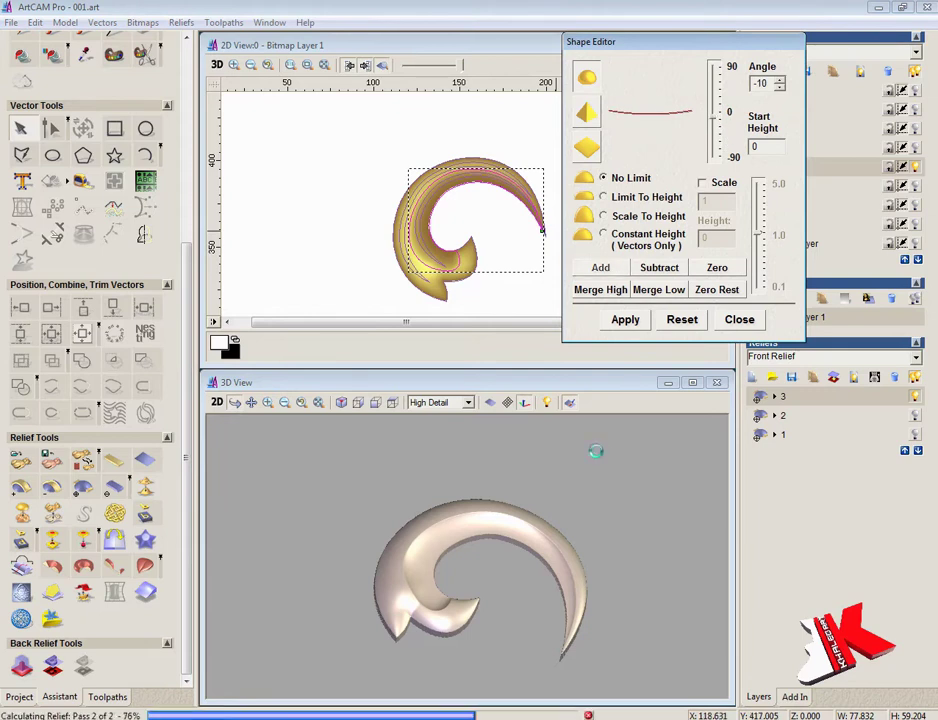
pyautogui.moveTo(570, 459); pyautogui.dragTo(433, 298)
# - Try to add an angular shape with angle -30 to the inner vein, compare with photo E012, and undo the addition
pyautogui.click(424, 248)
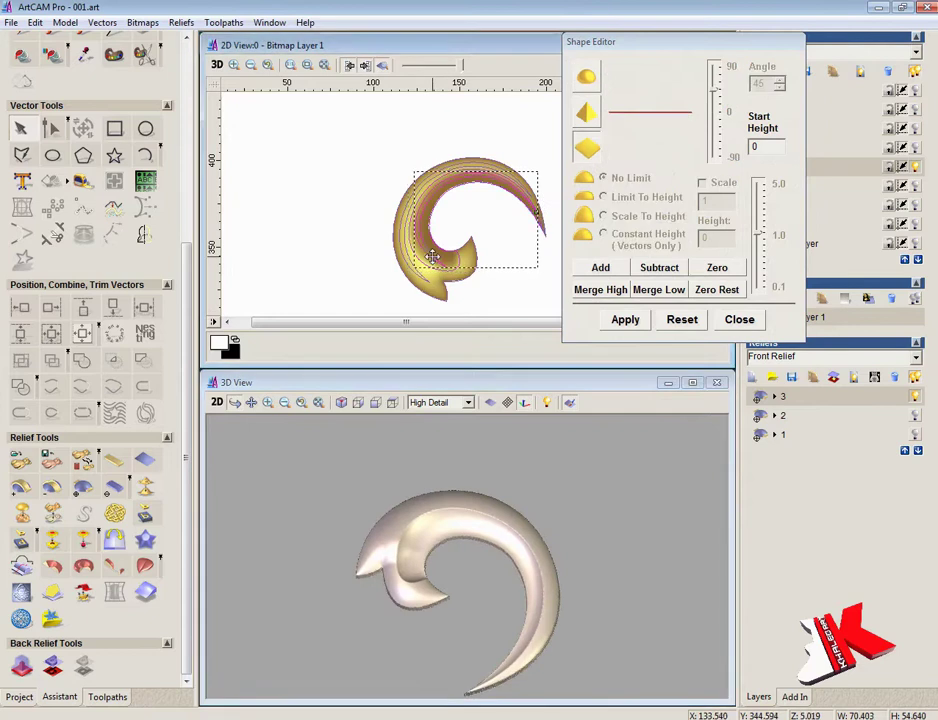
pyautogui.click(589, 114)
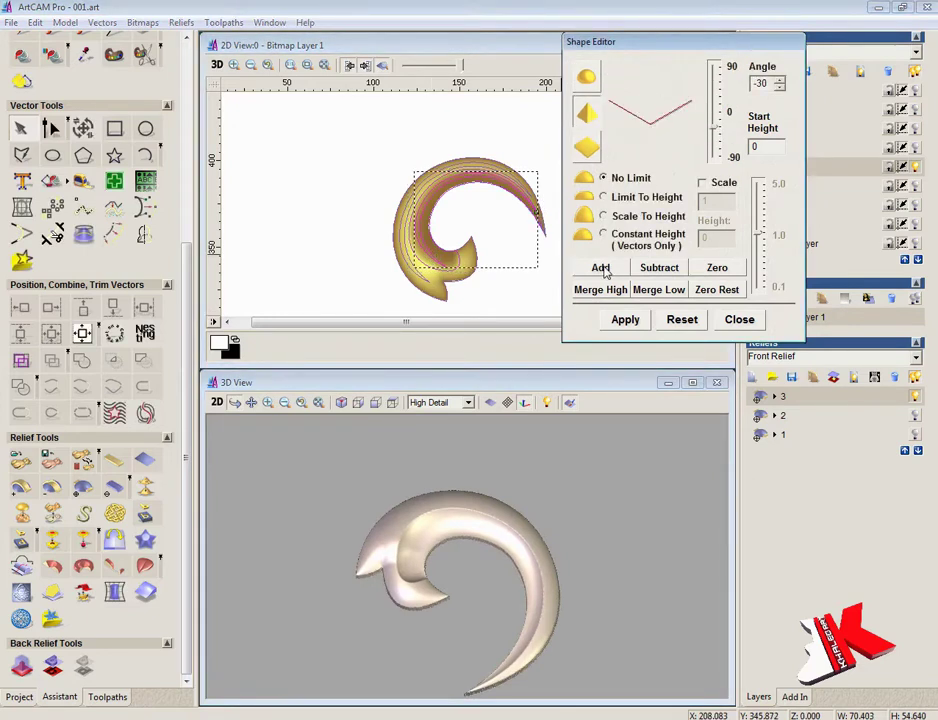
pyautogui.click(466, 580)
pyautogui.scroll(4, 476, 575)
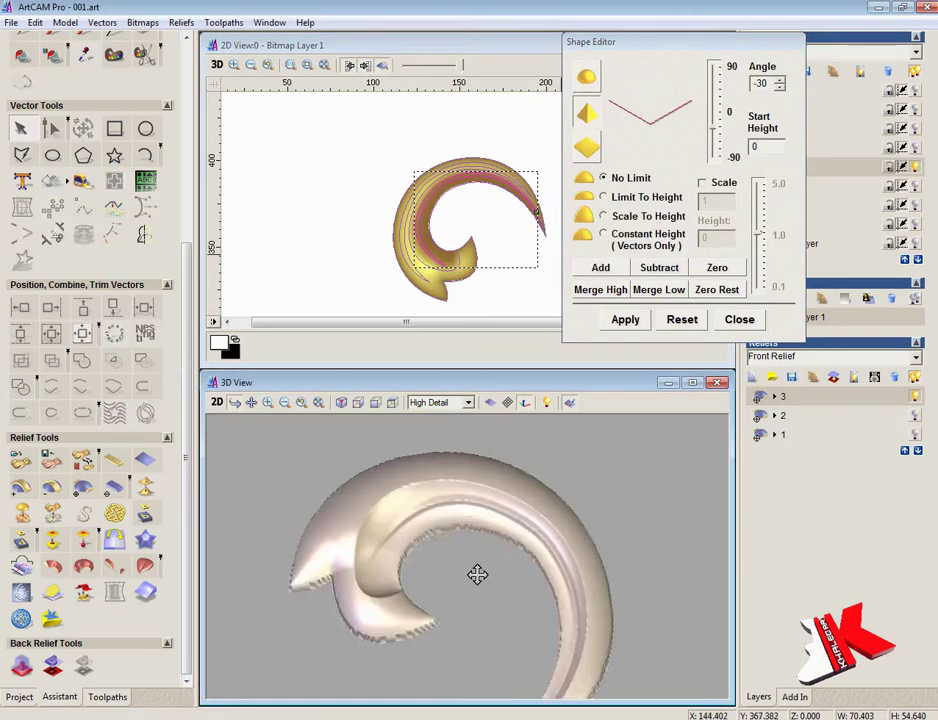
pyautogui.moveTo(477, 574); pyautogui.dragTo(477, 515, button='middle')
pyautogui.hotkey('alt', 'Tab')
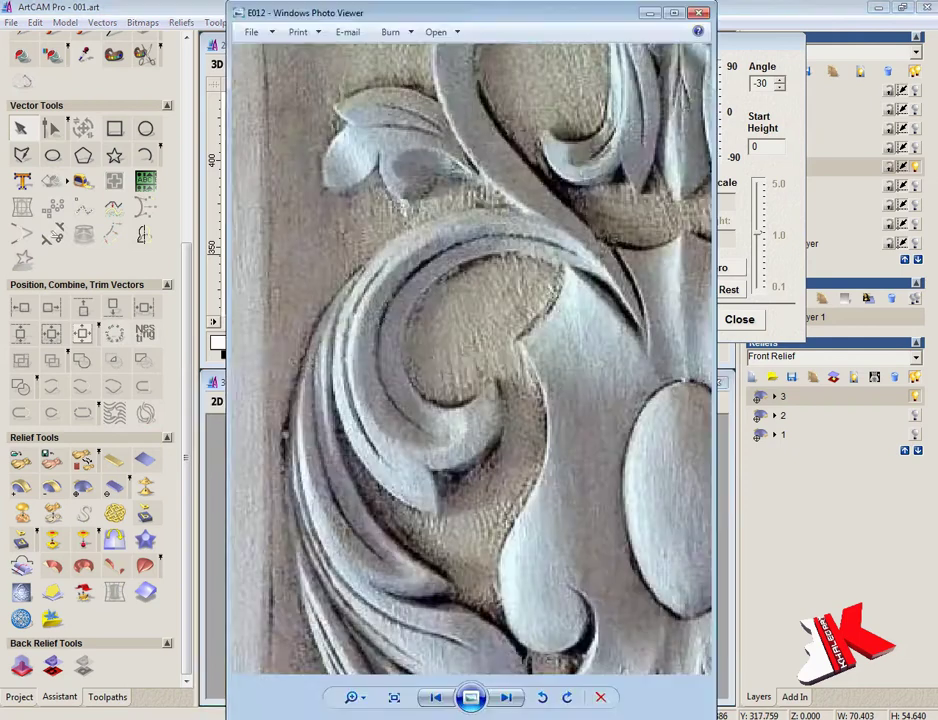
pyautogui.hotkey('alt', 'Tab')
pyautogui.click(35, 22)
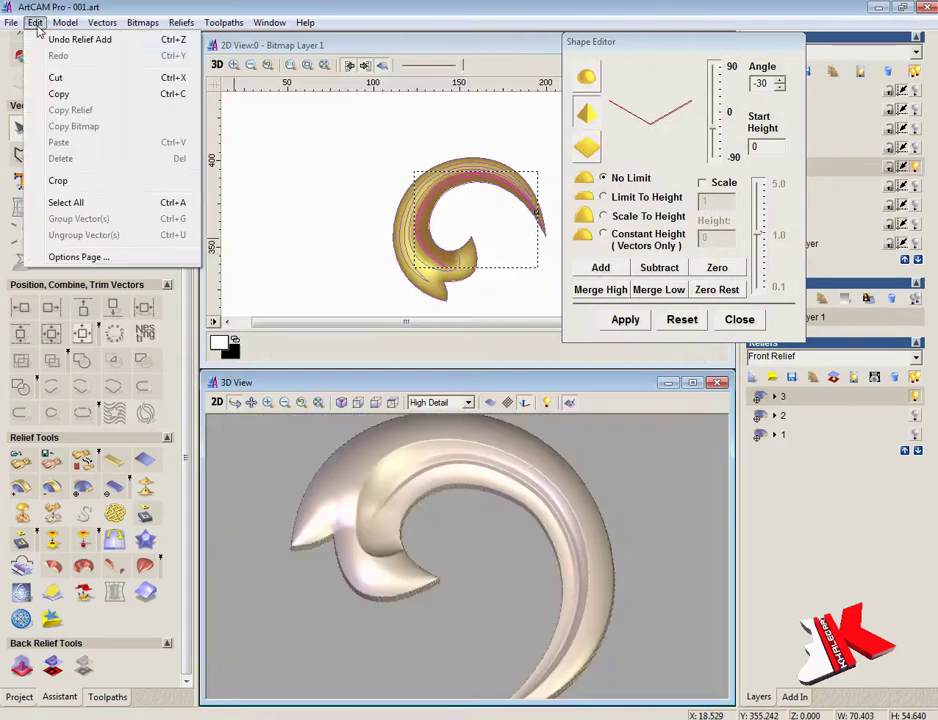
pyautogui.click(480, 232)
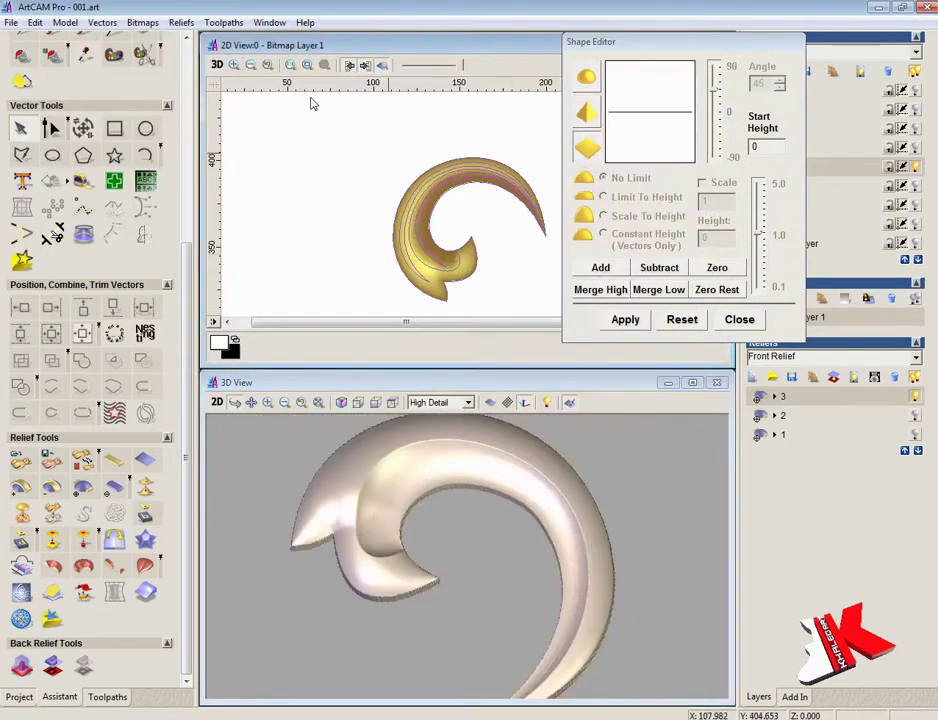
# - Close the Shape Editor and maximize the 2D view on the scroll leaf
pyautogui.click(234, 65)
pyautogui.moveTo(416, 234); pyautogui.dragTo(493, 288)
pyautogui.click(234, 65)
pyautogui.moveTo(371, 115); pyautogui.dragTo(504, 239)
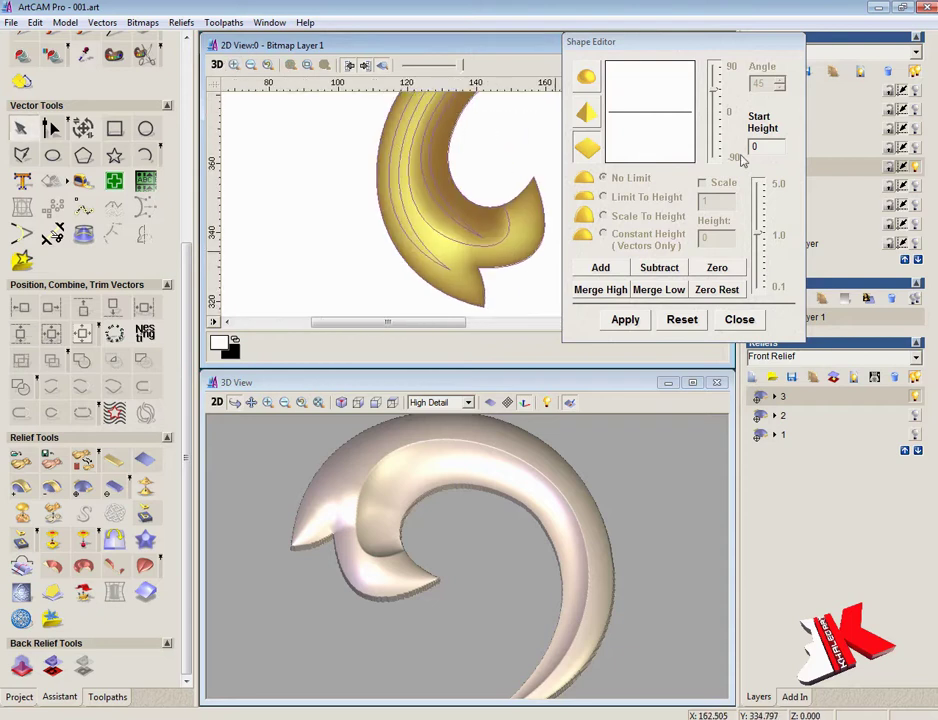
pyautogui.click(745, 318)
pyautogui.click(692, 45)
pyautogui.moveTo(729, 346); pyautogui.dragTo(729, 303)
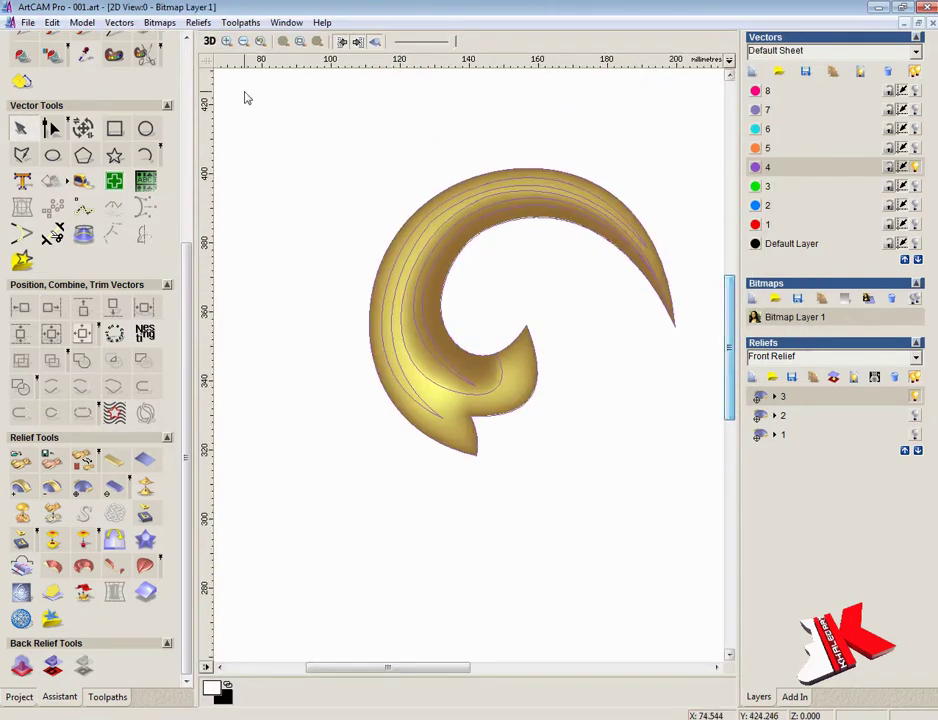
# - Hide the relief preview and move the inner vein's lower end node further into the curl, to about X 143, Y 342
pyautogui.click(227, 42)
pyautogui.moveTo(386, 297); pyautogui.dragTo(533, 409)
pyautogui.click(464, 432)
pyautogui.click(375, 42)
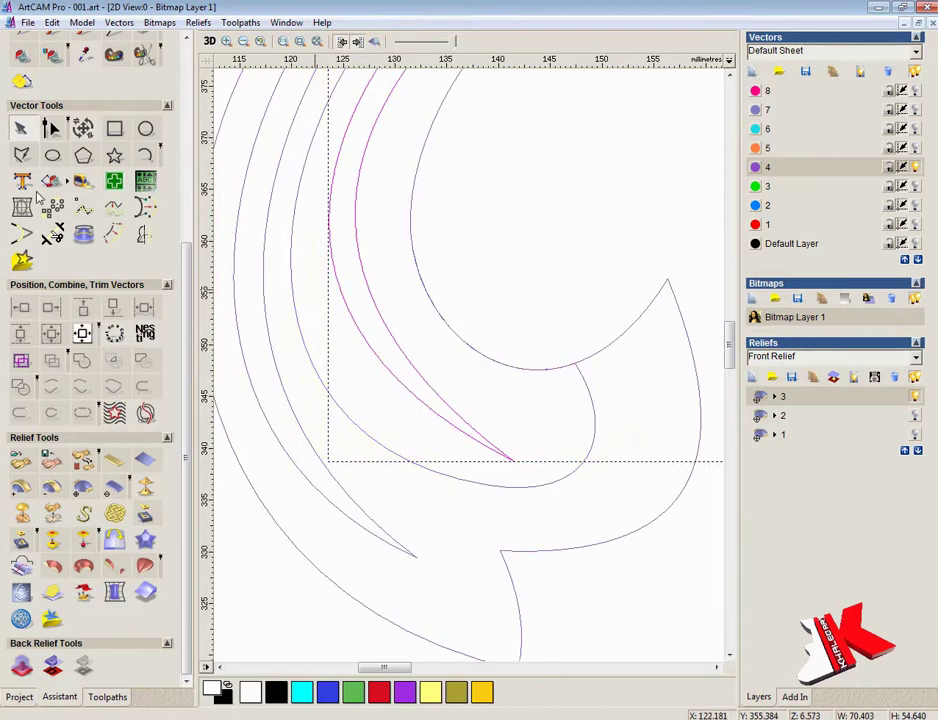
pyautogui.click(51, 128)
pyautogui.moveTo(512, 461); pyautogui.dragTo(530, 421)
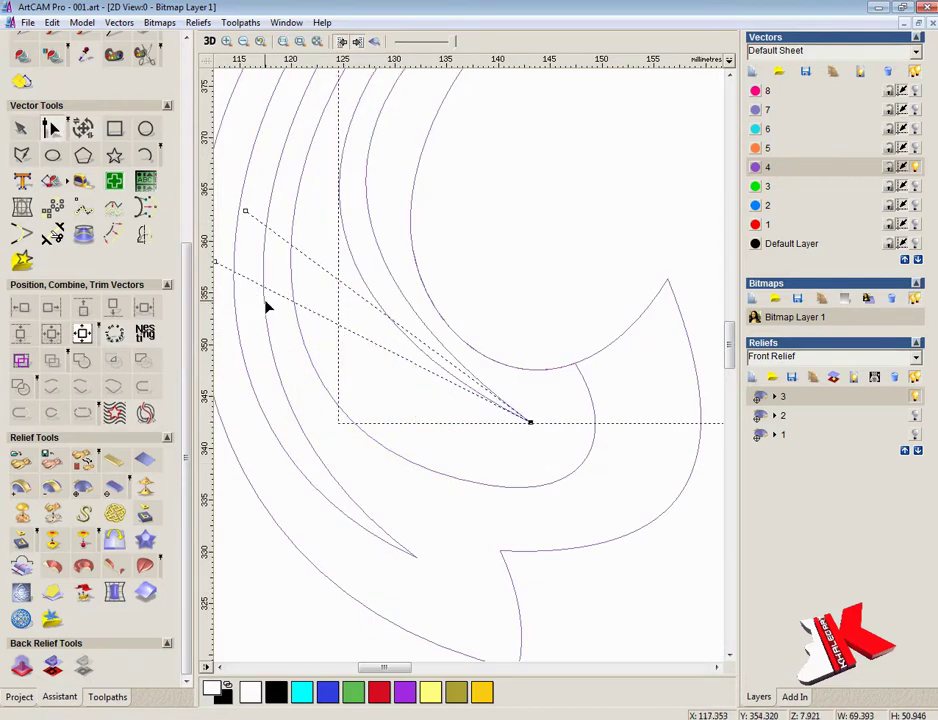
# - Adjust the inner vein's node handles so both of its curves follow the scroll leaf's inner edge
pyautogui.scroll(-3, 266, 306)
pyautogui.scroll(2, 325, 357)
pyautogui.moveTo(332, 444); pyautogui.dragTo(331, 456)
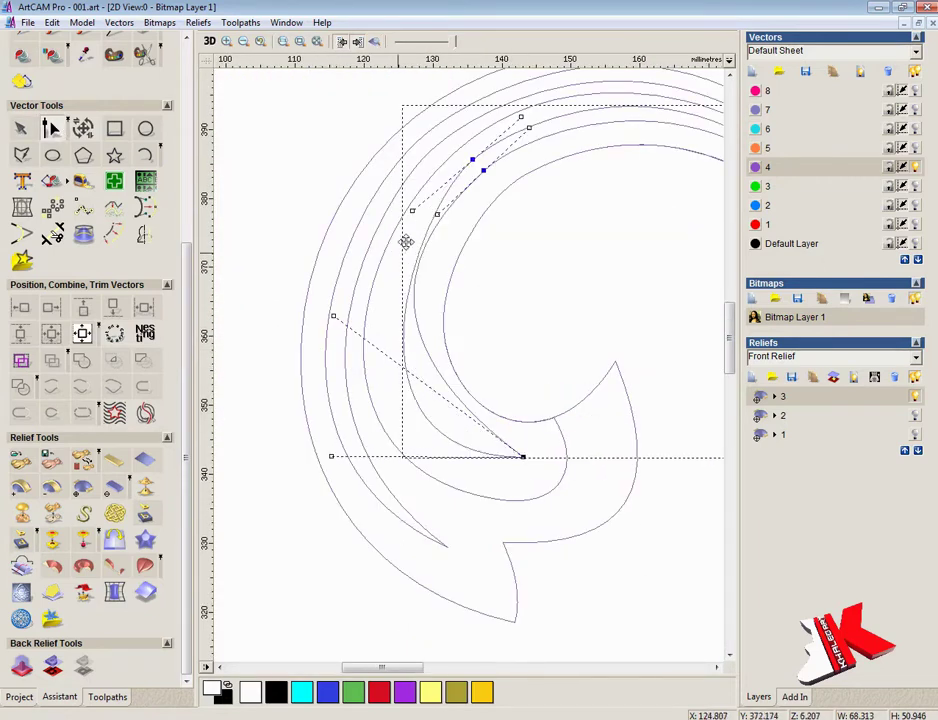
pyautogui.moveTo(350, 355); pyautogui.dragTo(340, 430)
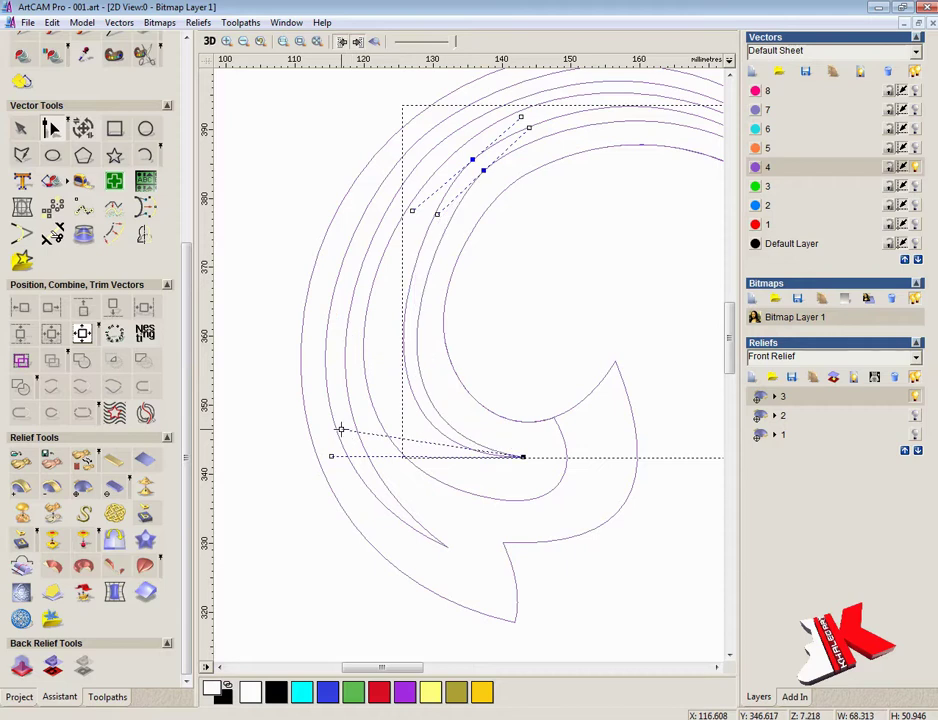
pyautogui.moveTo(412, 211)
pyautogui.mouseDown()
pyautogui.moveTo(396, 223)
pyautogui.moveTo(423, 226)
pyautogui.mouseUp()
pyautogui.click(517, 258)
# - Tile the 2D and 3D views again and frame the curled end of the leaf with its reshaped vein
pyautogui.scroll(-1, 518, 260)
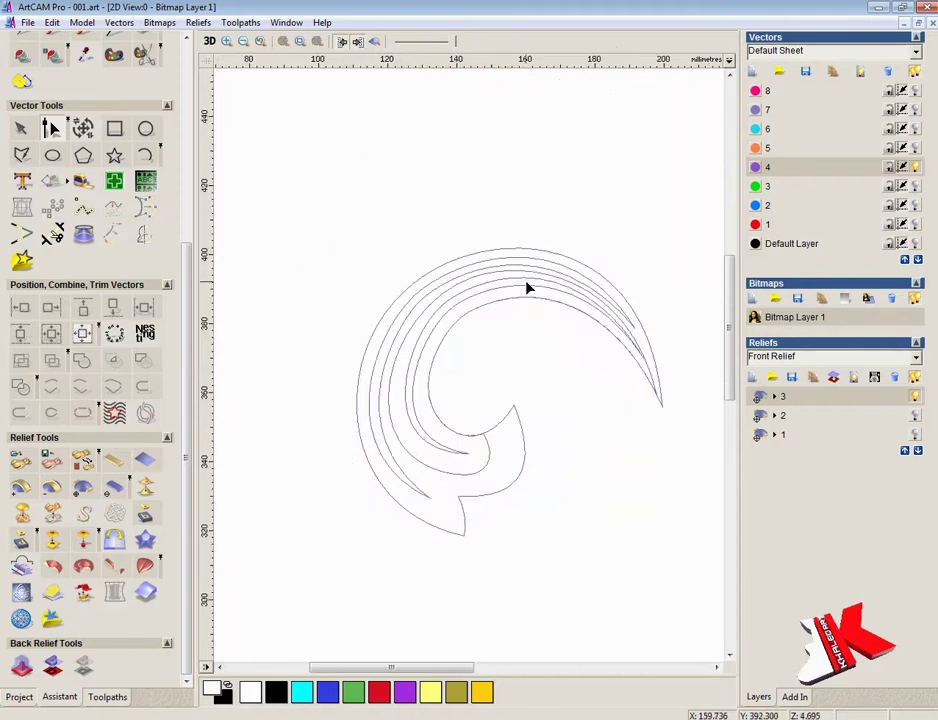
pyautogui.scroll(-1, 527, 285)
pyautogui.scroll(1, 468, 385)
pyautogui.click(286, 22)
pyautogui.click(314, 71)
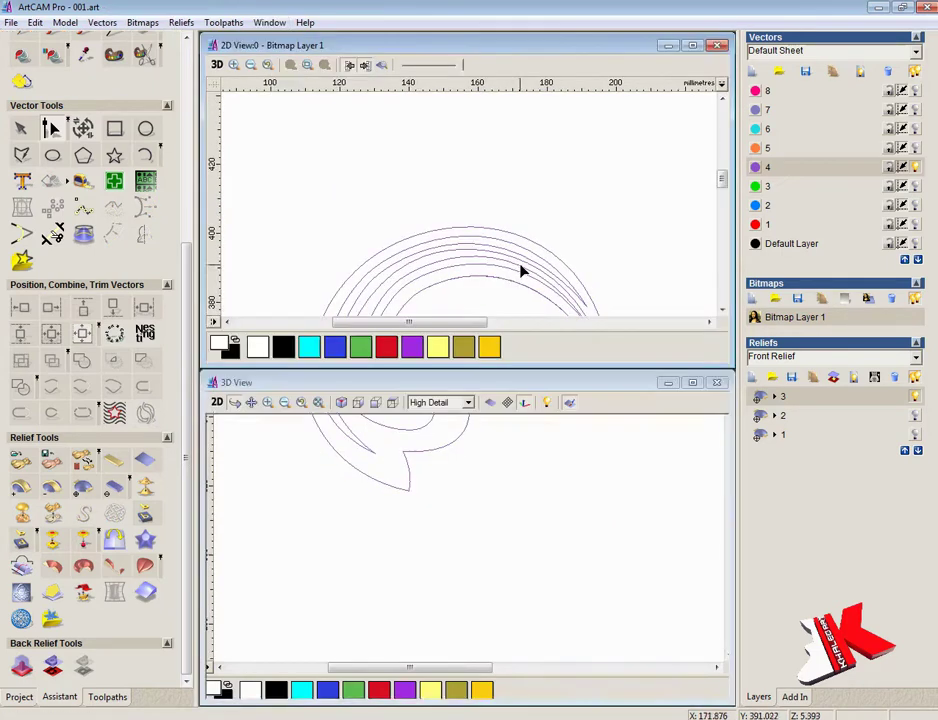
pyautogui.scroll(2, 438, 506)
pyautogui.moveTo(438, 506); pyautogui.dragTo(416, 520, button='middle')
pyautogui.moveTo(723, 184); pyautogui.dragTo(725, 204)
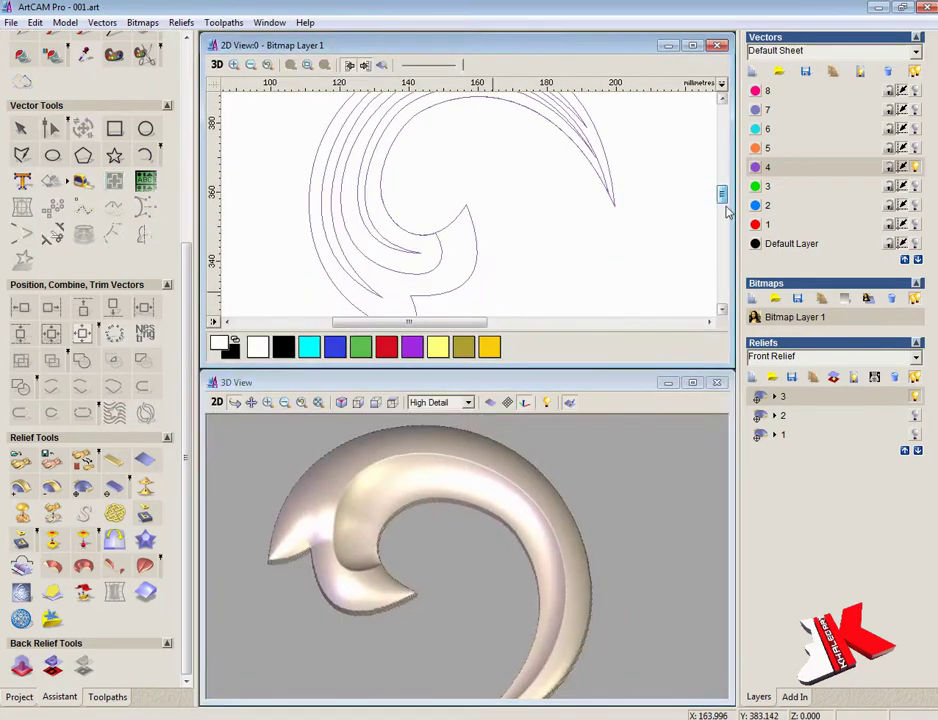
# - Show the relief preview and add an angular shape with angle -30 to the reshaped inner vein
pyautogui.click(381, 65)
pyautogui.doubleClick(409, 252)
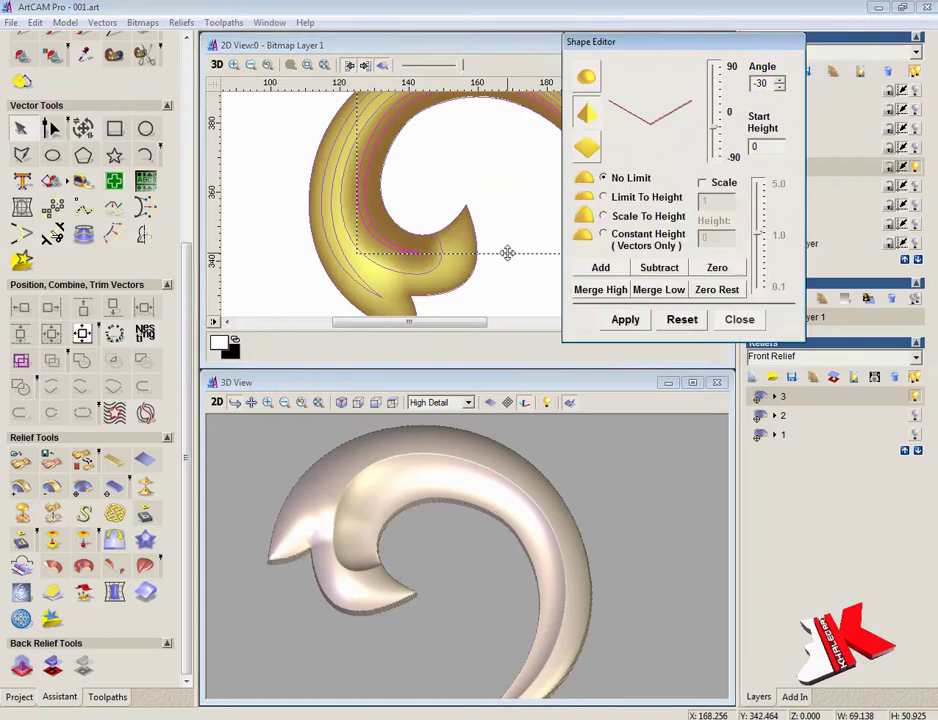
pyautogui.click(601, 268)
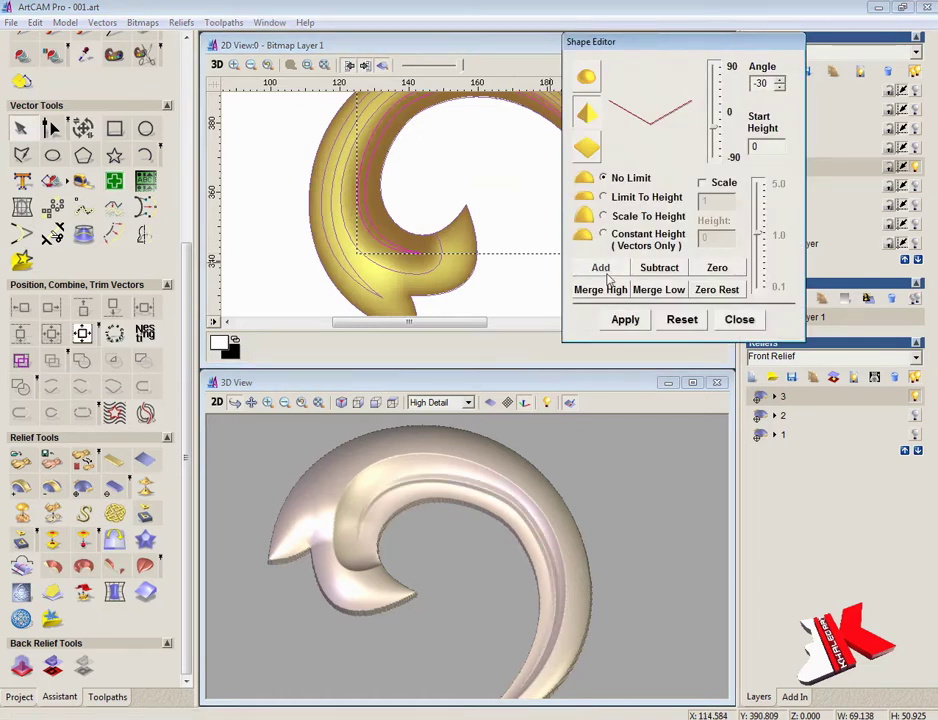
pyautogui.click(739, 320)
# - Add an angular shape with angle -60 to the scroll leaf's outer vein and compare the relief with the reference photo
pyautogui.doubleClick(333, 218)
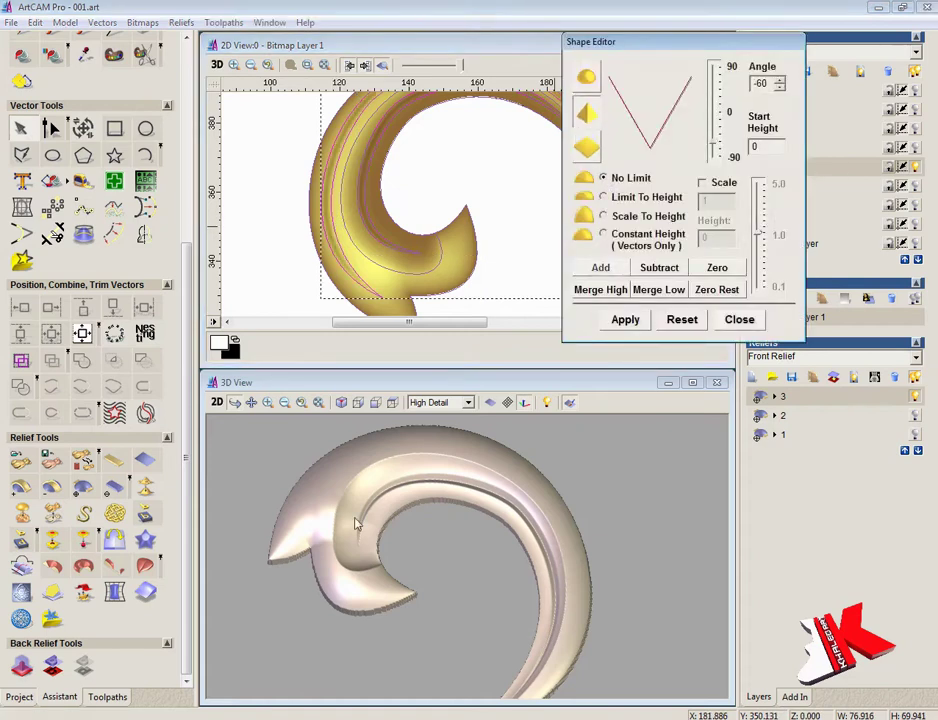
pyautogui.moveTo(402, 607); pyautogui.dragTo(490, 597)
pyautogui.moveTo(503, 521); pyautogui.dragTo(460, 460)
pyautogui.hotkey('alt', 'Tab')
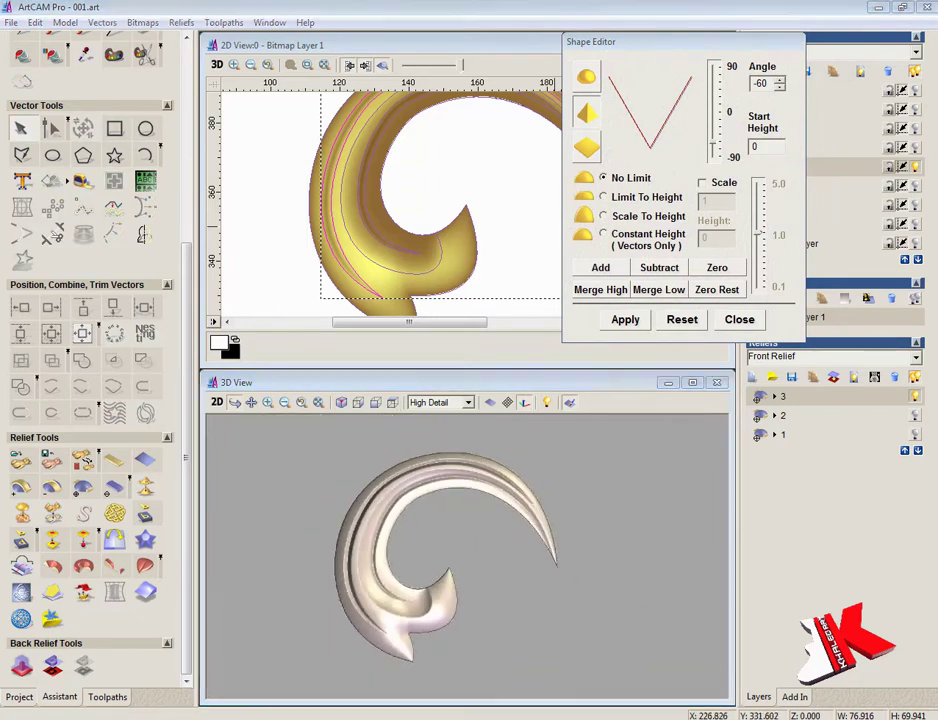
pyautogui.hotkey('alt', 'Tab')
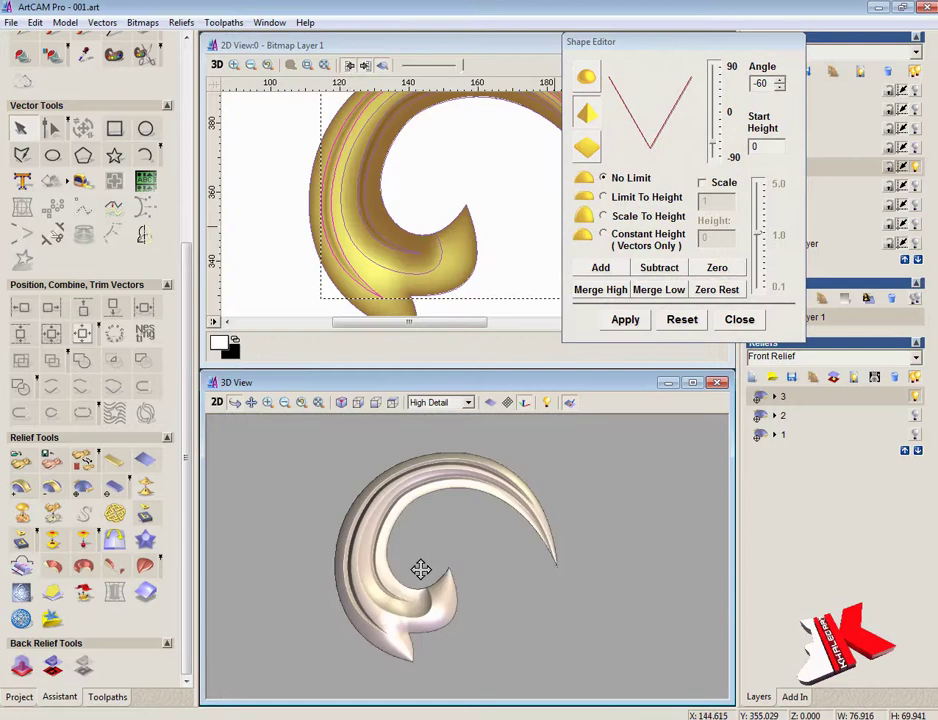
# - Smooth along the scroll leaf's edges in Interactive Sculpting with diameter 78, strength 16% and smoothness 100%
pyautogui.click(692, 382)
pyautogui.click(739, 319)
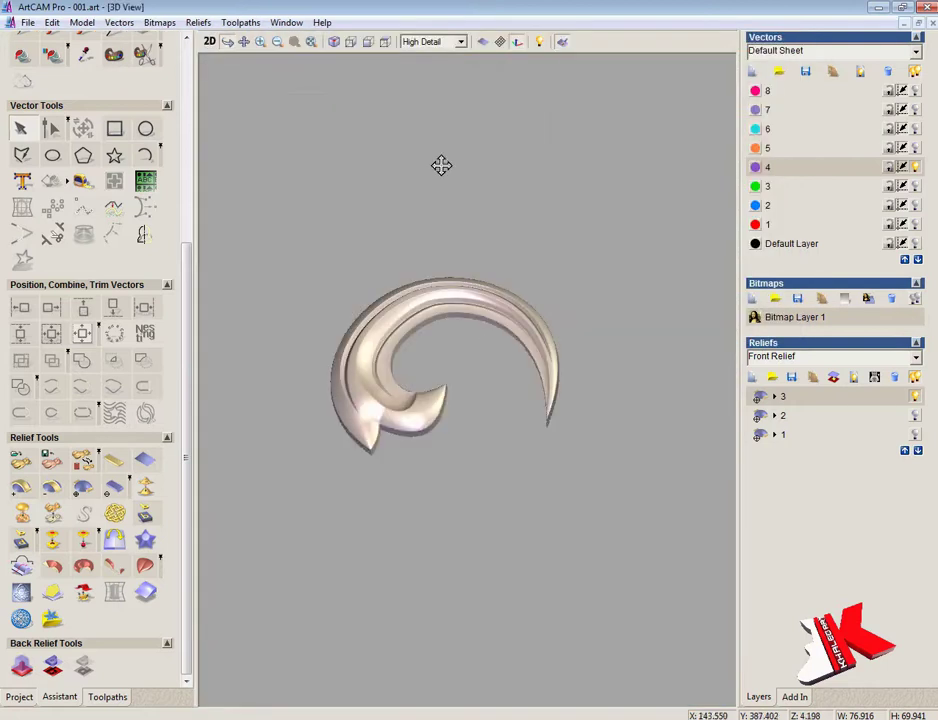
pyautogui.click(385, 42)
pyautogui.scroll(5, 492, 396)
pyautogui.scroll(5, 613, 538)
pyautogui.moveTo(492, 396); pyautogui.dragTo(583, 339, button='middle')
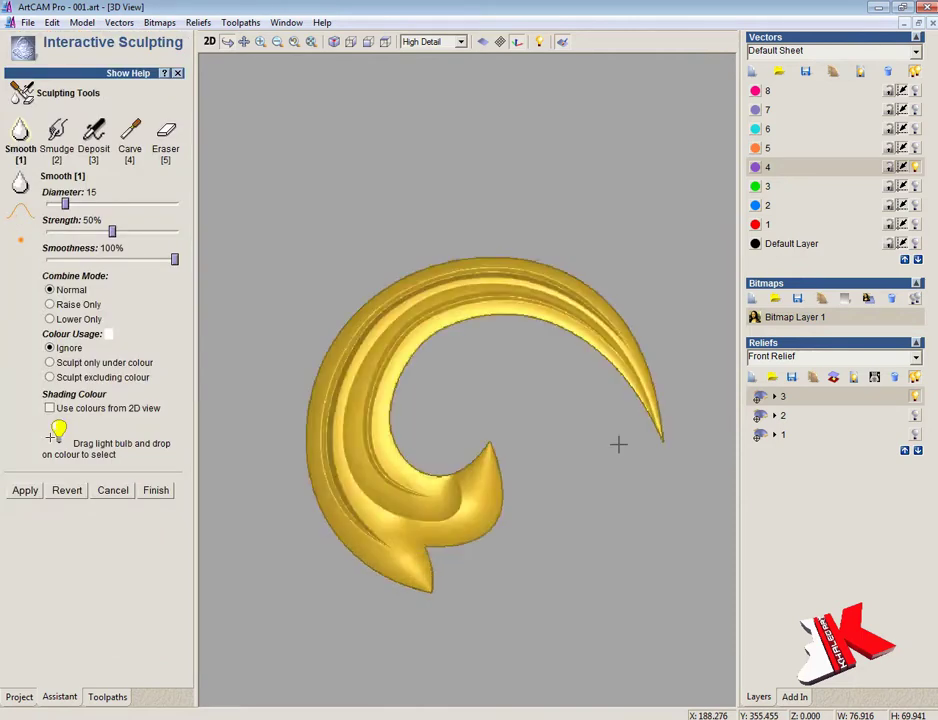
pyautogui.moveTo(663, 427)
pyautogui.mouseDown()
pyautogui.moveTo(613, 341)
pyautogui.moveTo(442, 289)
pyautogui.moveTo(366, 519)
pyautogui.moveTo(496, 466)
pyautogui.moveTo(415, 486)
pyautogui.moveTo(425, 304)
pyautogui.moveTo(519, 281)
pyautogui.moveTo(404, 289)
pyautogui.moveTo(379, 547)
pyautogui.moveTo(333, 446)
pyautogui.moveTo(511, 293)
pyautogui.moveTo(392, 335)
pyautogui.moveTo(350, 496)
pyautogui.moveTo(300, 440)
pyautogui.moveTo(655, 436)
pyautogui.moveTo(477, 469)
pyautogui.moveTo(320, 549)
pyautogui.moveTo(635, 341)
pyautogui.mouseUp()
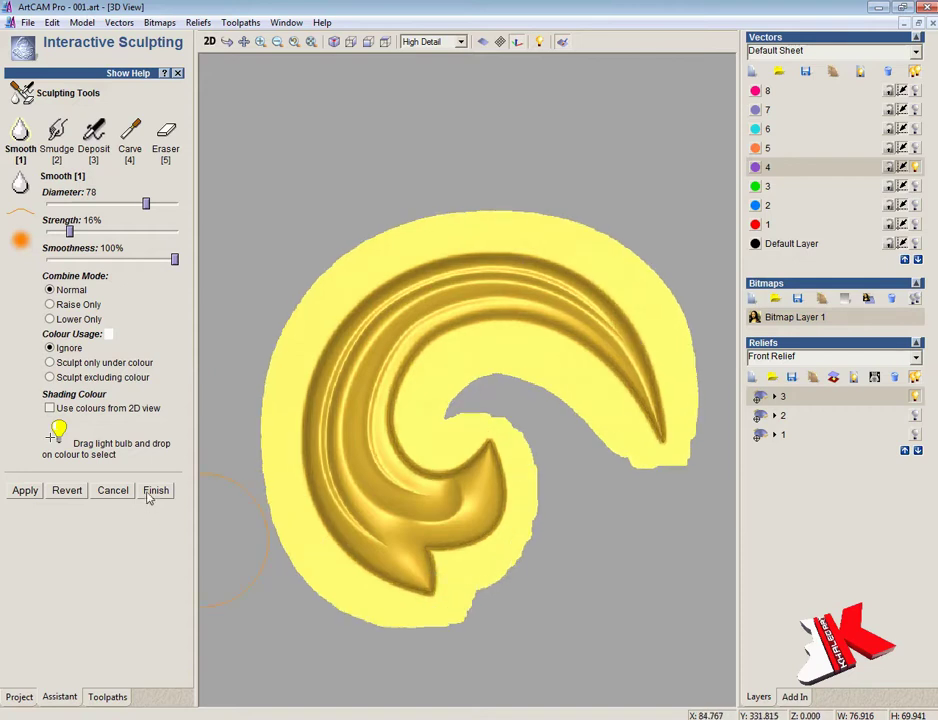
pyautogui.click(155, 490)
# - Try zeroing the layer 3 relief inside the scroll leaf's outline and undo it
pyautogui.click(210, 42)
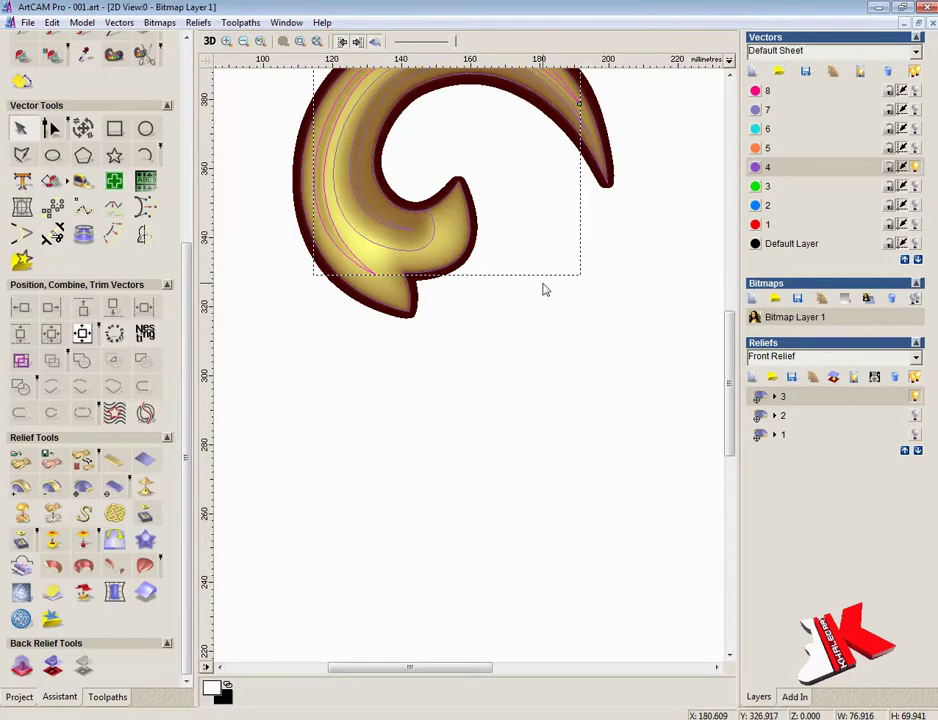
pyautogui.press('F12')
pyautogui.click(740, 322)
pyautogui.click(421, 124)
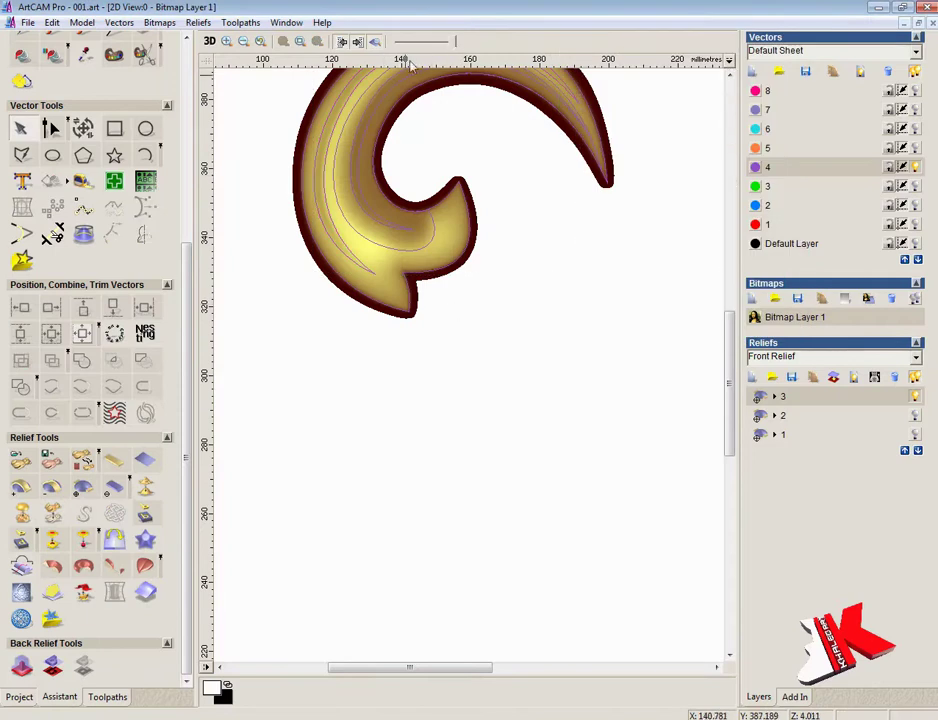
pyautogui.moveTo(731, 354); pyautogui.dragTo(742, 312)
pyautogui.click(336, 442)
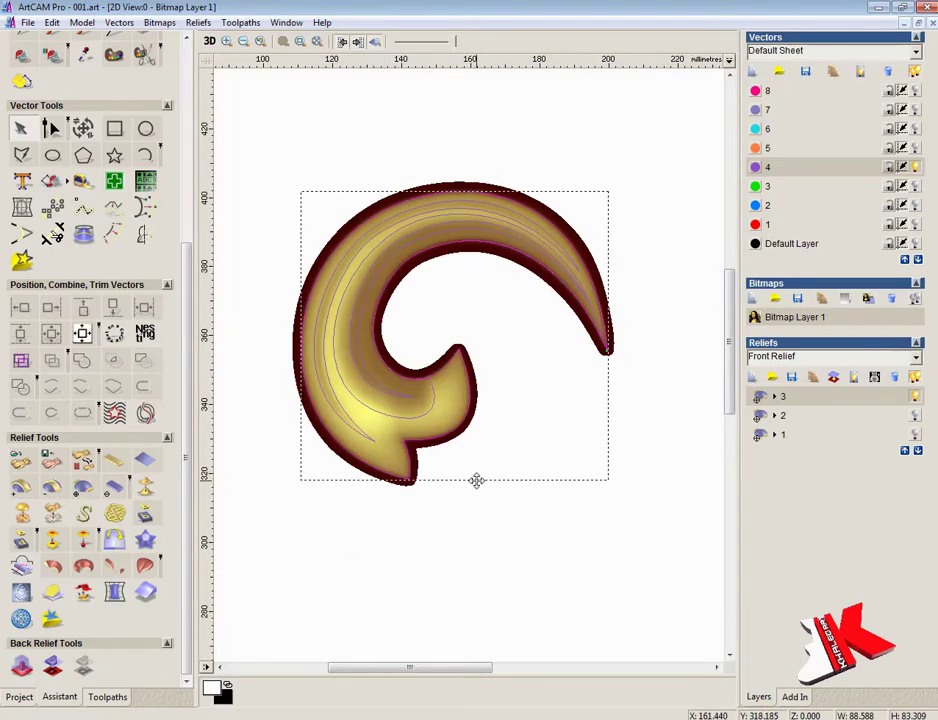
pyautogui.doubleClick(476, 481)
pyautogui.click(737, 321)
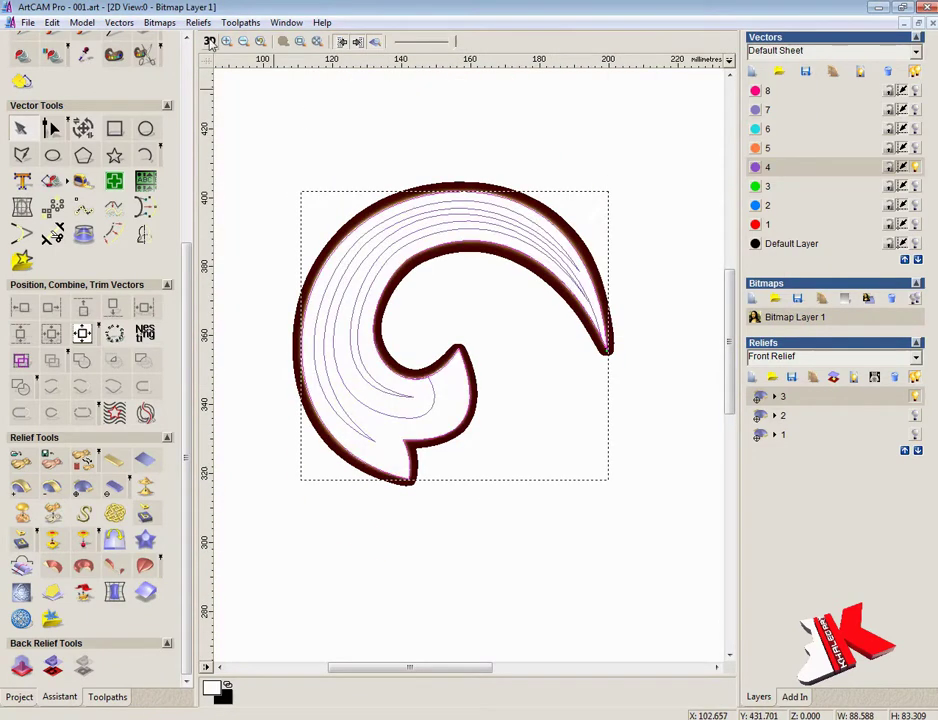
pyautogui.click(58, 26)
pyautogui.click(92, 40)
# - Zero the rest of the relief outside the scroll leaf's outline on layer 3 and inspect the leaf in 3D
pyautogui.doubleClick(540, 481)
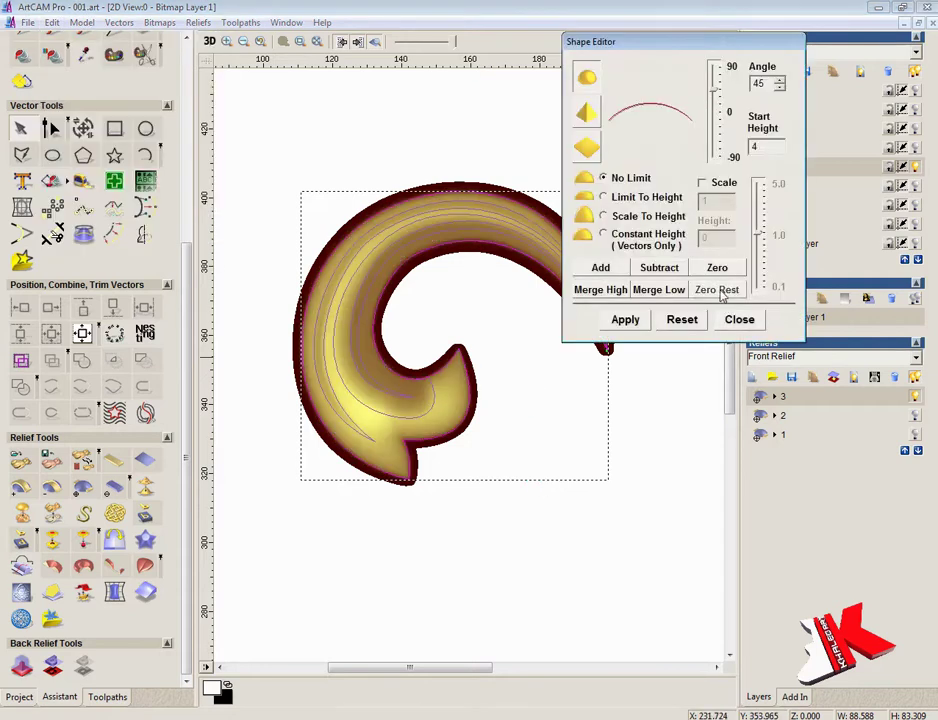
pyautogui.click(757, 322)
pyautogui.click(574, 478)
pyautogui.scroll(-1, 505, 458)
pyautogui.scroll(1, 493, 394)
pyautogui.click(205, 42)
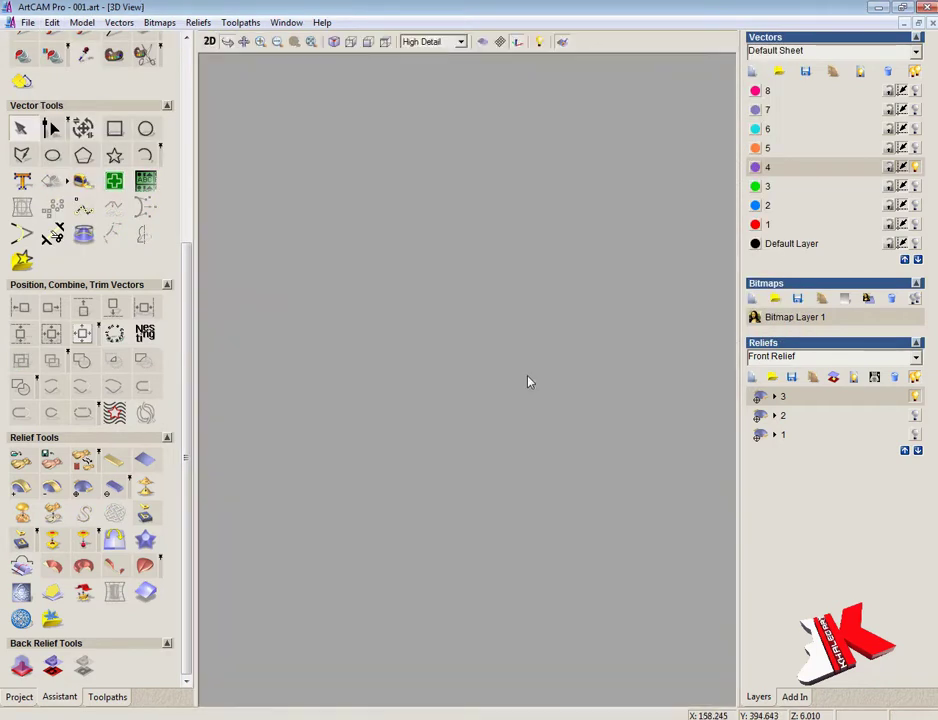
pyautogui.scroll(6, 515, 358)
pyautogui.moveTo(515, 354); pyautogui.dragTo(511, 199)
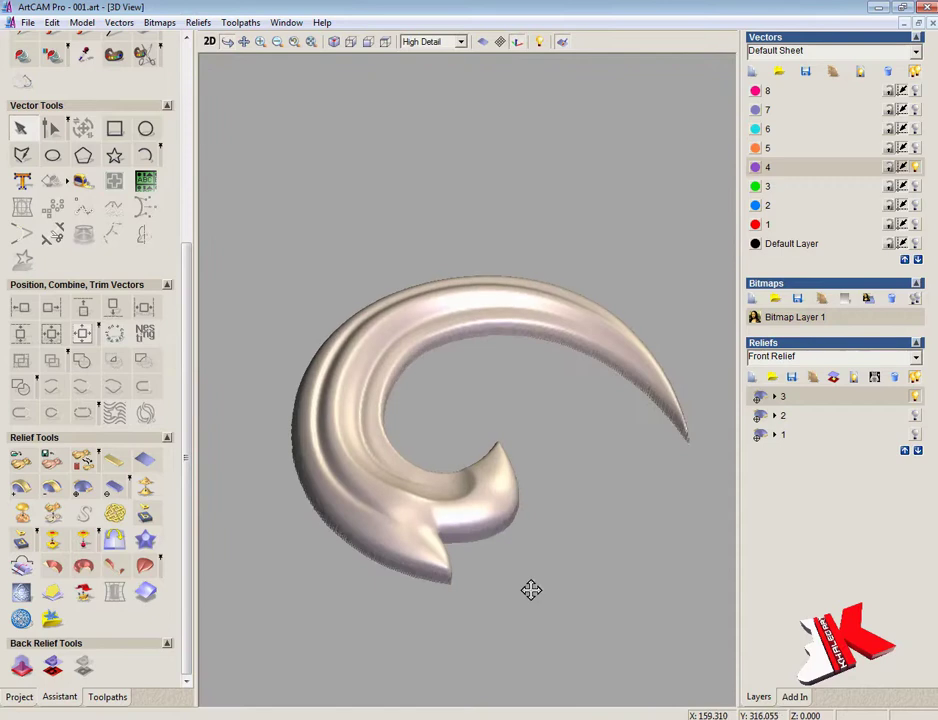
# - Add an angular shape with angle -15 to the scroll leaf's outer and inner veins together
pyautogui.press('F2')
pyautogui.click(335, 283)
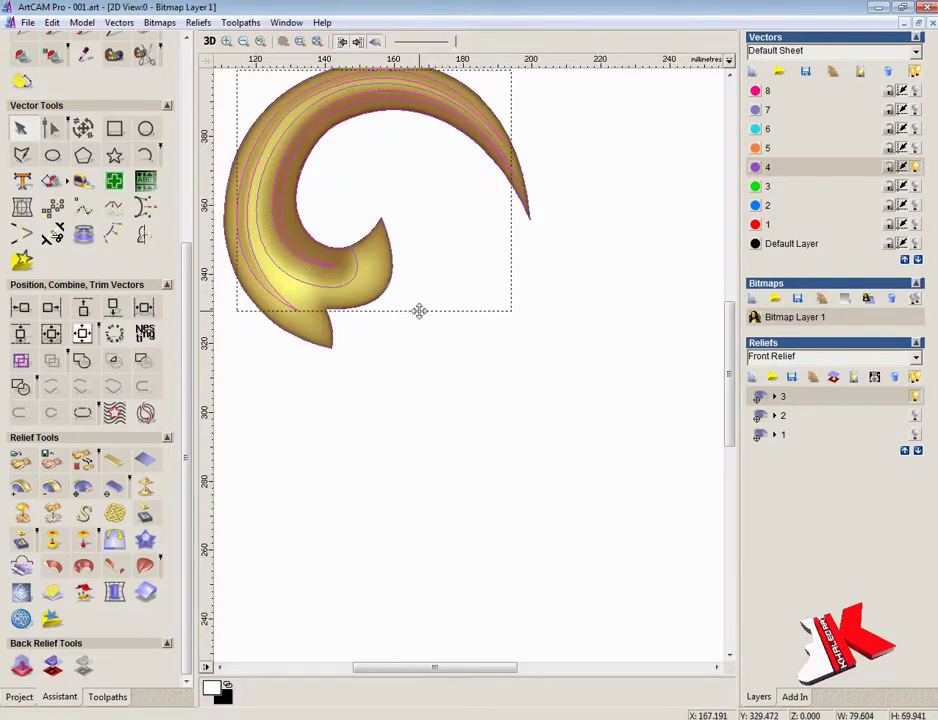
pyautogui.press('F12')
pyautogui.click(600, 268)
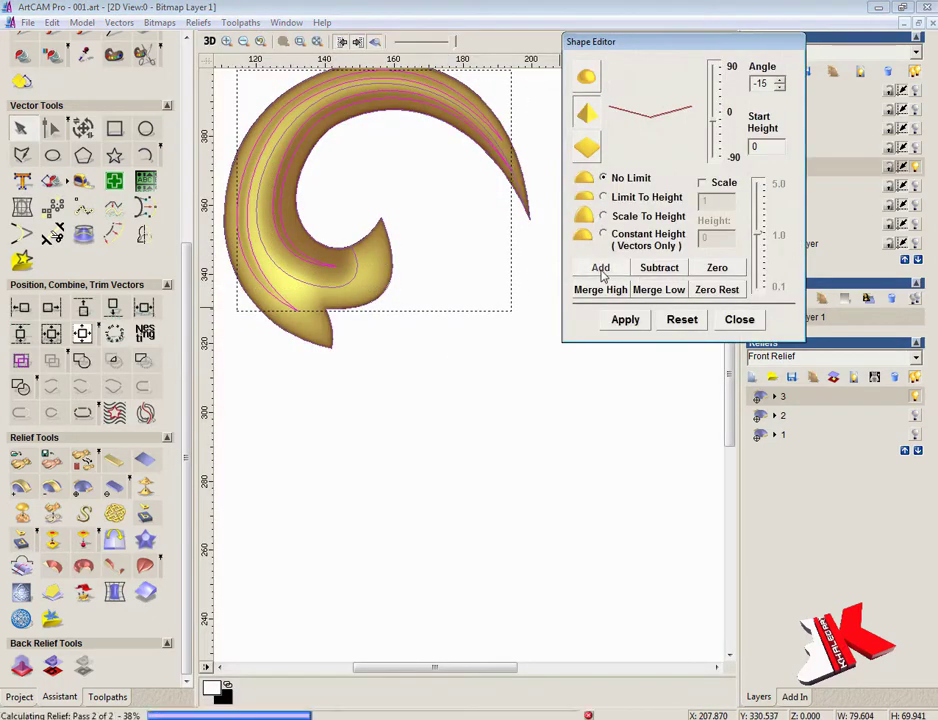
# - Add a round shape with angle -10 to the scroll leaf's middle vein
pyautogui.click(356, 272)
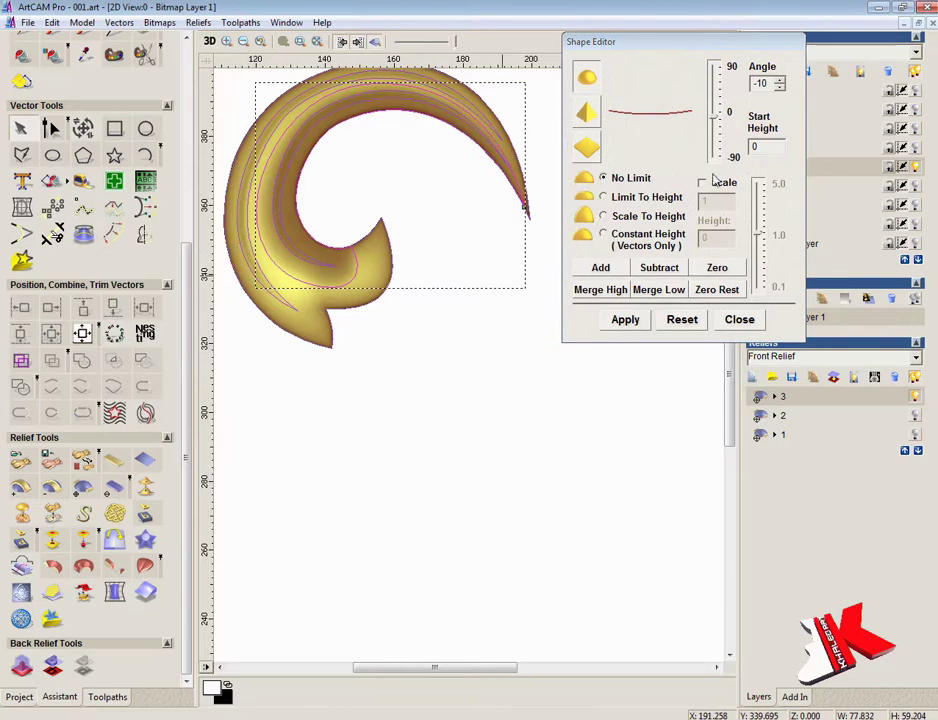
pyautogui.click(600, 268)
pyautogui.click(739, 319)
# - Show relief layer 2 together with the scroll leaf in the 3D view
pyautogui.press('F3')
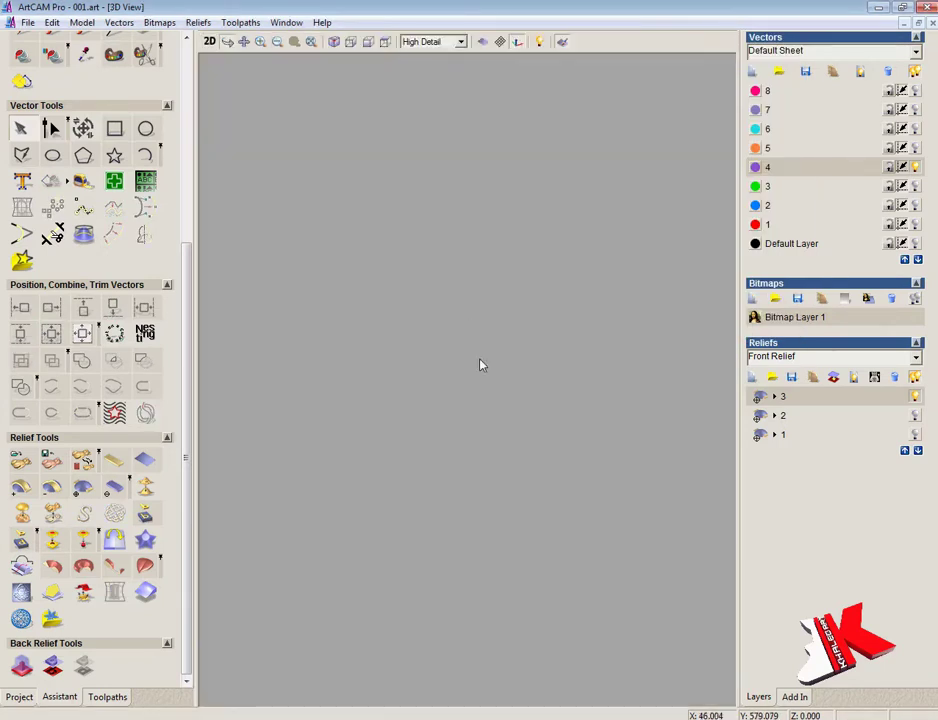
pyautogui.moveTo(482, 341); pyautogui.dragTo(433, 312)
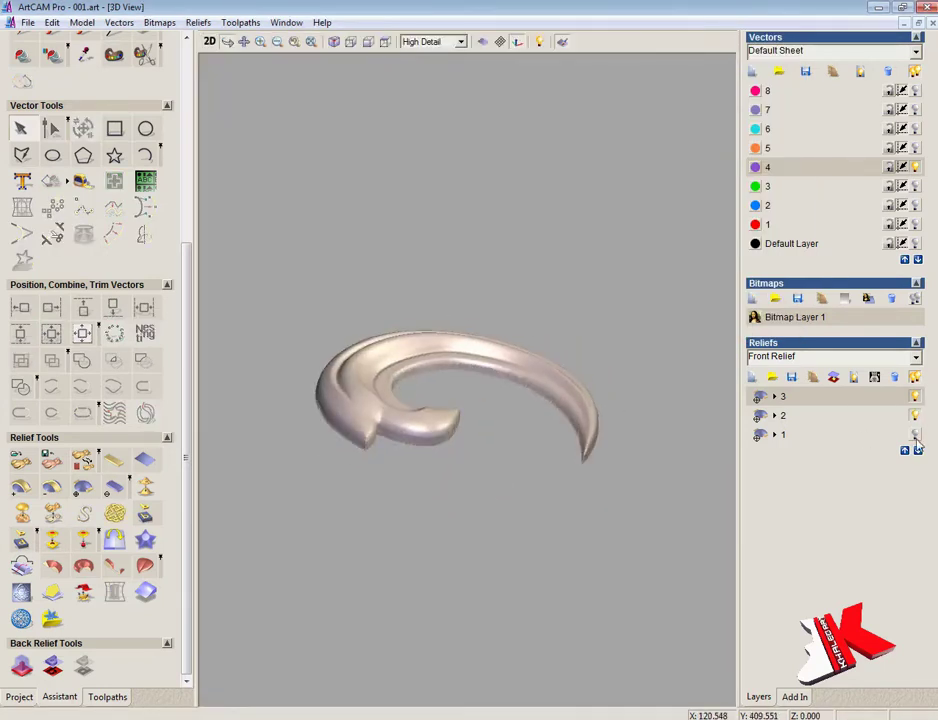
pyautogui.moveTo(489, 437); pyautogui.dragTo(458, 488)
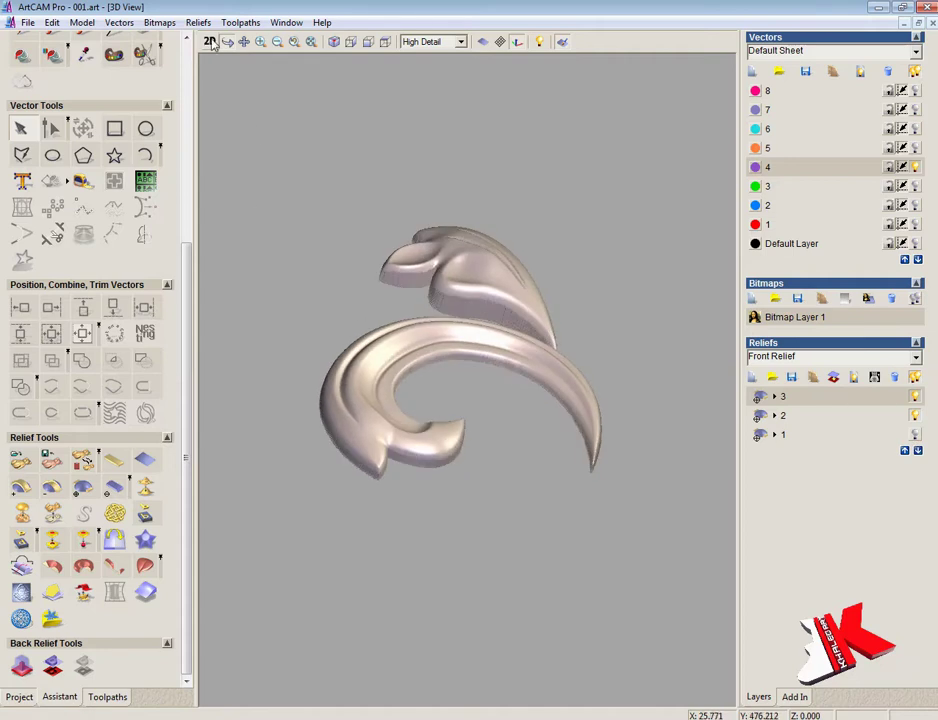
# - Add a flat plane shape with start height 4 inside the scroll leaf's outline on relief layer 3 and check it in 3D
pyautogui.click(210, 42)
pyautogui.click(806, 420)
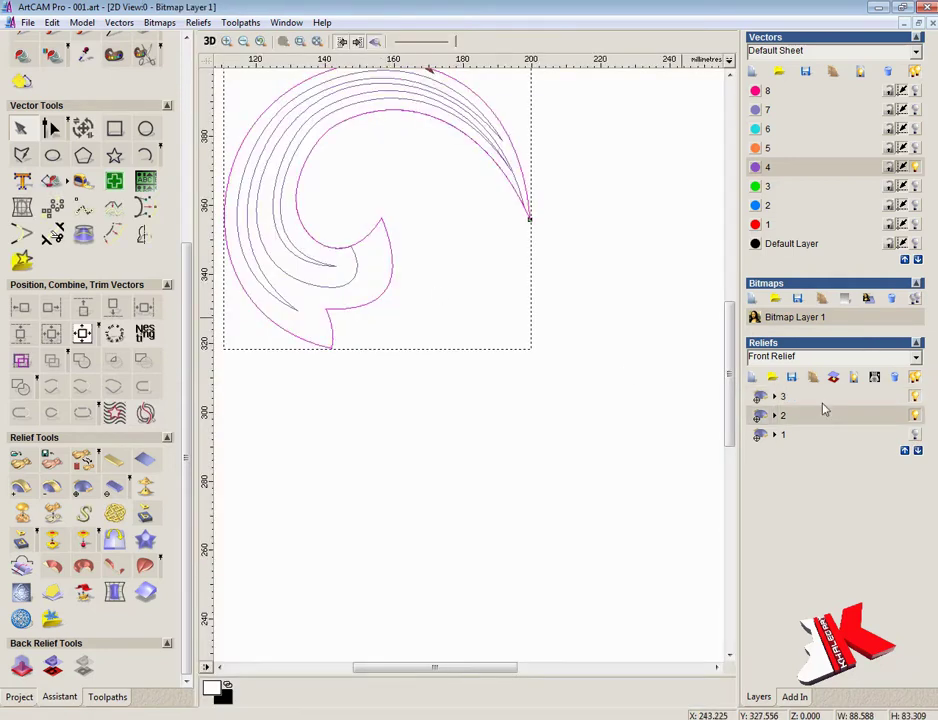
pyautogui.click(816, 398)
pyautogui.doubleClick(530, 312)
pyautogui.click(591, 151)
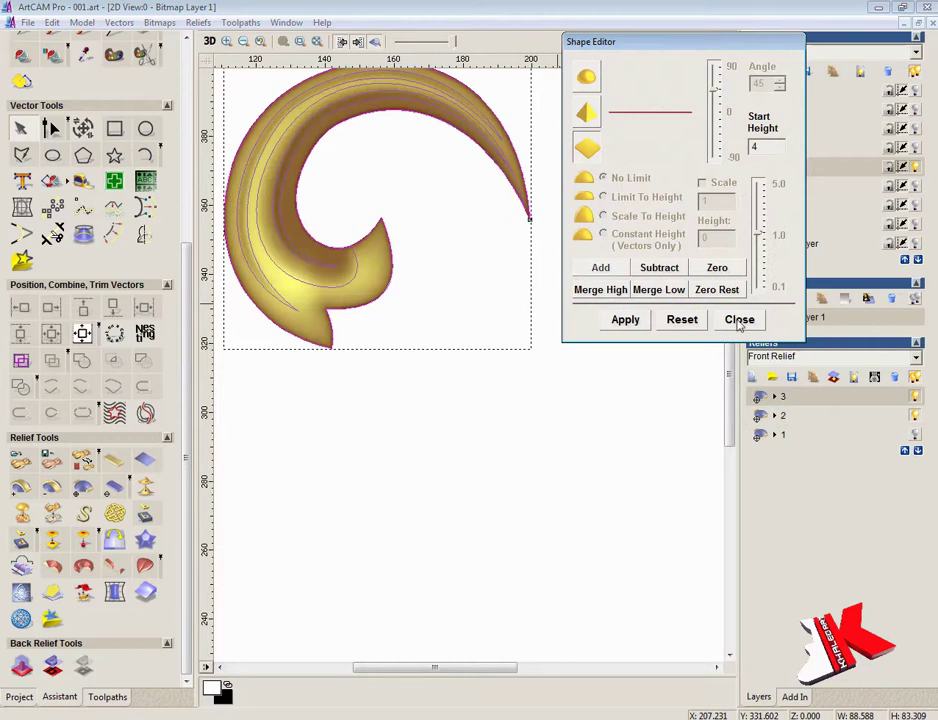
pyautogui.click(738, 321)
pyautogui.click(210, 42)
pyautogui.moveTo(574, 446)
pyautogui.mouseDown()
pyautogui.moveTo(348, 354)
pyautogui.moveTo(394, 376)
pyautogui.mouseUp()
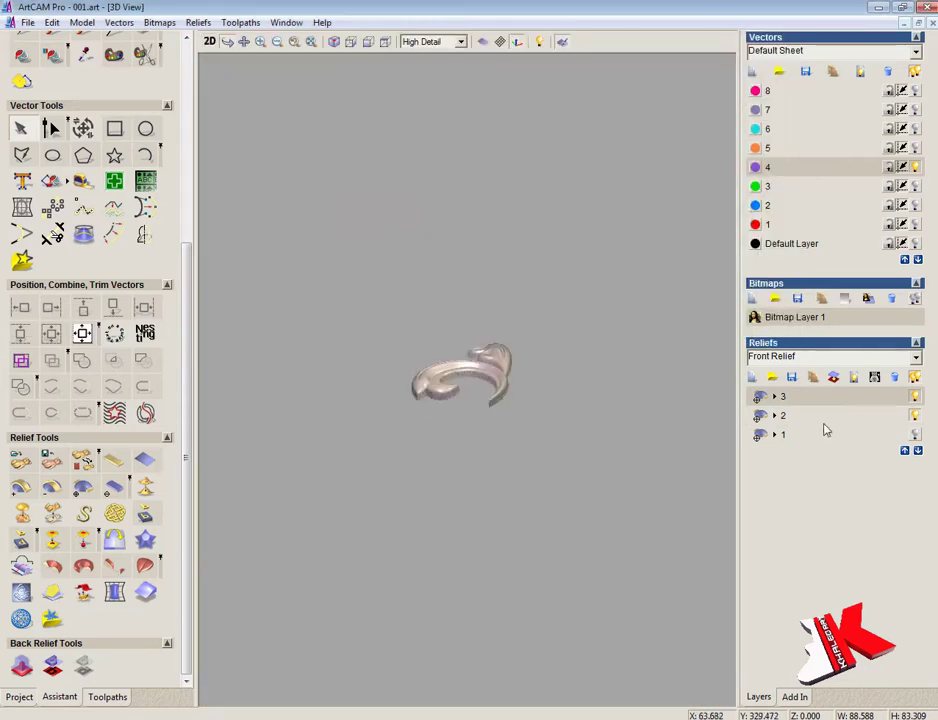
# - Show relief layer 1 too, examine the combined relief from the side and in perspective, and compare it with the reference photo E012
pyautogui.moveTo(497, 407); pyautogui.dragTo(613, 443)
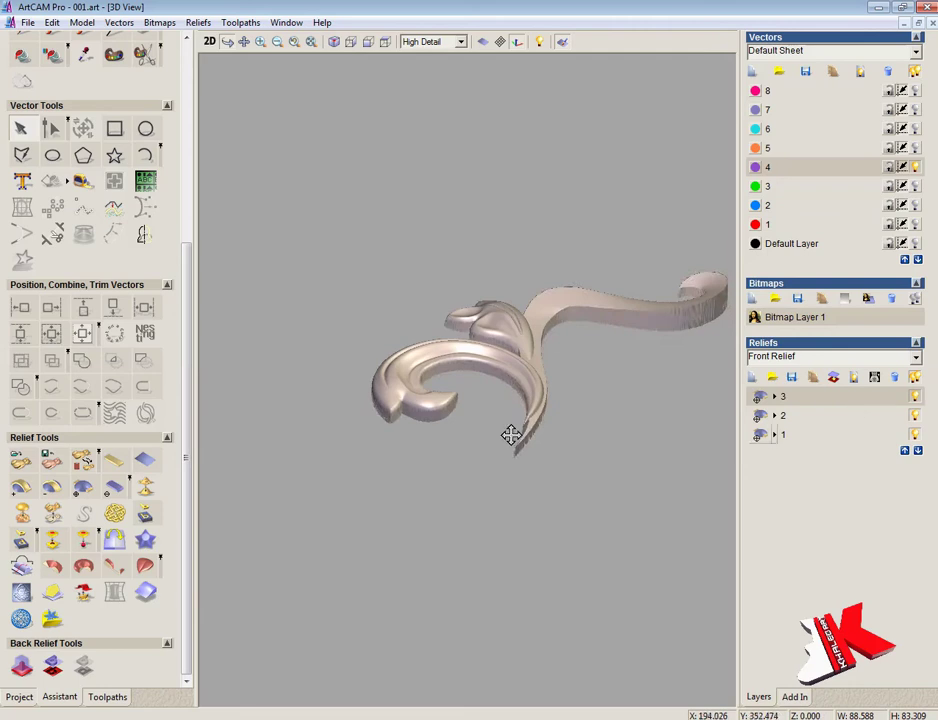
pyautogui.moveTo(511, 435); pyautogui.dragTo(409, 478)
pyautogui.click(368, 42)
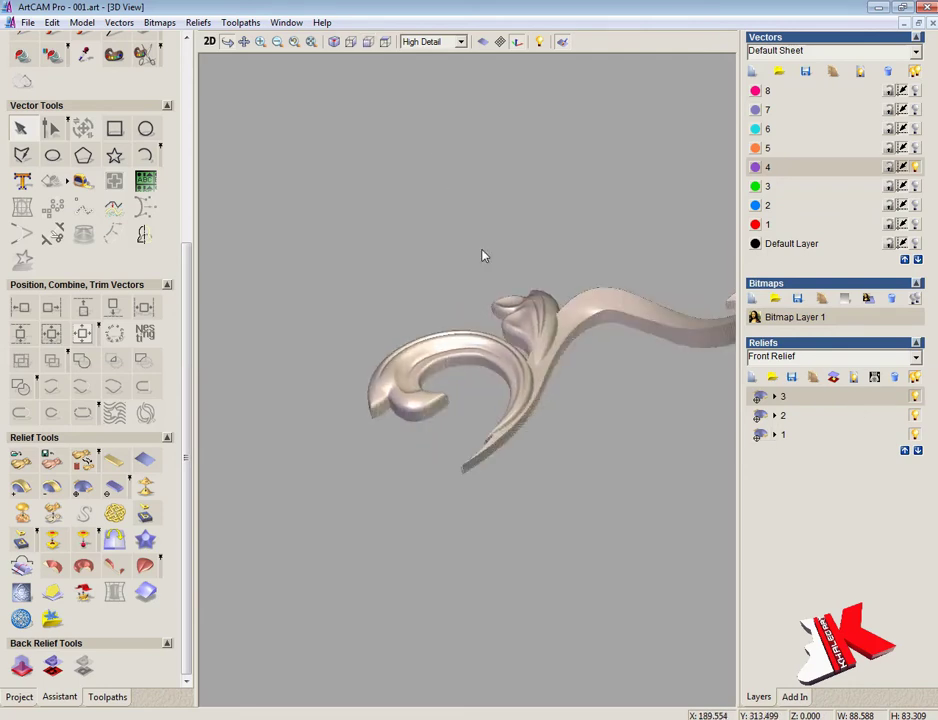
pyautogui.click(350, 42)
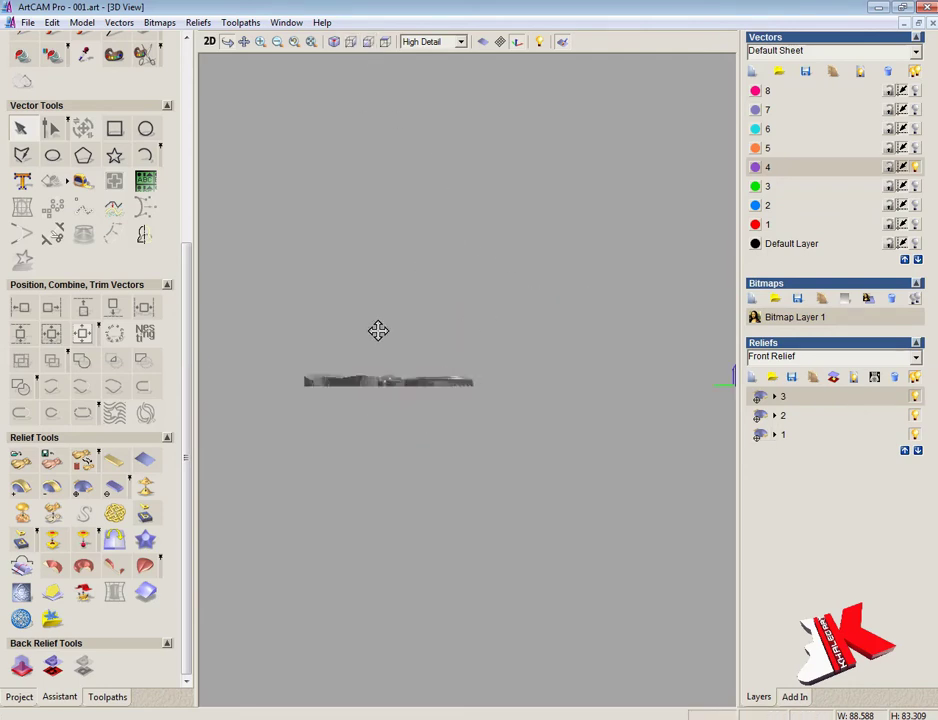
pyautogui.scroll(8, 388, 300)
pyautogui.moveTo(378, 331); pyautogui.dragTo(565, 339, button='middle')
pyautogui.moveTo(560, 434); pyautogui.dragTo(352, 574)
pyautogui.hotkey('alt', 'Tab')
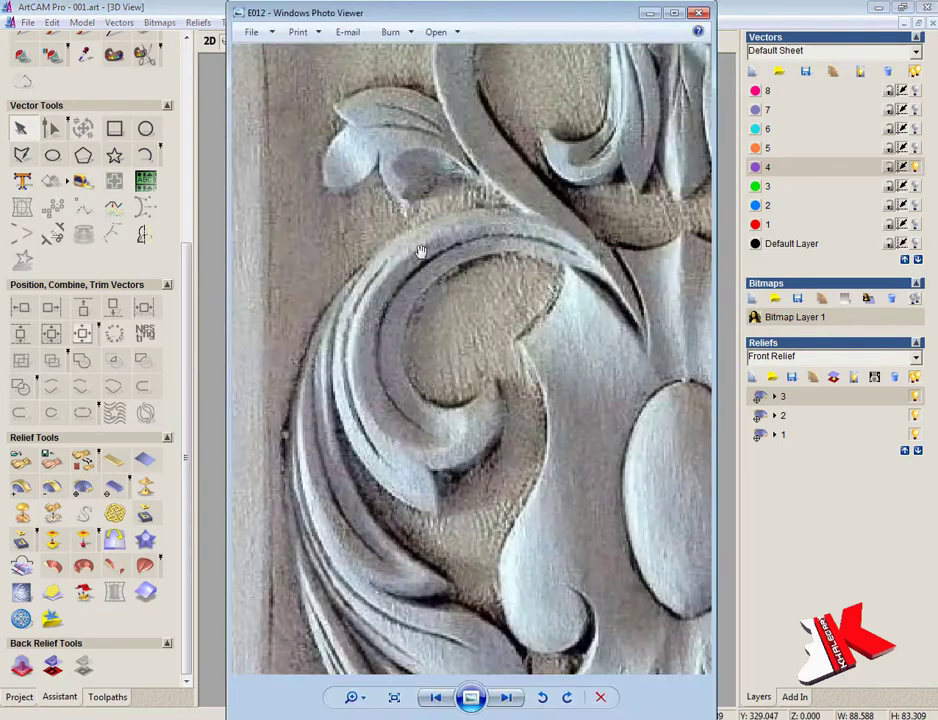
pyautogui.hotkey('alt', 'Tab')
pyautogui.moveTo(494, 322); pyautogui.dragTo(582, 362)
# - With relief layer 1 active, display vector layers 5 and 6 instead of layer 4 and select the stem's outline
pyautogui.click(209, 41)
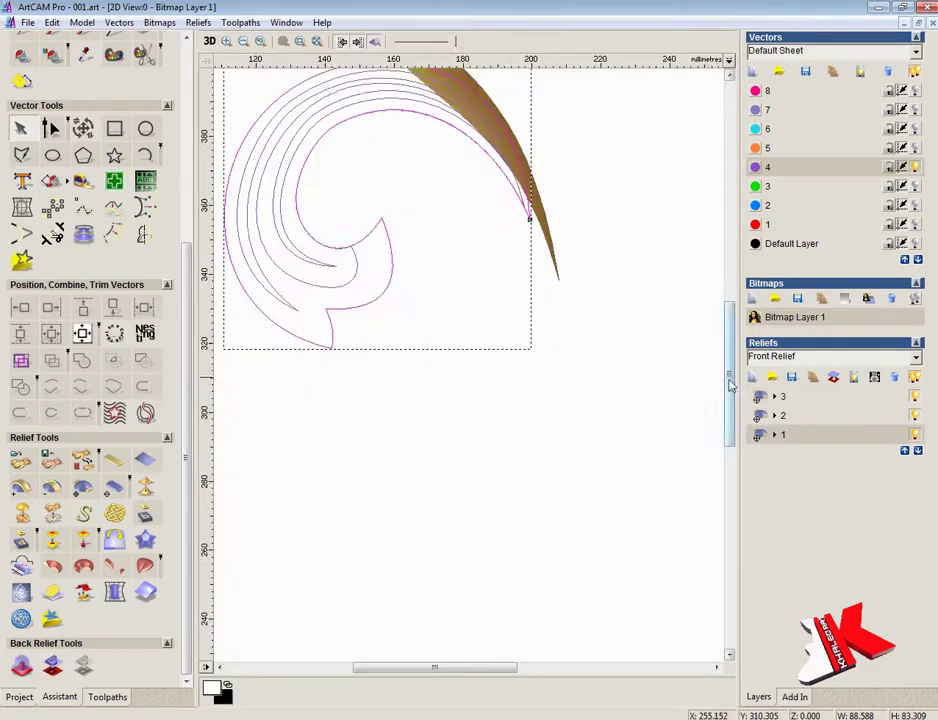
pyautogui.moveTo(730, 383); pyautogui.dragTo(730, 310)
pyautogui.click(916, 148)
pyautogui.click(915, 167)
pyautogui.click(915, 130)
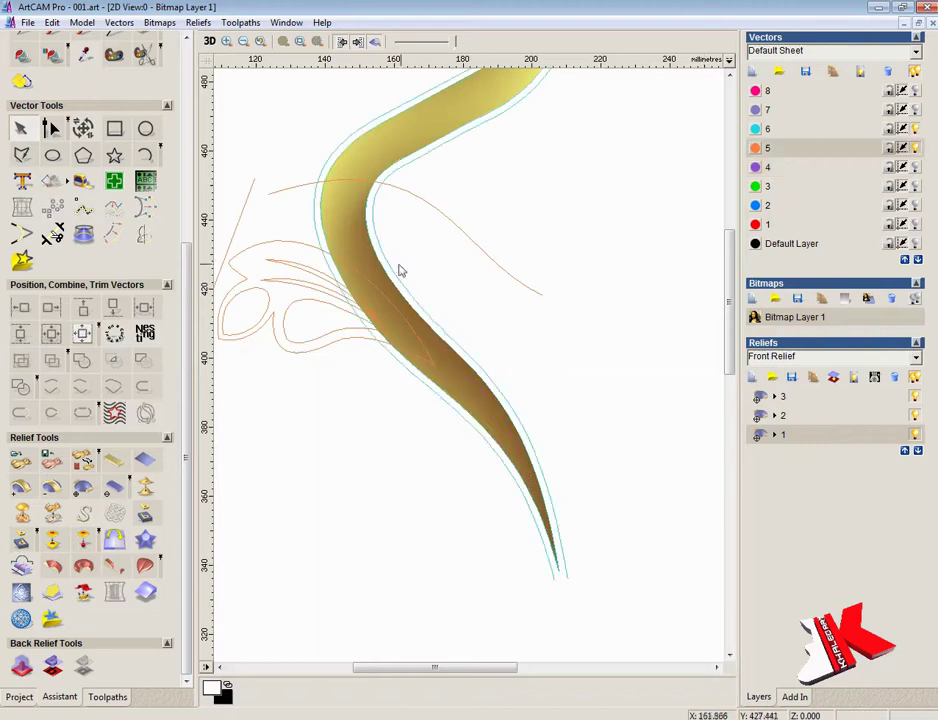
pyautogui.click(551, 545)
pyautogui.scroll(-3, 588, 378)
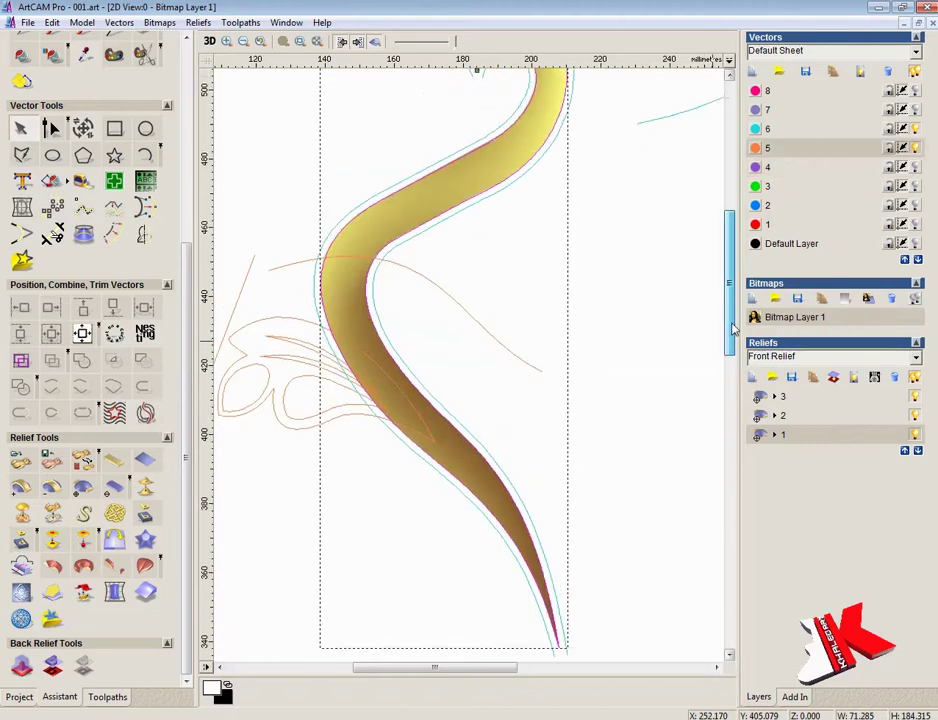
# - Add an angled plane to the stem on relief layer 1, rising from Z 0 at its curled top to Z 1 at its lower tip
pyautogui.click(52, 594)
pyautogui.click(16, 188)
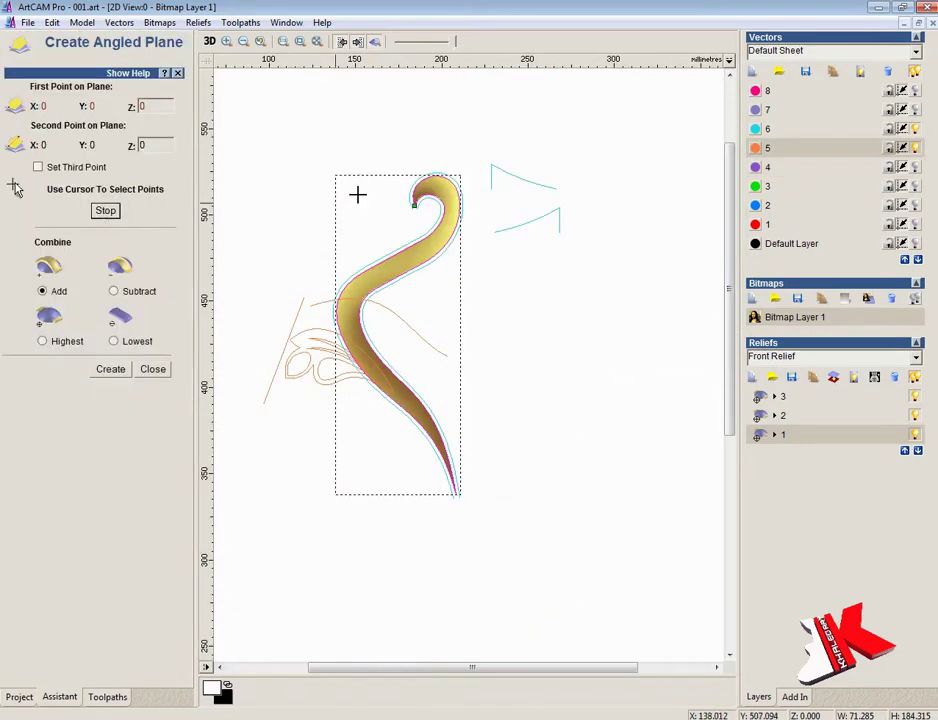
pyautogui.click(434, 175)
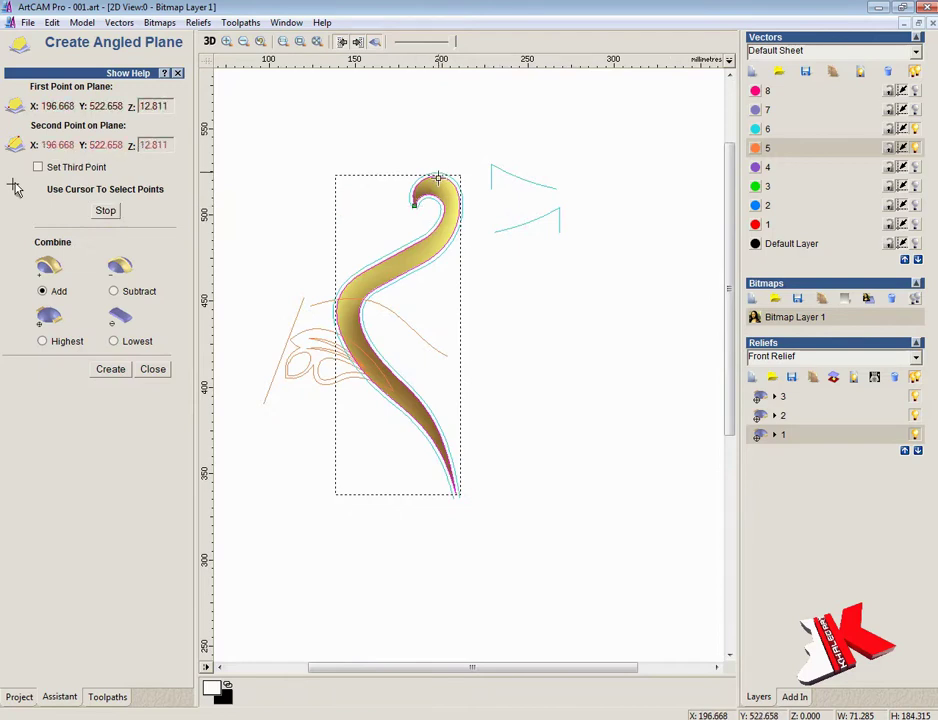
pyautogui.click(453, 489)
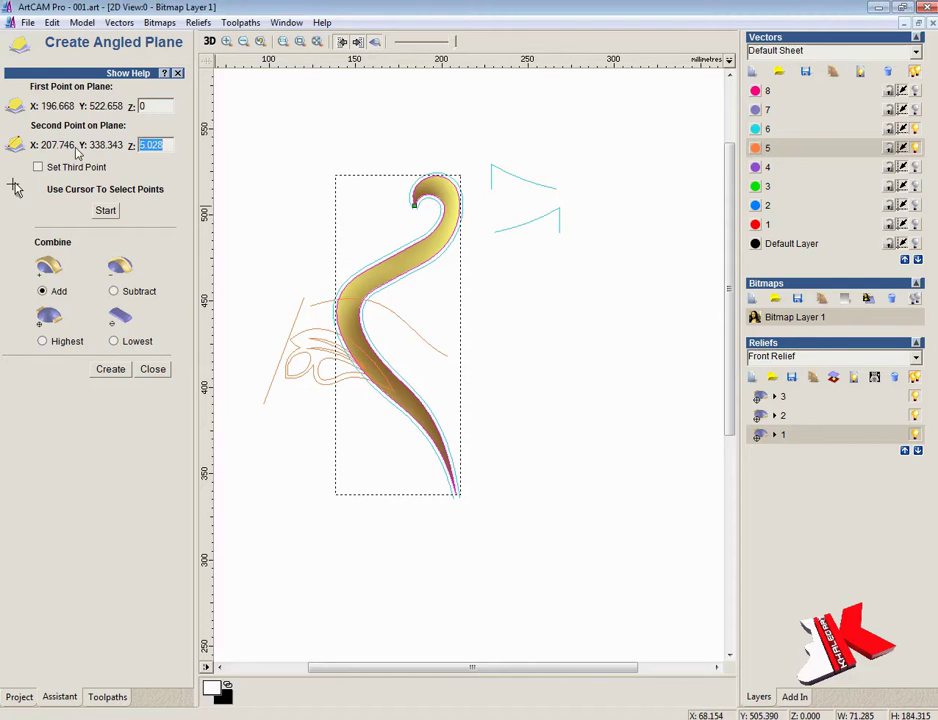
pyautogui.click(209, 41)
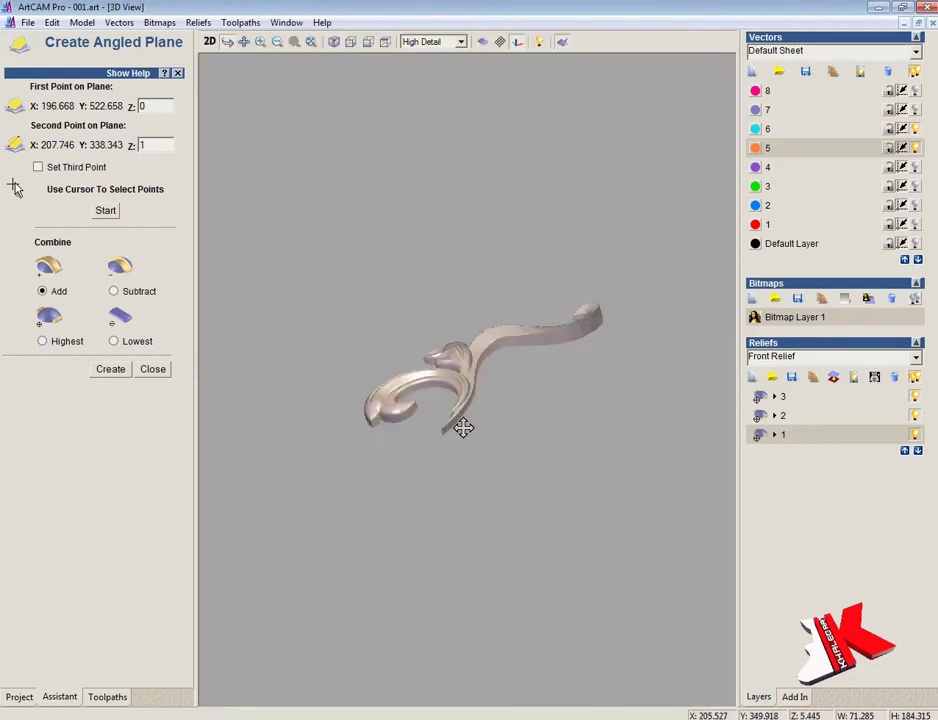
pyautogui.scroll(6, 486, 328)
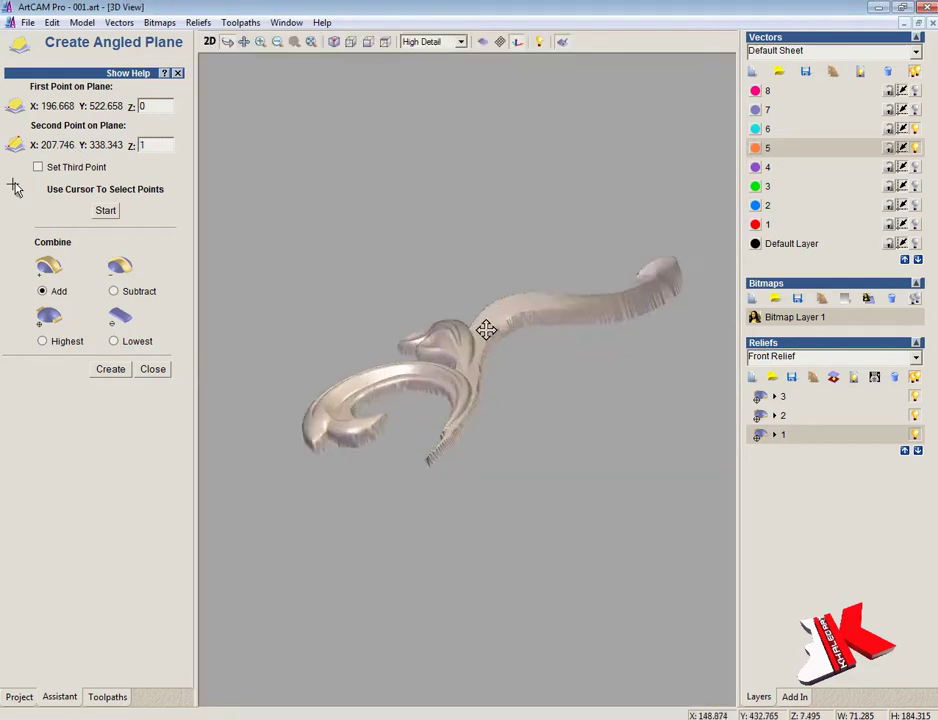
pyautogui.click(113, 369)
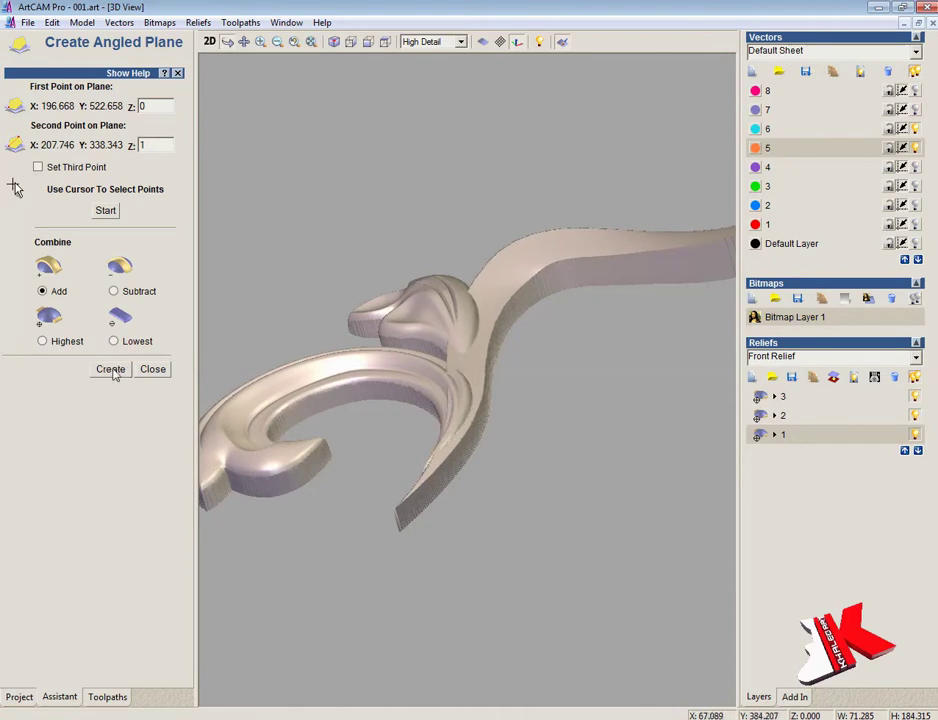
pyautogui.moveTo(600, 481); pyautogui.dragTo(247, 386)
pyautogui.click(152, 369)
# - Undo the angled plane on the stem
pyautogui.click(52, 23)
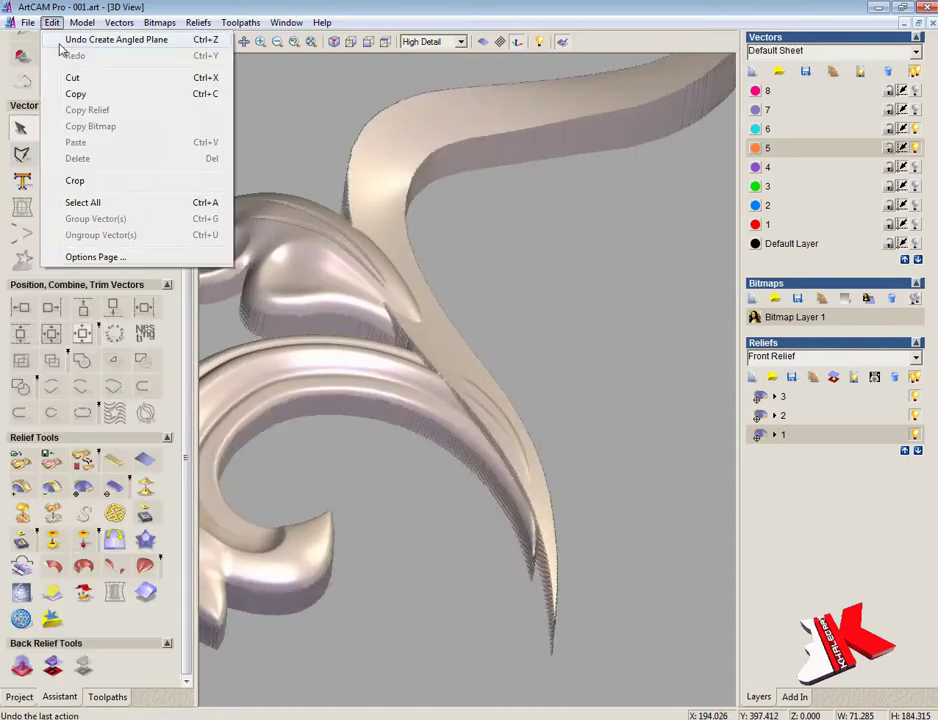
pyautogui.click(61, 43)
pyautogui.press('Return')
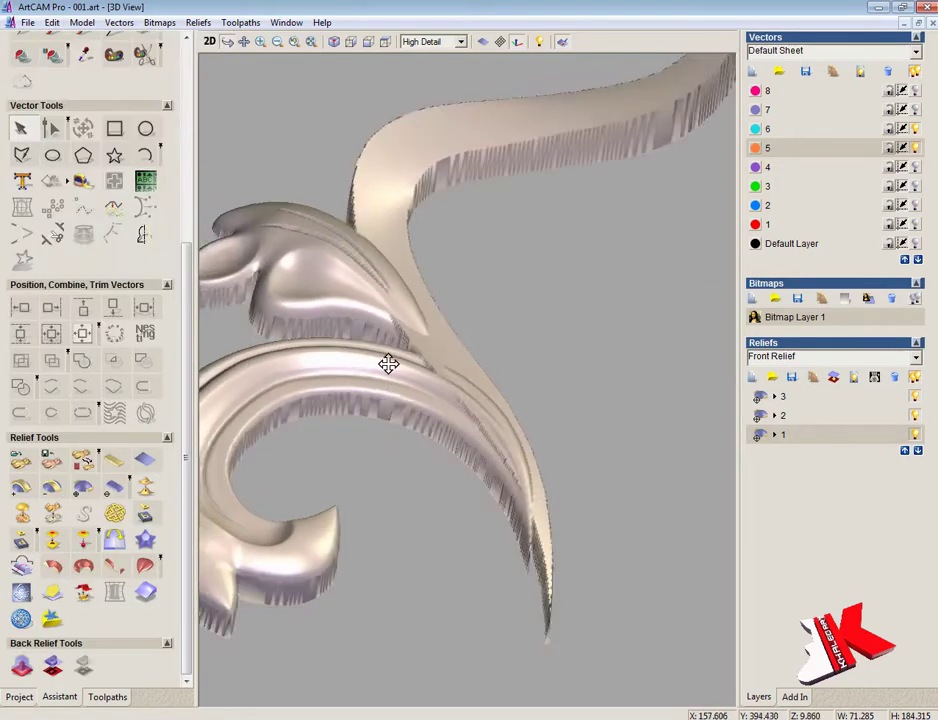
pyautogui.hotkey('alt', 'e')
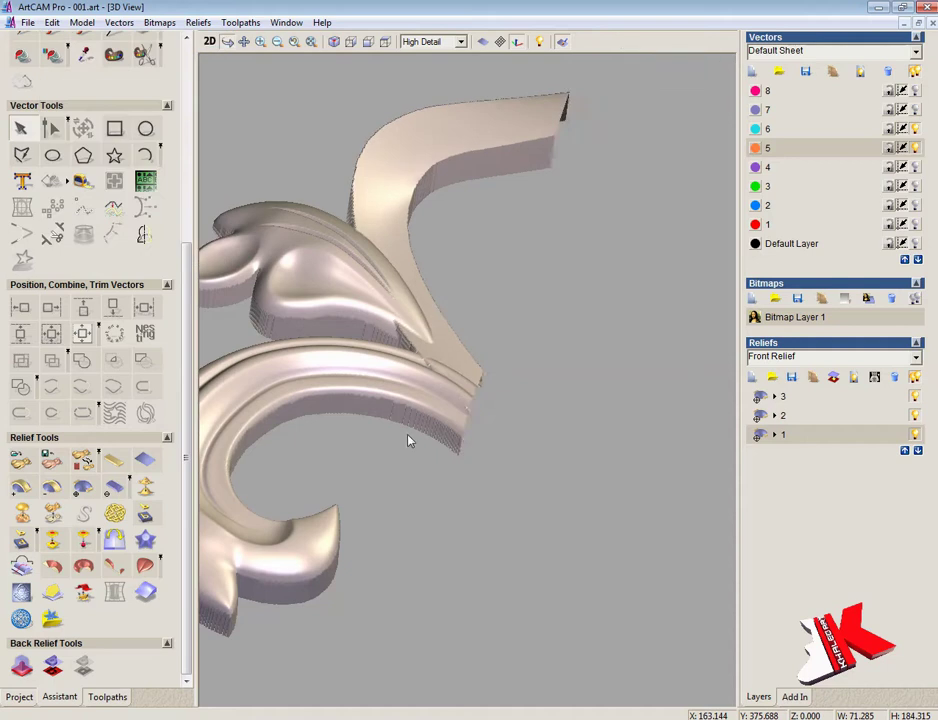
# - Scale the whole of relief layer 3 to a height of 11 mm and inspect where the leaf meets the stem
pyautogui.click(818, 418)
pyautogui.click(805, 398)
pyautogui.click(82, 459)
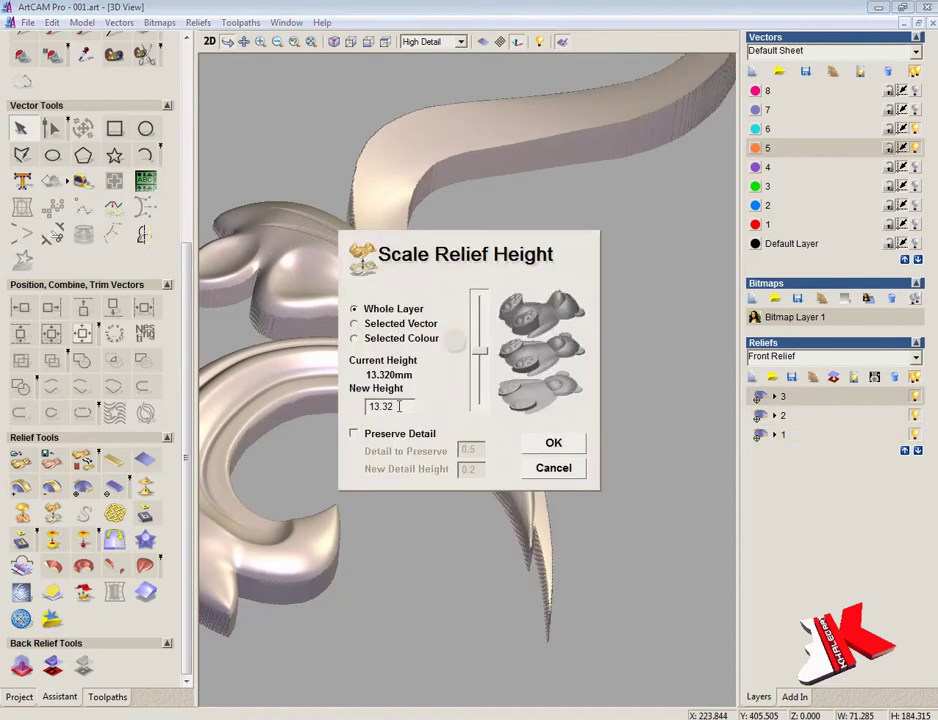
pyautogui.doubleClick(385, 406)
pyautogui.write('11.0')
pyautogui.click(553, 443)
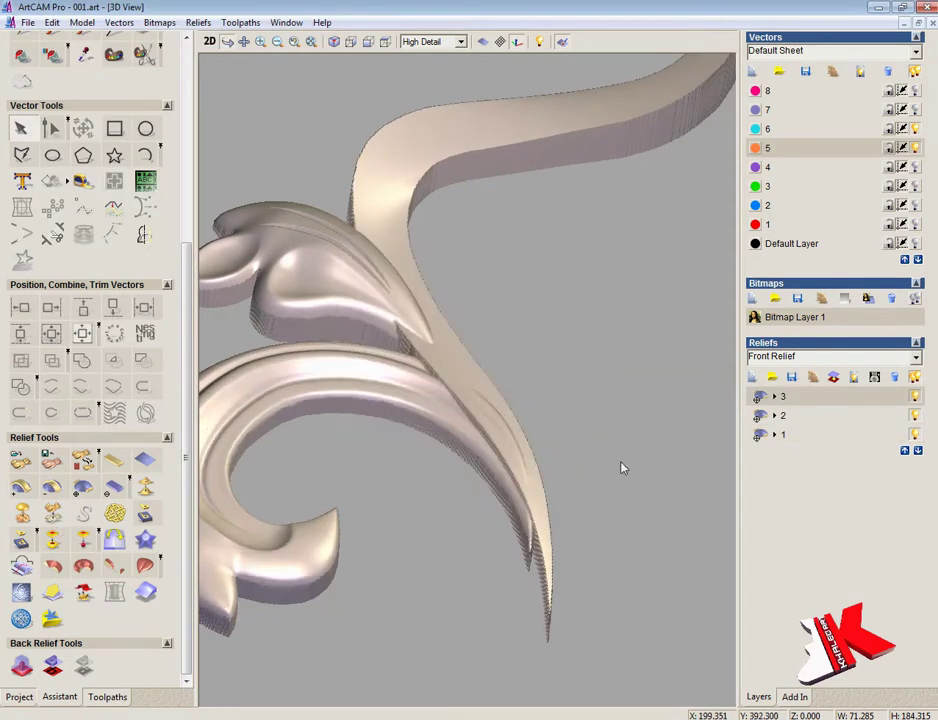
pyautogui.moveTo(572, 454); pyautogui.dragTo(331, 490)
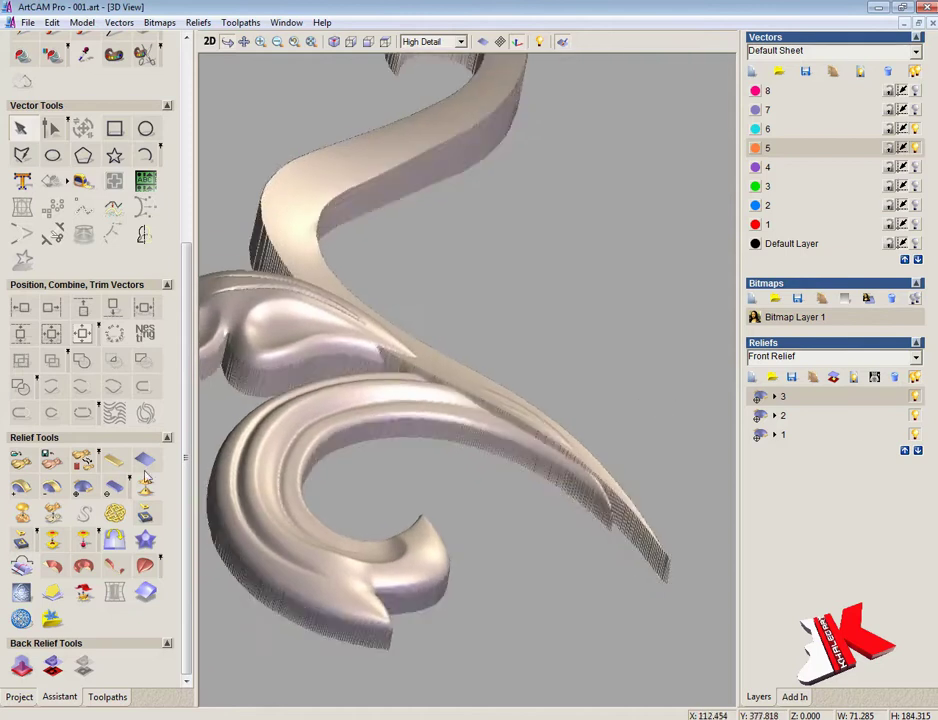
# - Scale the whole of relief layer 3 to a height of 11.5 mm and check its junction with the stem
pyautogui.click(82, 459)
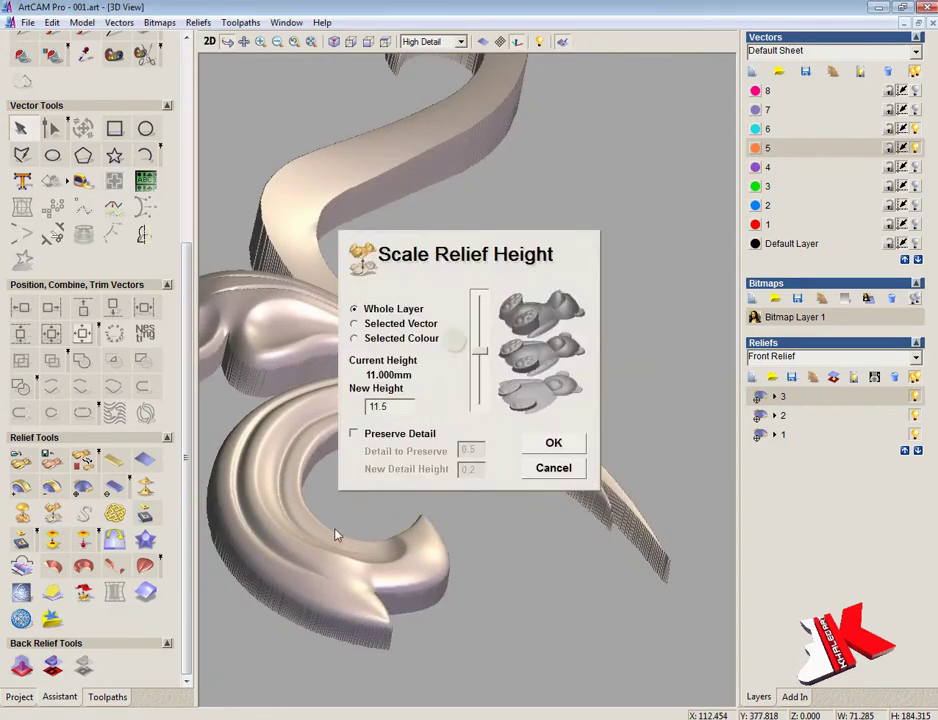
pyautogui.press('Return')
pyautogui.moveTo(477, 538); pyautogui.dragTo(381, 532)
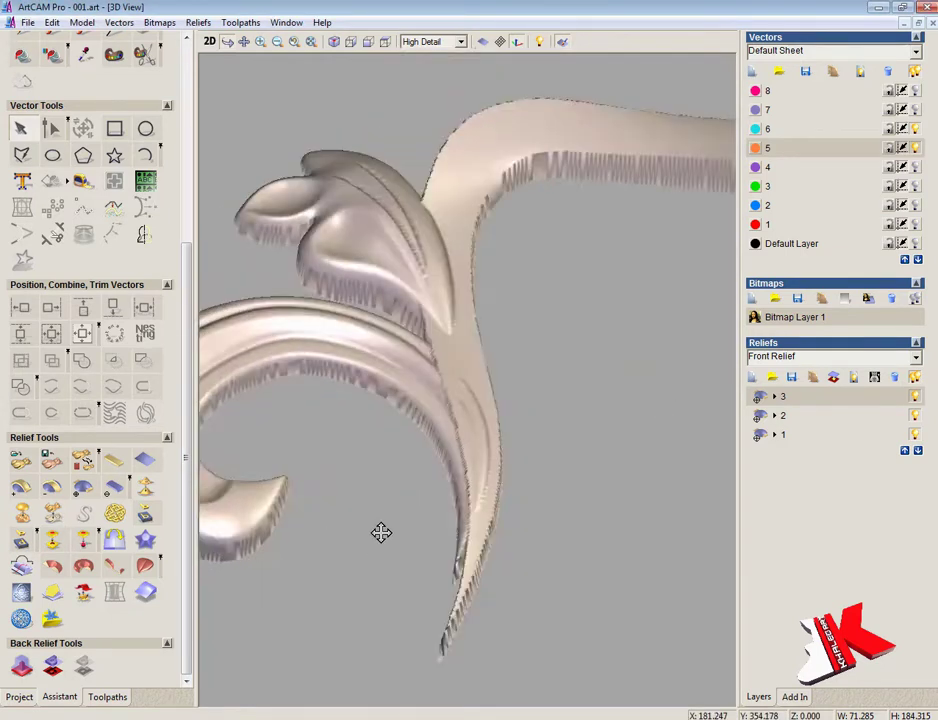
# - Draw a closed four-sided polyline over the stem along the scroll leaf's overlap and zero relief layer 3 inside it
pyautogui.press('F2')
pyautogui.scroll(2, 441, 420)
pyautogui.scroll(-2, 463, 383)
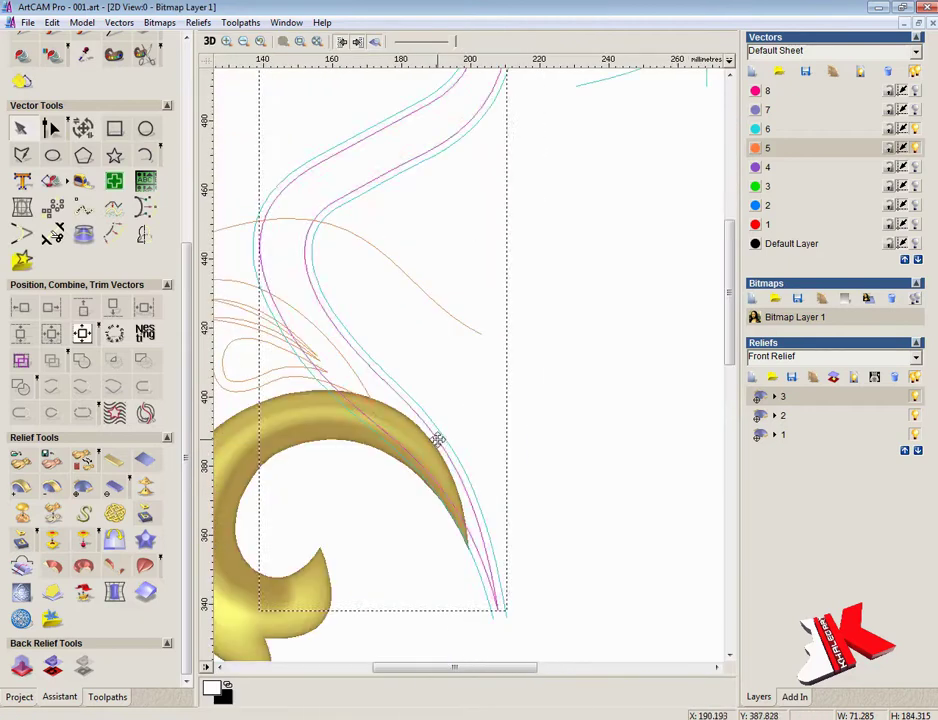
pyautogui.click(22, 154)
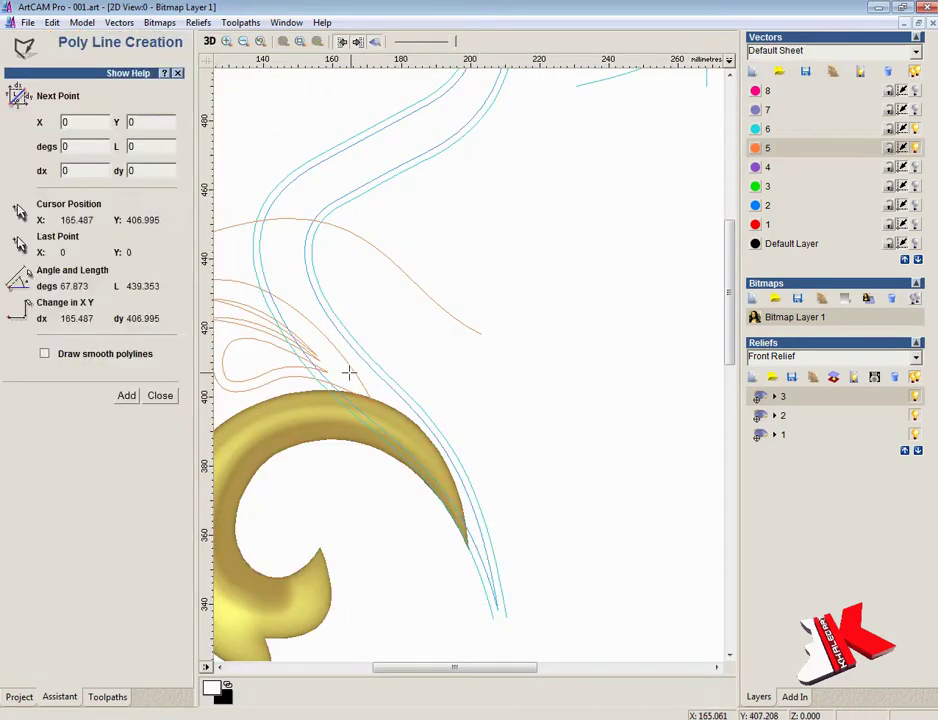
pyautogui.click(341, 368)
pyautogui.click(403, 436)
pyautogui.click(548, 462)
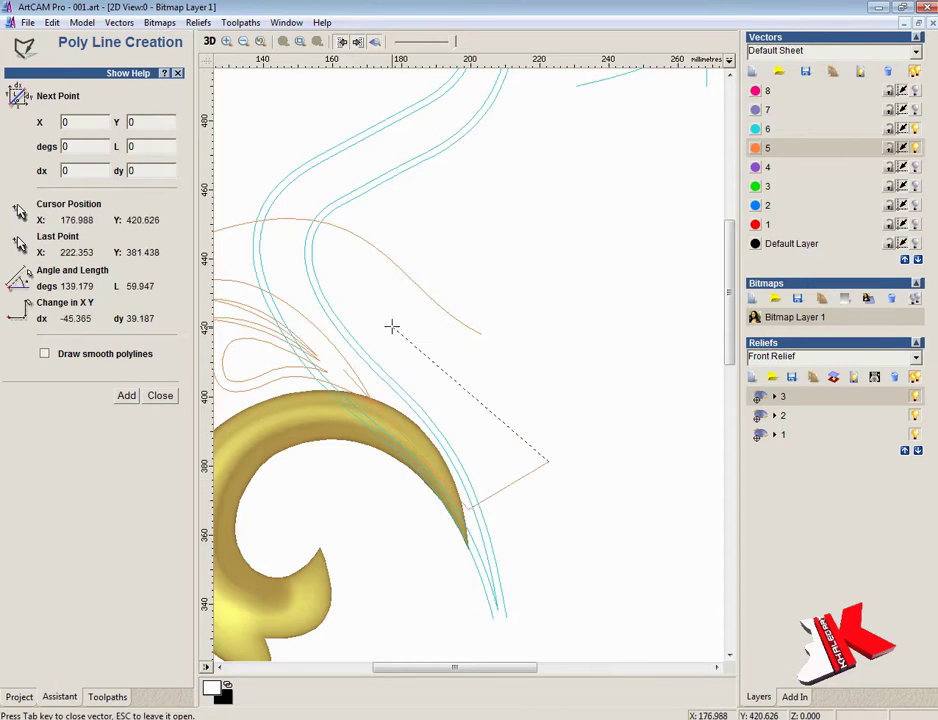
pyautogui.click(392, 327)
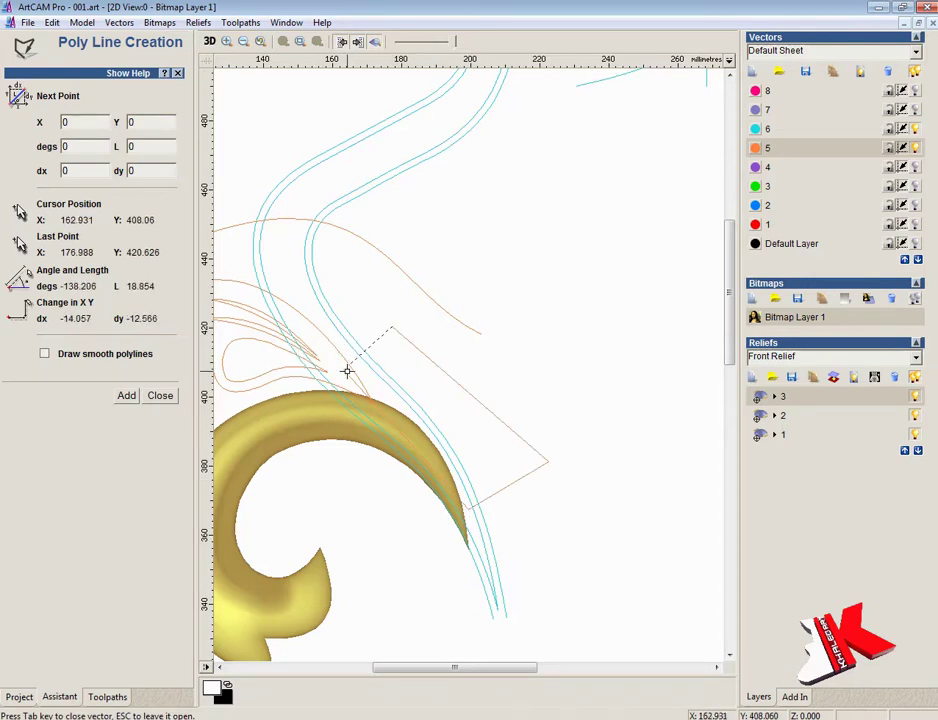
pyautogui.click(344, 370)
pyautogui.press('F12')
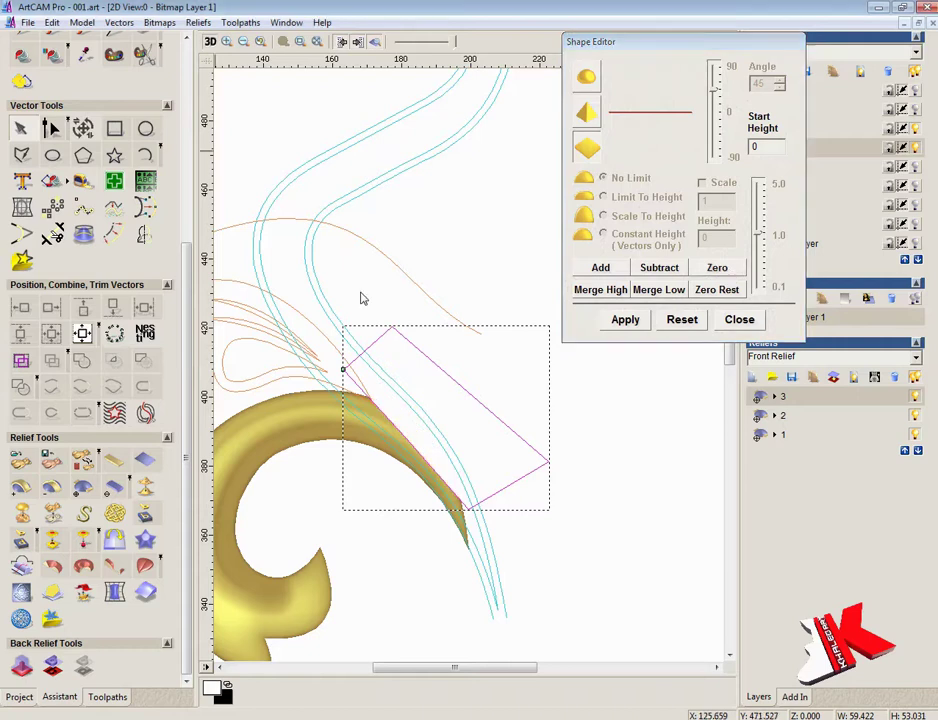
# - Zero relief layer 3 again inside the polyline, shifted slightly down toward the leaf, and delete the polyline
pyautogui.press('F3')
pyautogui.scroll(3, 505, 417)
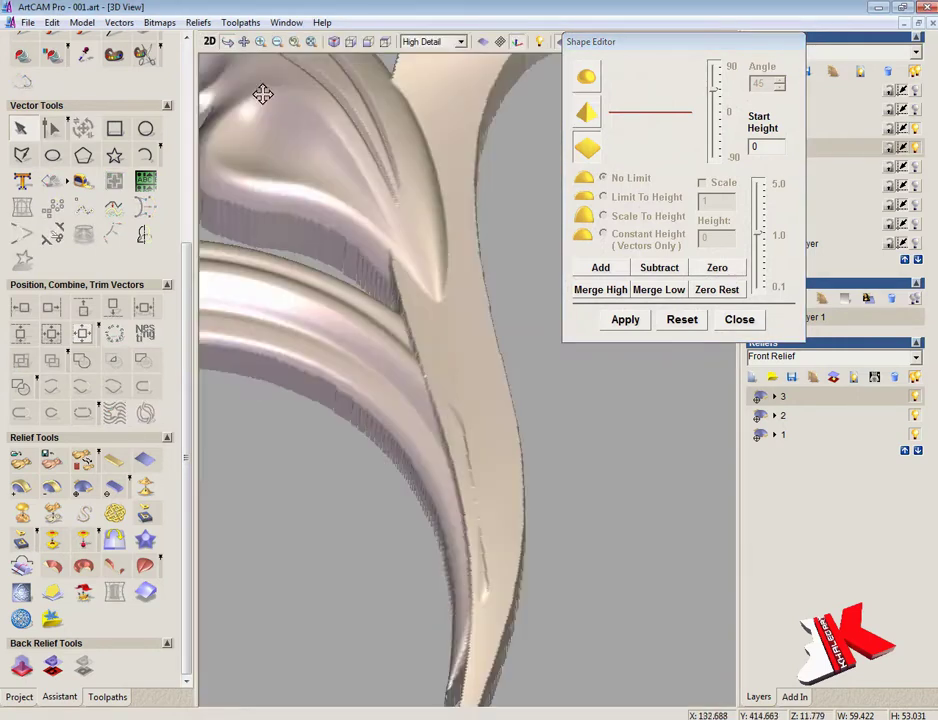
pyautogui.click(210, 43)
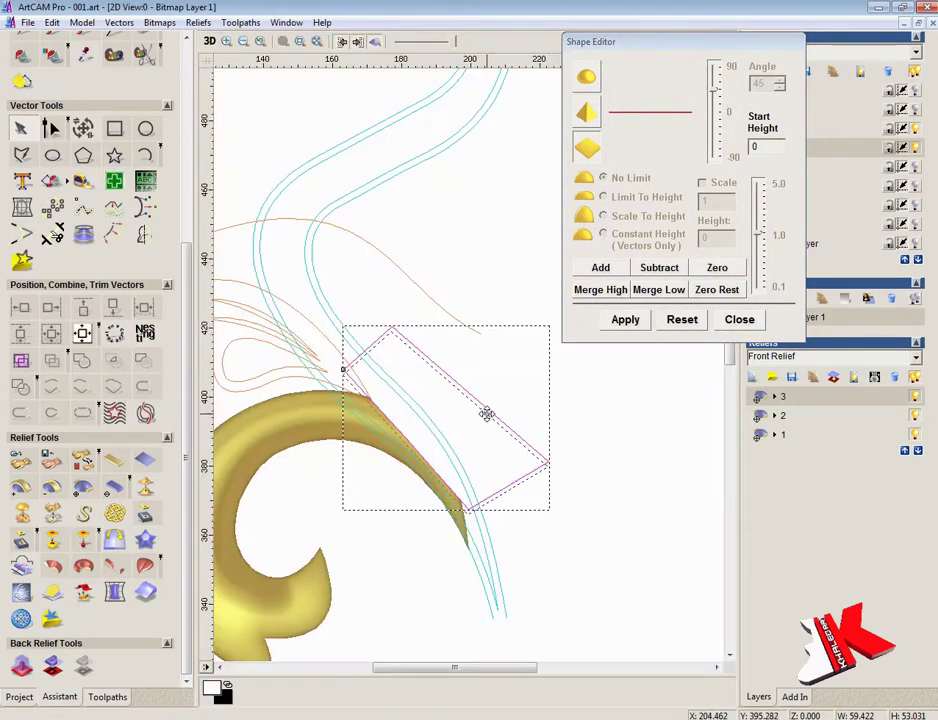
pyautogui.moveTo(486, 413); pyautogui.dragTo(486, 413)
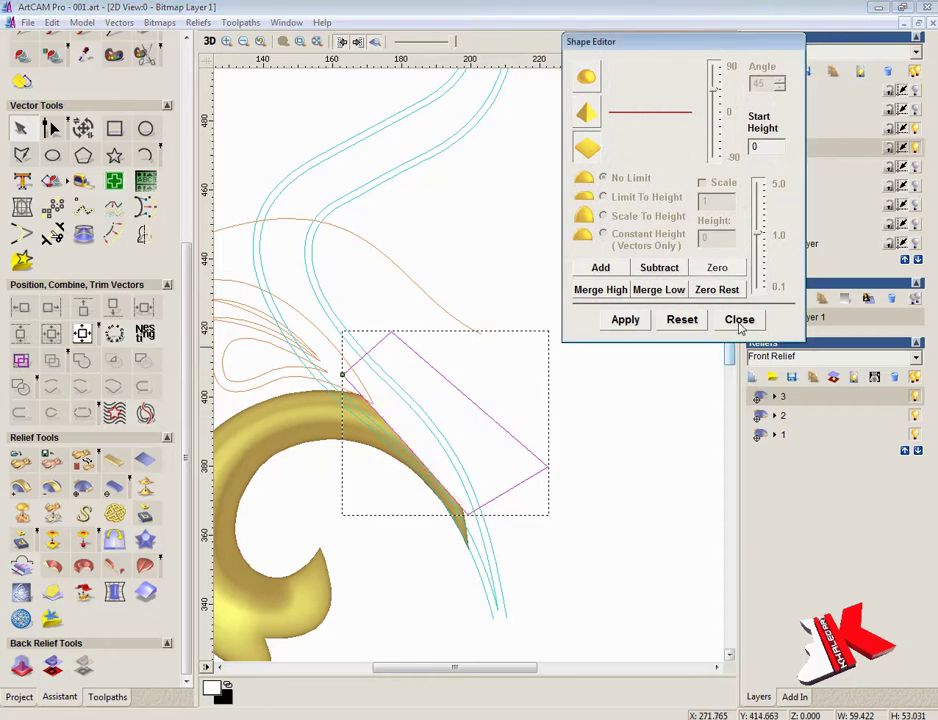
pyautogui.click(740, 320)
pyautogui.press('Delete')
# - Make relief layer 1 active and select the stem's outline
pyautogui.press('F3')
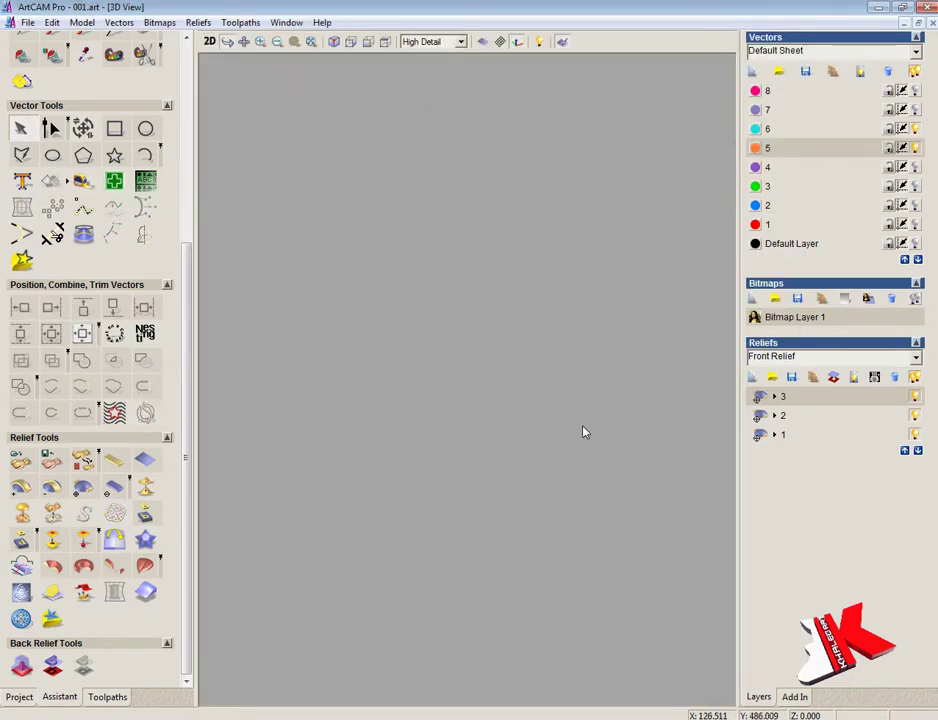
pyautogui.moveTo(536, 484); pyautogui.dragTo(419, 236)
pyautogui.moveTo(441, 487); pyautogui.dragTo(540, 486)
pyautogui.doubleClick(491, 350)
pyautogui.moveTo(457, 285); pyautogui.dragTo(491, 298, button='right')
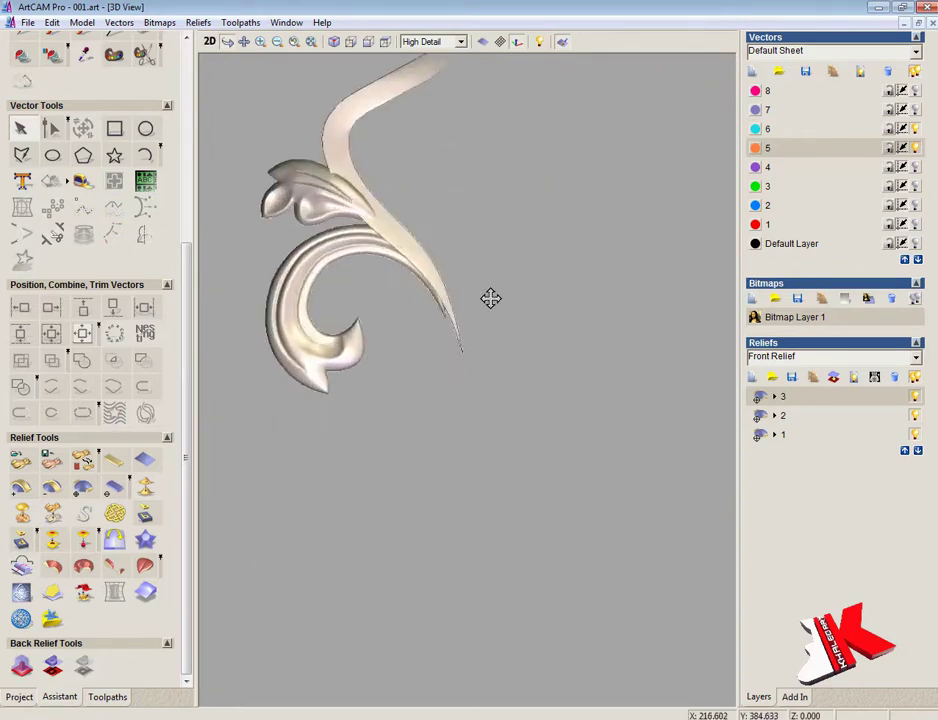
pyautogui.moveTo(491, 298); pyautogui.dragTo(499, 331, button='middle')
pyautogui.click(209, 42)
pyautogui.click(826, 436)
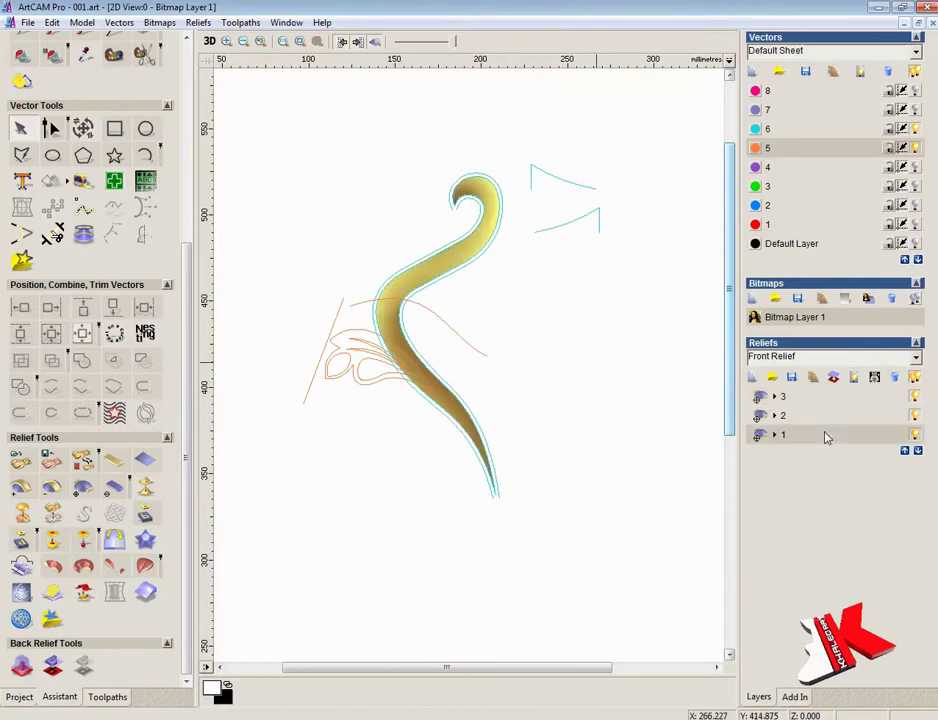
pyautogui.click(486, 463)
# - Add an angled plane to the stem on relief layer 1, rising from Z 0 at its lower tip to Z 3 at its curled top
pyautogui.click(53, 592)
pyautogui.click(105, 211)
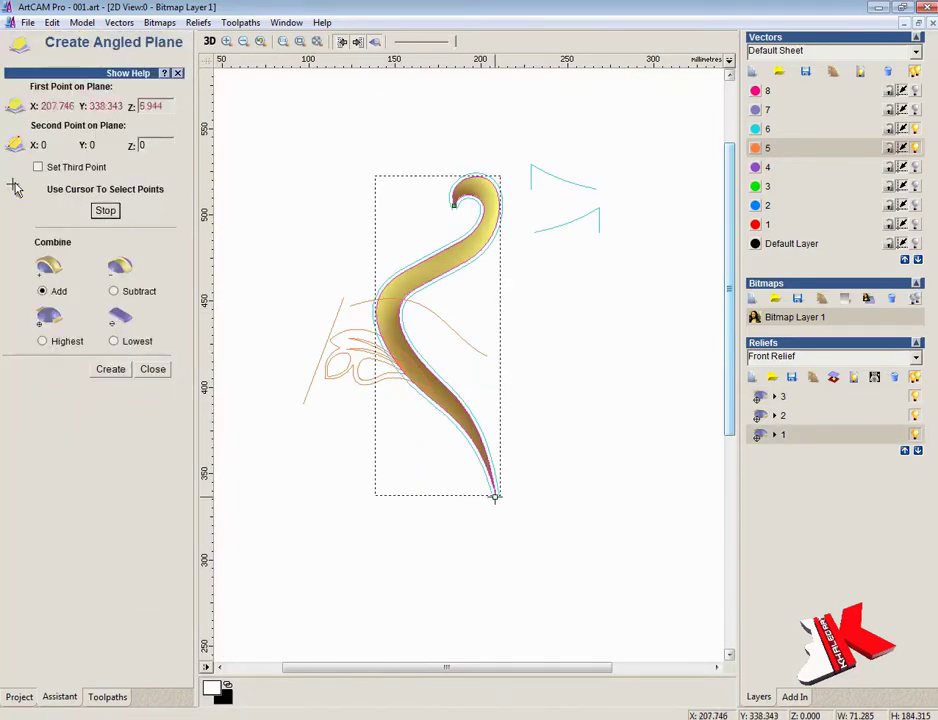
pyautogui.click(494, 494)
pyautogui.click(478, 183)
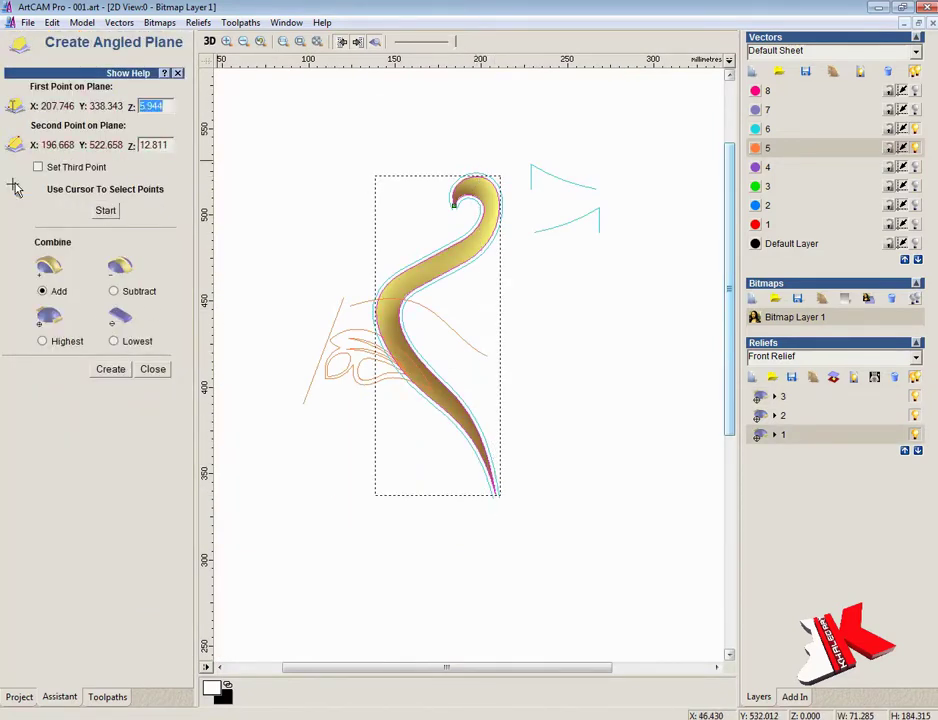
pyautogui.click(143, 145)
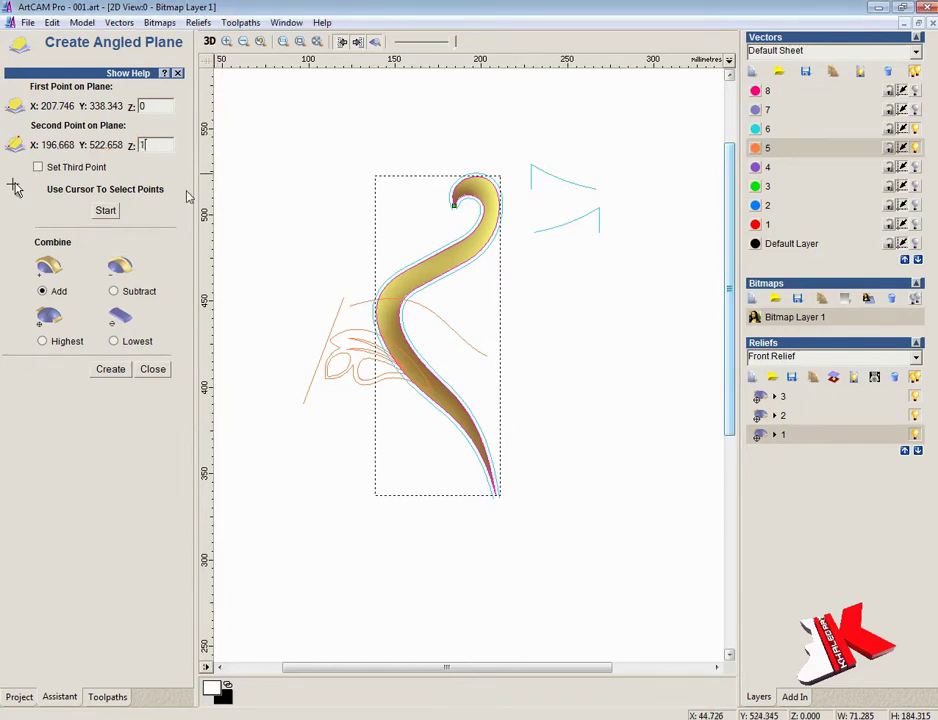
pyautogui.click(209, 41)
pyautogui.scroll(5, 431, 289)
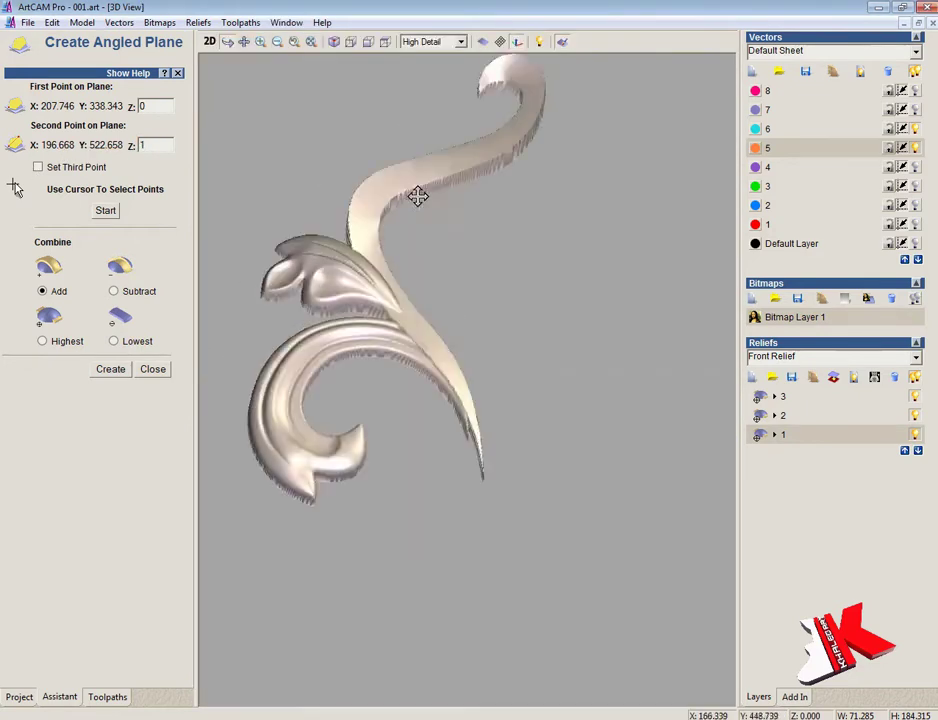
pyautogui.click(110, 370)
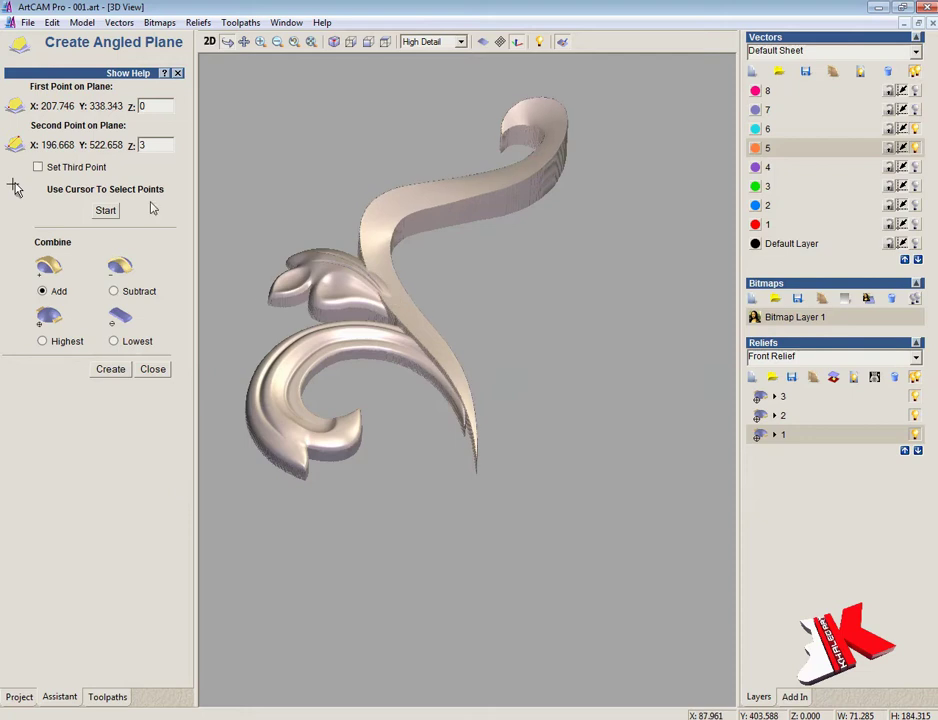
# - Scale the whole of relief layer 2 to a lower height
pyautogui.click(153, 369)
pyautogui.click(836, 418)
pyautogui.click(146, 487)
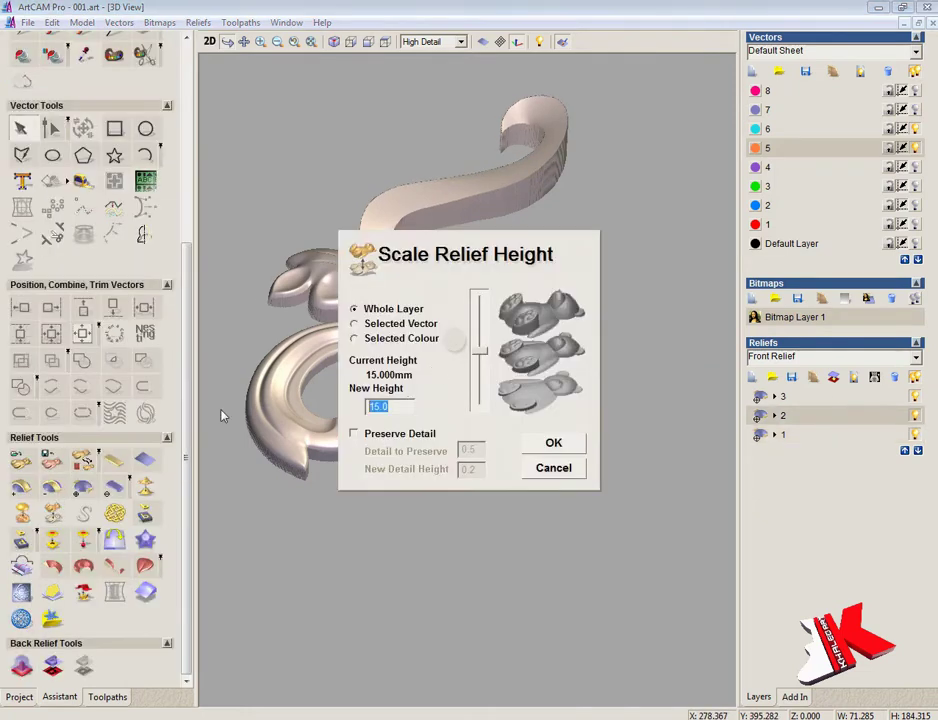
pyautogui.write('3.0')
pyautogui.click(553, 443)
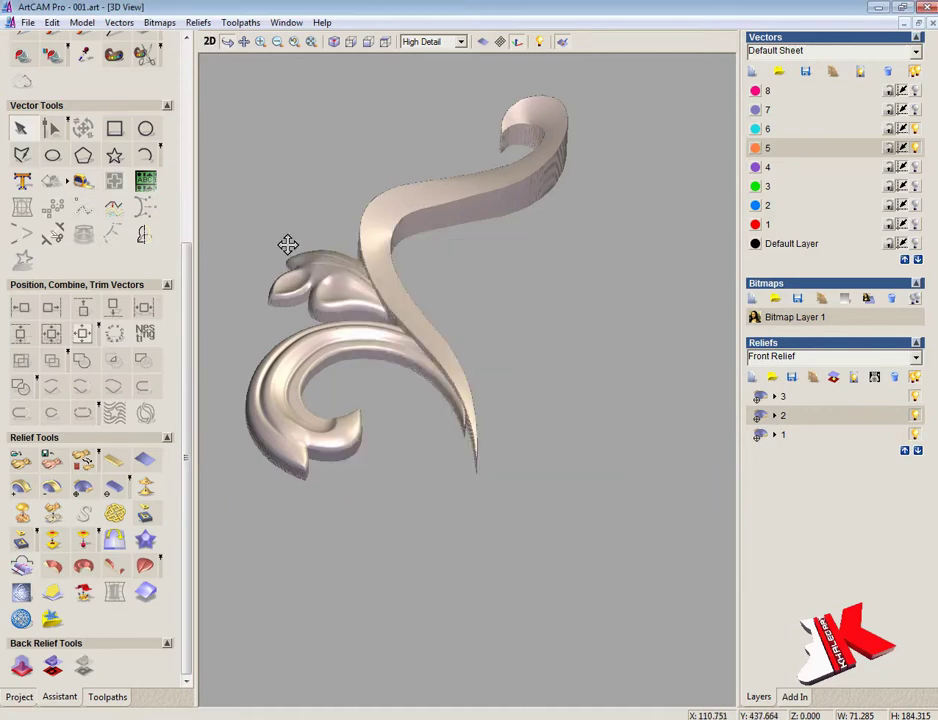
# - Examine the stem, upper leaf and scroll leaf from tilted and top views to compare their relative heights
pyautogui.scroll(5, 430, 321)
pyautogui.moveTo(431, 321); pyautogui.dragTo(473, 341, button='middle')
pyautogui.moveTo(603, 431); pyautogui.dragTo(625, 377)
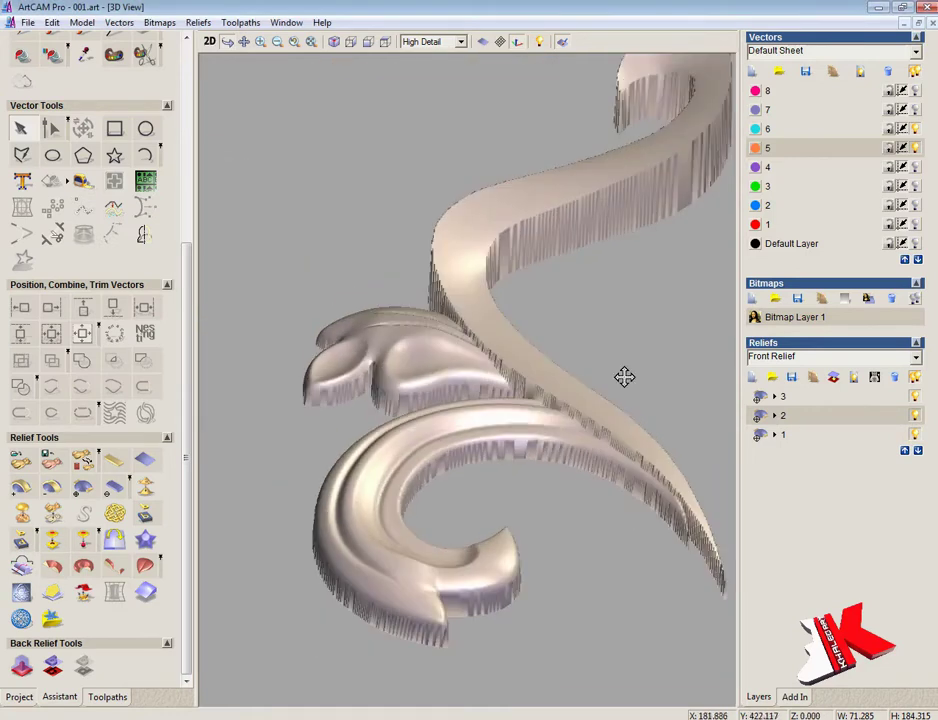
pyautogui.click(389, 41)
pyautogui.scroll(3, 477, 303)
pyautogui.moveTo(471, 205); pyautogui.dragTo(428, 306, button='middle')
pyautogui.scroll(1, 521, 371)
pyautogui.scroll(-1, 445, 306)
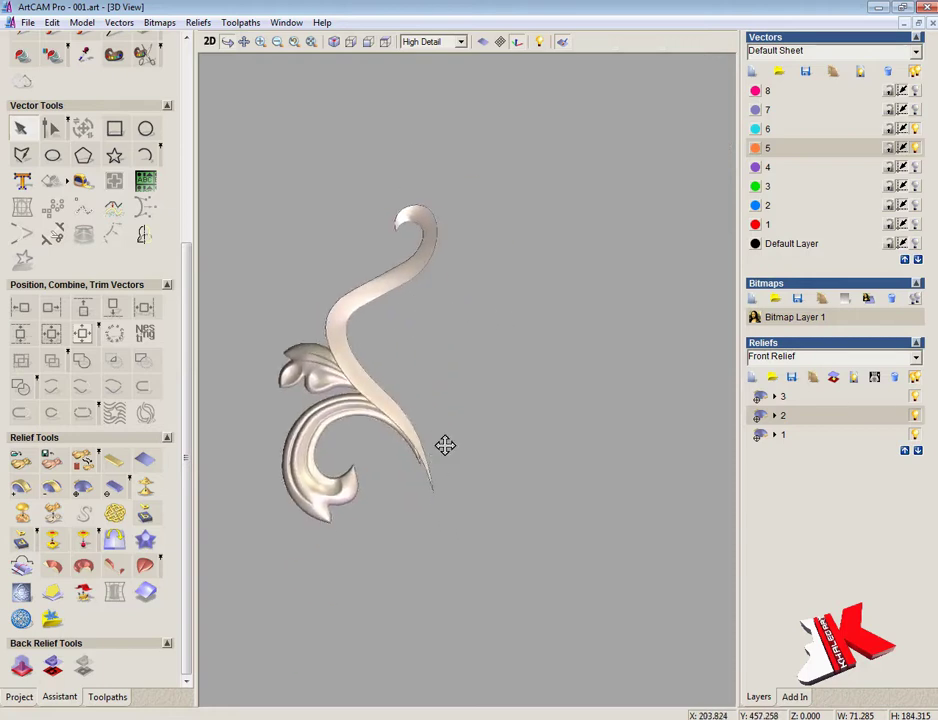
pyautogui.click(813, 399)
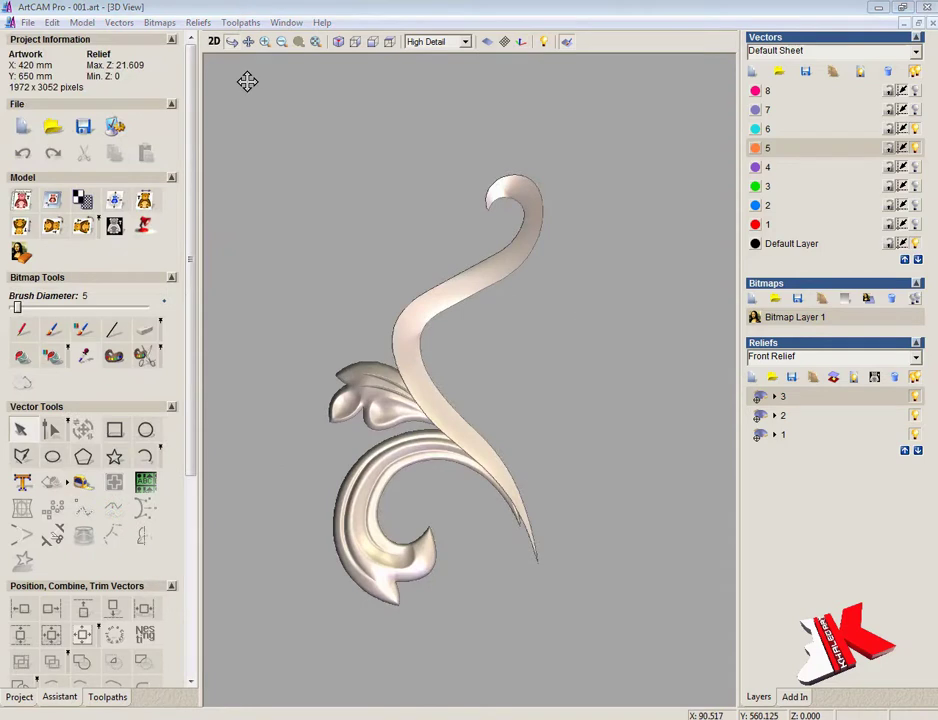
pyautogui.moveTo(389, 510); pyautogui.dragTo(442, 130)
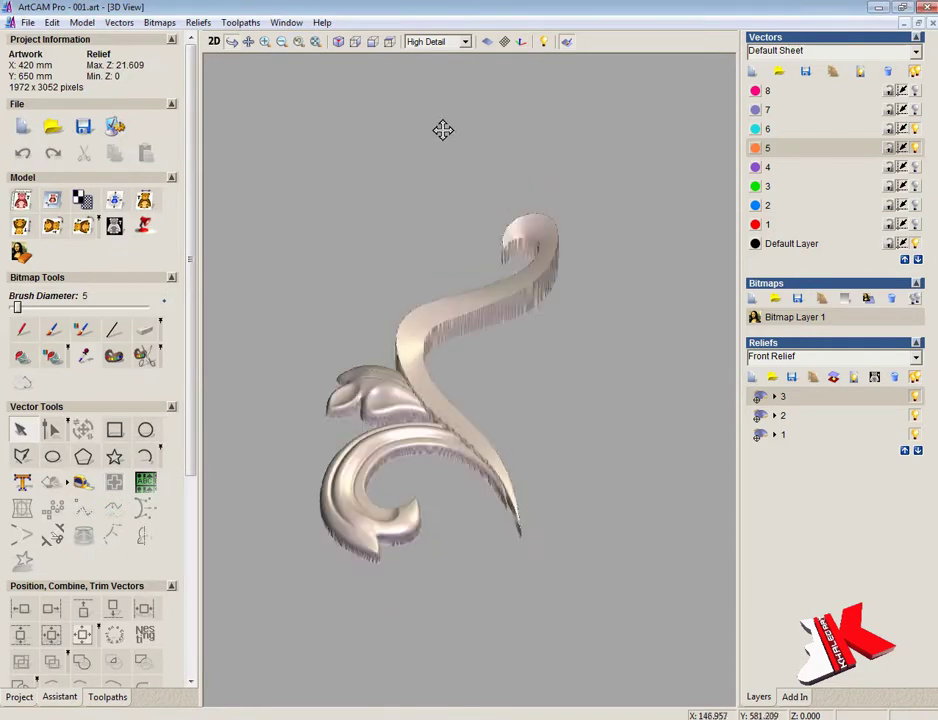
pyautogui.moveTo(597, 458); pyautogui.dragTo(690, 446)
# - Hide relief layers 3, 2 and 1 and create a new relief layer named 4
pyautogui.click(917, 399)
pyautogui.click(916, 417)
pyautogui.click(916, 436)
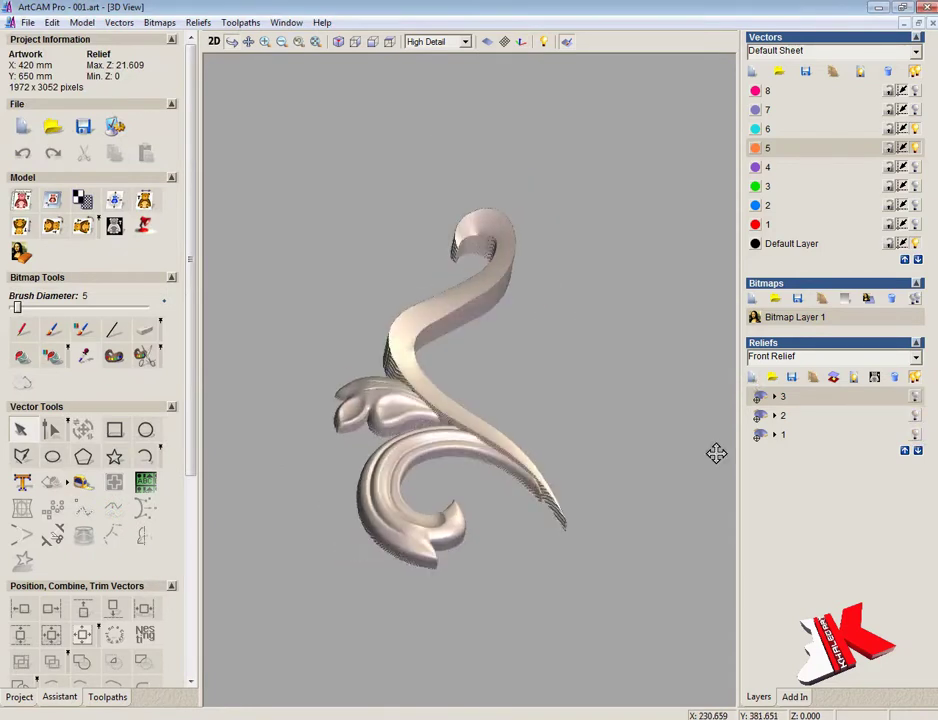
pyautogui.click(752, 378)
pyautogui.doubleClick(808, 402)
pyautogui.write('4')
pyautogui.press('Return')
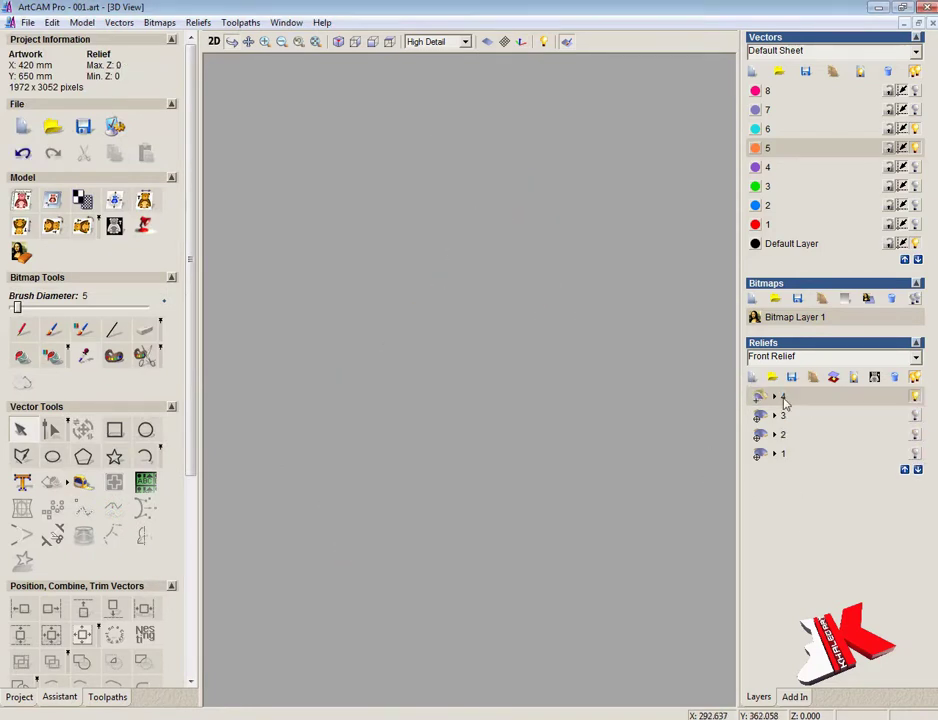
# - Display only vector layer 3, the long curved leaf's vectors, in the 2D view
pyautogui.press('F2')
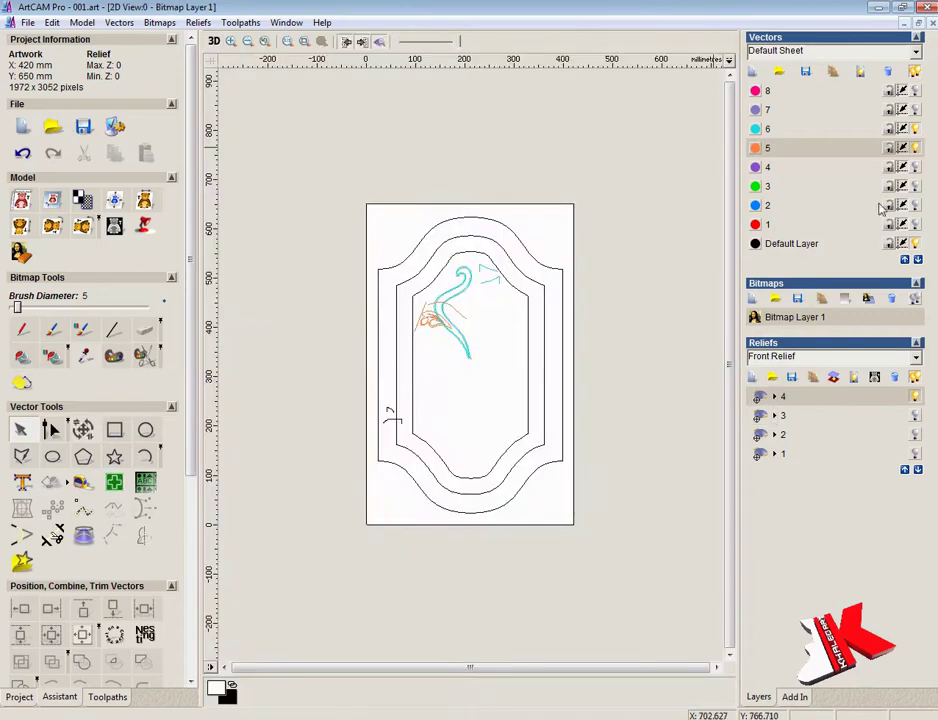
pyautogui.click(916, 132)
pyautogui.click(916, 245)
pyautogui.click(916, 245)
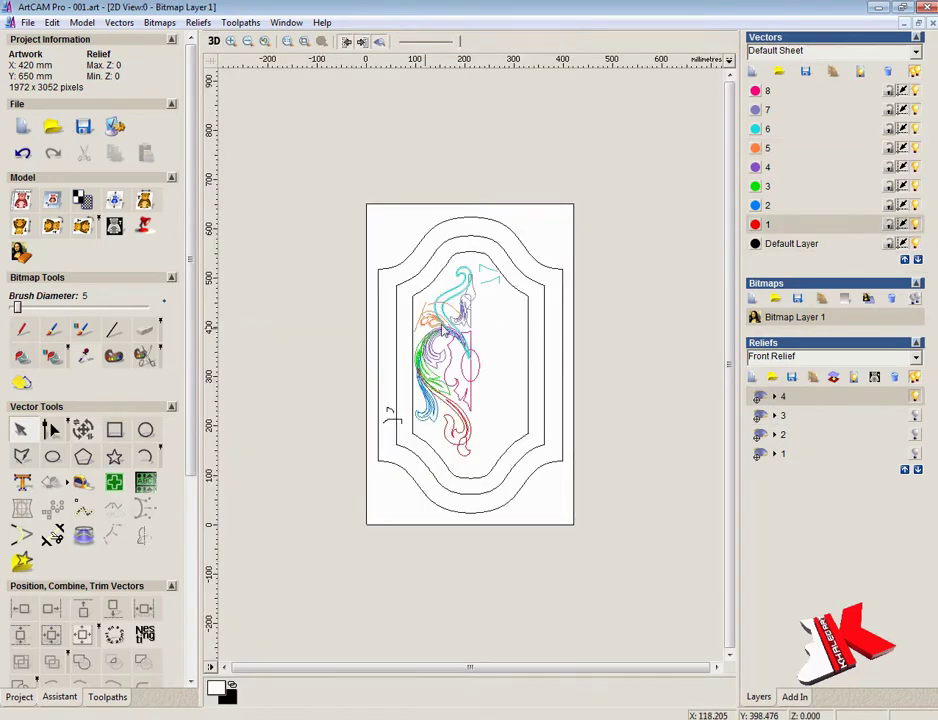
pyautogui.scroll(3, 434, 366)
pyautogui.scroll(2, 378, 336)
pyautogui.click(915, 186)
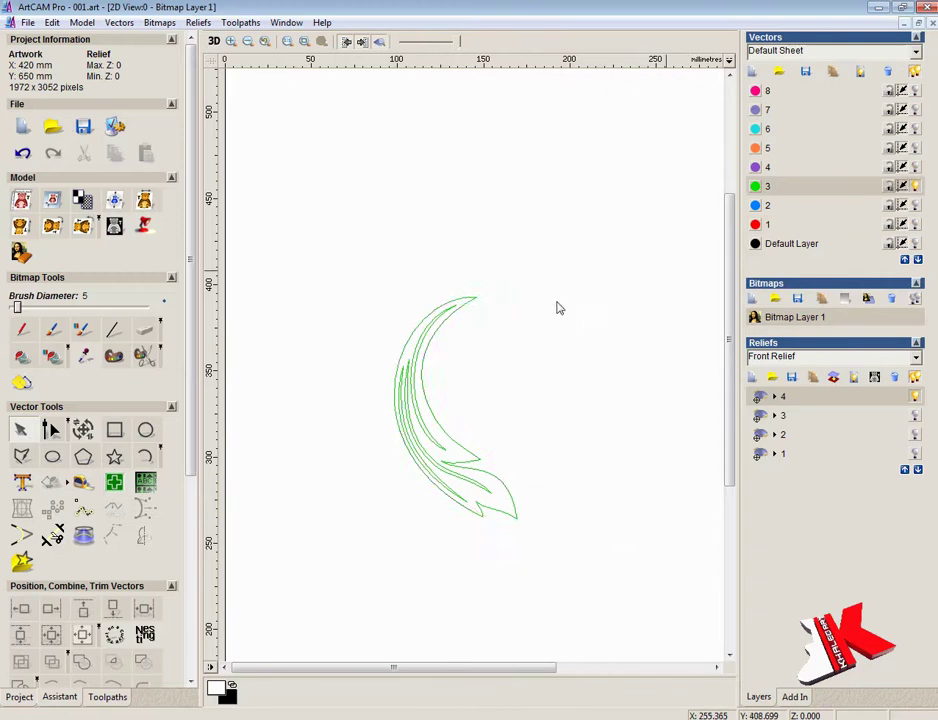
# - Add a round shape with a 29-degree angle and start height 4 to the curved leaf's outline on relief layer 4
pyautogui.click(485, 317)
pyautogui.doubleClick(516, 311)
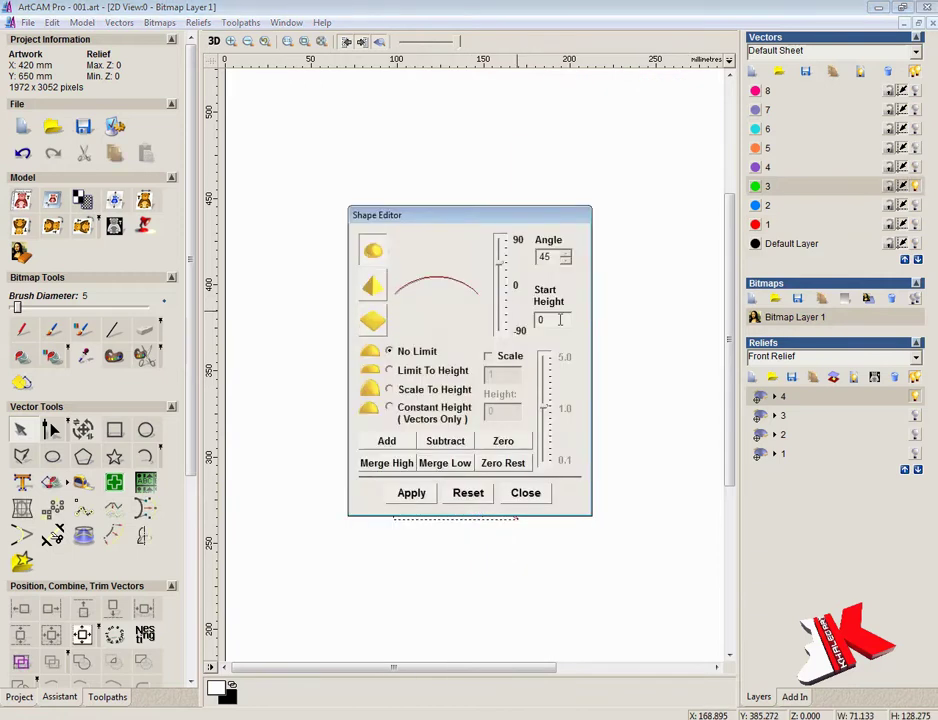
pyautogui.click(411, 492)
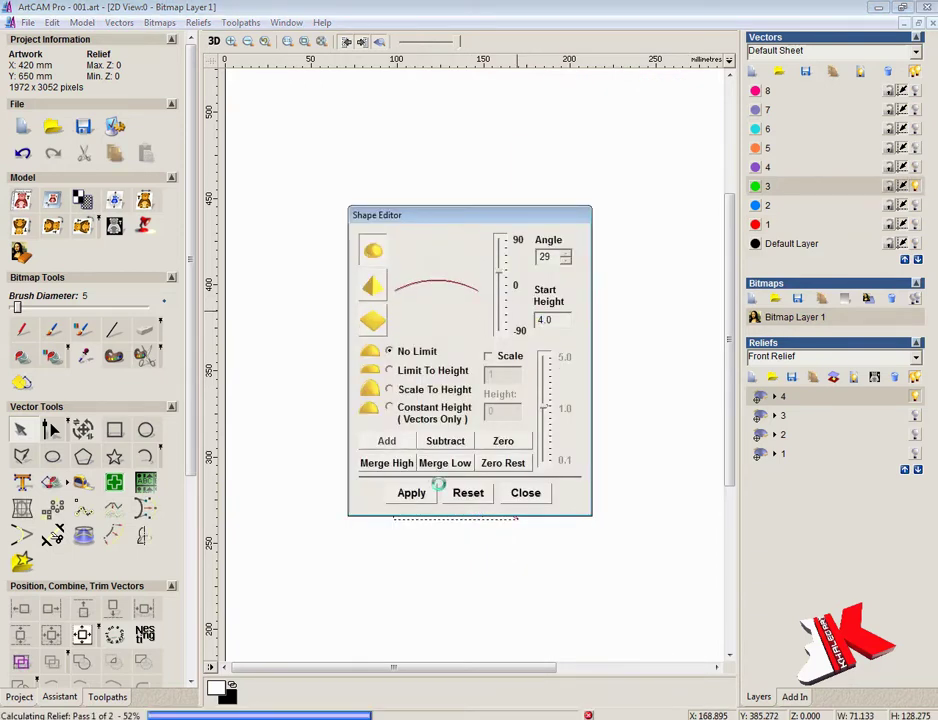
pyautogui.click(526, 493)
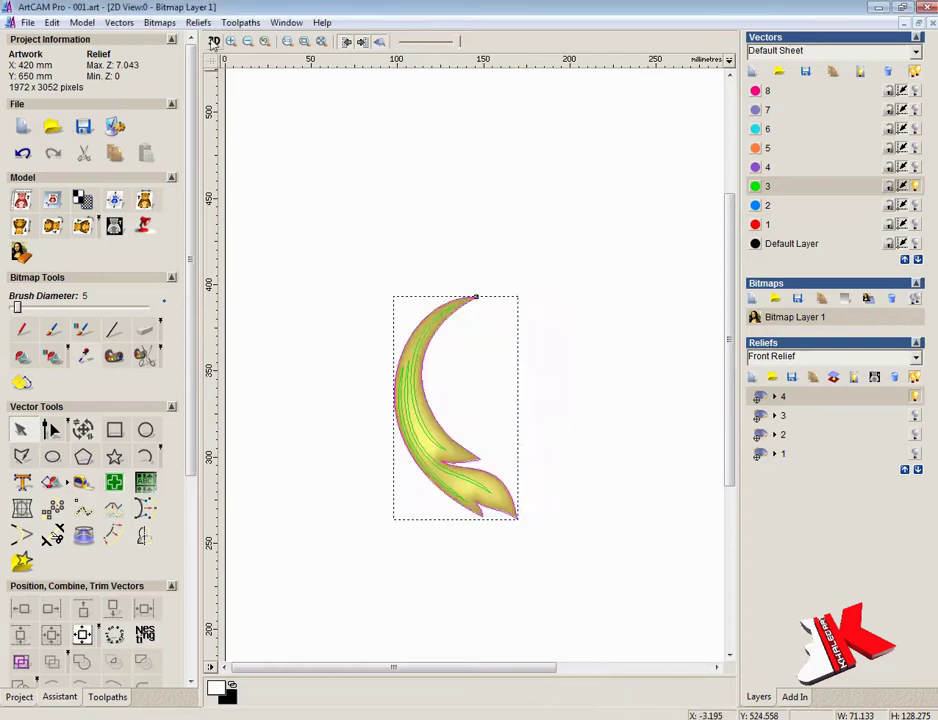
# - Add a second round shape with a 29-degree angle and start height 0 to the curved leaf's outline
pyautogui.press('F3')
pyautogui.moveTo(446, 419); pyautogui.dragTo(470, 470)
pyautogui.press('F2')
pyautogui.scroll(2, 483, 468)
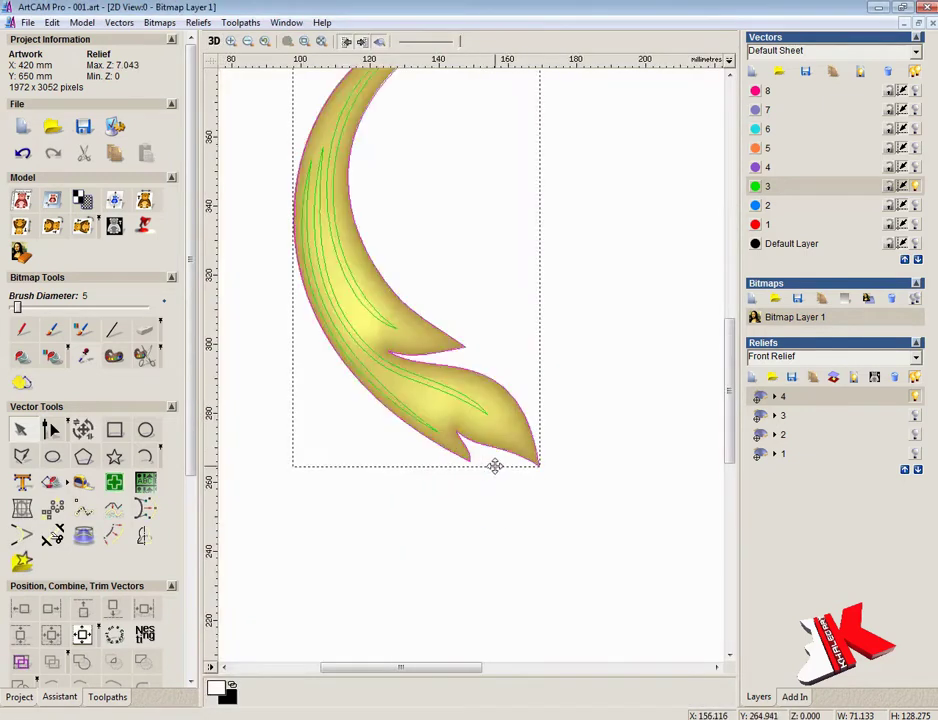
pyautogui.doubleClick(495, 467)
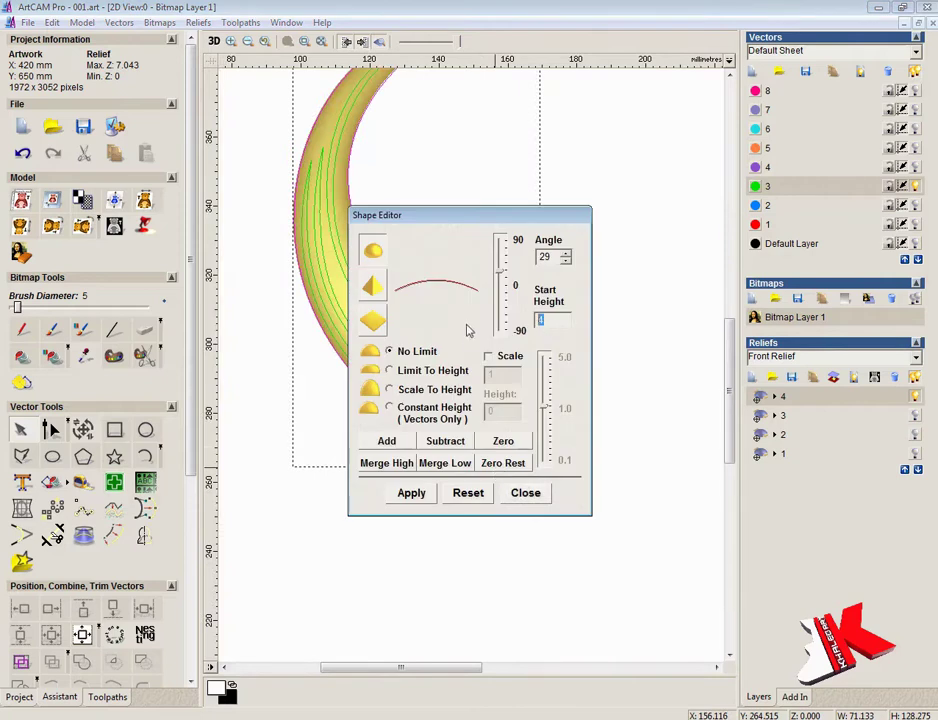
pyautogui.click(391, 443)
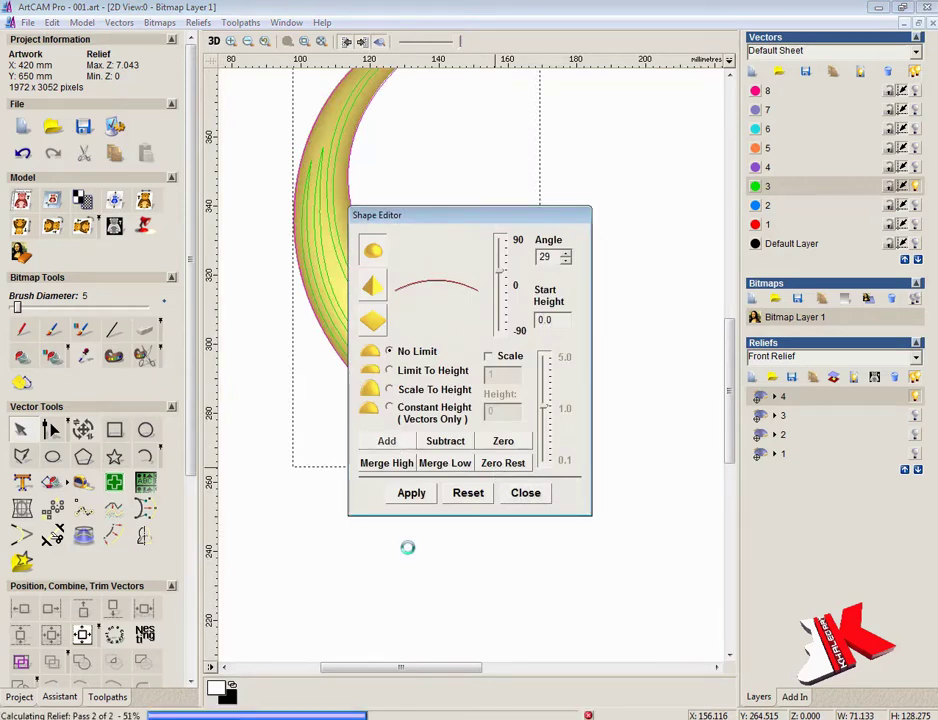
# - Show the 2D and 3D views together and examine the curved leaf's relief from an angle
pyautogui.click(535, 500)
pyautogui.click(324, 22)
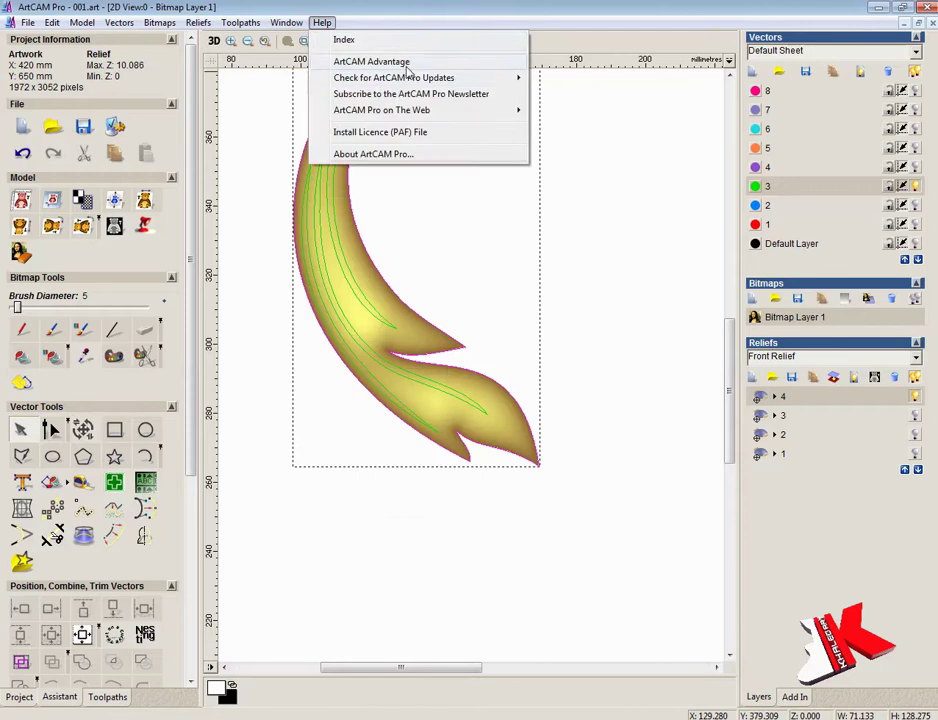
pyautogui.click(330, 70)
pyautogui.scroll(5, 488, 548)
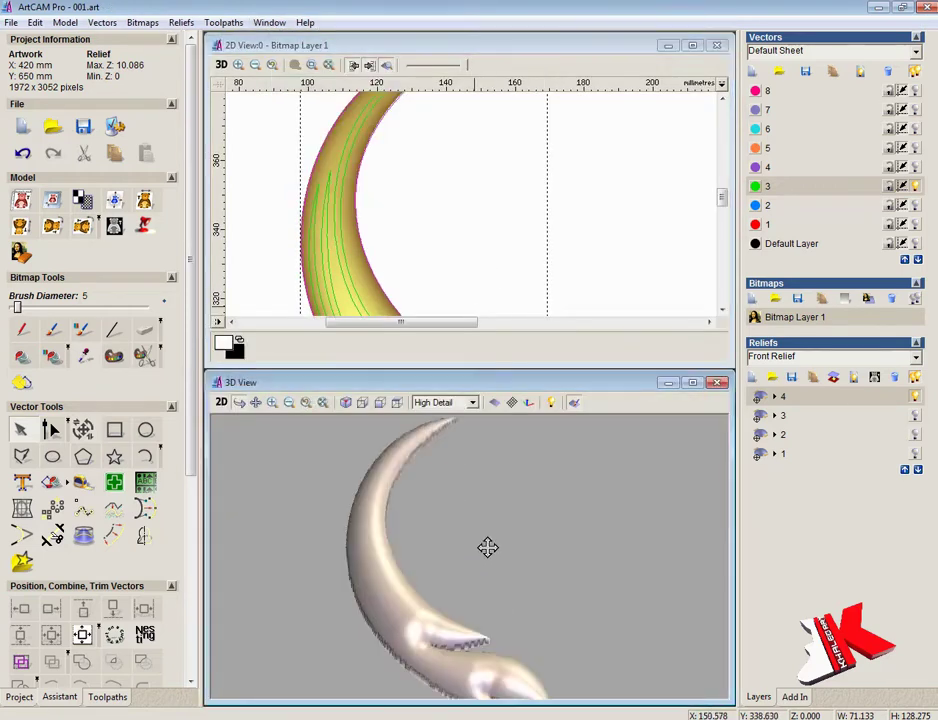
pyautogui.moveTo(488, 547); pyautogui.dragTo(498, 508, button='middle')
pyautogui.moveTo(523, 614); pyautogui.dragTo(622, 547)
pyautogui.moveTo(506, 550); pyautogui.dragTo(470, 580)
pyautogui.scroll(-1, 425, 174)
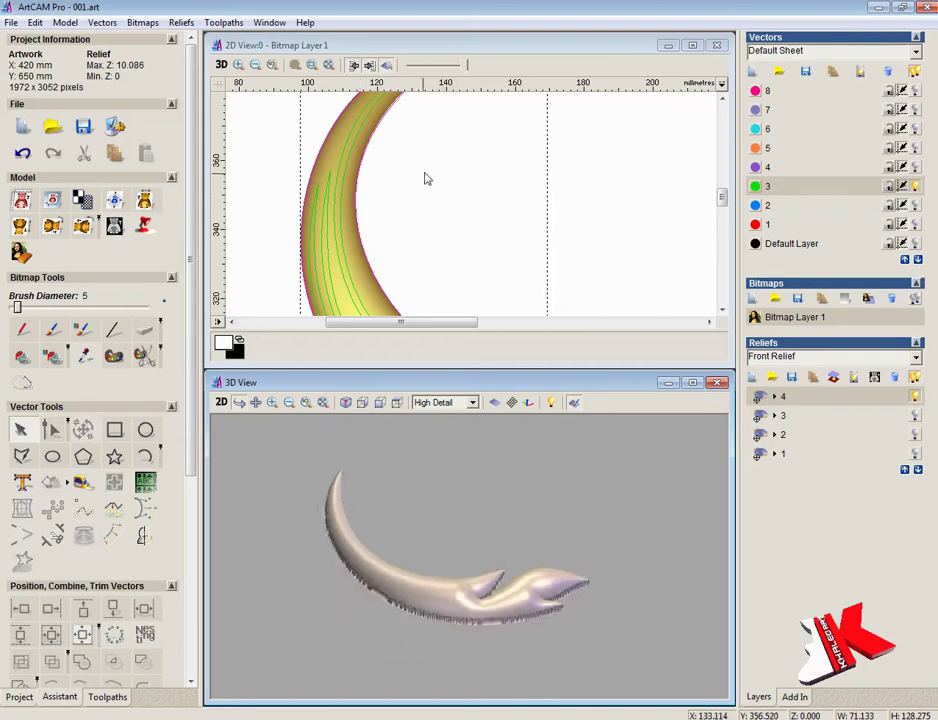
# - Add a triangular shape with a -60-degree angle and start height 0 to the curved leaf's inner vein vectors
pyautogui.click(425, 174)
pyautogui.scroll(1, 475, 563)
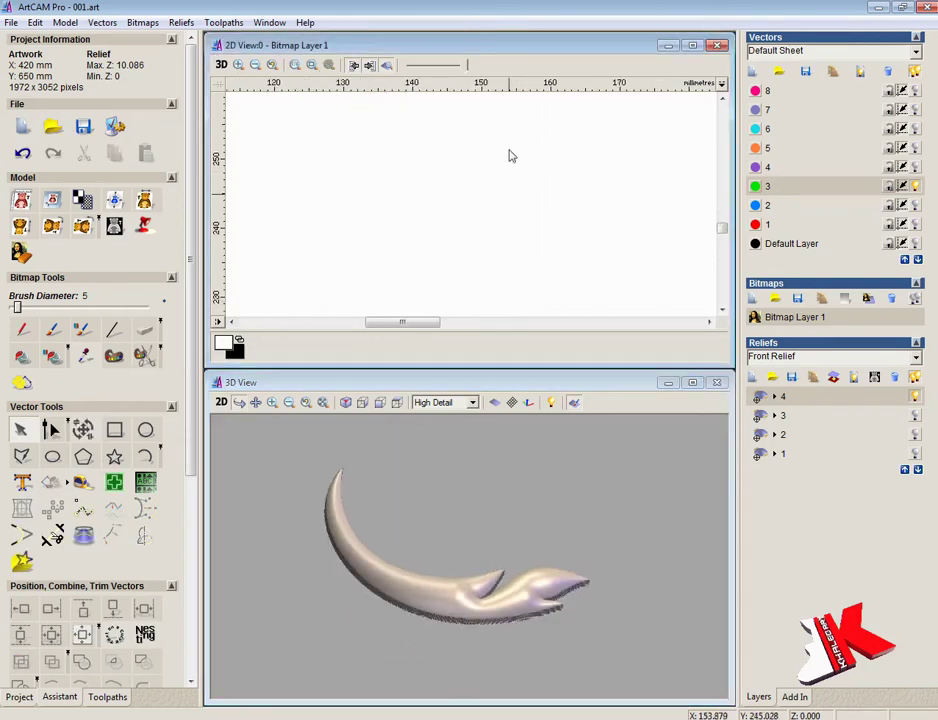
pyautogui.click(271, 64)
pyautogui.click(446, 243)
pyautogui.click(492, 282)
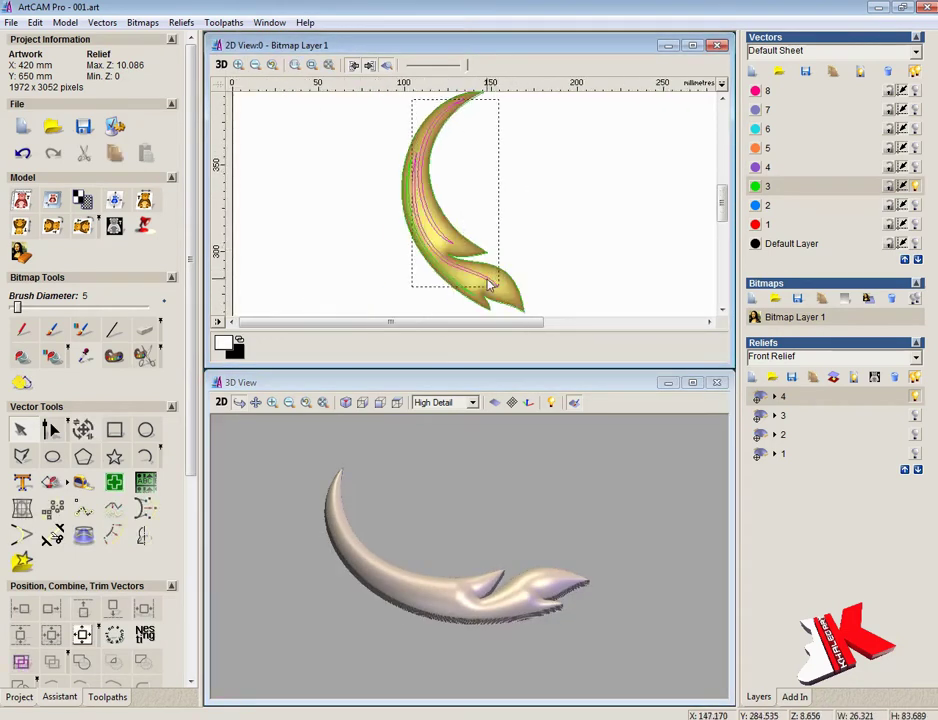
pyautogui.doubleClick(499, 214)
pyautogui.click(373, 287)
pyautogui.moveTo(502, 262); pyautogui.dragTo(503, 320)
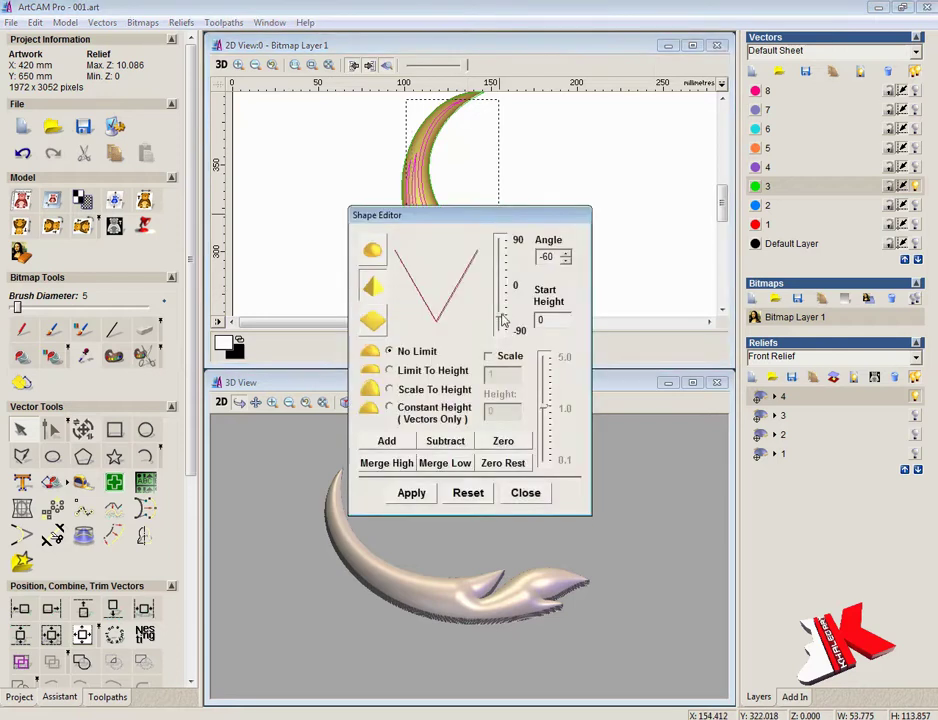
pyautogui.click(409, 444)
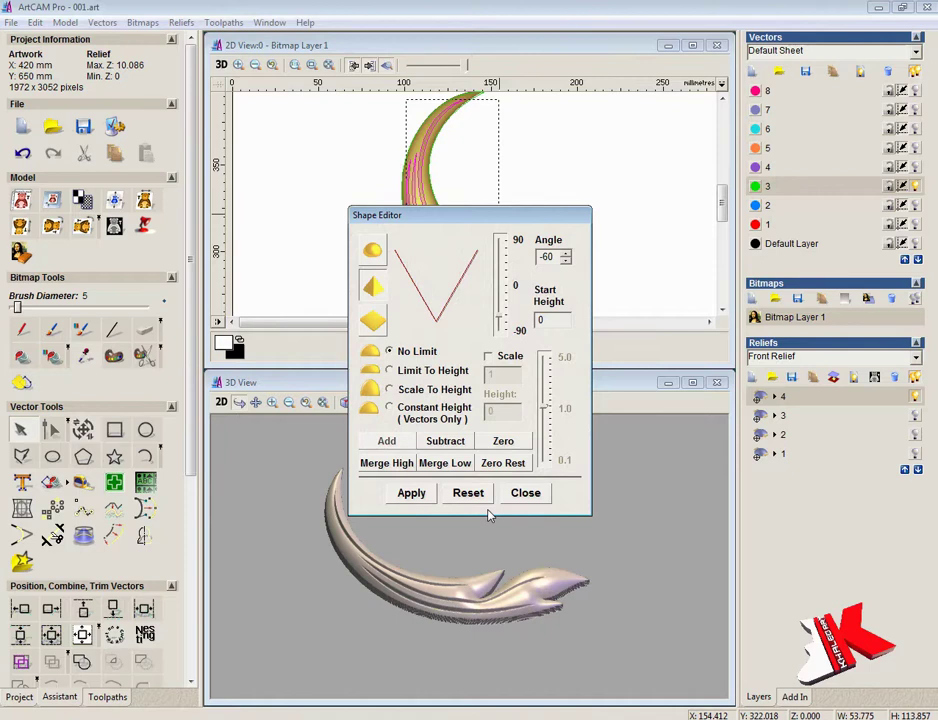
pyautogui.click(525, 492)
# - Smooth the curved leaf along its whole length with Interactive Sculpting, using a brush about 67 in diameter at 14% strength
pyautogui.click(692, 381)
pyautogui.moveTo(488, 404); pyautogui.dragTo(290, 428)
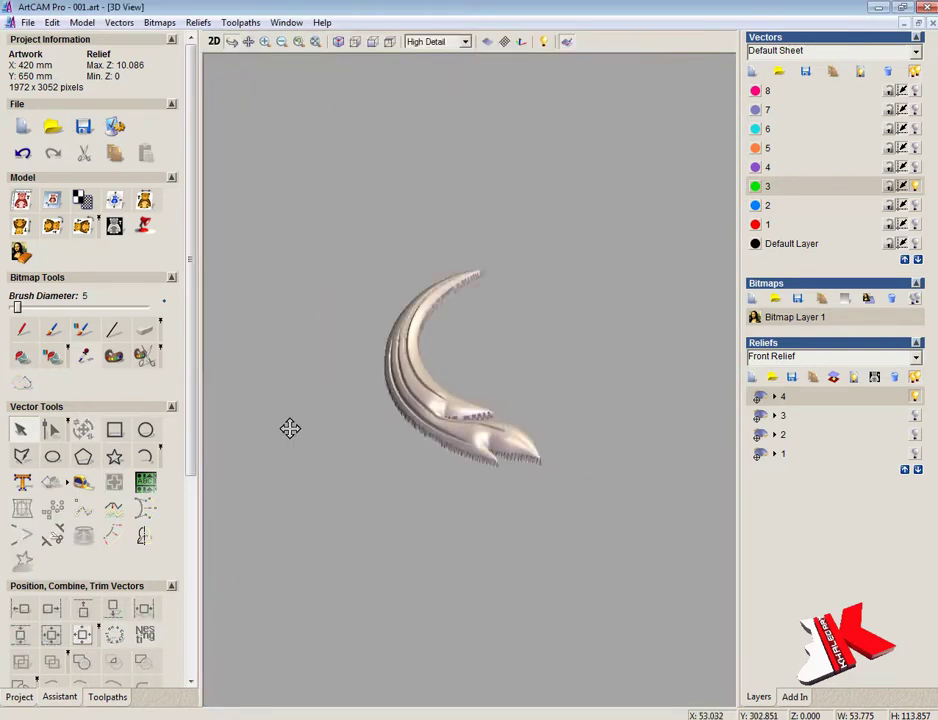
pyautogui.click(389, 42)
pyautogui.moveTo(505, 427); pyautogui.dragTo(430, 318, button='right')
pyautogui.moveTo(430, 318); pyautogui.dragTo(716, 323, button='middle')
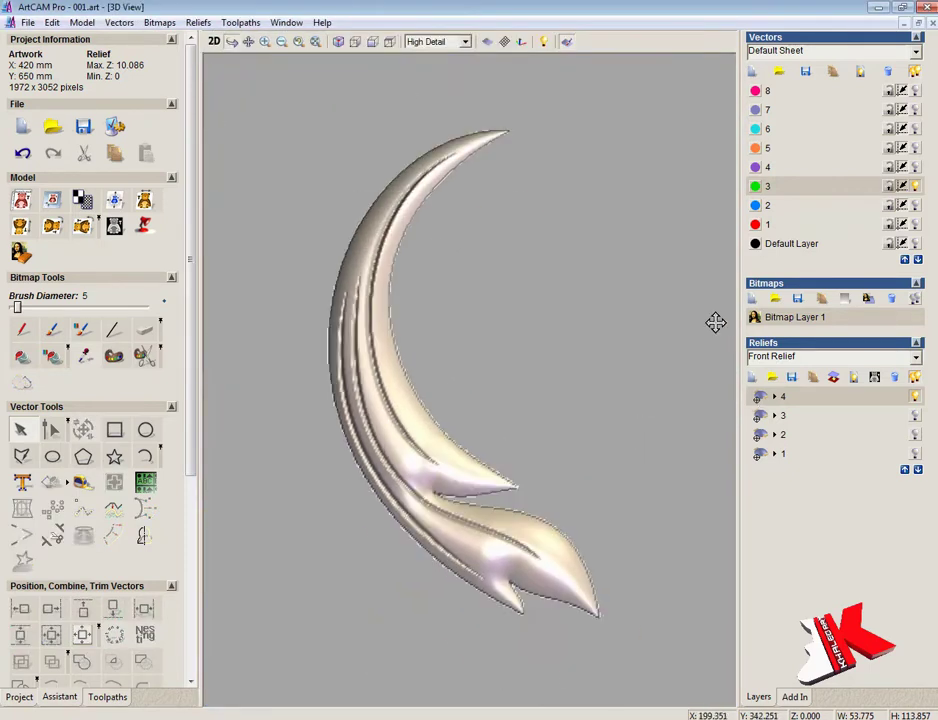
pyautogui.scroll(-3, 16, 620)
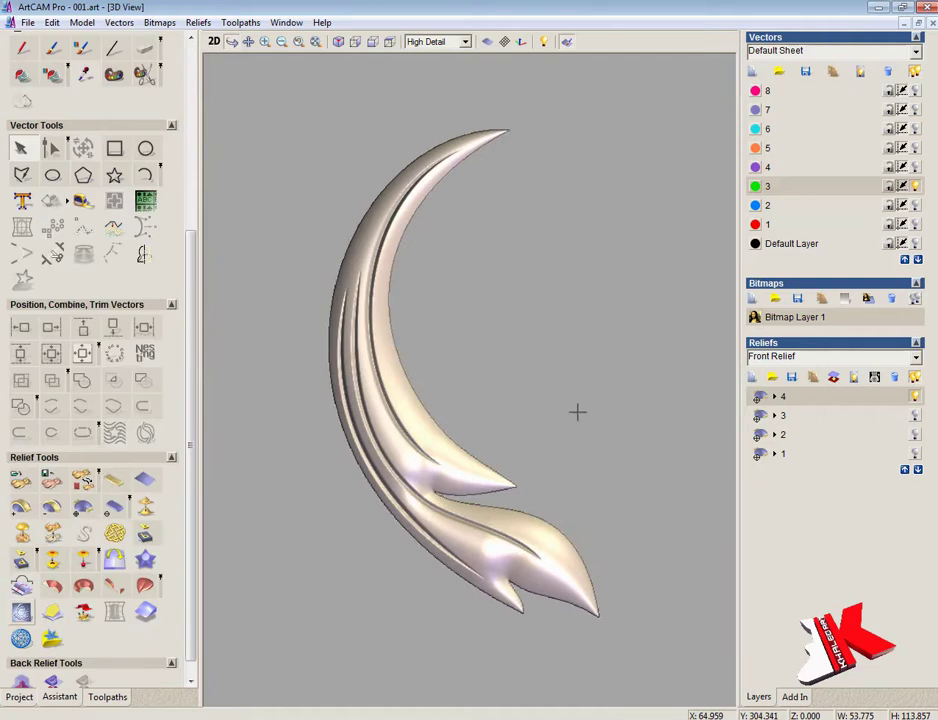
pyautogui.click(21, 612)
pyautogui.moveTo(65, 203); pyautogui.dragTo(116, 204)
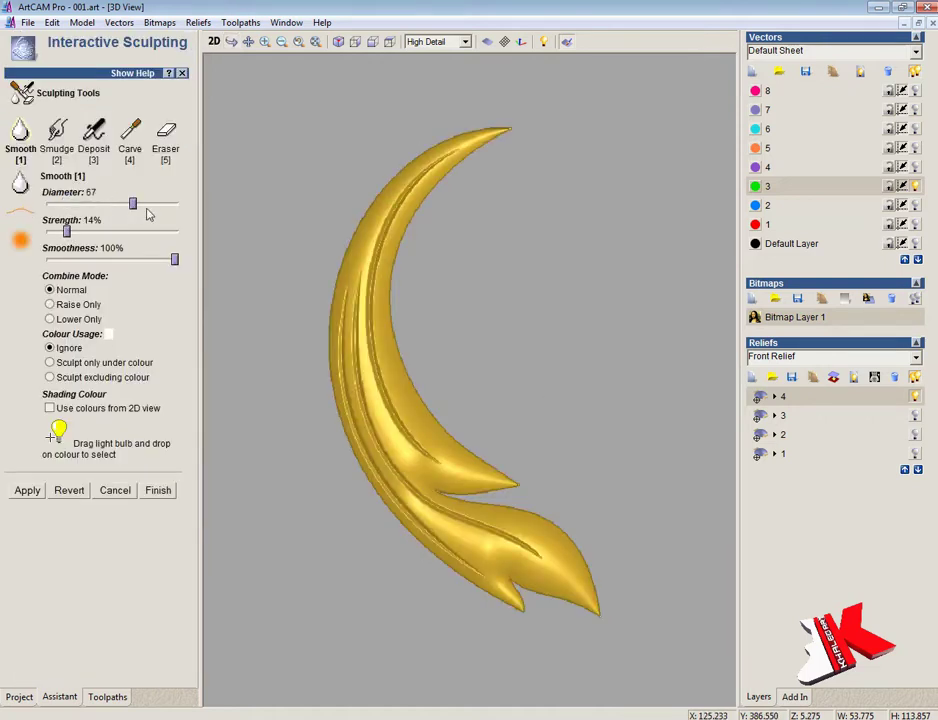
pyautogui.moveTo(505, 130)
pyautogui.mouseDown()
pyautogui.moveTo(446, 157)
pyautogui.moveTo(373, 318)
pyautogui.moveTo(446, 551)
pyautogui.moveTo(570, 566)
pyautogui.moveTo(381, 318)
pyautogui.moveTo(362, 203)
pyautogui.moveTo(427, 460)
pyautogui.moveTo(463, 523)
pyautogui.moveTo(360, 287)
pyautogui.moveTo(383, 488)
pyautogui.moveTo(535, 621)
pyautogui.moveTo(565, 521)
pyautogui.moveTo(385, 341)
pyautogui.moveTo(482, 126)
pyautogui.moveTo(369, 497)
pyautogui.moveTo(510, 598)
pyautogui.mouseUp()
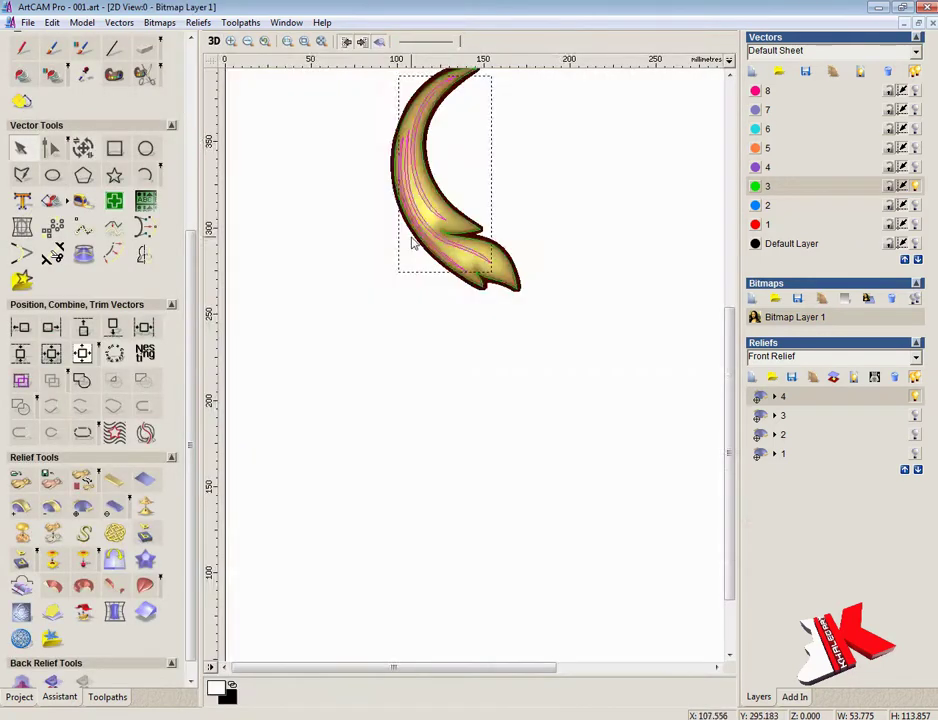
# - Try to zero the relief outside the leaf's vein vectors and undo that reset
pyautogui.doubleClick(463, 362)
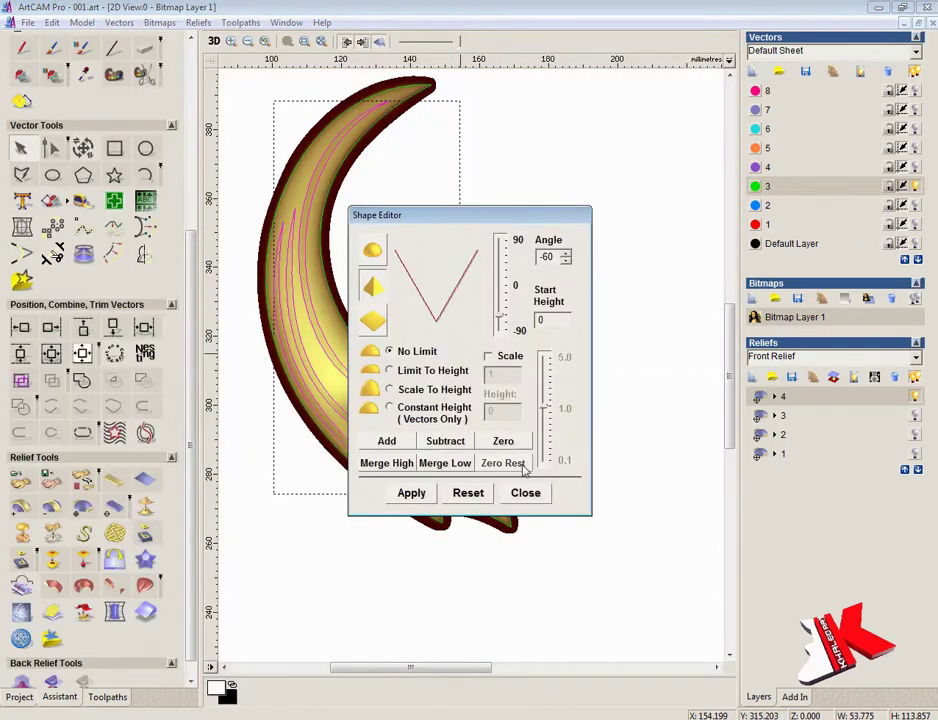
pyautogui.click(533, 498)
pyautogui.click(52, 22)
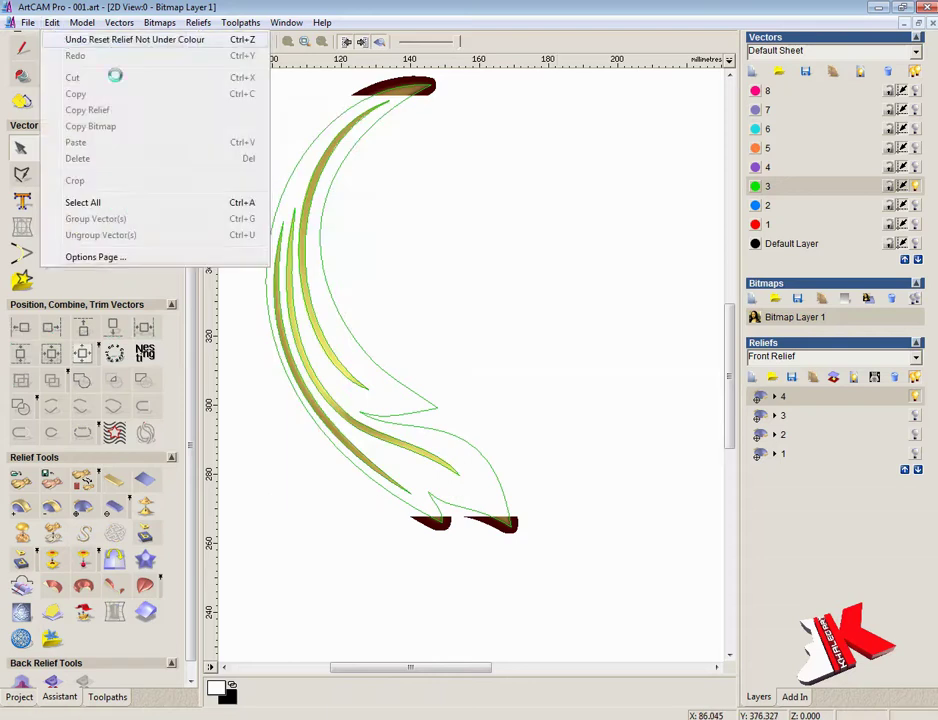
pyautogui.click(94, 38)
# - Zero all relief lying outside the curved leaf's outline
pyautogui.click(482, 456)
pyautogui.doubleClick(511, 413)
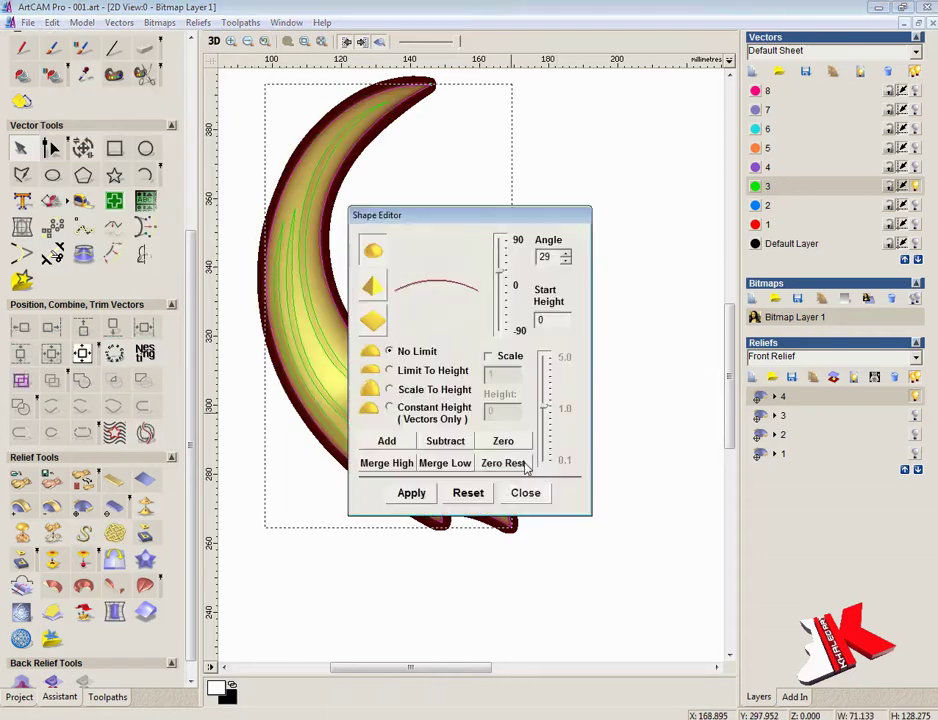
pyautogui.click(524, 494)
pyautogui.press('F3')
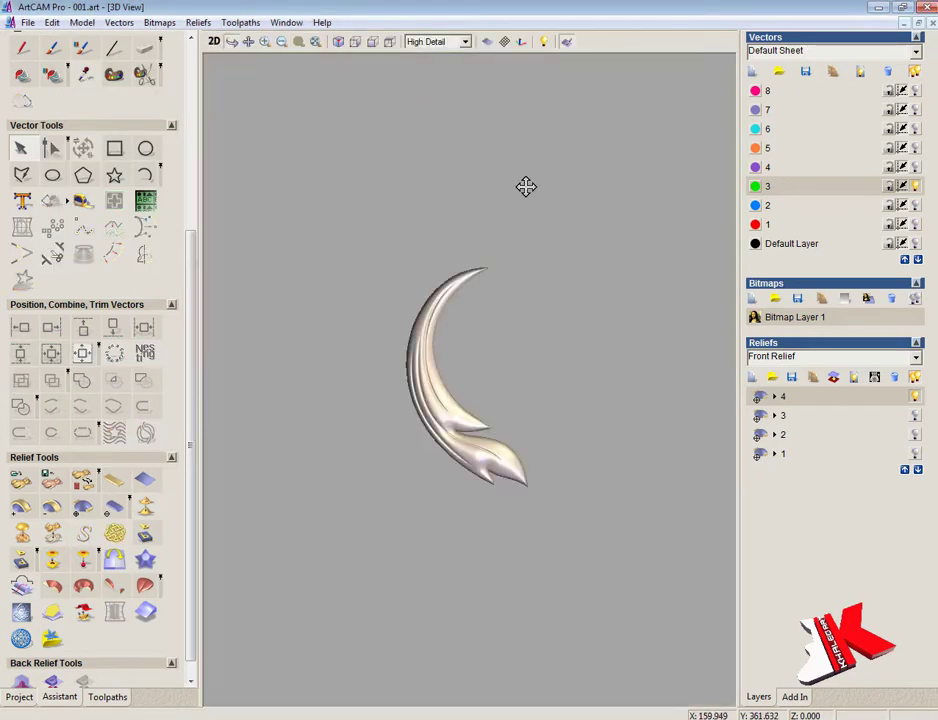
# - Display all relief layers together and scale the whole of relief layer 4 to a height of 10 mm
pyautogui.moveTo(526, 187); pyautogui.dragTo(556, 125)
pyautogui.moveTo(567, 454); pyautogui.dragTo(385, 565)
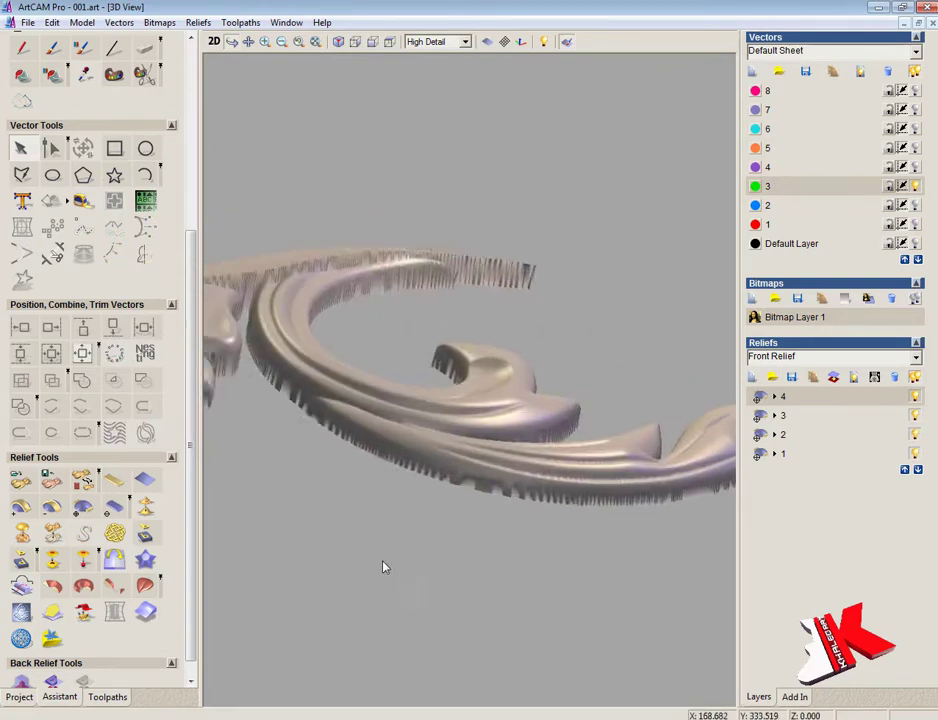
pyautogui.click(390, 42)
pyautogui.scroll(4, 498, 385)
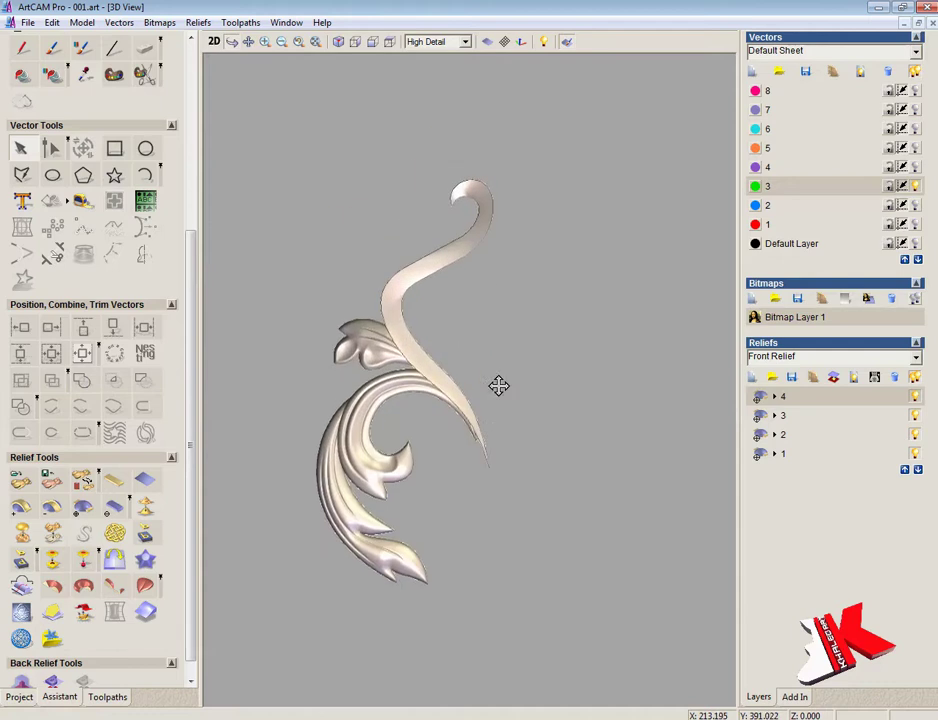
pyautogui.moveTo(685, 404); pyautogui.dragTo(584, 381)
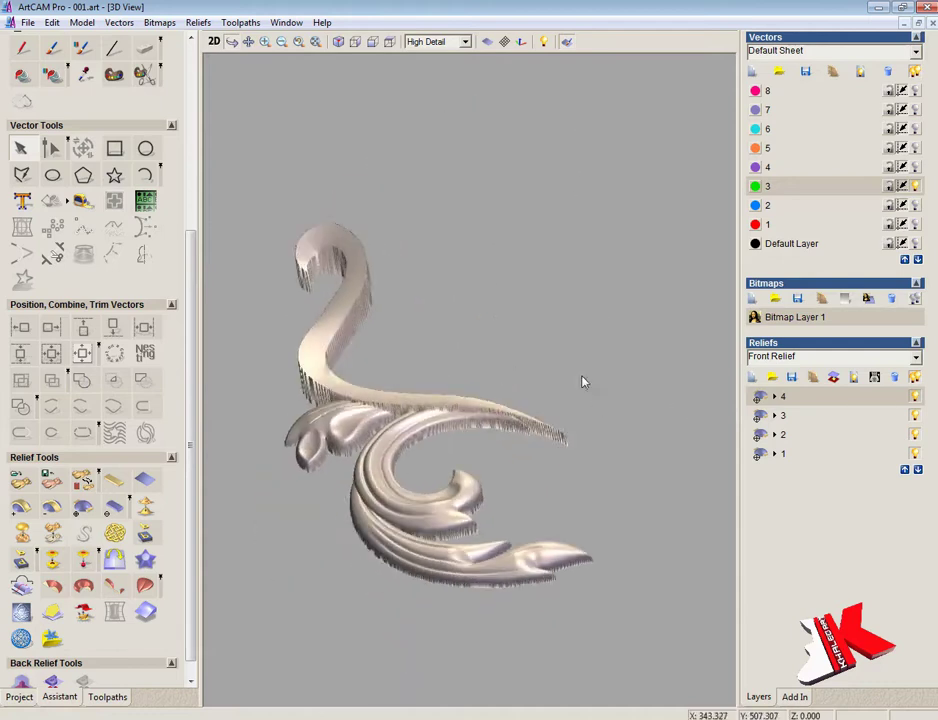
pyautogui.click(52, 533)
pyautogui.write('10')
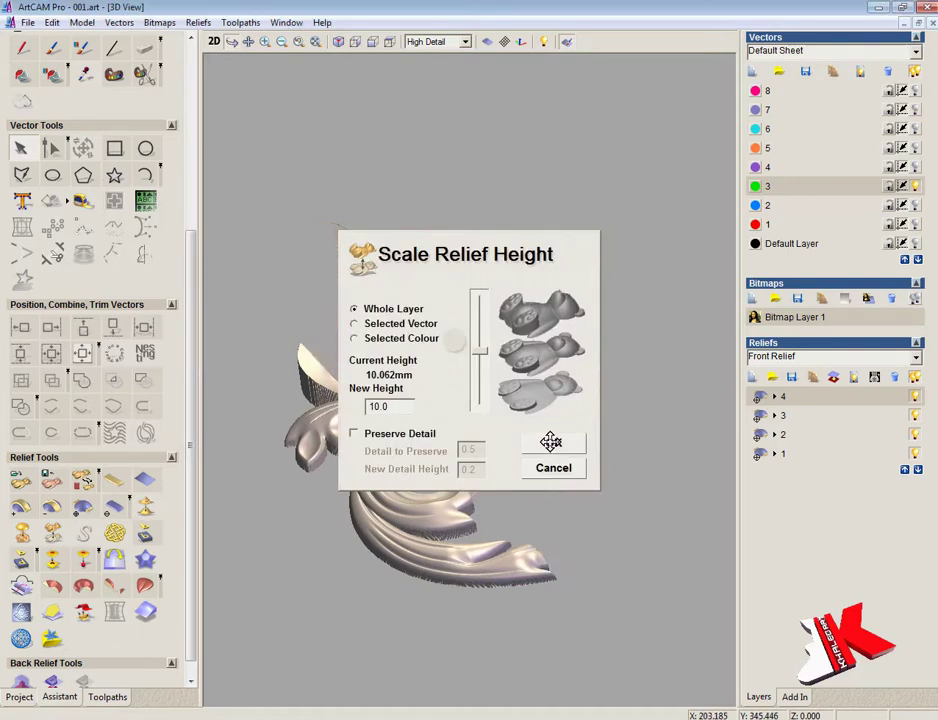
pyautogui.click(553, 445)
# - Check the heights of relief layers 3 and 2 and examine the combined relief from above
pyautogui.click(55, 533)
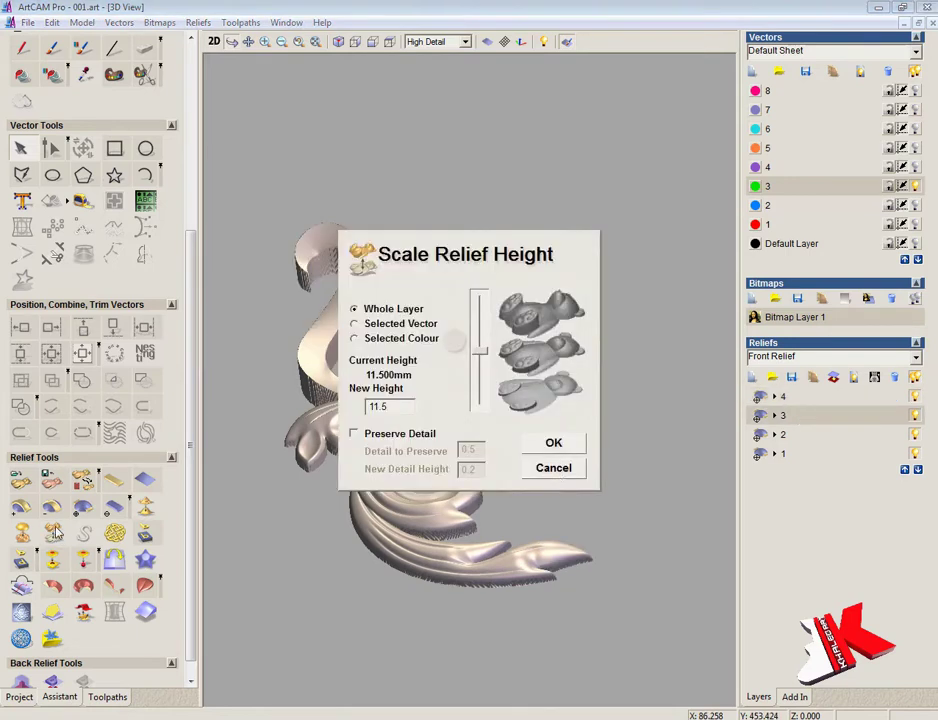
pyautogui.click(560, 467)
pyautogui.click(802, 436)
pyautogui.click(54, 533)
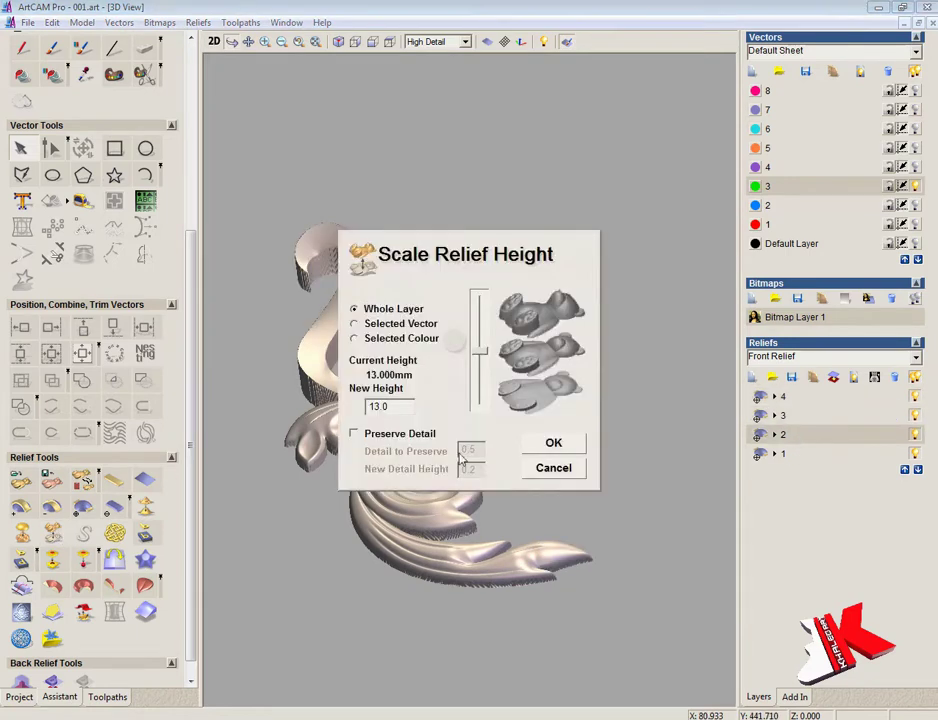
pyautogui.click(557, 443)
pyautogui.click(389, 44)
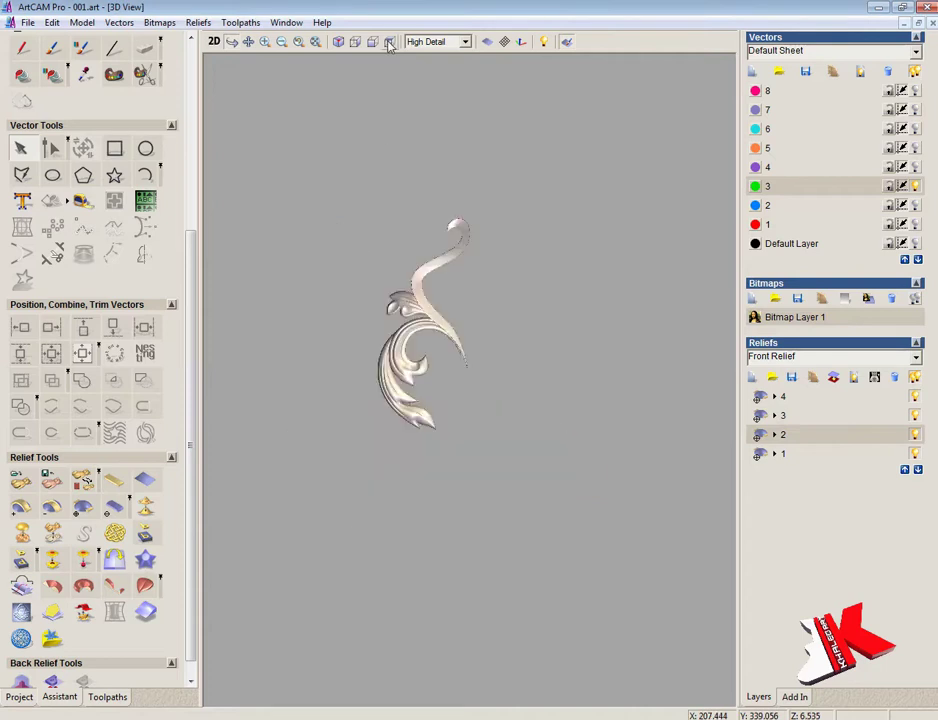
pyautogui.scroll(5, 427, 190)
pyautogui.moveTo(427, 190); pyautogui.dragTo(509, 377, button='middle')
pyautogui.scroll(-2, 509, 380)
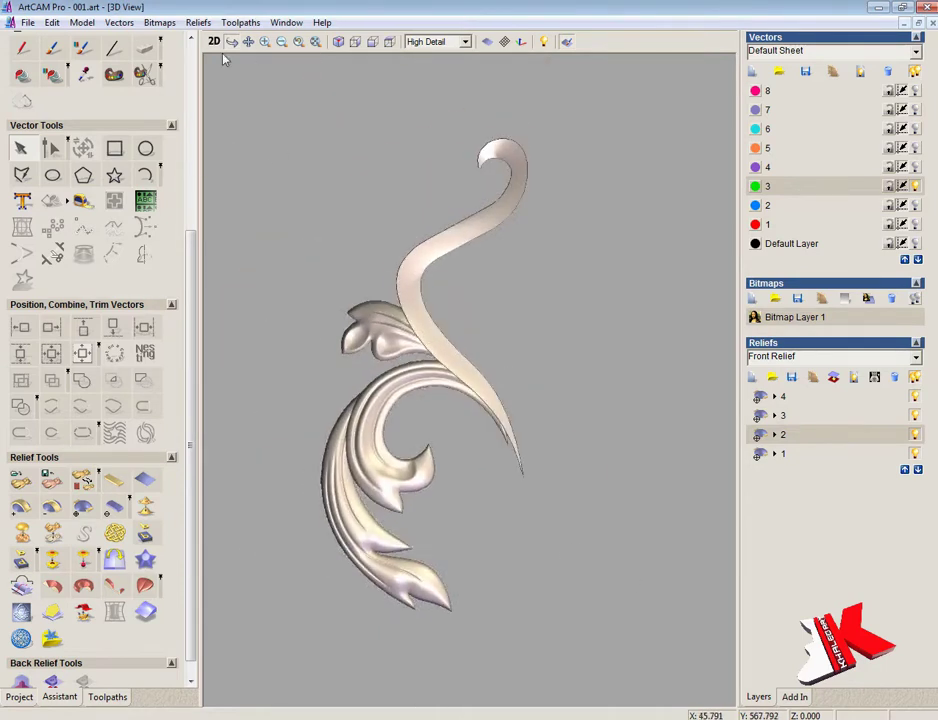
# - Display only vector layer 2, the lower S-shaped leaf's vectors, in the 2D view
pyautogui.click(214, 42)
pyautogui.scroll(-2, 645, 325)
pyautogui.click(915, 185)
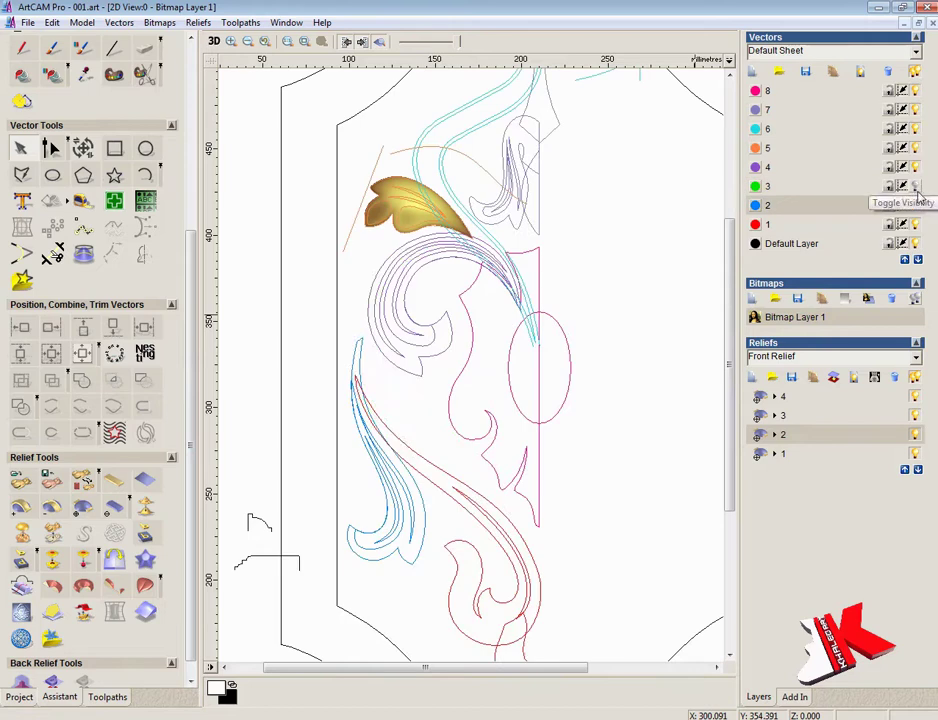
pyautogui.click(915, 186)
pyautogui.moveTo(730, 349); pyautogui.dragTo(730, 378)
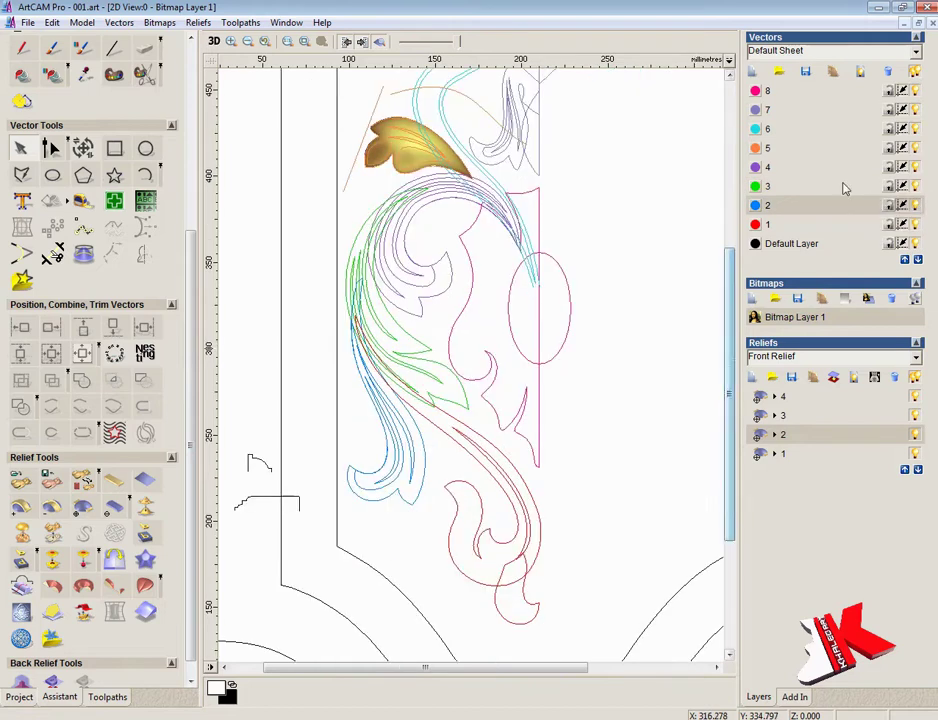
pyautogui.click(916, 205)
pyautogui.scroll(2, 362, 303)
pyautogui.scroll(-2, 570, 454)
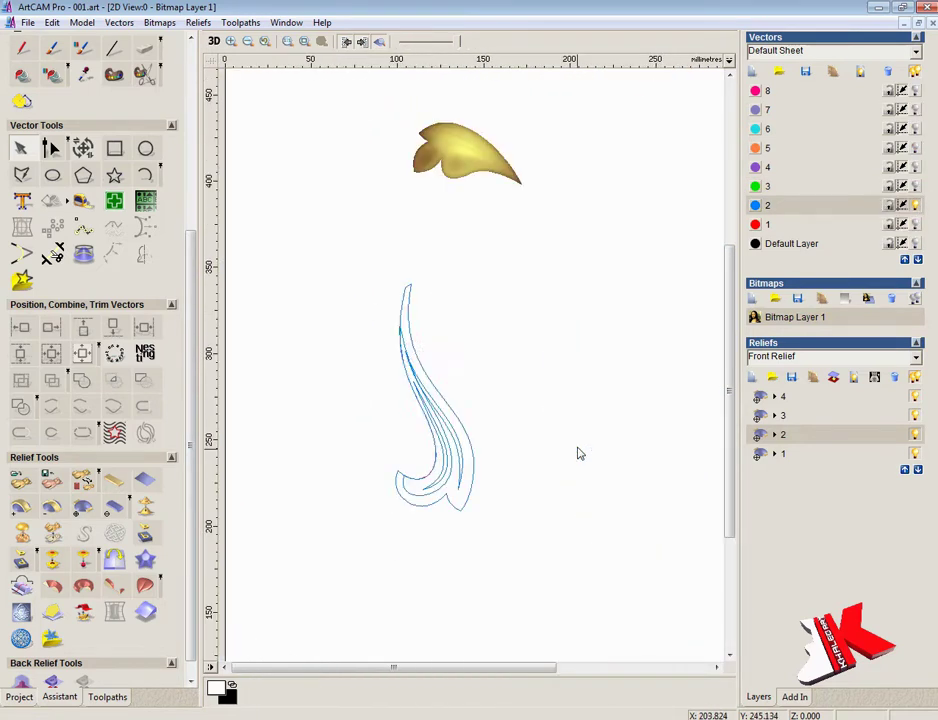
# - Select the S-shaped leaf's outline and create a new relief layer named 5
pyautogui.click(418, 361)
pyautogui.click(823, 397)
pyautogui.click(753, 377)
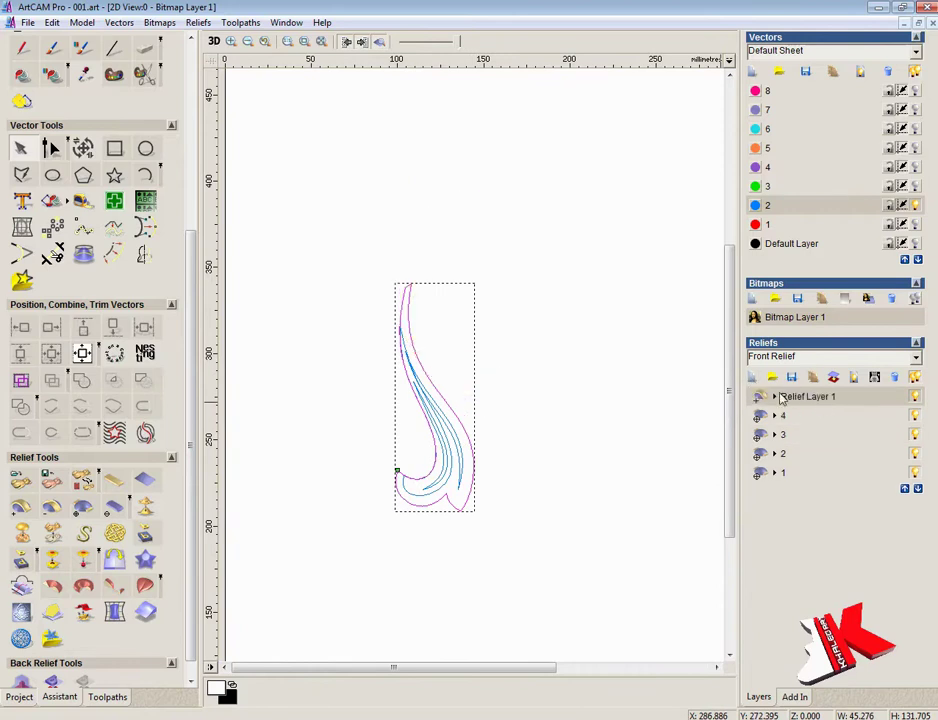
pyautogui.click(776, 396)
pyautogui.click(823, 397)
pyautogui.doubleClick(801, 398)
pyautogui.write('5')
pyautogui.press('Return')
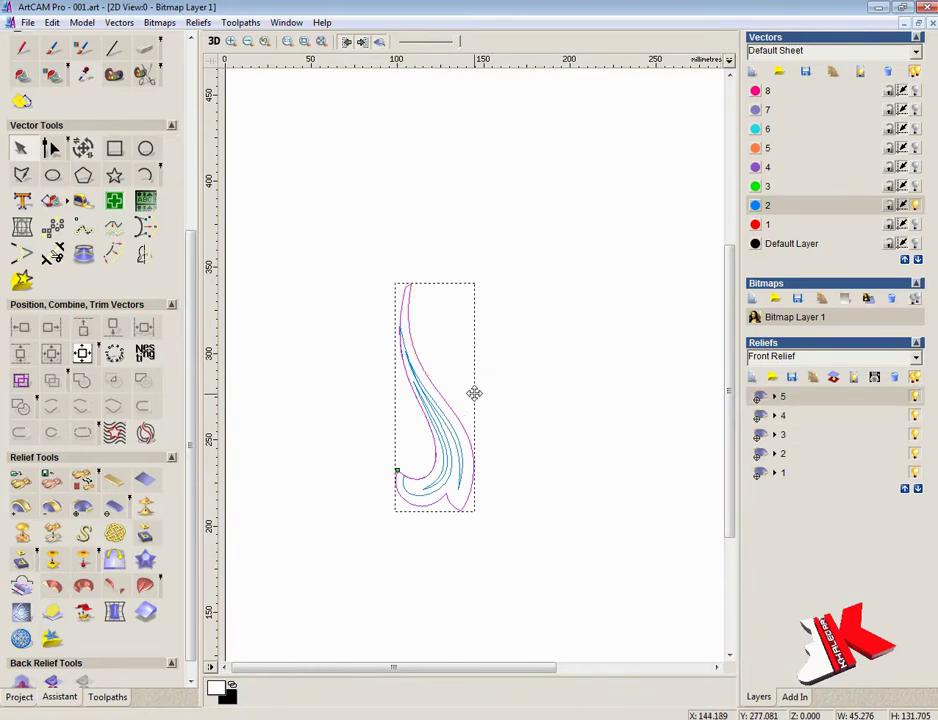
# - Add a round shape with a 45-degree angle and start height 5 to the S-shaped leaf's outline
pyautogui.doubleClick(474, 393)
pyautogui.click(387, 441)
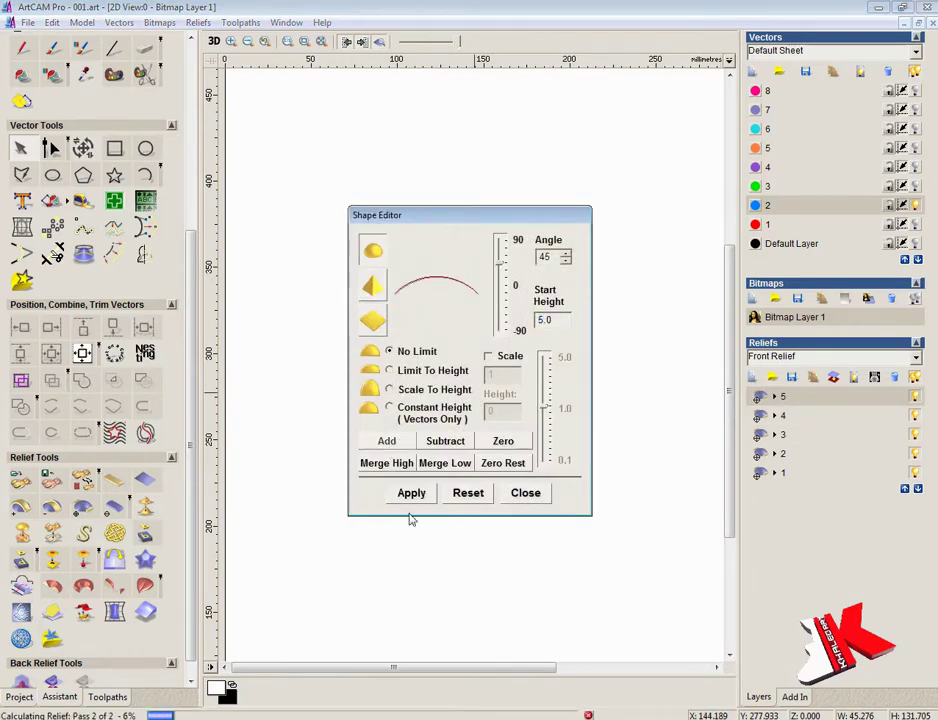
pyautogui.click(527, 494)
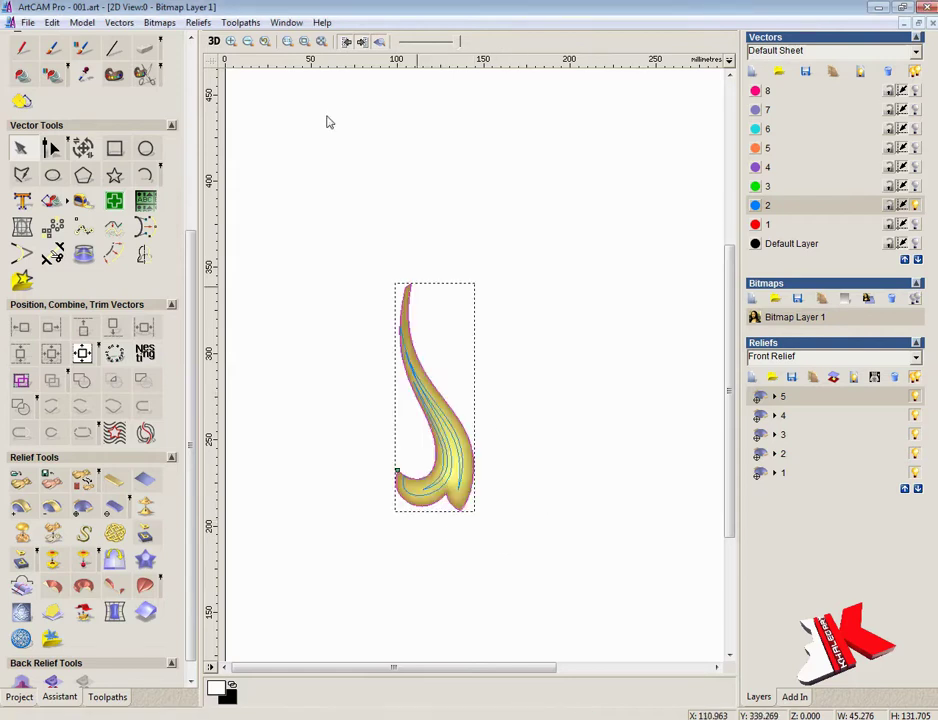
# - Scale the whole of relief layer 5 to a height of 8 mm
pyautogui.click(215, 41)
pyautogui.moveTo(513, 398); pyautogui.dragTo(570, 279, button='right')
pyautogui.moveTo(570, 279); pyautogui.dragTo(401, 371)
pyautogui.click(54, 538)
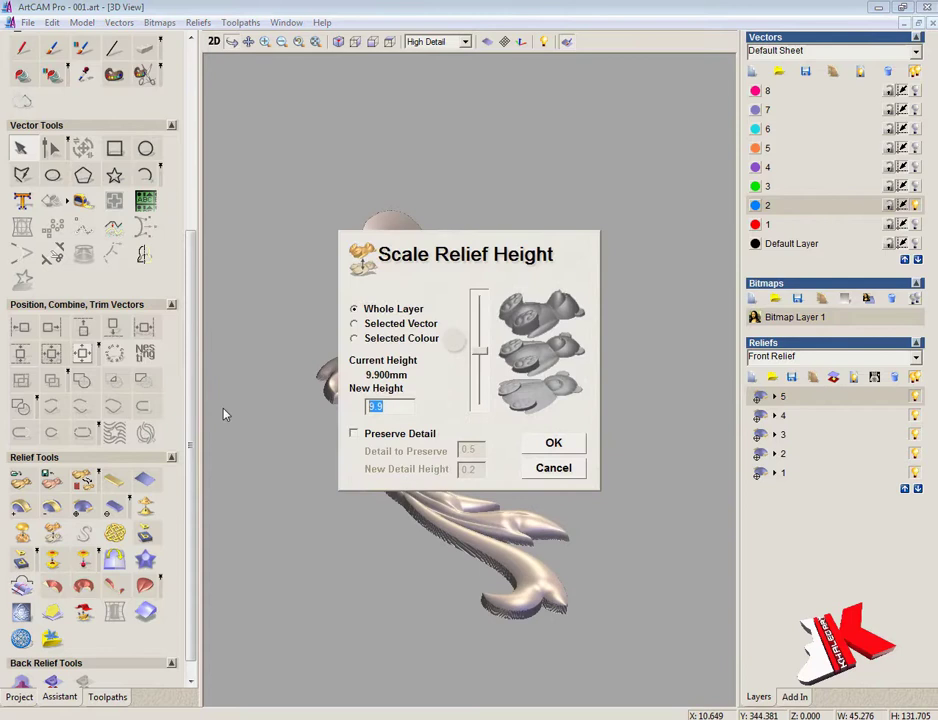
pyautogui.write('8.0')
pyautogui.press('Return')
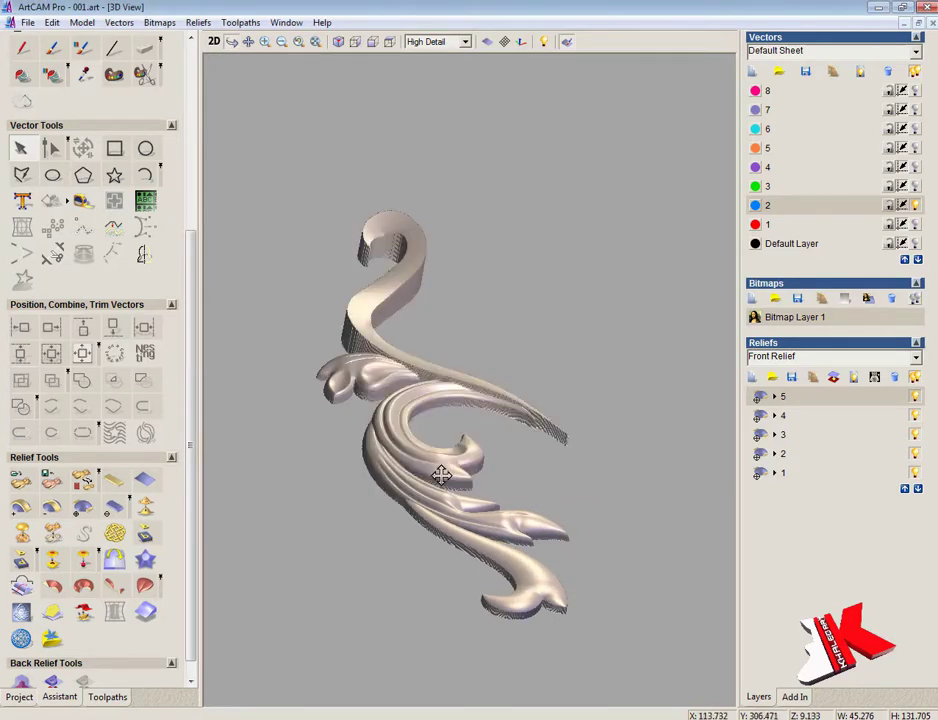
# - Add an angled plane to relief layer 5, rising from Z 0 at the S-shaped leaf's upper tip to Z 2 at its lower tip
pyautogui.scroll(5, 441, 476)
pyautogui.scroll(-4, 412, 465)
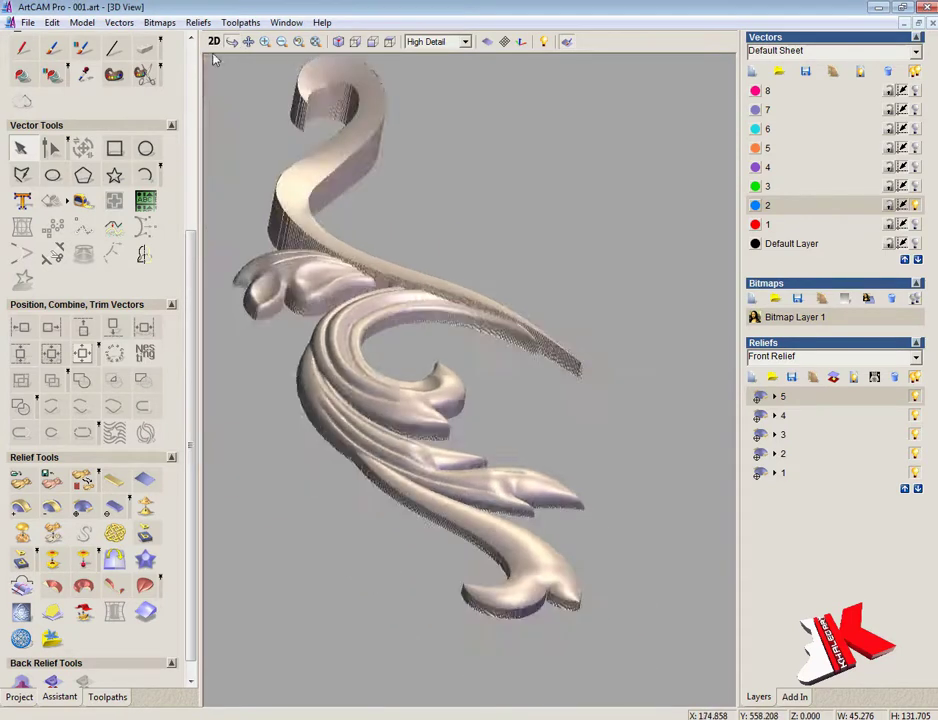
pyautogui.click(214, 43)
pyautogui.click(42, 610)
pyautogui.click(108, 210)
pyautogui.click(410, 282)
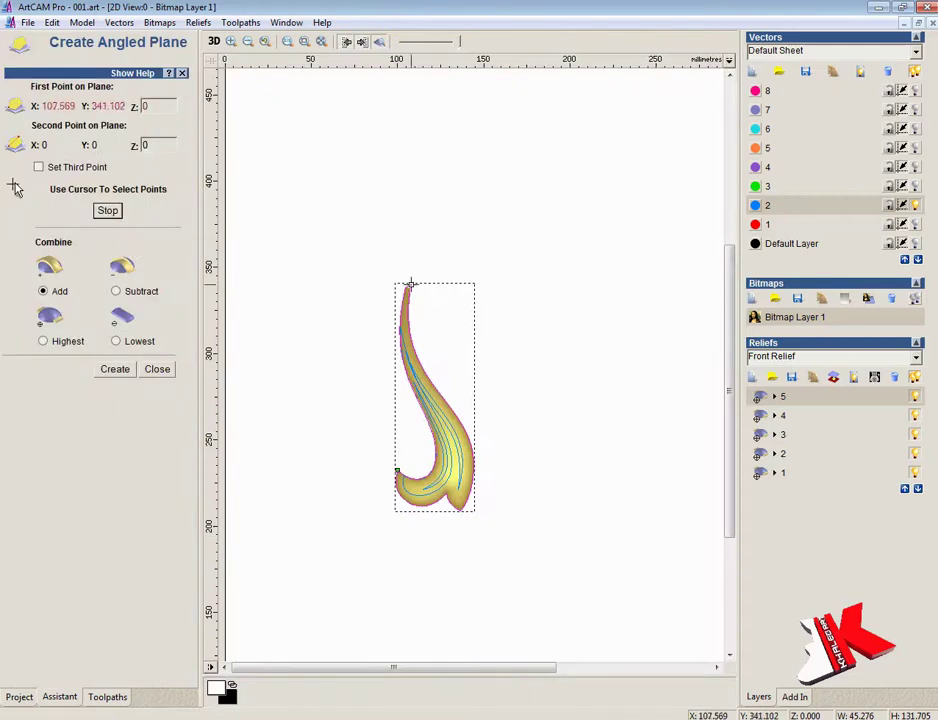
pyautogui.click(459, 510)
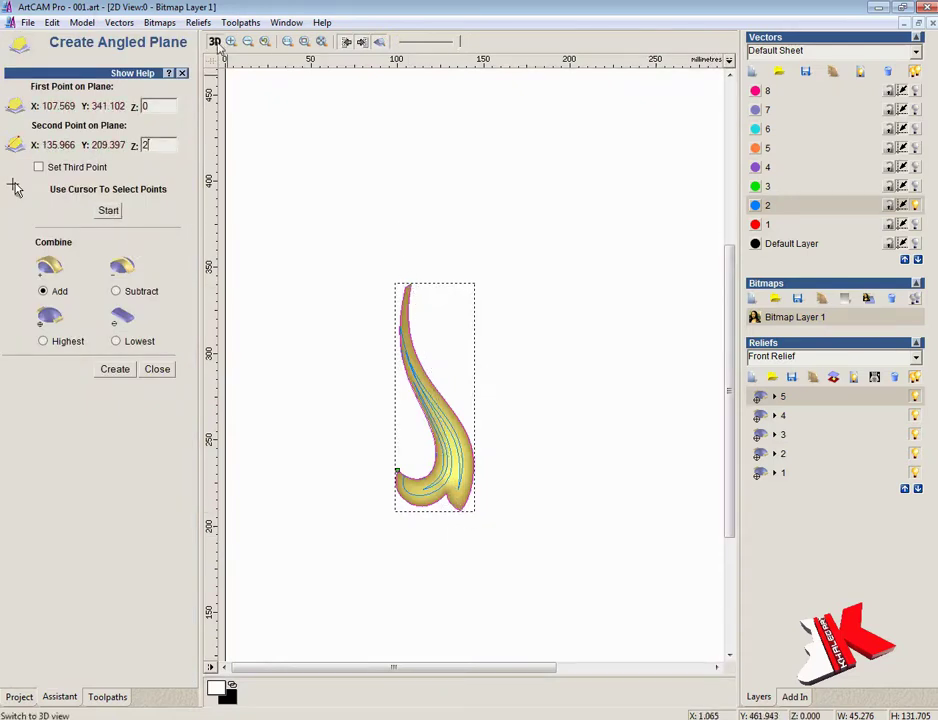
pyautogui.click(213, 41)
pyautogui.scroll(5, 441, 300)
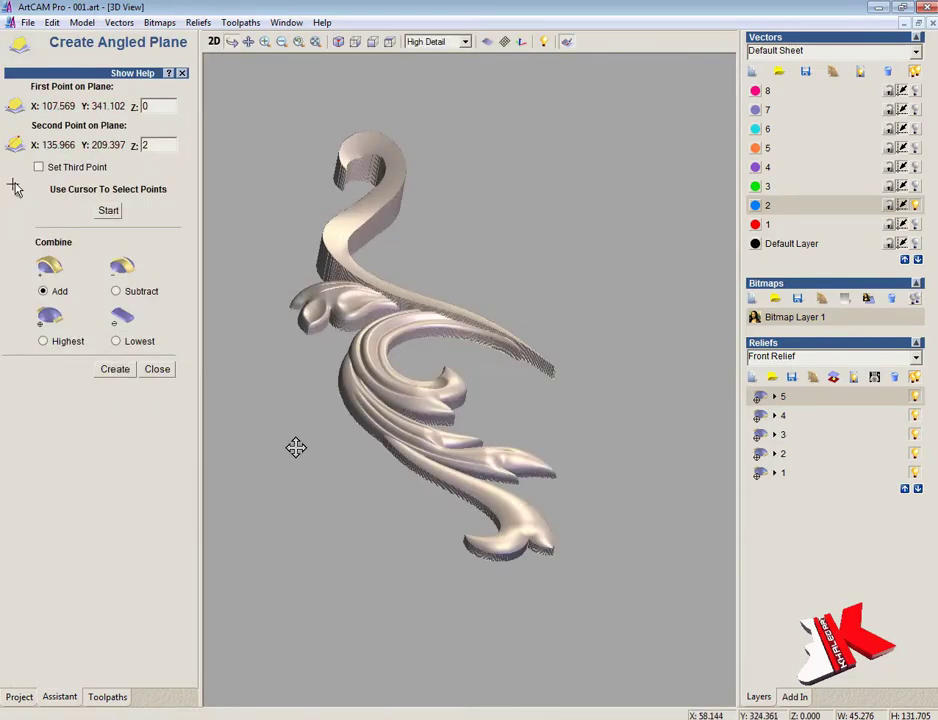
pyautogui.click(157, 369)
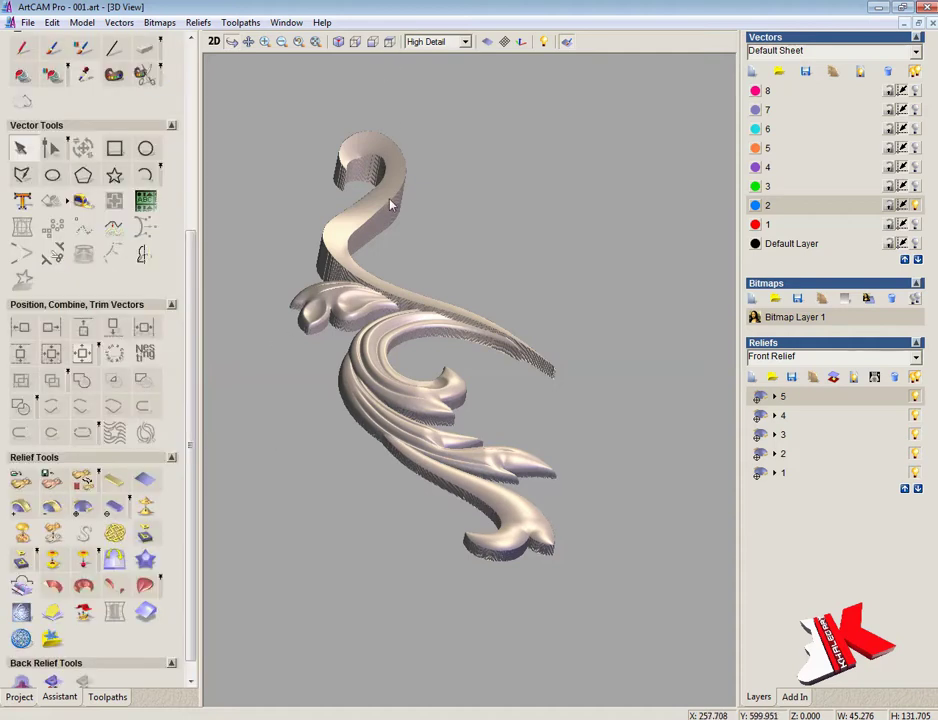
# - Sink a round shape with a negative angle into the closed vector along the S-shaped leaf's inner curve
pyautogui.moveTo(390, 205); pyautogui.dragTo(503, 339)
pyautogui.click(213, 41)
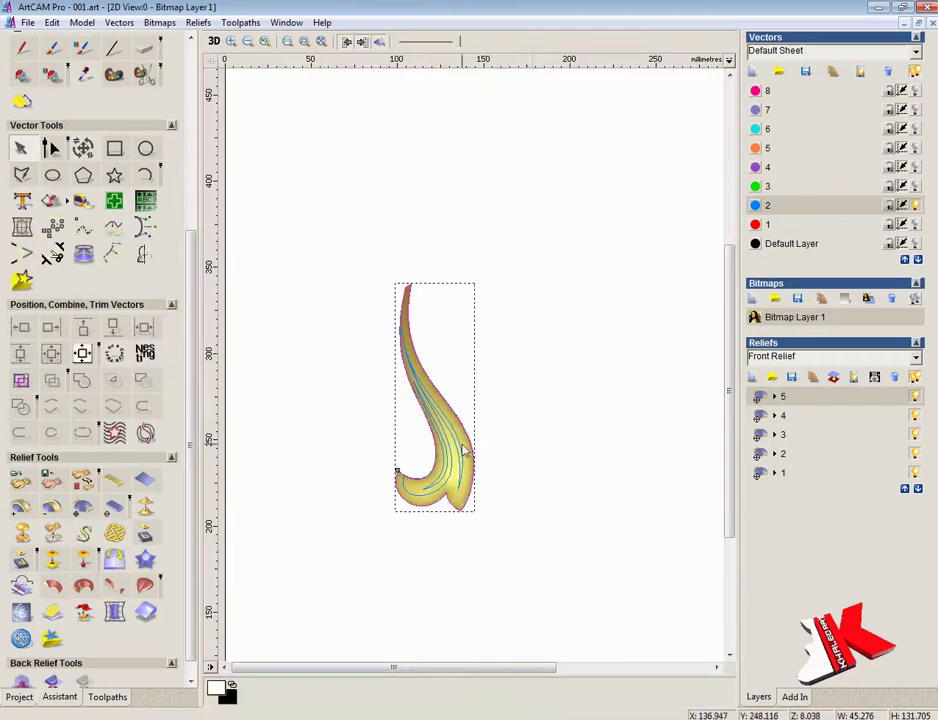
pyautogui.click(533, 227)
pyautogui.doubleClick(417, 496)
pyautogui.click(376, 254)
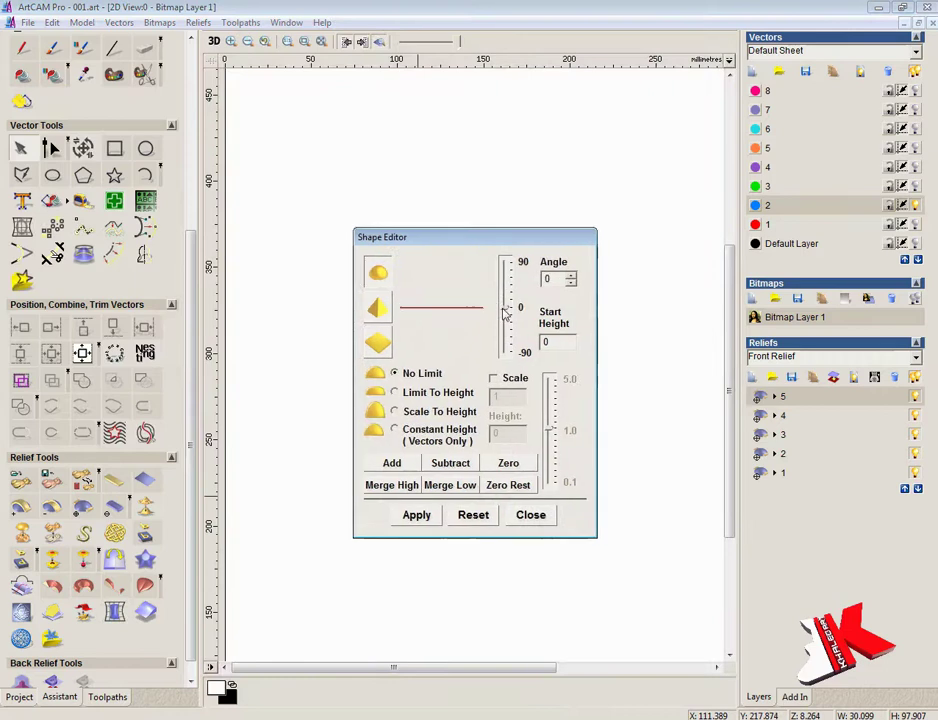
pyautogui.moveTo(505, 313); pyautogui.dragTo(505, 328)
pyautogui.click(450, 485)
pyautogui.click(531, 514)
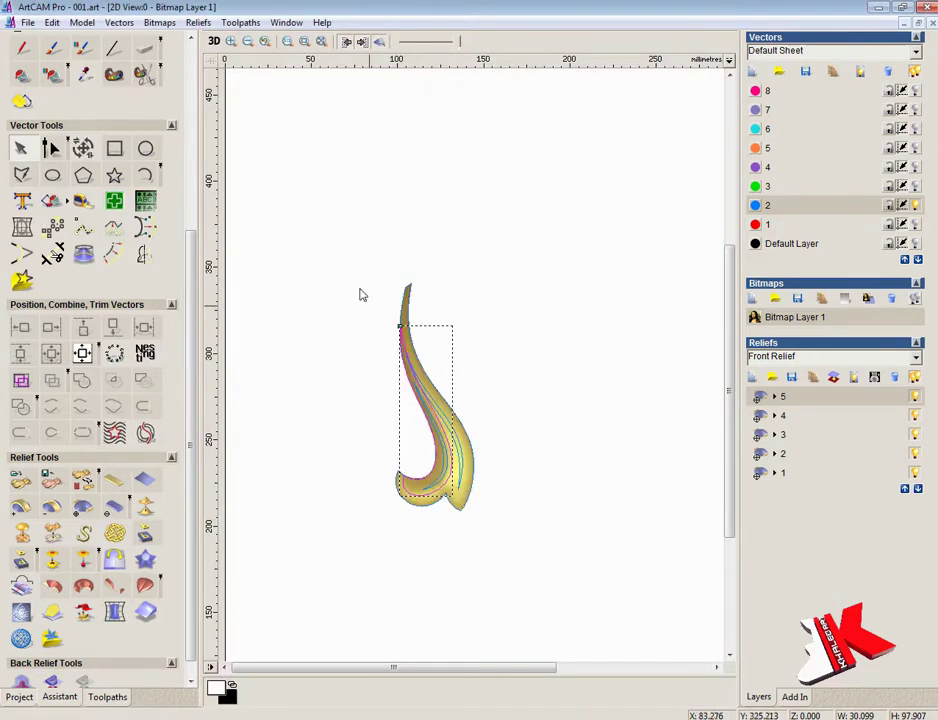
pyautogui.click(214, 41)
pyautogui.moveTo(500, 457); pyautogui.dragTo(522, 369)
pyautogui.scroll(6, 522, 369)
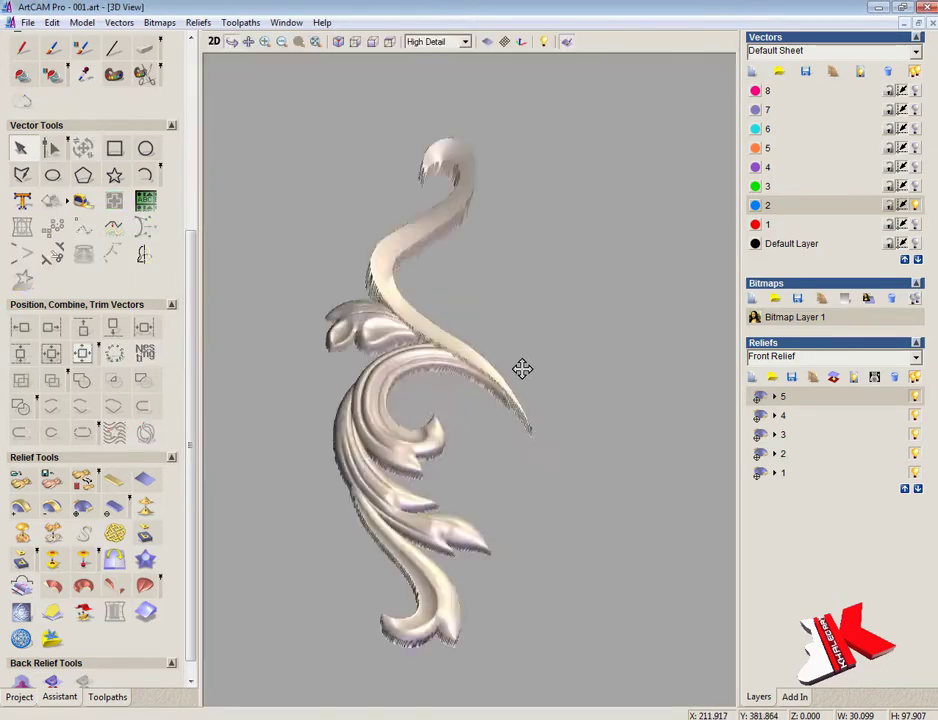
pyautogui.moveTo(522, 369); pyautogui.dragTo(543, 203, button='middle')
# - Add an angular shape with a -45-degree angle and start height 0 to the S-shaped leaf's two thin vein vectors
pyautogui.press('F2')
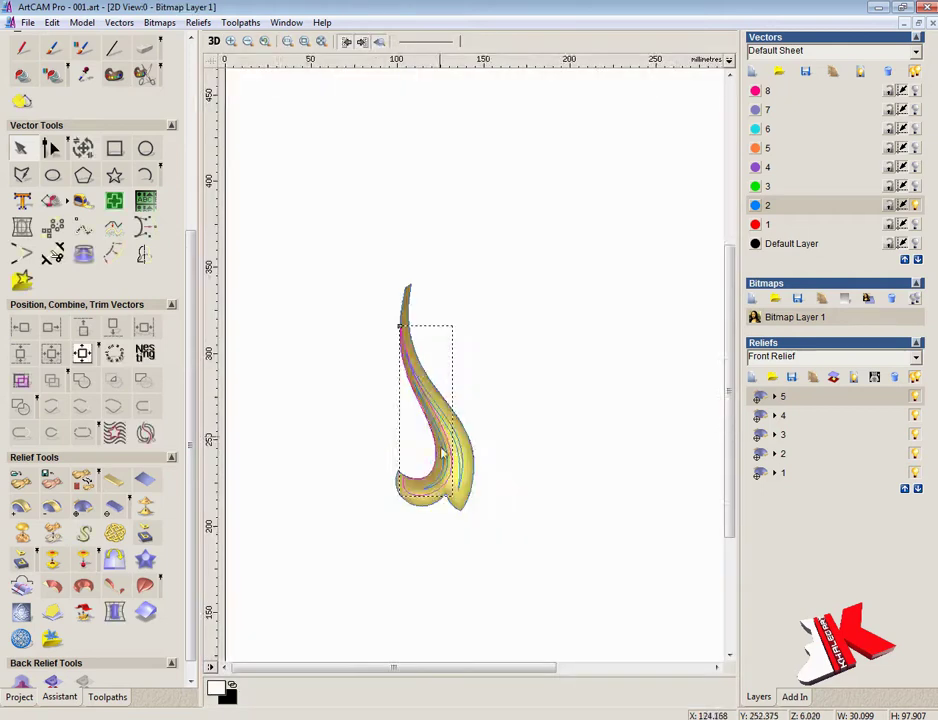
pyautogui.scroll(3, 480, 400)
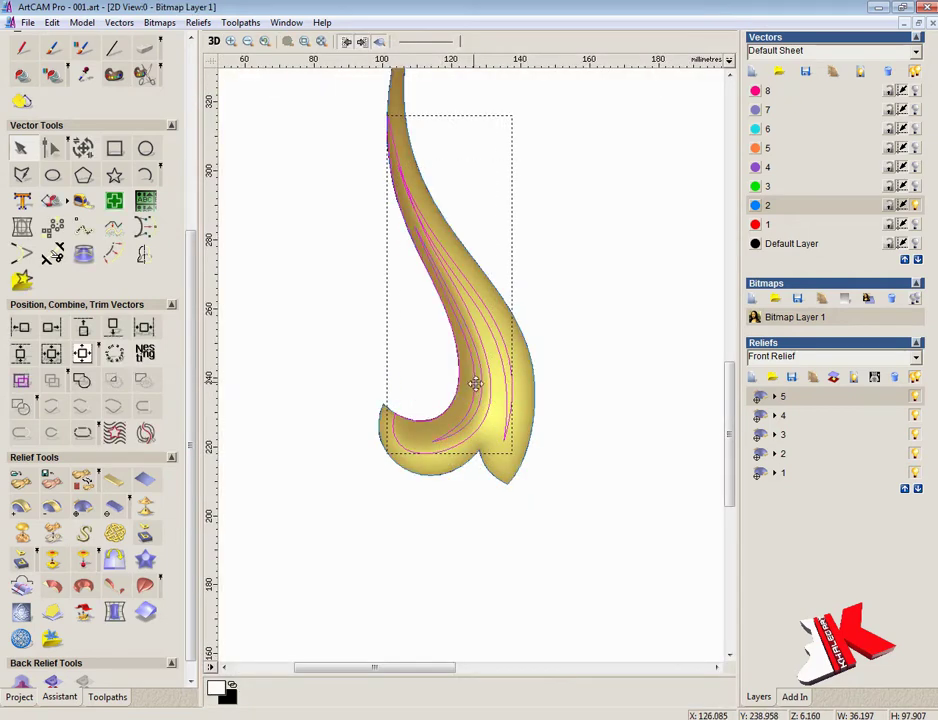
pyautogui.press('F12')
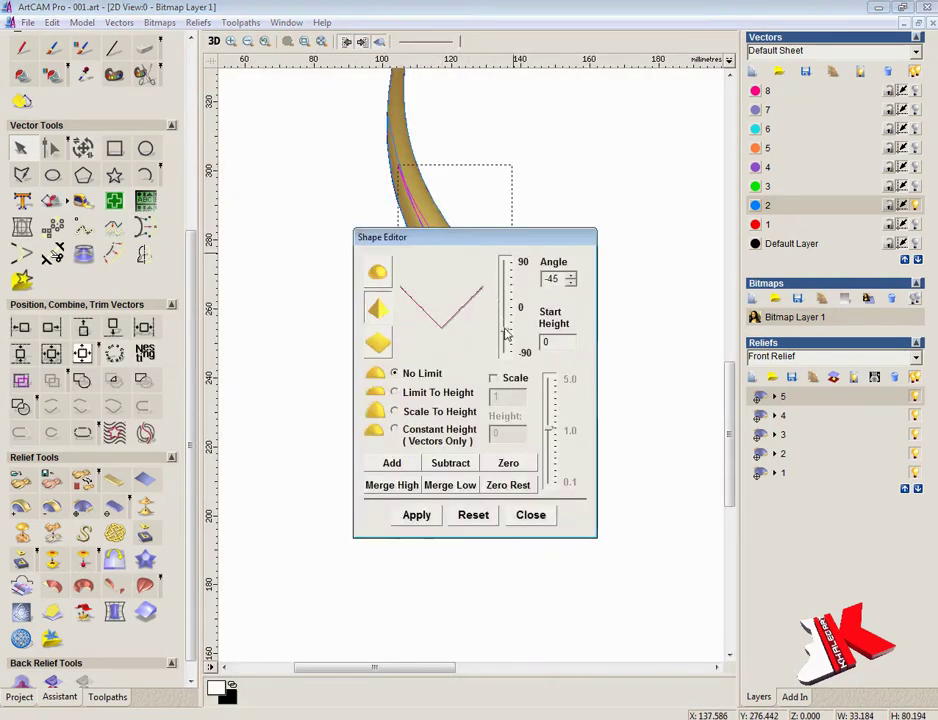
pyautogui.click(213, 41)
pyautogui.moveTo(482, 241); pyautogui.dragTo(654, 86)
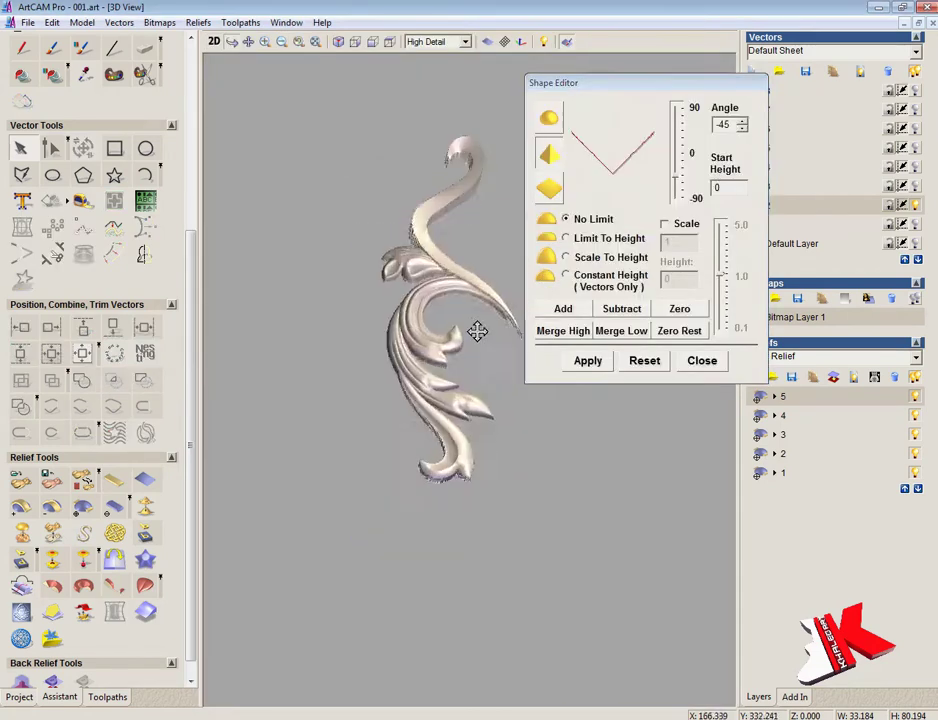
pyautogui.moveTo(485, 310); pyautogui.dragTo(505, 283)
pyautogui.click(566, 312)
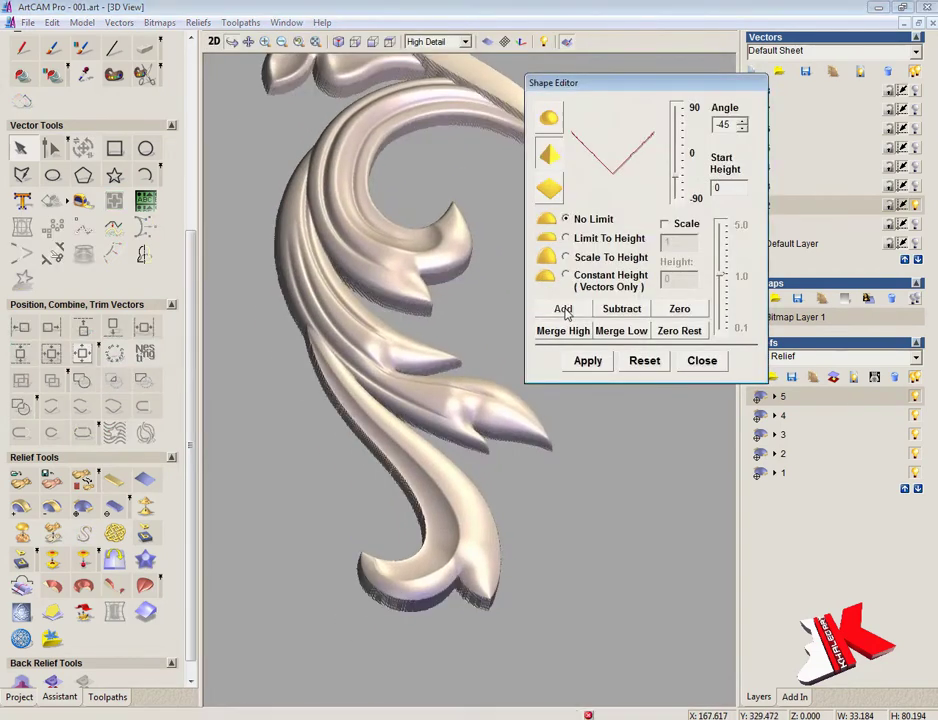
pyautogui.click(564, 310)
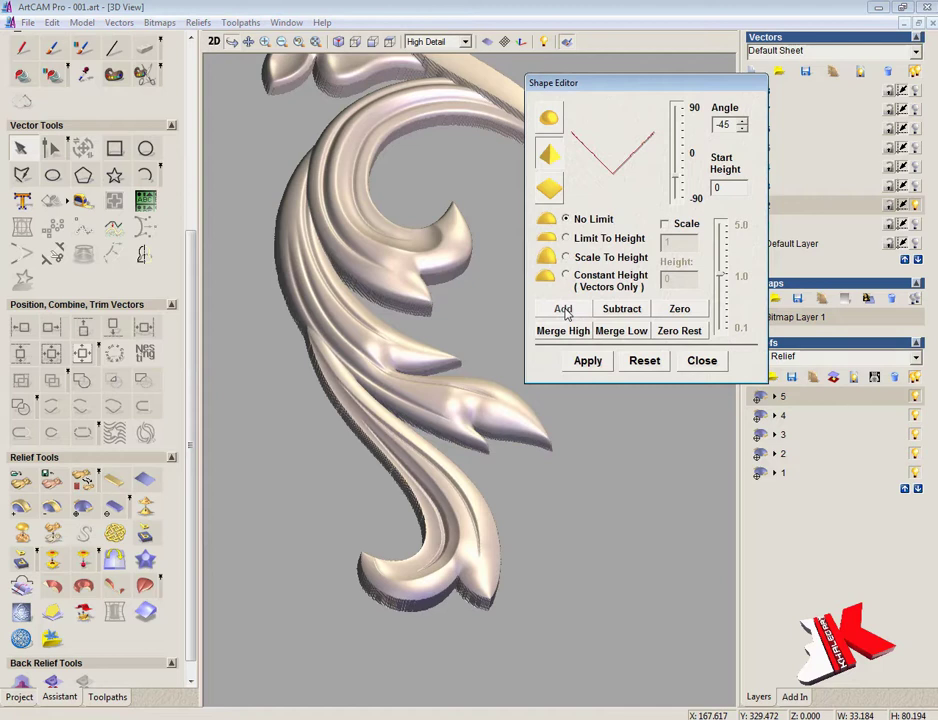
# - Deepen the same two vein grooves by adding an angular shape with a -15-degree angle
pyautogui.click(677, 155)
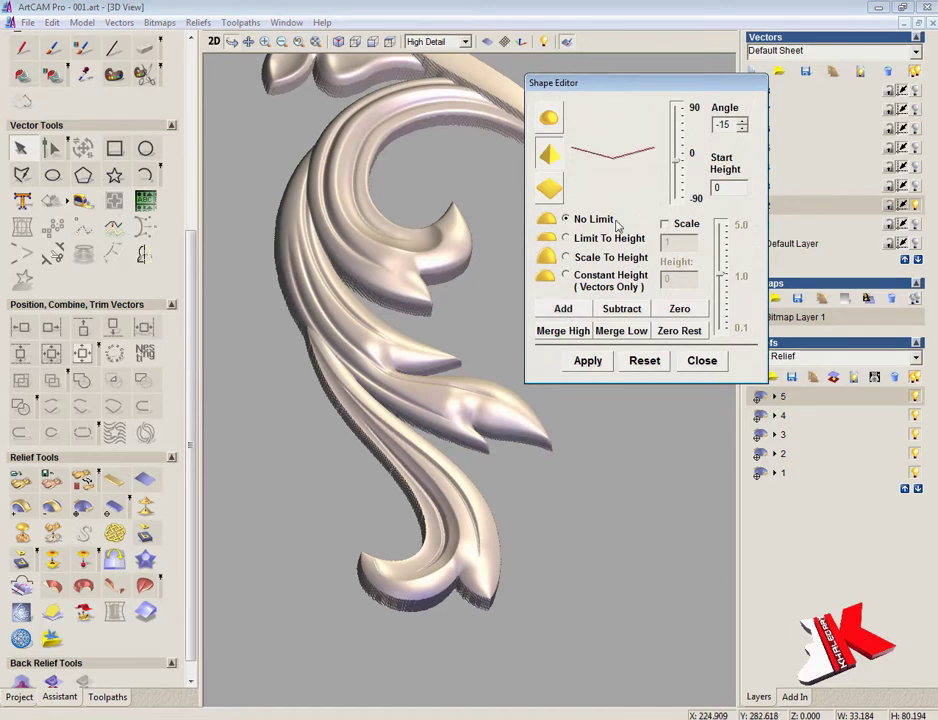
pyautogui.click(557, 312)
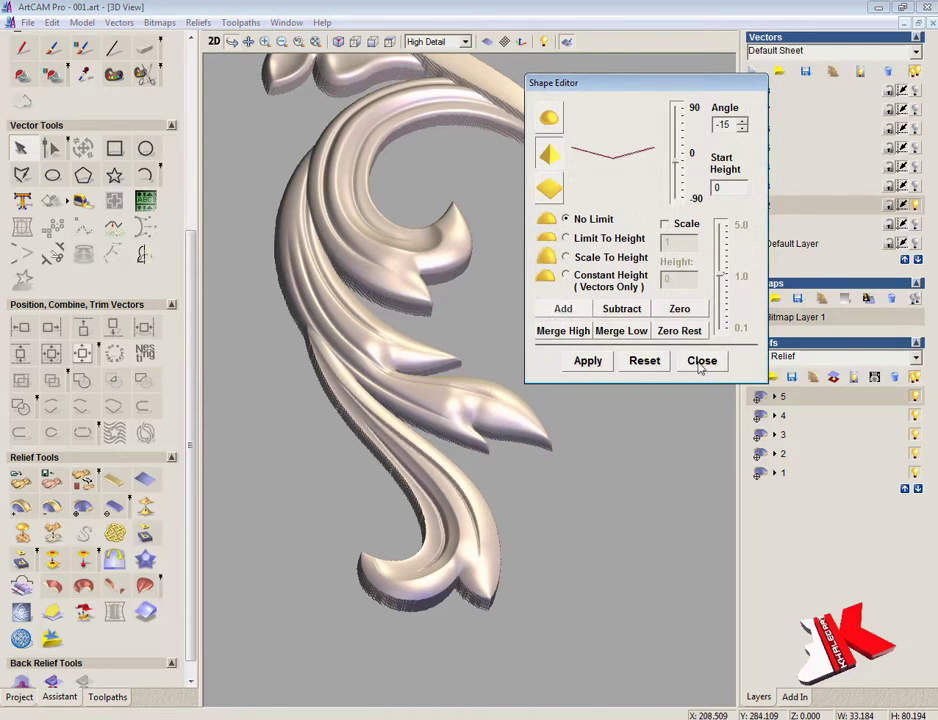
pyautogui.click(700, 360)
# - Make relief layer 4 active, display only vector layer 3 in the 2D view, and select the curved leaf's outline
pyautogui.click(808, 414)
pyautogui.press('F2')
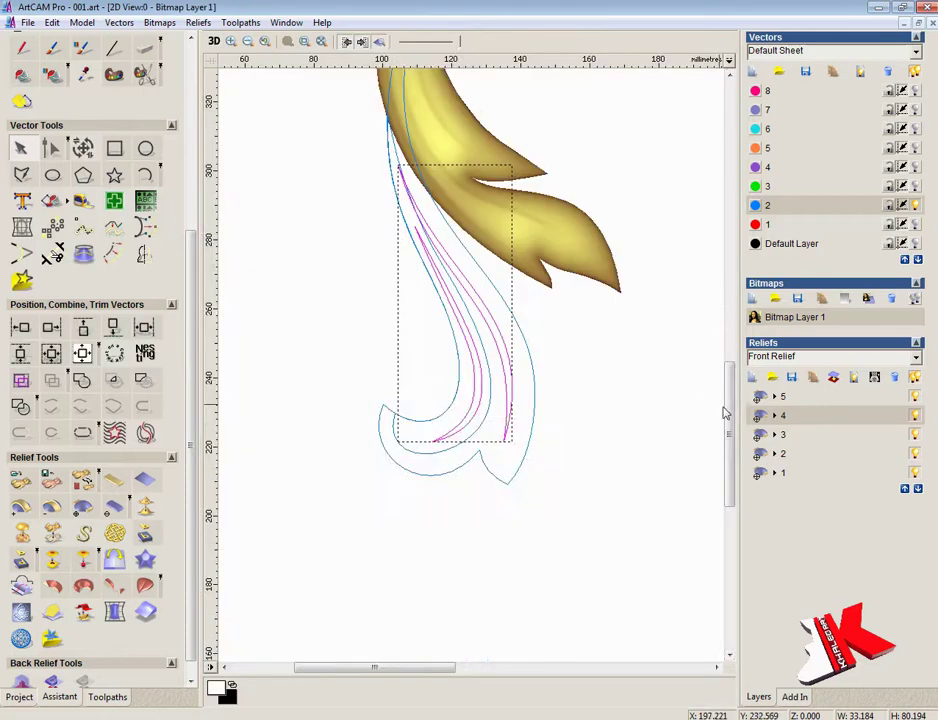
pyautogui.moveTo(729, 410); pyautogui.dragTo(731, 349)
pyautogui.rightClick(917, 206)
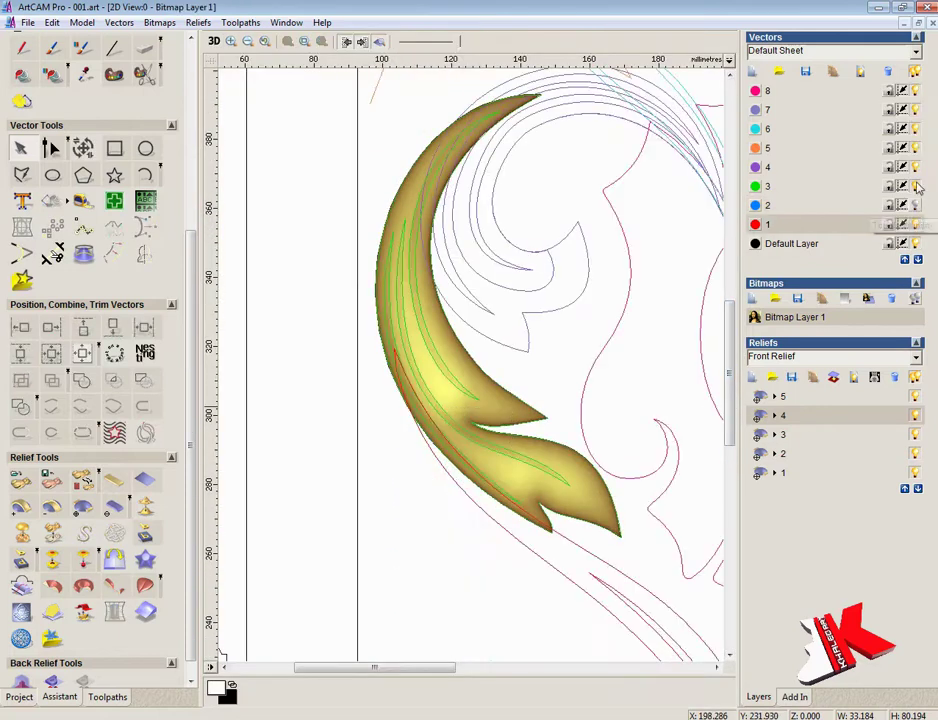
pyautogui.rightClick(917, 185)
pyautogui.click(556, 442)
# - Add an angled plane to relief layer 4, rising from Z 0 at the curved leaf's upper tip to Z 1 at its lower-left lobe tip
pyautogui.click(52, 609)
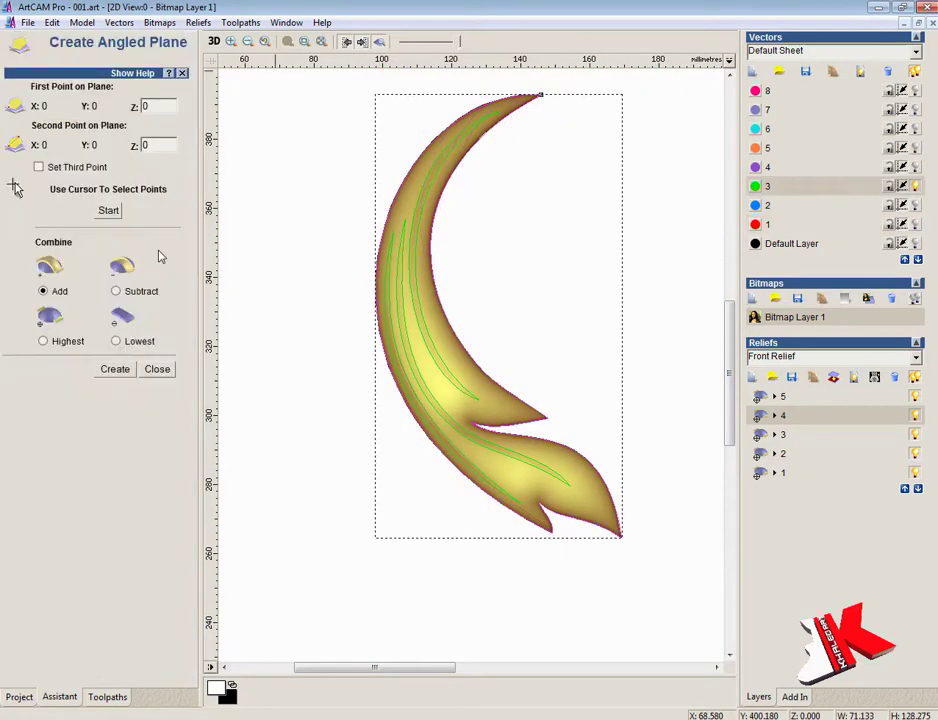
pyautogui.click(108, 210)
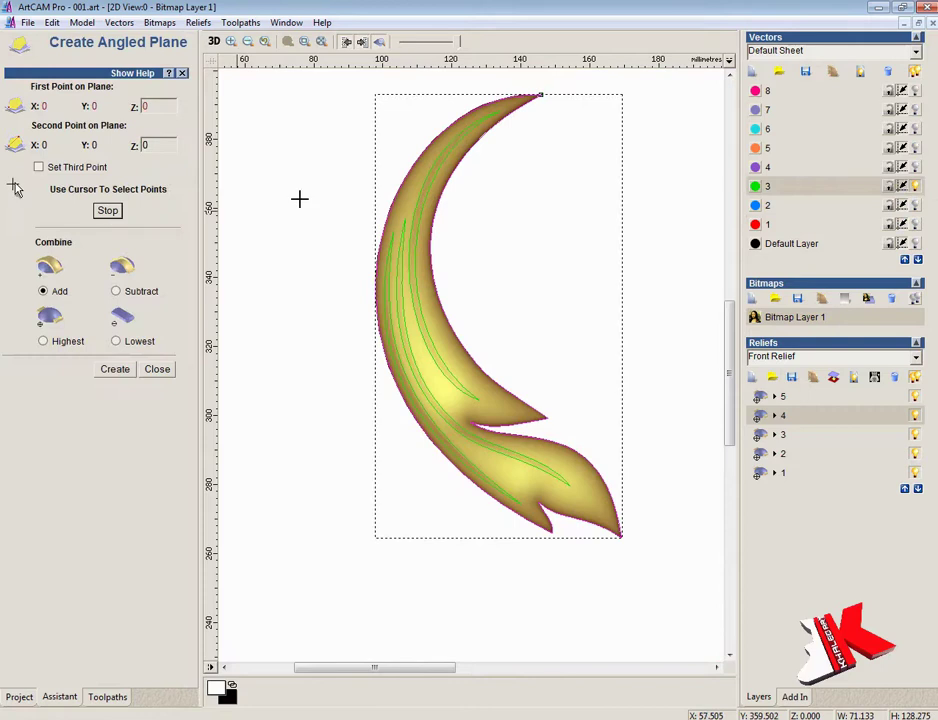
pyautogui.click(540, 94)
pyautogui.click(551, 532)
pyautogui.click(214, 41)
pyautogui.moveTo(170, 106); pyautogui.dragTo(79, 117)
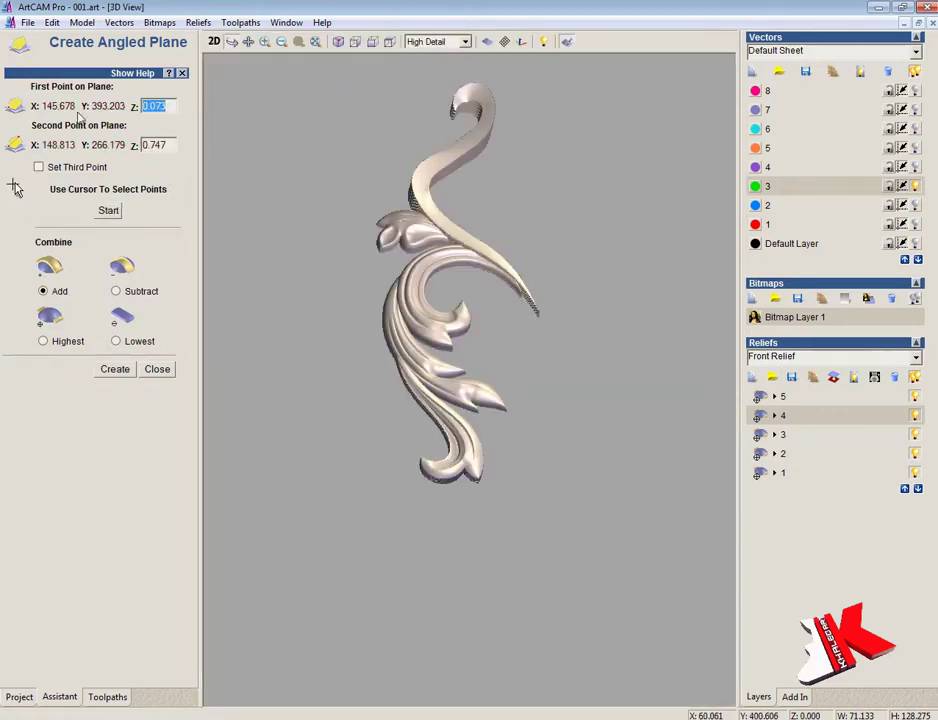
pyautogui.doubleClick(156, 145)
pyautogui.write('1')
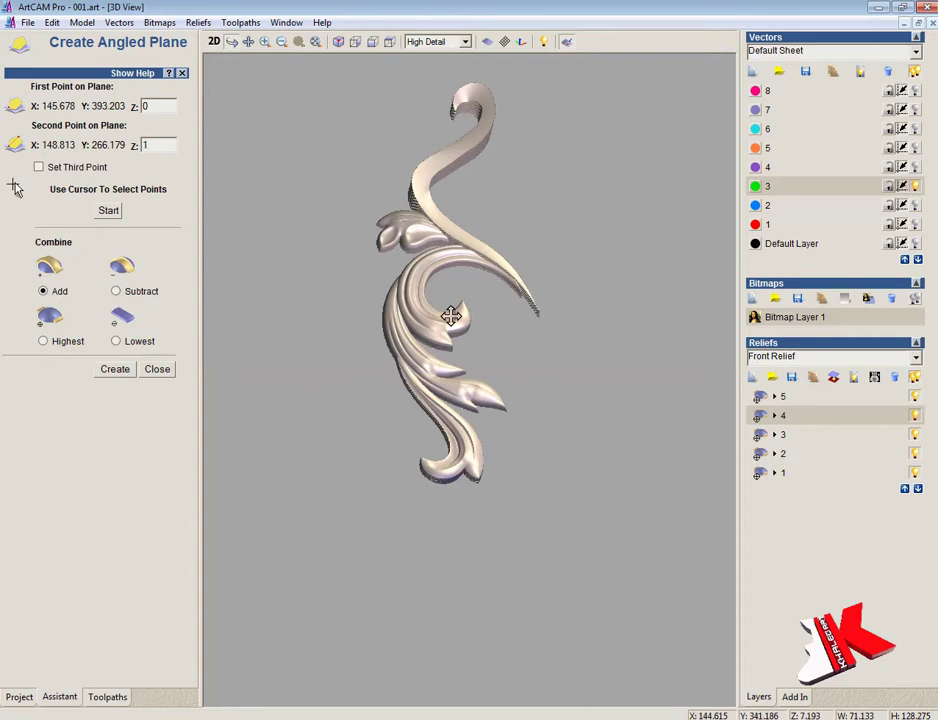
pyautogui.scroll(3, 471, 315)
pyautogui.moveTo(471, 315); pyautogui.dragTo(510, 248)
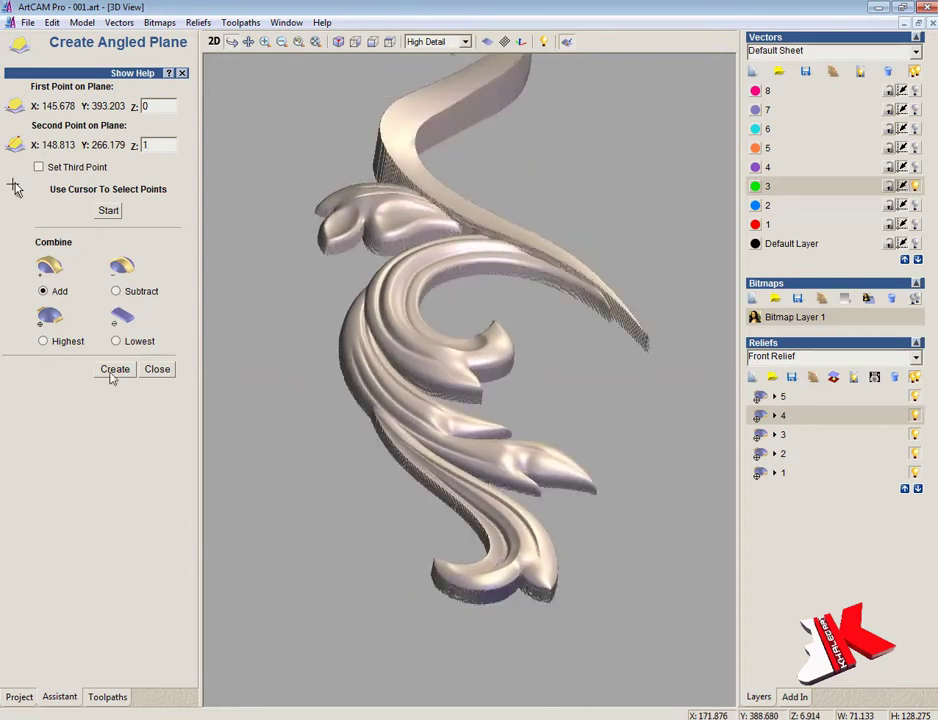
pyautogui.click(112, 370)
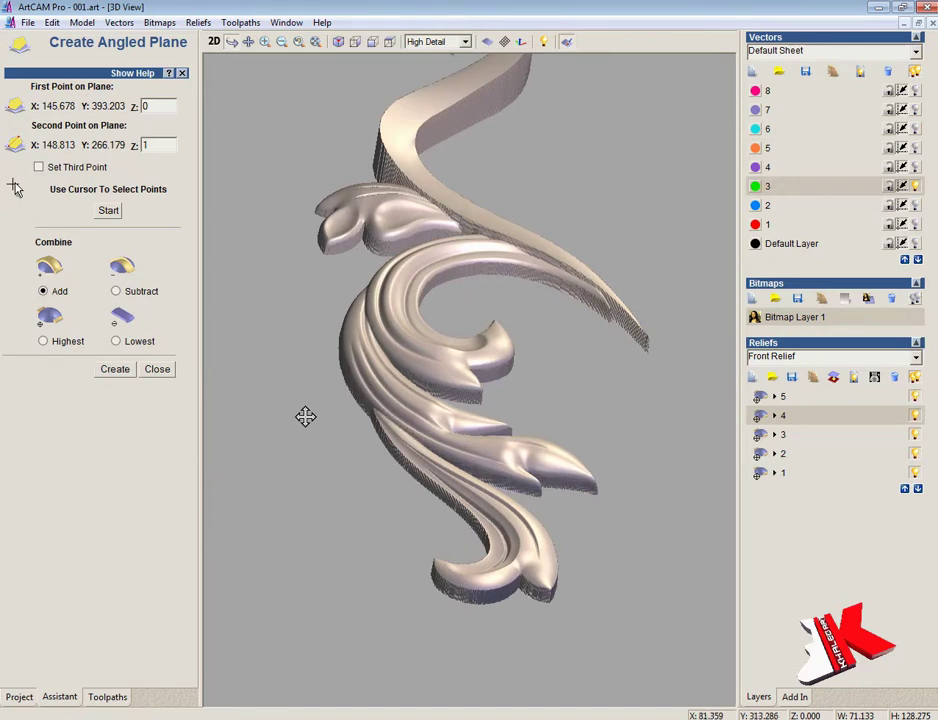
pyautogui.click(157, 369)
# - Inspect the leaf relief from the side and from above, and compare the curved leaf's inner edge with the reference photo E012 in Windows Photo Viewer
pyautogui.moveTo(561, 519); pyautogui.dragTo(657, 337)
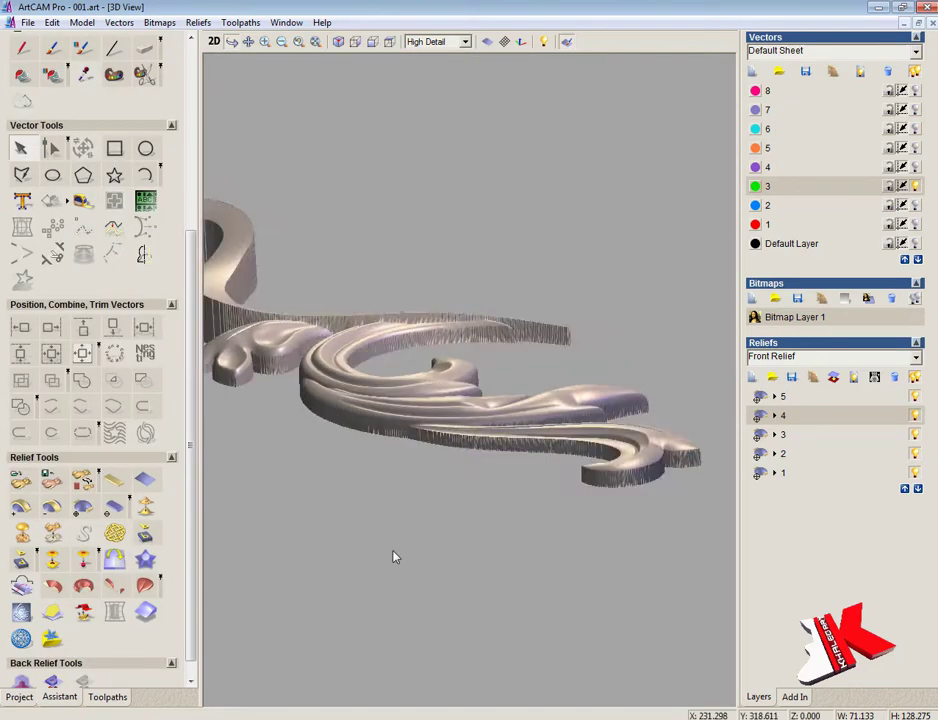
pyautogui.click(389, 41)
pyautogui.scroll(4, 453, 368)
pyautogui.moveTo(488, 379); pyautogui.dragTo(497, 402, button='middle')
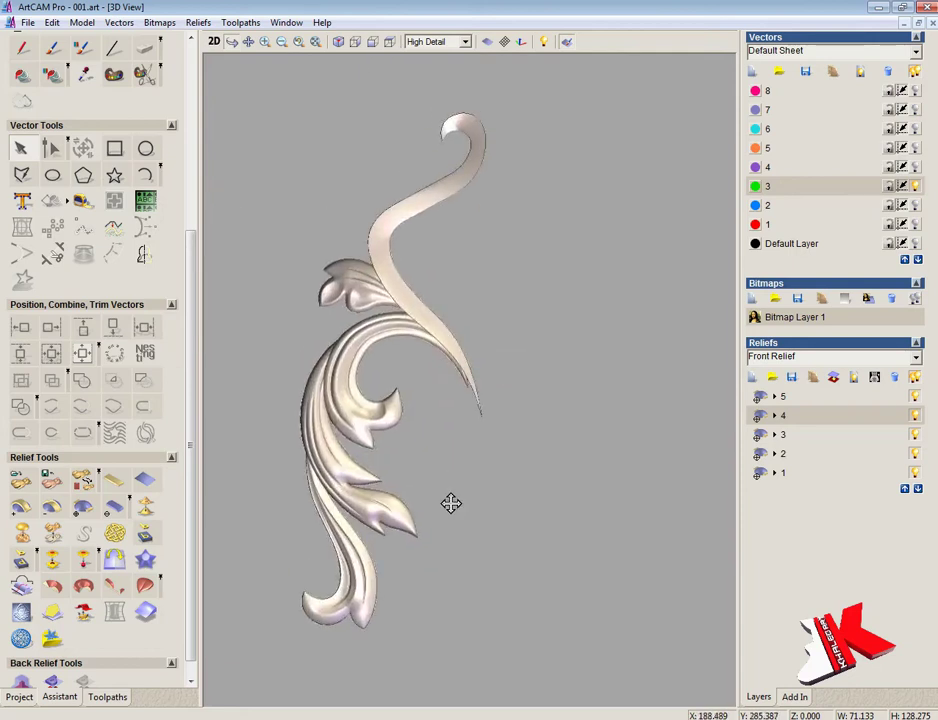
pyautogui.scroll(2, 473, 477)
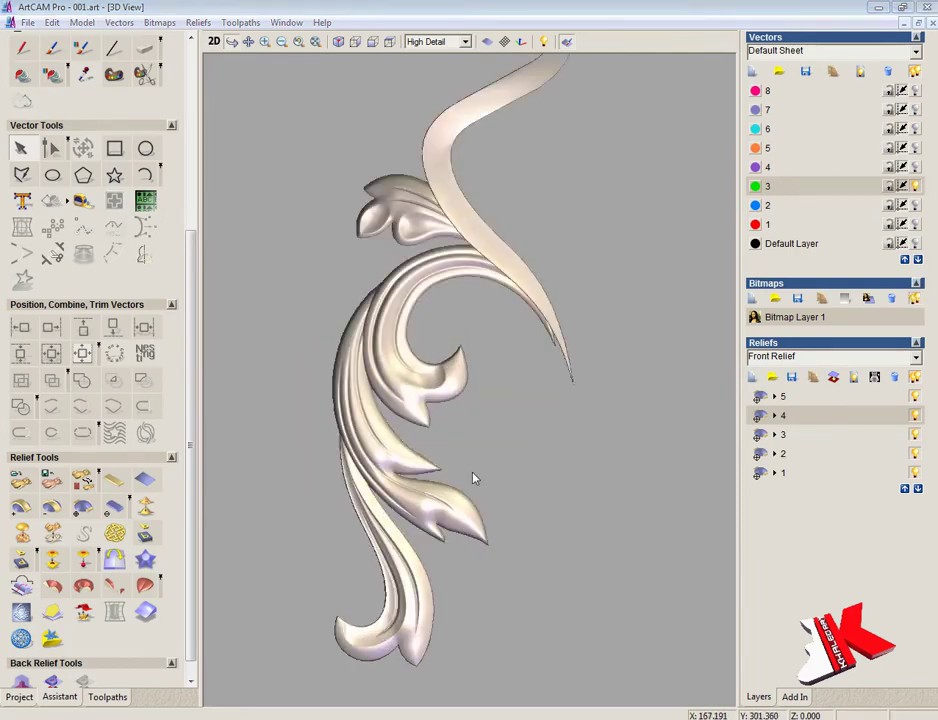
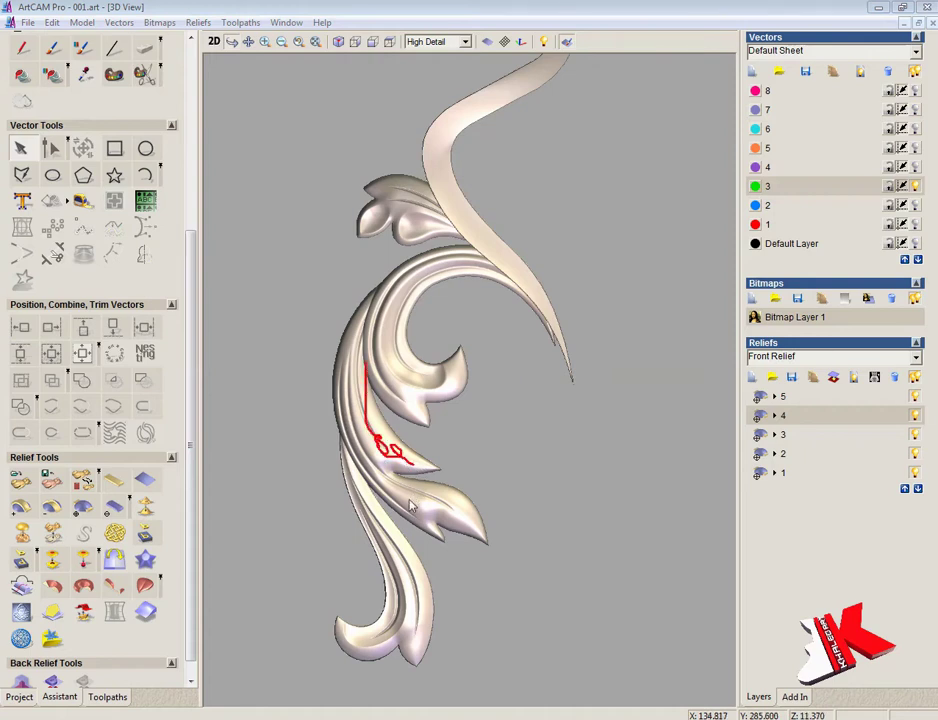
pyautogui.press('Escape')
pyautogui.click(215, 718)
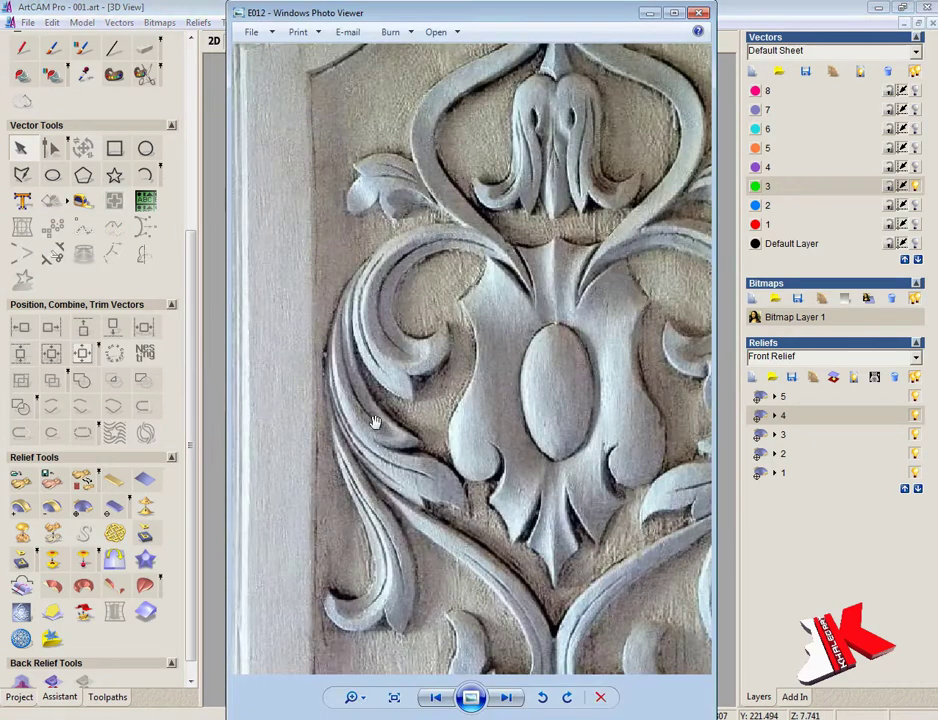
pyautogui.moveTo(403, 437); pyautogui.dragTo(349, 362)
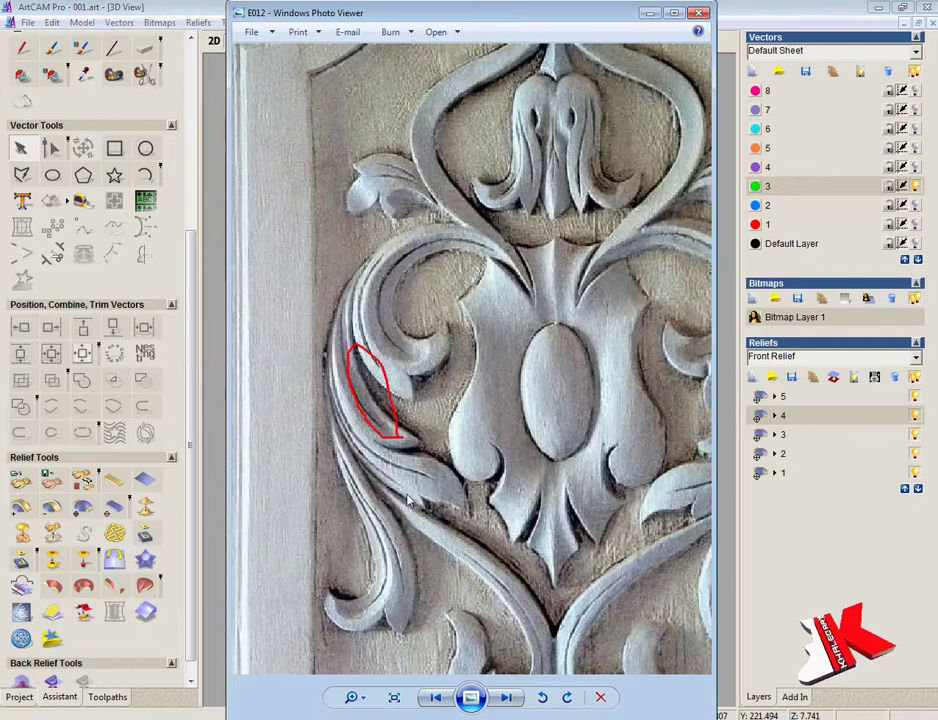
pyautogui.press('Escape')
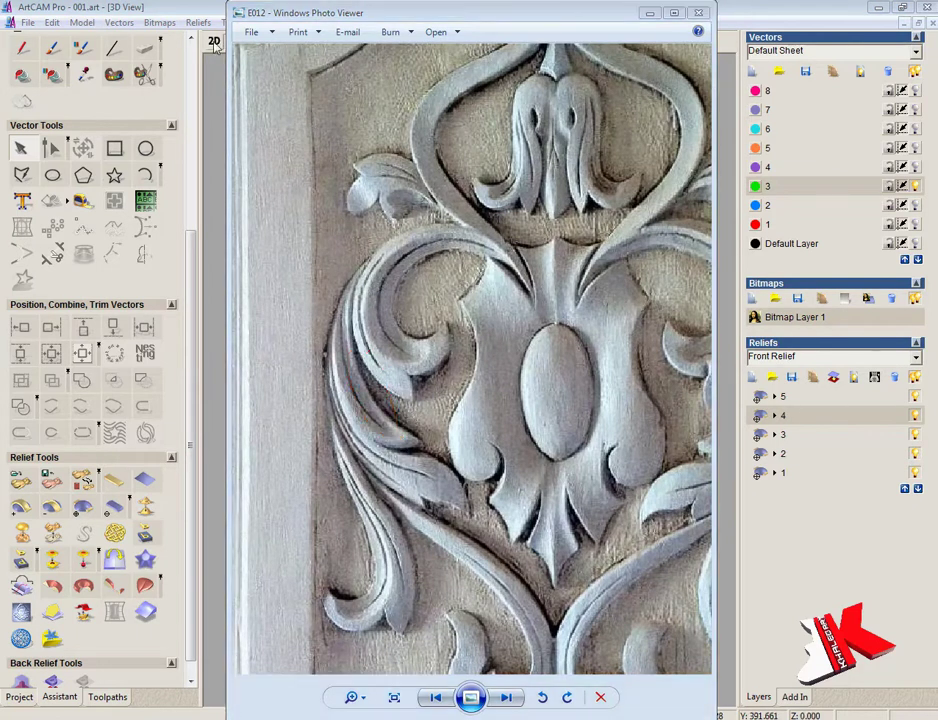
# - Offset the middle leaf's outer outline inwards with a distance of 1 mm and chamfered corners
pyautogui.click(215, 718)
pyautogui.scroll(3, 420, 370)
pyautogui.moveTo(425, 364); pyautogui.dragTo(498, 356)
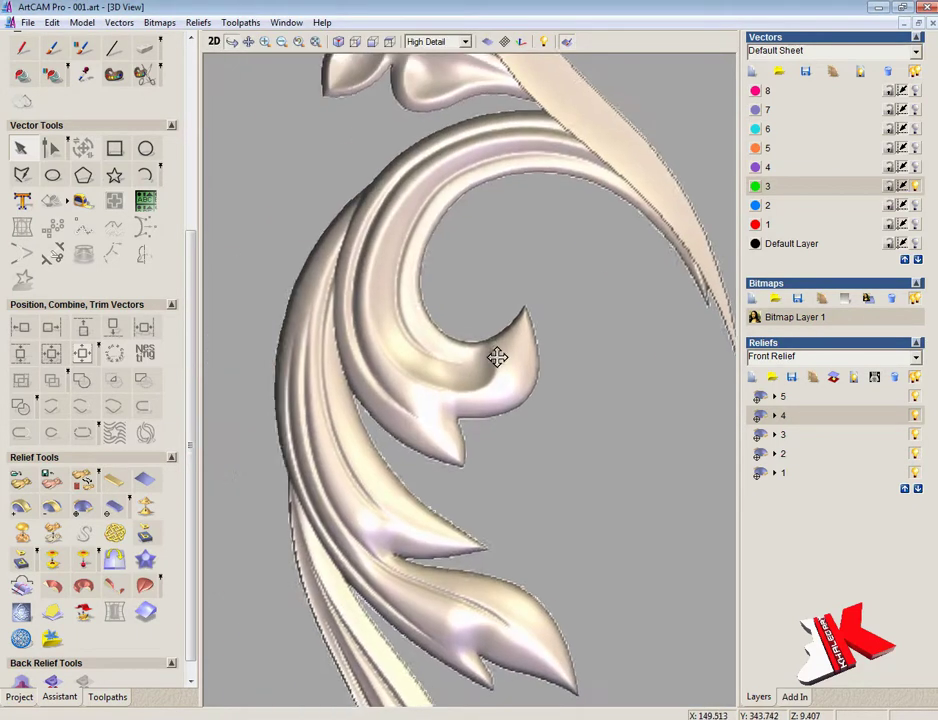
pyautogui.press('F2')
pyautogui.click(543, 420)
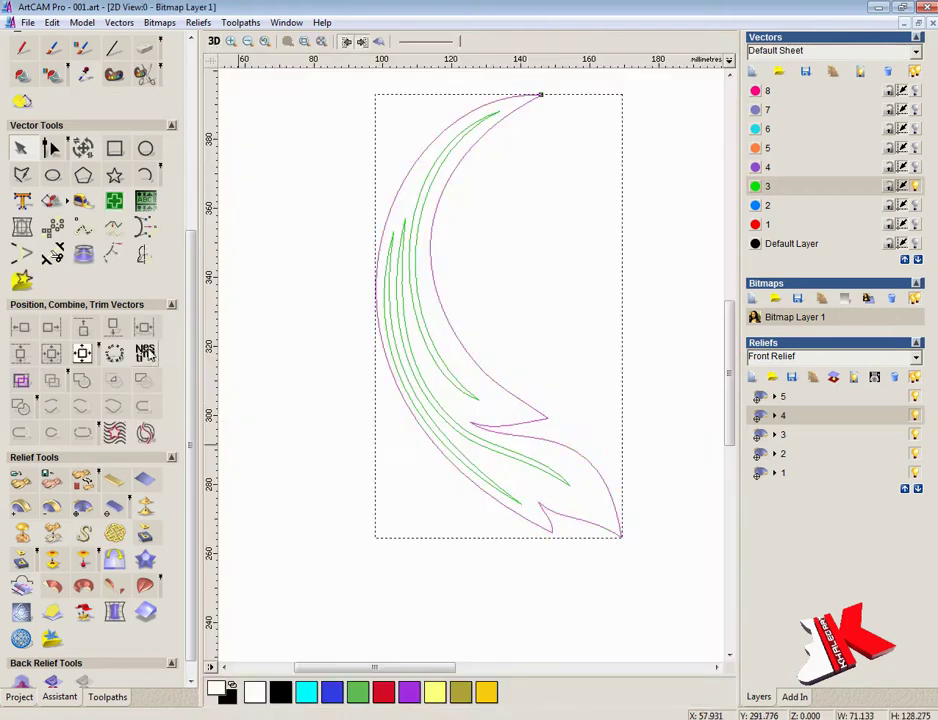
pyautogui.click(54, 201)
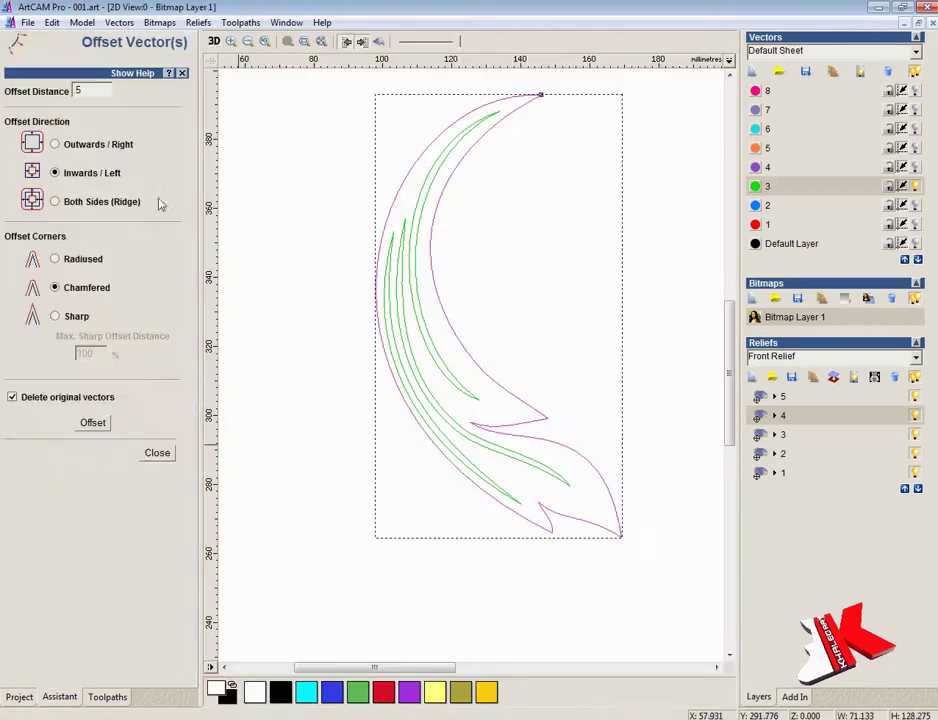
pyautogui.click(95, 423)
pyautogui.click(95, 423)
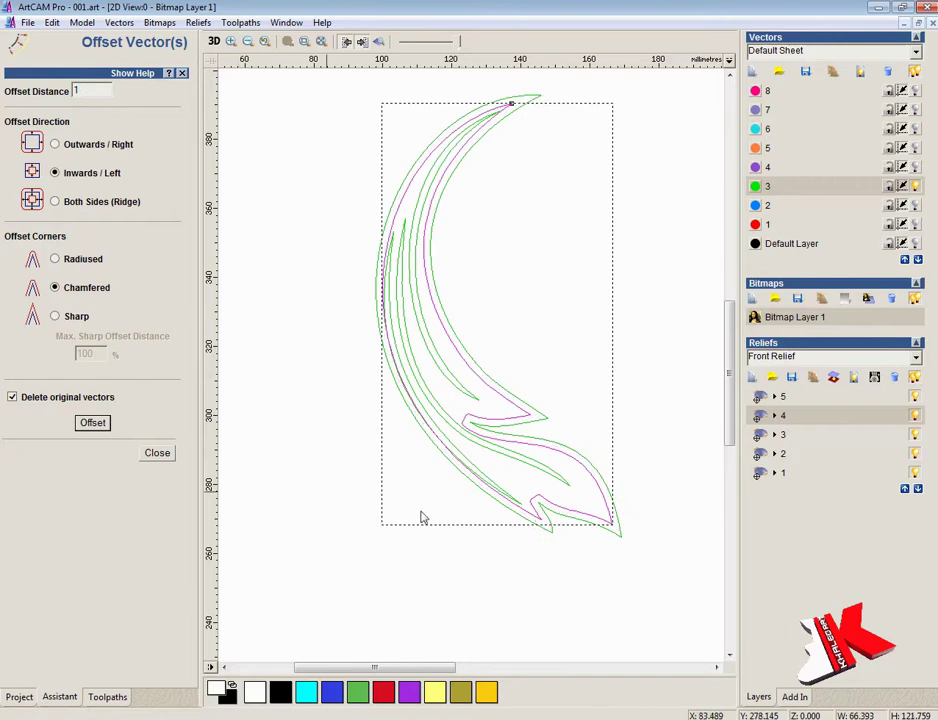
pyautogui.click(579, 393)
pyautogui.click(157, 453)
# - Remove spans of the offset outline, keeping only the inner edge from the upper tip around to the notch beside the first lobe
pyautogui.click(50, 149)
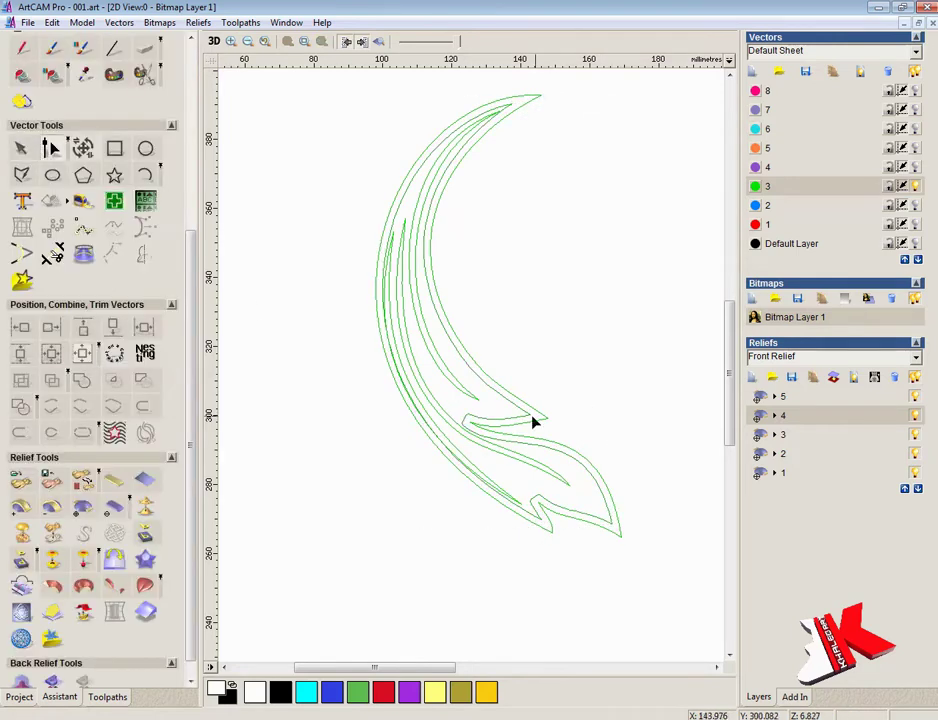
pyautogui.click(531, 415)
pyautogui.scroll(3, 477, 415)
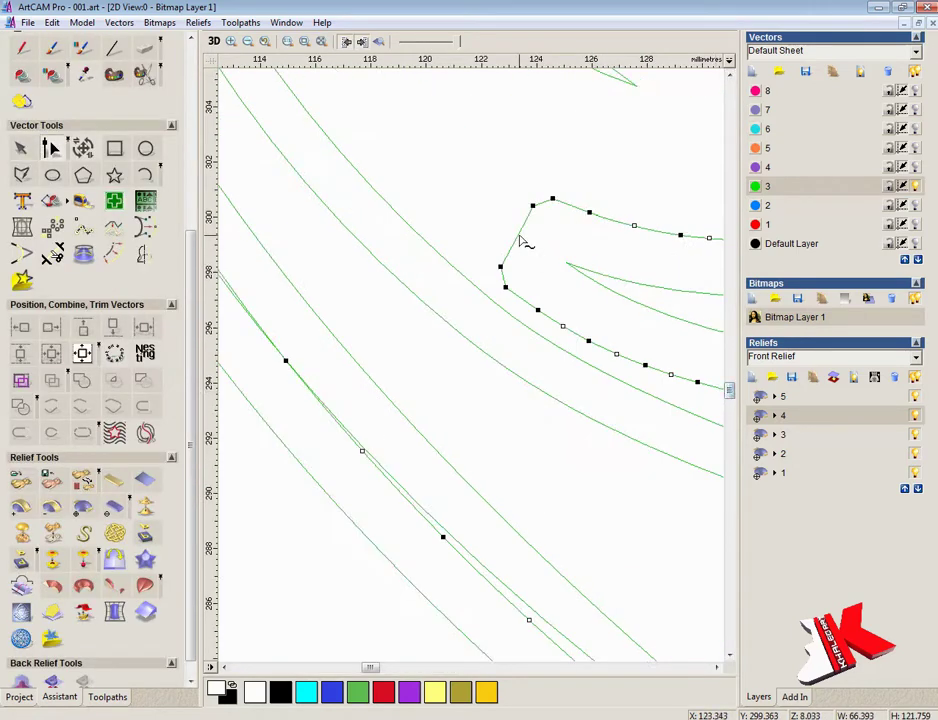
pyautogui.scroll(-3, 520, 240)
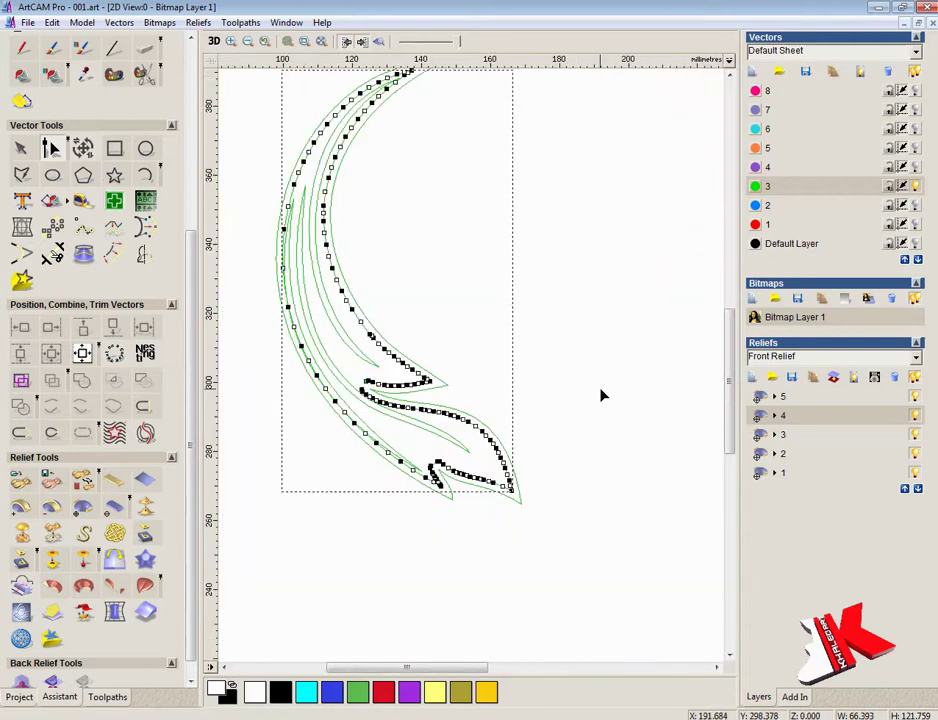
pyautogui.click(231, 41)
pyautogui.moveTo(441, 131); pyautogui.dragTo(380, 16)
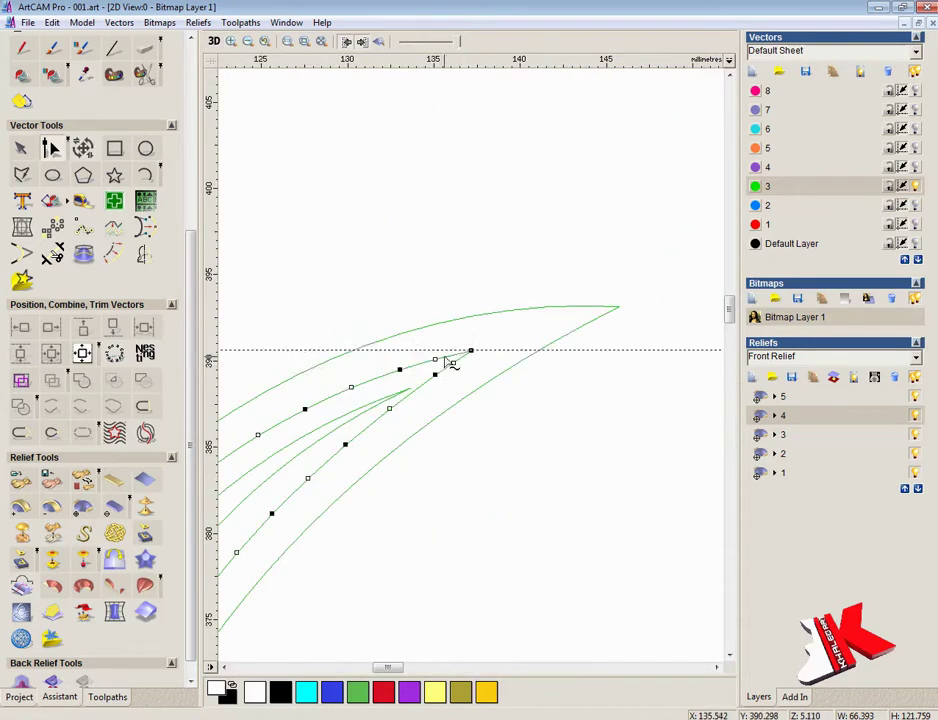
pyautogui.press('r')
pyautogui.scroll(-3, 462, 424)
pyautogui.click(463, 428)
pyautogui.scroll(1, 466, 470)
pyautogui.scroll(-1, 453, 319)
pyautogui.scroll(1, 449, 319)
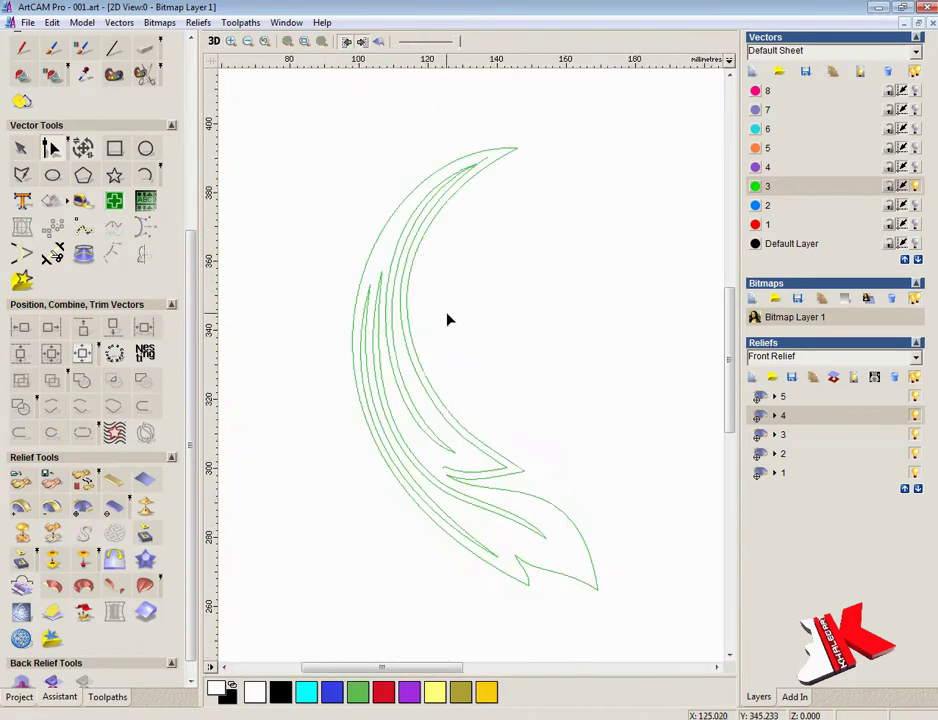
# - Try to close the remaining open offset vector with a smooth curve
pyautogui.click(20, 148)
pyautogui.click(467, 442)
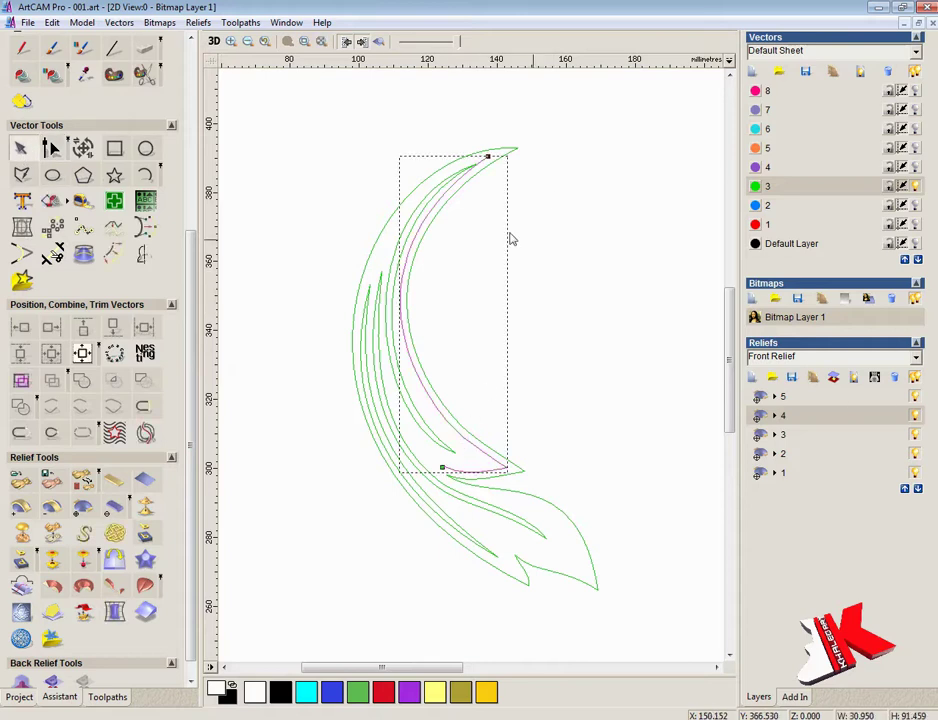
pyautogui.moveTo(192, 603); pyautogui.dragTo(191, 579)
pyautogui.click(26, 470)
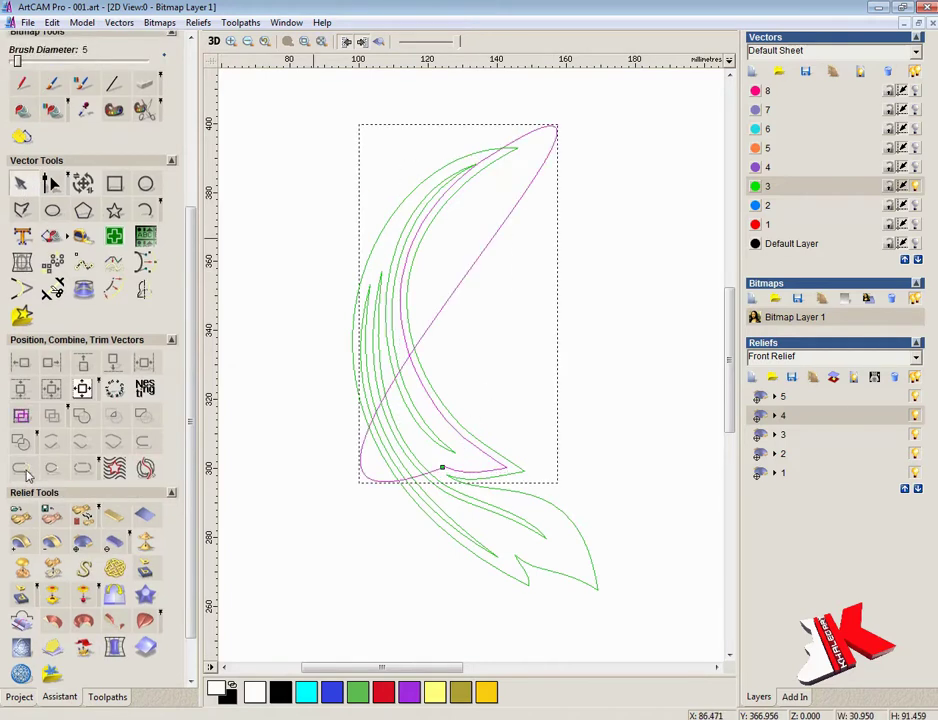
pyautogui.click(50, 22)
pyautogui.click(80, 35)
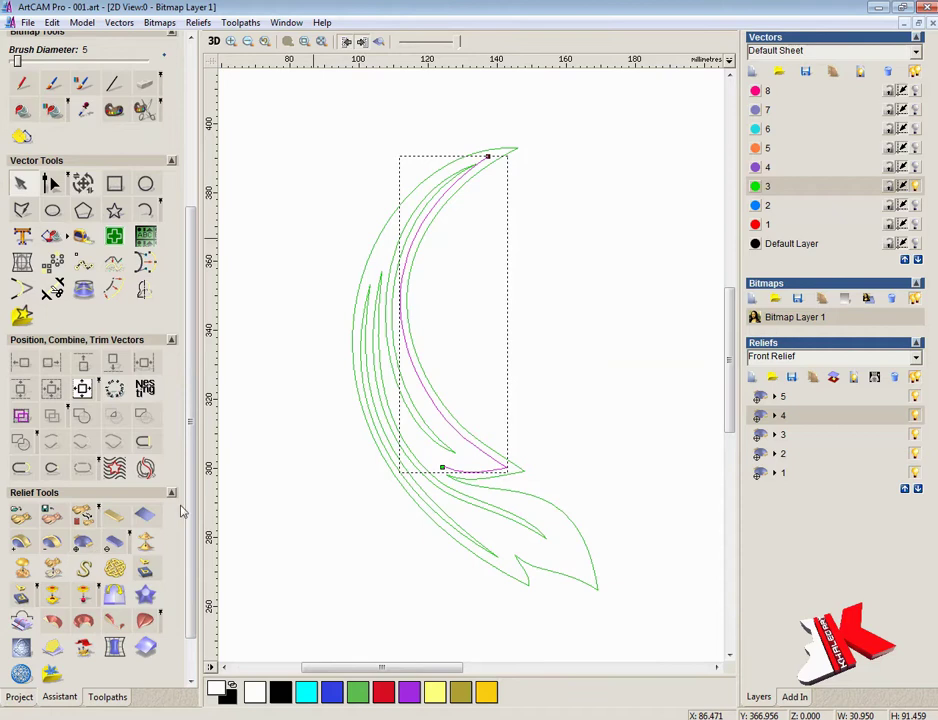
# - Close the open offset vector with a straight line and convert the closing span into a curve bowed toward the leaf's outer edge
pyautogui.click(145, 468)
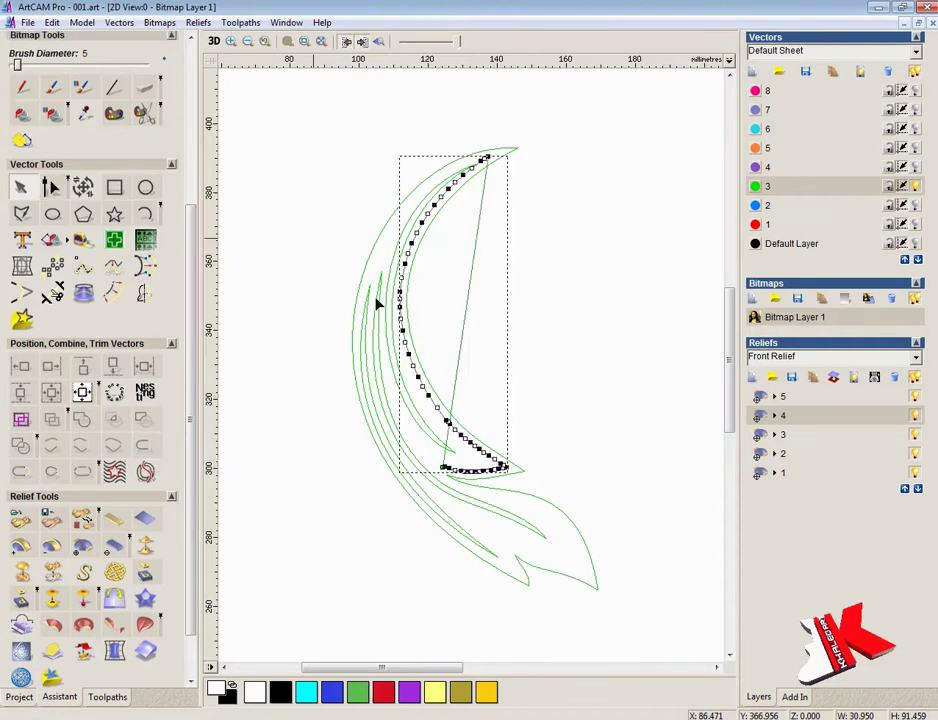
pyautogui.rightClick(470, 308)
pyautogui.click(541, 425)
pyautogui.moveTo(458, 364); pyautogui.dragTo(335, 310)
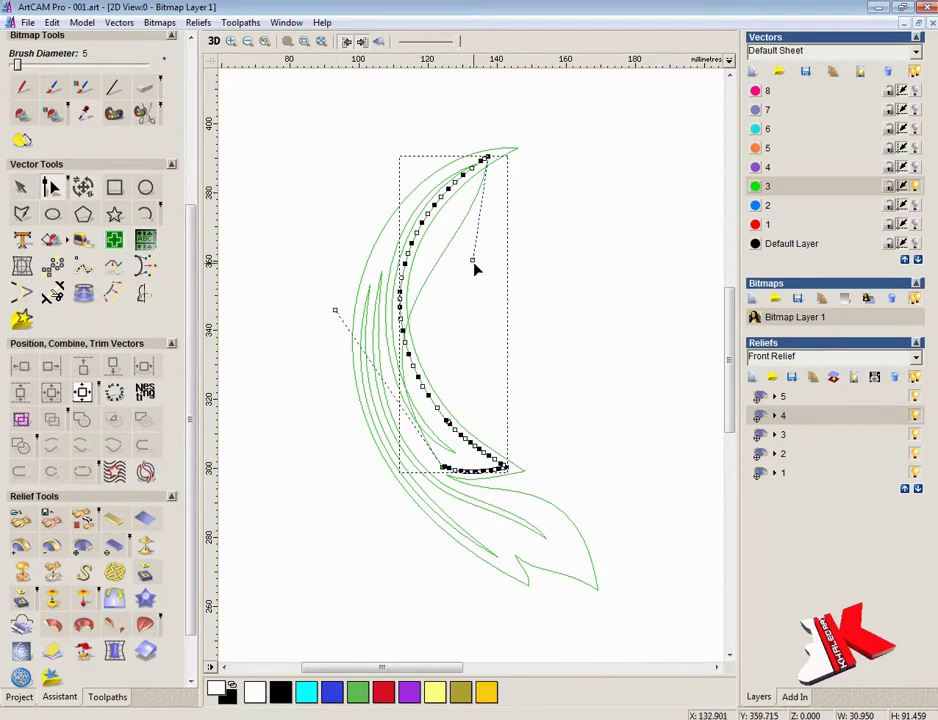
pyautogui.moveTo(476, 266); pyautogui.dragTo(375, 186)
pyautogui.moveTo(335, 311); pyautogui.dragTo(335, 398)
# - Fine-tune both control handles of the closing curve so it follows the leaf's inner rib lines
pyautogui.scroll(2, 440, 400)
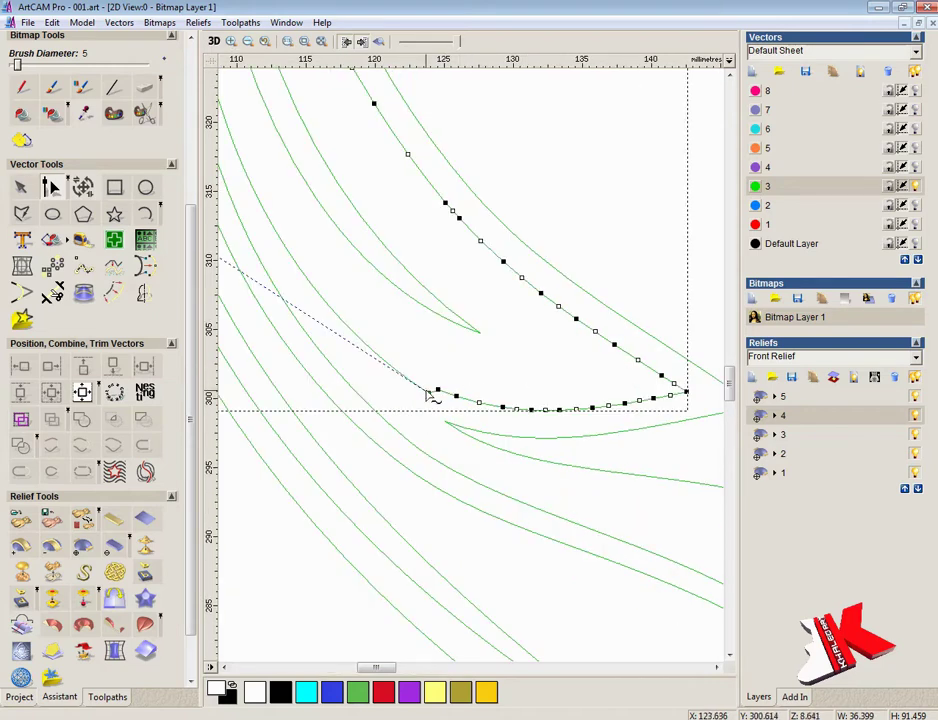
pyautogui.moveTo(402, 360); pyautogui.dragTo(391, 361)
pyautogui.scroll(-1, 404, 391)
pyautogui.moveTo(731, 392); pyautogui.dragTo(731, 359)
pyautogui.moveTo(255, 503); pyautogui.dragTo(278, 517)
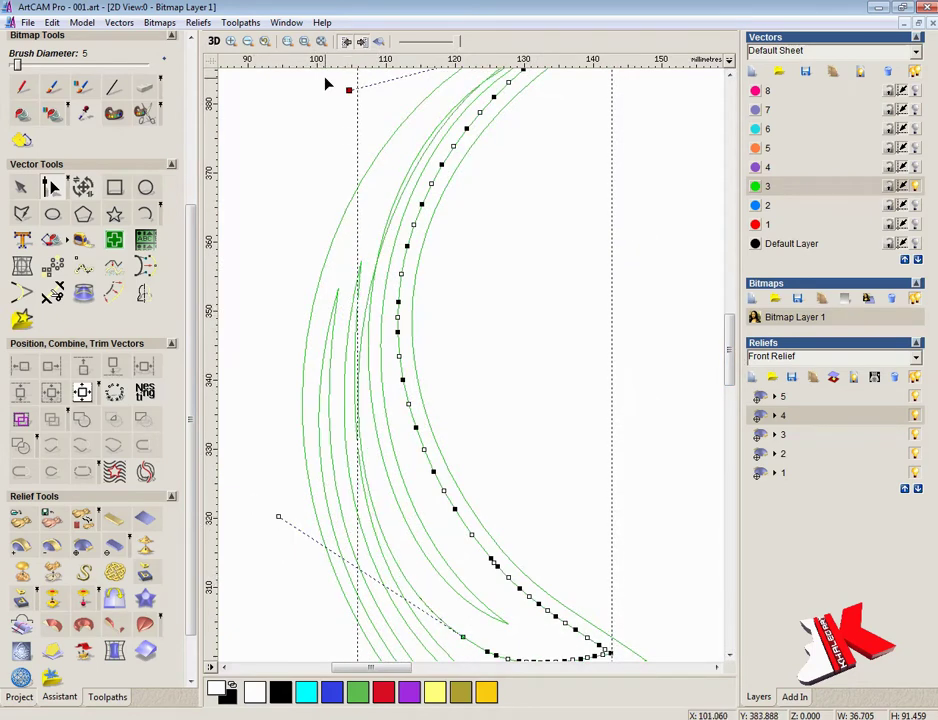
pyautogui.moveTo(325, 77); pyautogui.dragTo(326, 76)
pyautogui.moveTo(278, 517); pyautogui.dragTo(298, 525)
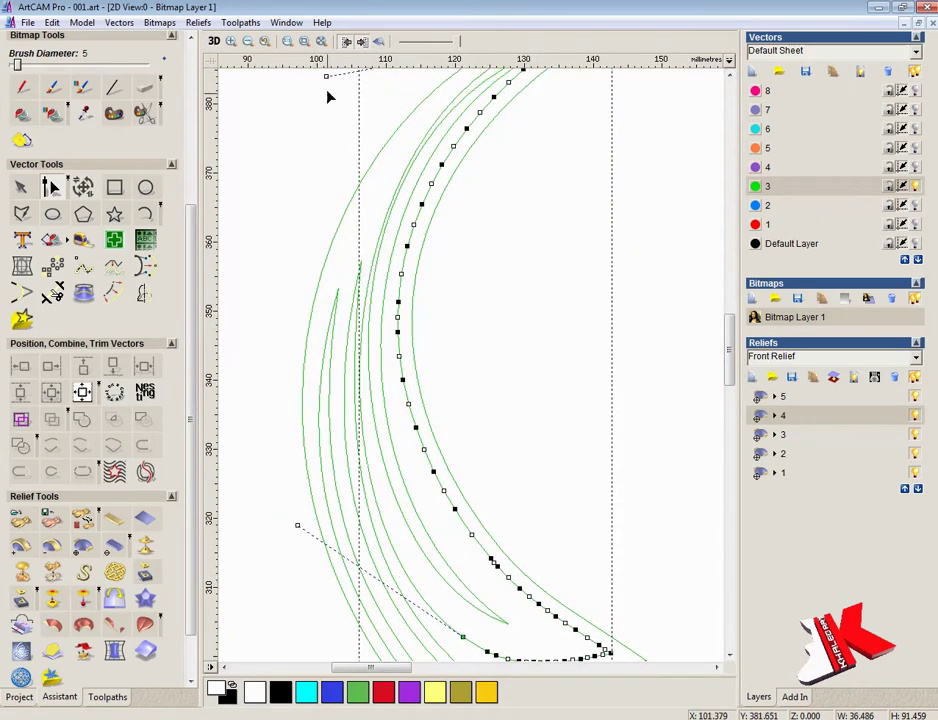
pyautogui.moveTo(731, 348); pyautogui.dragTo(731, 334)
pyautogui.moveTo(327, 188); pyautogui.dragTo(303, 203)
pyautogui.click(247, 43)
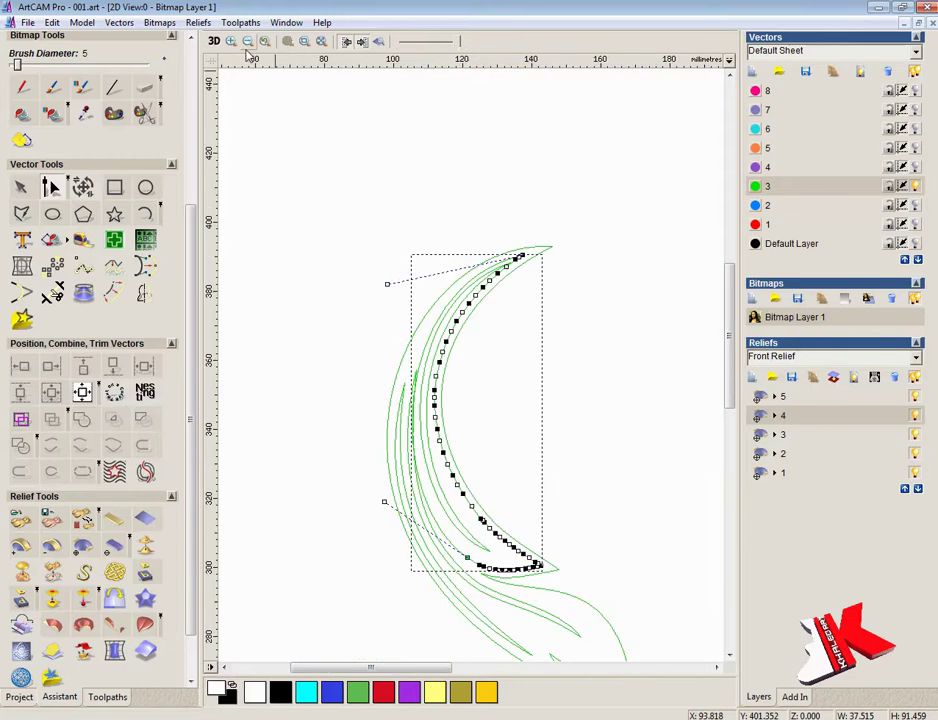
pyautogui.click(350, 496)
pyautogui.click(481, 566)
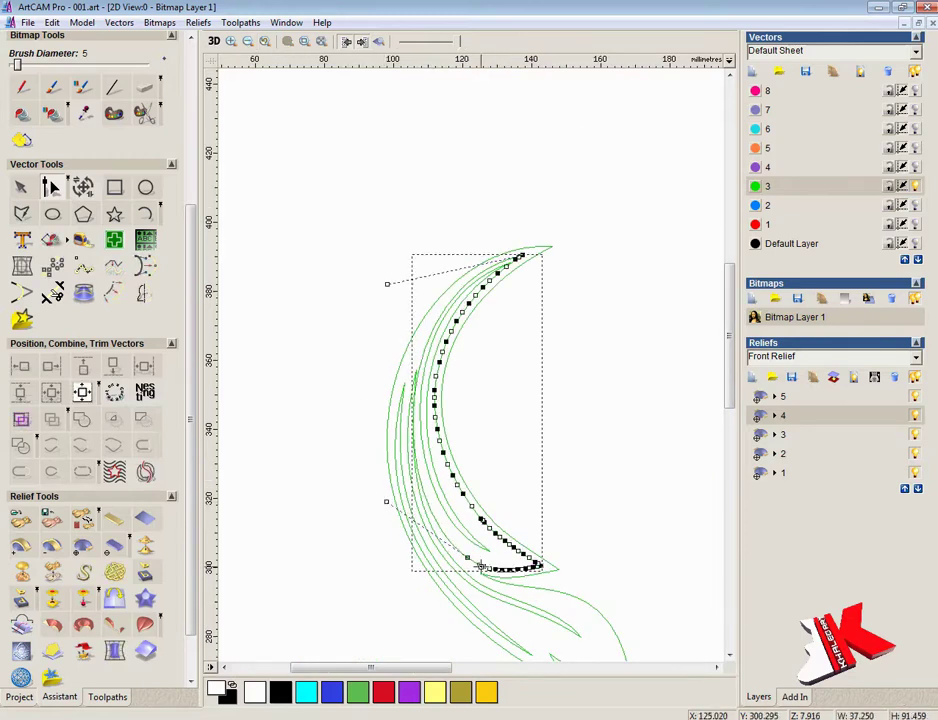
# - Add a round shape with an angle of -54 and no height limit to the relief inside the closed vector
pyautogui.click(213, 41)
pyautogui.click(213, 42)
pyautogui.press('F12')
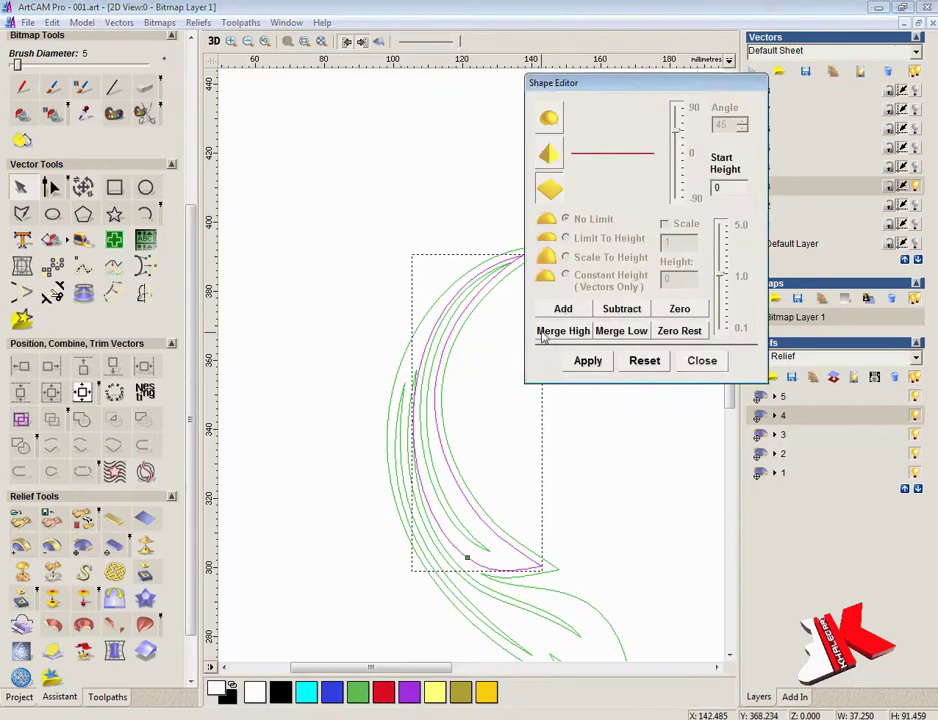
pyautogui.click(214, 43)
pyautogui.click(551, 127)
pyautogui.moveTo(677, 131); pyautogui.dragTo(677, 181)
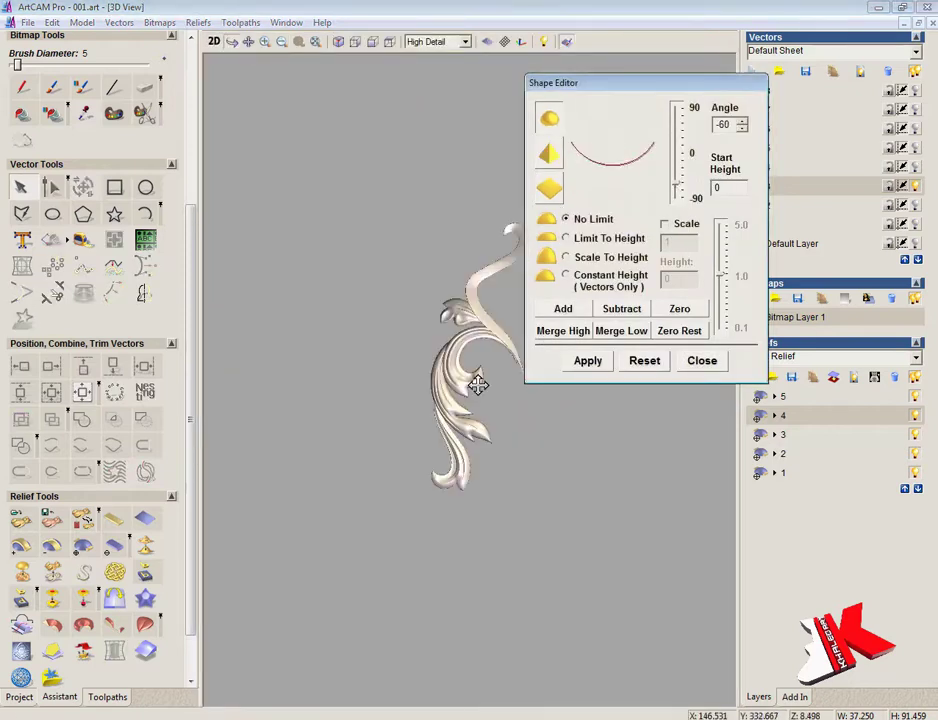
pyautogui.moveTo(481, 400); pyautogui.dragTo(480, 413)
pyautogui.moveTo(480, 413); pyautogui.dragTo(515, 209, button='right')
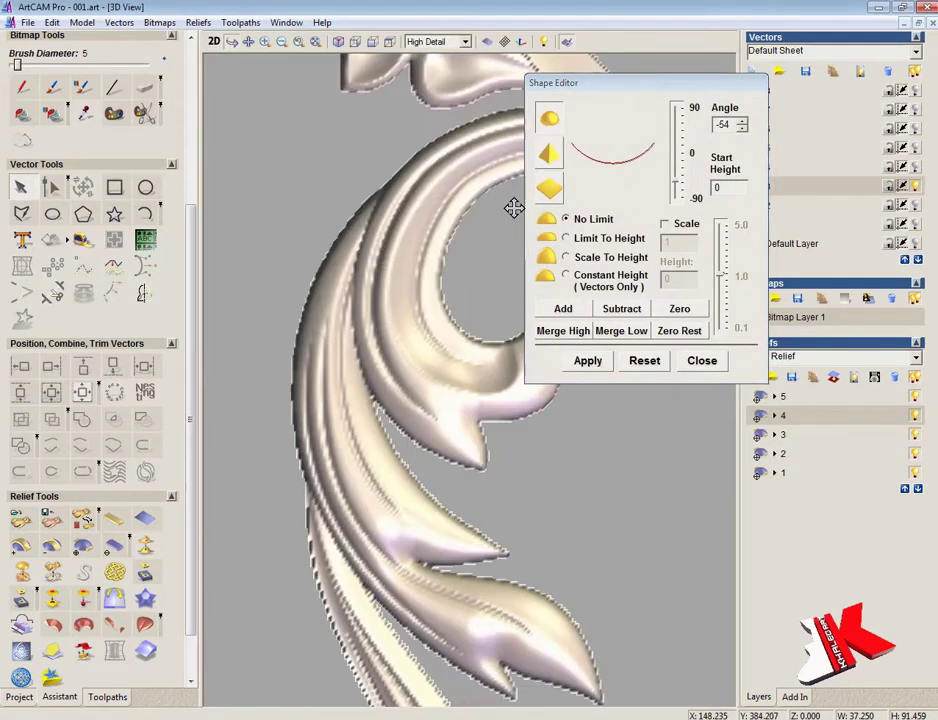
pyautogui.click(566, 310)
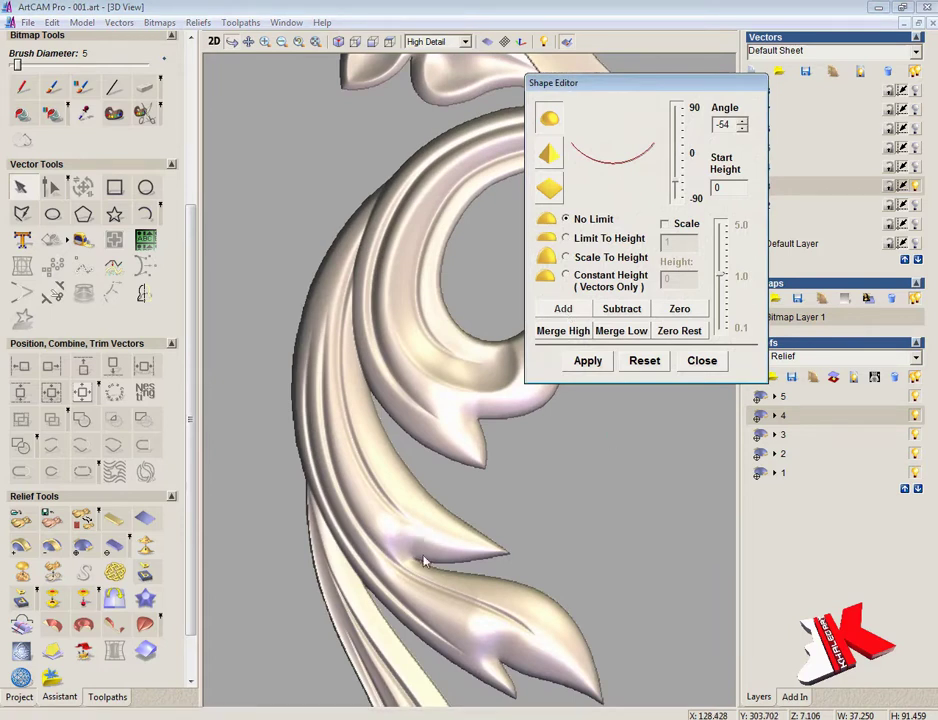
# - Add another round shape with an angle of -9 to the same leaf area and close the Shape Editor
pyautogui.moveTo(424, 562); pyautogui.dragTo(451, 501)
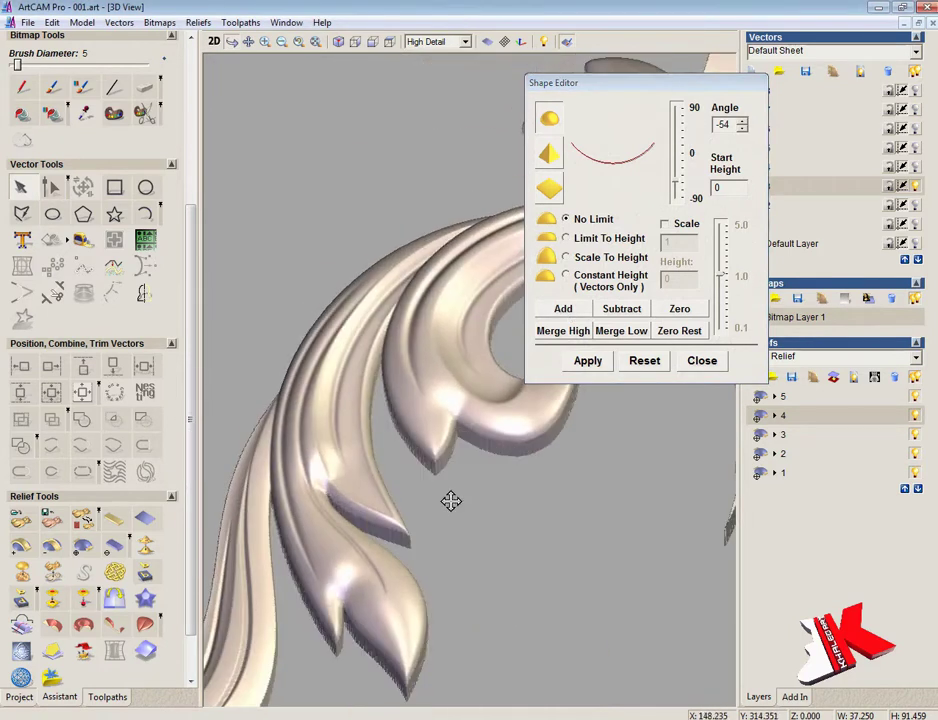
pyautogui.moveTo(673, 165); pyautogui.dragTo(676, 179)
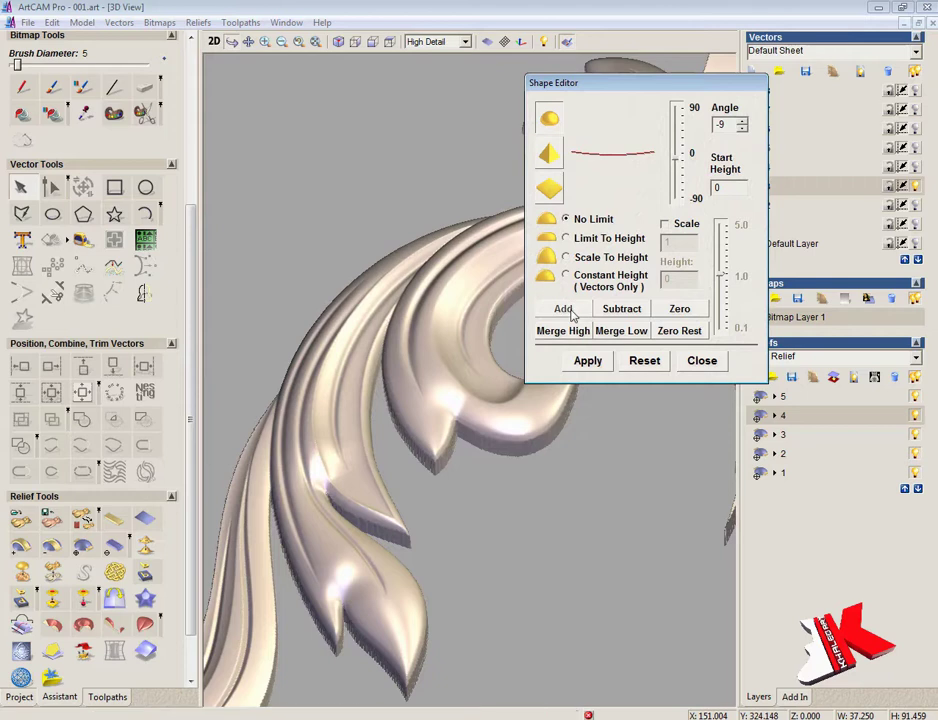
pyautogui.click(563, 360)
pyautogui.click(701, 360)
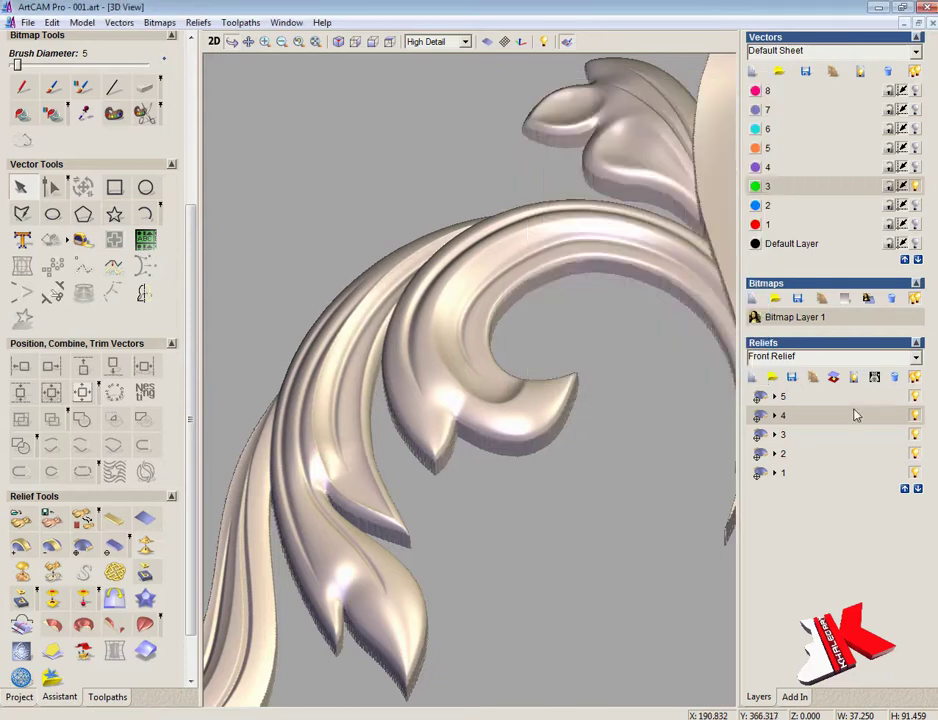
# - Turn on the relief preview in the 2D view and check relief layers 4, 3 and 1 against the full set of vectors
pyautogui.scroll(-5, 516, 397)
pyautogui.moveTo(467, 502); pyautogui.dragTo(547, 535)
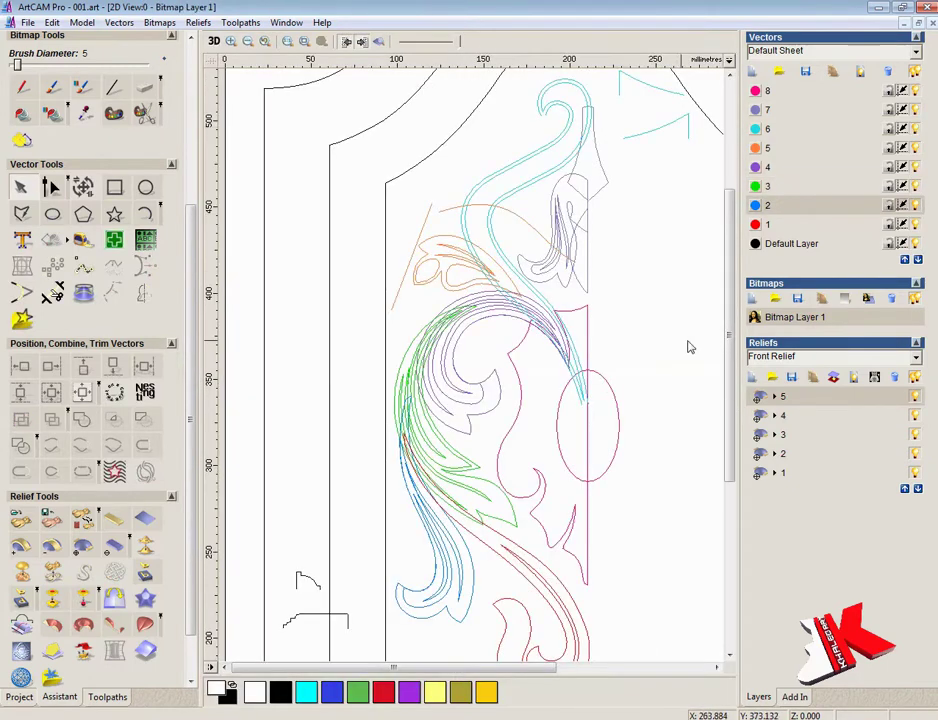
pyautogui.moveTo(729, 347); pyautogui.dragTo(729, 389)
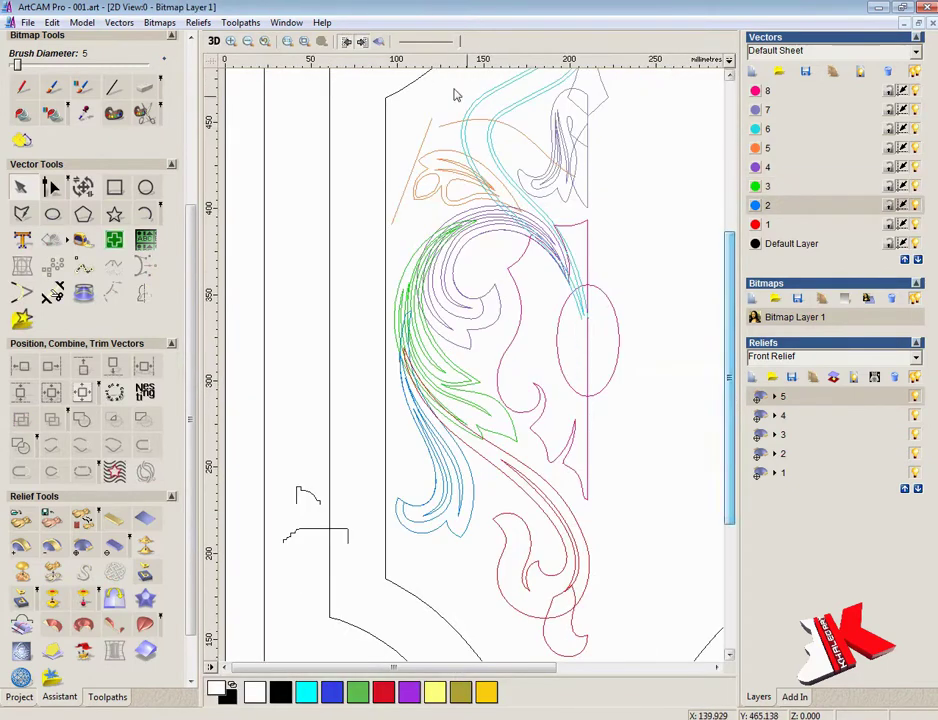
pyautogui.click(380, 42)
pyautogui.click(828, 419)
pyautogui.click(829, 434)
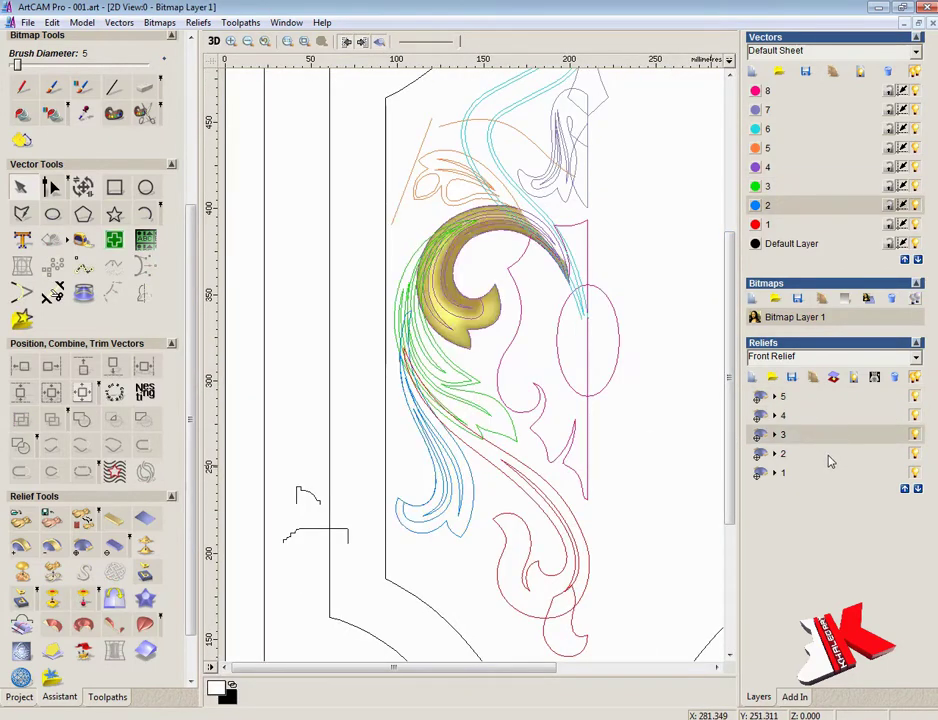
pyautogui.click(829, 473)
# - Show only vector layer 1 and create a new relief layer named 6
pyautogui.keyDown('shift'); pyautogui.click(916, 225); pyautogui.keyUp('shift')
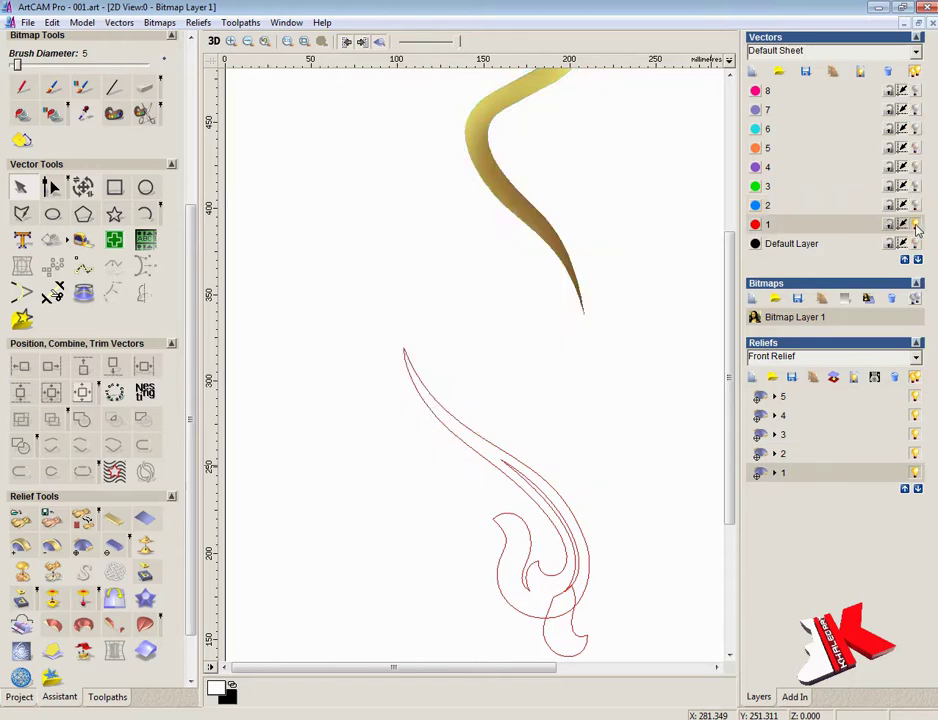
pyautogui.moveTo(730, 333); pyautogui.dragTo(730, 391)
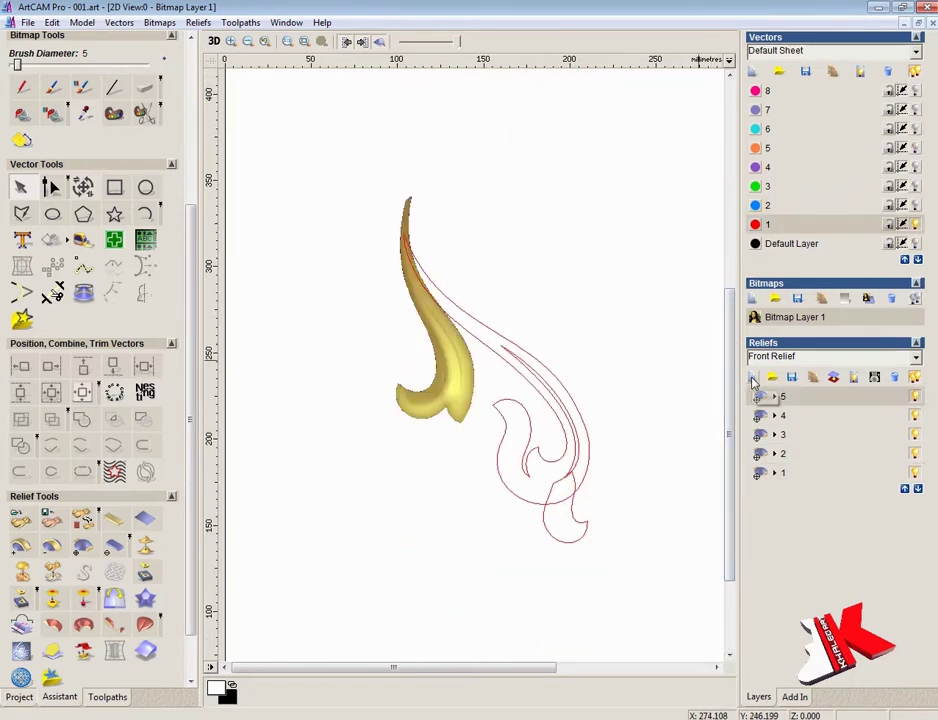
pyautogui.click(907, 378)
pyautogui.write('6')
pyautogui.press('Return')
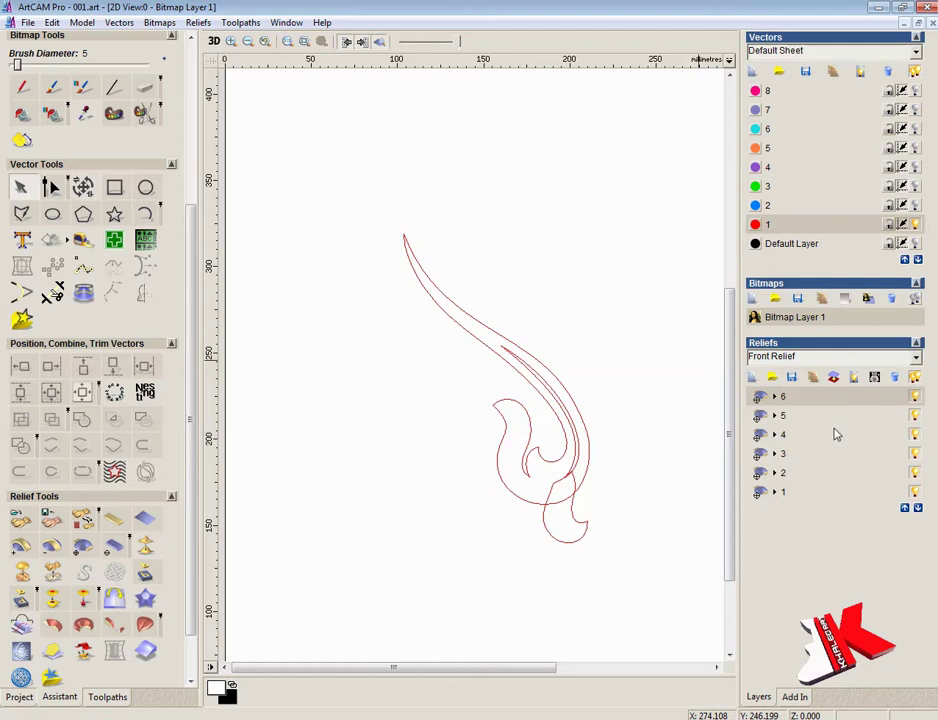
# - Check the reference photo and add a round shape with angle 30, start height 4 and no limit inside the long scroll vector
pyautogui.click(590, 466)
pyautogui.hotkey('alt', 'Tab')
pyautogui.moveTo(592, 408); pyautogui.dragTo(518, 182)
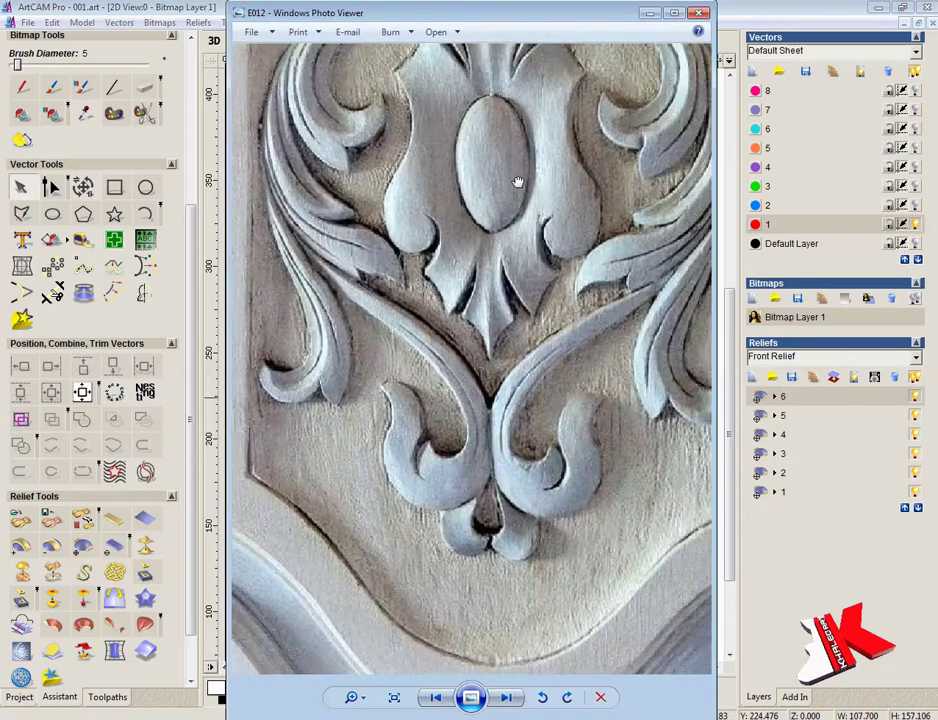
pyautogui.hotkey('alt', 'Tab')
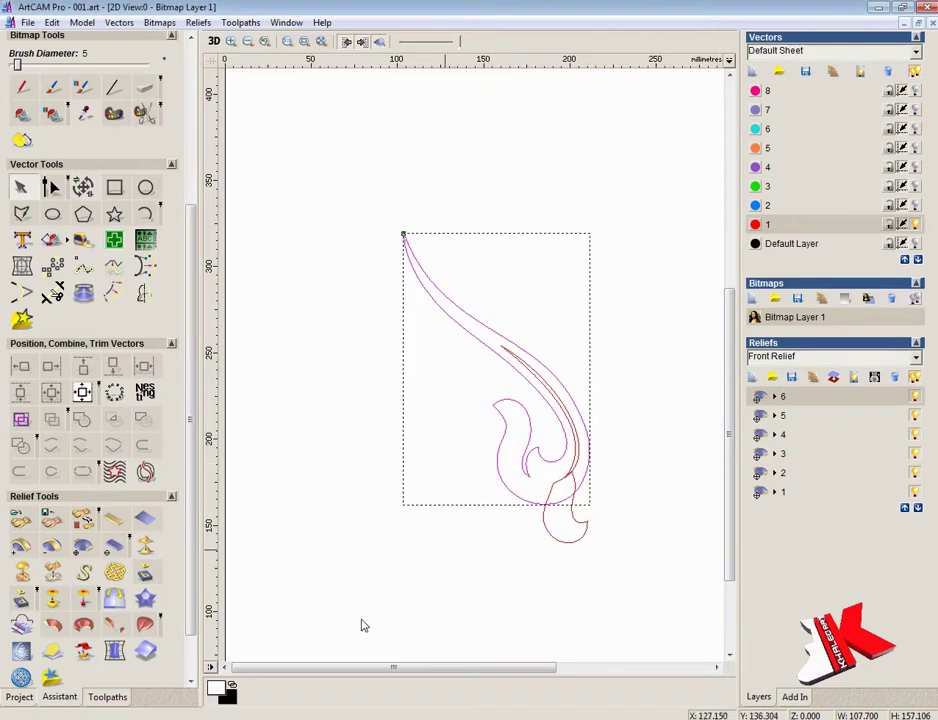
pyautogui.hotkey('alt', 'Tab')
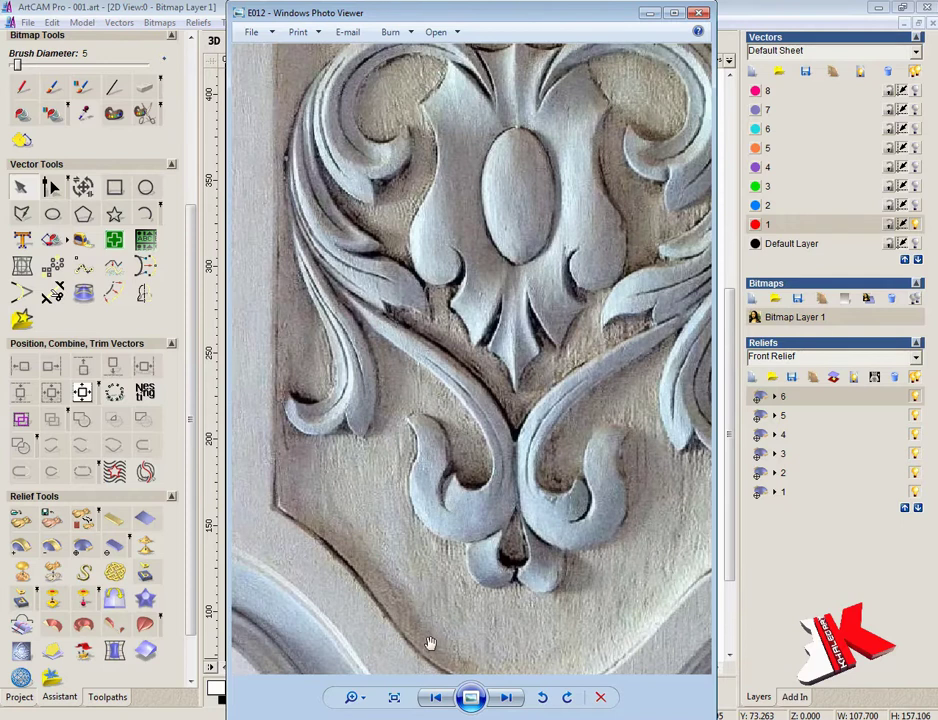
pyautogui.hotkey('alt', 'Tab')
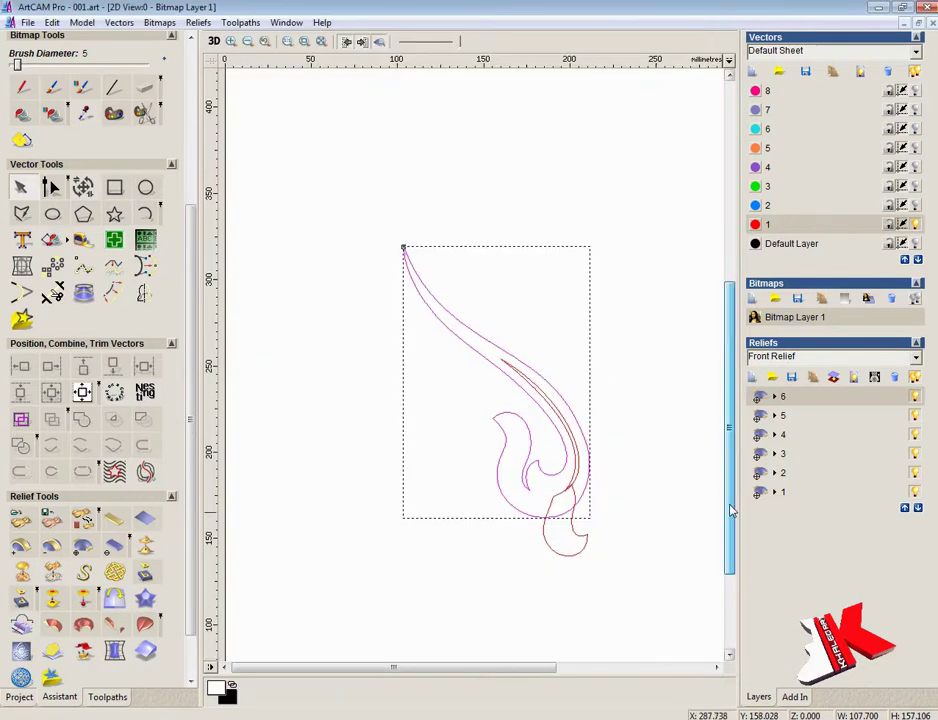
pyautogui.doubleClick(590, 473)
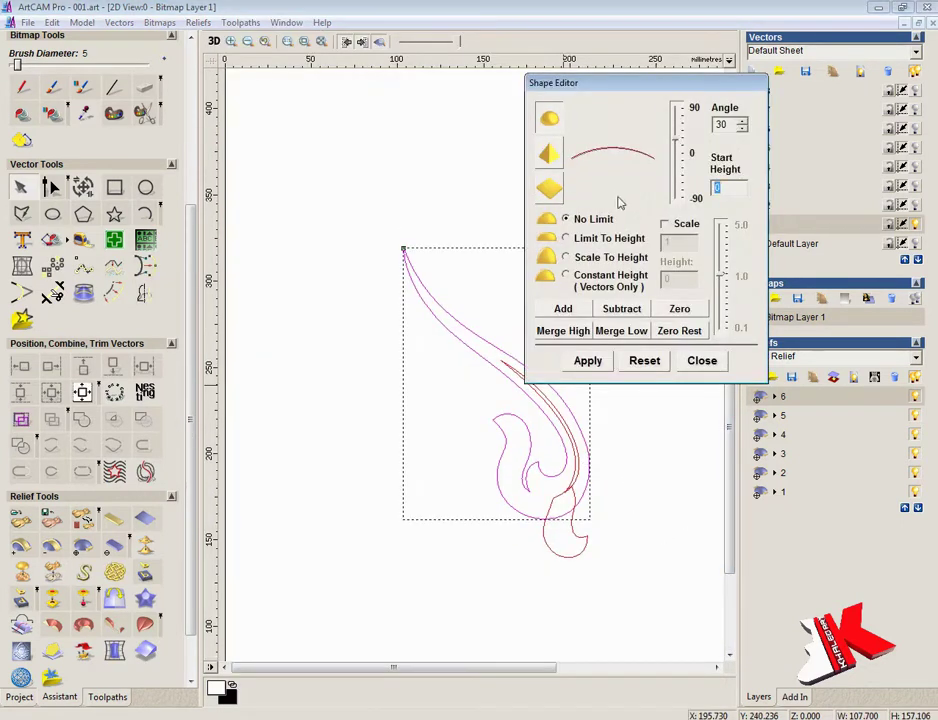
pyautogui.click(563, 309)
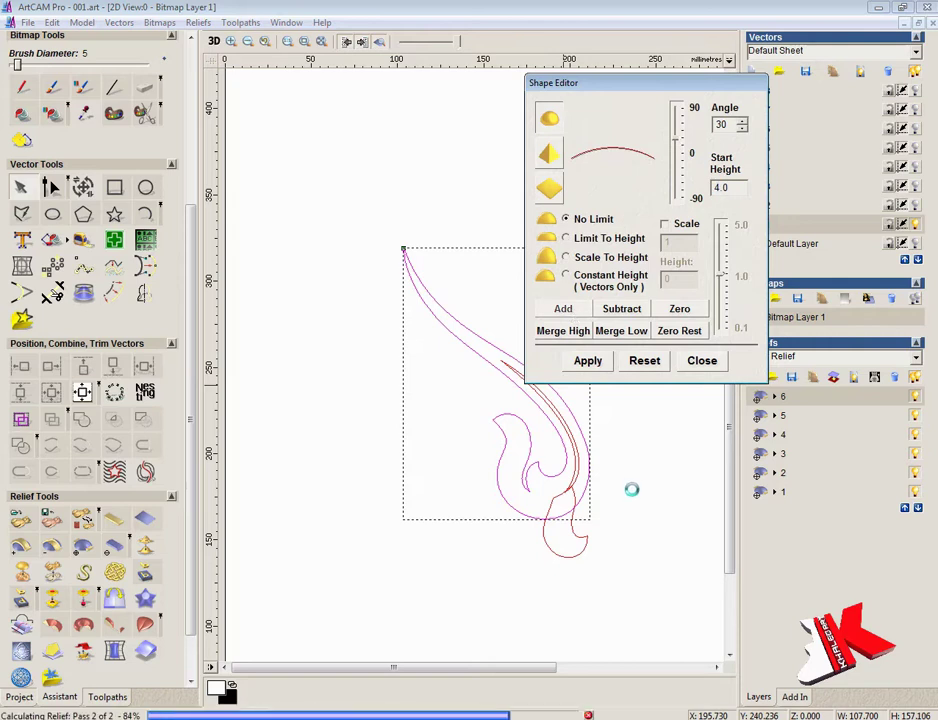
# - Compare the new scroll in the 3D view with the reference photo and close the Shape Editor
pyautogui.click(215, 41)
pyautogui.scroll(4, 529, 425)
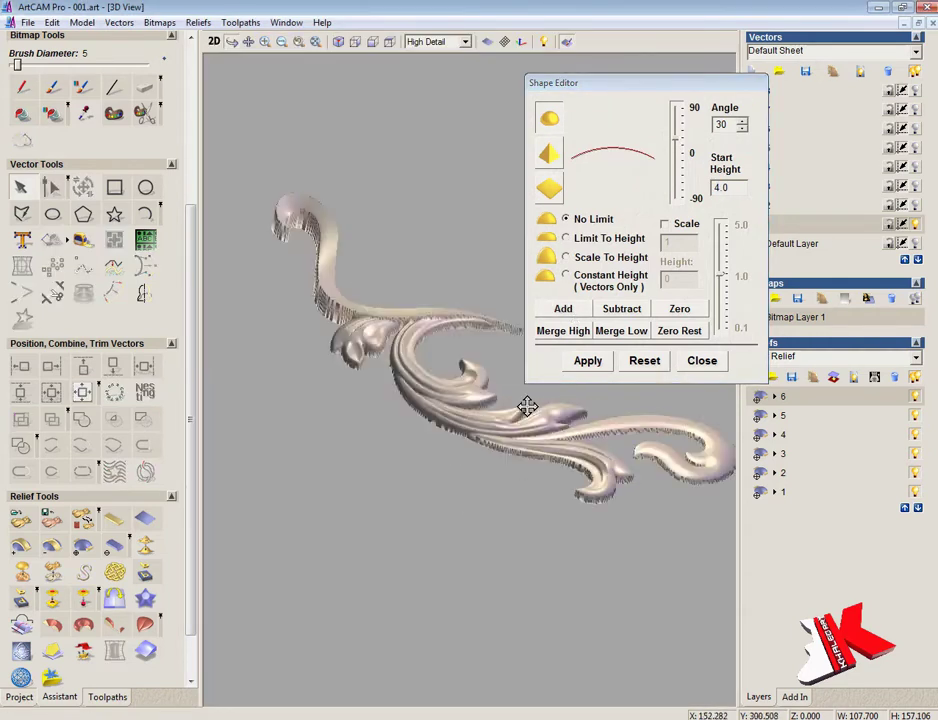
pyautogui.moveTo(528, 408); pyautogui.dragTo(366, 430, button='middle')
pyautogui.moveTo(362, 534)
pyautogui.mouseDown()
pyautogui.moveTo(226, 487)
pyautogui.moveTo(262, 545)
pyautogui.mouseUp()
pyautogui.hotkey('alt', 'Tab')
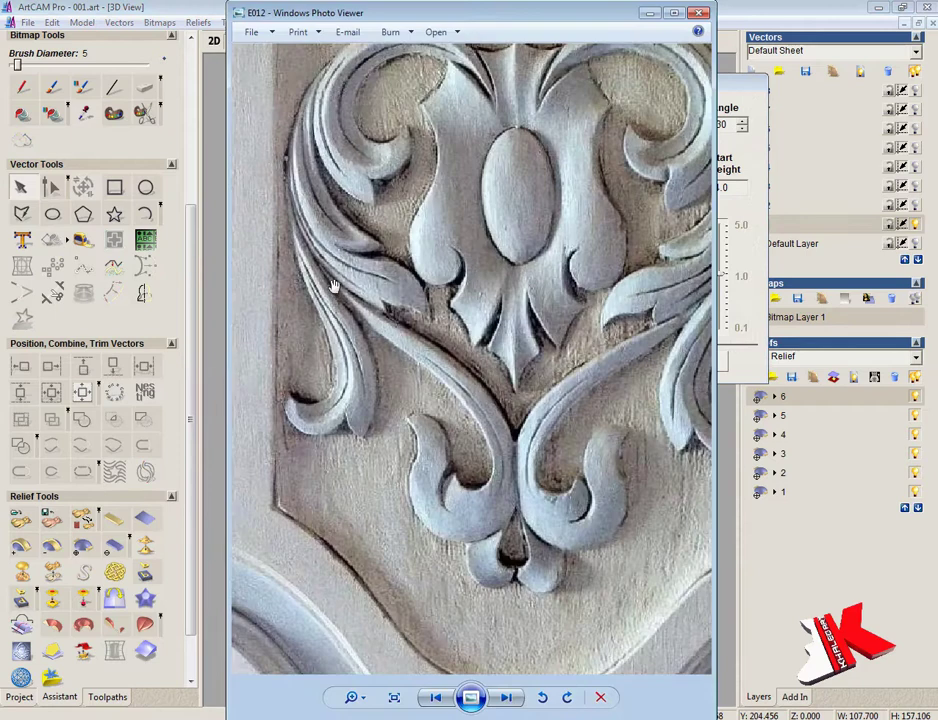
pyautogui.hotkey('alt', 'Tab')
pyautogui.click(709, 363)
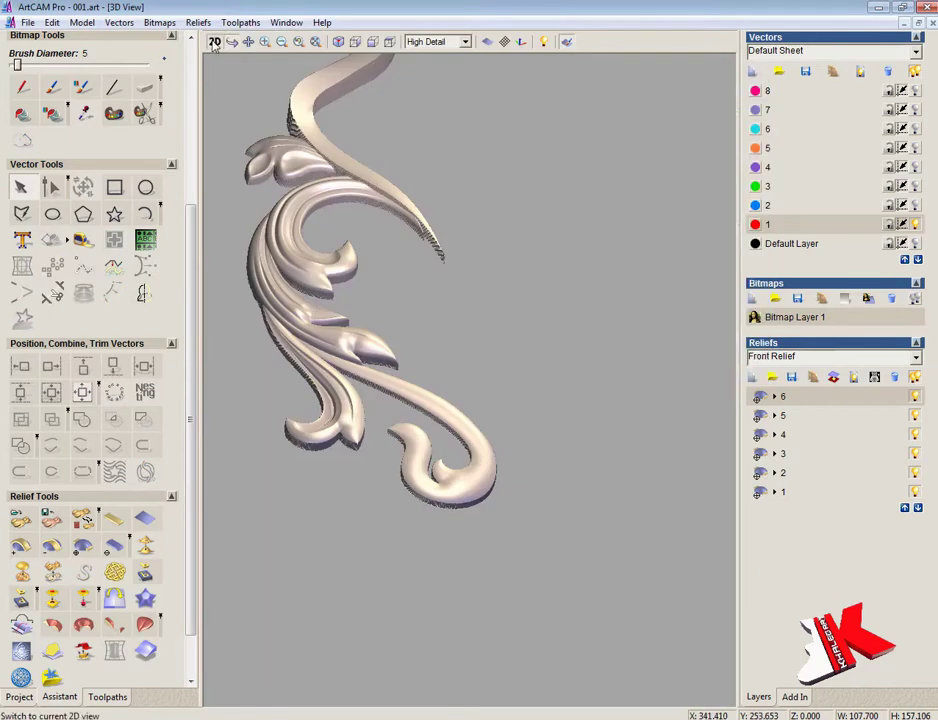
# - Add an angled plane from height 0 at the scroll's tip to 2 at its curl, and scale the whole layer to 8 mm
pyautogui.click(215, 41)
pyautogui.click(53, 651)
pyautogui.click(108, 210)
pyautogui.moveTo(404, 249); pyautogui.dragTo(570, 496)
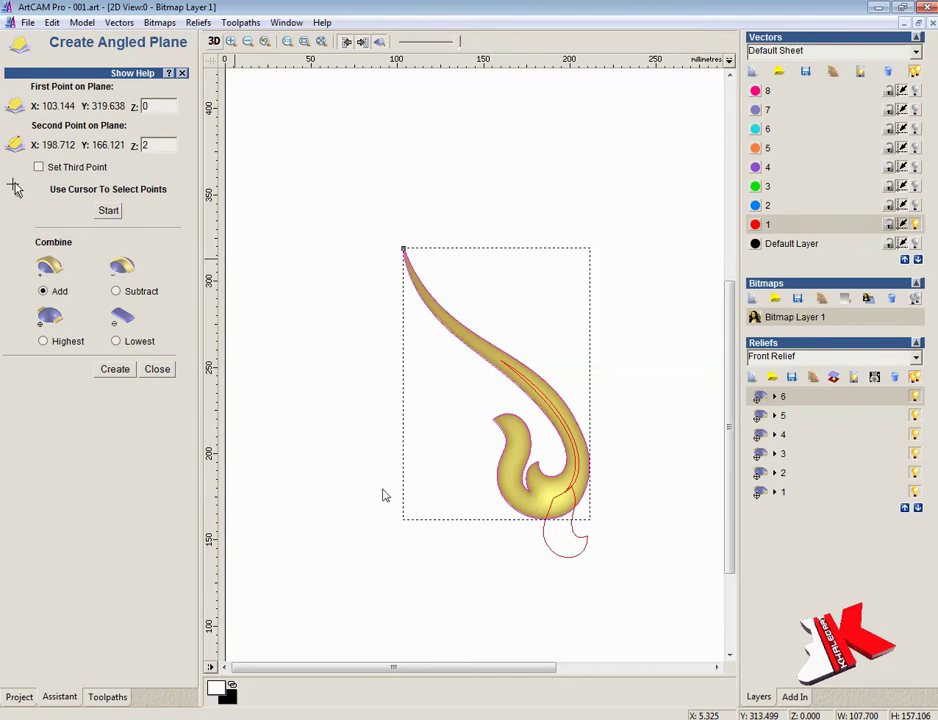
pyautogui.click(214, 41)
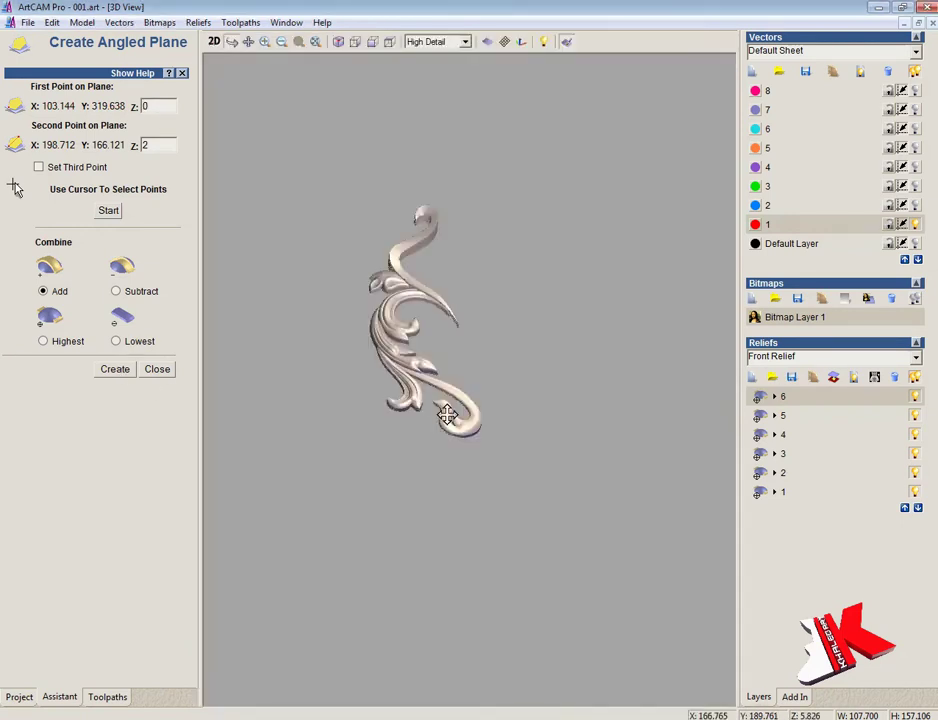
pyautogui.moveTo(445, 412); pyautogui.dragTo(425, 429)
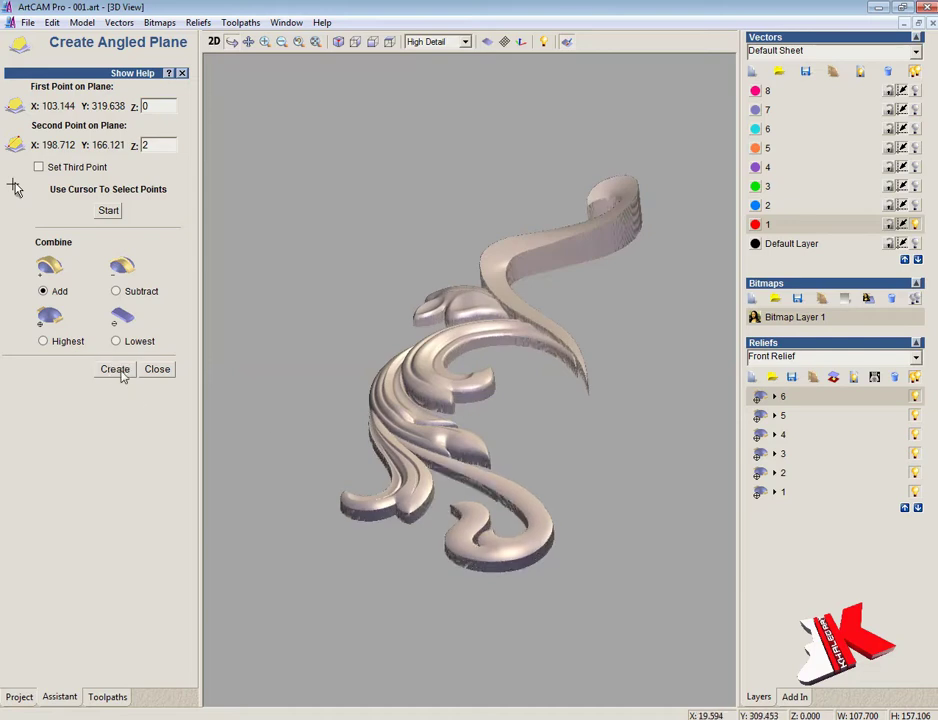
pyautogui.click(157, 369)
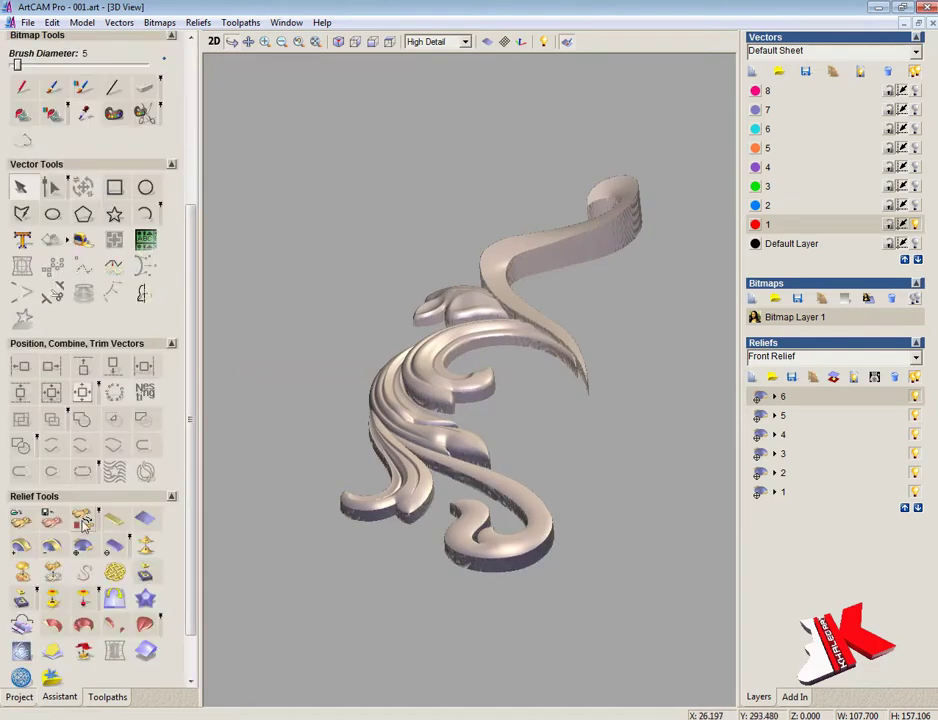
pyautogui.click(146, 546)
pyautogui.click(540, 445)
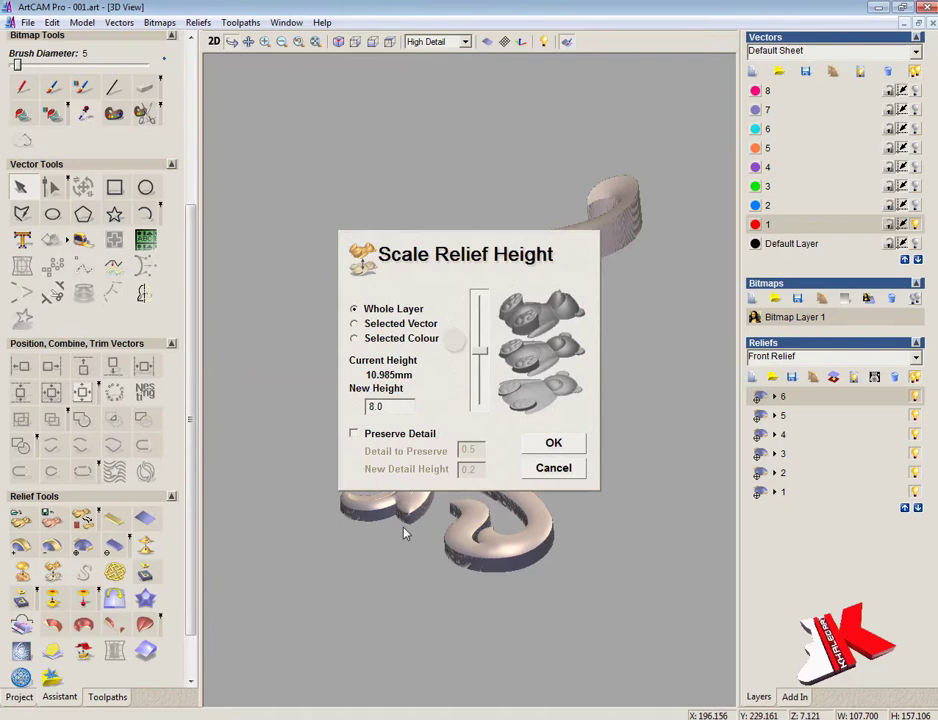
# - Add a second angled plane to the scroll, from height 0.2 at its tip to 2 at the base of the curl
pyautogui.press('F2')
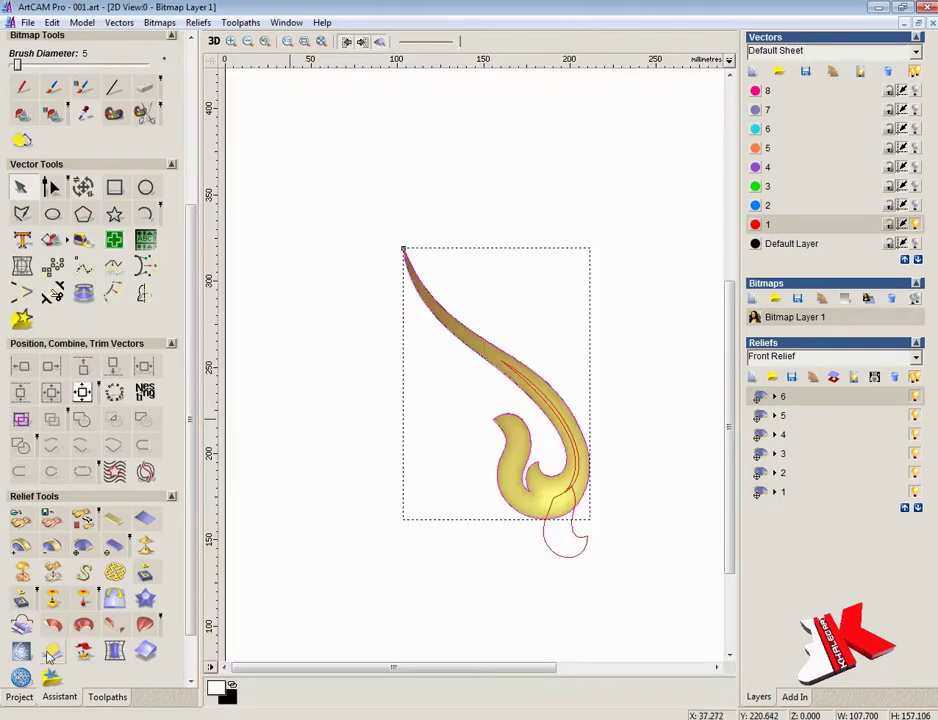
pyautogui.click(50, 655)
pyautogui.click(110, 210)
pyautogui.click(404, 249)
pyautogui.click(560, 519)
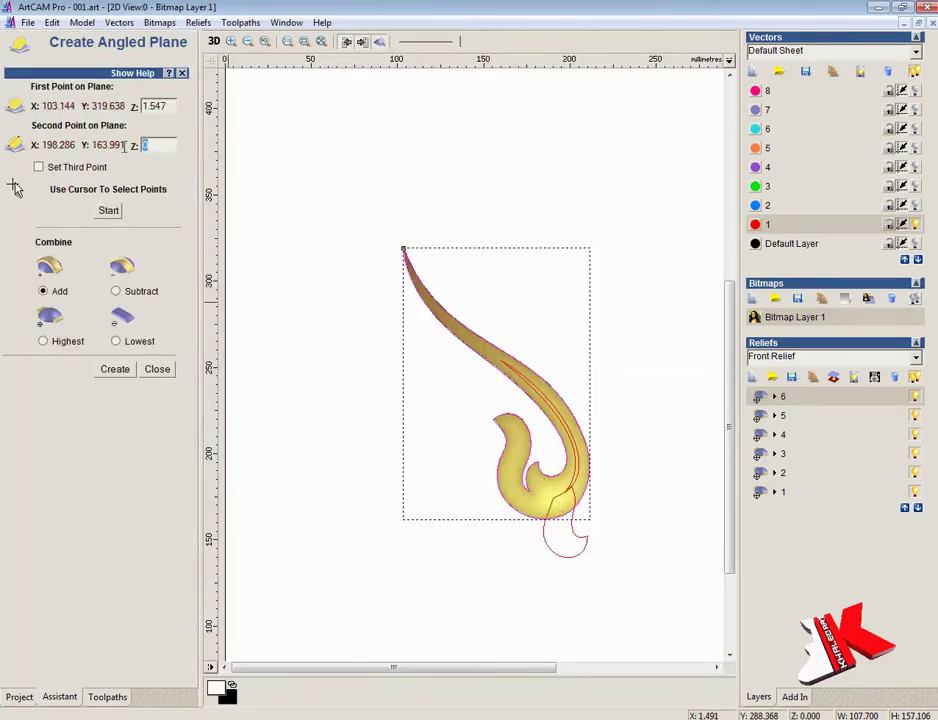
pyautogui.press('F3')
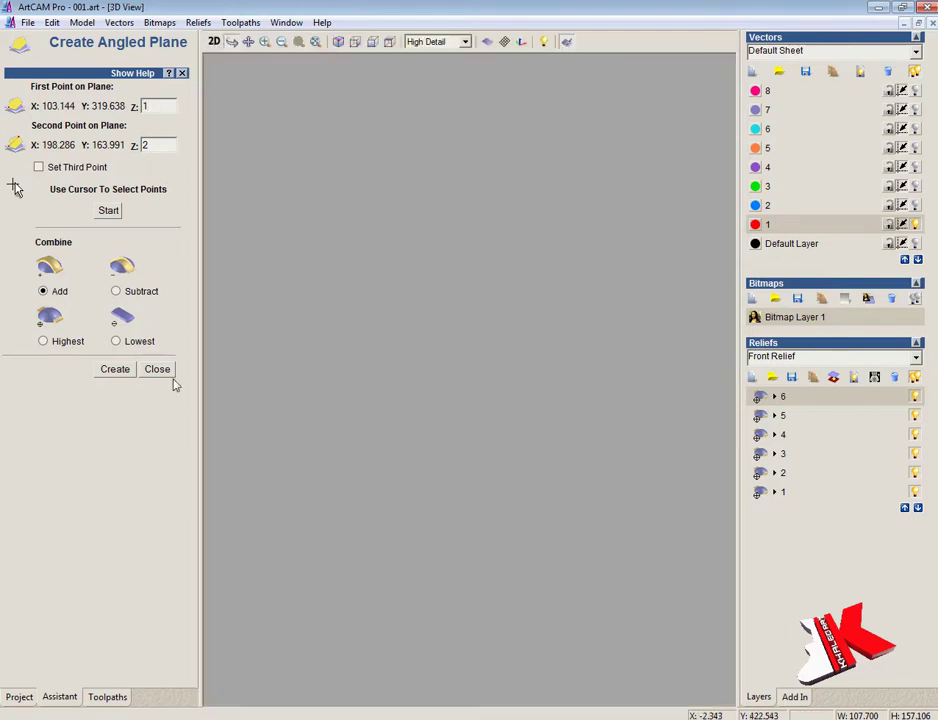
pyautogui.moveTo(521, 446); pyautogui.dragTo(533, 372, button='right')
pyautogui.moveTo(533, 372); pyautogui.dragTo(534, 310, button='middle')
pyautogui.moveTo(158, 107); pyautogui.dragTo(2, 107)
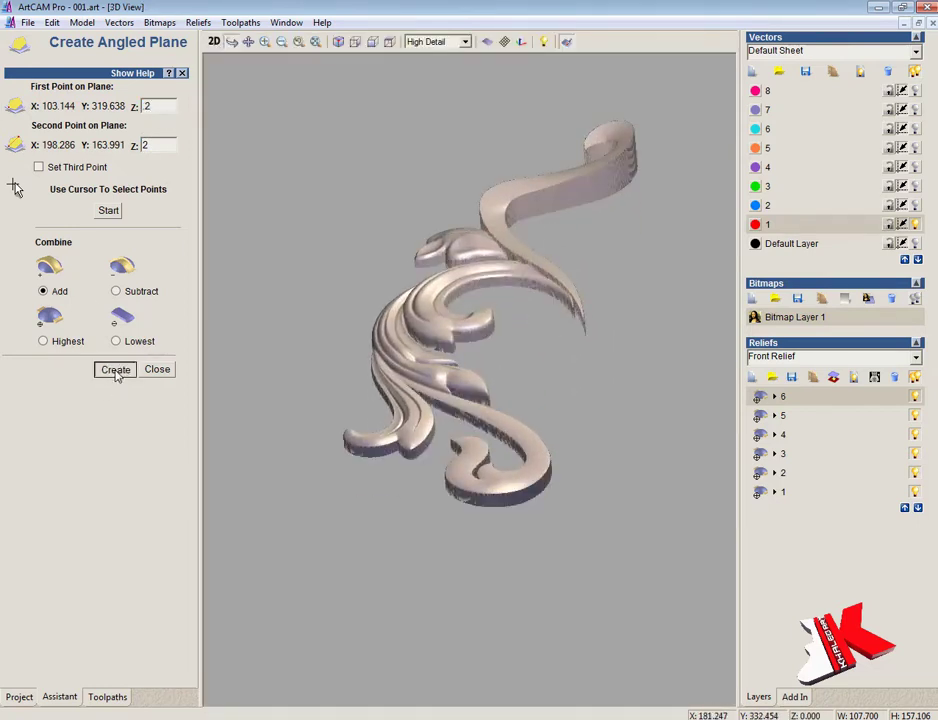
pyautogui.click(160, 371)
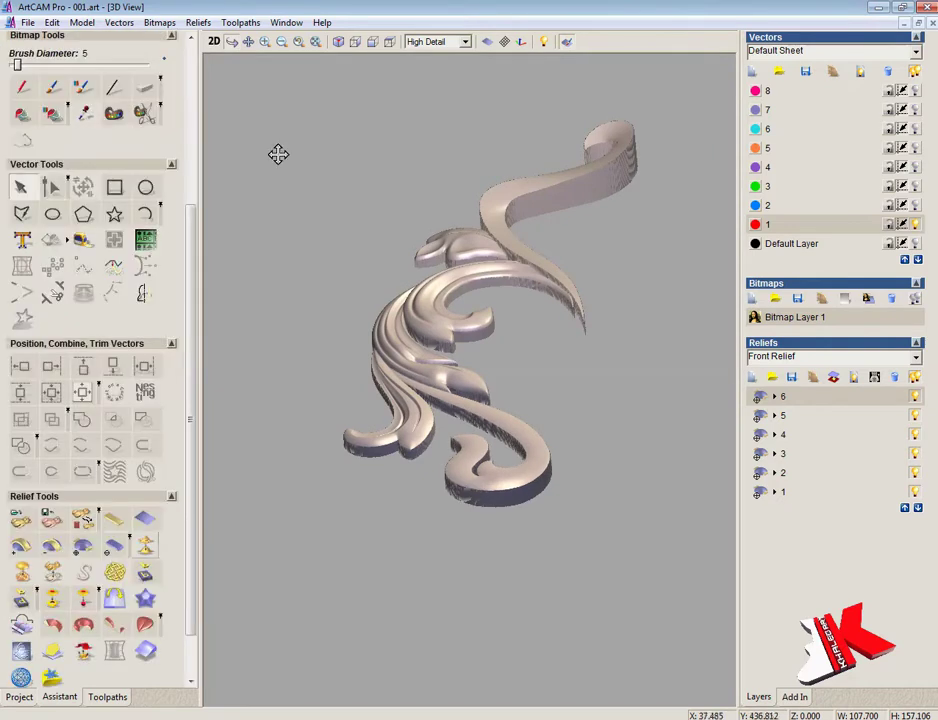
# - Add another round shape with angle 30, start height 0 and no limit to the scroll, and deselect its vector
pyautogui.press('F2')
pyautogui.doubleClick(538, 374)
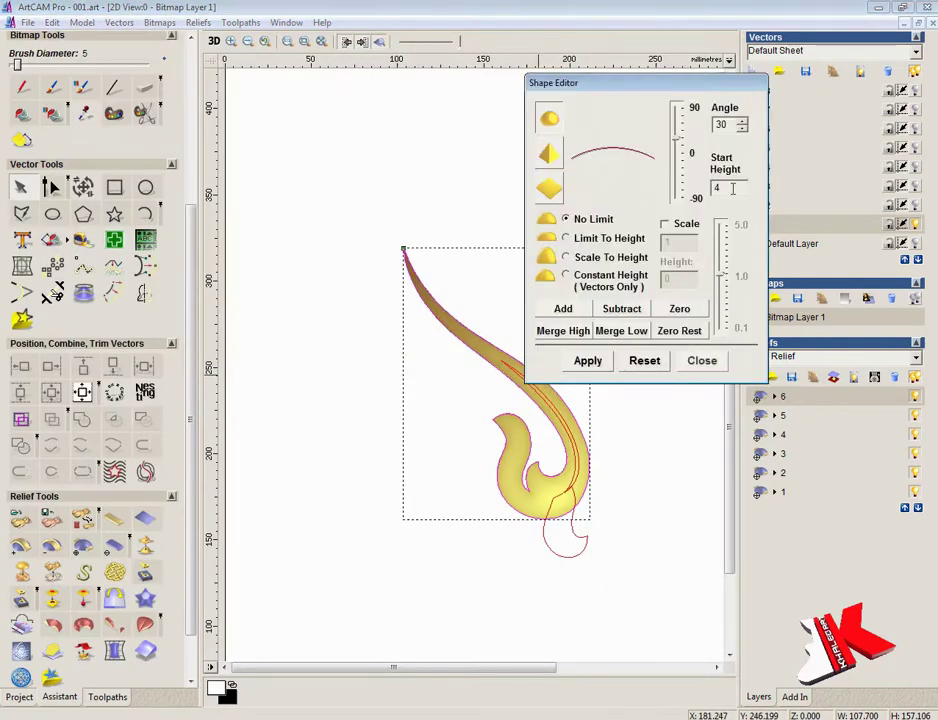
pyautogui.click(563, 310)
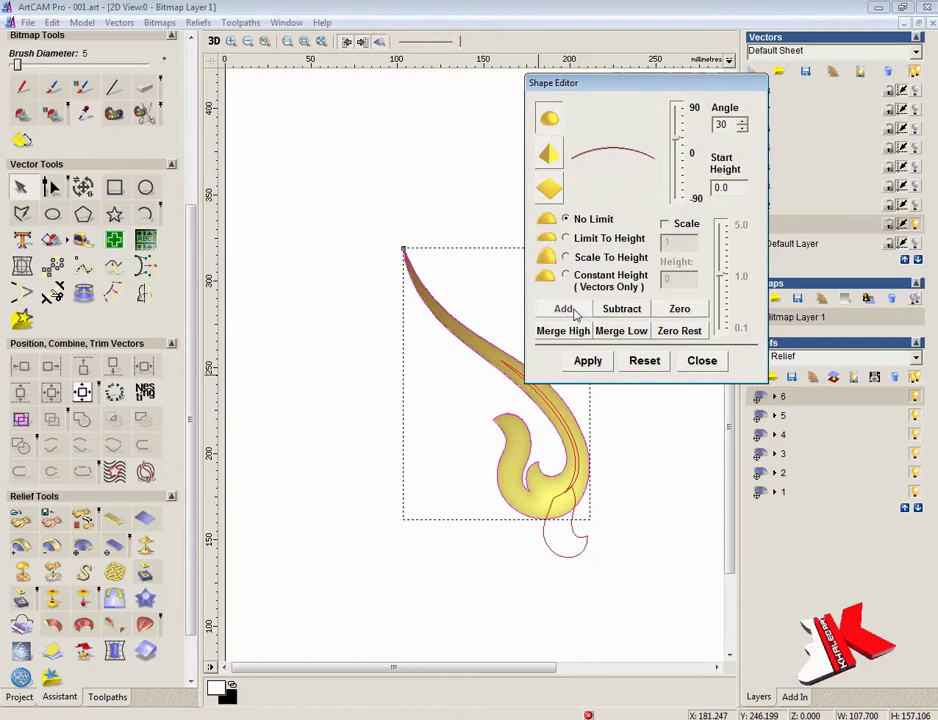
pyautogui.click(702, 361)
pyautogui.click(609, 393)
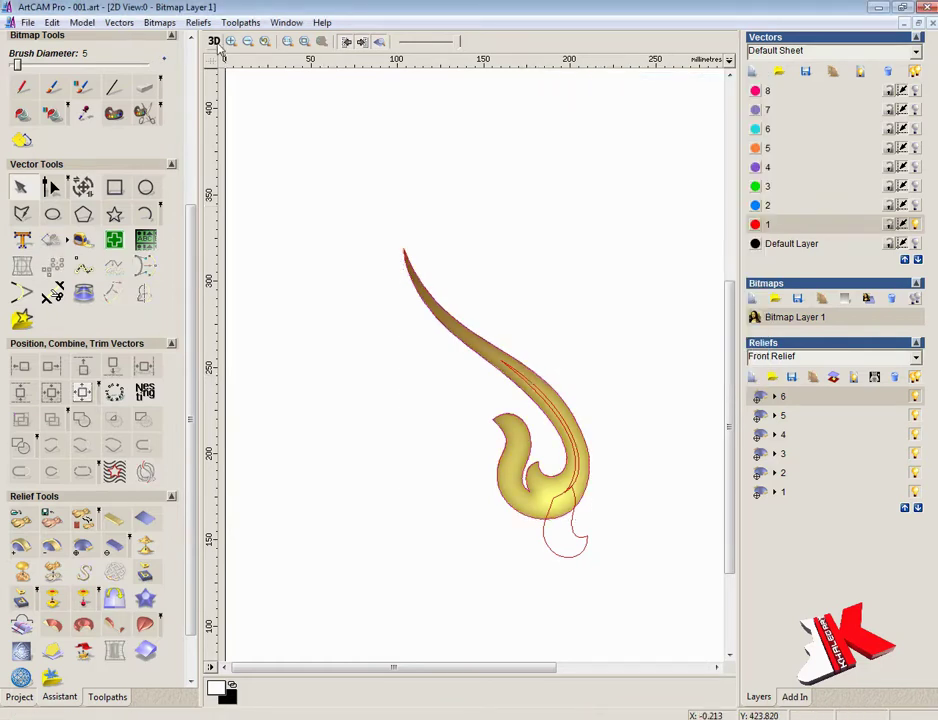
# - Examine the scroll's height against the neighbouring leaves in the 3D perspective and side views
pyautogui.click(214, 41)
pyautogui.scroll(5, 506, 278)
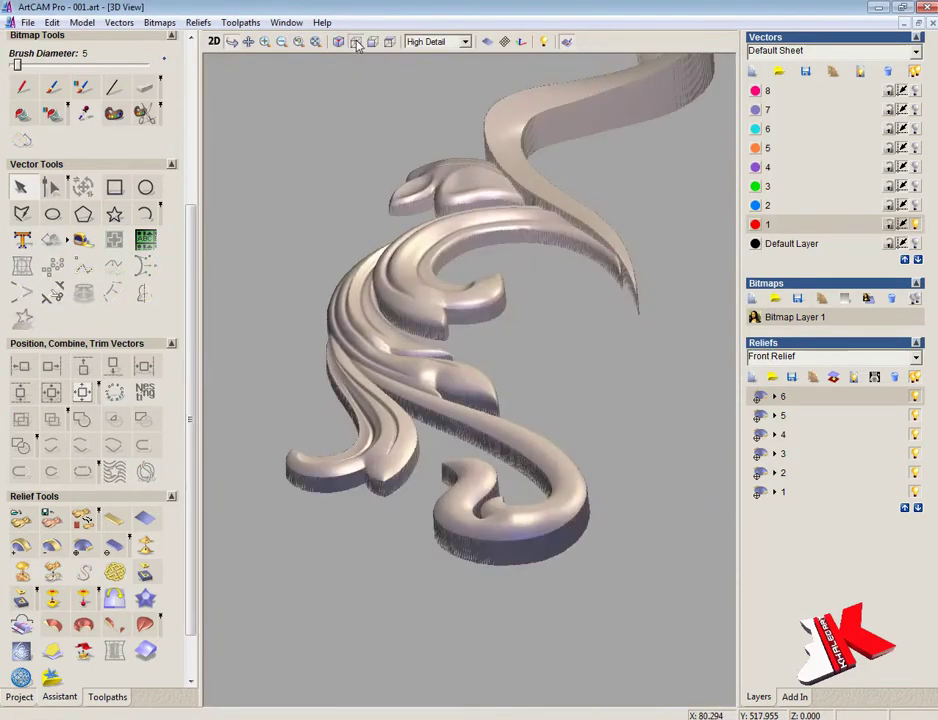
pyautogui.click(356, 42)
pyautogui.moveTo(387, 73); pyautogui.dragTo(601, 247)
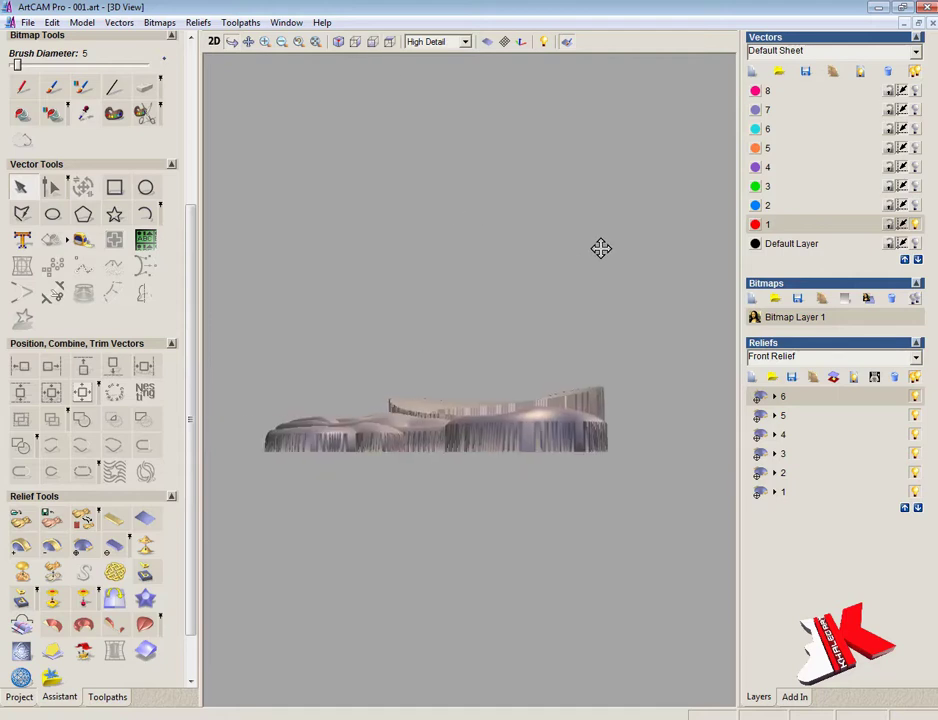
pyautogui.click(356, 43)
pyautogui.moveTo(419, 239); pyautogui.dragTo(428, 211, button='right')
pyautogui.moveTo(428, 211); pyautogui.dragTo(444, 234, button='middle')
pyautogui.moveTo(444, 234); pyautogui.dragTo(448, 241, button='right')
pyautogui.moveTo(448, 241); pyautogui.dragTo(438, 226)
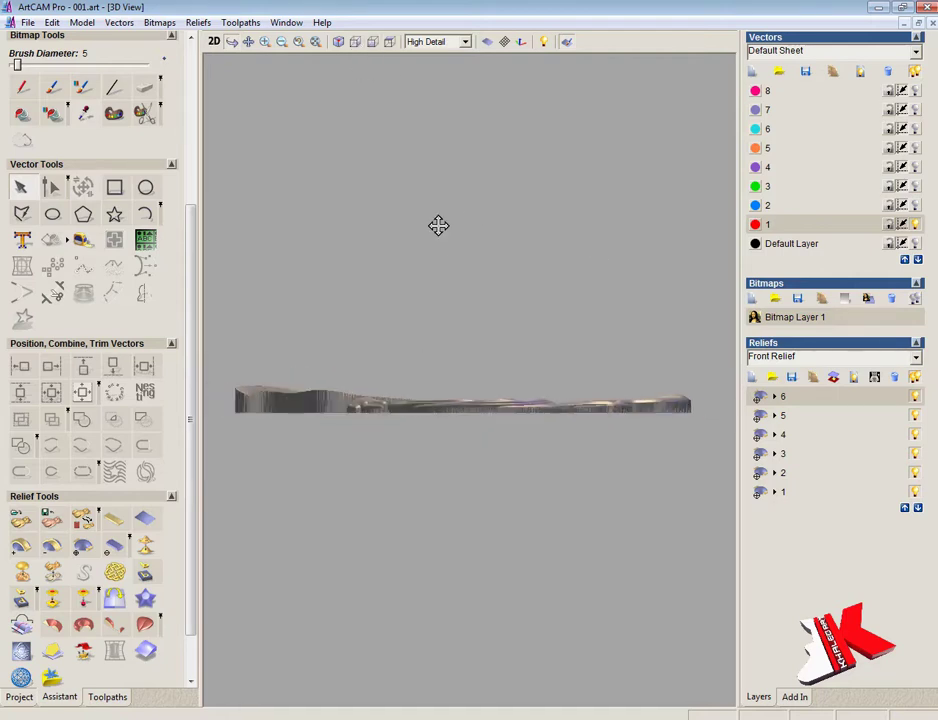
# - Carve the narrow vector inside the scroll with an angular shape at angle -60, start height 0 and no limit, and inspect it in 3D
pyautogui.click(213, 41)
pyautogui.click(580, 467)
pyautogui.hotkey('alt', 'Tab')
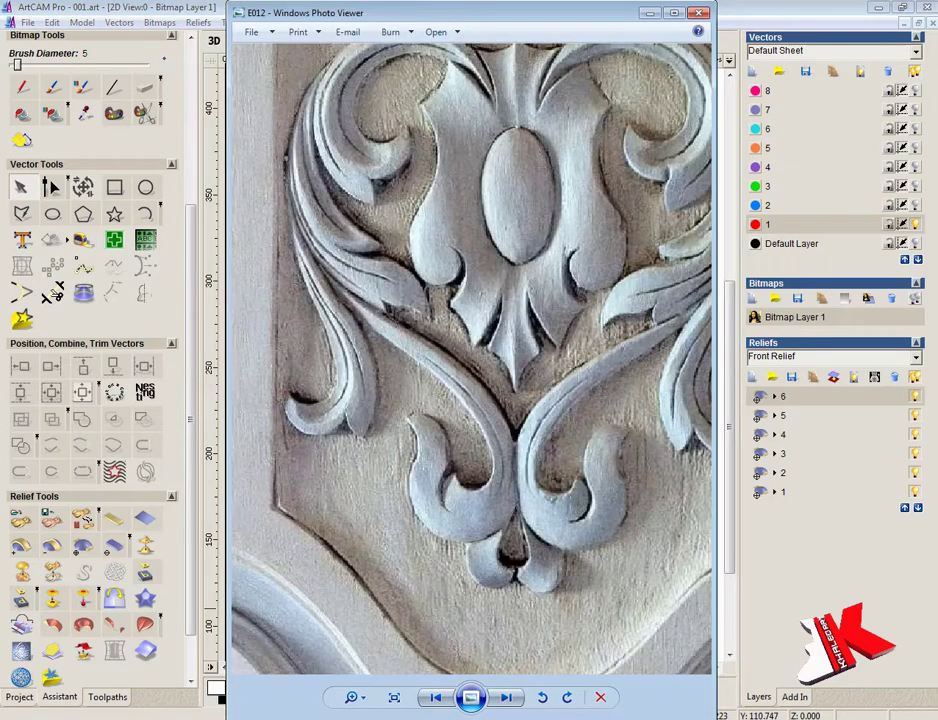
pyautogui.hotkey('alt', 'Tab')
pyautogui.doubleClick(577, 484)
pyautogui.click(551, 161)
pyautogui.moveTo(679, 131); pyautogui.dragTo(678, 186)
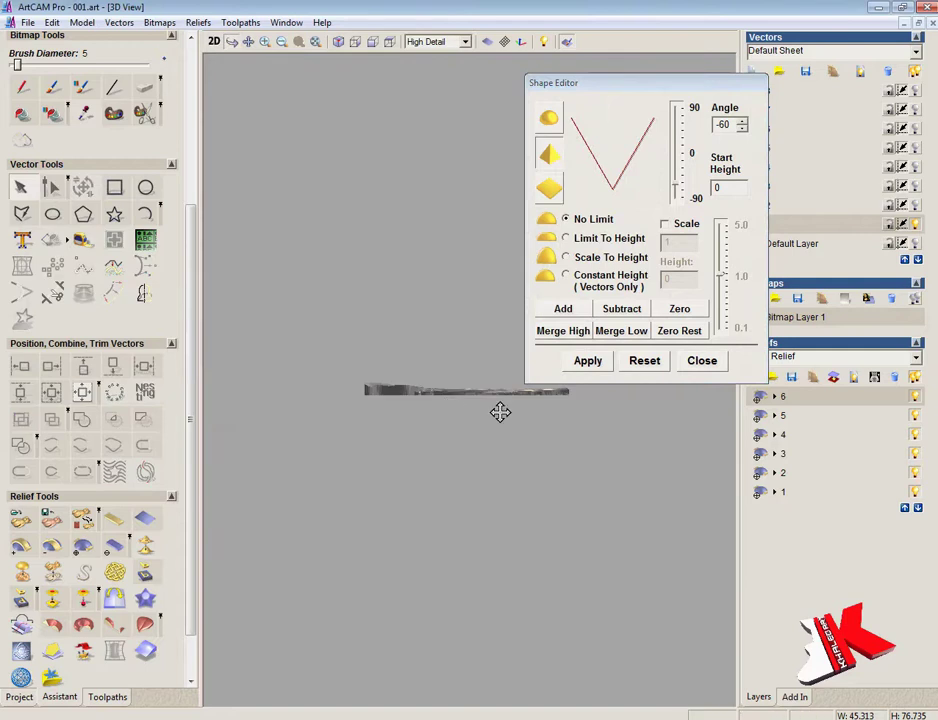
pyautogui.moveTo(500, 412); pyautogui.dragTo(537, 439)
pyautogui.scroll(5, 420, 425)
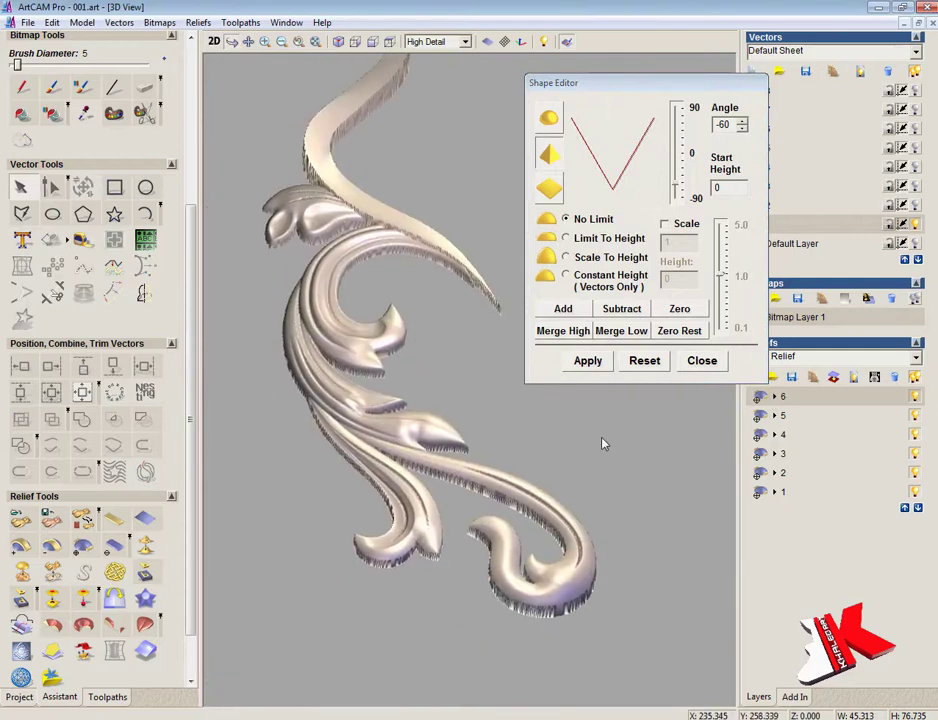
pyautogui.click(700, 360)
# - Scale the relief height of the whole layer to 13 mm
pyautogui.click(86, 572)
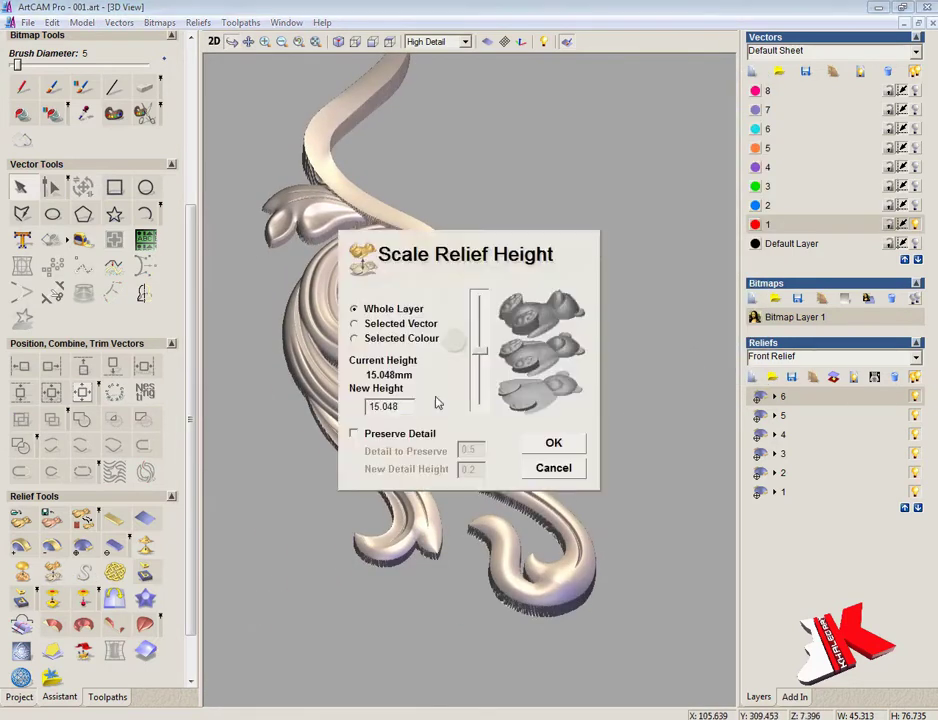
pyautogui.write('13.0')
pyautogui.click(549, 445)
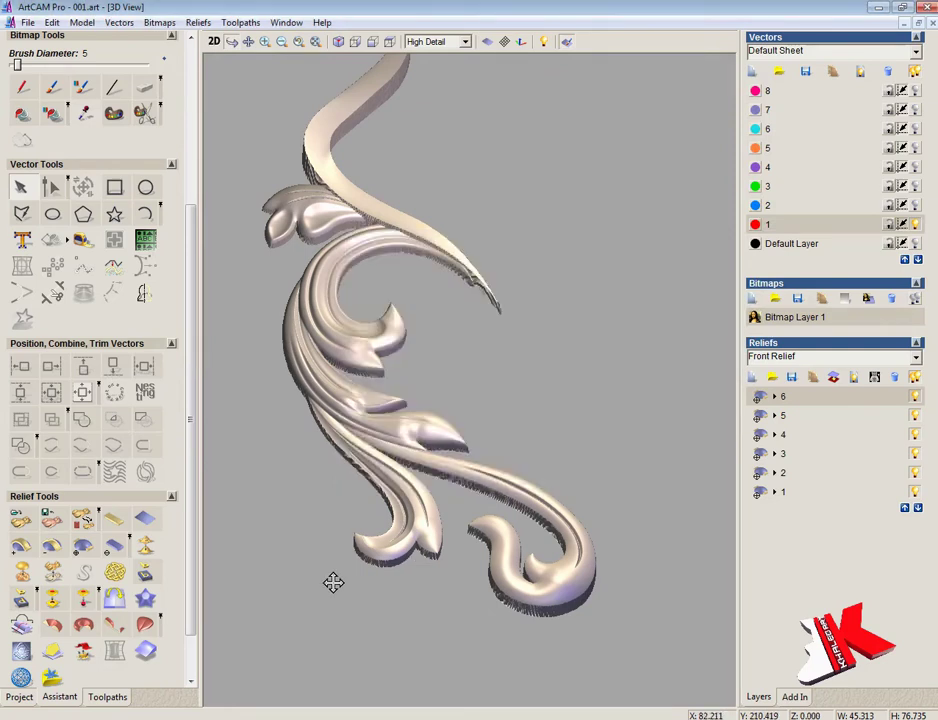
# - Hide the relief preview in the 2D view and offset the scroll outline inwards by 1 with chamfered corners
pyautogui.hotkey('alt', 'Tab')
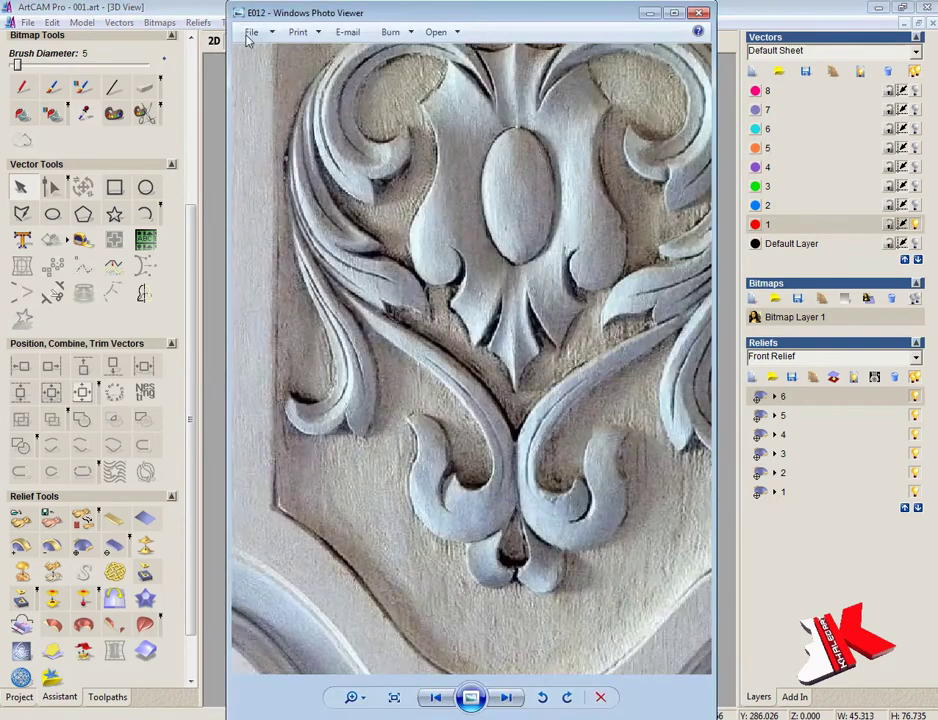
pyautogui.click(214, 44)
pyautogui.scroll(2, 575, 494)
pyautogui.scroll(-1, 540, 438)
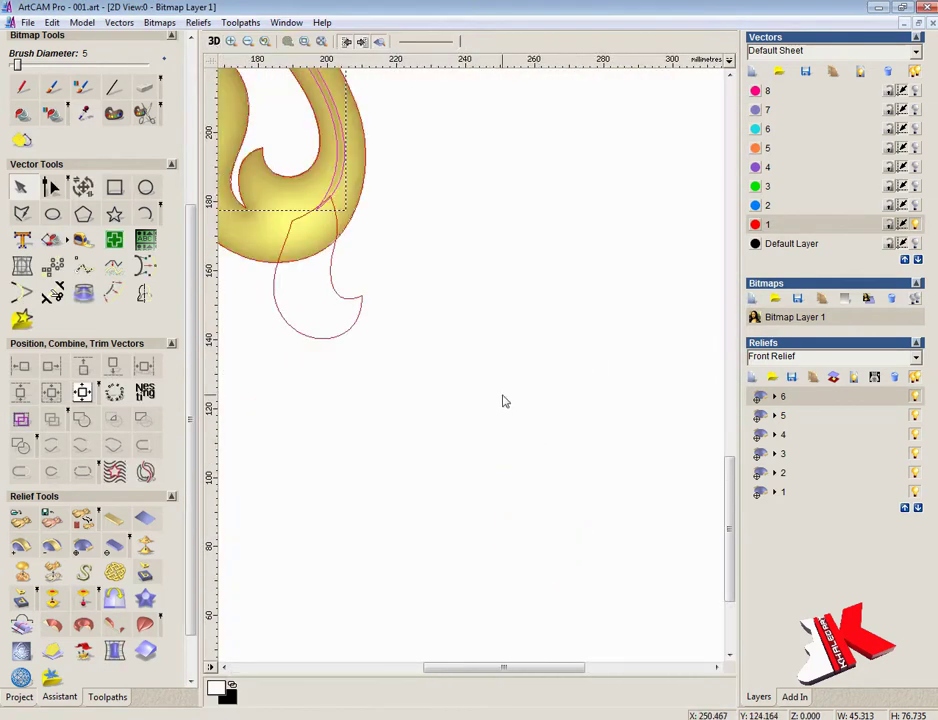
pyautogui.moveTo(728, 503); pyautogui.dragTo(746, 446)
pyautogui.moveTo(571, 667); pyautogui.dragTo(477, 669)
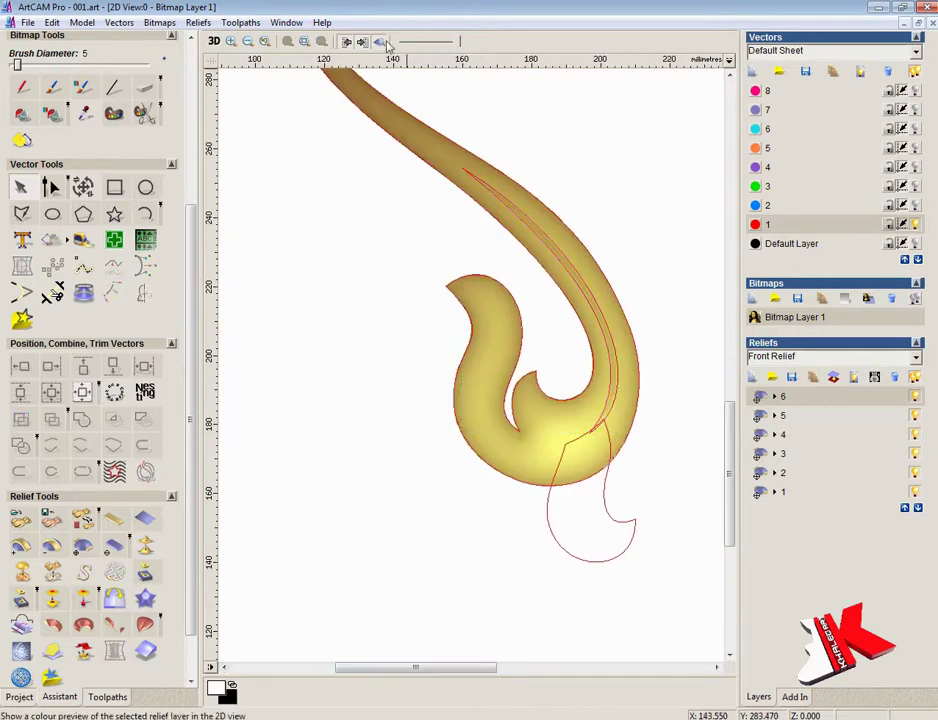
pyautogui.click(379, 41)
pyautogui.click(86, 273)
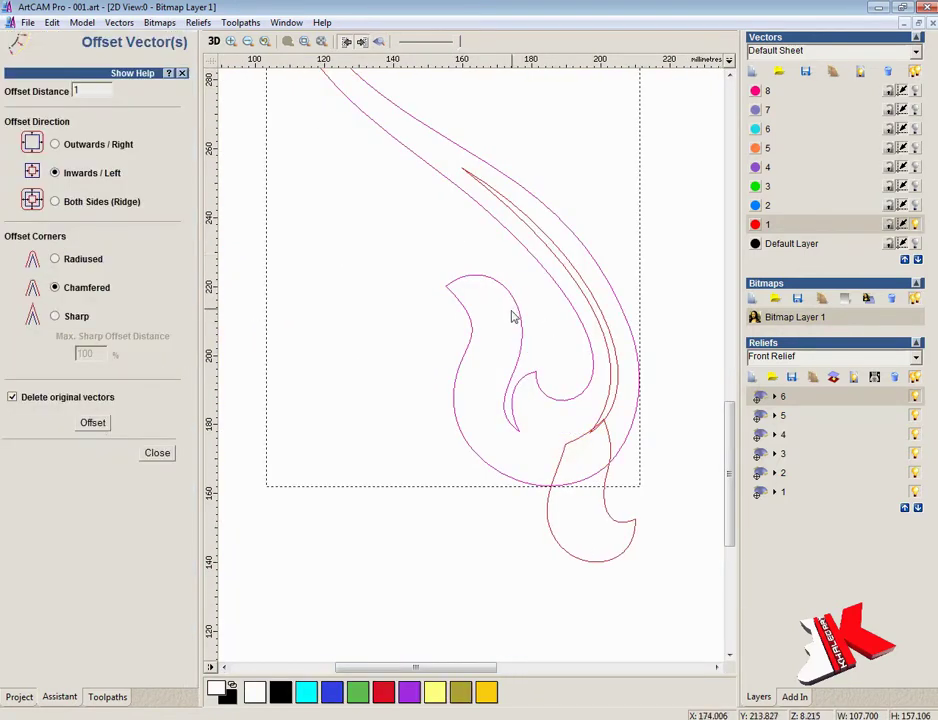
pyautogui.click(97, 426)
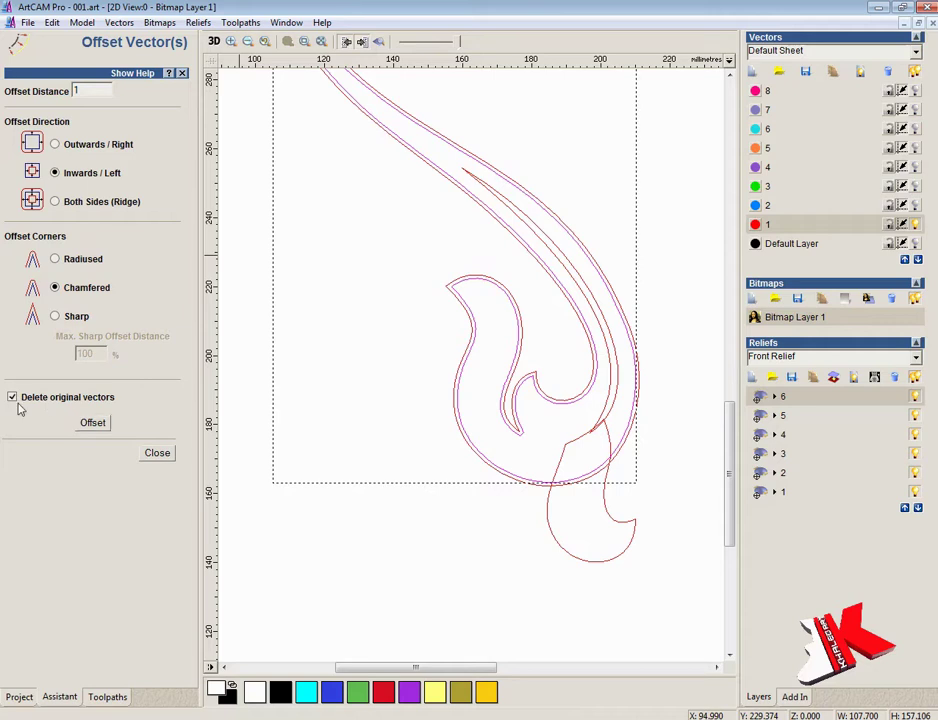
# - Finish the offset, then trim the inner vector down to the scroll's curled tail and close it with a smooth curve
pyautogui.click(92, 422)
pyautogui.click(157, 452)
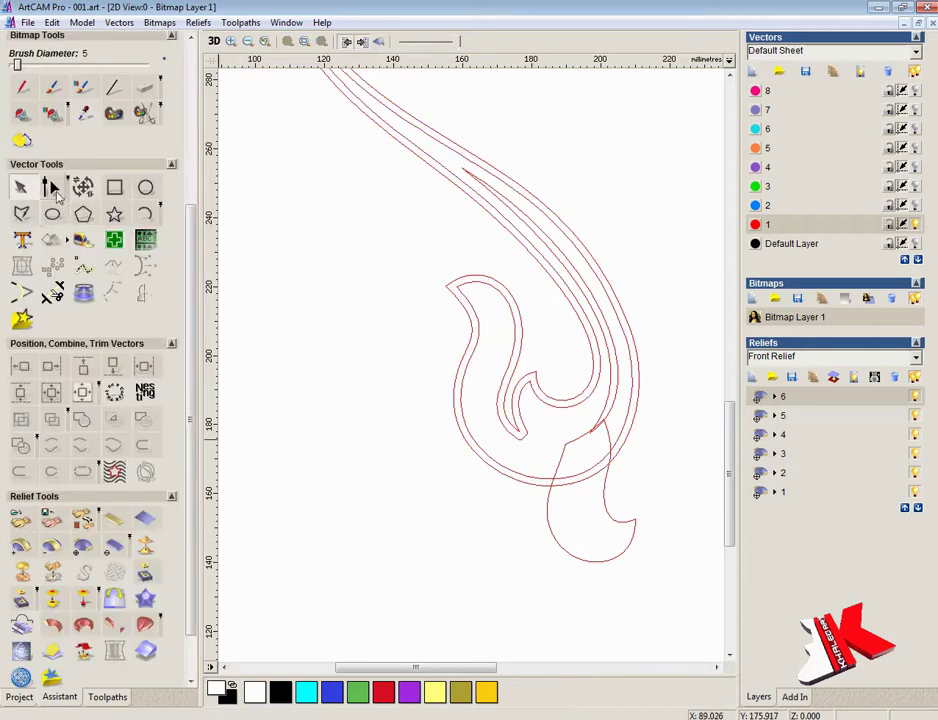
pyautogui.click(522, 443)
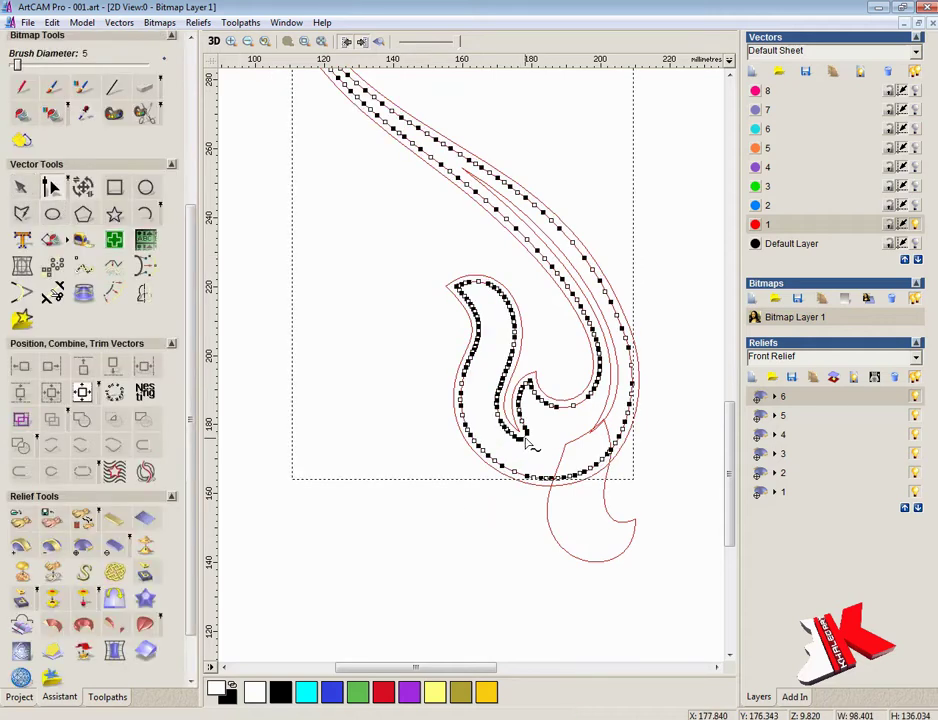
pyautogui.keyDown('shift'); pyautogui.click(567, 486); pyautogui.keyUp('shift')
pyautogui.click(505, 562)
pyautogui.click(513, 475)
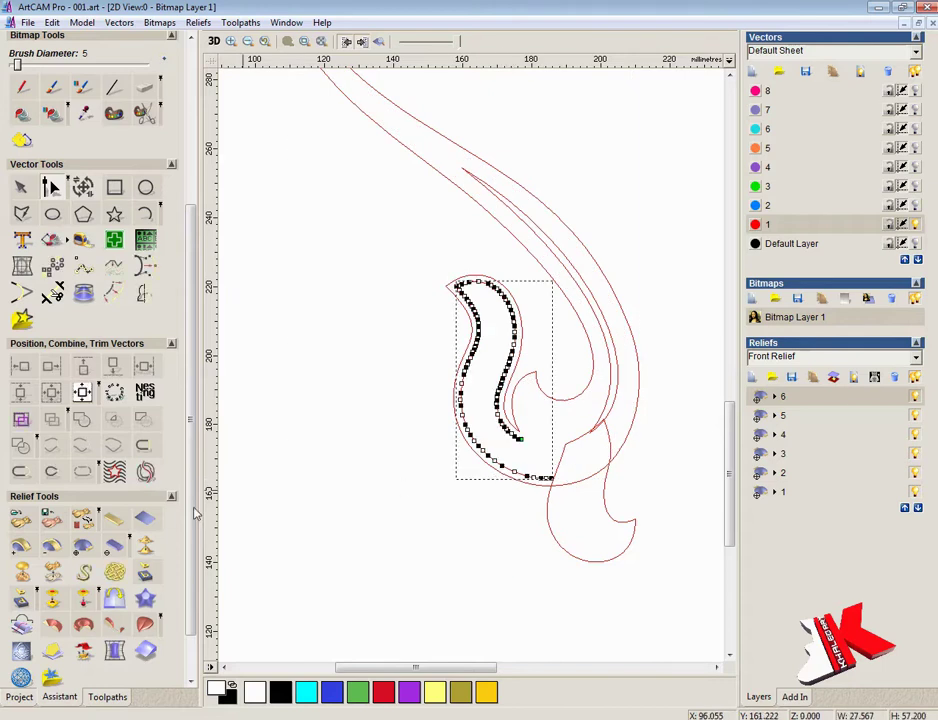
pyautogui.click(28, 471)
# - Reshape the tail vector's closing curve into a tapered end by adjusting its control points and its upper end node
pyautogui.click(231, 41)
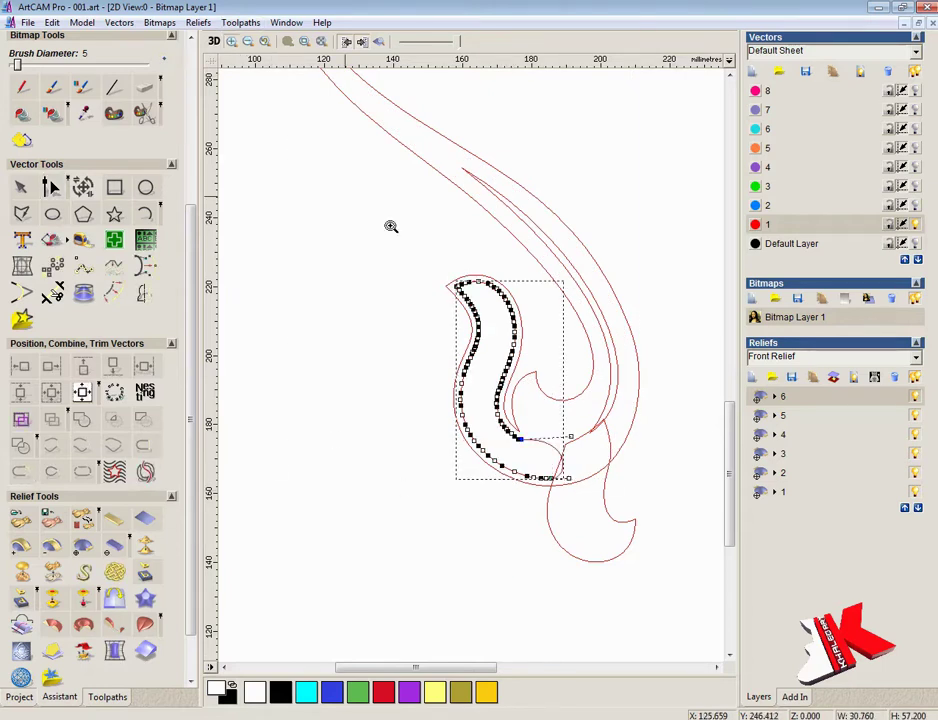
pyautogui.moveTo(431, 283); pyautogui.dragTo(592, 477)
pyautogui.scroll(-3, 649, 531)
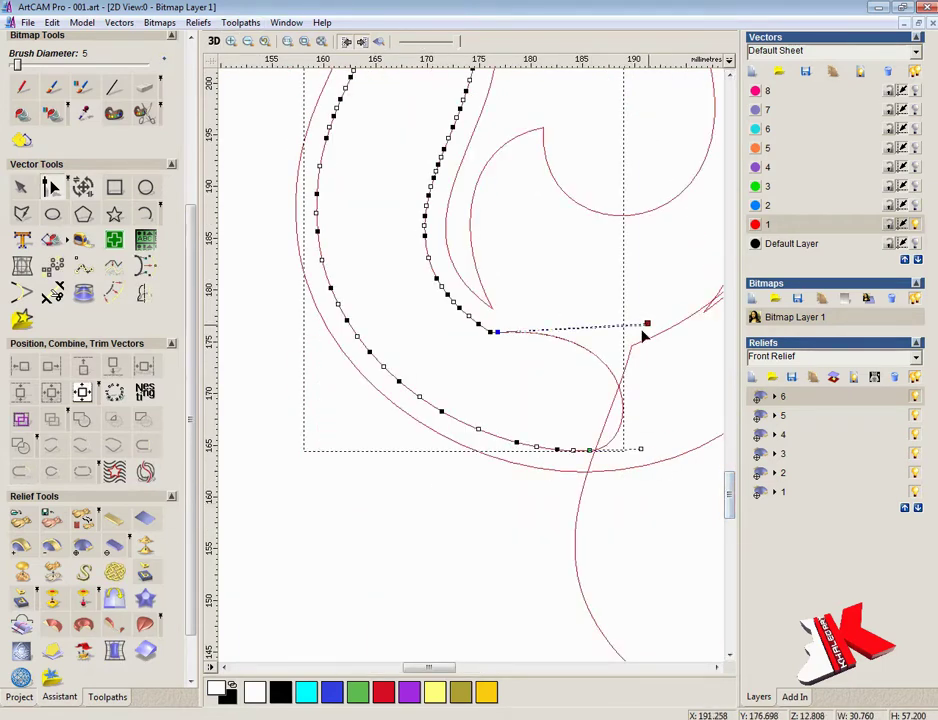
pyautogui.moveTo(645, 329); pyautogui.dragTo(561, 388)
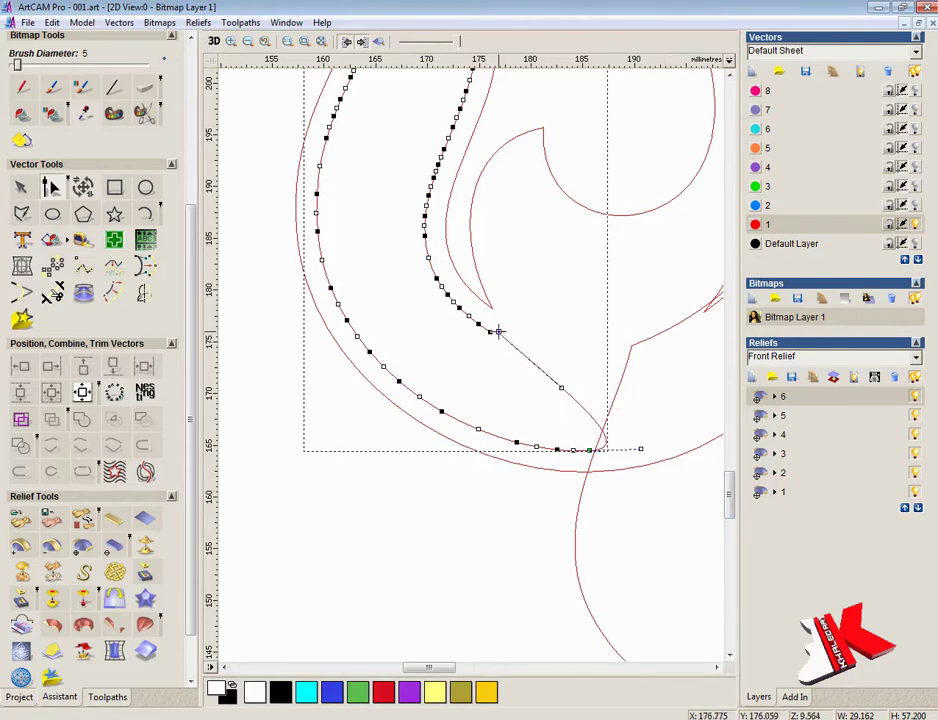
pyautogui.moveTo(498, 331); pyautogui.dragTo(506, 346)
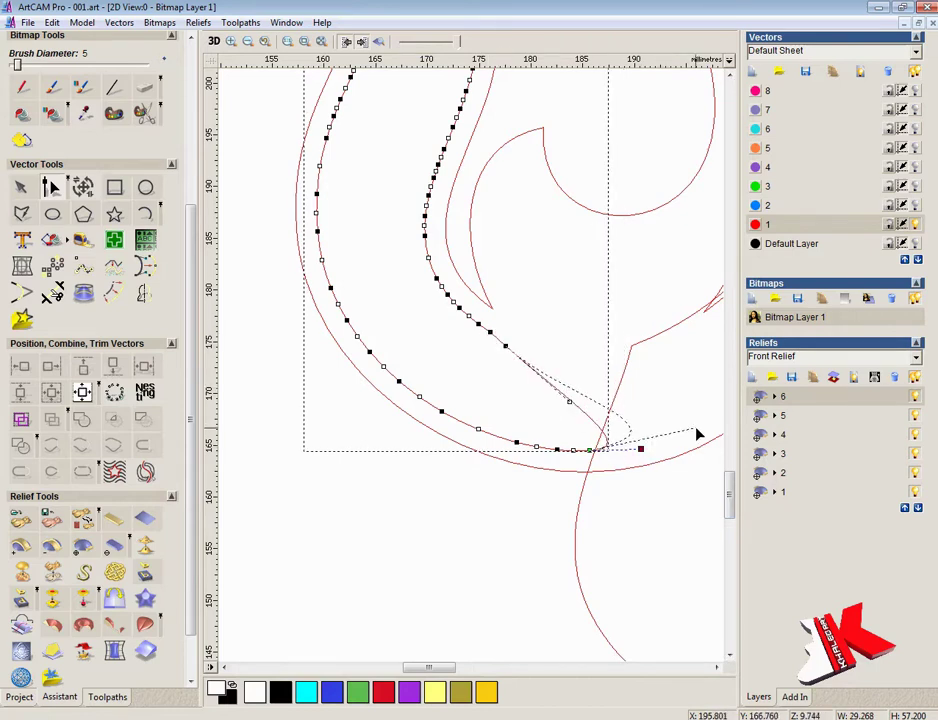
pyautogui.moveTo(698, 433); pyautogui.dragTo(698, 435)
# - Try carving the tail vector with a round shape at angle -45, start height 0 and no limit, and undo it
pyautogui.scroll(-4, 720, 474)
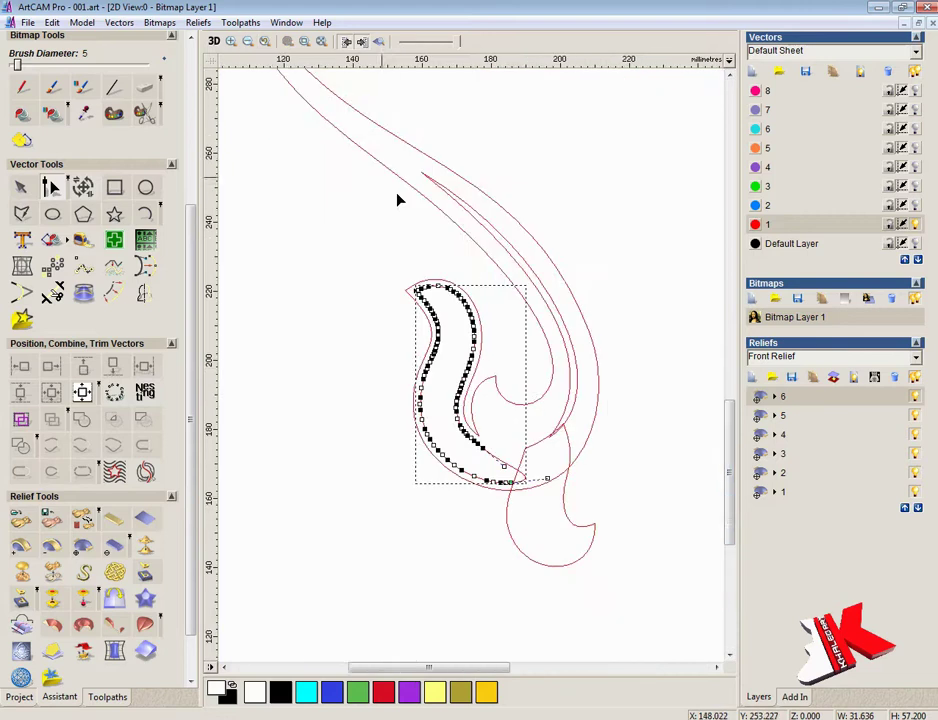
pyautogui.doubleClick(524, 320)
pyautogui.moveTo(678, 138); pyautogui.dragTo(678, 188)
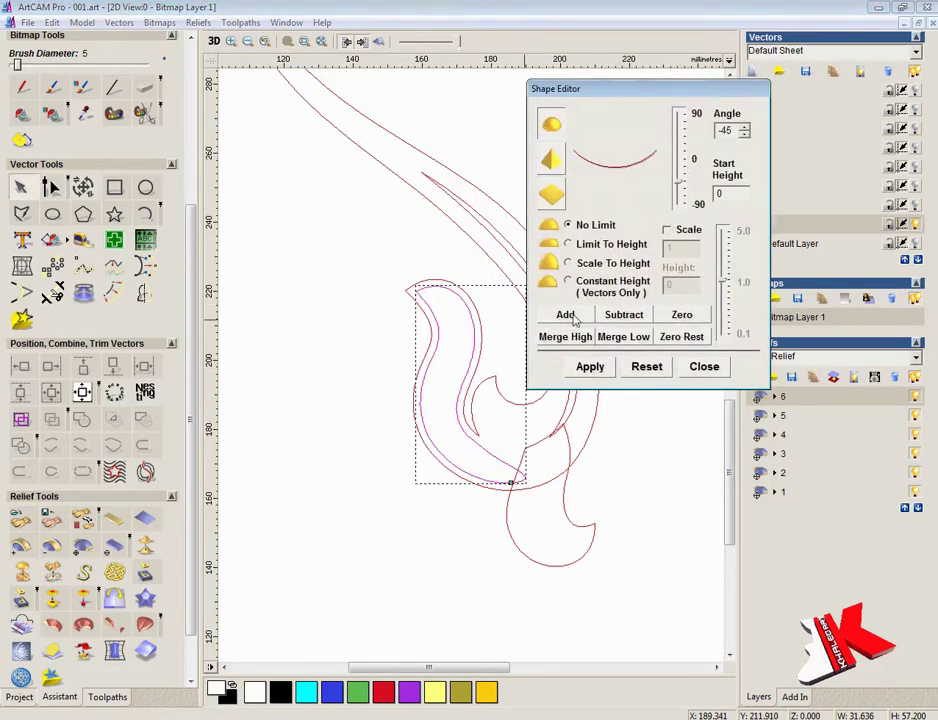
pyautogui.click(570, 317)
pyautogui.click(213, 41)
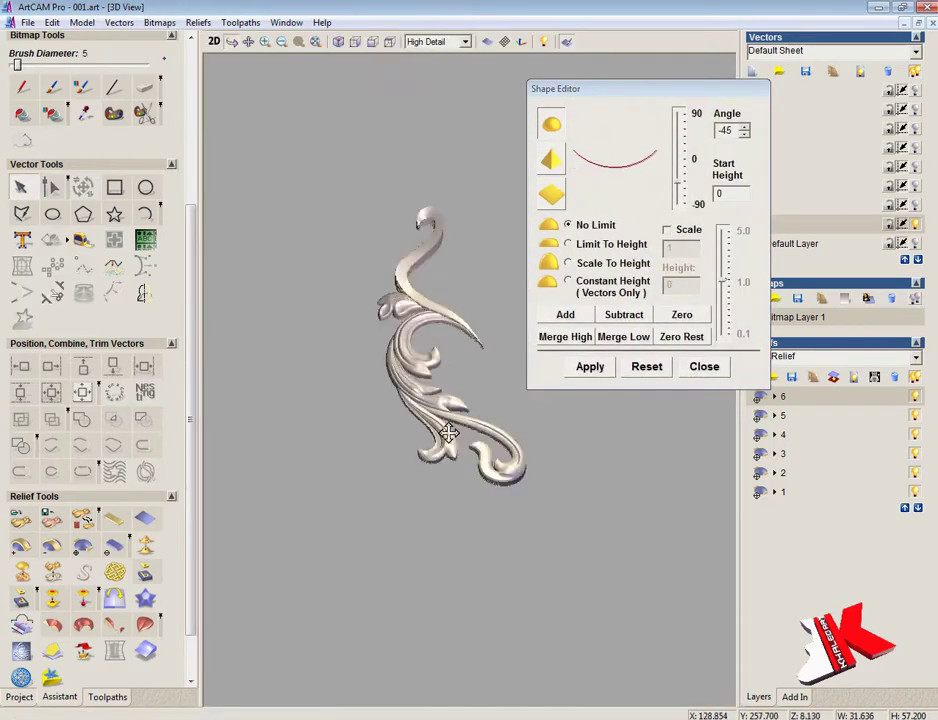
pyautogui.scroll(5, 437, 314)
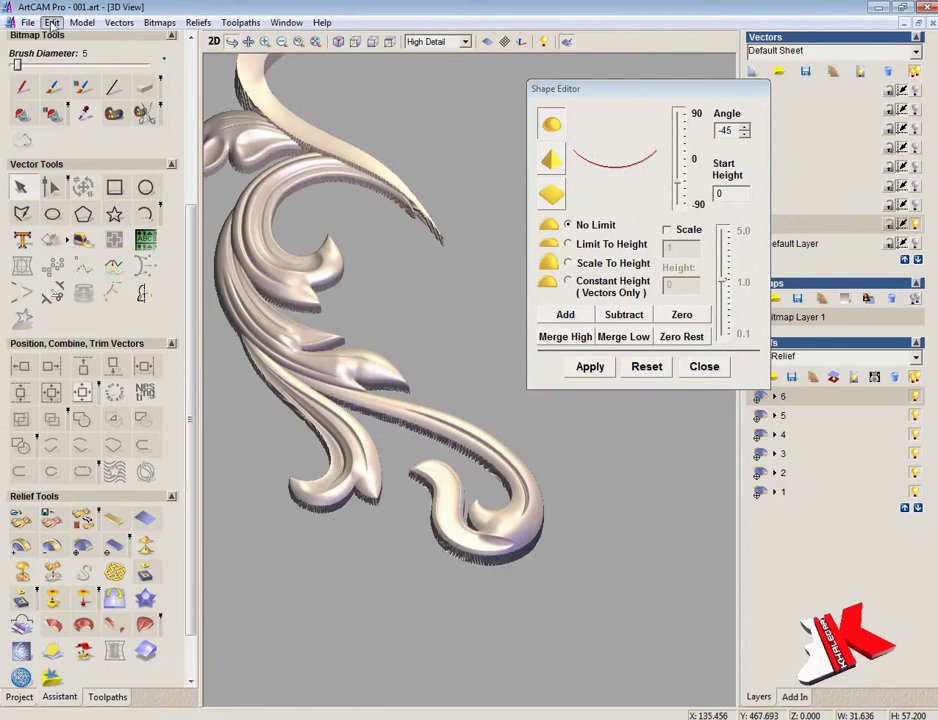
pyautogui.click(52, 22)
pyautogui.click(247, 37)
pyautogui.click(213, 41)
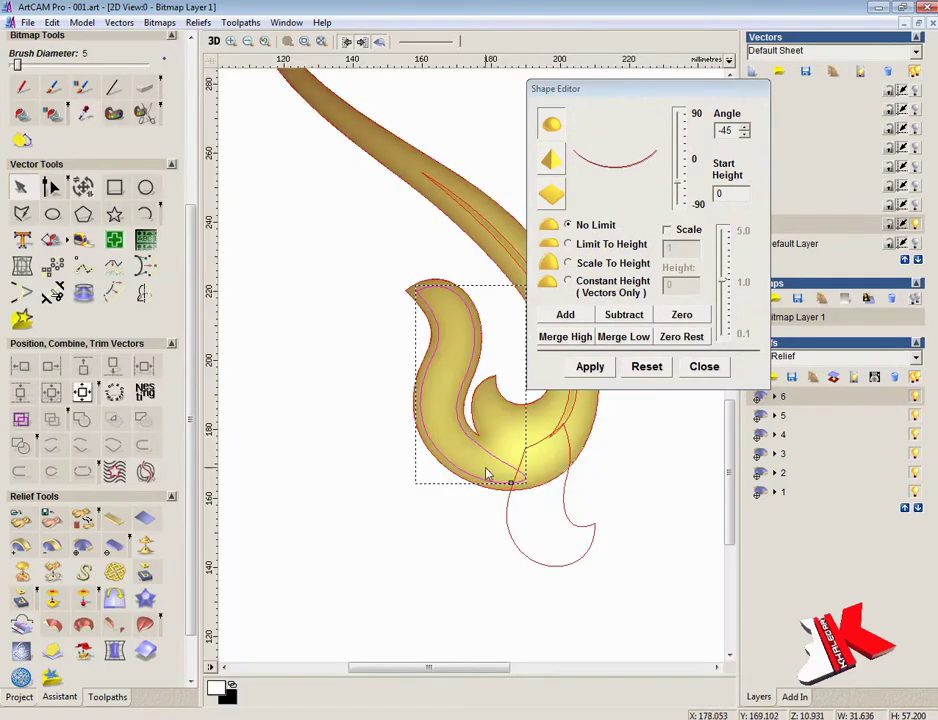
# - Hide the relief preview in the 2D view and shorten the tail vector by cutting off its lower end
pyautogui.click(379, 42)
pyautogui.scroll(1, 500, 468)
pyautogui.scroll(-1, 501, 464)
pyautogui.click(231, 41)
pyautogui.moveTo(366, 113); pyautogui.dragTo(536, 370)
pyautogui.click(54, 187)
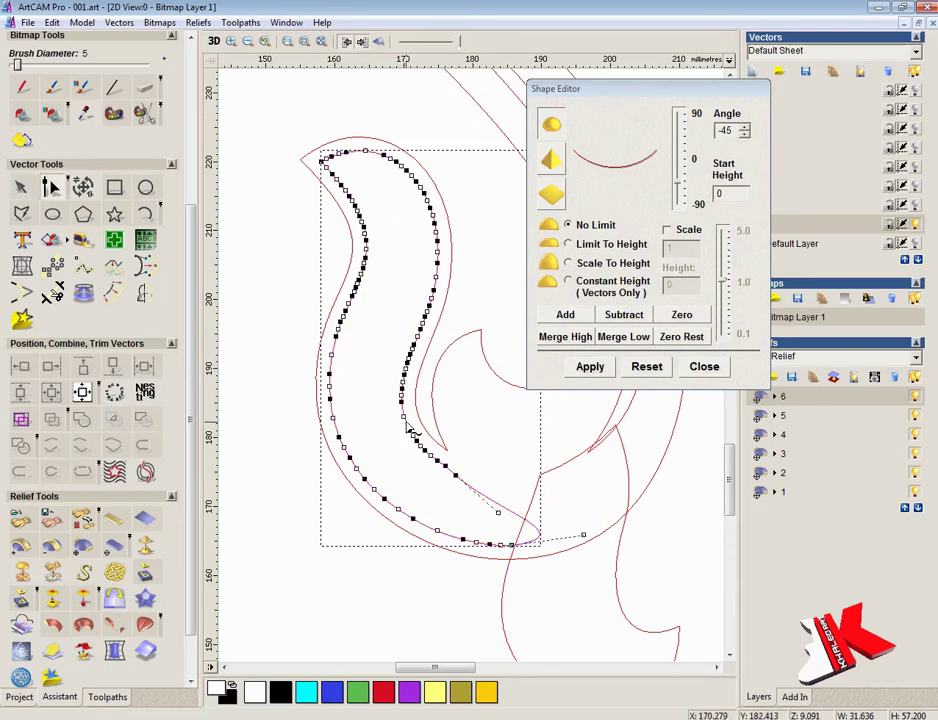
pyautogui.press('r')
pyautogui.press('r')
pyautogui.click(429, 528)
pyautogui.press('Delete')
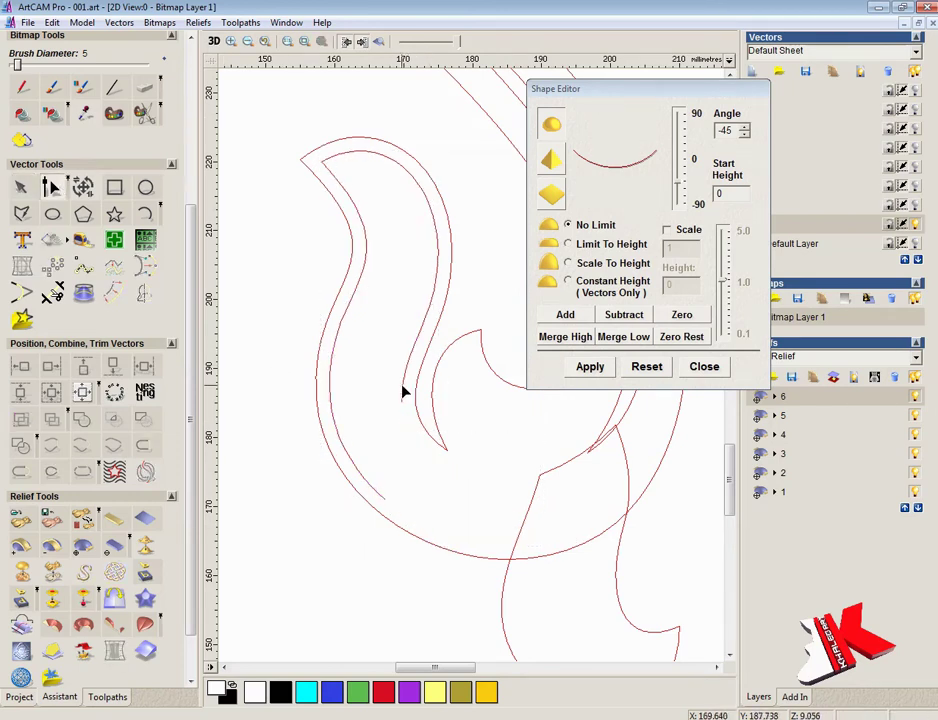
# - Close the shortened tail vector and bend its closing span into a gentle curve down to the pointed lower end
pyautogui.click(403, 391)
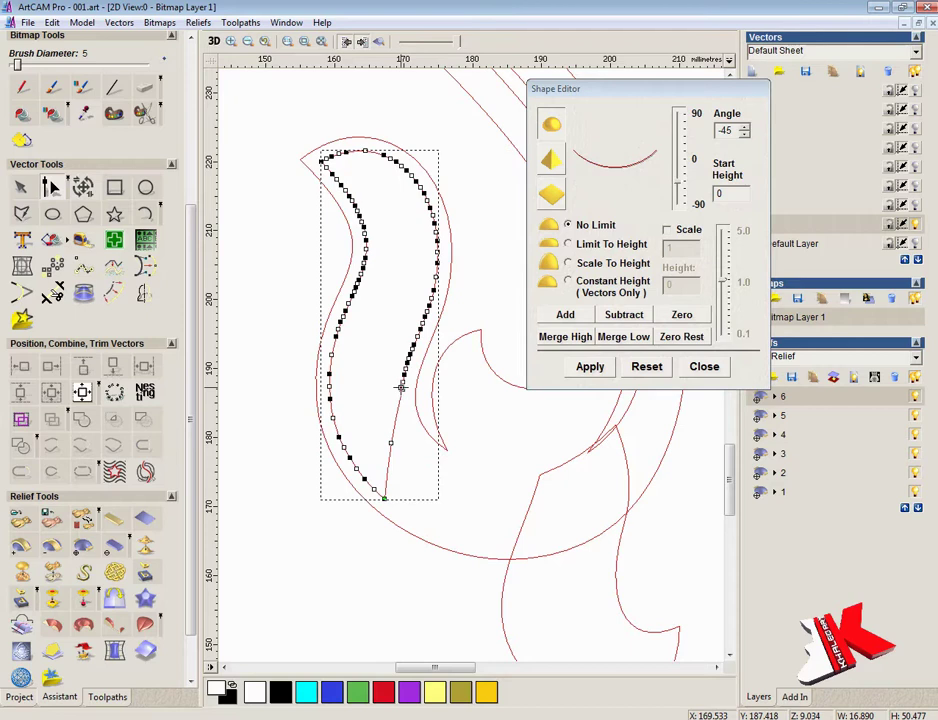
pyautogui.rightClick(401, 387)
pyautogui.click(380, 448)
pyautogui.moveTo(383, 446); pyautogui.dragTo(389, 449)
pyautogui.rightClick(394, 421)
pyautogui.click(503, 139)
pyautogui.click(413, 505)
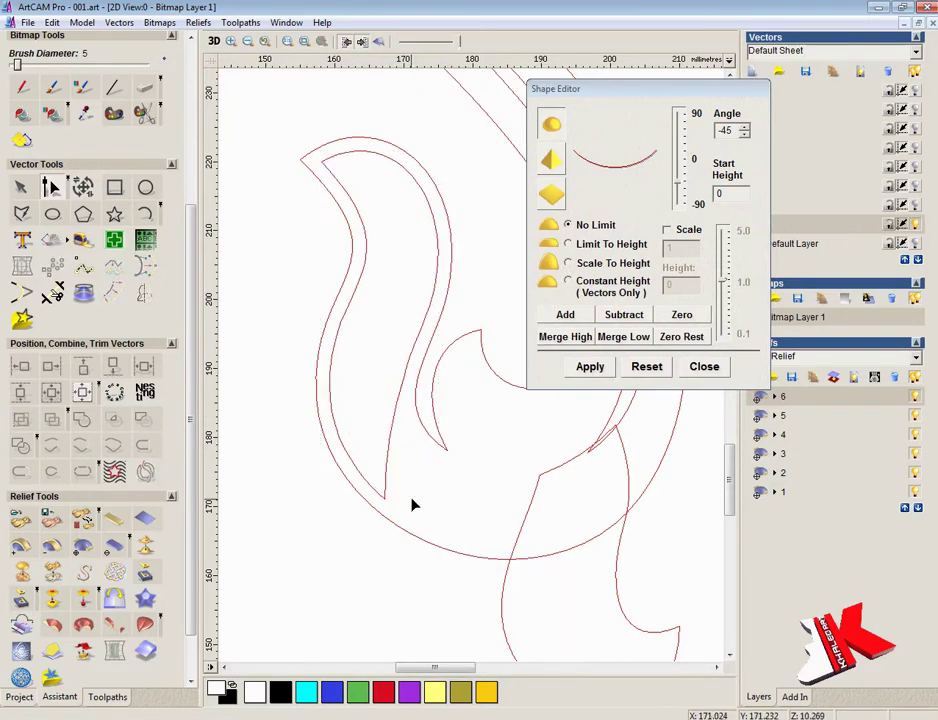
# - Carve the shortened tail vector by adding a round shape at angle -45, start height 0 and no limit, and inspect it in 3D
pyautogui.click(22, 192)
pyautogui.click(438, 240)
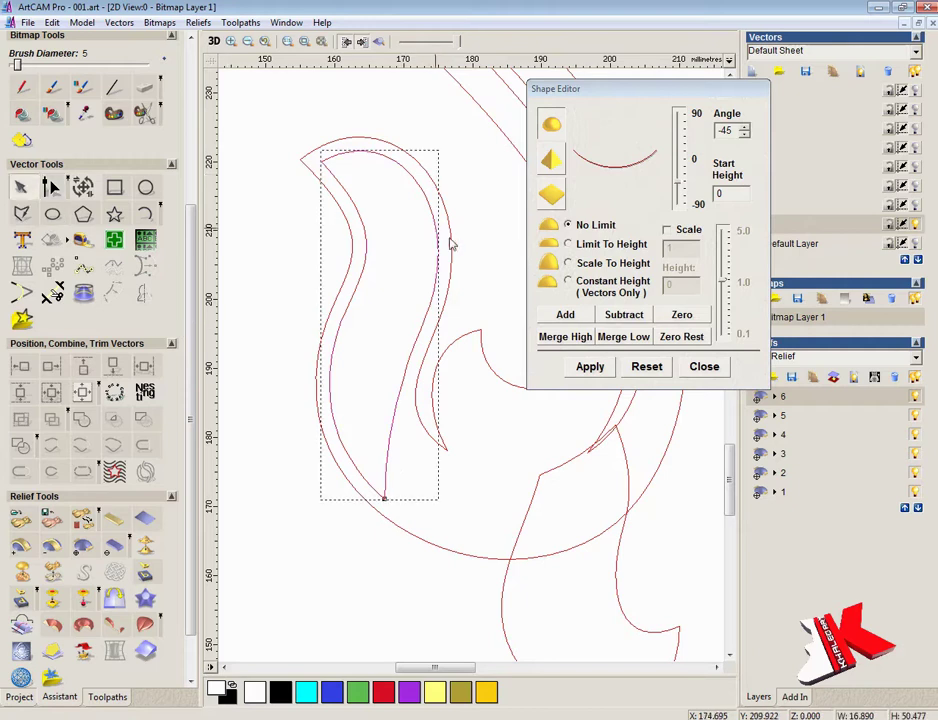
pyautogui.click(573, 318)
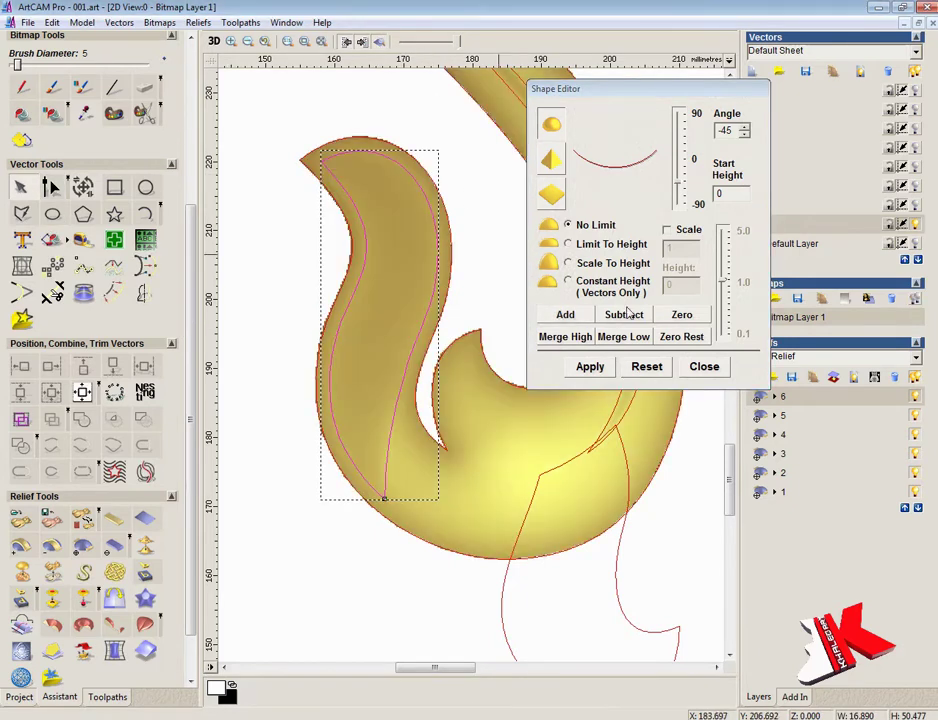
pyautogui.click(214, 42)
pyautogui.scroll(5, 467, 373)
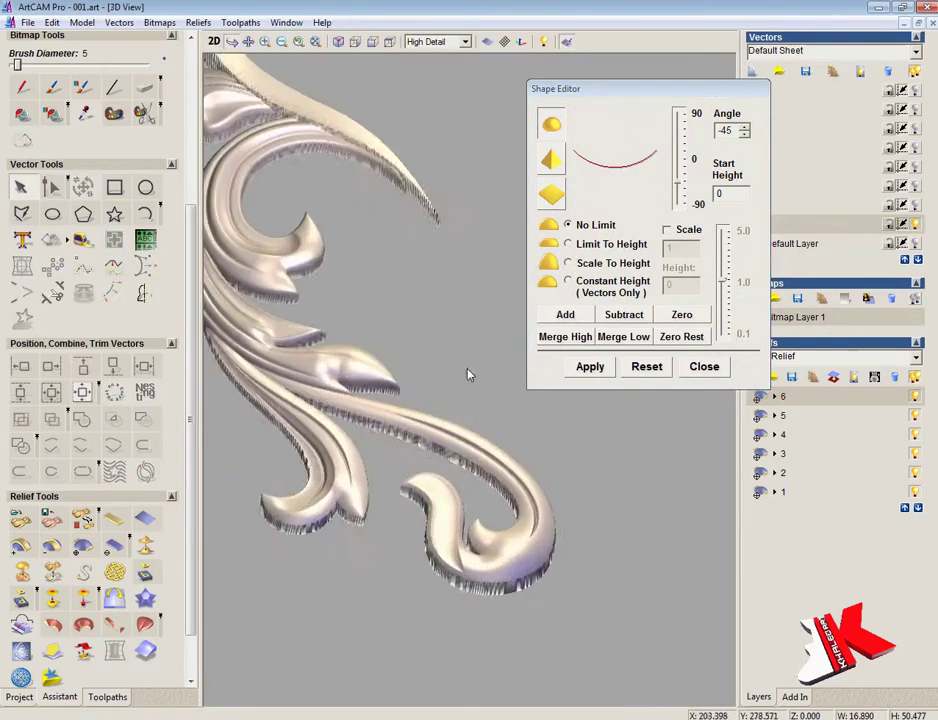
pyautogui.moveTo(467, 373); pyautogui.dragTo(429, 465)
pyautogui.click(704, 366)
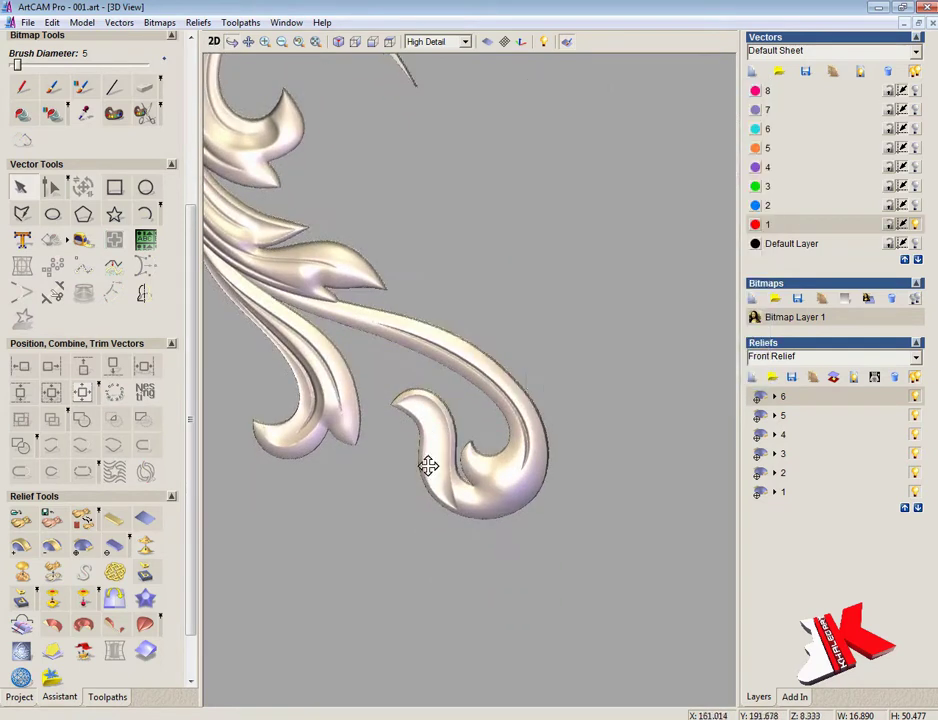
# - Smooth the edges of the scroll's tail and central groove with the Smooth sculpting tool at 38% strength and 100% smoothness
pyautogui.scroll(4, 491, 342)
pyautogui.moveTo(491, 342); pyautogui.dragTo(475, 291, button='middle')
pyautogui.click(21, 651)
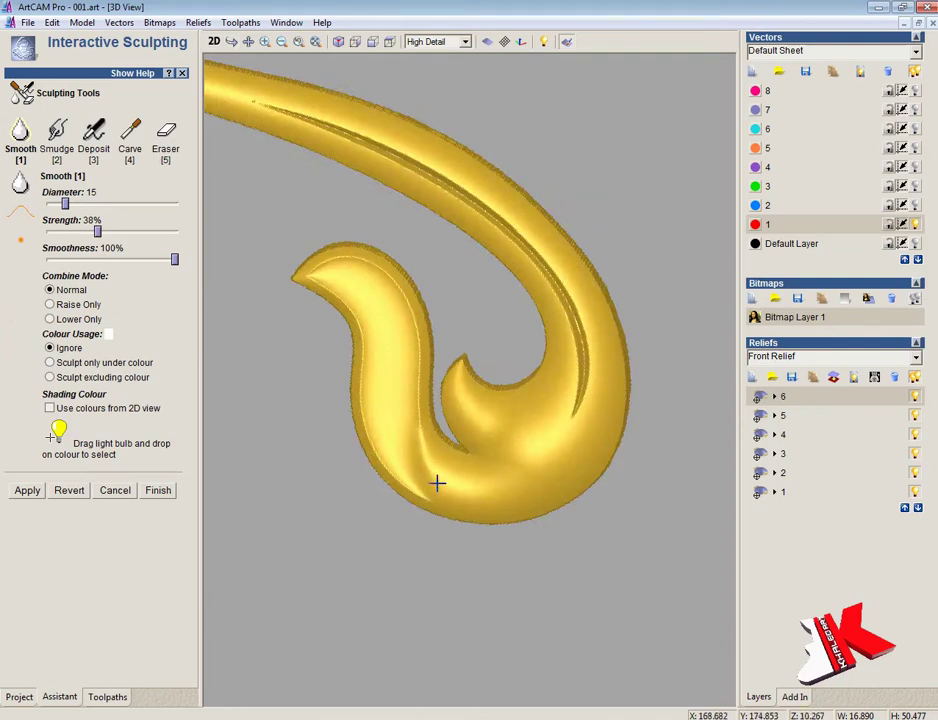
pyautogui.moveTo(417, 409)
pyautogui.mouseDown()
pyautogui.moveTo(371, 270)
pyautogui.moveTo(326, 269)
pyautogui.mouseUp()
pyautogui.moveTo(431, 499)
pyautogui.mouseDown()
pyautogui.moveTo(352, 312)
pyautogui.moveTo(311, 278)
pyautogui.moveTo(398, 335)
pyautogui.moveTo(505, 513)
pyautogui.moveTo(536, 498)
pyautogui.moveTo(567, 418)
pyautogui.moveTo(207, 81)
pyautogui.mouseUp()
pyautogui.click(118, 205)
pyautogui.moveTo(456, 349)
pyautogui.mouseDown()
pyautogui.moveTo(410, 221)
pyautogui.moveTo(215, 110)
pyautogui.mouseUp()
pyautogui.click(158, 490)
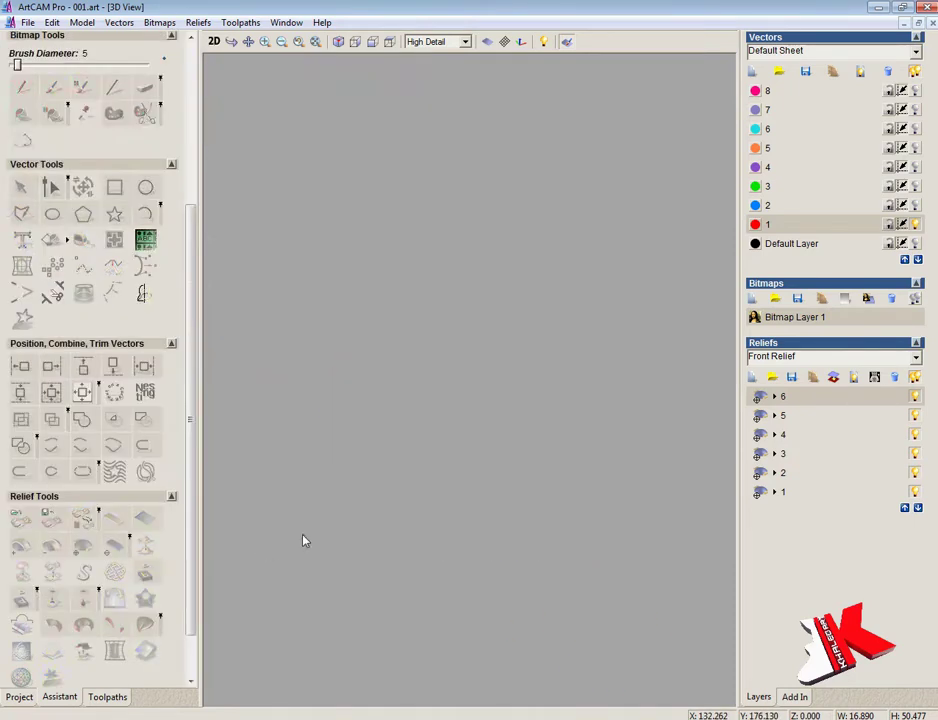
# - Zero the relief outside the scroll's outline to clear the smoothing spill, and inspect the cleaned scroll in 3D
pyautogui.scroll(-3, 480, 550)
pyautogui.moveTo(599, 486); pyautogui.dragTo(500, 423)
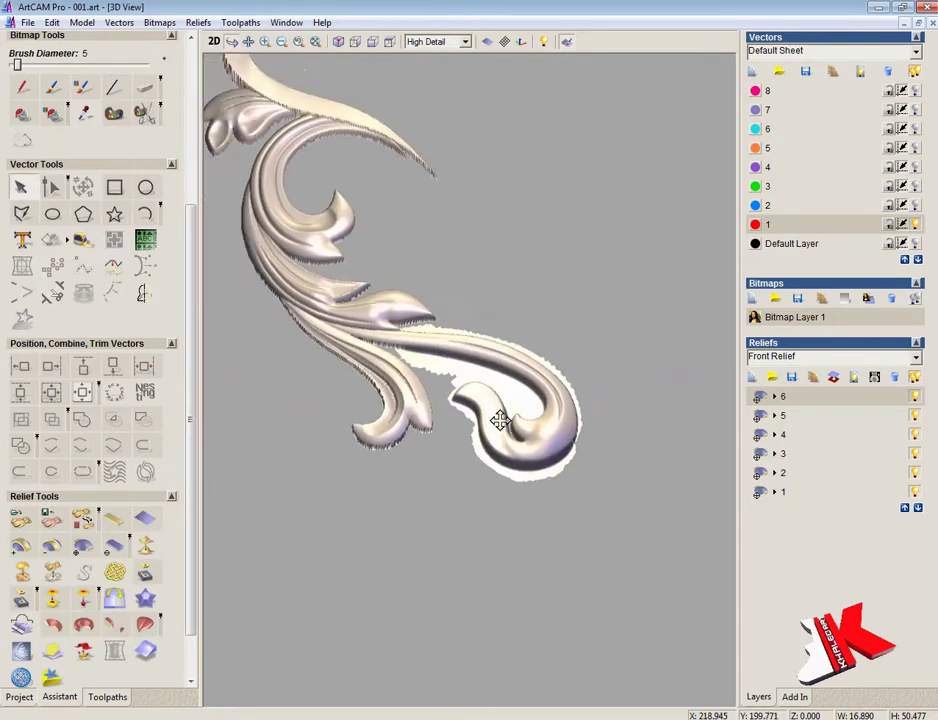
pyautogui.click(215, 42)
pyautogui.scroll(-2, 368, 387)
pyautogui.doubleClick(363, 384)
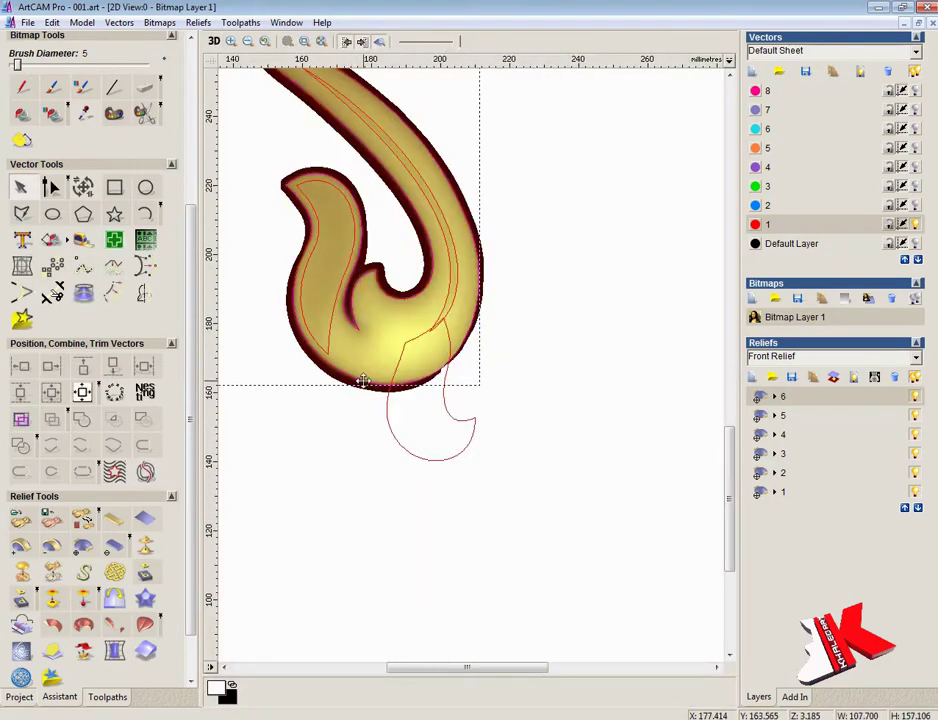
pyautogui.click(704, 367)
pyautogui.scroll(-3, 502, 352)
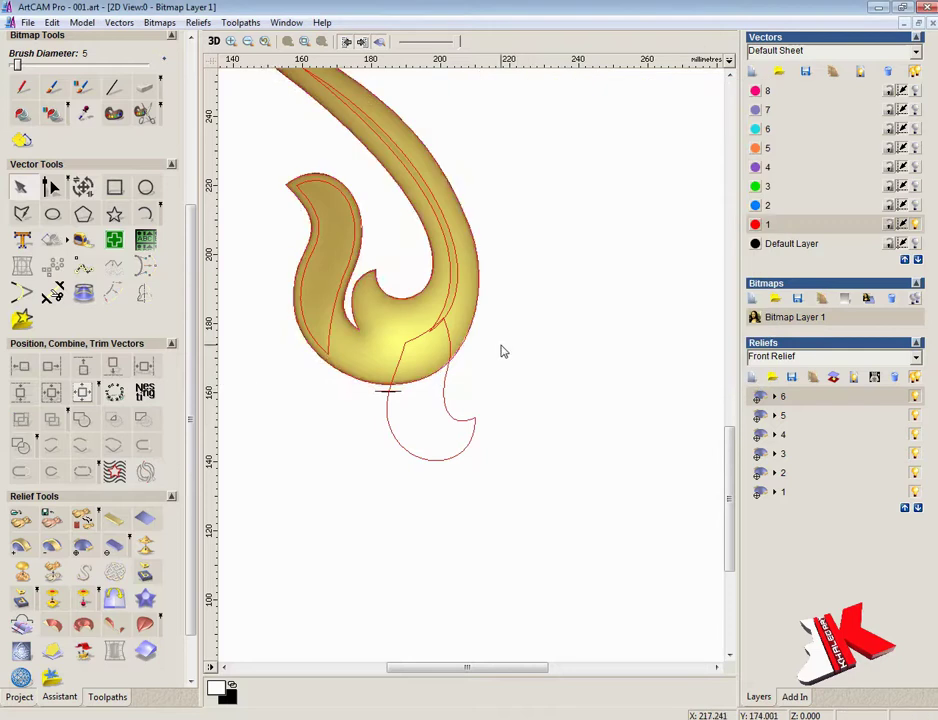
pyautogui.click(214, 41)
pyautogui.scroll(6, 577, 343)
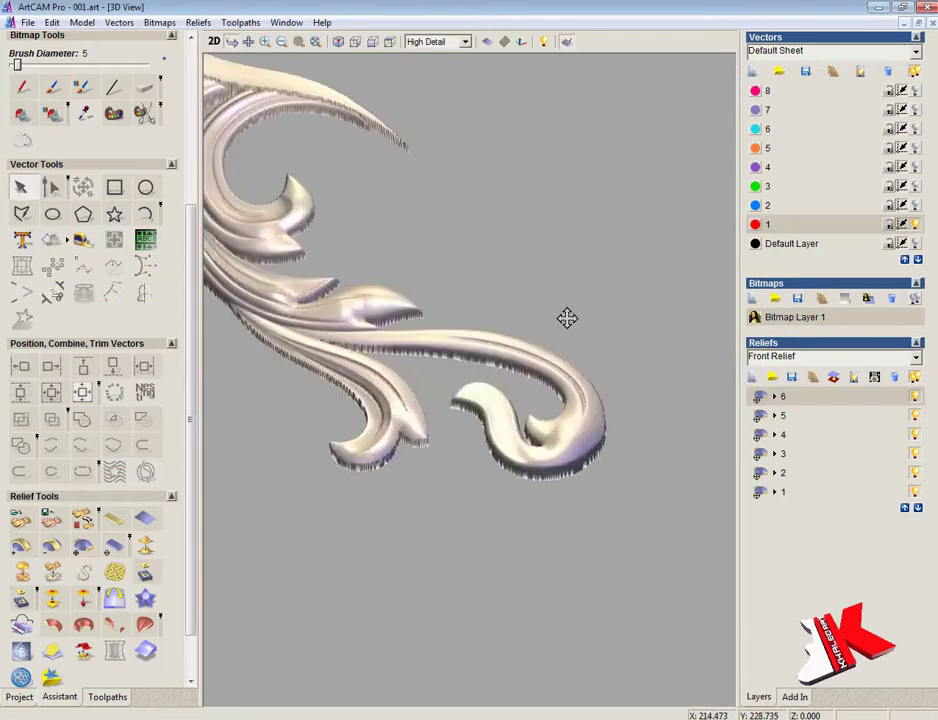
pyautogui.moveTo(566, 559); pyautogui.dragTo(588, 551)
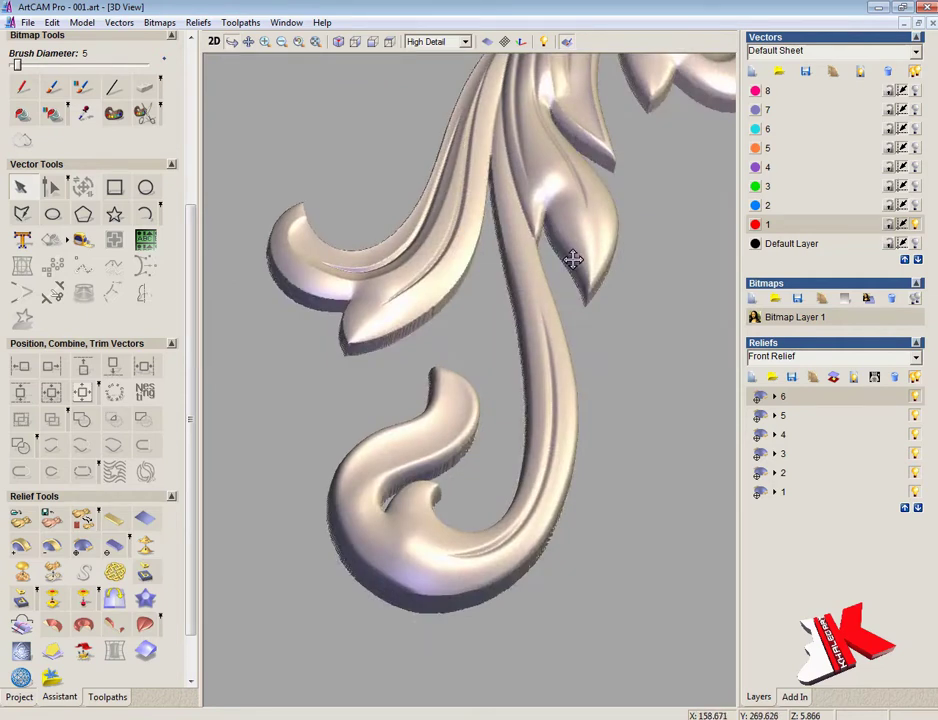
pyautogui.moveTo(572, 259); pyautogui.dragTo(236, 21)
# - Activate relief layer 4, show vector layer 3 instead of layer 1, select the leaf's outline and inspect that leaf in 3D
pyautogui.click(213, 41)
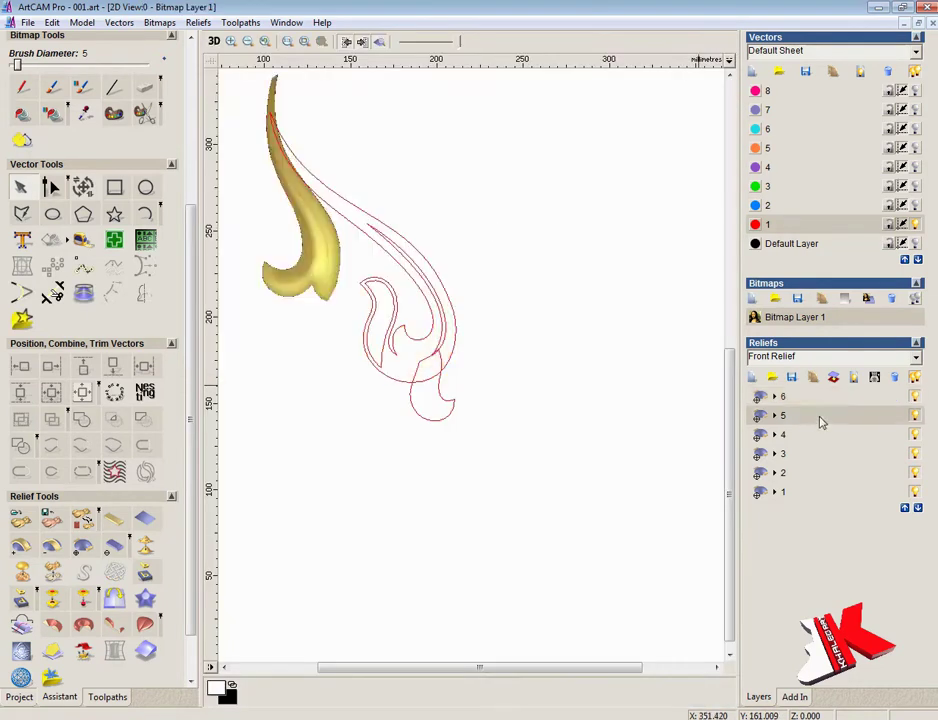
pyautogui.click(820, 441)
pyautogui.moveTo(732, 364); pyautogui.dragTo(744, 270)
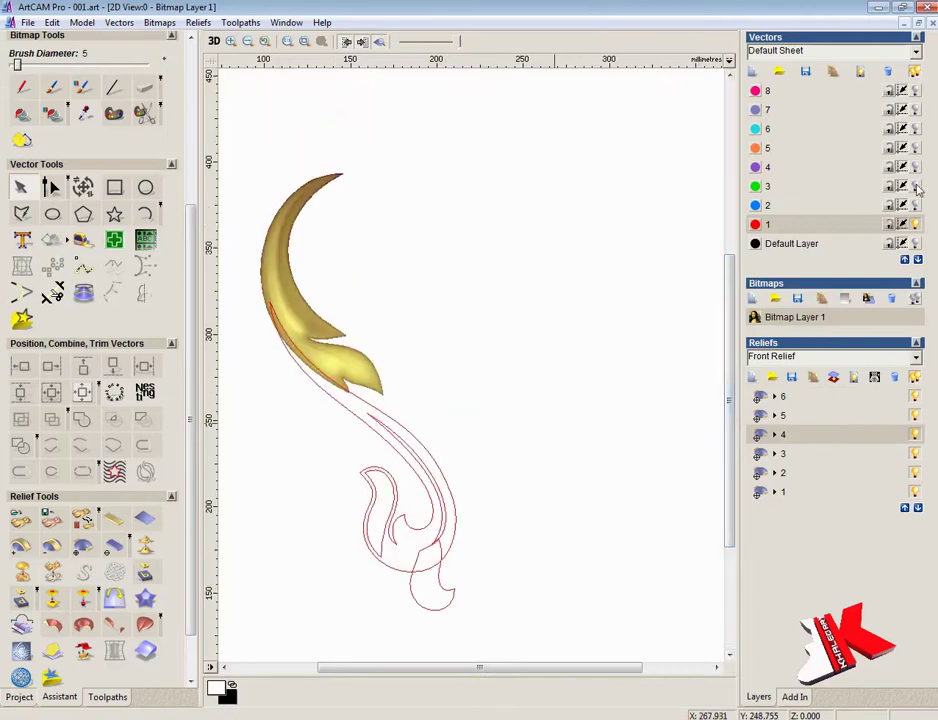
pyautogui.click(916, 225)
pyautogui.click(917, 187)
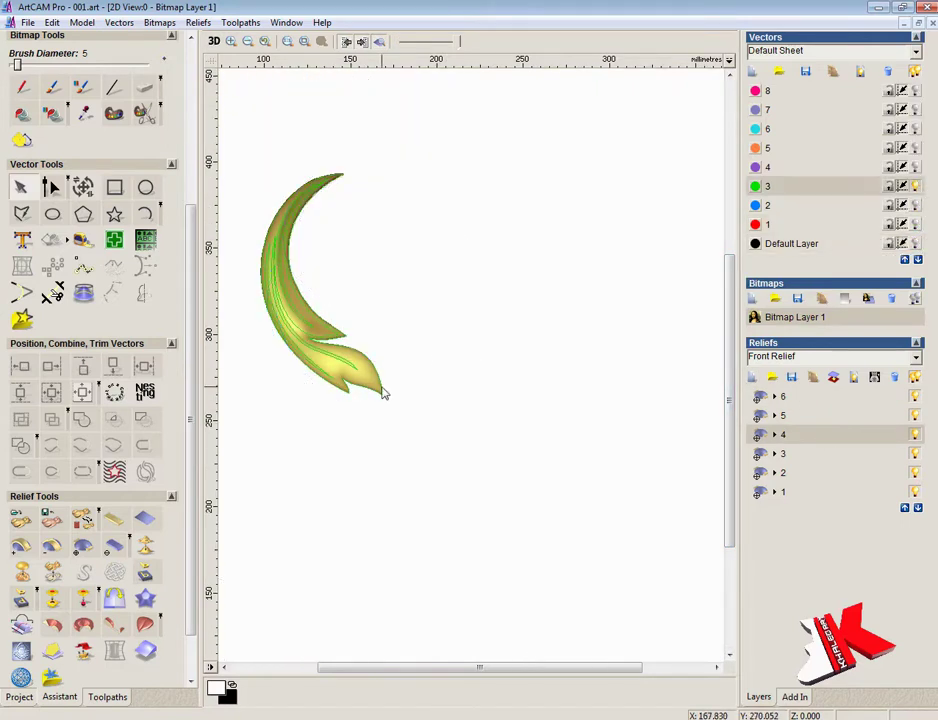
pyautogui.click(382, 392)
pyautogui.click(214, 41)
pyautogui.scroll(5, 444, 352)
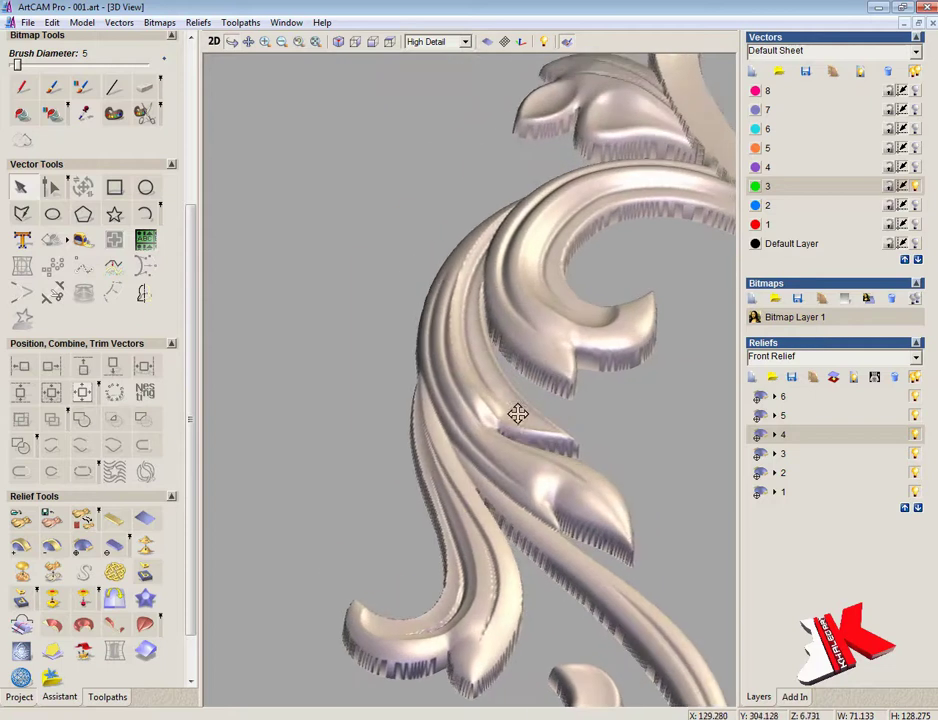
# - Tilt the leaf on relief layer 4 with an added angled plane from its upper tip at Z 0.1 to its lower tip at Z 2
pyautogui.click(214, 41)
pyautogui.click(53, 650)
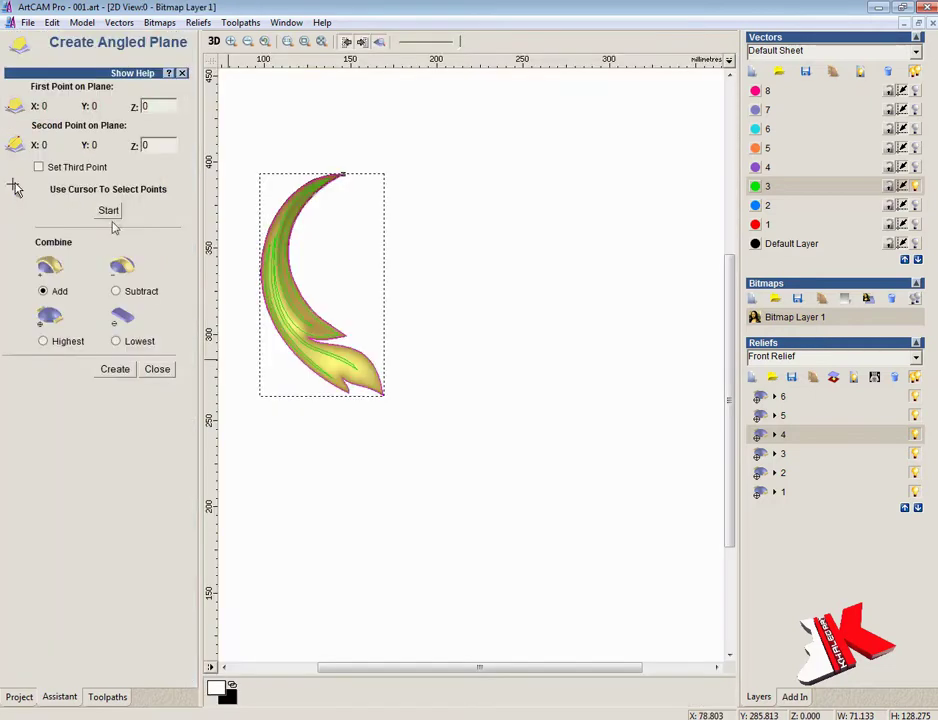
pyautogui.click(108, 210)
pyautogui.click(342, 172)
pyautogui.click(382, 394)
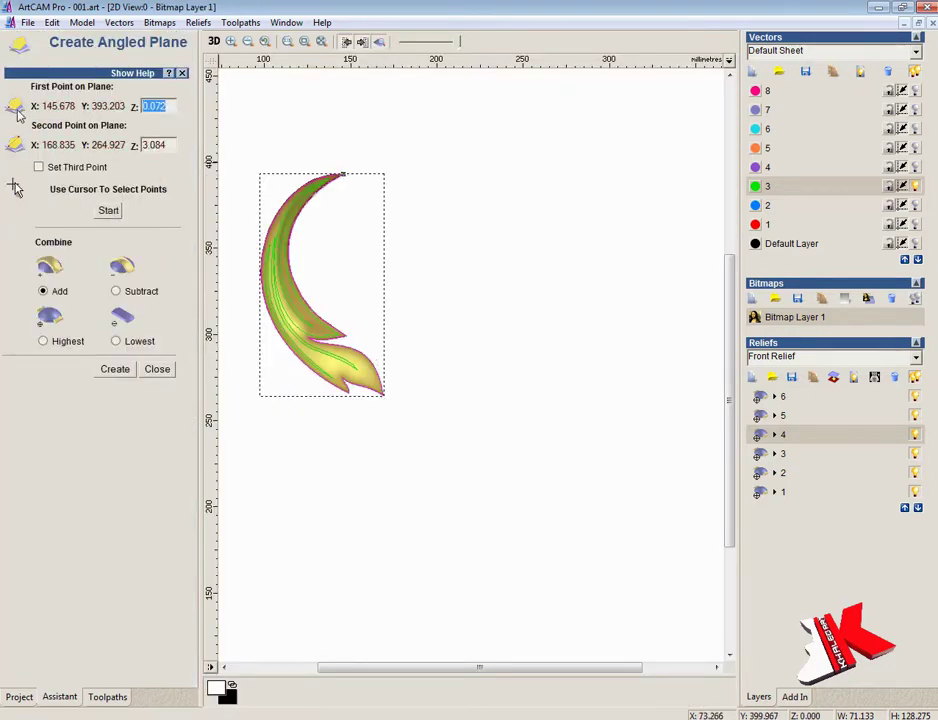
pyautogui.write('2')
pyautogui.click(214, 41)
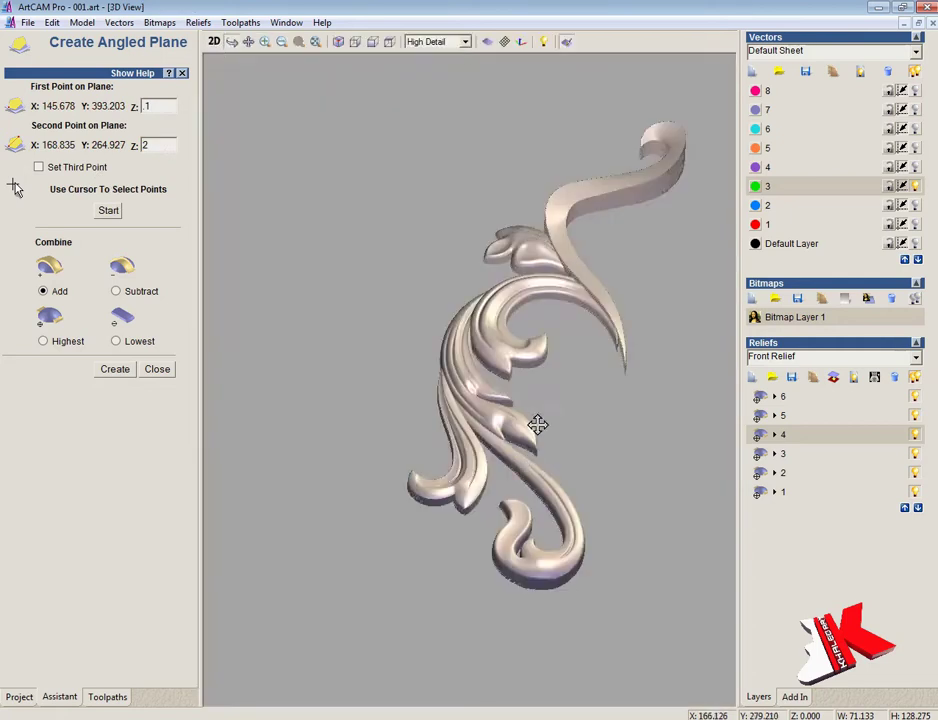
# - Add another angled plane to the leaf with the second point at Z 1, and inspect the tilted leaf in 3D
pyautogui.scroll(5, 458, 274)
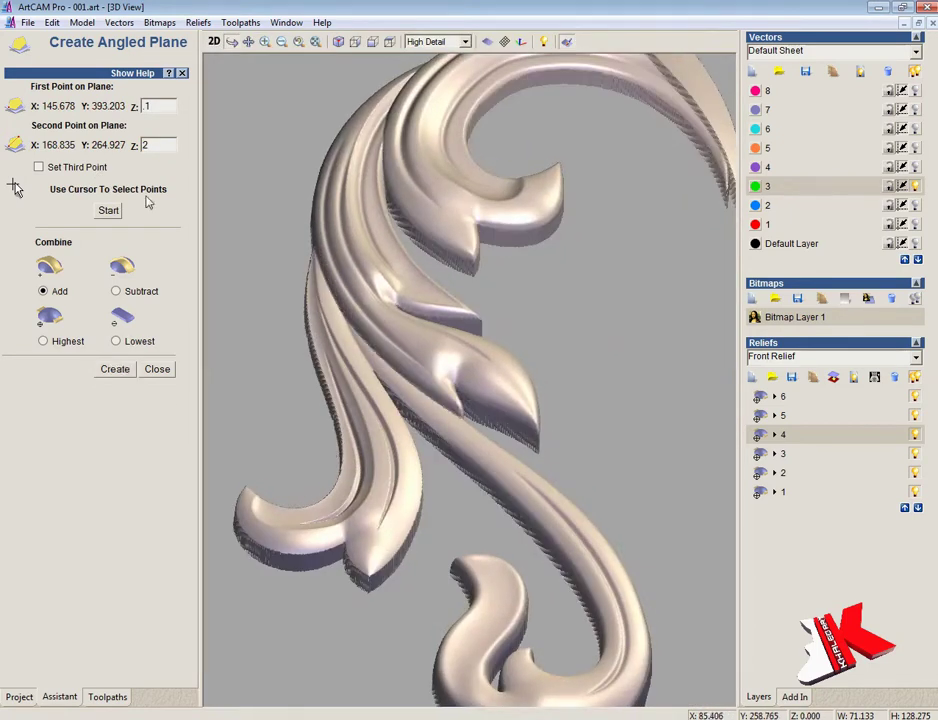
pyautogui.click(115, 370)
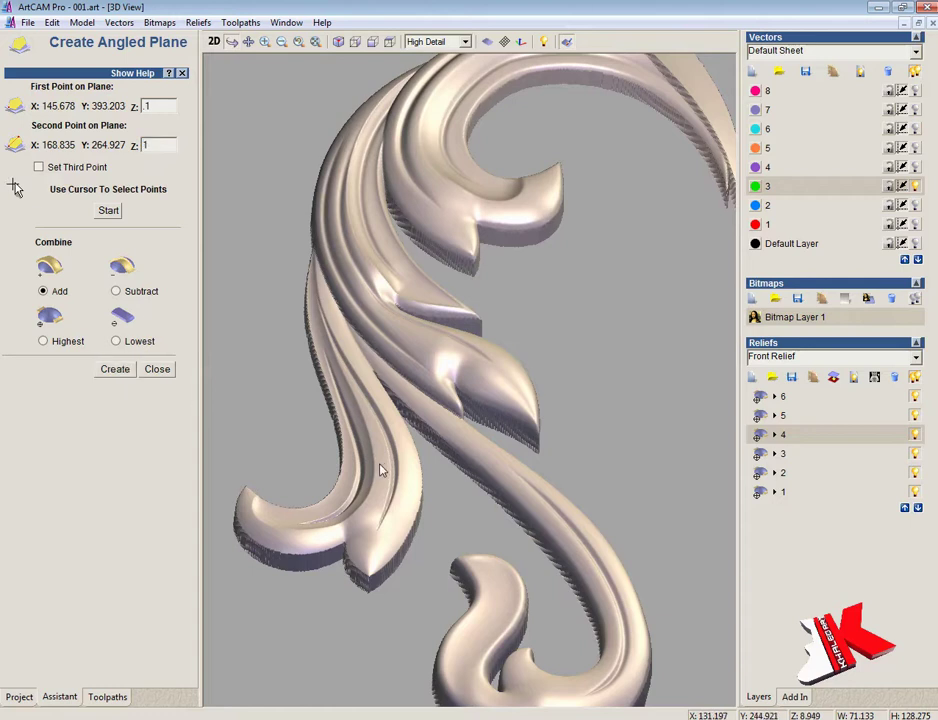
pyautogui.click(157, 369)
pyautogui.moveTo(461, 442); pyautogui.dragTo(627, 380)
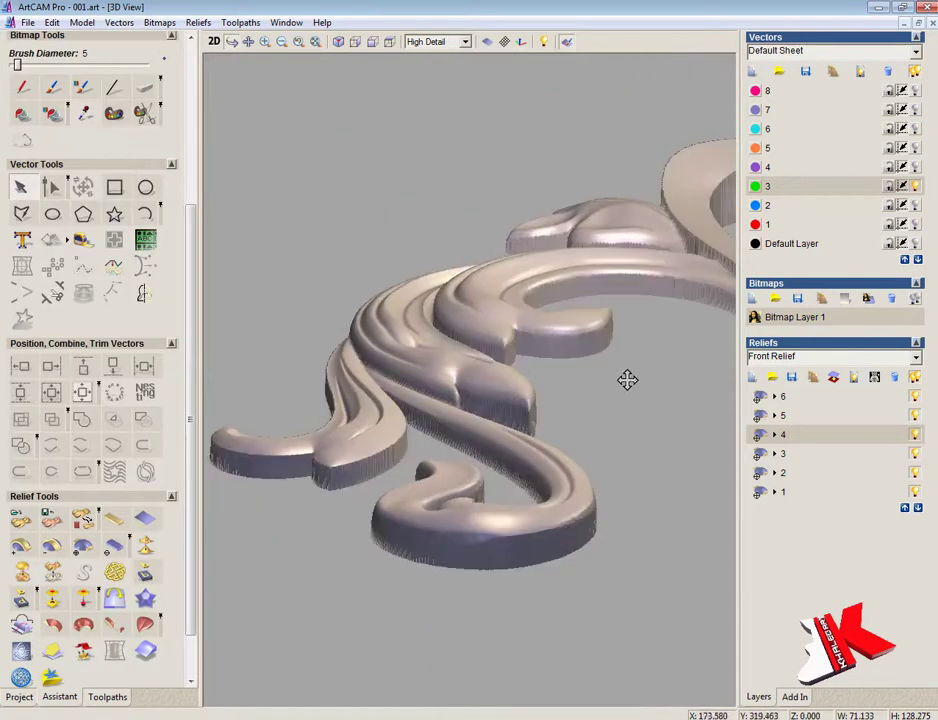
pyautogui.moveTo(627, 380); pyautogui.dragTo(627, 412, button='right')
pyautogui.moveTo(512, 410); pyautogui.dragTo(781, 398)
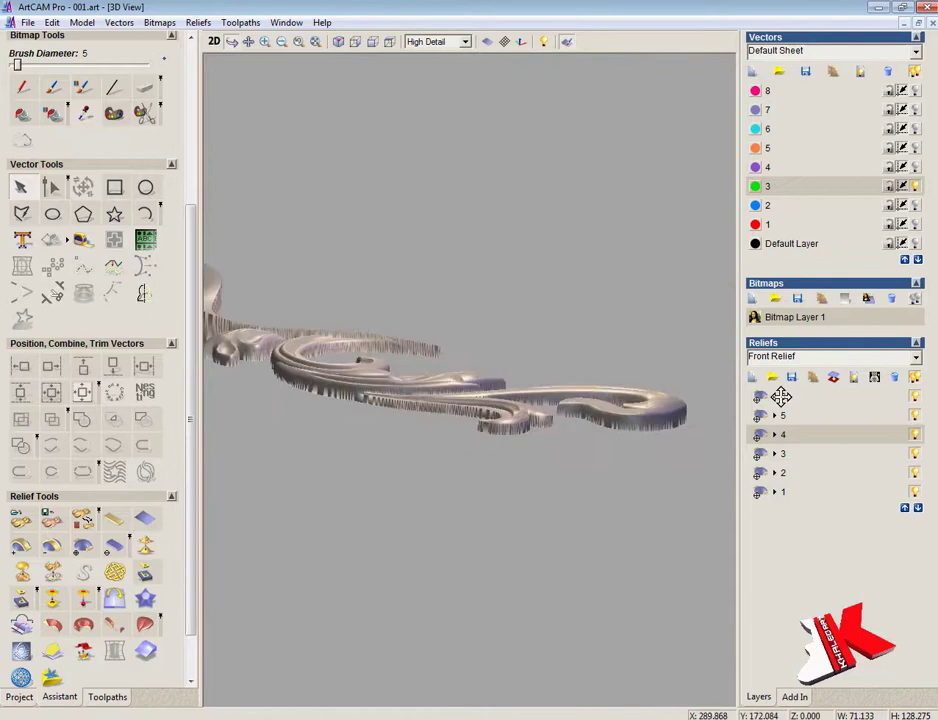
# - Create a new relief layer named 7 above layer 6, with the whole panel's vectors shown in the 2D view
pyautogui.click(215, 43)
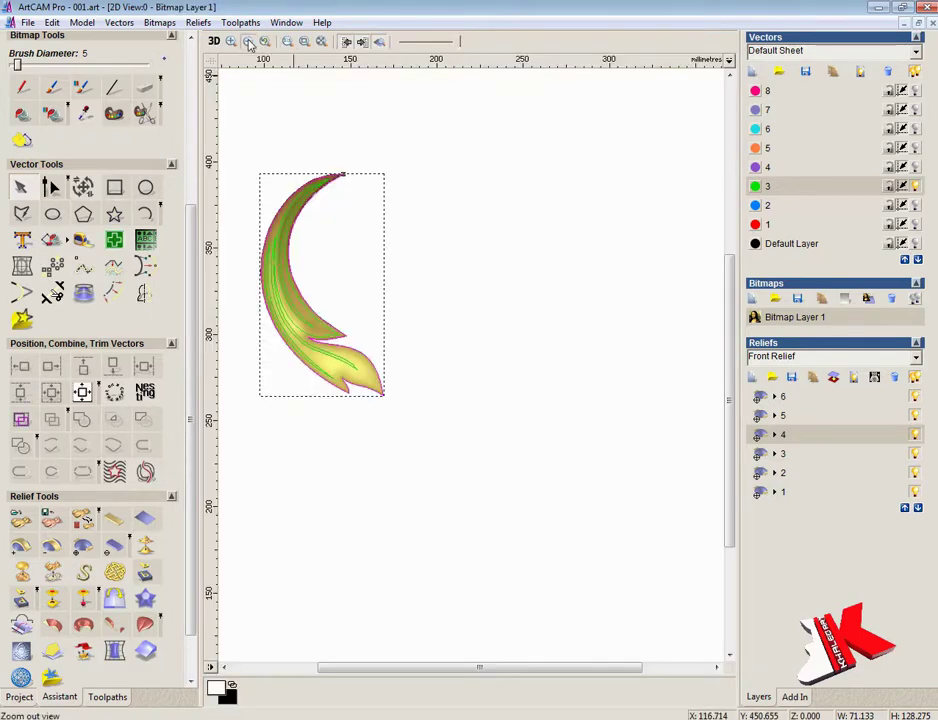
pyautogui.click(250, 45)
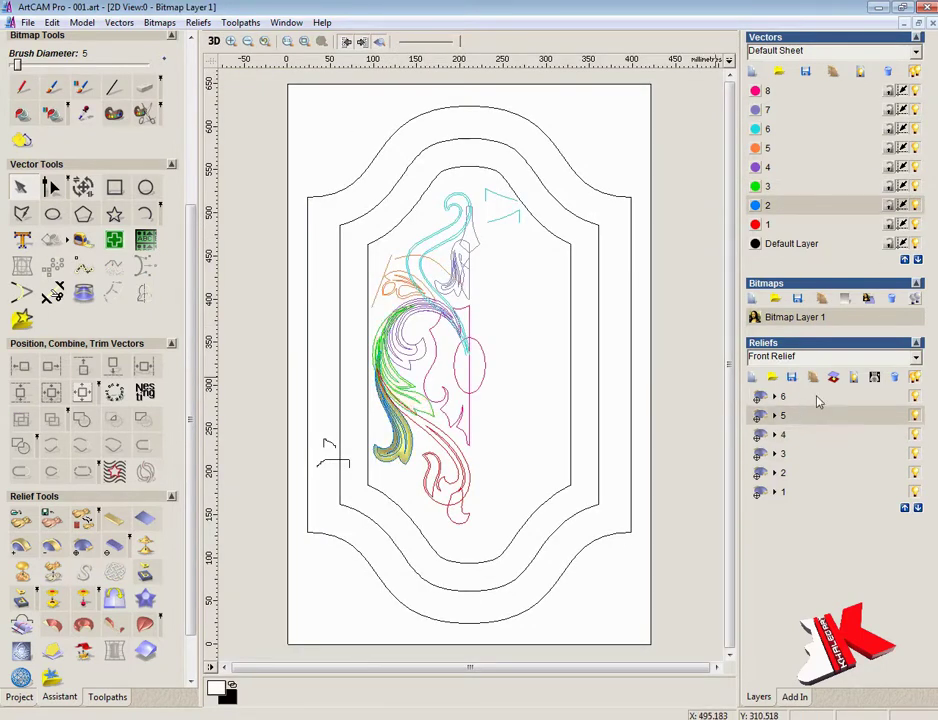
pyautogui.click(817, 397)
pyautogui.click(749, 380)
pyautogui.doubleClick(808, 399)
pyautogui.write('7')
pyautogui.click(822, 511)
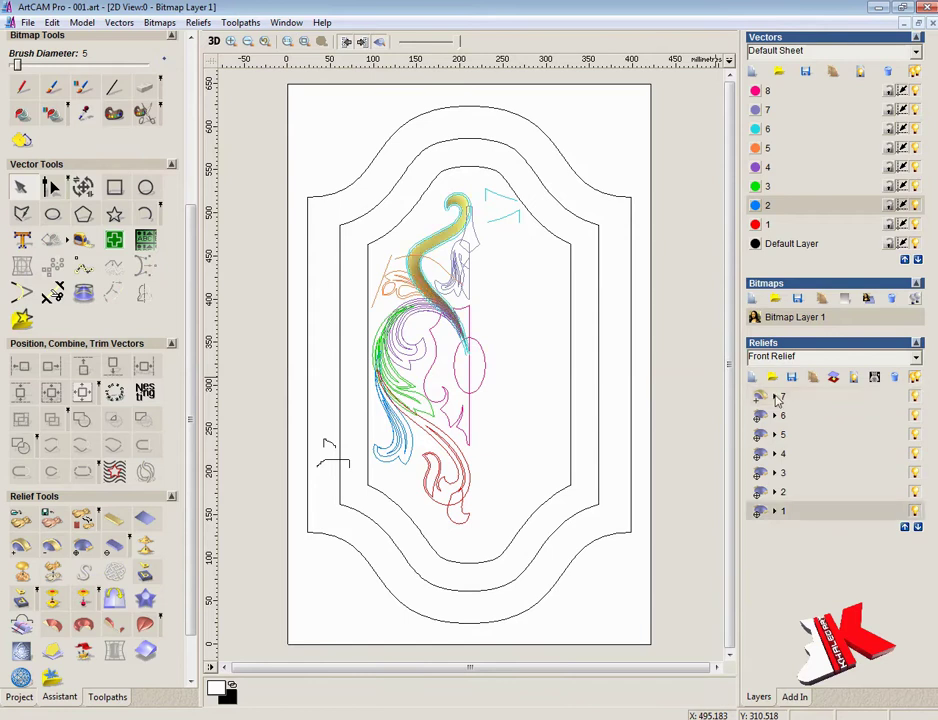
# - Select the small leaf outline below the scroll, show only vector layer 1, and activate relief layer 7 with merge-highest combining
pyautogui.click(469, 519)
pyautogui.scroll(1, 471, 527)
pyautogui.keyDown('shift'); pyautogui.click(916, 228); pyautogui.keyUp('shift')
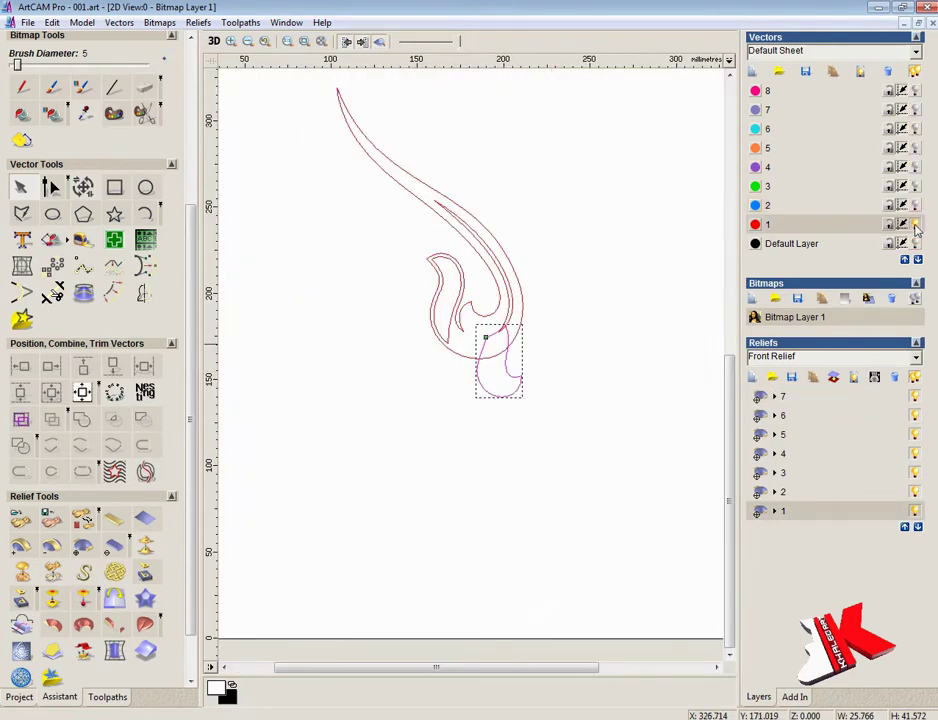
pyautogui.click(345, 708)
pyautogui.hotkey('alt', 'Tab')
pyautogui.scroll(1, 534, 369)
pyautogui.click(802, 398)
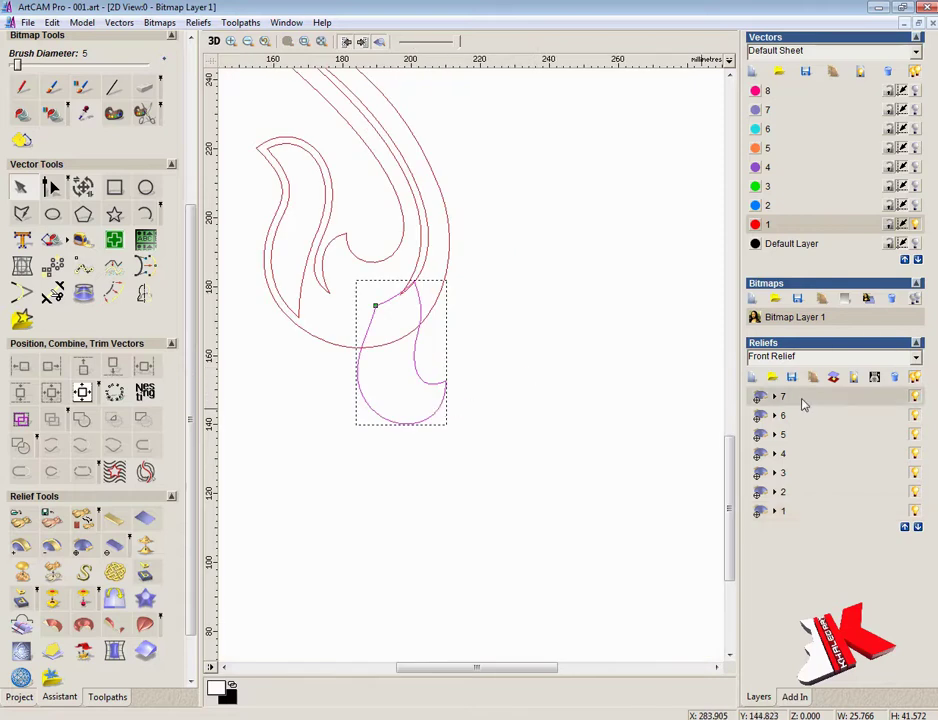
# - Add a round shape inside the small leaf outline at angle 30, start height 5 and no limit, and inspect it in 3D
pyautogui.doubleClick(447, 354)
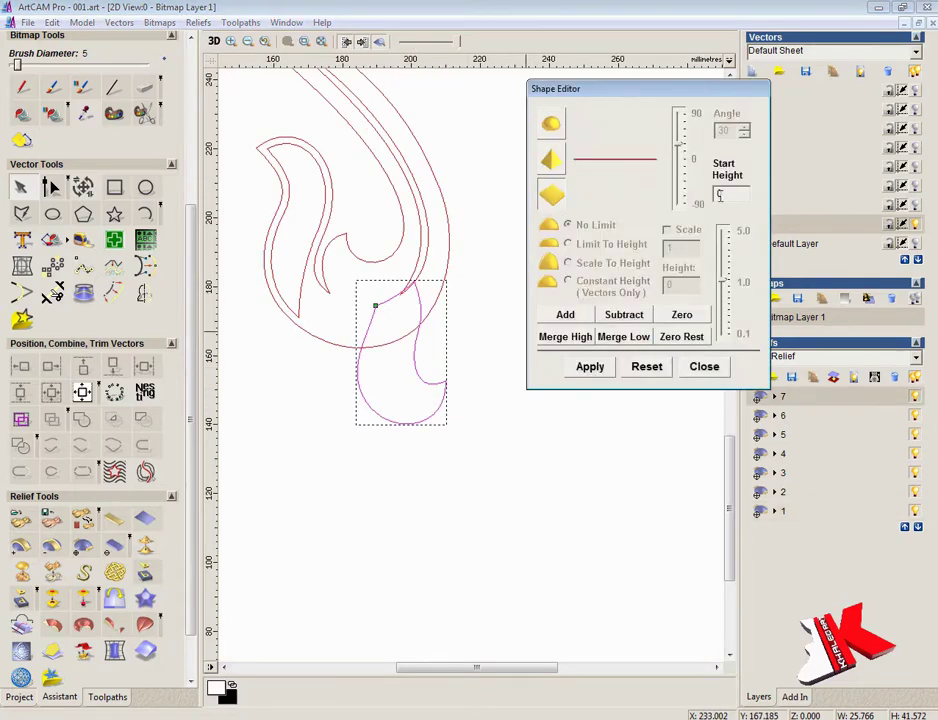
pyautogui.click(567, 315)
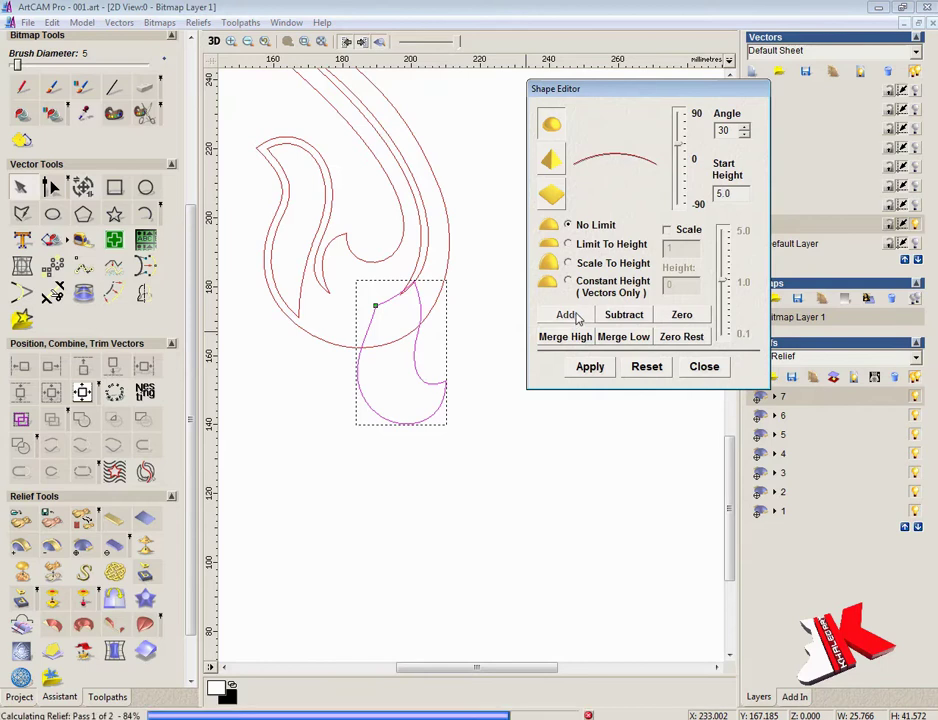
pyautogui.press('F3')
pyautogui.moveTo(410, 457); pyautogui.dragTo(356, 442)
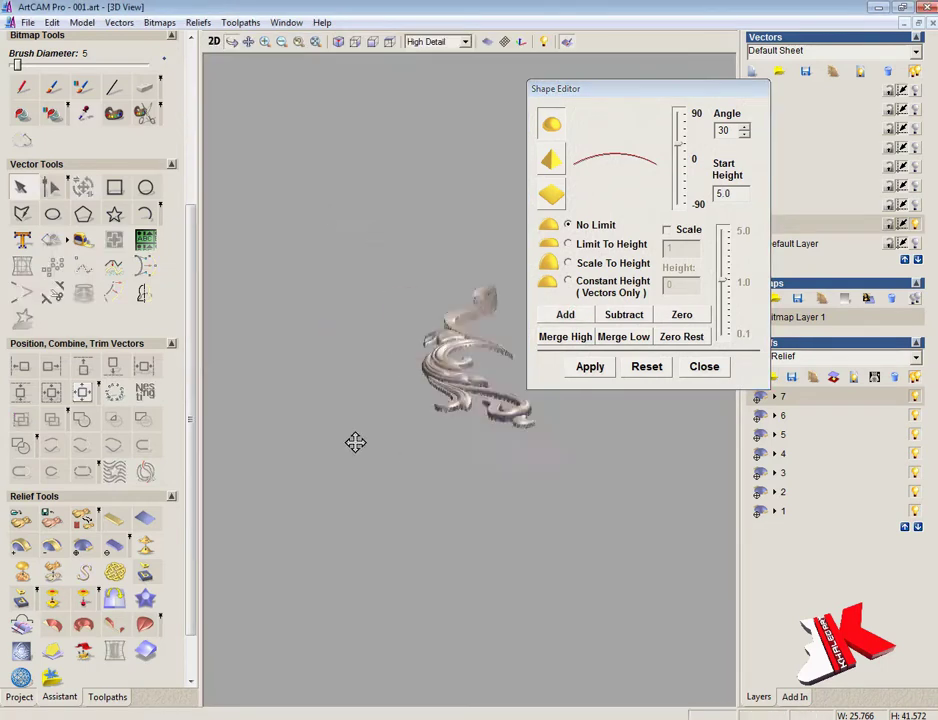
pyautogui.scroll(5, 433, 356)
pyautogui.moveTo(433, 356); pyautogui.dragTo(315, 348, button='middle')
pyautogui.click(709, 371)
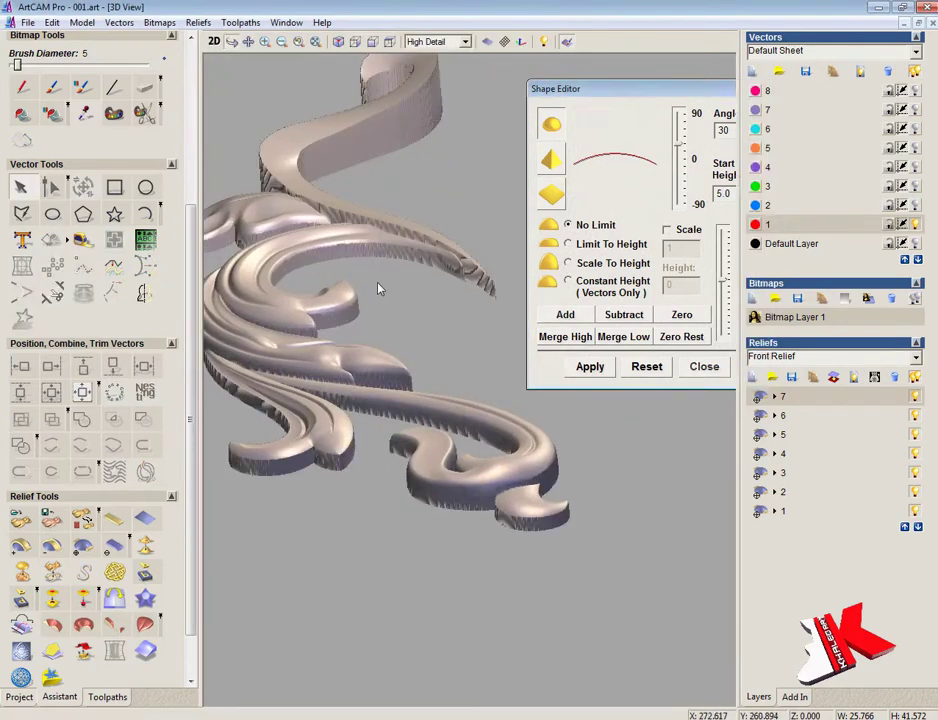
# - Offset the small leaf outline inwards by 1 mm with chamfered corners, keeping the original, and repeat the offset while deleting each intermediate copy
pyautogui.press('F2')
pyautogui.click(116, 293)
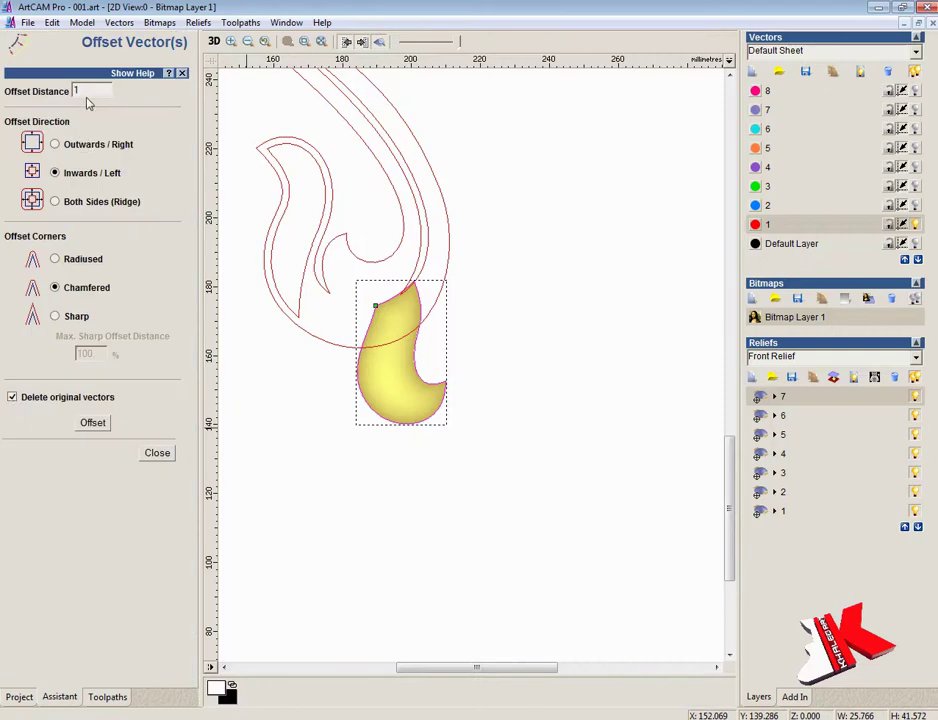
pyautogui.click(12, 398)
pyautogui.click(93, 423)
pyautogui.click(91, 425)
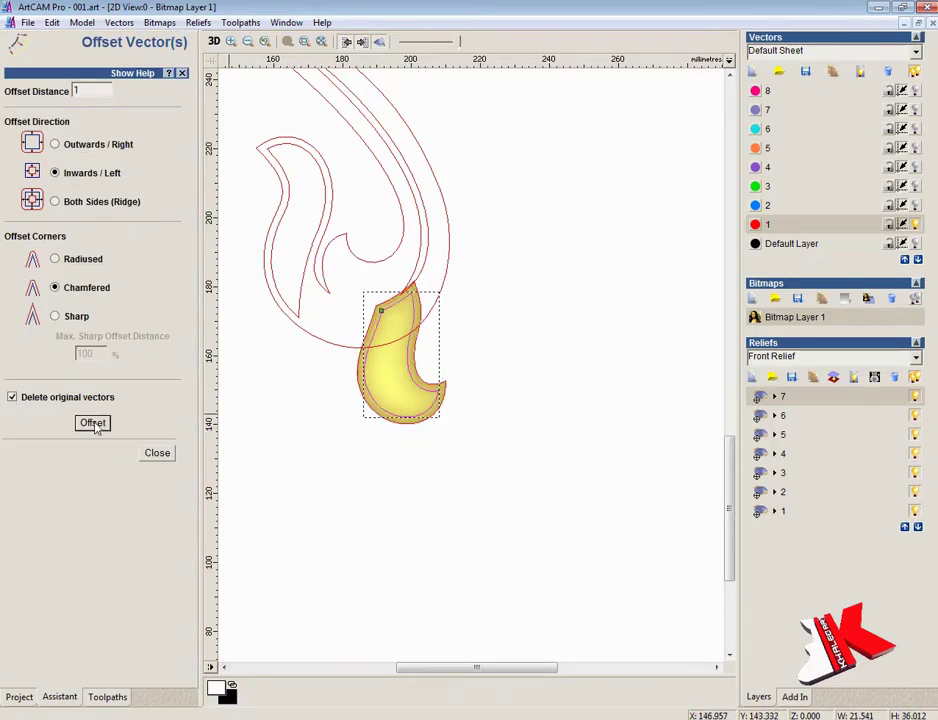
pyautogui.click(95, 425)
# - Carve the inner offset vector by adding a round shape at angle -45, start height 0 and no limit, and view it in 3D
pyautogui.press('F12')
pyautogui.click(552, 124)
pyautogui.moveTo(679, 137); pyautogui.dragTo(681, 185)
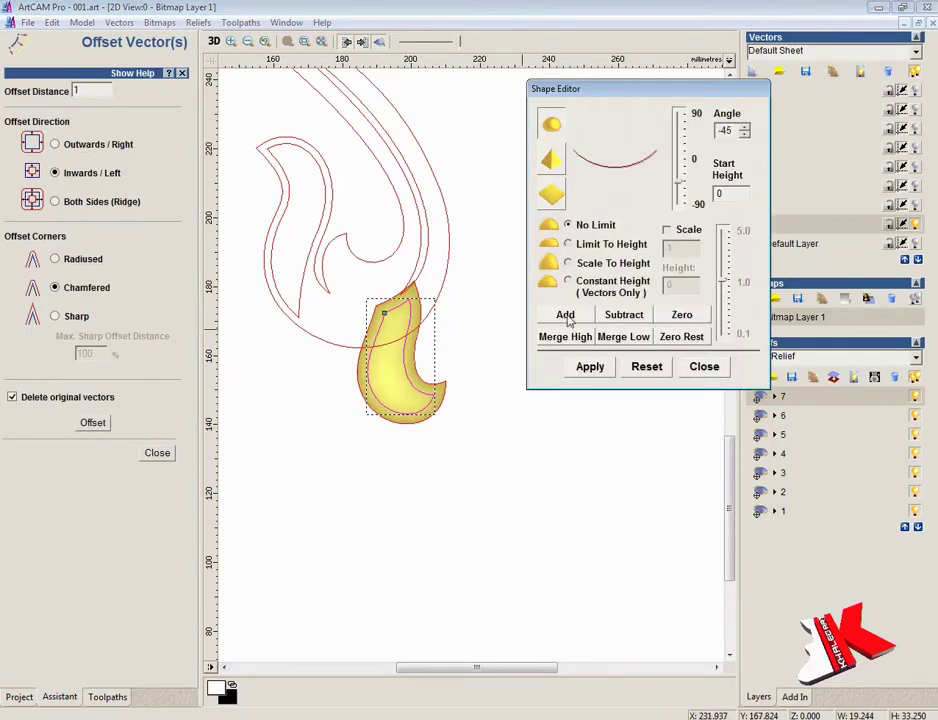
pyautogui.click(566, 317)
pyautogui.click(728, 371)
pyautogui.click(215, 42)
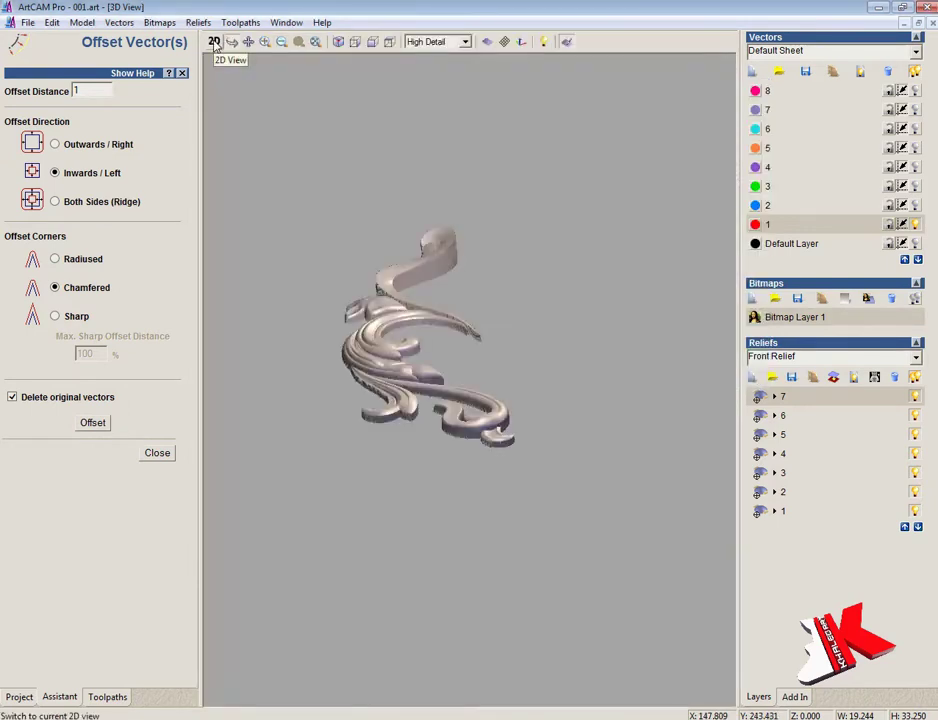
pyautogui.click(214, 42)
pyautogui.click(155, 453)
# - Tilt the small leaf with an added angled plane from its upper tip at Z 1 to its lower edge at Z 3, and inspect it
pyautogui.click(423, 423)
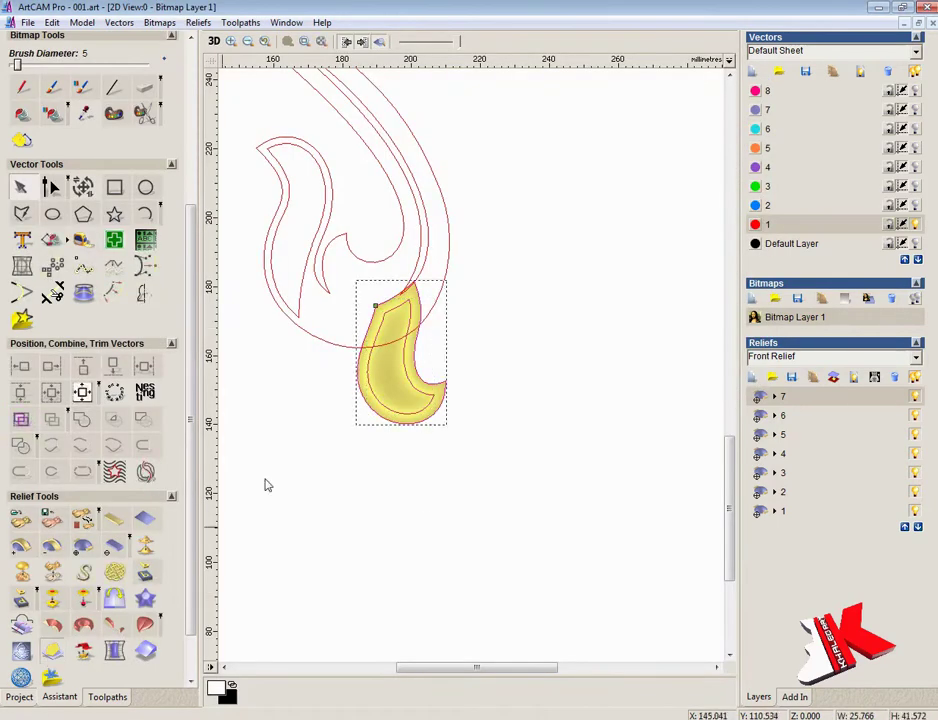
pyautogui.click(53, 650)
pyautogui.click(110, 211)
pyautogui.click(409, 423)
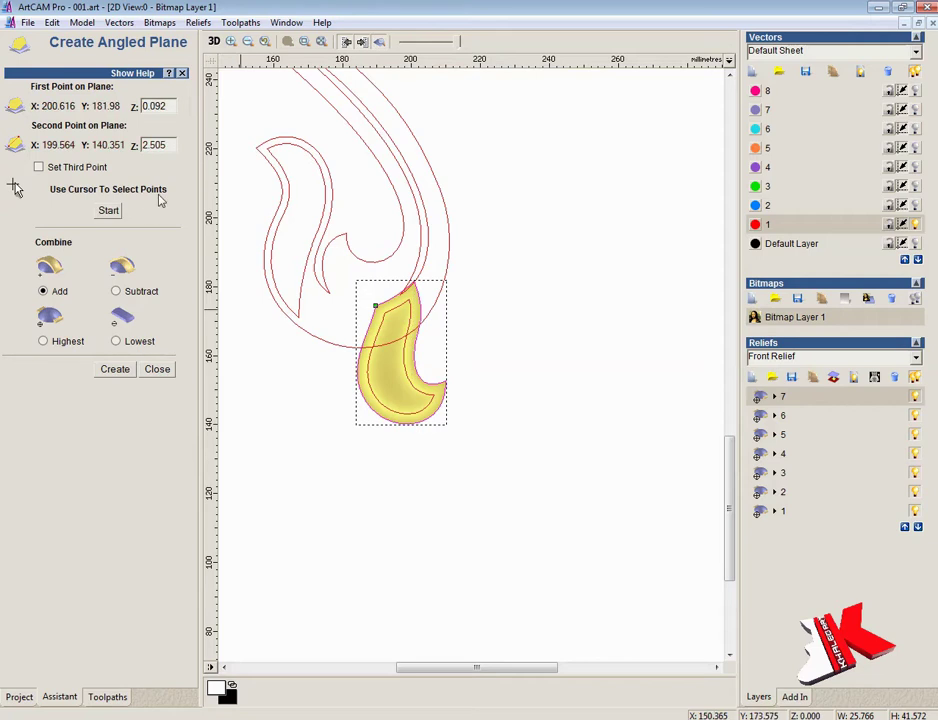
pyautogui.click(212, 41)
pyautogui.moveTo(483, 296); pyautogui.dragTo(502, 211, button='right')
pyautogui.doubleClick(158, 106)
pyautogui.write('1')
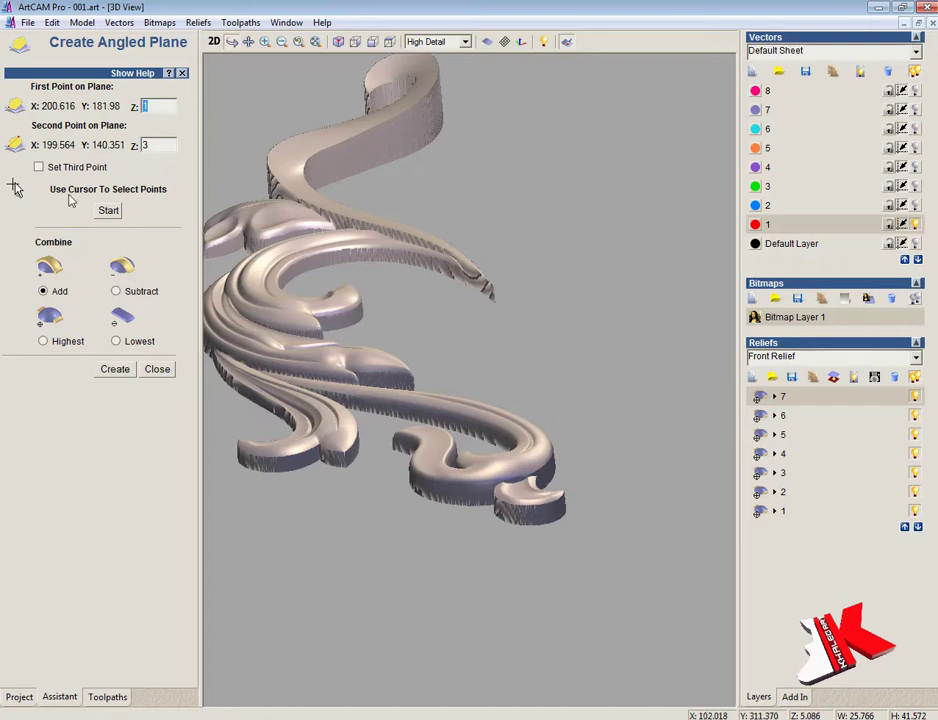
pyautogui.moveTo(513, 430); pyautogui.dragTo(498, 487)
pyautogui.click(157, 369)
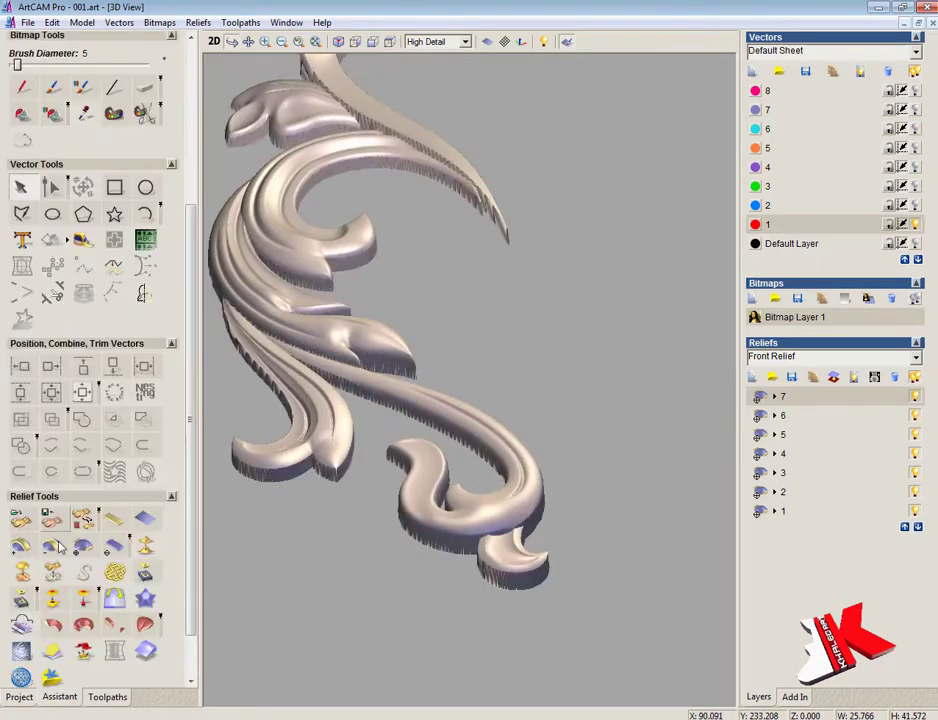
# - Scale the whole of relief layer 7 to a height of 7.0 mm
pyautogui.write('7.0')
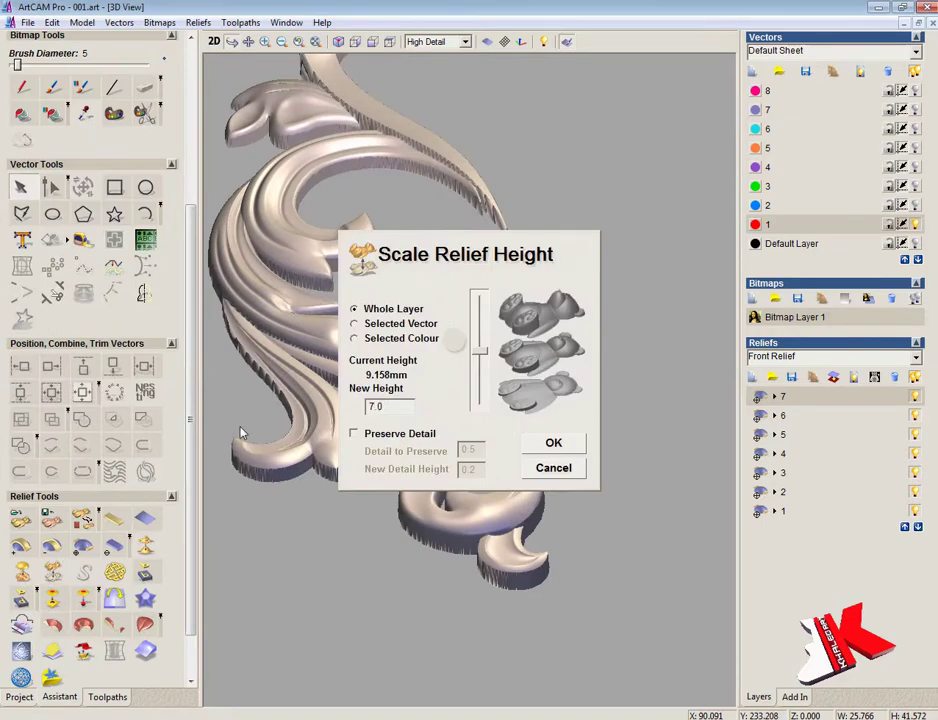
pyautogui.press('Return')
pyautogui.click(215, 43)
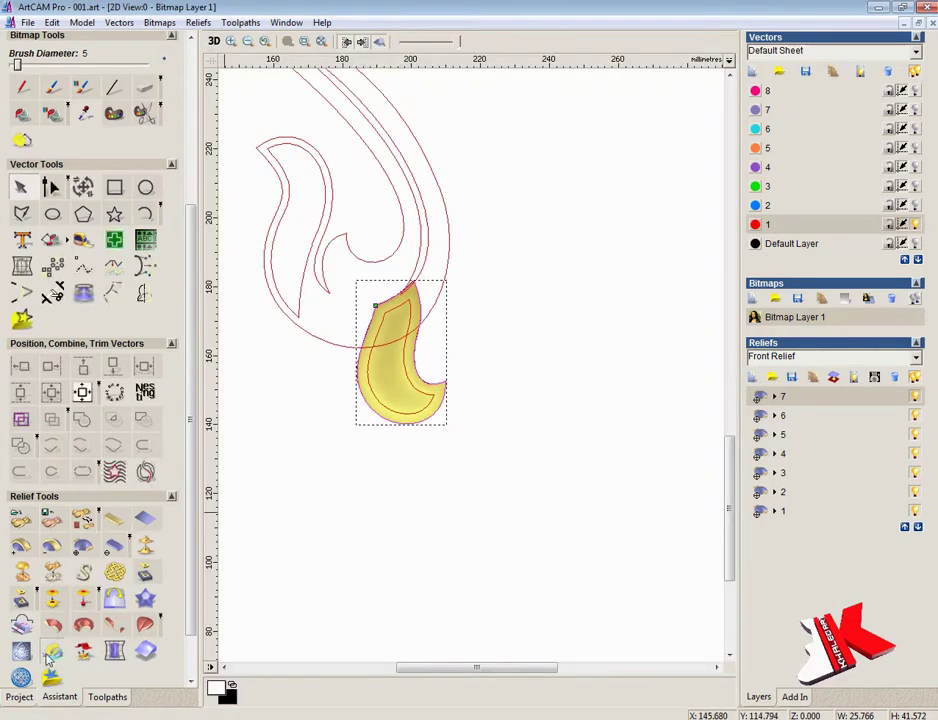
# - Tilt the small leaf again with an angled plane, first point Z 0.495 and second point Z 2, and inspect its side in 3D
pyautogui.click(49, 652)
pyautogui.click(109, 211)
pyautogui.click(413, 281)
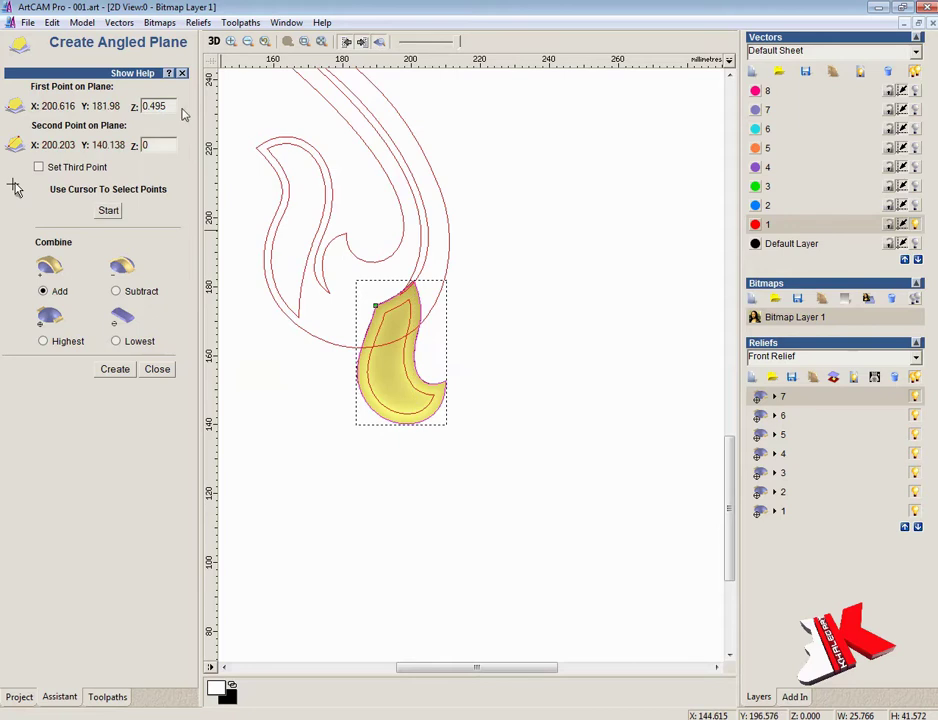
pyautogui.write('2')
pyautogui.click(215, 42)
pyautogui.scroll(5, 494, 457)
pyautogui.moveTo(494, 457); pyautogui.dragTo(455, 120)
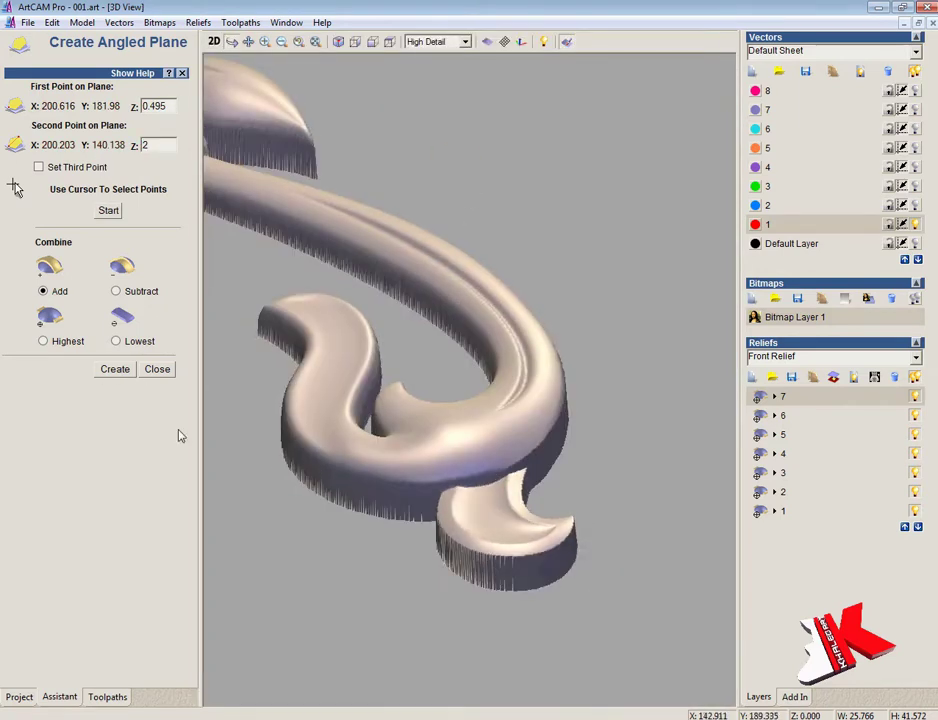
pyautogui.moveTo(641, 410); pyautogui.dragTo(640, 300)
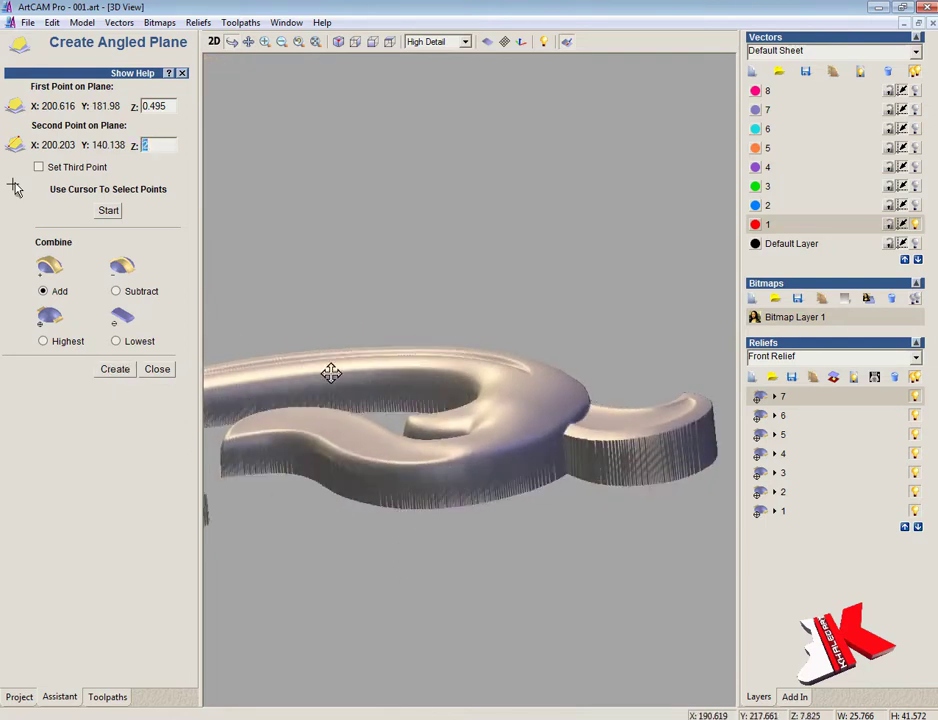
pyautogui.click(158, 369)
# - Reselect the small leaf's outer outline and add an angled plane from its upper tip at Z 0.1 to its lower edge at Z 2
pyautogui.press('F2')
pyautogui.click(491, 412)
pyautogui.click(414, 423)
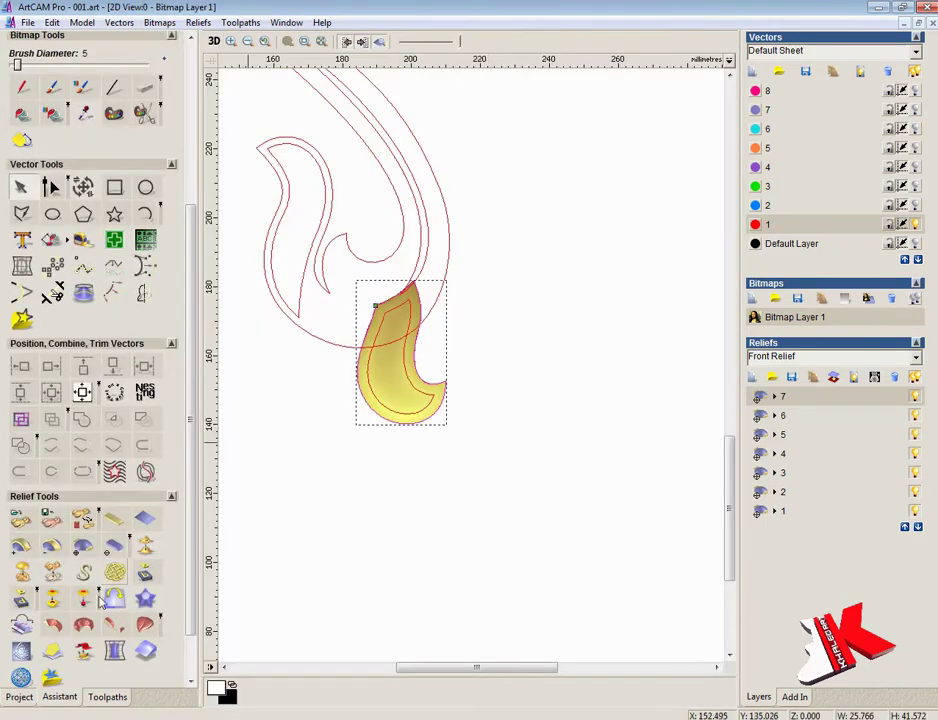
pyautogui.click(52, 650)
pyautogui.click(108, 210)
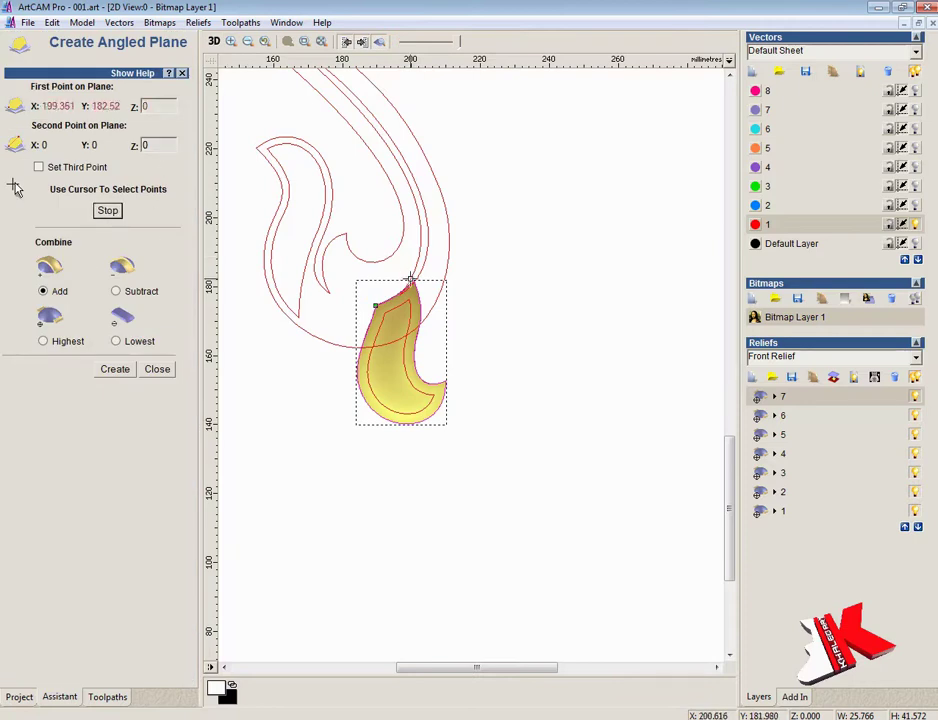
pyautogui.click(412, 280)
pyautogui.click(409, 424)
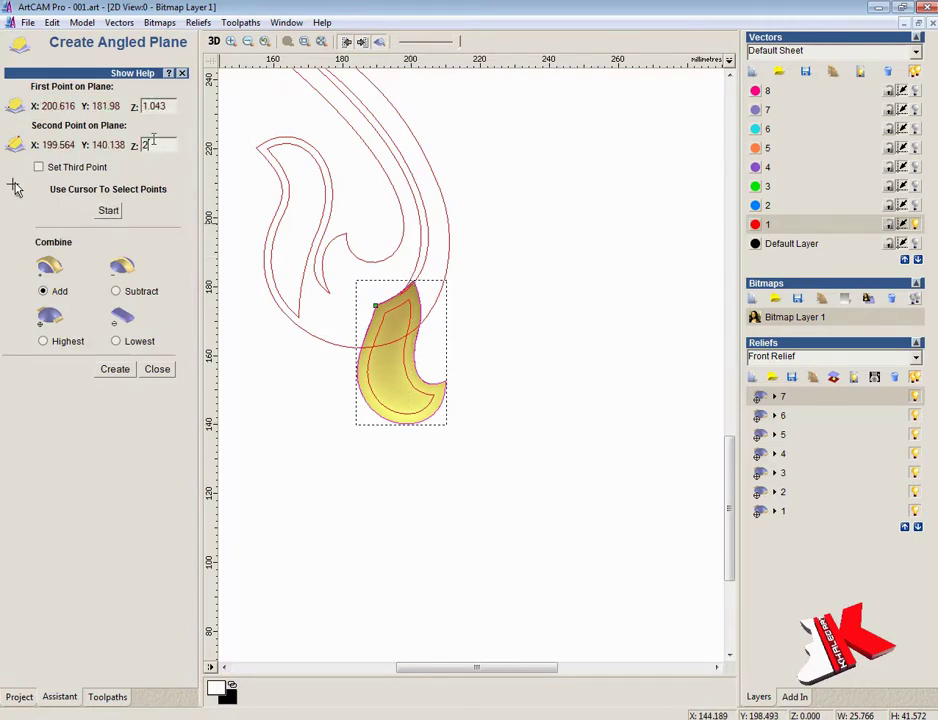
pyautogui.click(115, 369)
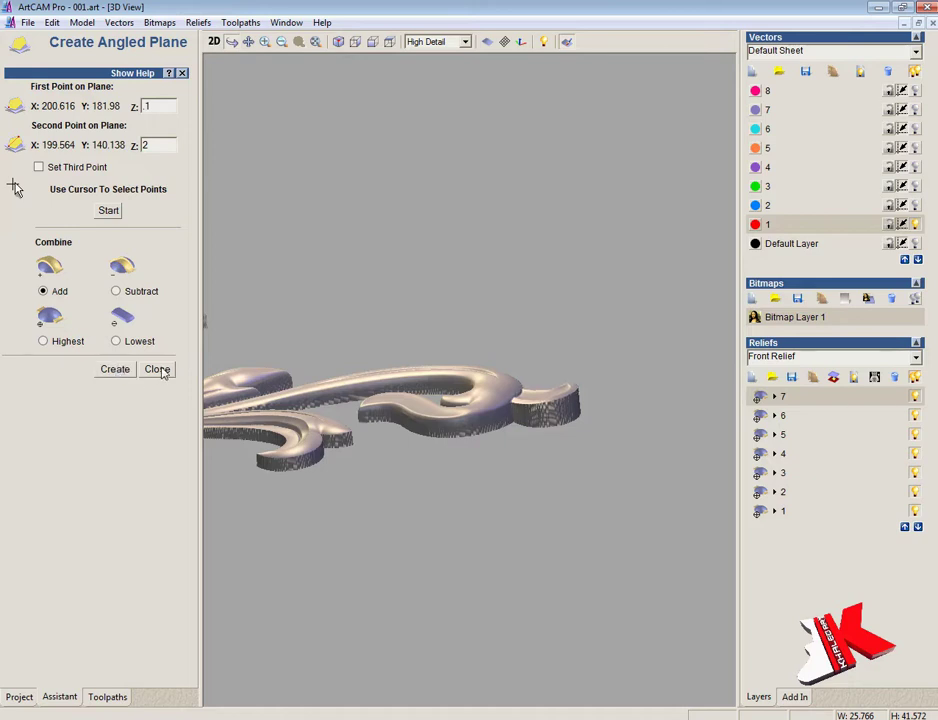
pyautogui.click(157, 369)
# - Scale the whole of relief layer 7 to a height of 8.0 mm and return to the 2D view
pyautogui.write('8.0')
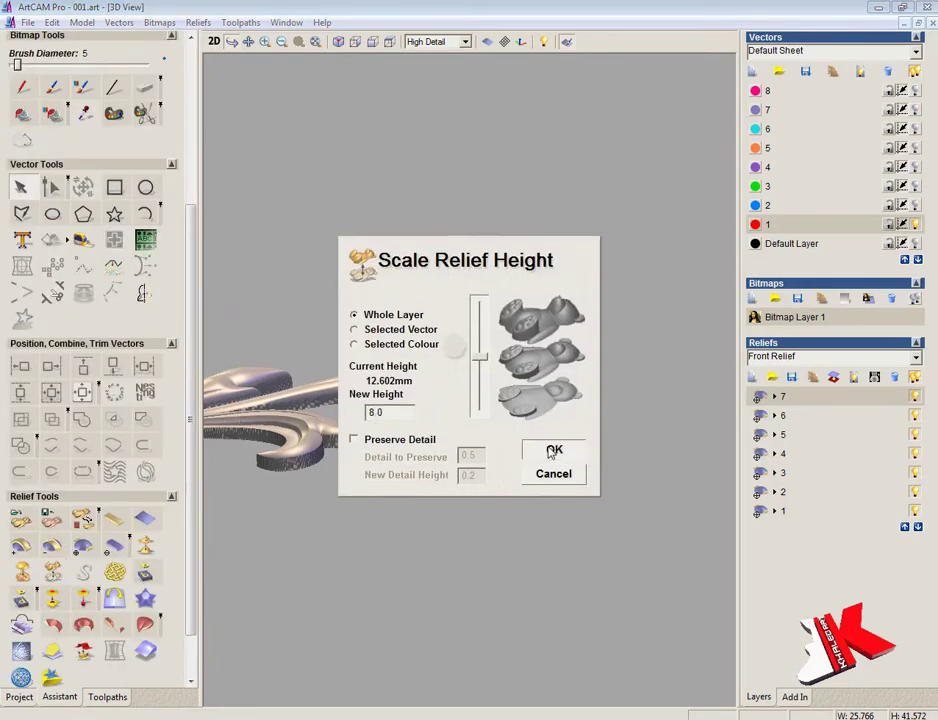
pyautogui.click(548, 448)
pyautogui.click(213, 41)
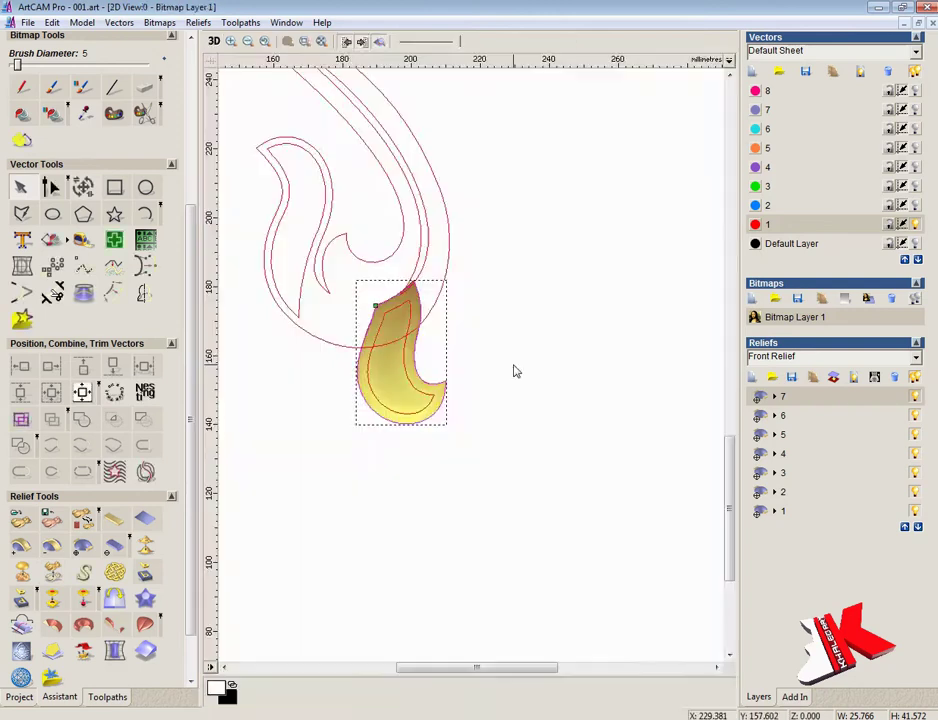
# - Add an angled plane to the small leaf three times, from its upper-left corner at Z 0.1 to its right tip at Z 2
pyautogui.click(52, 651)
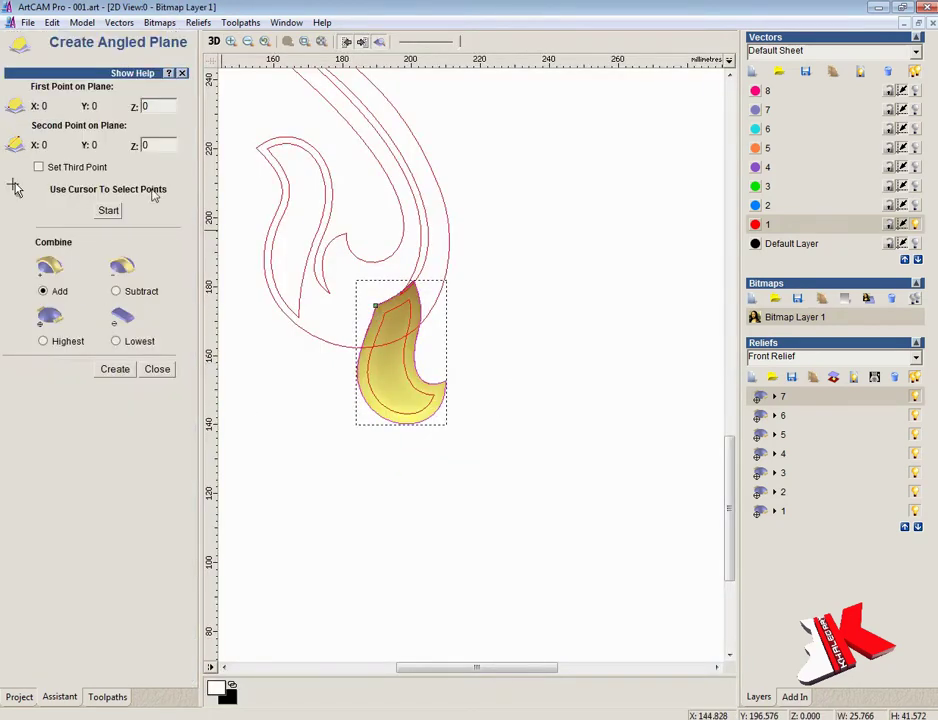
pyautogui.click(108, 210)
pyautogui.click(375, 305)
pyautogui.click(446, 382)
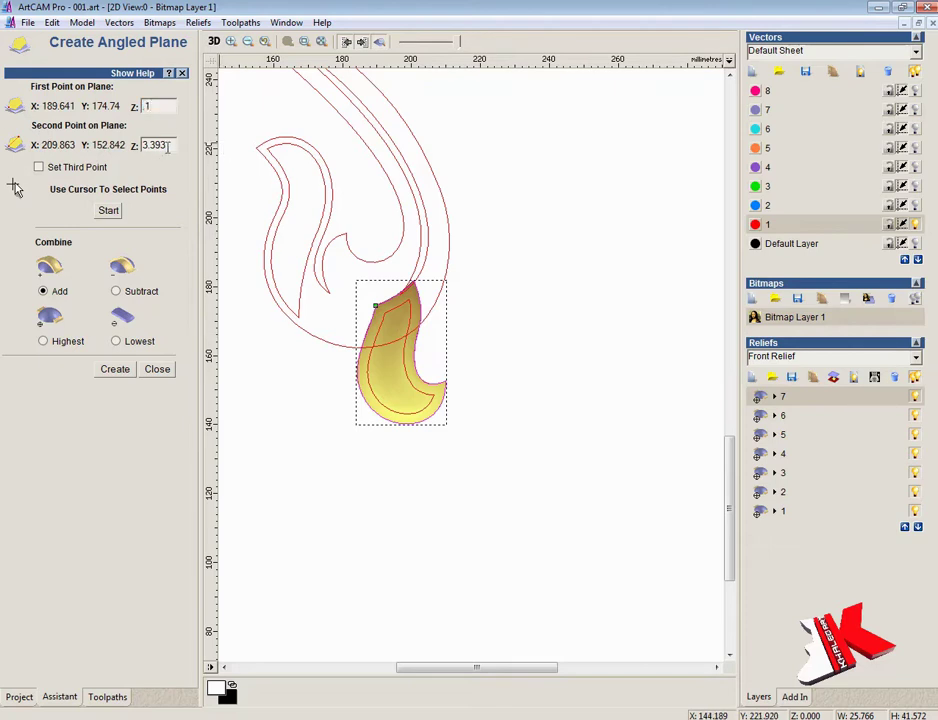
pyautogui.click(118, 371)
pyautogui.scroll(5, 513, 335)
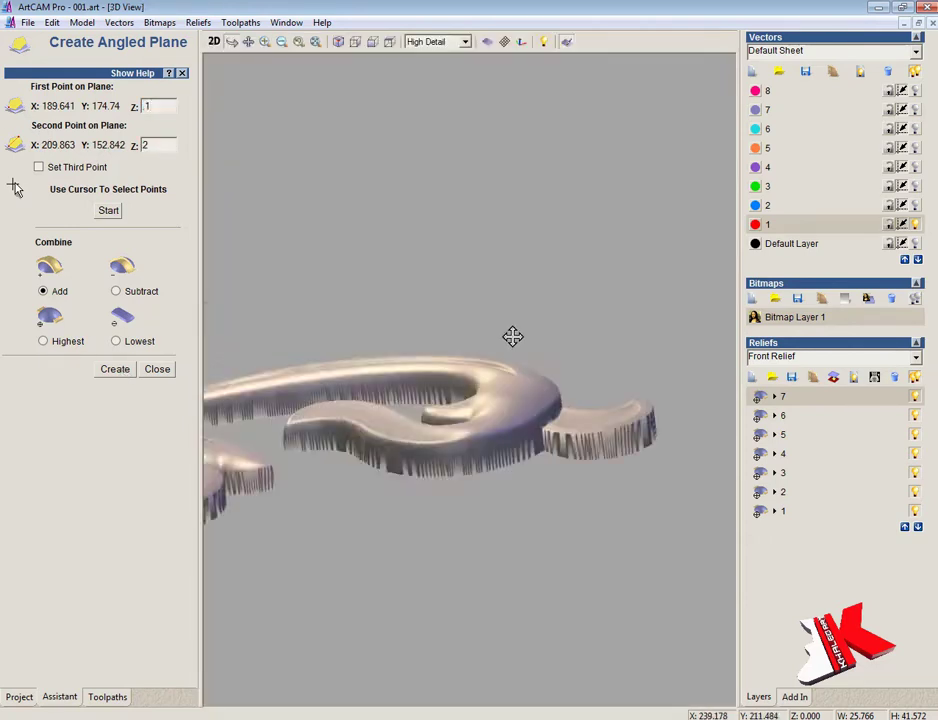
pyautogui.moveTo(513, 335); pyautogui.dragTo(295, 336, button='middle')
pyautogui.click(119, 375)
pyautogui.click(116, 372)
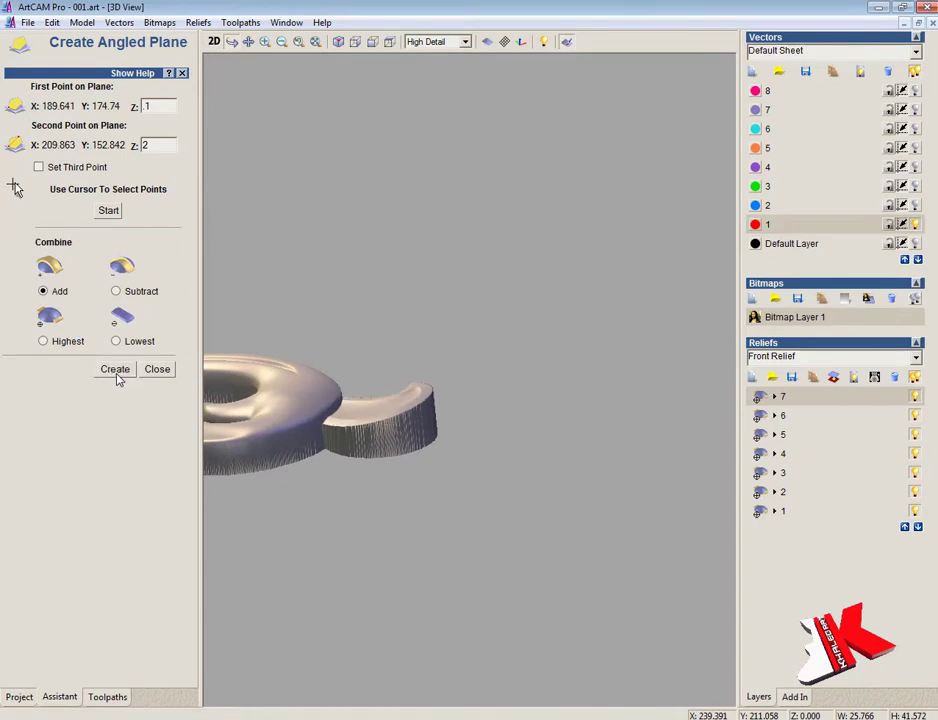
pyautogui.click(153, 373)
# - Check the small leaf's slope from the side and scale the whole of relief layer 7 to a height of 12.0 mm
pyautogui.click(388, 42)
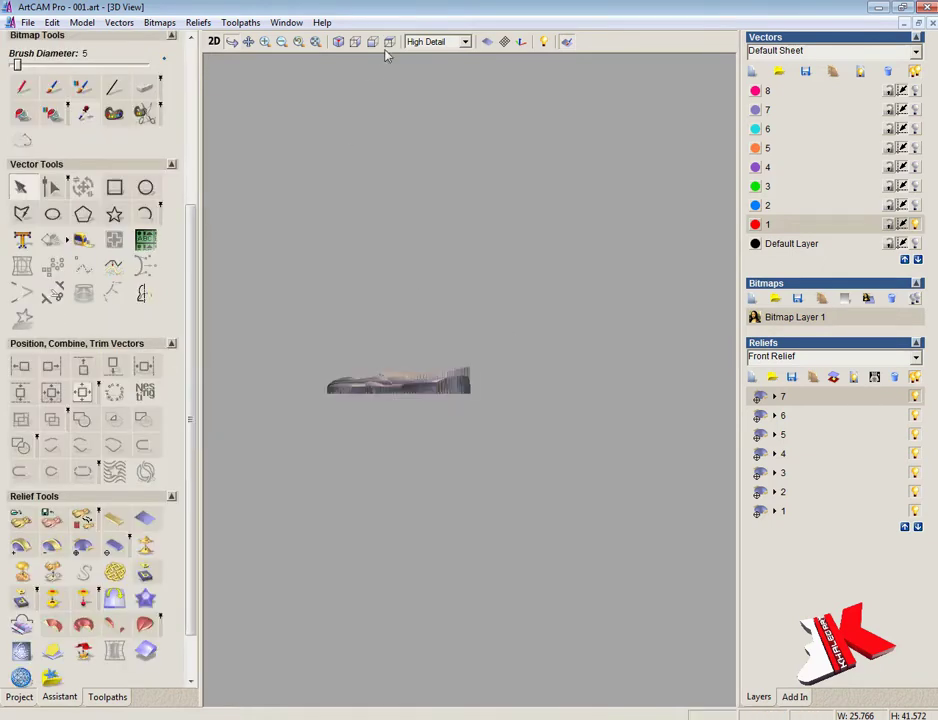
pyautogui.moveTo(473, 333); pyautogui.dragTo(190, 478)
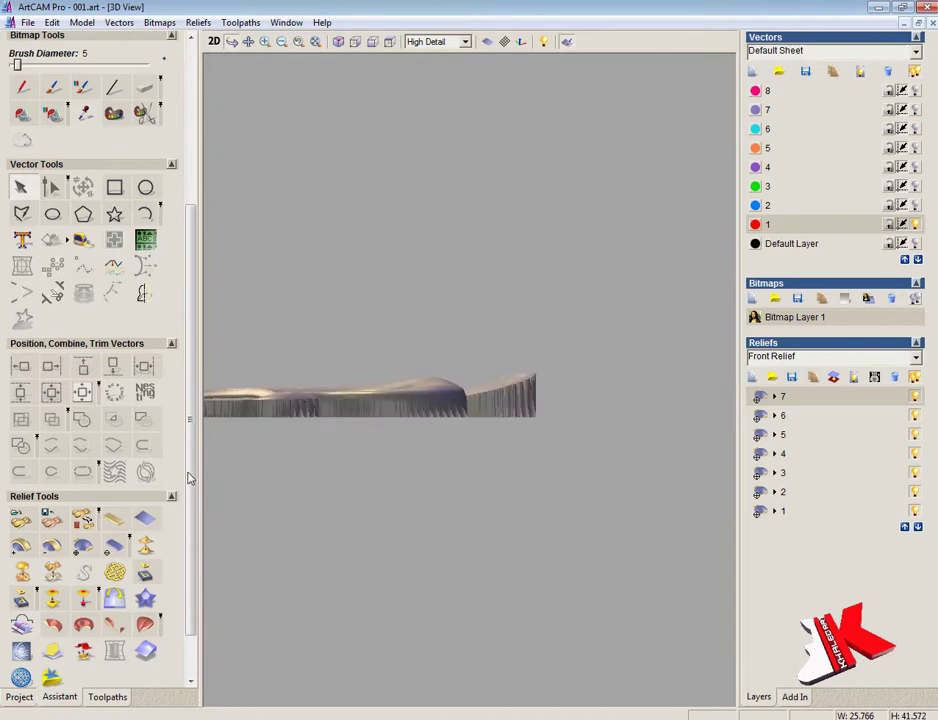
pyautogui.click(146, 546)
pyautogui.write('12.0')
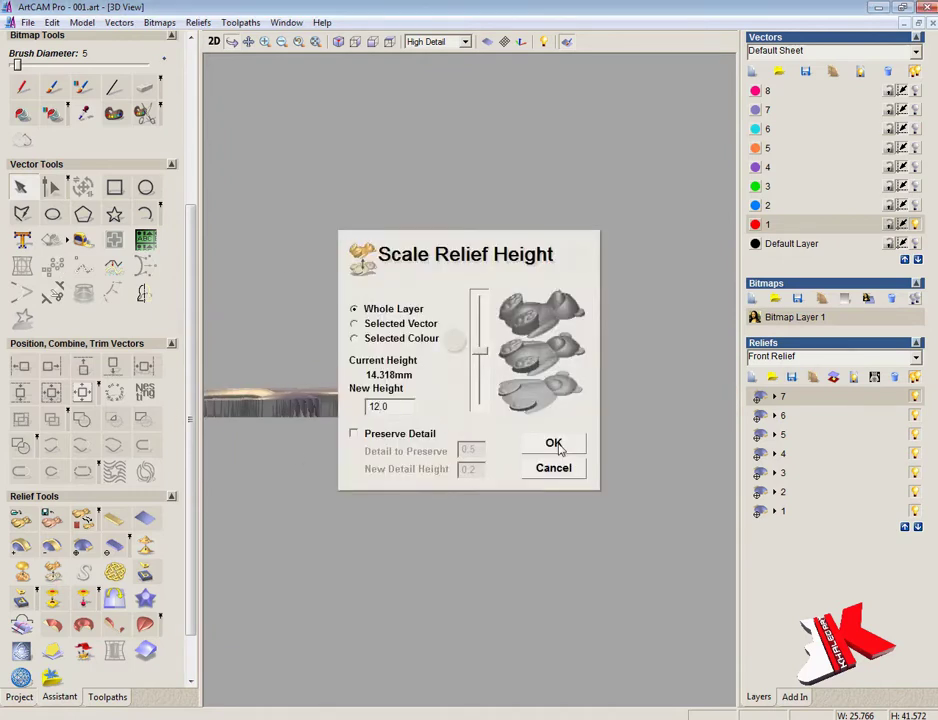
pyautogui.click(551, 443)
pyautogui.moveTo(504, 452); pyautogui.dragTo(359, 520)
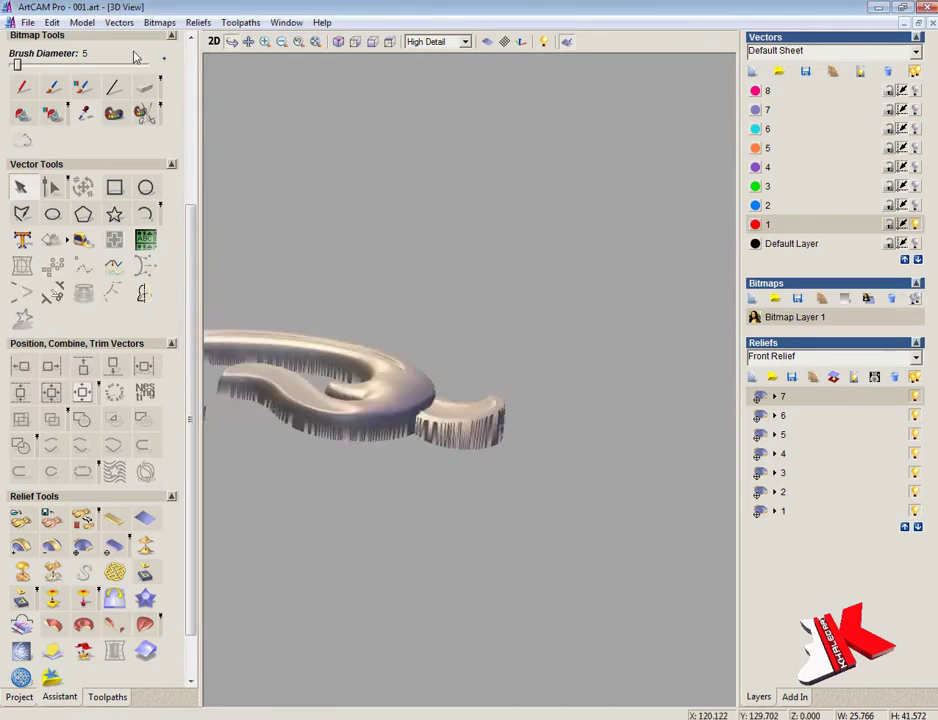
# - Add a concave round shape with angle -30 and start height 0 inside the small leaf's inner outline
pyautogui.click(214, 41)
pyautogui.doubleClick(429, 403)
pyautogui.click(678, 161)
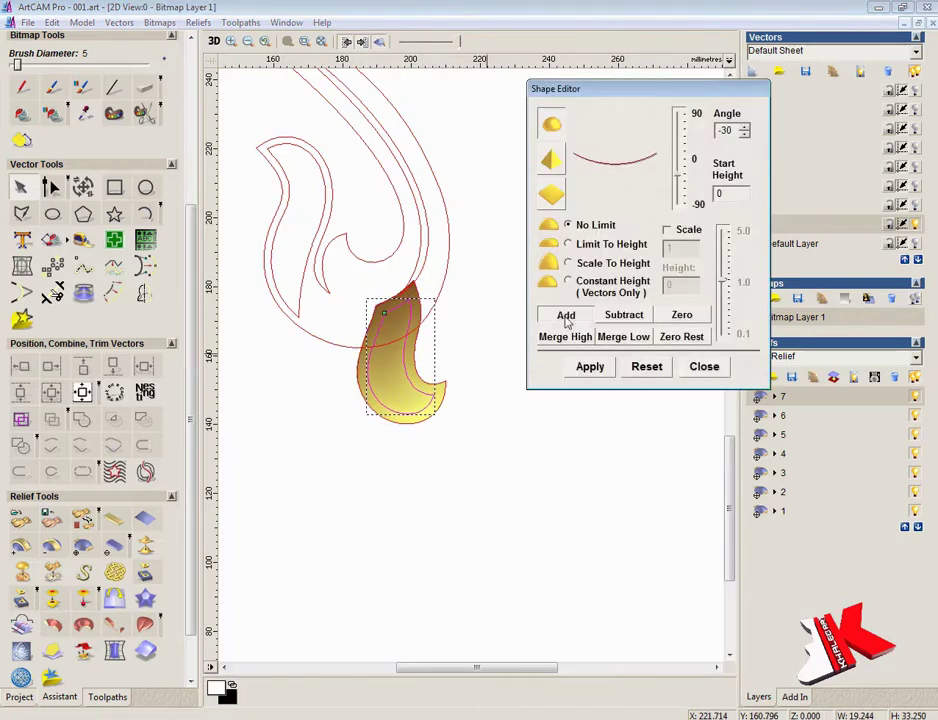
pyautogui.click(565, 316)
pyautogui.click(704, 366)
# - Look over the whole relief in 3D and save the model
pyautogui.press('F3')
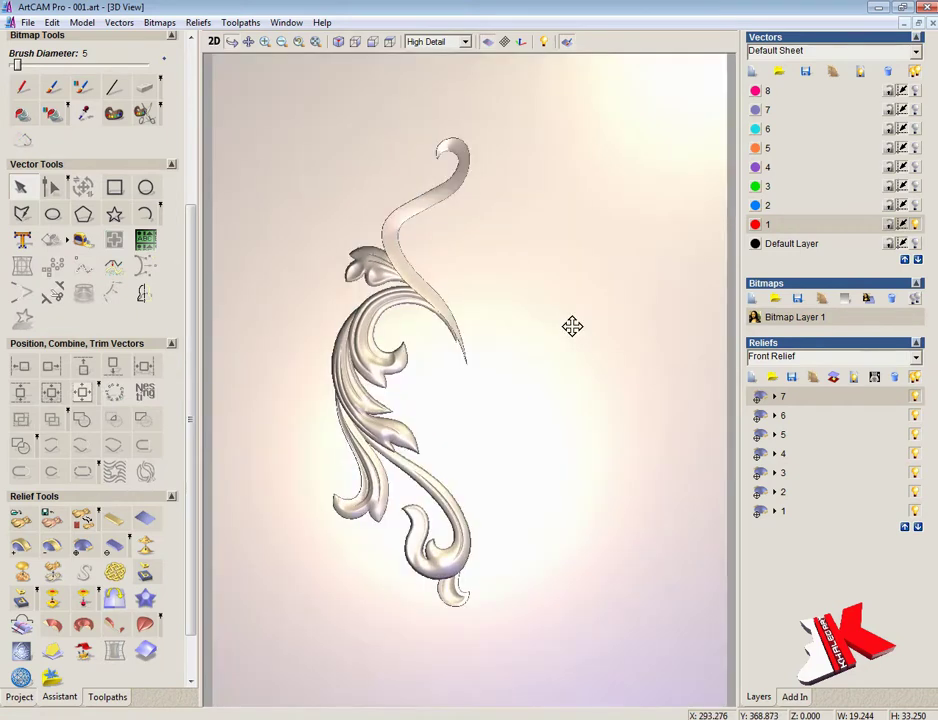
pyautogui.moveTo(604, 341); pyautogui.dragTo(570, 144)
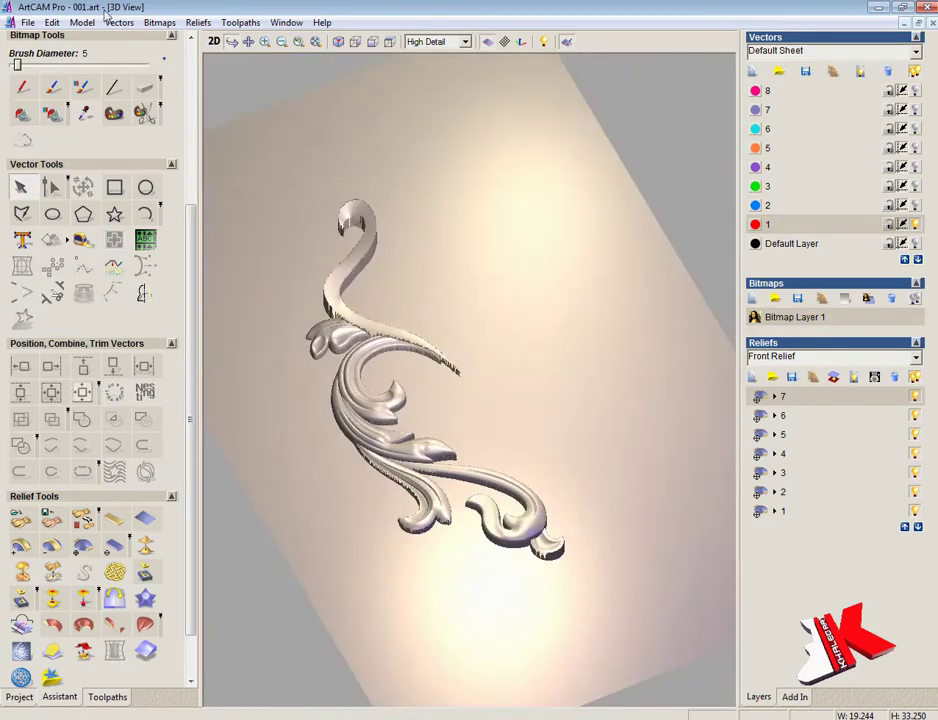
pyautogui.click(27, 21)
pyautogui.click(88, 87)
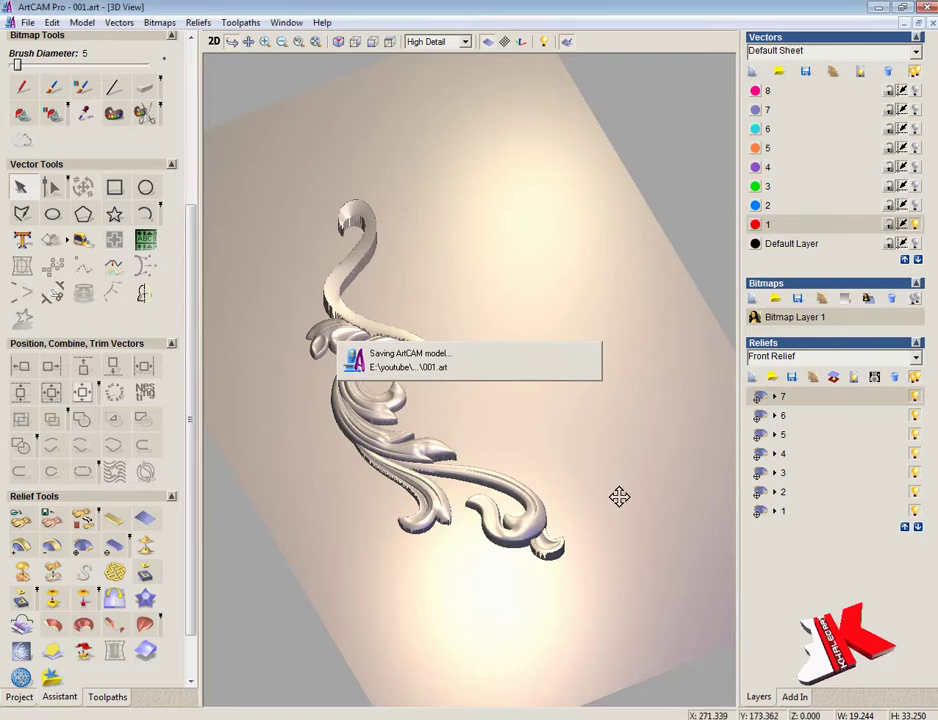
# - Hide the zero plane in the 3D view and look at the relief straight from above
pyautogui.moveTo(548, 490); pyautogui.dragTo(540, 540)
pyautogui.scroll(5, 540, 480)
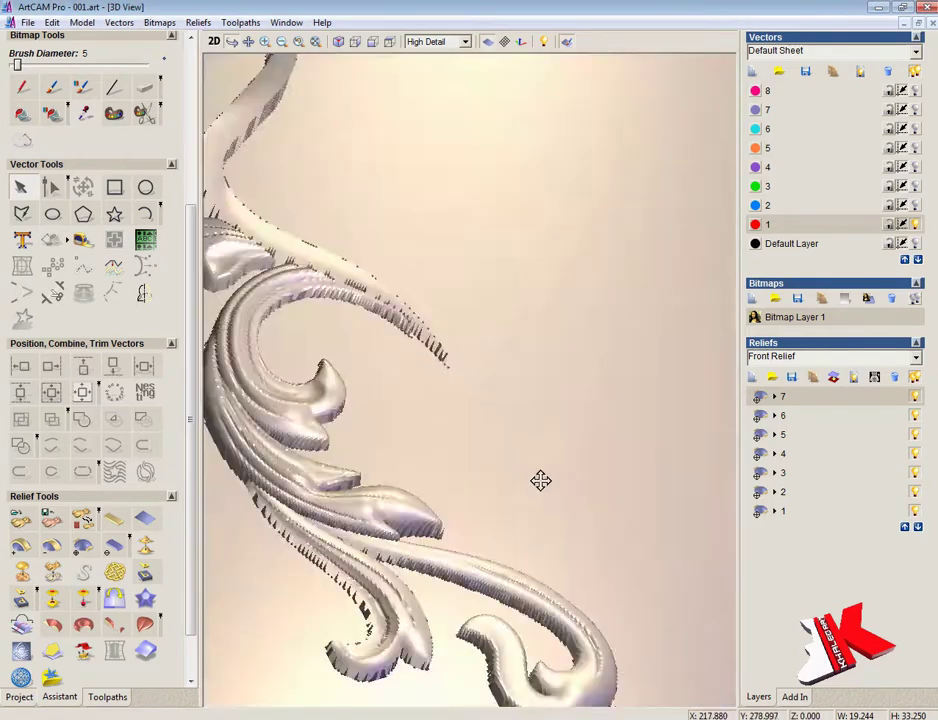
pyautogui.moveTo(540, 480); pyautogui.dragTo(346, 86, button='middle')
pyautogui.click(488, 44)
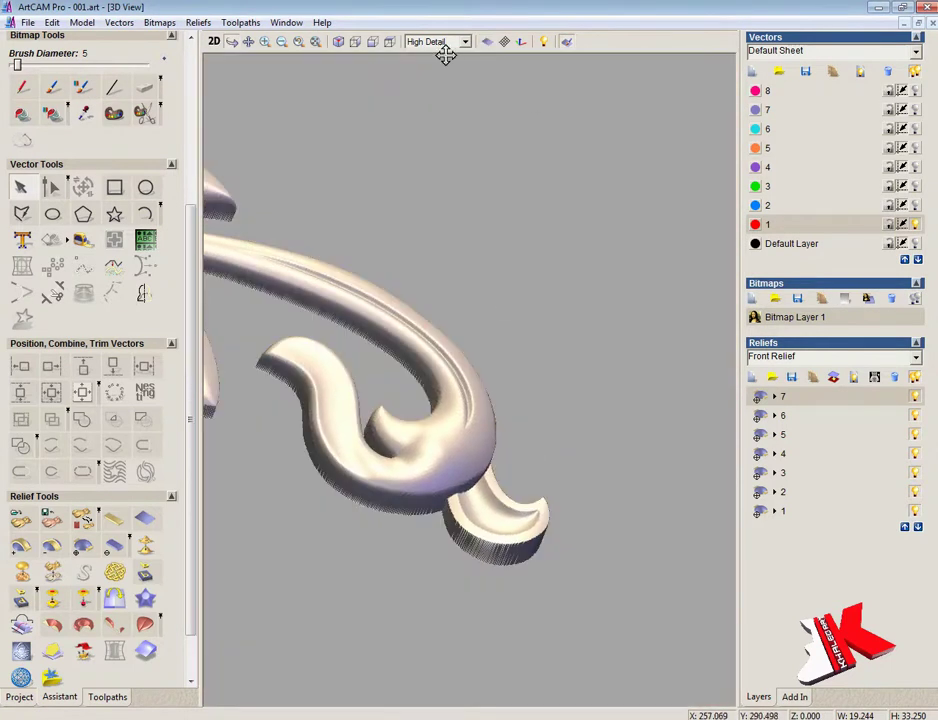
pyautogui.click(389, 43)
# - Smooth the small leaf's surface and edges by interactive sculpting with a Smooth brush of diameter 51
pyautogui.scroll(5, 478, 427)
pyautogui.scroll(1, 478, 427)
pyautogui.moveTo(478, 427); pyautogui.dragTo(482, 4, button='middle')
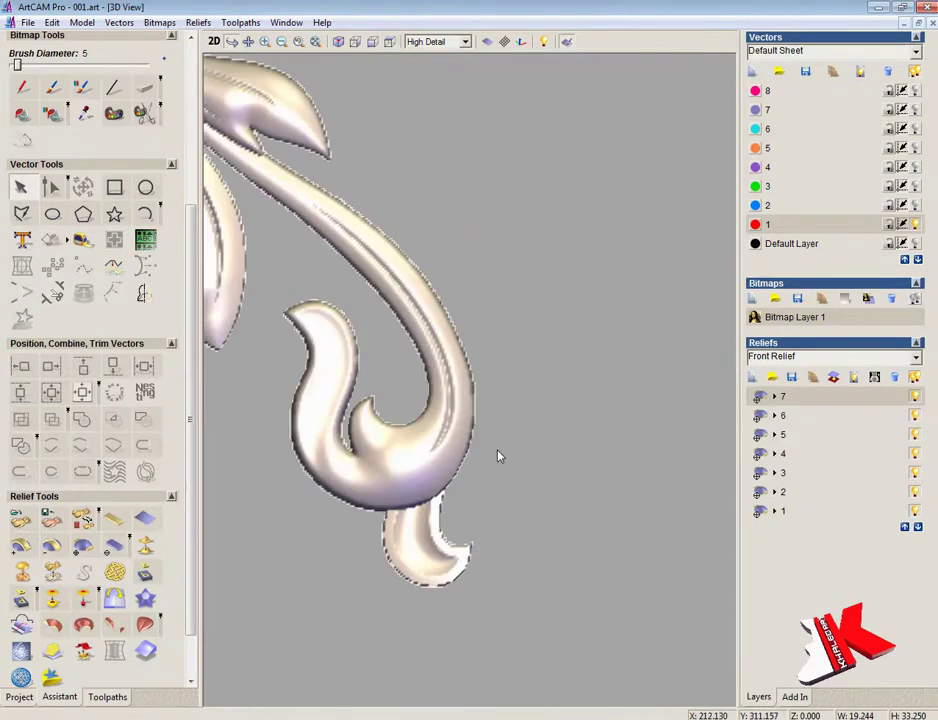
pyautogui.scroll(1, 498, 454)
pyautogui.moveTo(490, 310); pyautogui.dragTo(596, 140, button='middle')
pyautogui.moveTo(596, 139); pyautogui.dragTo(595, 167, button='right')
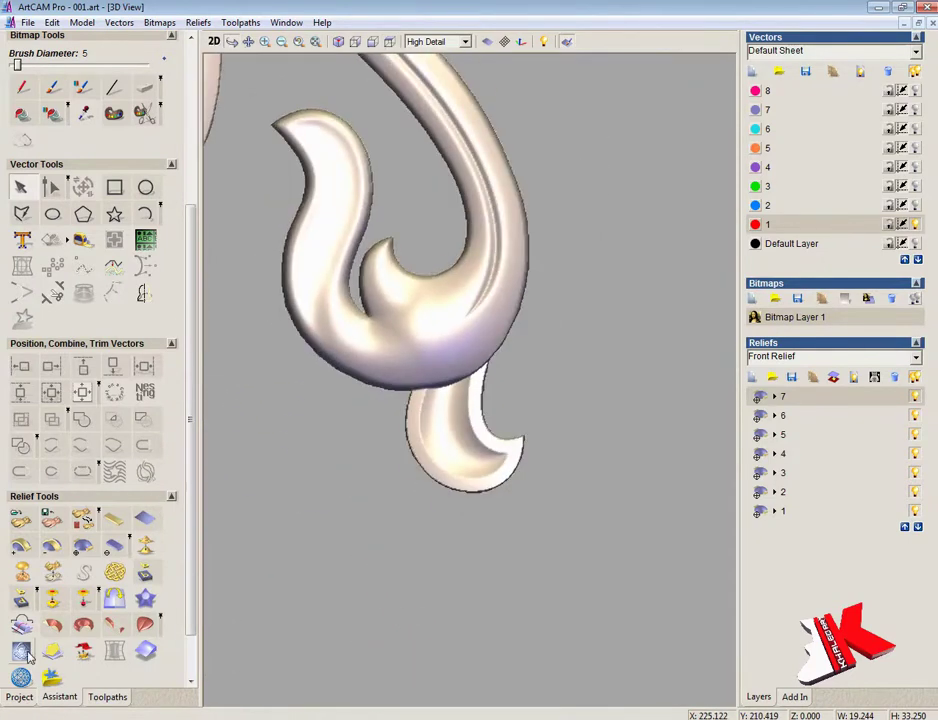
pyautogui.moveTo(65, 204); pyautogui.dragTo(112, 206)
pyautogui.moveTo(455, 319)
pyautogui.mouseDown()
pyautogui.moveTo(483, 335)
pyautogui.moveTo(427, 452)
pyautogui.moveTo(452, 433)
pyautogui.moveTo(465, 343)
pyautogui.moveTo(452, 404)
pyautogui.moveTo(421, 444)
pyautogui.moveTo(447, 374)
pyautogui.mouseUp()
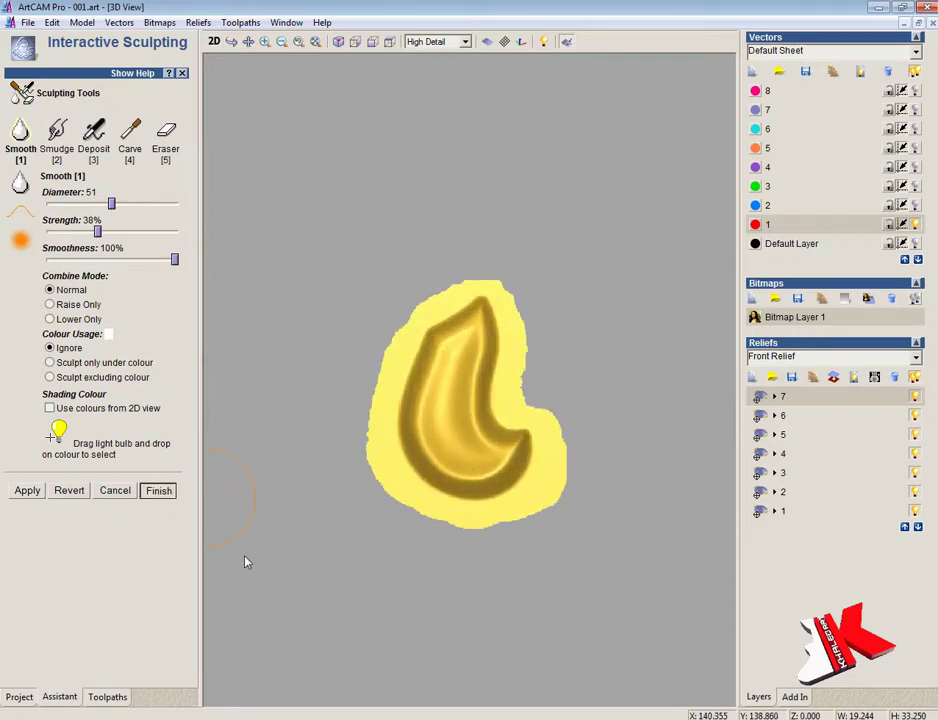
# - Zero the relief outside the small leaf's outer outline and inspect the cleaned edge in 3D
pyautogui.click(214, 42)
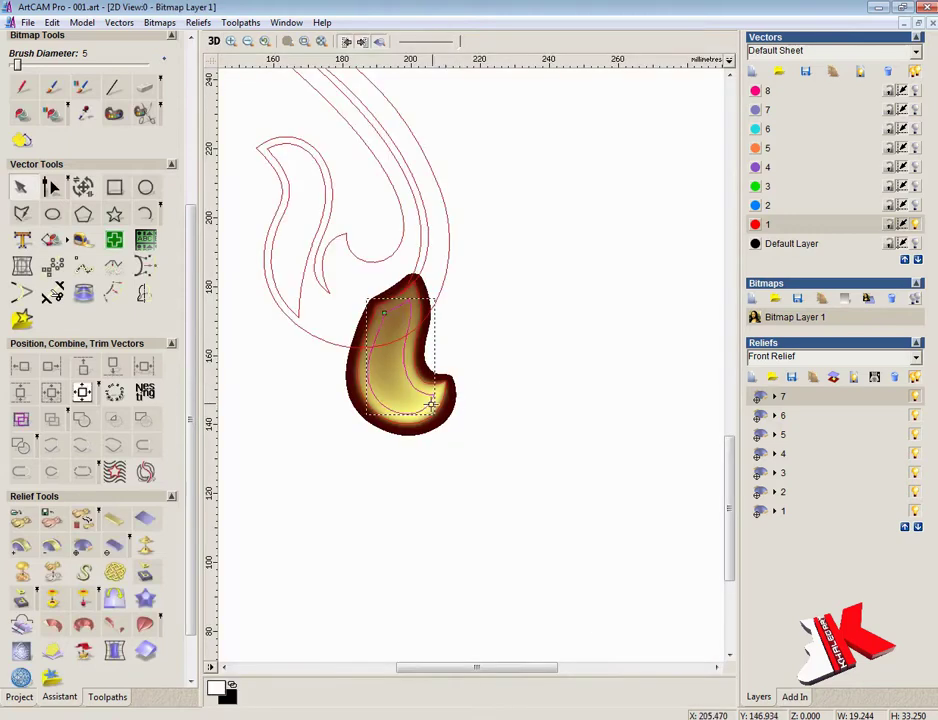
pyautogui.click(444, 332)
pyautogui.doubleClick(448, 326)
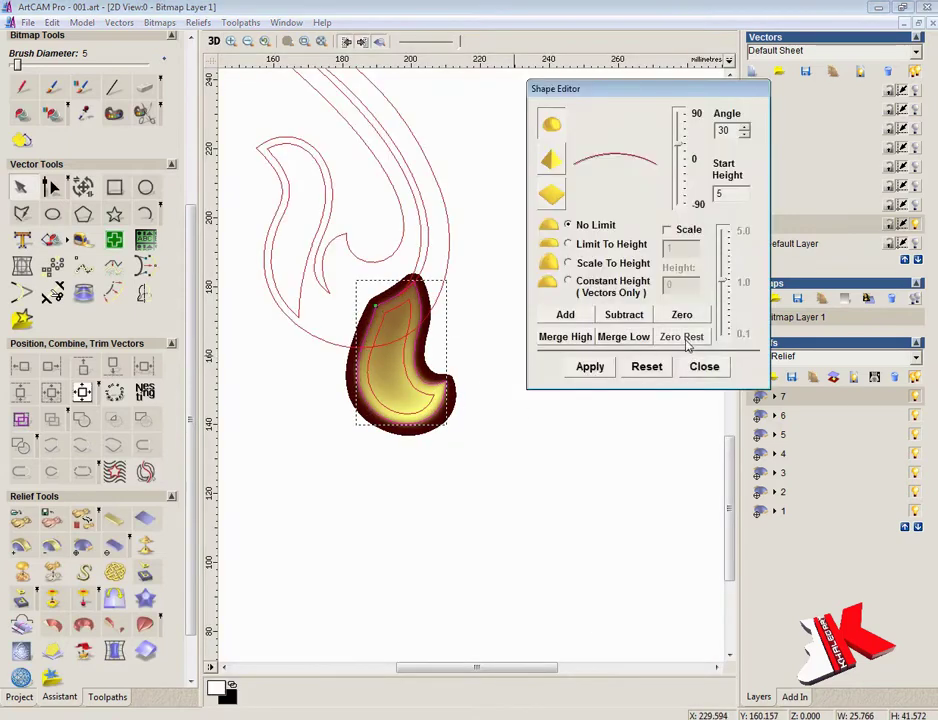
pyautogui.click(703, 366)
pyautogui.press('F3')
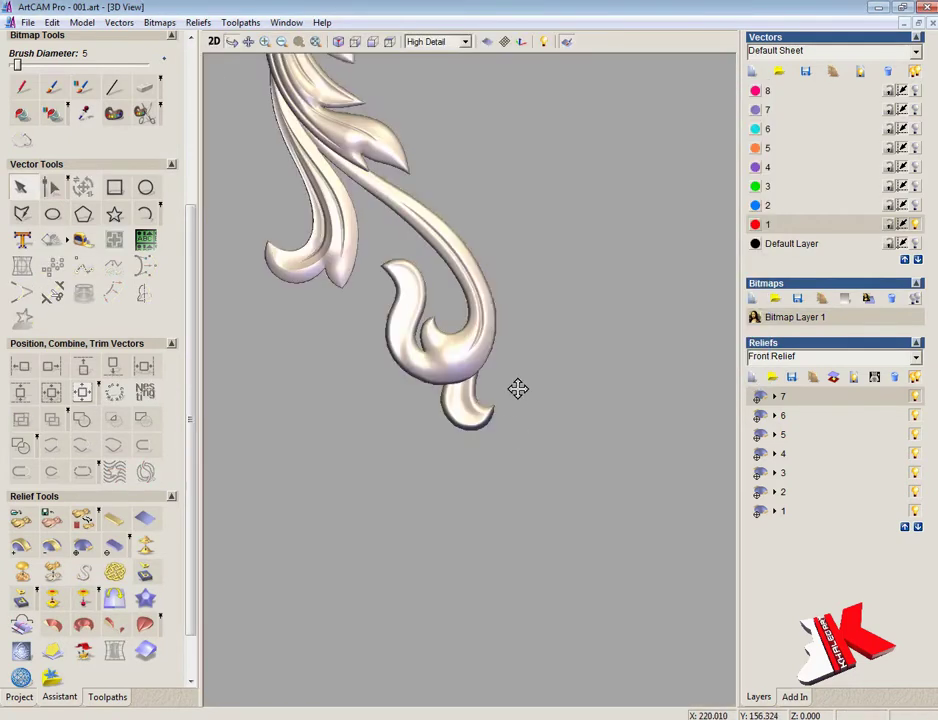
pyautogui.moveTo(517, 389)
pyautogui.mouseDown()
pyautogui.moveTo(573, 165)
pyautogui.moveTo(514, 493)
pyautogui.mouseUp()
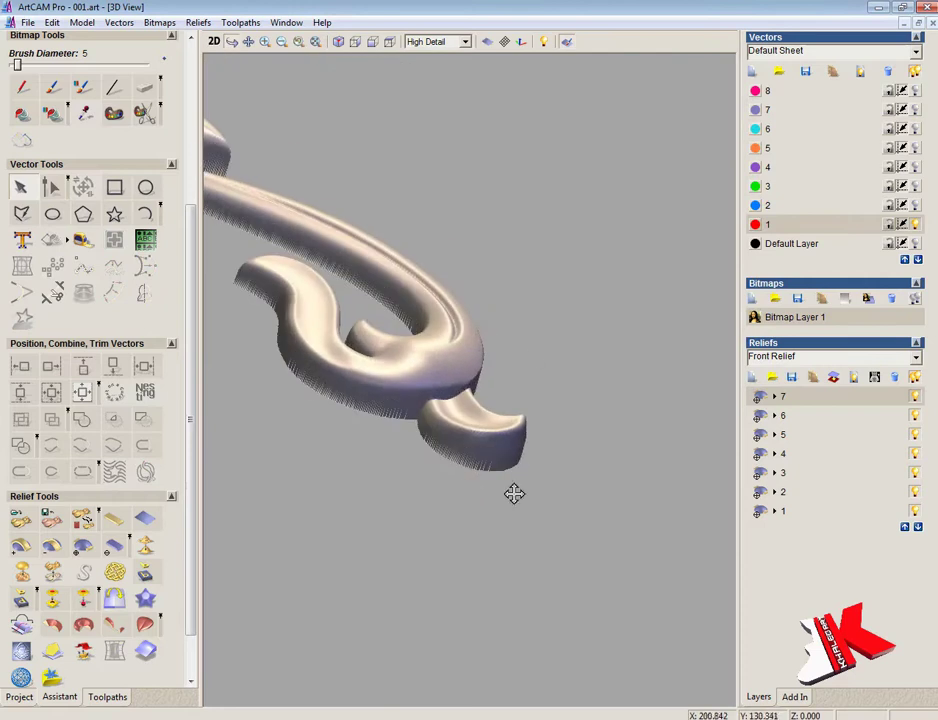
# - Show only relief layer 1 and make it active, with vector layer 6 as the only visible vector layer in 2D
pyautogui.click(376, 42)
pyautogui.click(356, 44)
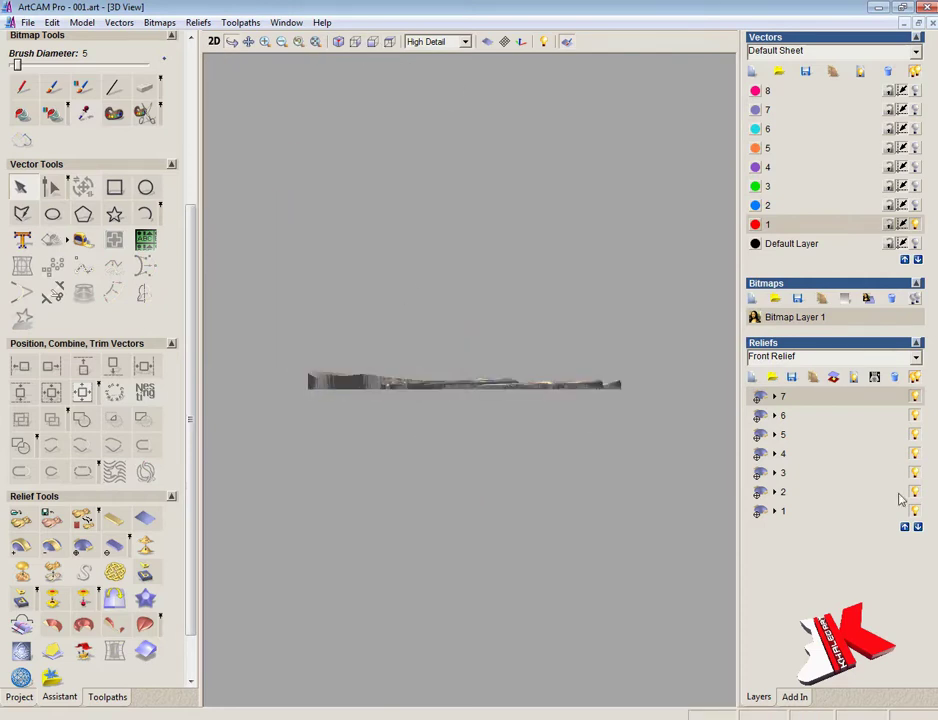
pyautogui.click(827, 513)
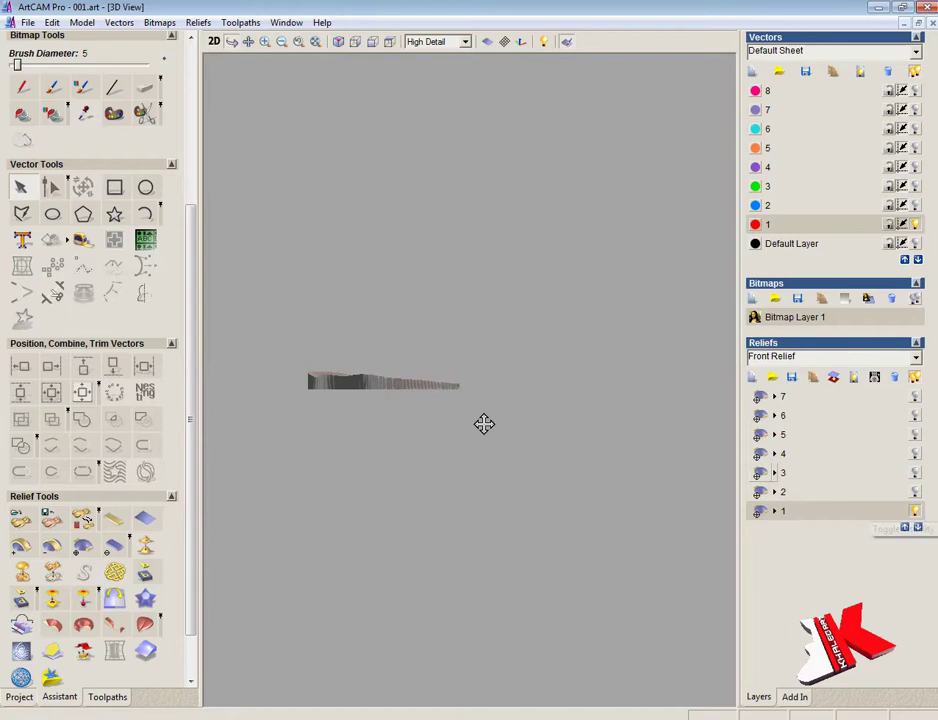
pyautogui.moveTo(484, 425); pyautogui.dragTo(240, 83)
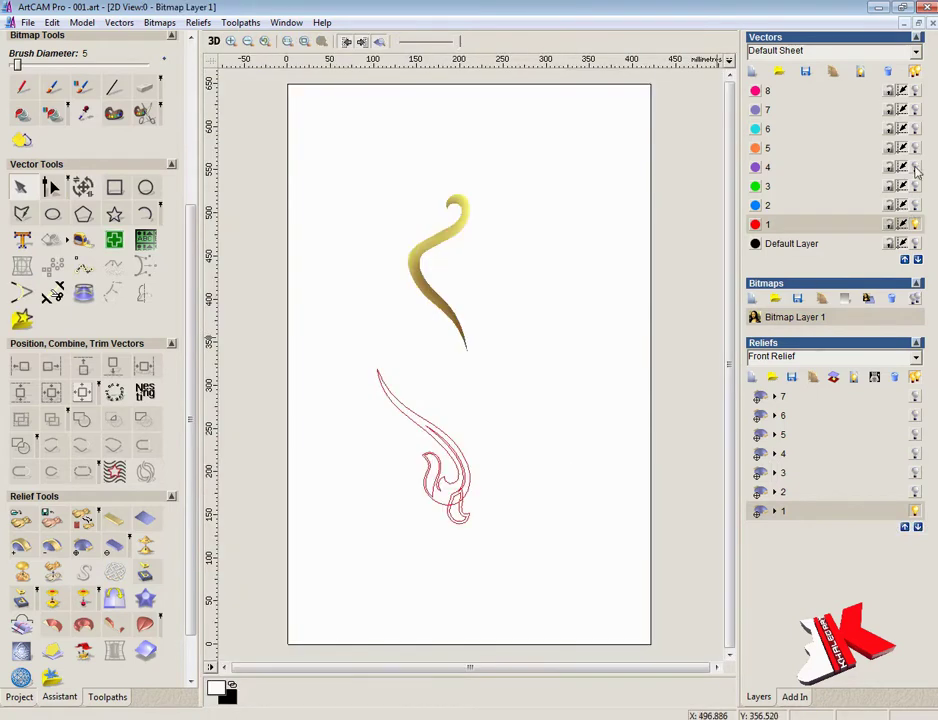
pyautogui.click(902, 130)
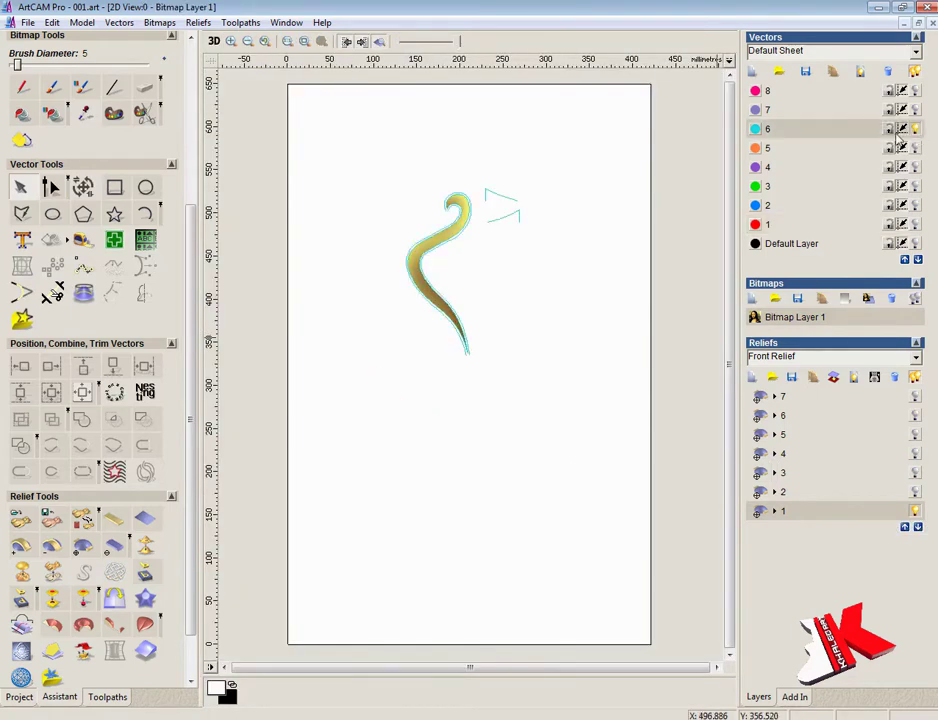
# - Delete the two small profile curves and the offset guide curves on both sides of the long upper stem
pyautogui.moveTo(461, 172); pyautogui.dragTo(559, 239)
pyautogui.press('Delete')
pyautogui.scroll(1, 459, 240)
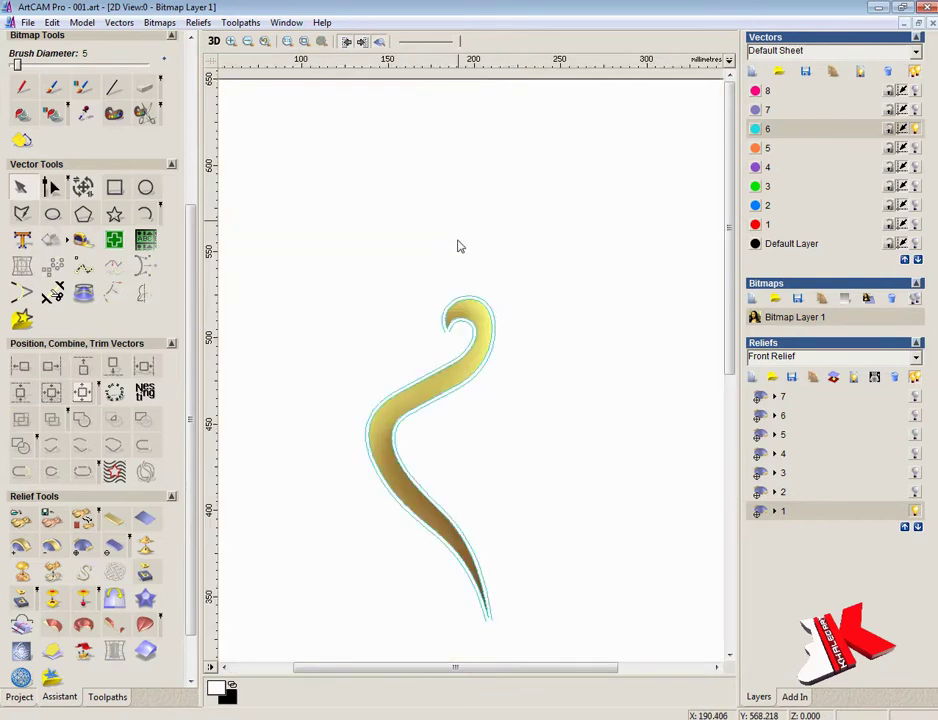
pyautogui.click(495, 317)
pyautogui.press('Delete')
pyautogui.click(472, 337)
pyautogui.press('Delete')
# - Add an angled plane to the long stem from its top at Z 0.1 to its lower tip at Z 2, and again at Z 4
pyautogui.click(478, 365)
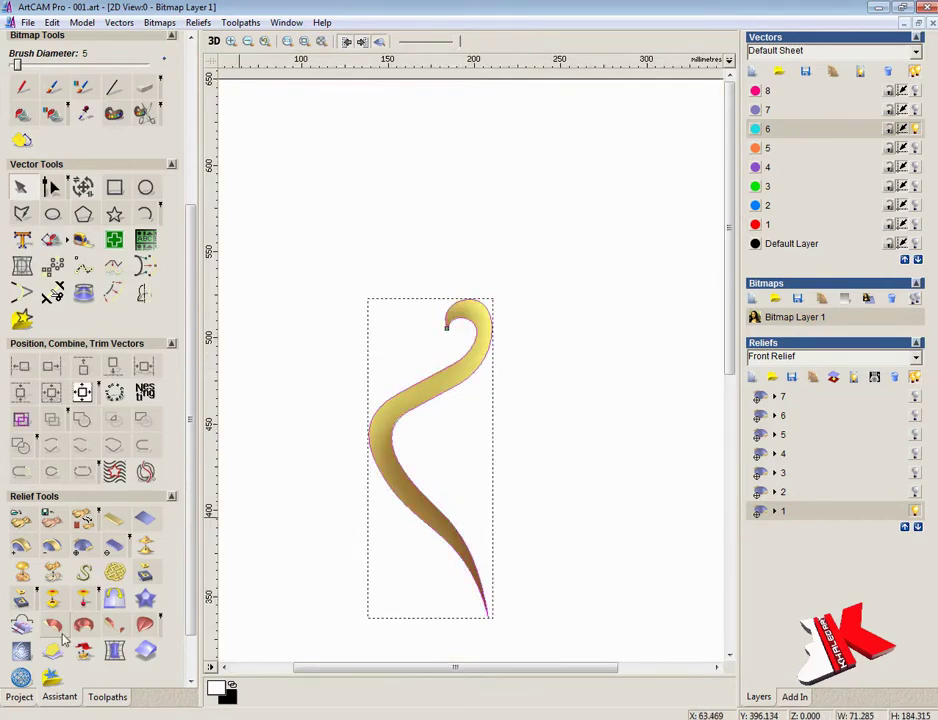
pyautogui.click(55, 650)
pyautogui.click(108, 210)
pyautogui.click(467, 300)
pyautogui.click(484, 612)
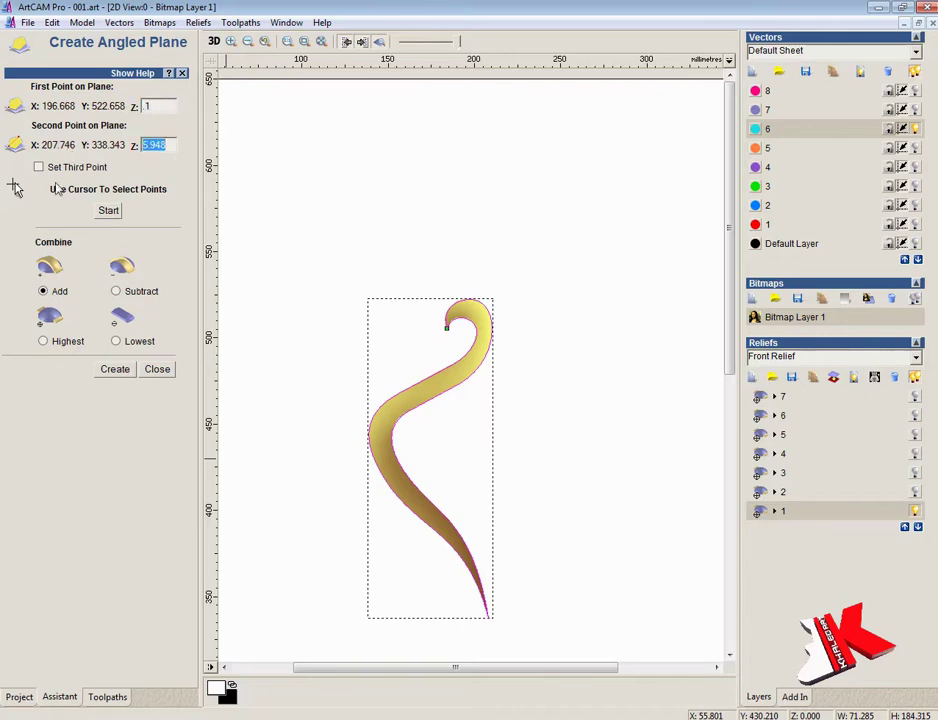
pyautogui.write('2')
pyautogui.click(213, 41)
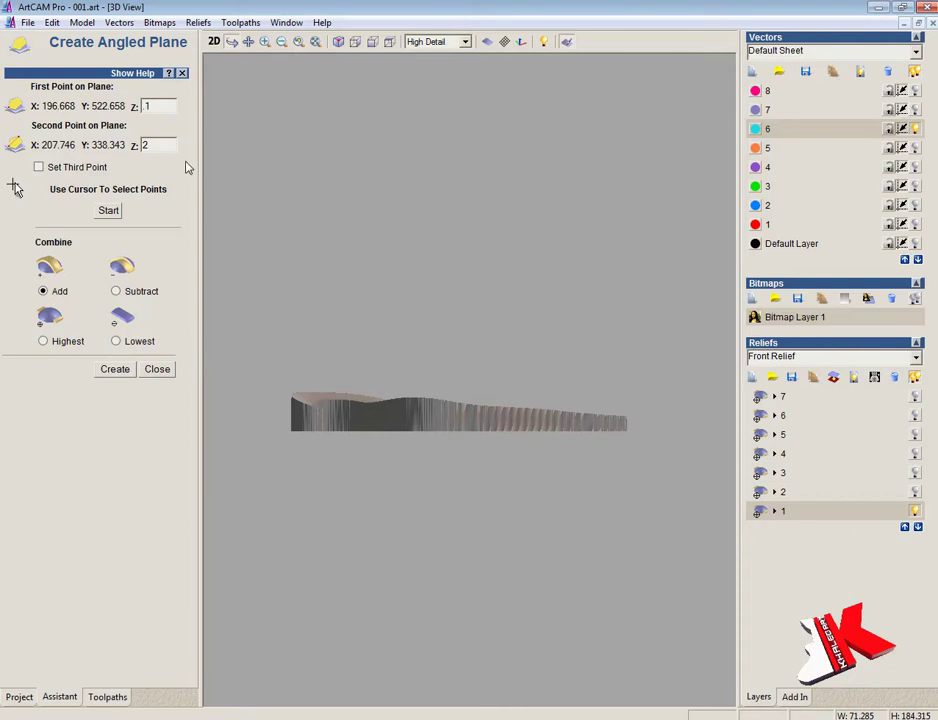
pyautogui.click(115, 372)
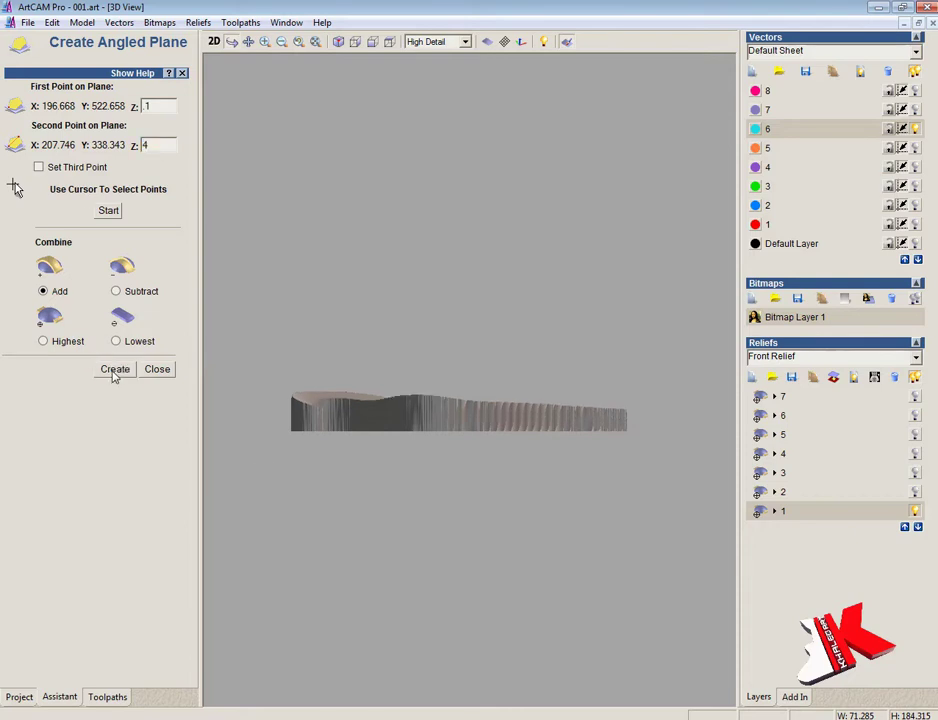
pyautogui.click(158, 369)
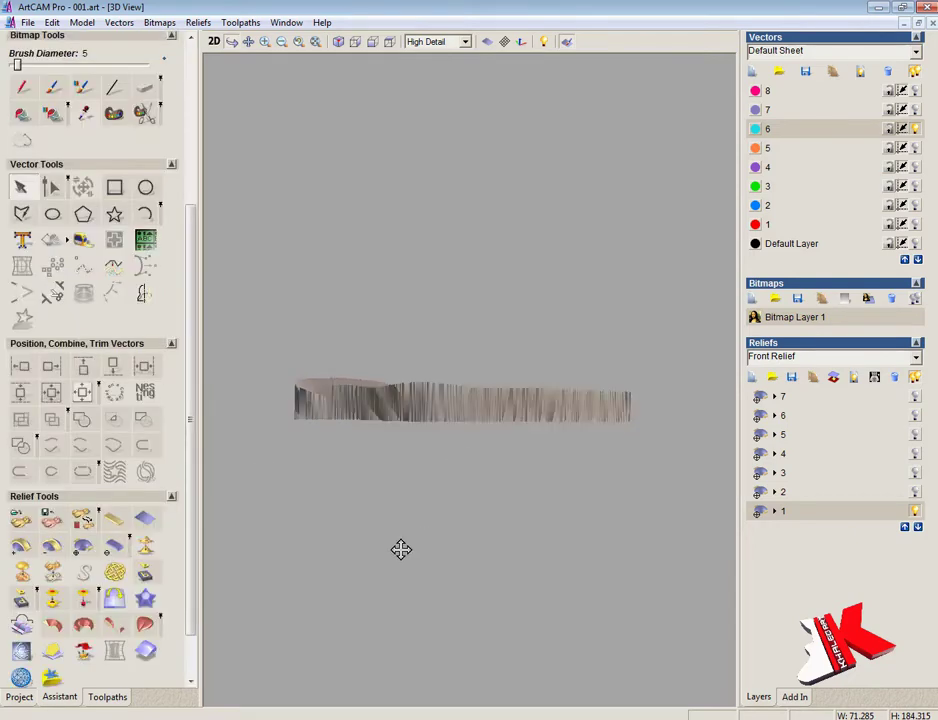
pyautogui.moveTo(400, 549); pyautogui.dragTo(488, 544)
# - Draw a rectangle about 152 × 221 mm around the long stem in the 2D view
pyautogui.click(214, 42)
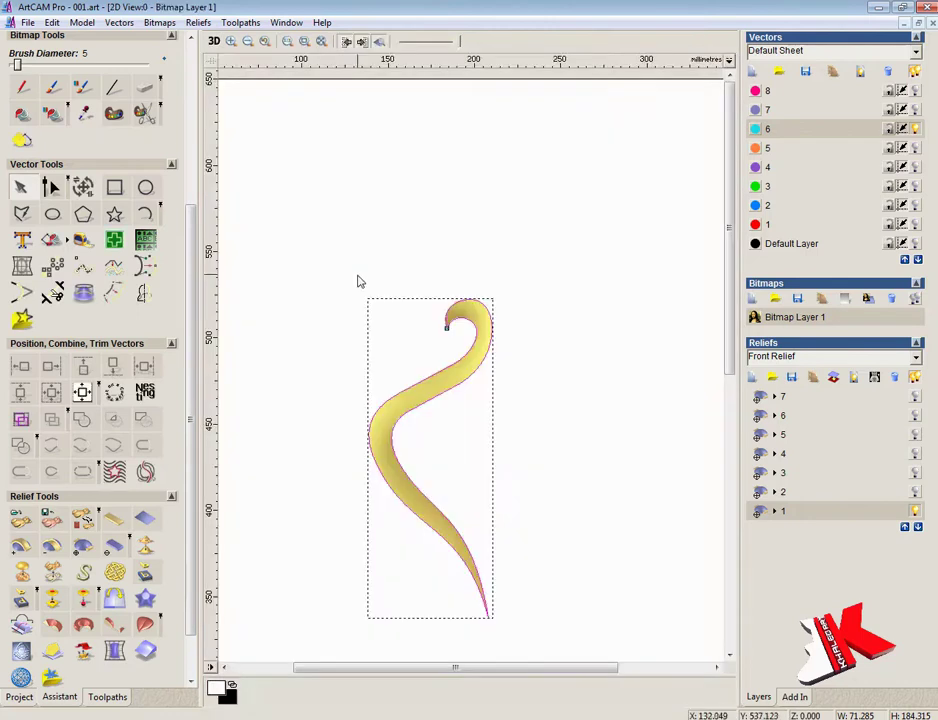
pyautogui.click(352, 278)
pyautogui.click(115, 188)
pyautogui.moveTo(327, 265); pyautogui.dragTo(590, 647)
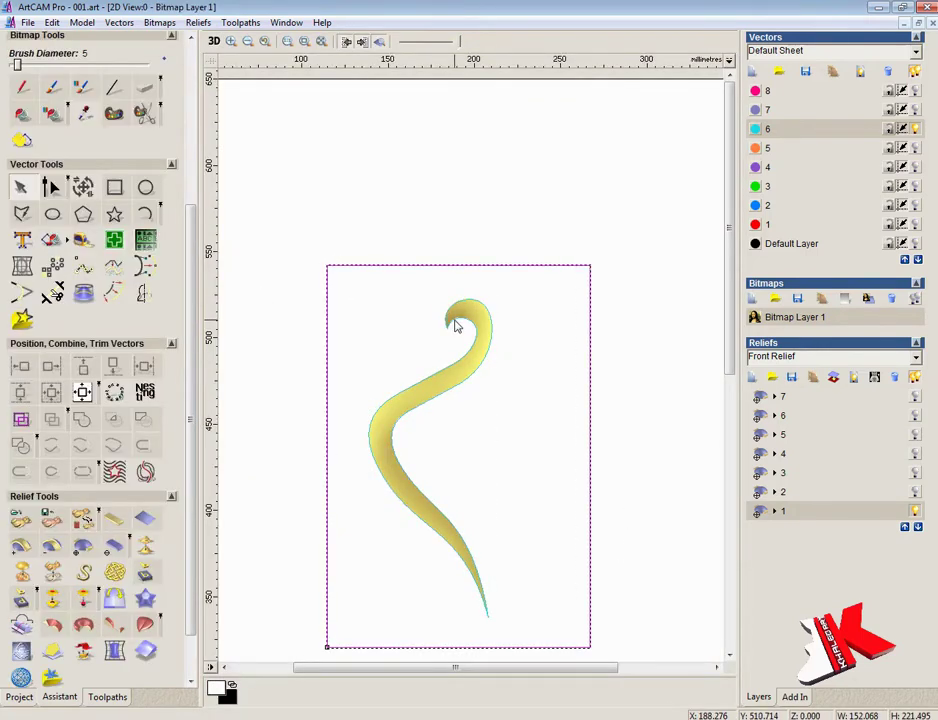
# - Merge high a flat plane with start height 8.0 inside the rectangle, subtract the same plane, and check the stem in 3D
pyautogui.doubleClick(589, 408)
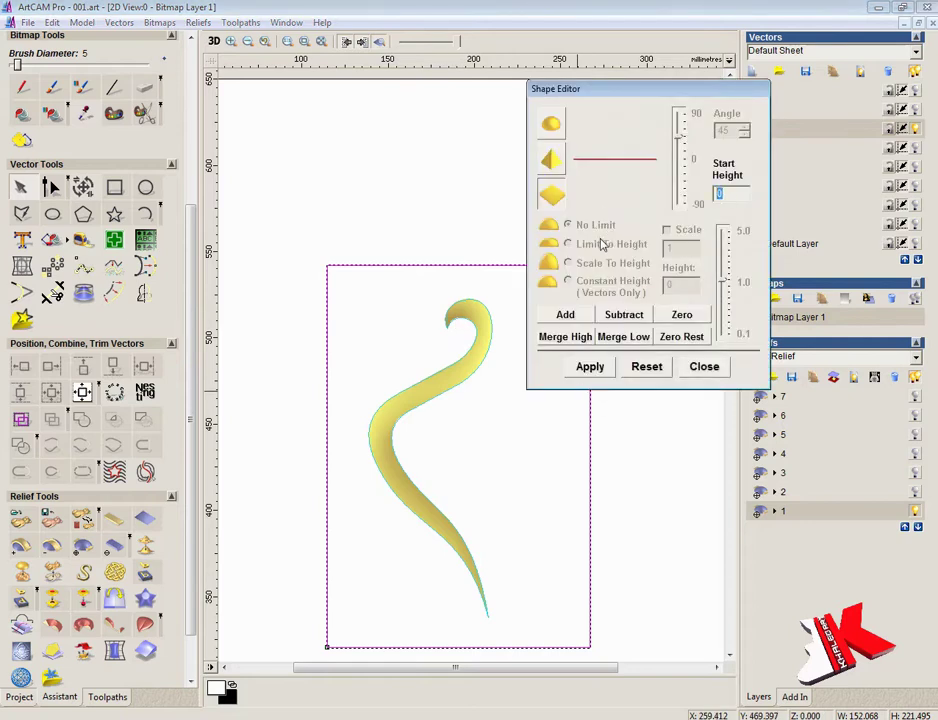
pyautogui.click(567, 338)
pyautogui.press('F3')
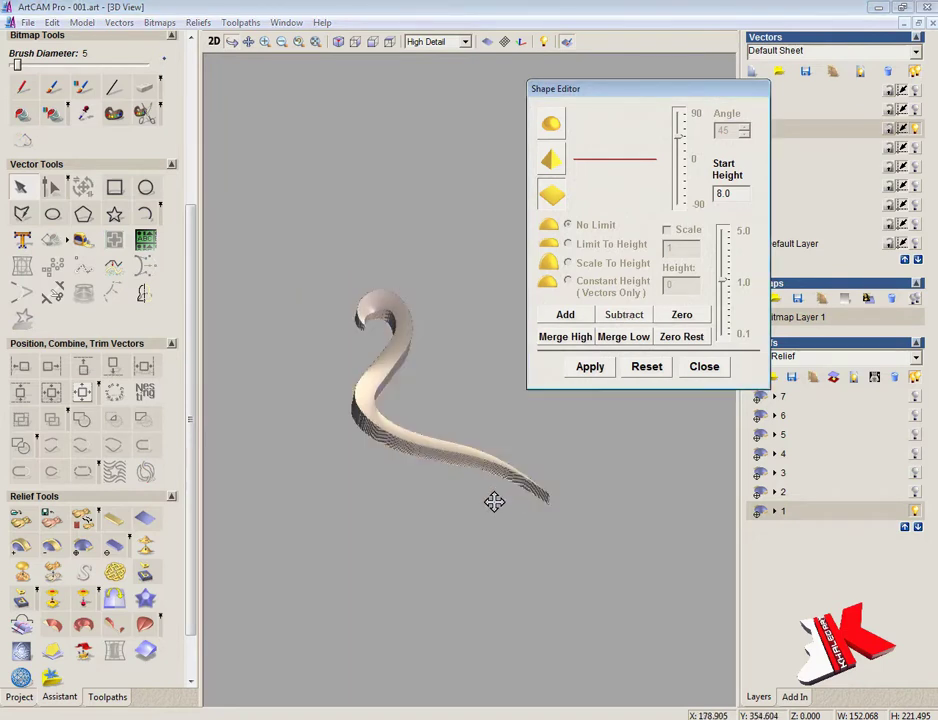
# - Finish shaping the long stem, show all relief layers, and check the stem against the rest of the ornament in 3D
pyautogui.click(712, 367)
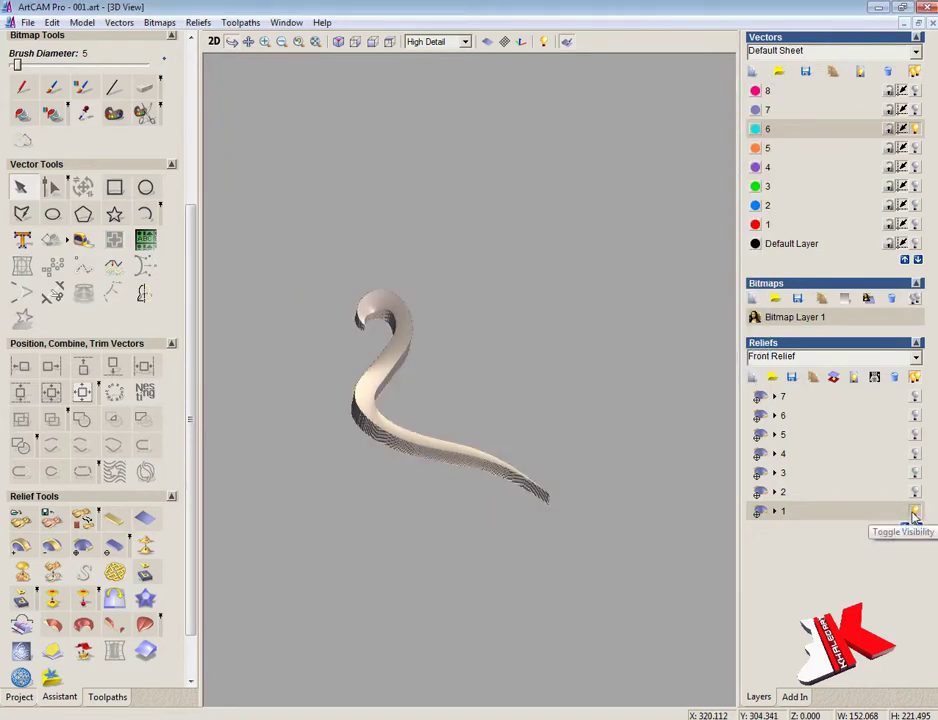
pyautogui.click(913, 512)
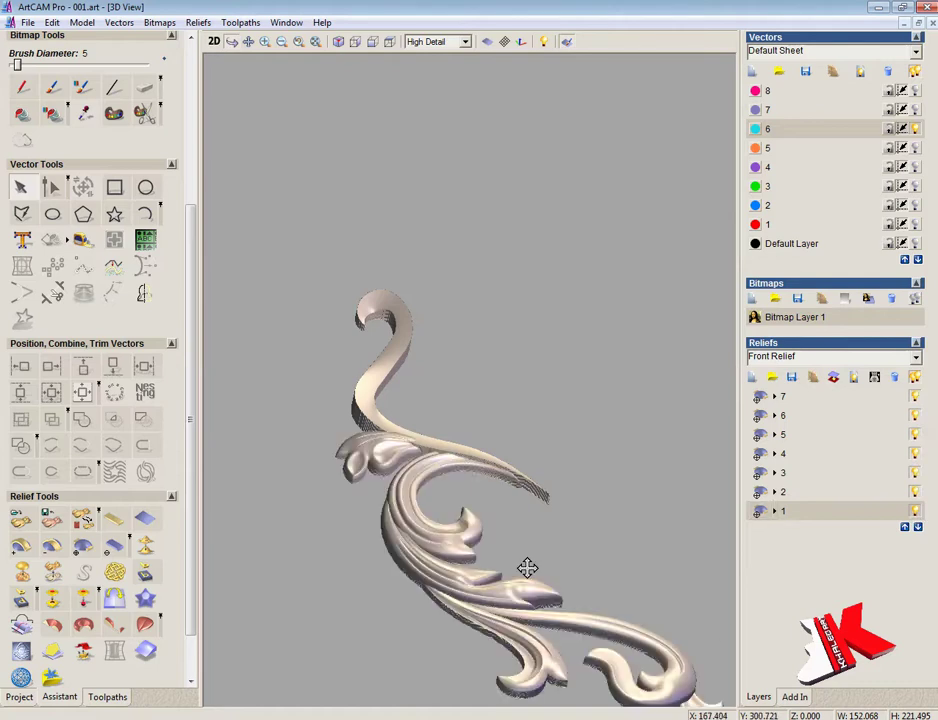
pyautogui.moveTo(454, 474); pyautogui.dragTo(357, 59)
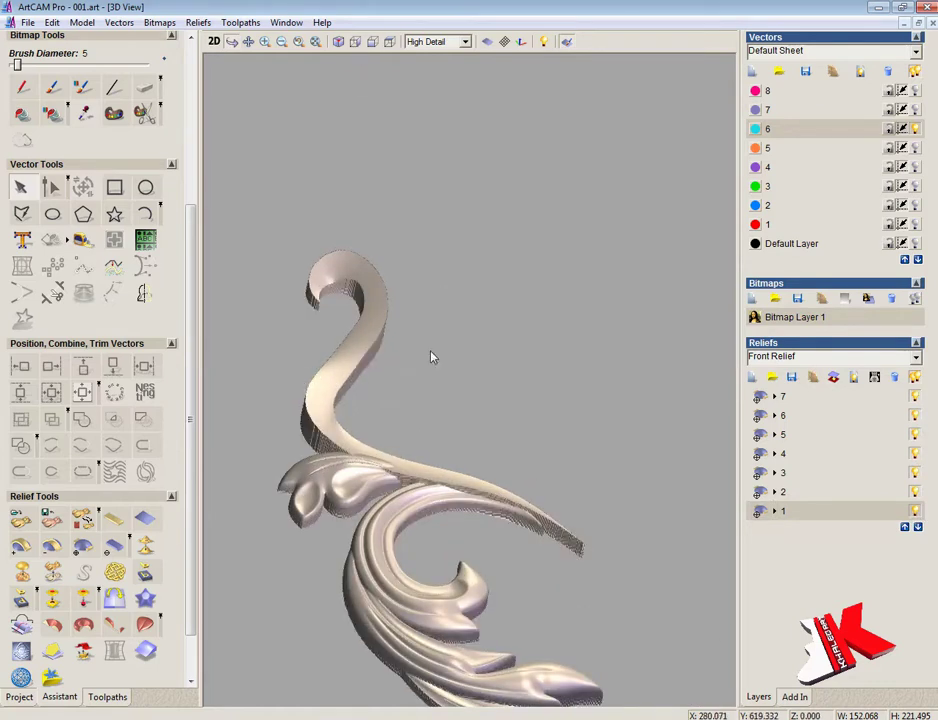
pyautogui.moveTo(431, 357); pyautogui.dragTo(373, 440)
# - Delete the rectangle and add an angled plane to the long stem from its lower tip at Z 0.1 to its top at Z 2, and again at Z 3
pyautogui.press('F2')
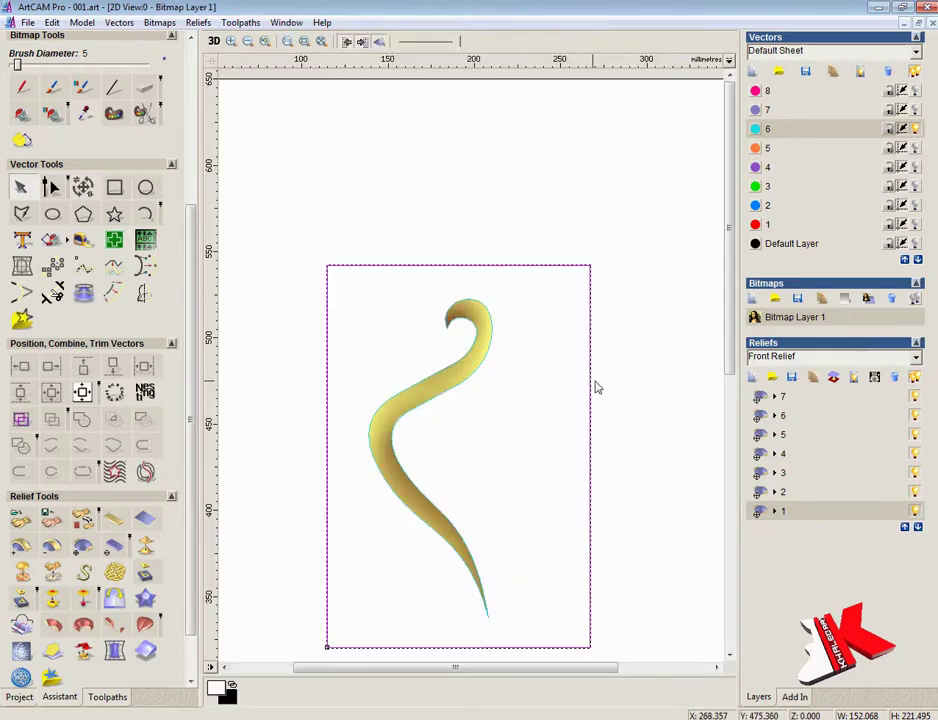
pyautogui.click(435, 406)
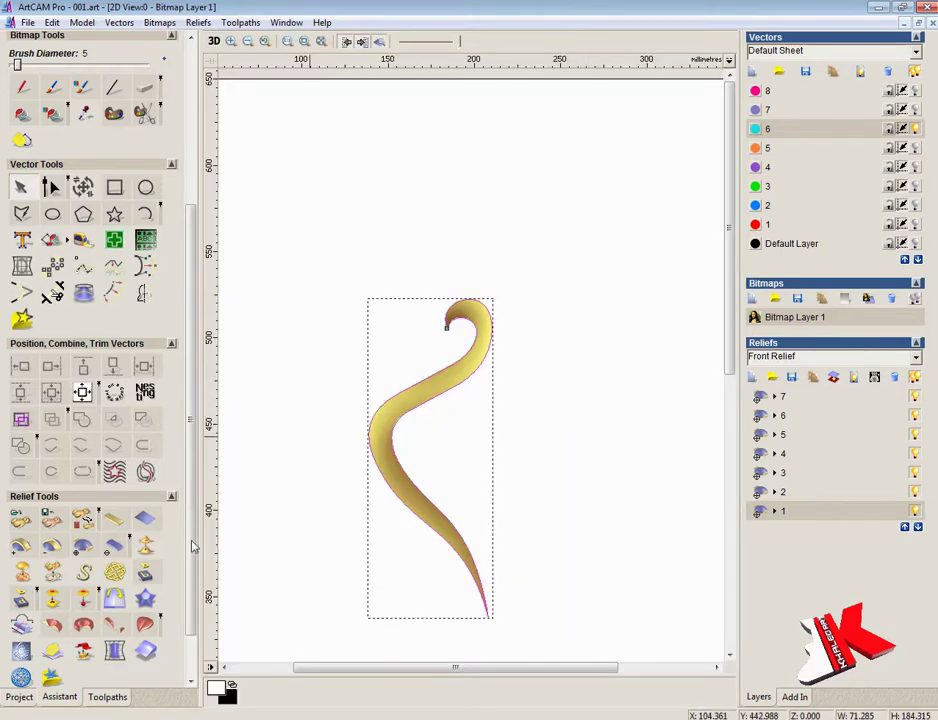
pyautogui.scroll(-2, 193, 546)
pyautogui.click(116, 456)
pyautogui.click(487, 617)
pyautogui.click(474, 298)
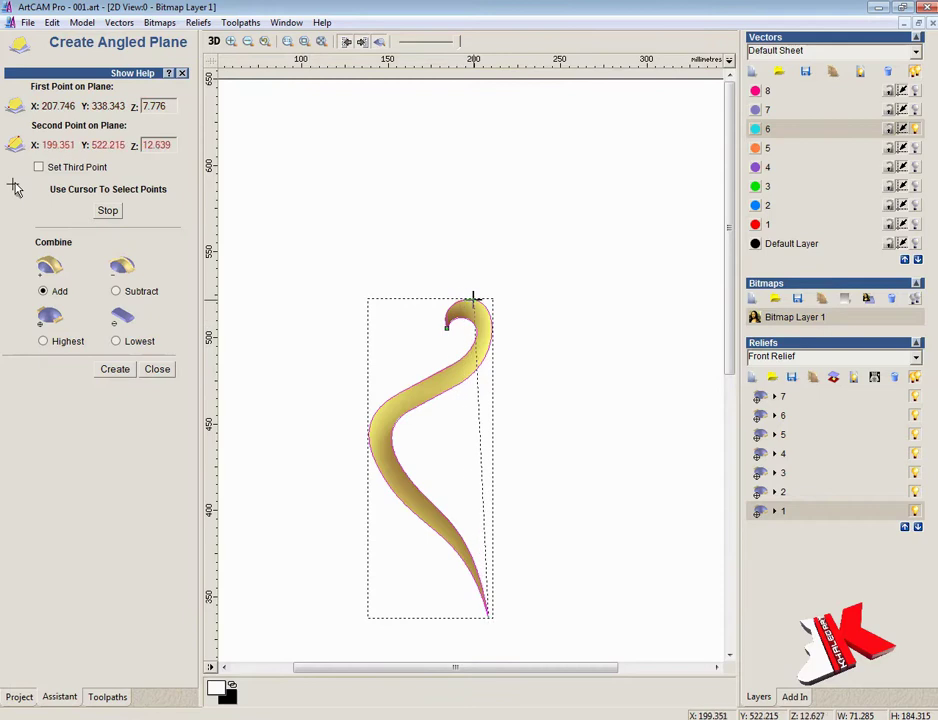
pyautogui.click(469, 297)
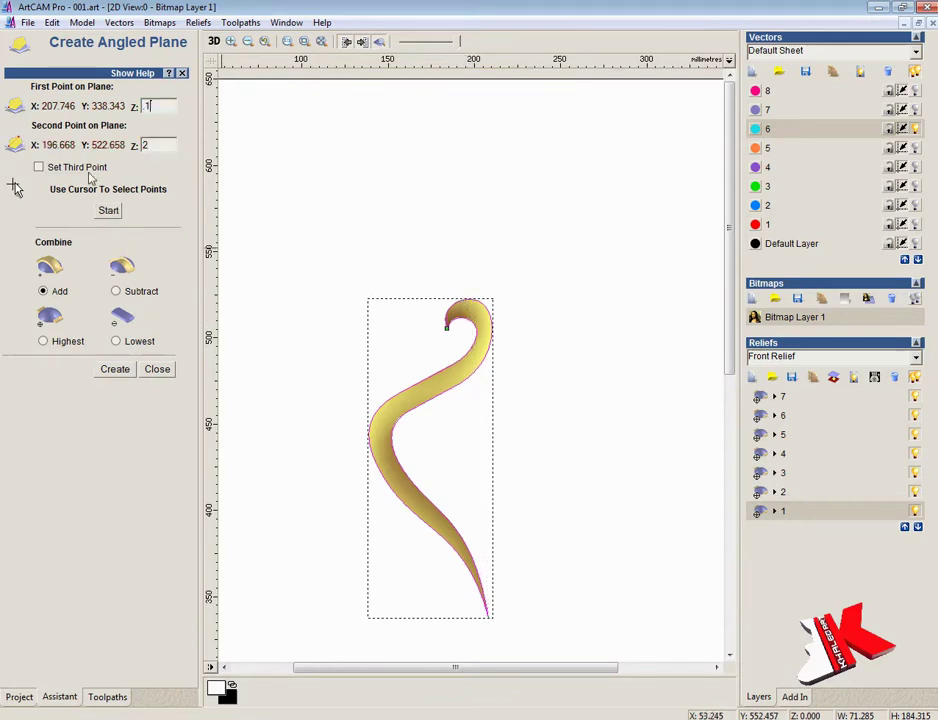
pyautogui.click(214, 42)
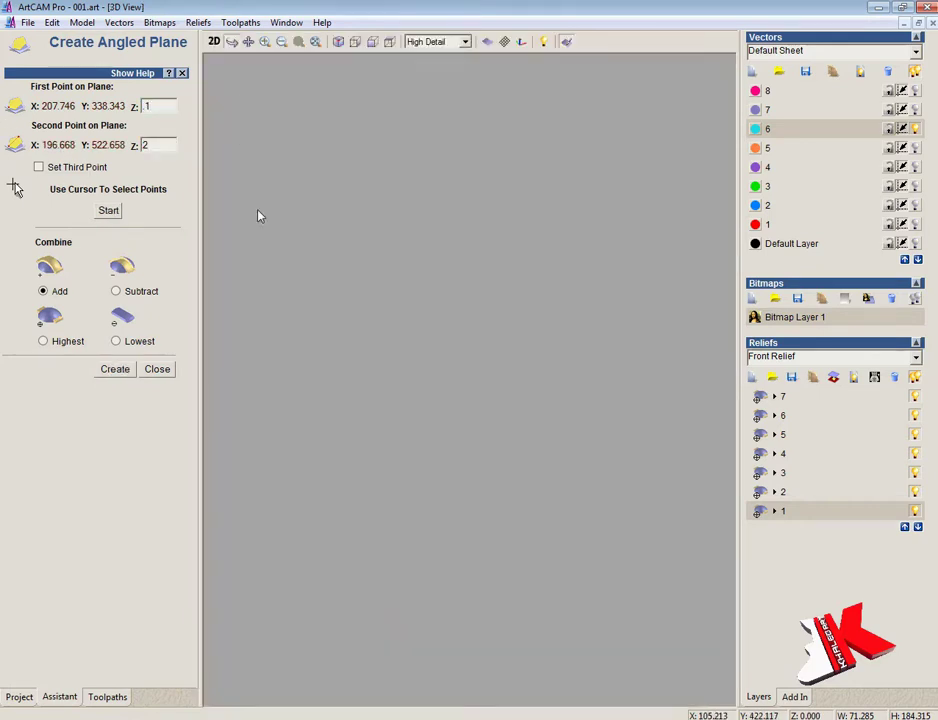
pyautogui.moveTo(428, 282); pyautogui.dragTo(438, 356, button='right')
pyautogui.click(107, 378)
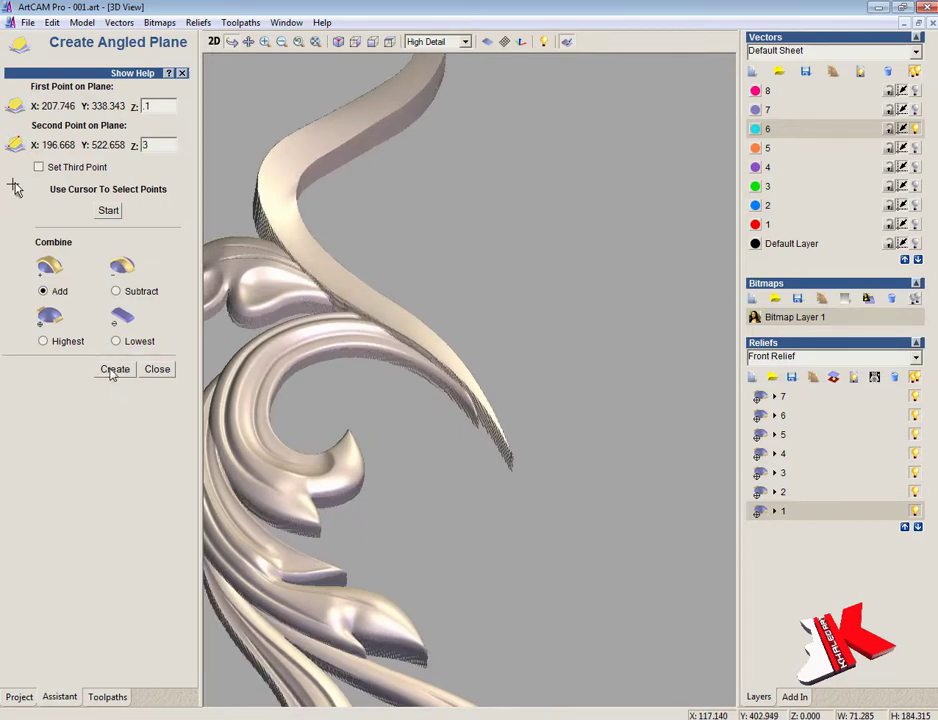
pyautogui.click(166, 373)
# - Draw a rectangle about 115 × 227 mm around the long stem in the 2D view
pyautogui.click(214, 41)
pyautogui.click(528, 306)
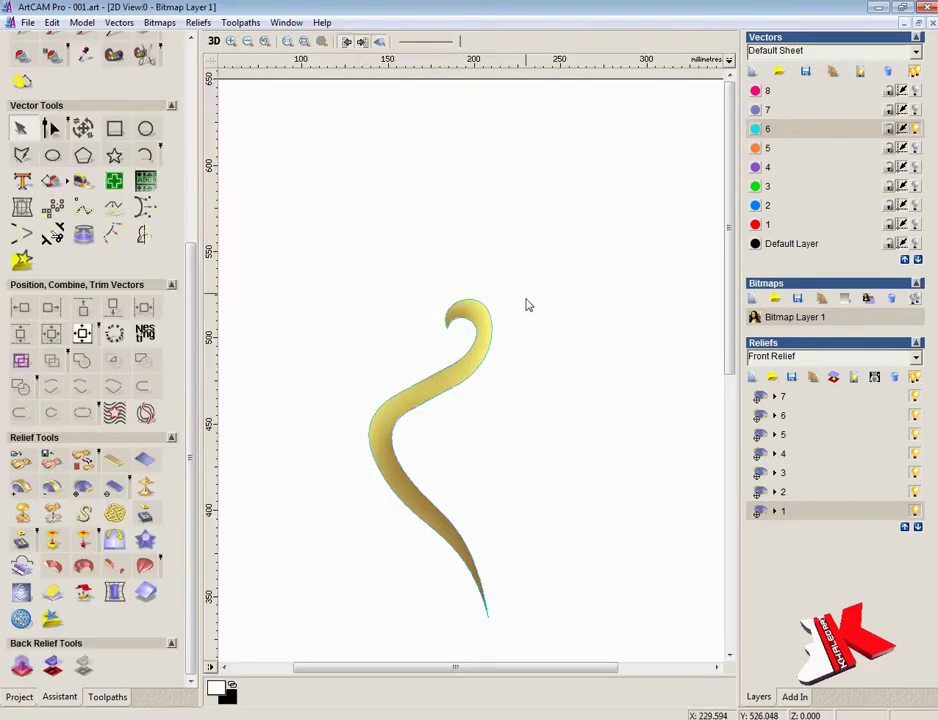
pyautogui.click(115, 128)
pyautogui.moveTo(359, 246); pyautogui.dragTo(558, 638)
# - Merge high a flat plane with start height 2.0 inside the rectangle, subtract the same plane, and check the stem with all layers in 3D
pyautogui.doubleClick(556, 454)
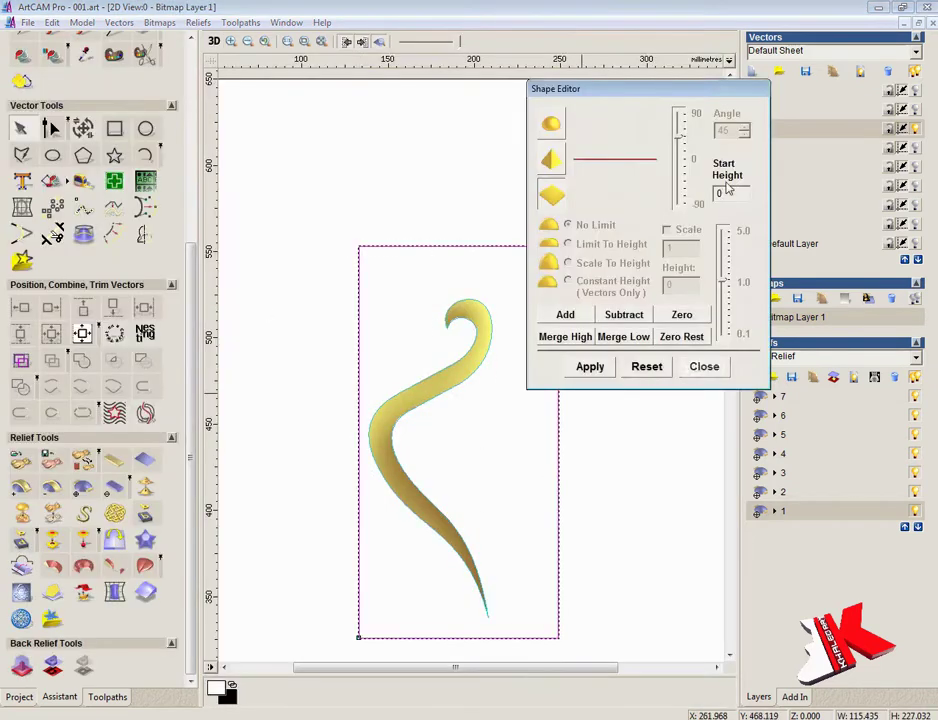
pyautogui.click(567, 341)
pyautogui.press('F3')
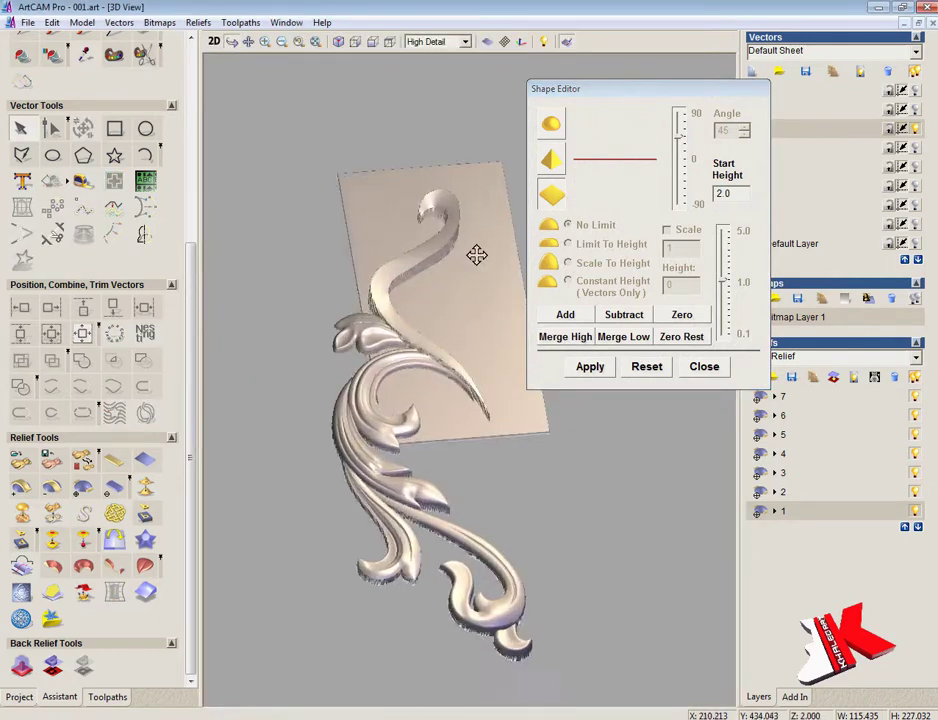
pyautogui.scroll(3, 477, 255)
pyautogui.click(914, 377)
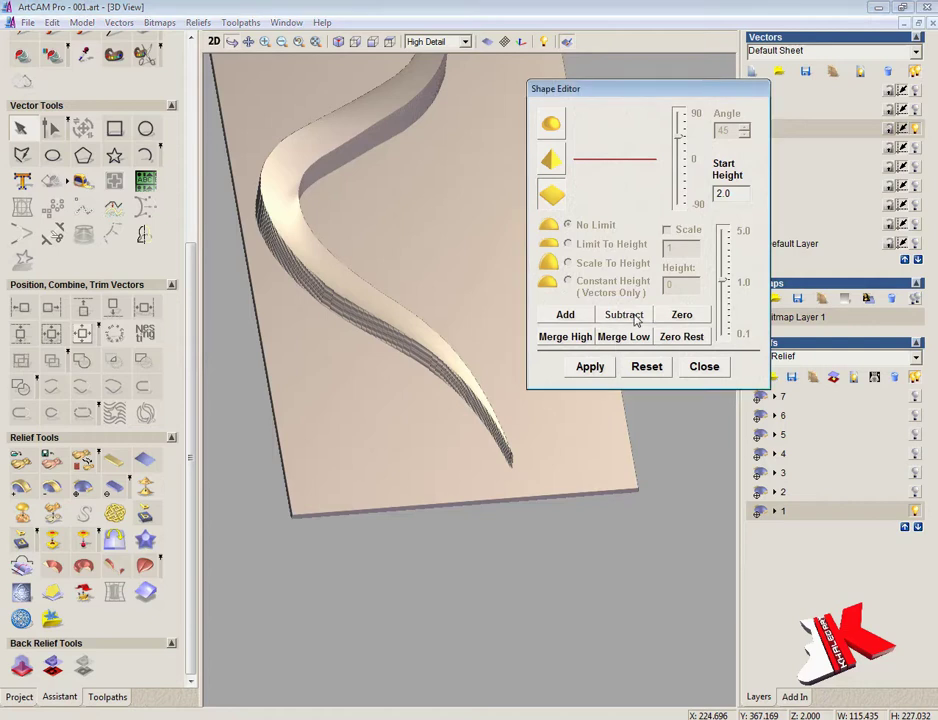
pyautogui.click(624, 315)
pyautogui.click(704, 366)
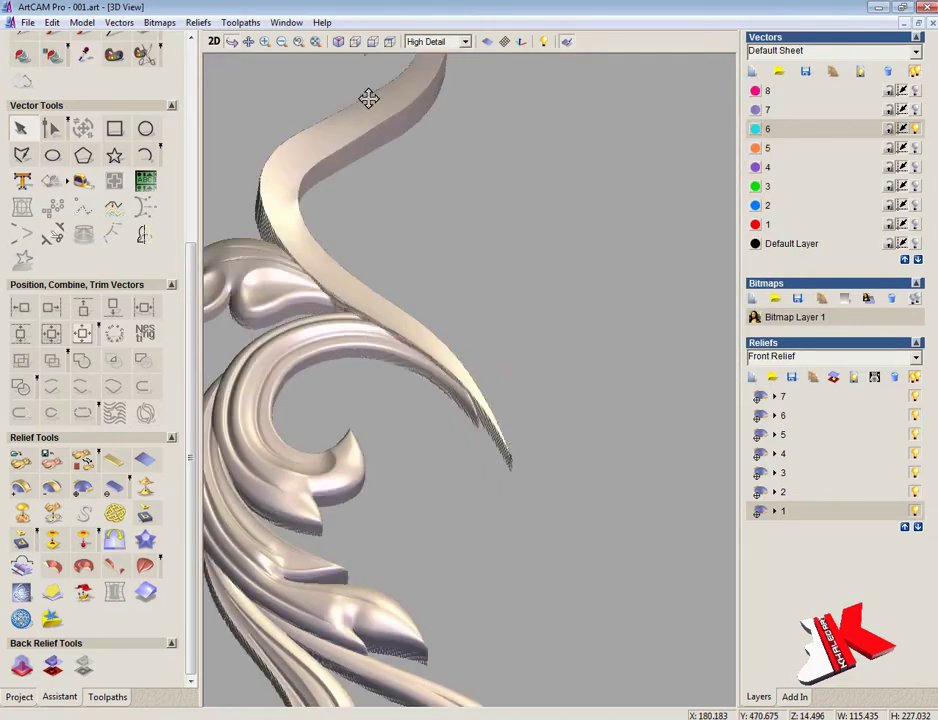
pyautogui.click(356, 41)
pyautogui.moveTo(362, 101); pyautogui.dragTo(476, 294)
pyautogui.scroll(5, 476, 294)
pyautogui.scroll(-2, 532, 316)
pyautogui.moveTo(532, 316); pyautogui.dragTo(515, 389)
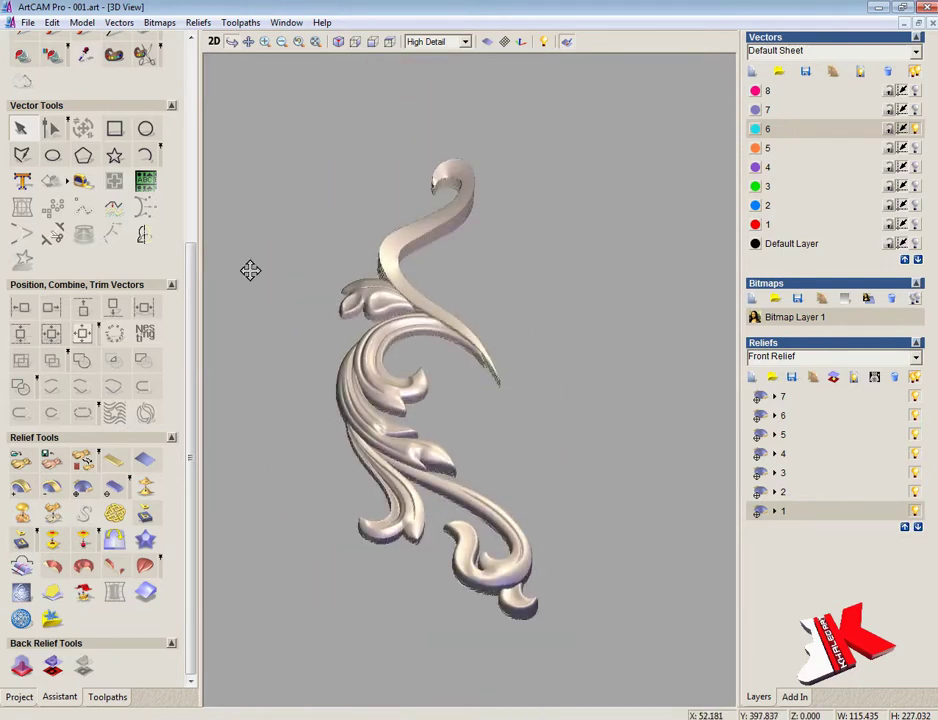
# - Delete the rectangle, add an angled plane to the stem from its lower tip at Z 0.1 to its top at Z 1, and check it in 3D
pyautogui.click(214, 42)
pyautogui.click(626, 337)
pyautogui.click(488, 357)
pyautogui.click(52, 591)
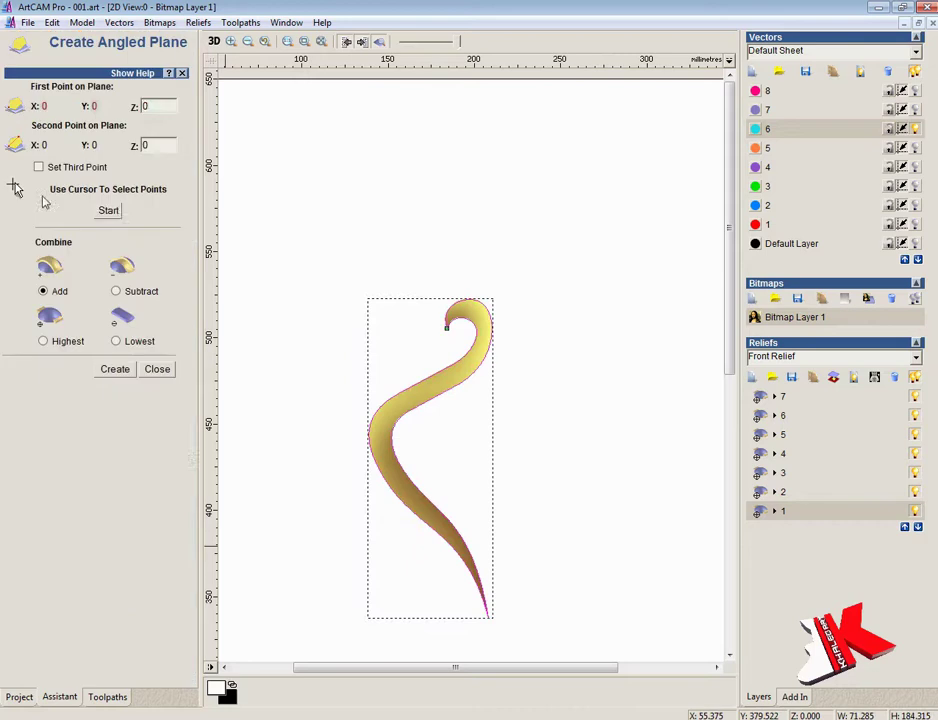
pyautogui.click(110, 211)
pyautogui.click(486, 618)
pyautogui.click(467, 298)
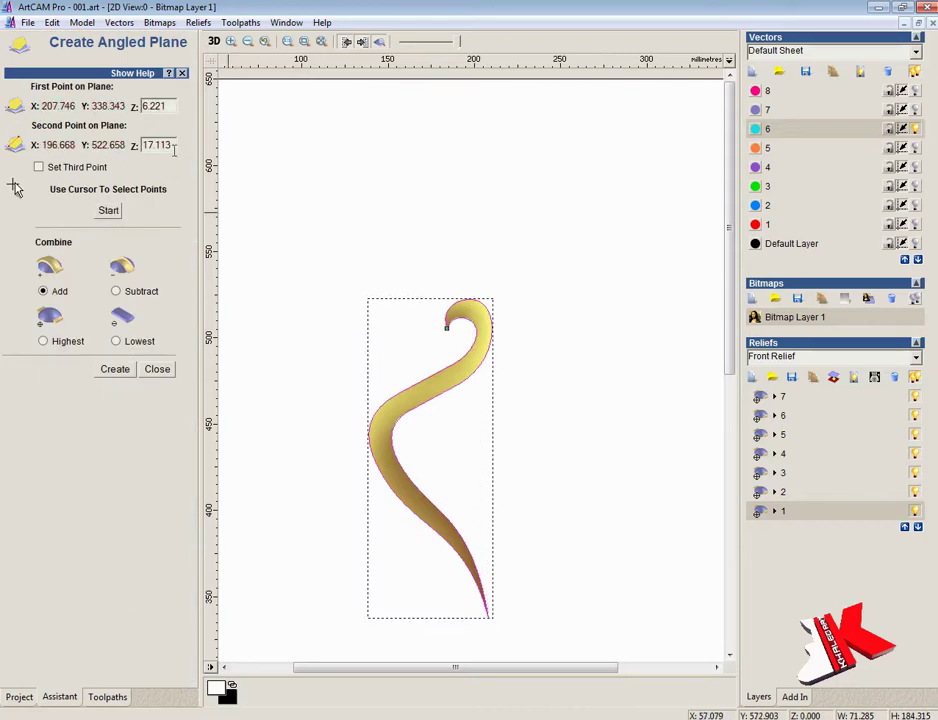
pyautogui.write('1')
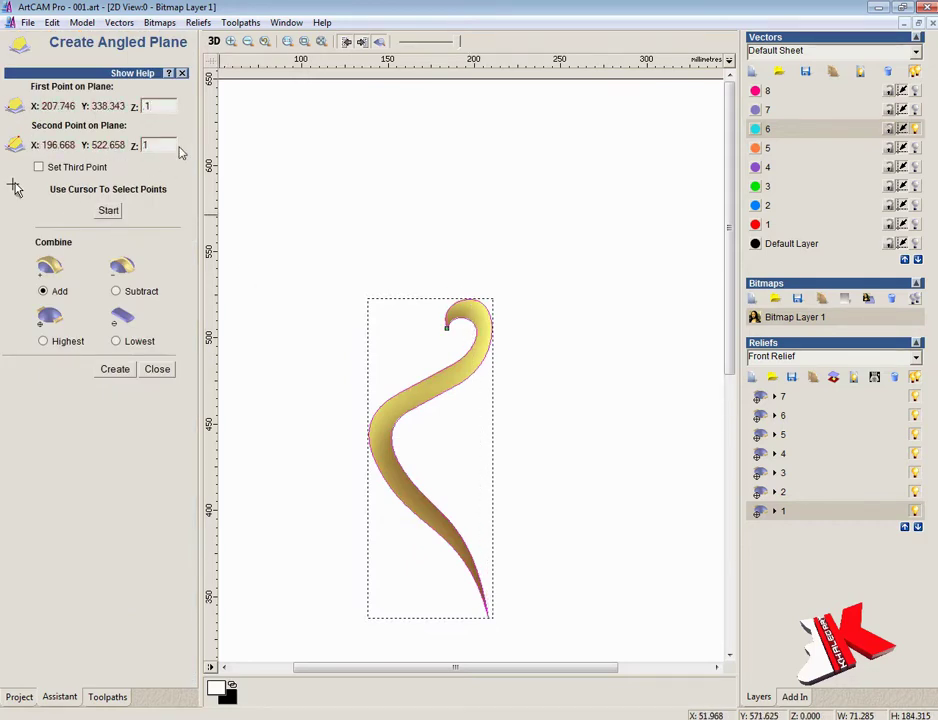
pyautogui.click(166, 374)
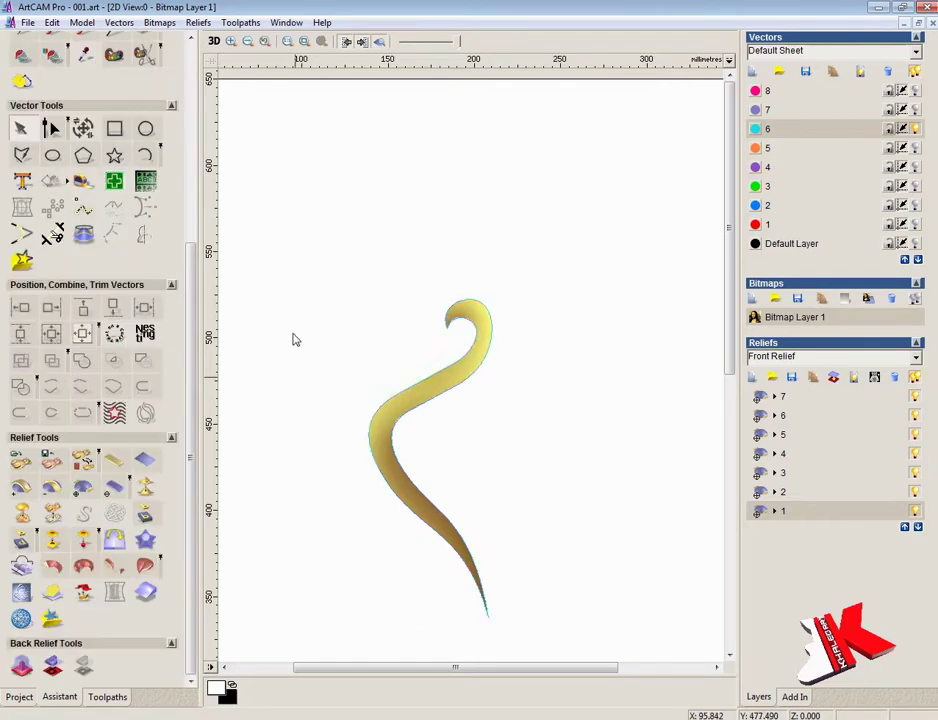
pyautogui.press('F3')
pyautogui.scroll(5, 447, 466)
pyautogui.scroll(-2, 310, 490)
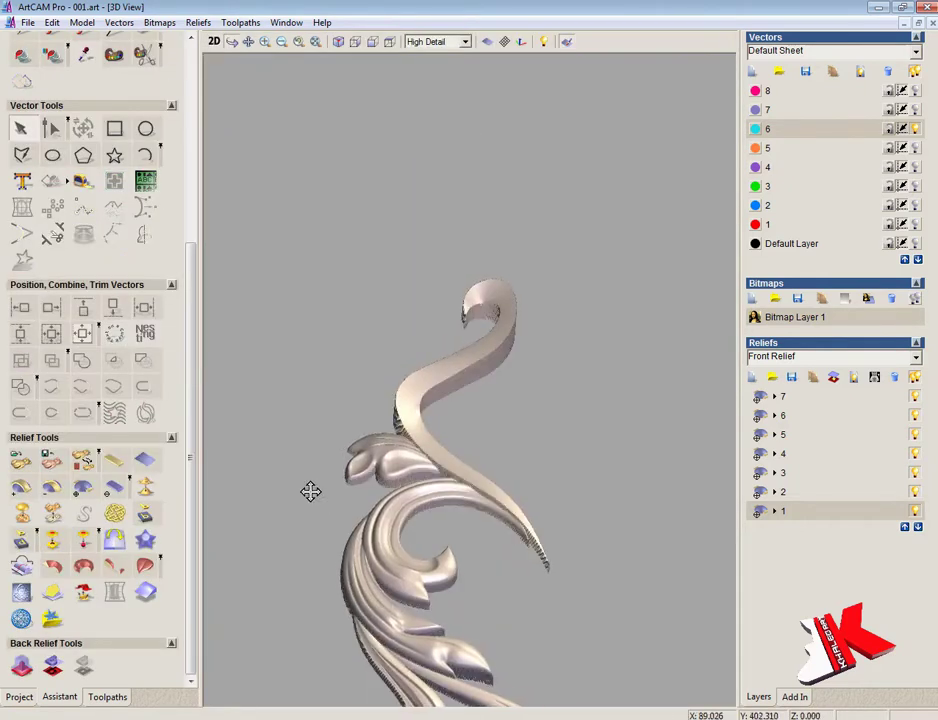
pyautogui.click(389, 42)
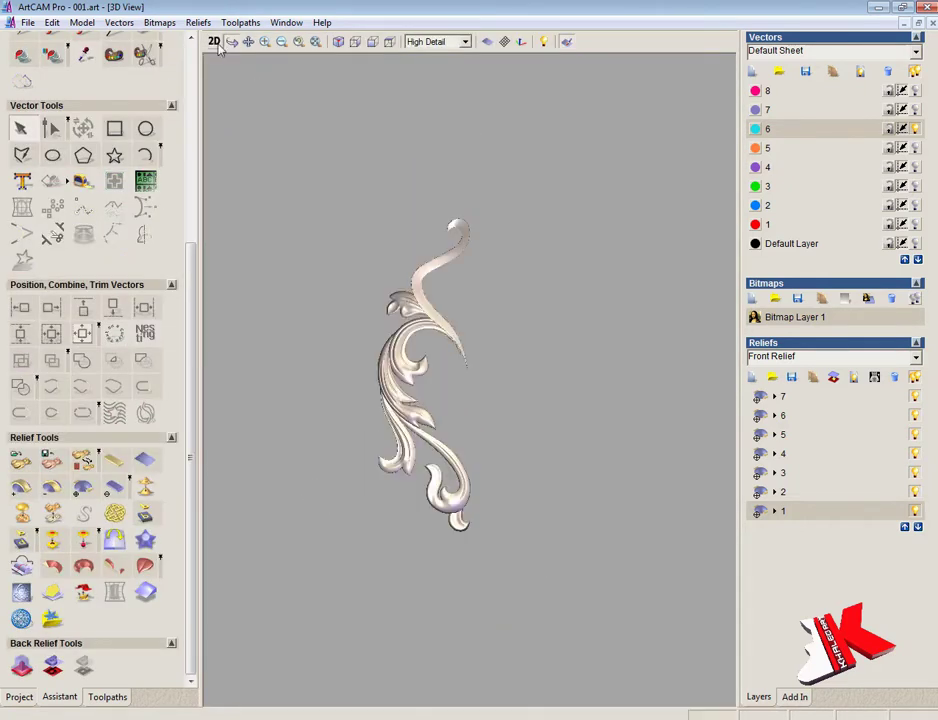
# - Merge the visible relief layers into a new combined layer while keeping the seven originals
pyautogui.click(833, 398)
pyautogui.click(214, 42)
pyautogui.scroll(-2, 463, 320)
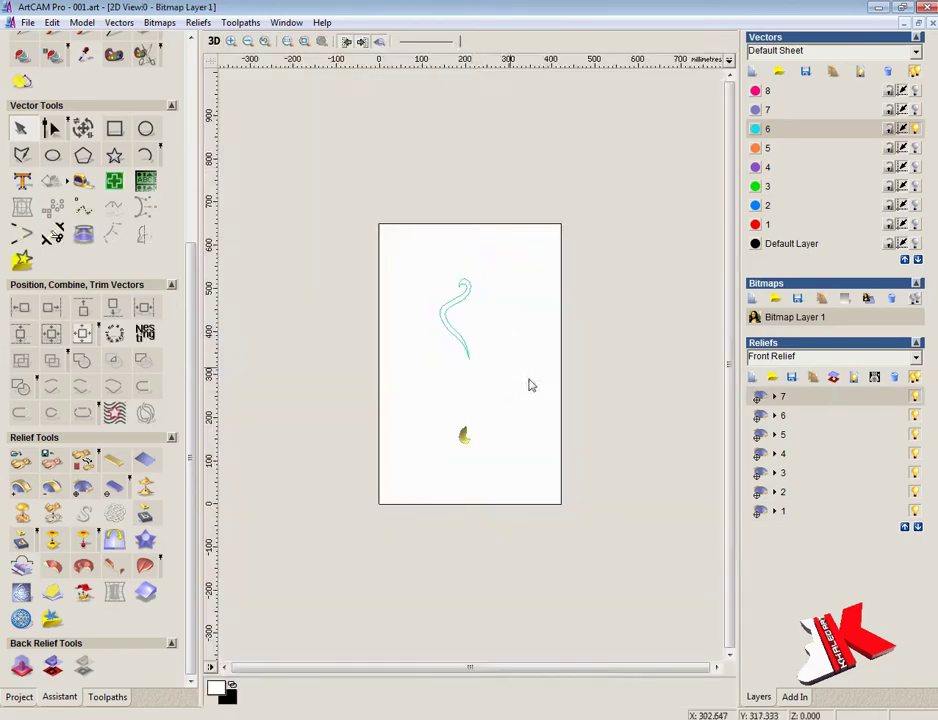
pyautogui.scroll(1, 532, 385)
pyautogui.click(855, 378)
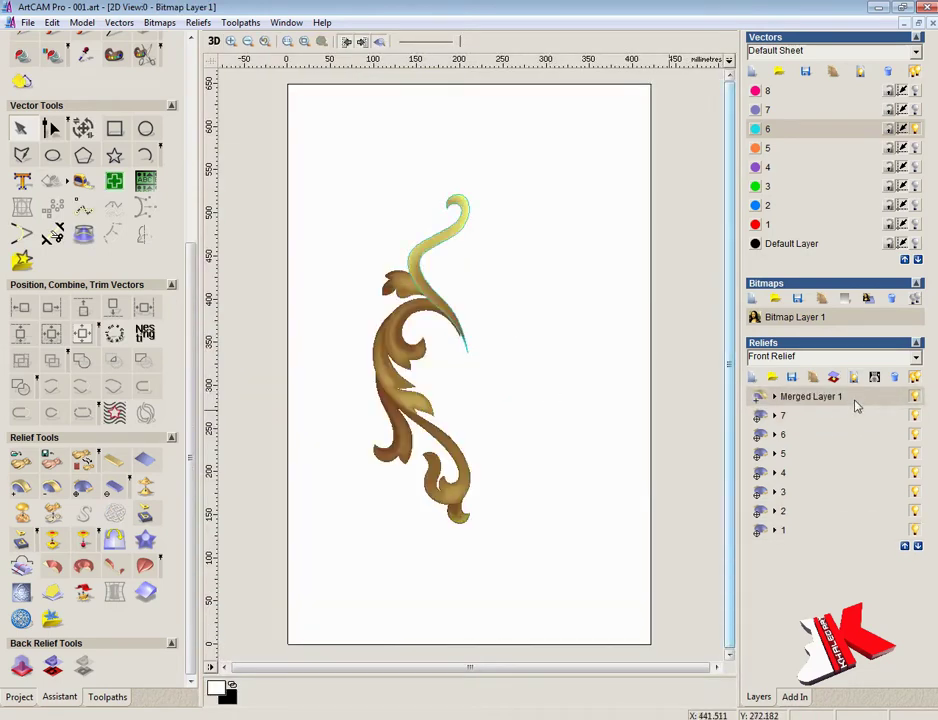
# - Show only the merged relief with the Default Layer vectors and examine it in the 2D and 3D views
pyautogui.click(914, 246)
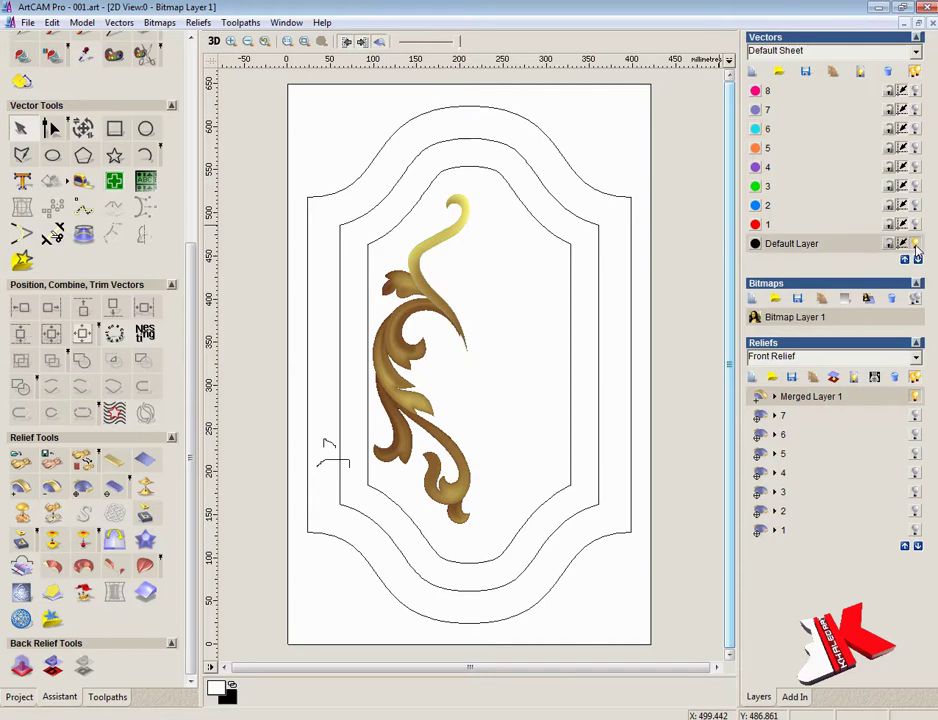
pyautogui.scroll(2, 478, 340)
pyautogui.moveTo(730, 311); pyautogui.dragTo(737, 452)
pyautogui.scroll(-1, 430, 341)
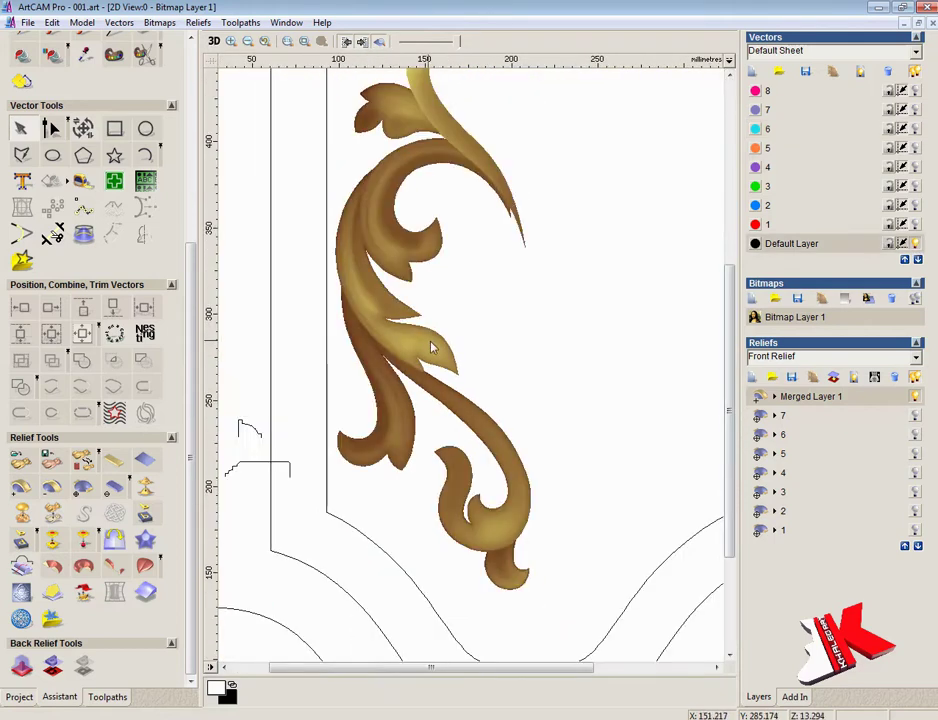
pyautogui.moveTo(728, 399); pyautogui.dragTo(729, 365)
pyautogui.click(214, 41)
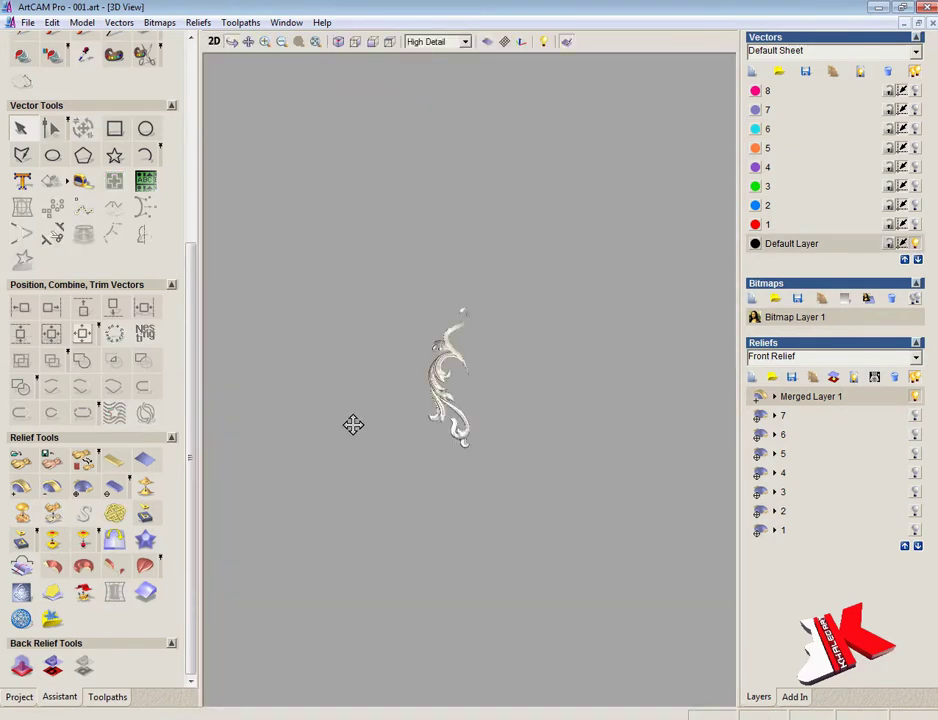
pyautogui.scroll(2, 544, 310)
pyautogui.scroll(2, 544, 310)
pyautogui.moveTo(552, 283); pyautogui.dragTo(479, 310)
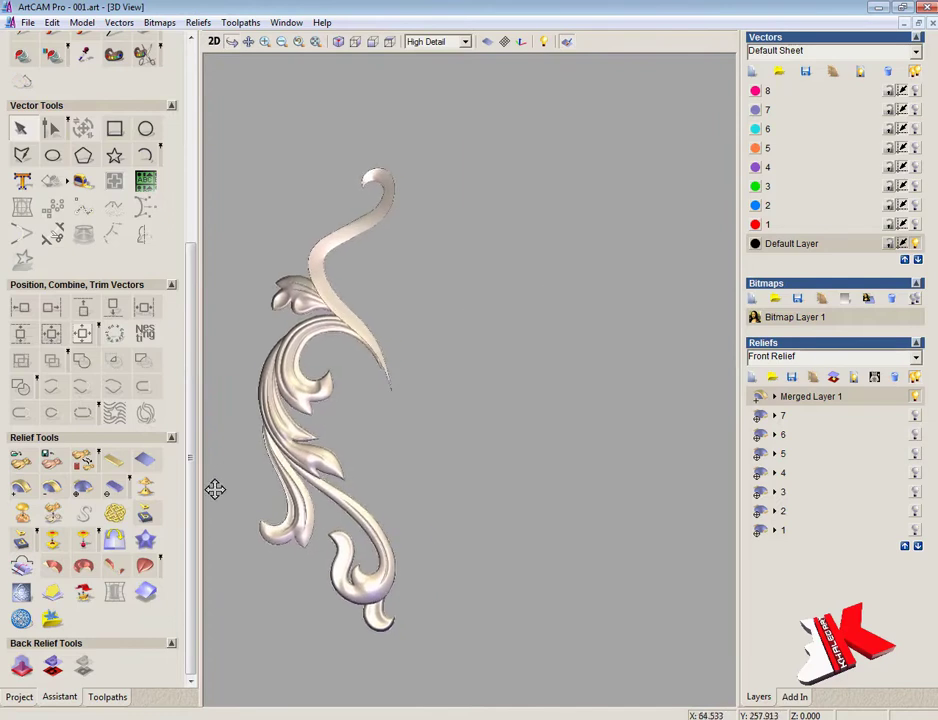
# - Mirror merge the combined relief left over right and inspect the full symmetrical ornament in 3D
pyautogui.click(20, 592)
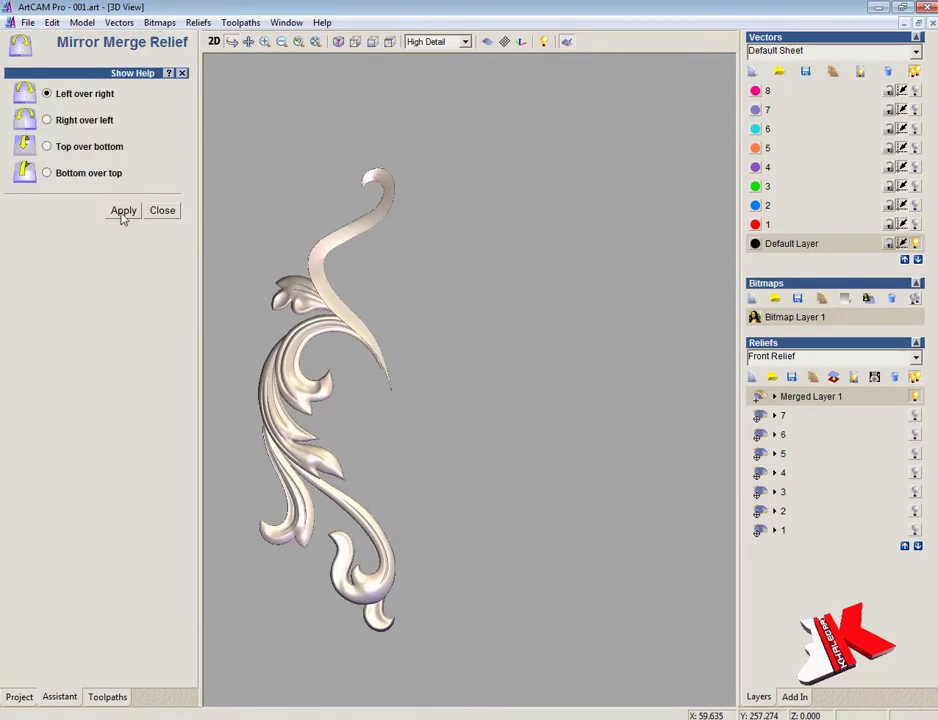
pyautogui.moveTo(523, 463); pyautogui.dragTo(553, 584)
pyautogui.scroll(-4, 517, 274)
pyautogui.scroll(5, 601, 191)
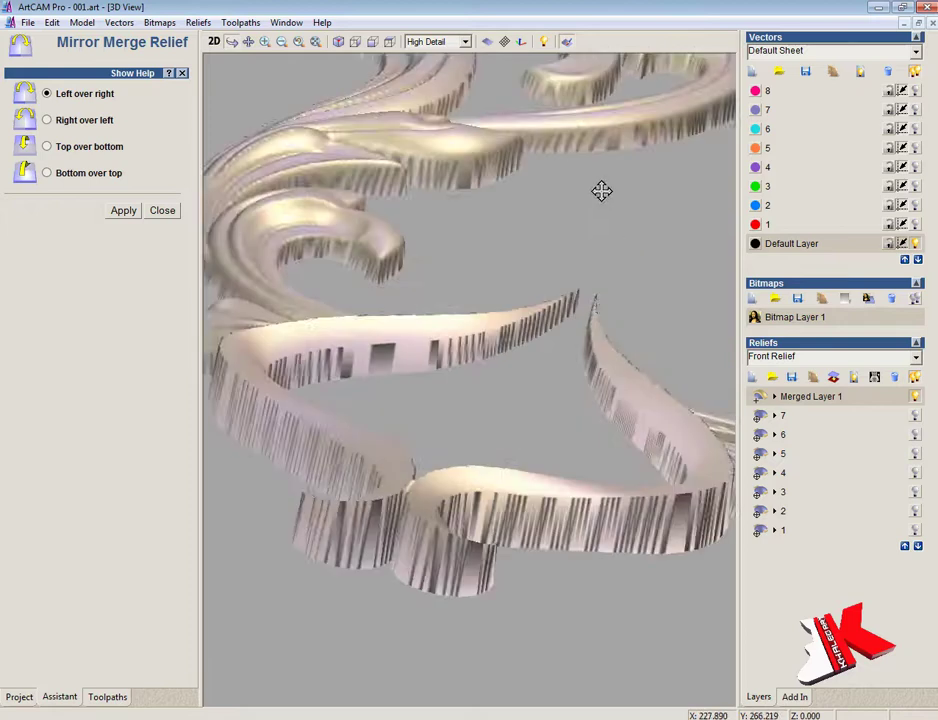
pyautogui.moveTo(601, 191); pyautogui.dragTo(297, 578, button='middle')
pyautogui.moveTo(490, 540); pyautogui.dragTo(485, 303)
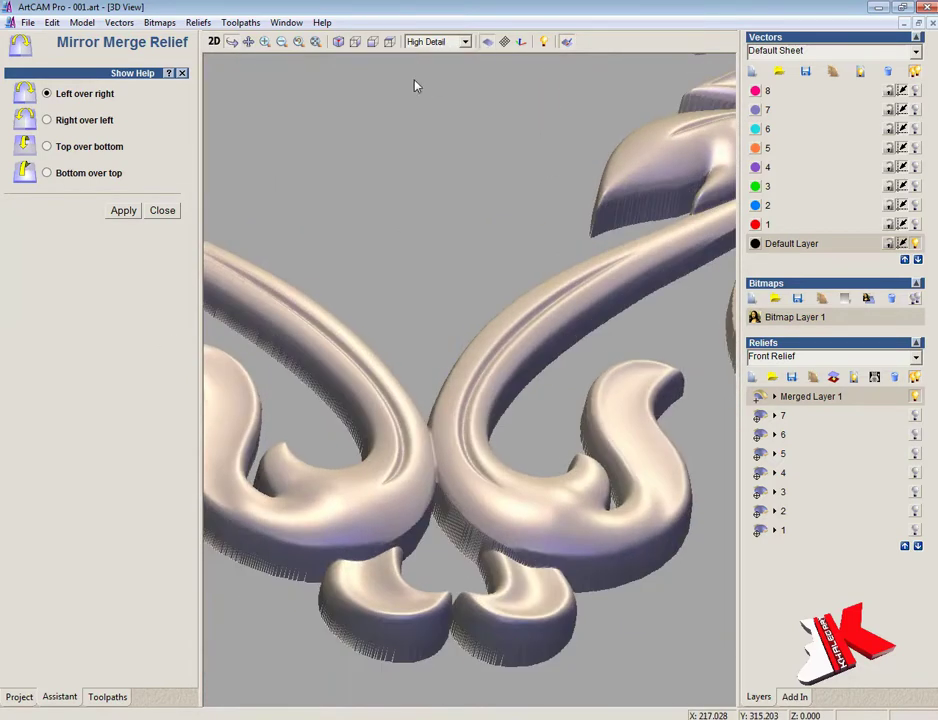
pyautogui.click(389, 42)
pyautogui.scroll(4, 545, 272)
pyautogui.moveTo(586, 395); pyautogui.dragTo(599, 218)
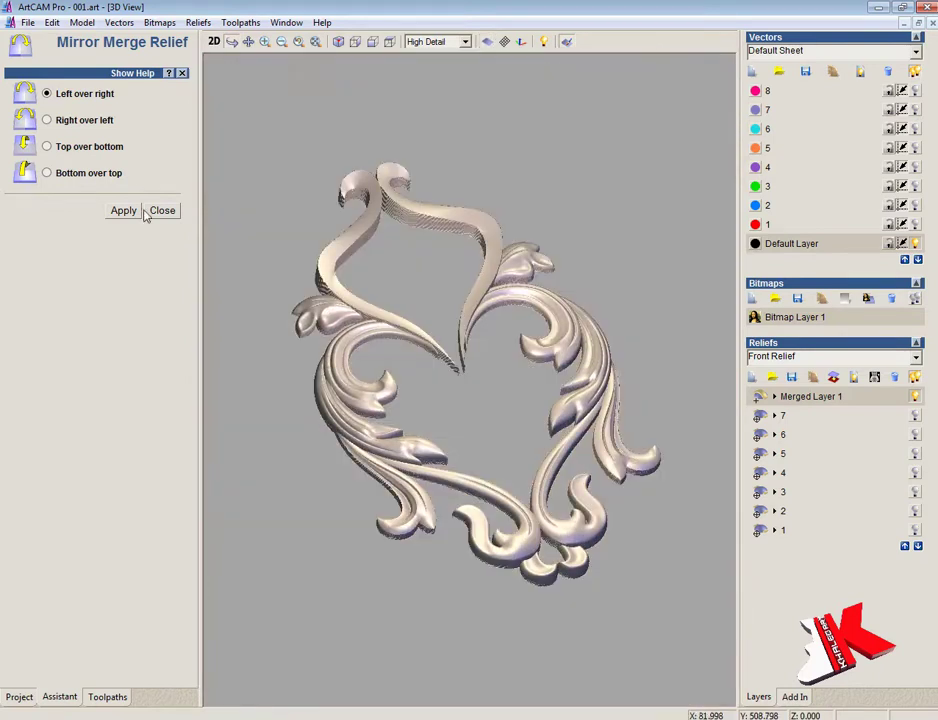
pyautogui.click(152, 210)
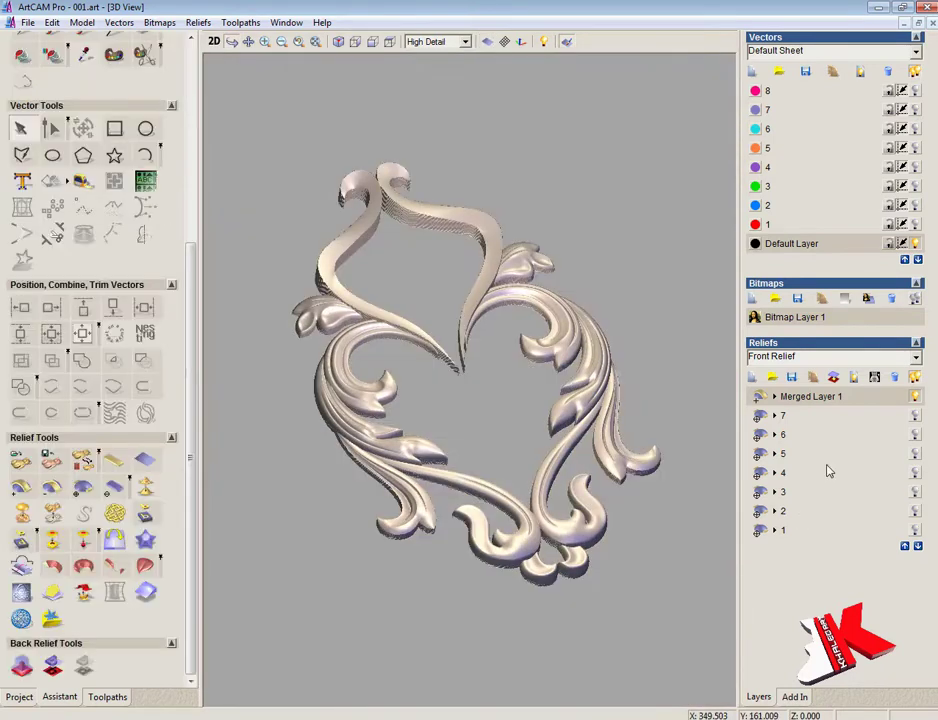
# - Delete the merged relief layer and show only vector layer 8 in the 2D view
pyautogui.click(894, 377)
pyautogui.click(213, 41)
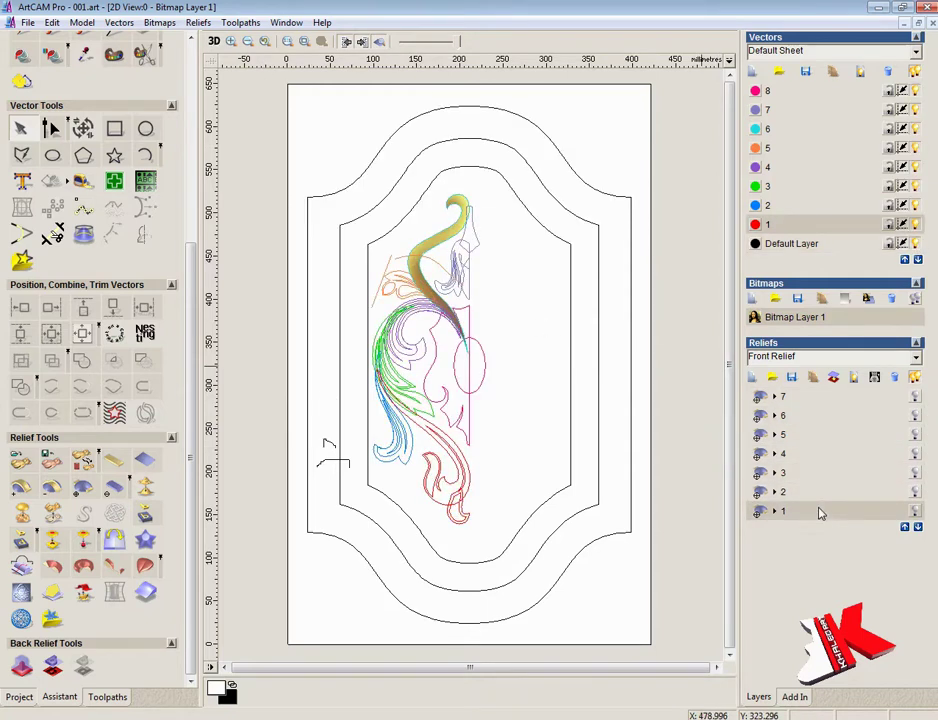
pyautogui.click(918, 248)
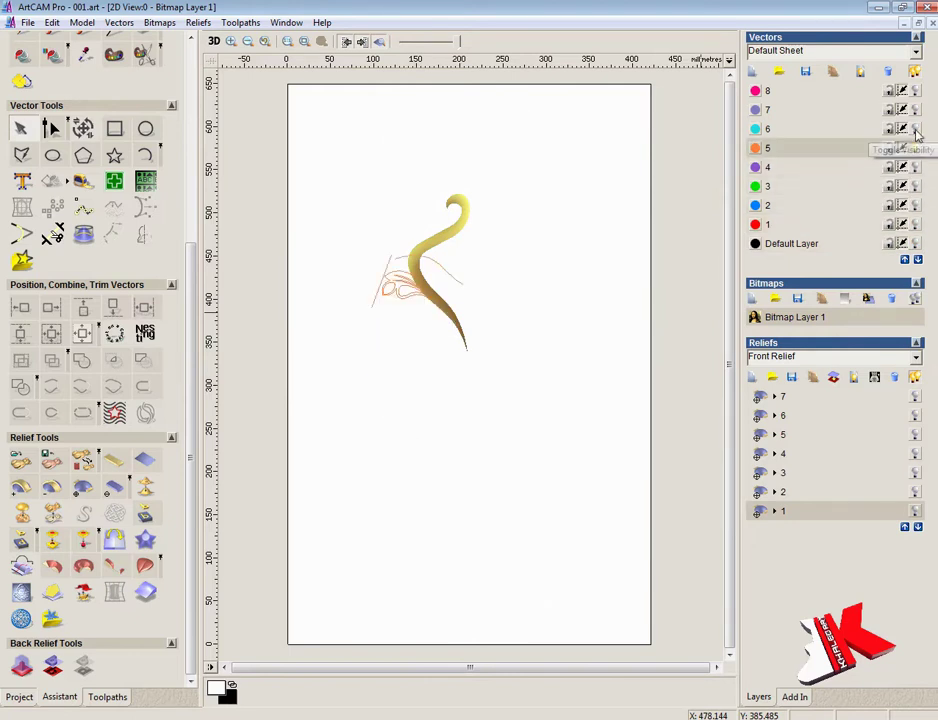
pyautogui.click(915, 90)
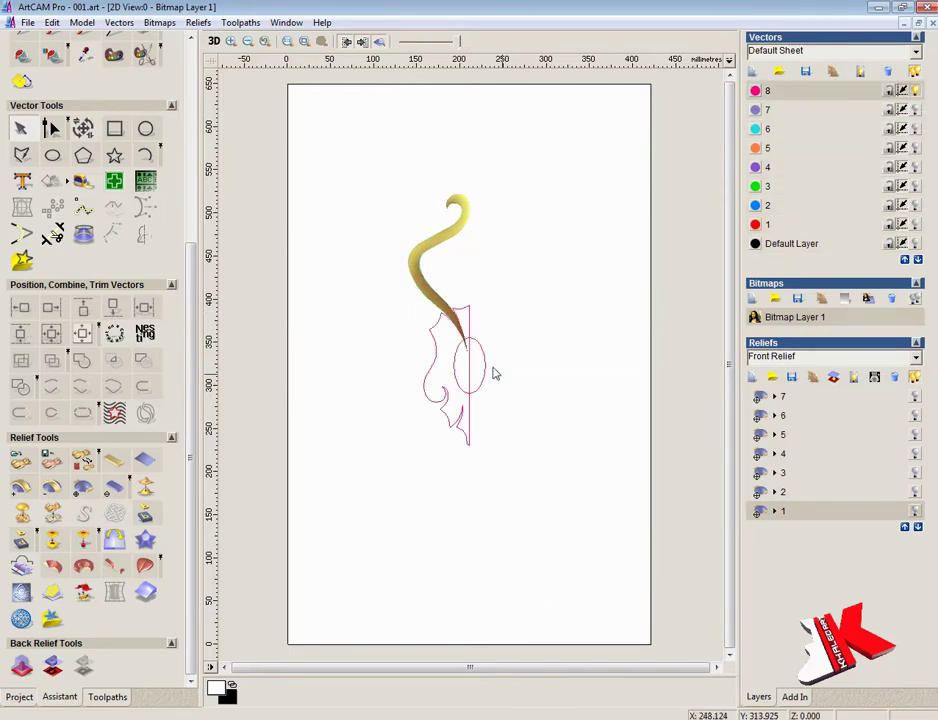
# - Add a new relief layer above relief layer 7 and name it 8
pyautogui.click(819, 397)
pyautogui.click(753, 377)
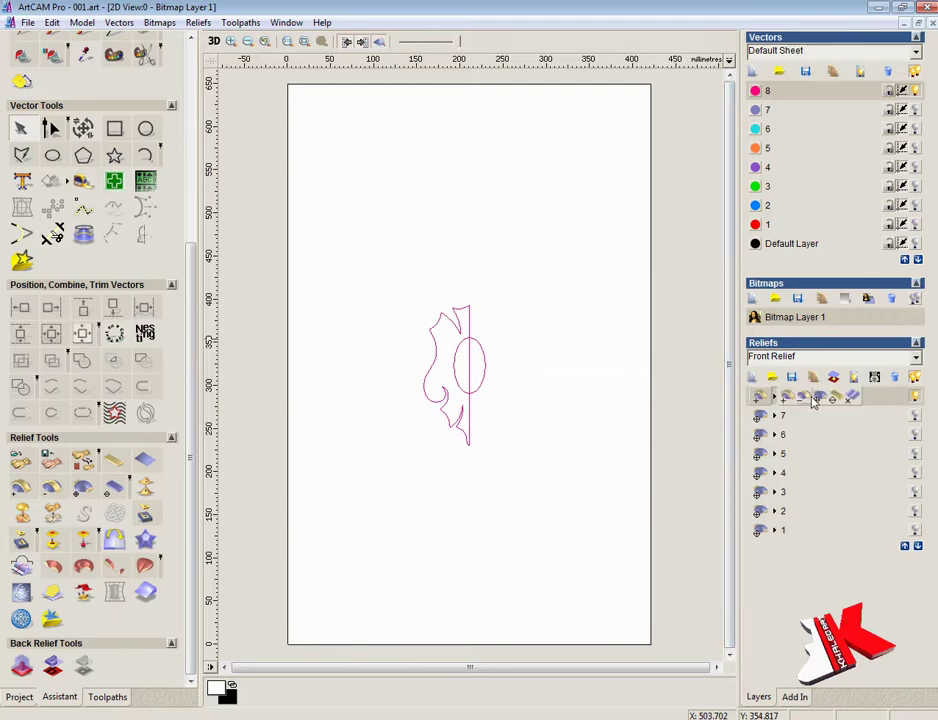
pyautogui.doubleClick(799, 398)
pyautogui.write('8')
pyautogui.press('Return')
# - Draw a single-segment polyline from above the shield outline's upper leaf tips to below its lower leaf tips, checking the reference photo
pyautogui.scroll(2, 547, 279)
pyautogui.moveTo(729, 328); pyautogui.dragTo(729, 378)
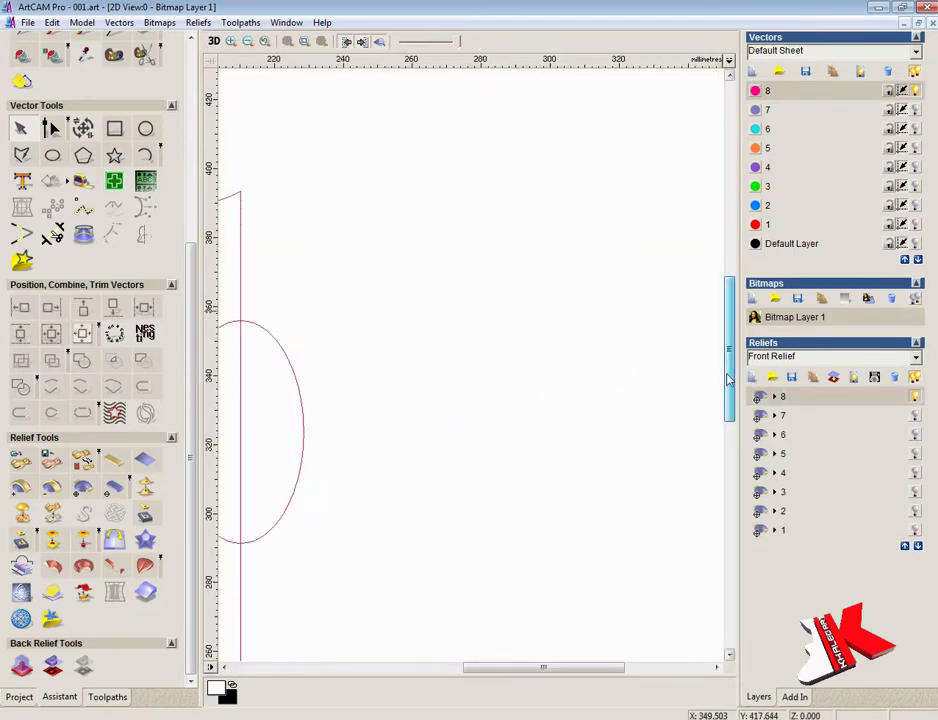
pyautogui.moveTo(572, 667); pyautogui.dragTo(480, 667)
pyautogui.moveTo(731, 397); pyautogui.dragTo(731, 424)
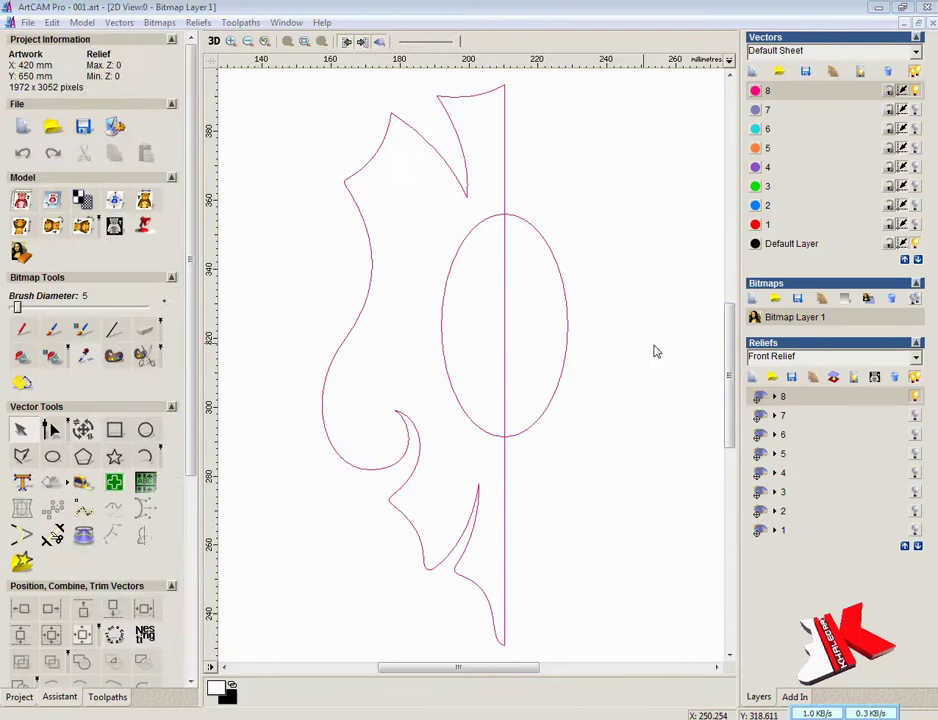
pyautogui.moveTo(731, 374)
pyautogui.mouseDown()
pyautogui.moveTo(733, 346)
pyautogui.moveTo(747, 372)
pyautogui.mouseUp()
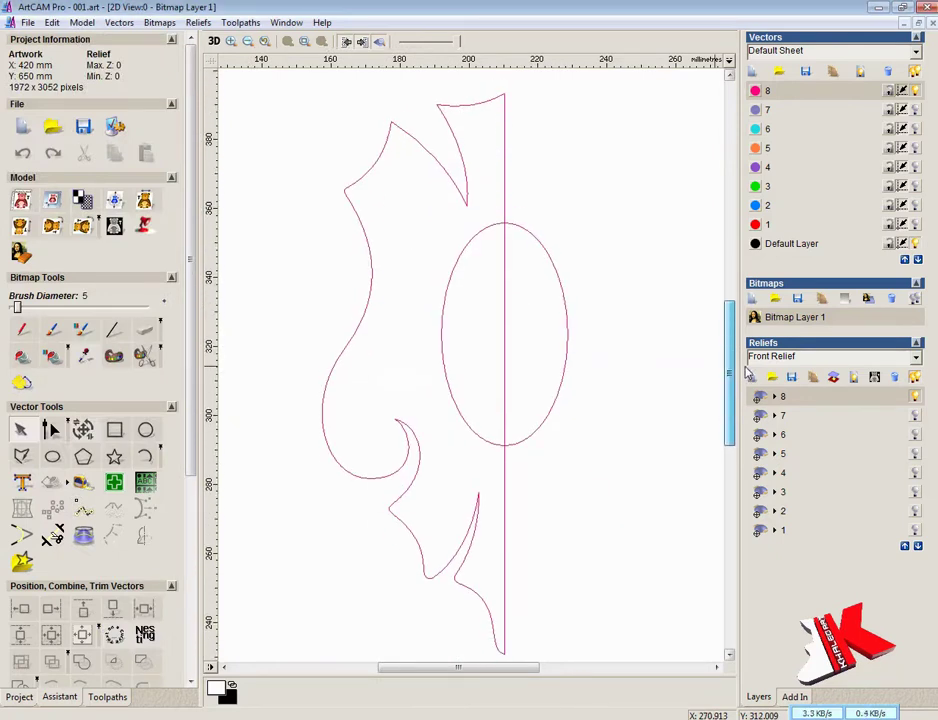
pyautogui.click(25, 457)
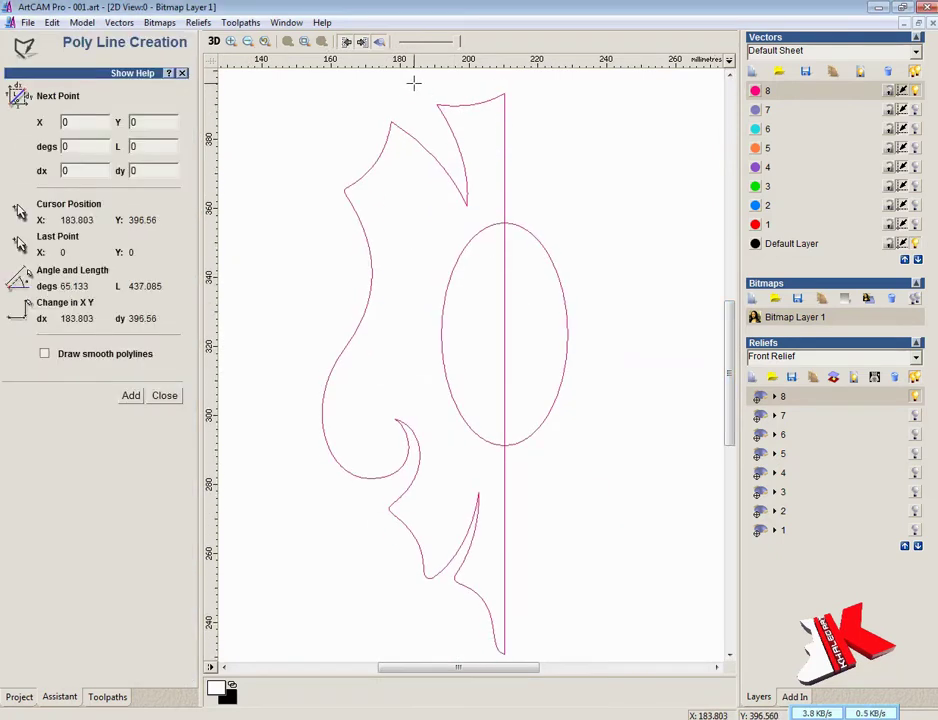
pyautogui.click(414, 86)
pyautogui.click(378, 646)
pyautogui.hotkey('alt', 'Tab')
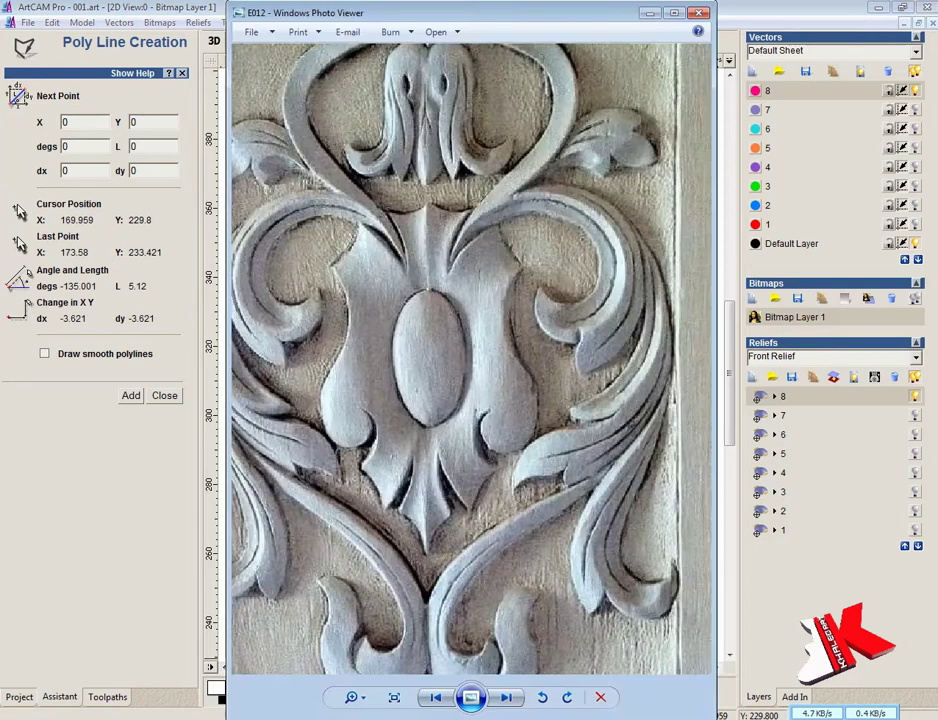
pyautogui.hotkey('alt', 'Tab')
pyautogui.press('Escape')
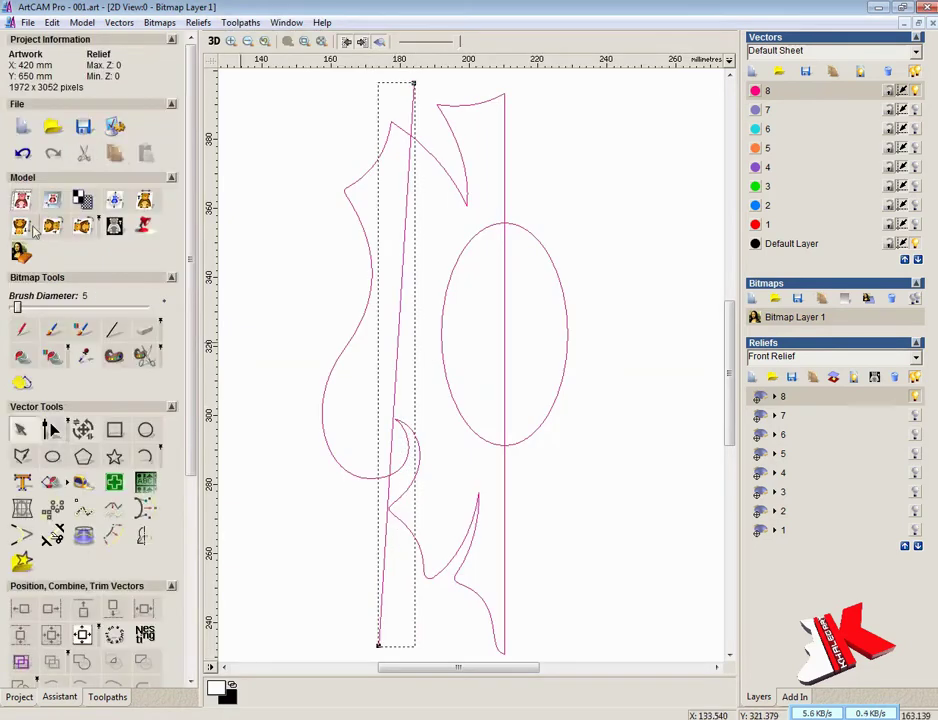
# - Convert the new line to a bezier and bow it toward the centre line so it meets the upper and lower leaf notches
pyautogui.click(50, 430)
pyautogui.rightClick(406, 297)
pyautogui.click(460, 413)
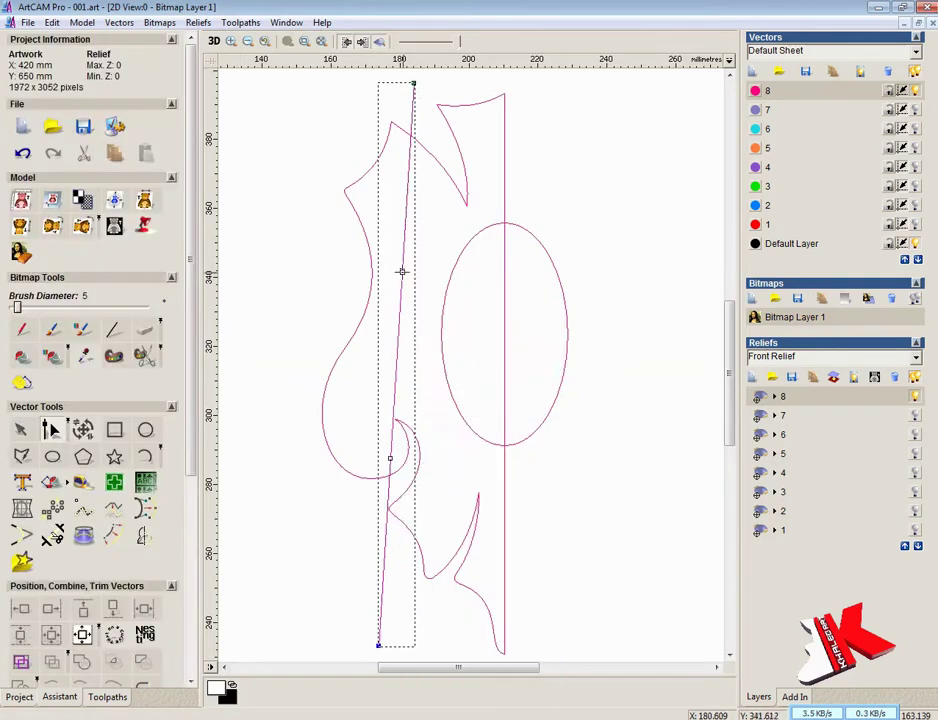
pyautogui.moveTo(402, 272); pyautogui.dragTo(515, 364)
pyautogui.moveTo(390, 458); pyautogui.dragTo(509, 577)
pyautogui.moveTo(517, 366); pyautogui.dragTo(516, 232)
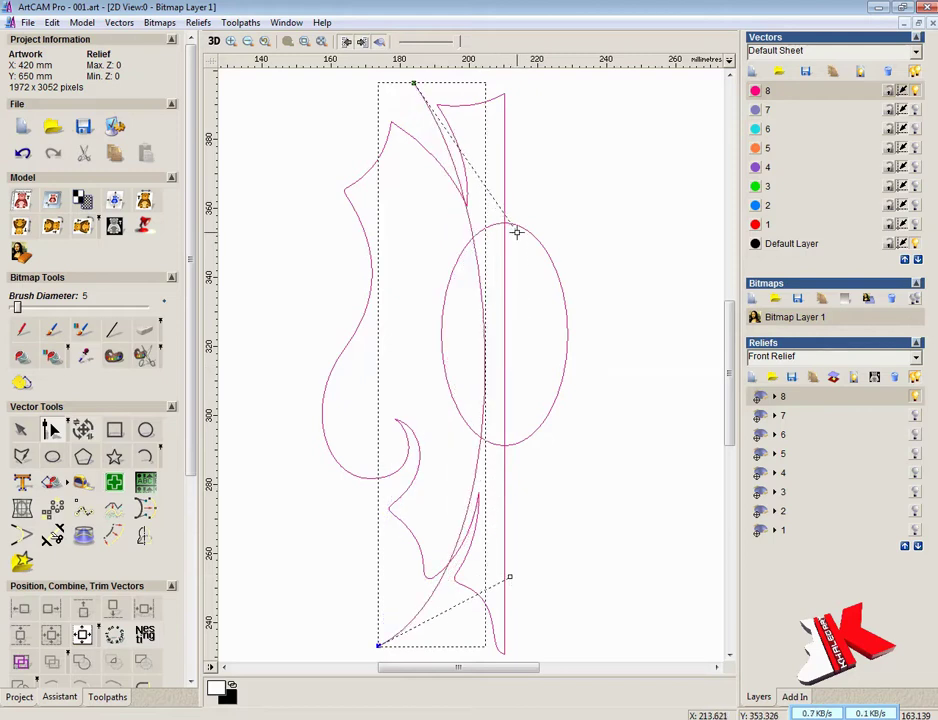
pyautogui.moveTo(509, 577); pyautogui.dragTo(523, 597)
pyautogui.click(571, 505)
# - Draw a straight vertical polyline just right of the shield's centre line, extending past both its ends
pyautogui.scroll(-1, 567, 478)
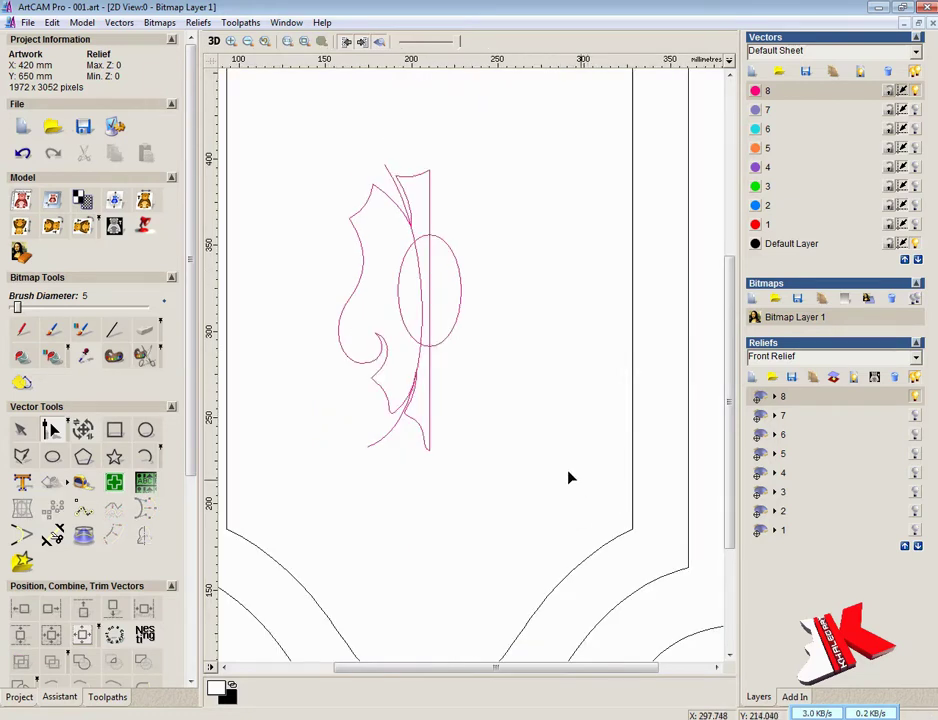
pyautogui.click(22, 456)
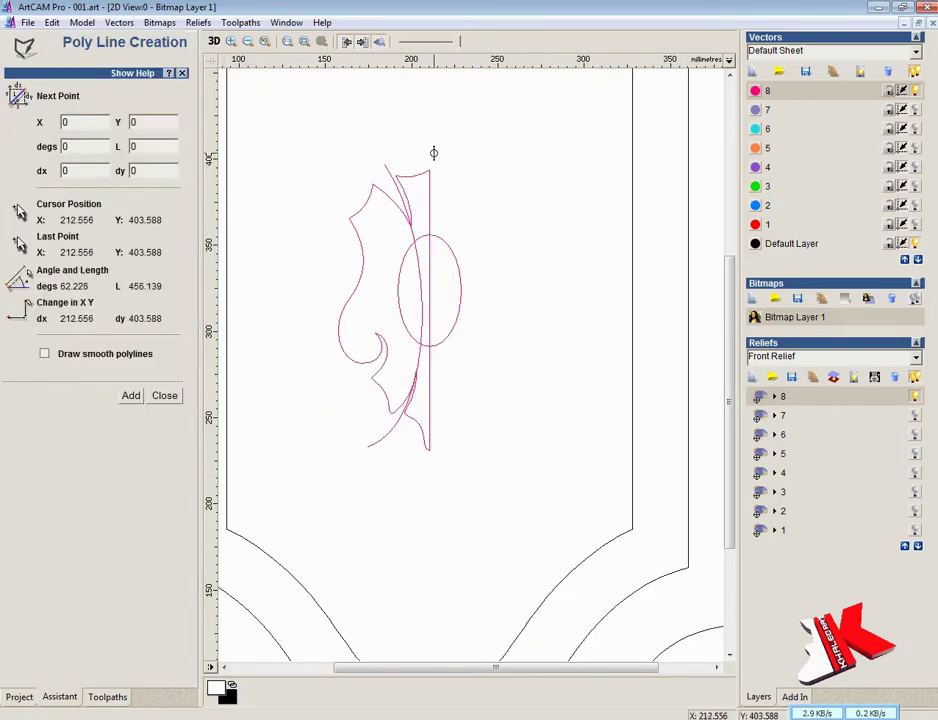
pyautogui.click(433, 153)
pyautogui.click(434, 483)
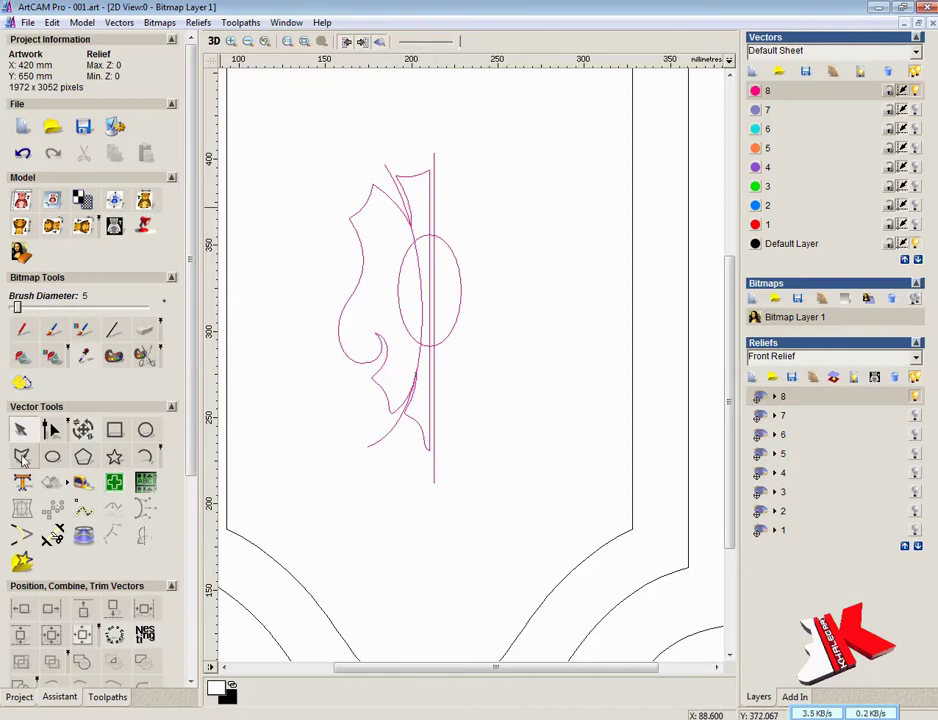
# - Create a rectangle about 29.4 by 8.5 mm above the shield vectors and remove its lower span
pyautogui.click(114, 429)
pyautogui.moveTo(384, 131); pyautogui.dragTo(436, 146)
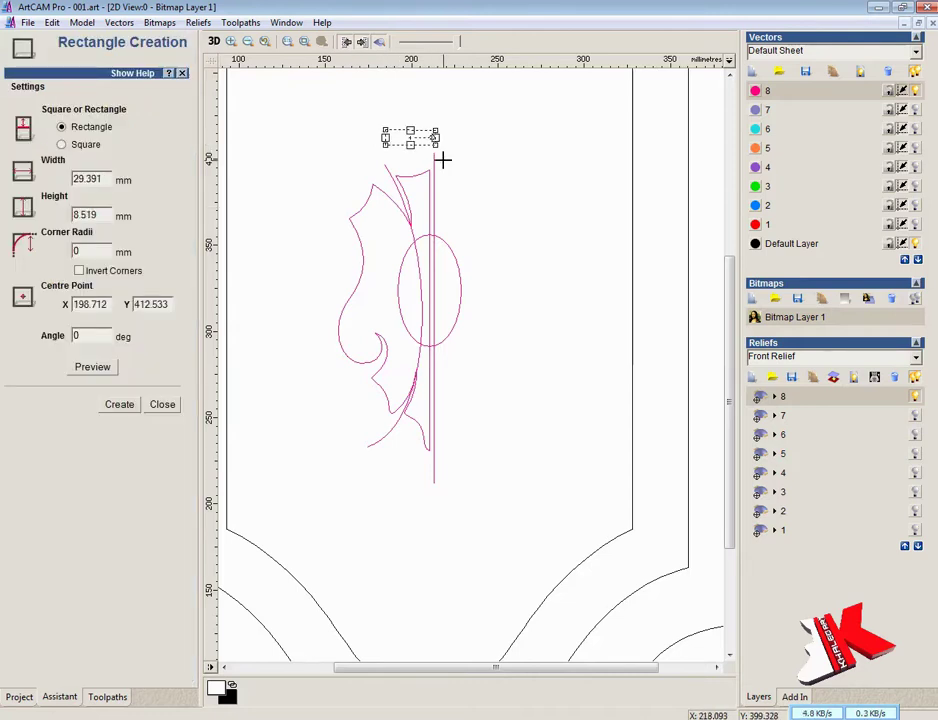
pyautogui.press('Return')
pyautogui.click(52, 429)
pyautogui.rightClick(410, 146)
pyautogui.click(496, 516)
pyautogui.scroll(1, 398, 118)
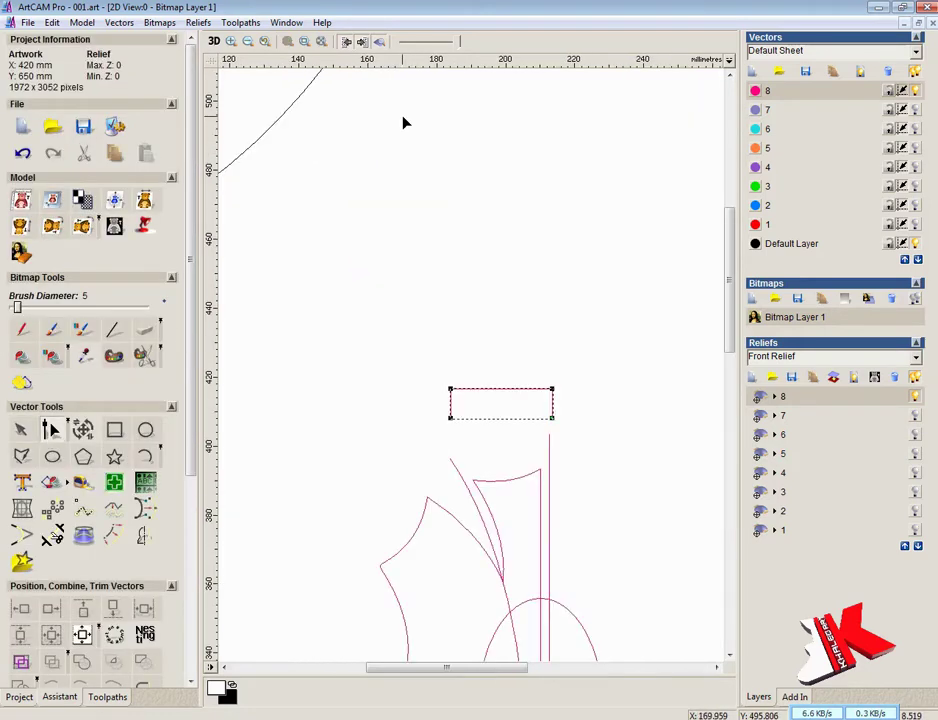
# - Convert the open rectangle's upper span to an arc and bow it downward into a concave profile
pyautogui.scroll(-2, 441, 396)
pyautogui.click(323, 43)
pyautogui.rightClick(444, 306)
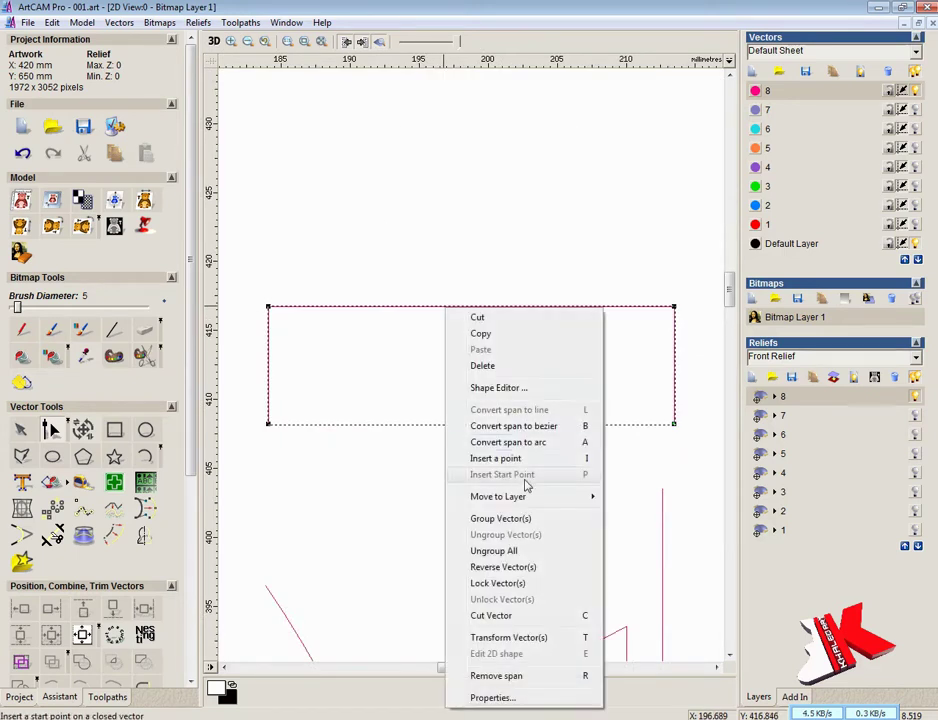
pyautogui.click(500, 438)
pyautogui.moveTo(471, 104); pyautogui.dragTo(471, 392)
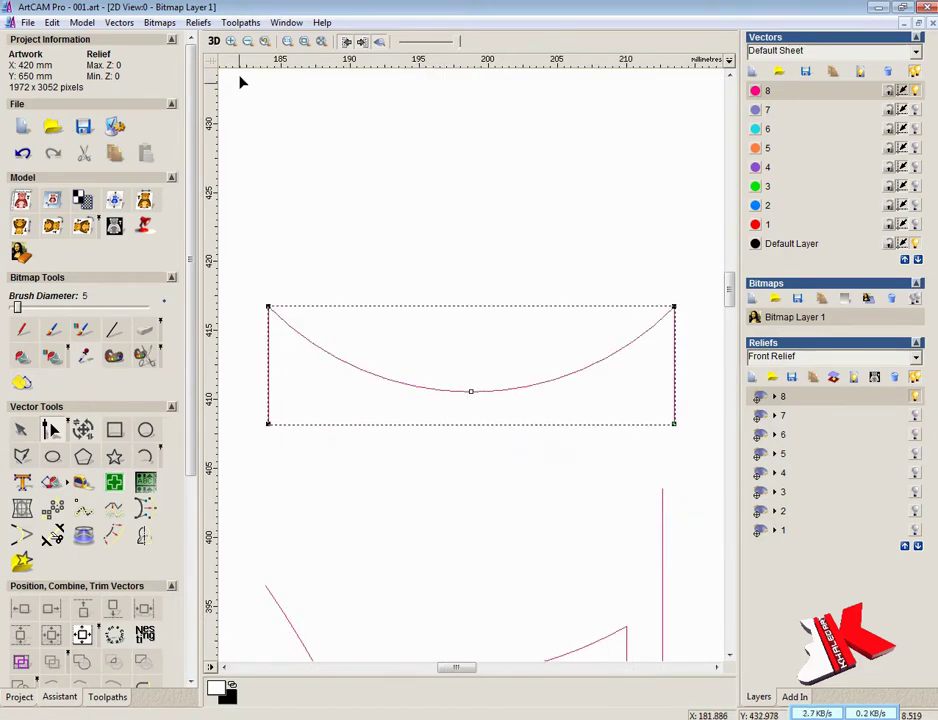
# - Place a copy of the concave profile below the shield vectors, near the rails' lower ends
pyautogui.click(247, 41)
pyautogui.click(247, 41)
pyautogui.click(247, 41)
pyautogui.moveTo(731, 397); pyautogui.dragTo(731, 458)
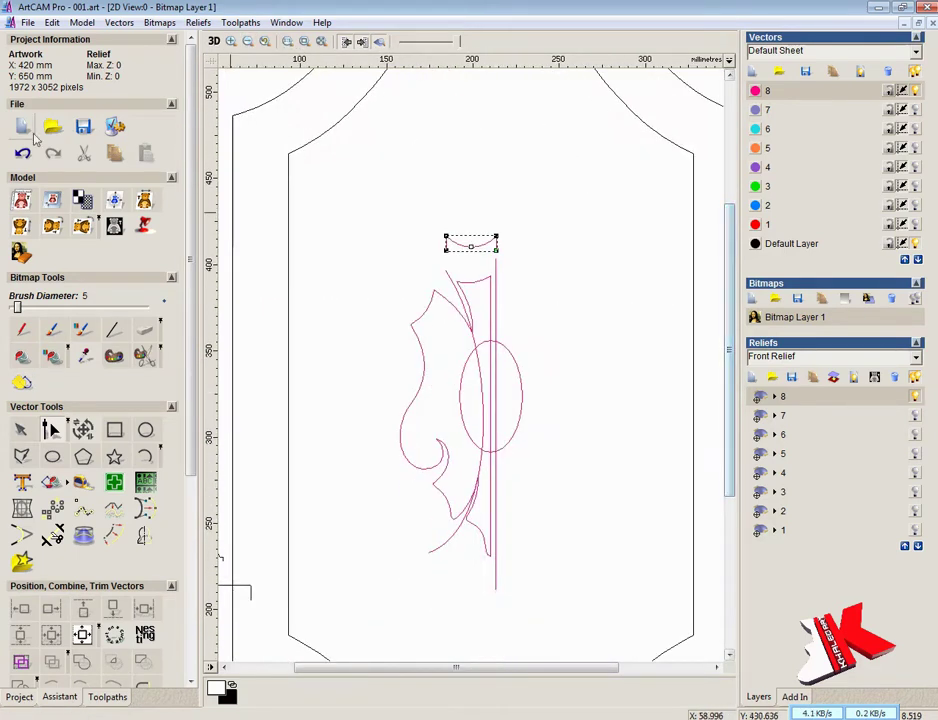
pyautogui.click(21, 429)
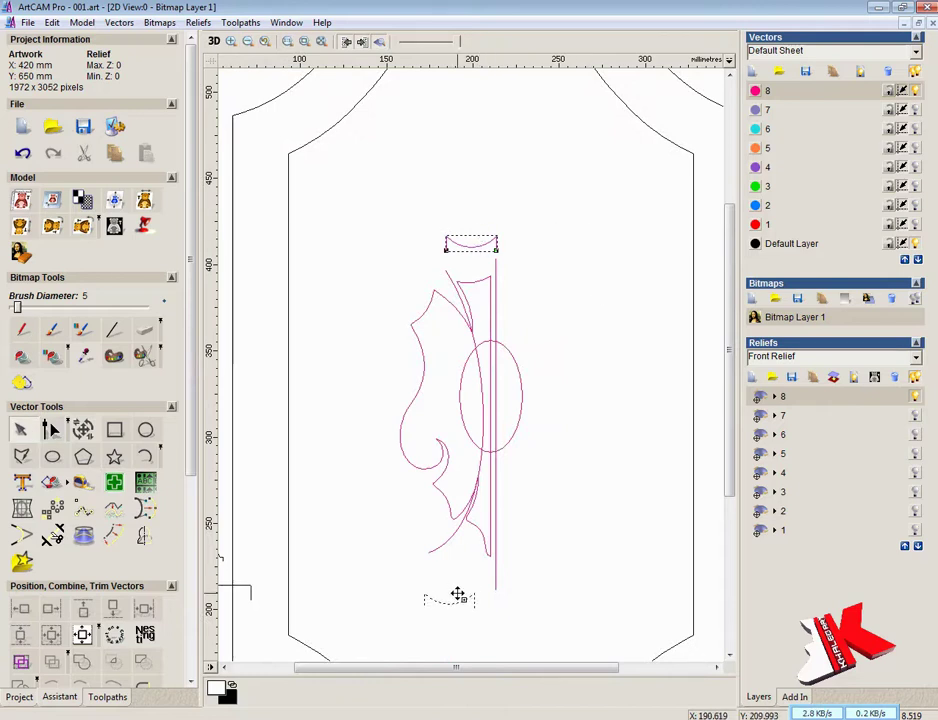
pyautogui.click(535, 521)
# - Start a Two Rail Sweep with the bowed curve as top drive rail and the vertical line as bottom drive rail
pyautogui.click(189, 638)
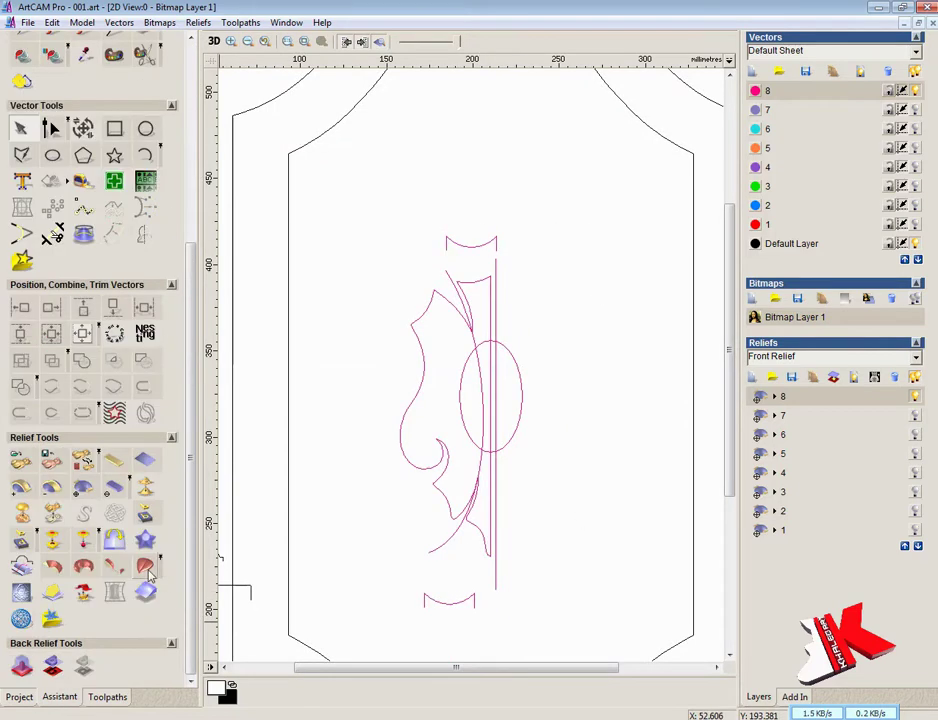
pyautogui.click(146, 567)
pyautogui.click(455, 282)
pyautogui.click(157, 117)
pyautogui.click(492, 272)
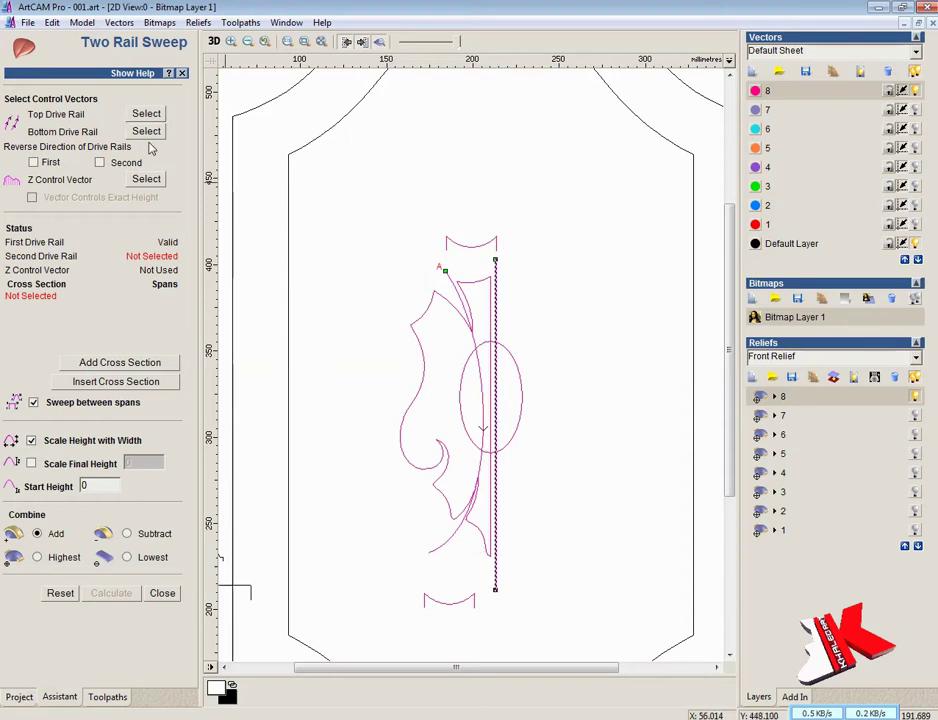
pyautogui.click(146, 131)
# - Add the upper concave profile as the first cross section and the lower copy as the second
pyautogui.click(471, 245)
pyautogui.click(124, 364)
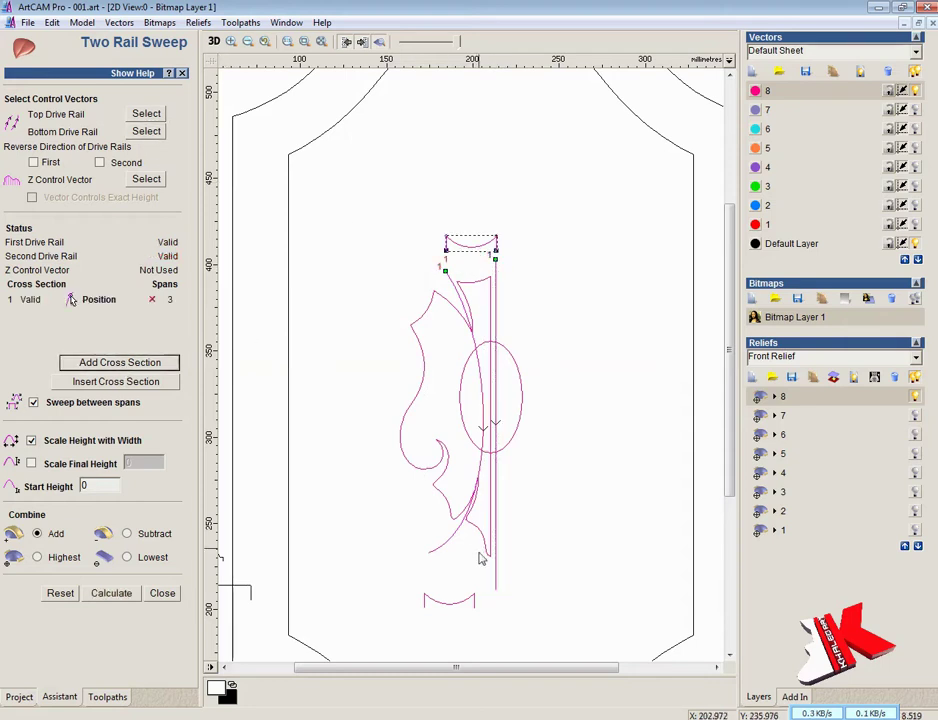
pyautogui.click(450, 603)
pyautogui.click(137, 364)
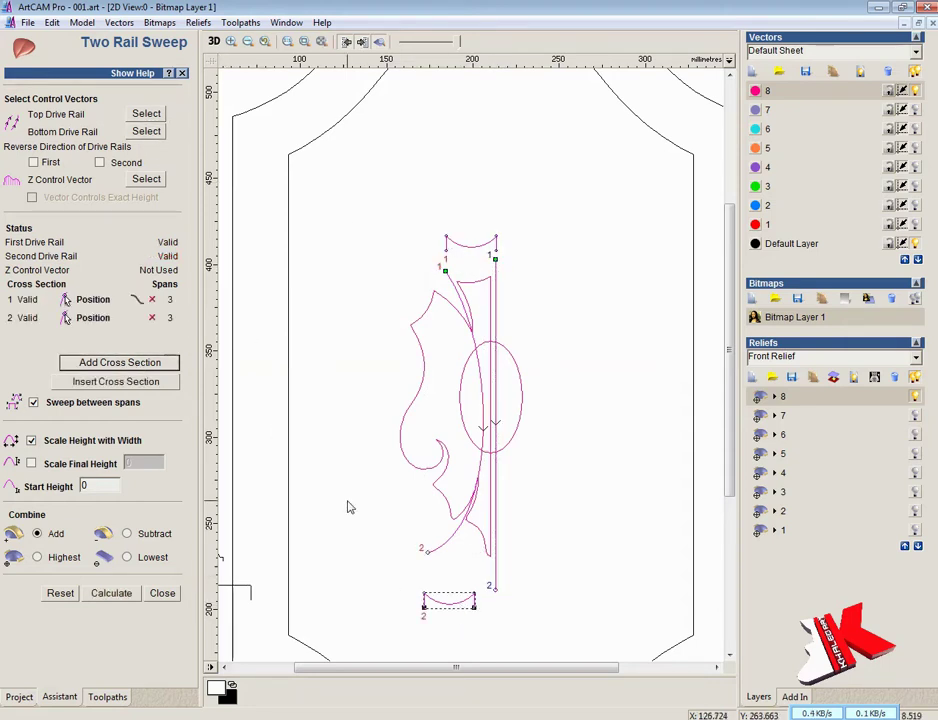
# - Try calculating the sweep with its height scaled with width and inspect the shape in 3D
pyautogui.click(111, 593)
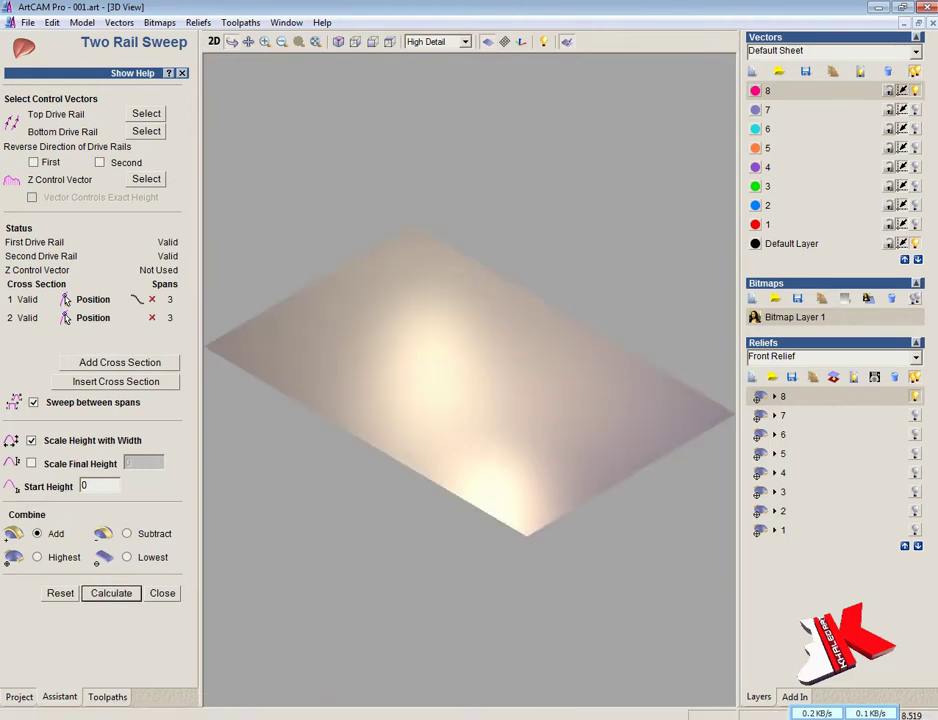
pyautogui.moveTo(492, 364); pyautogui.dragTo(488, 308, button='right')
pyautogui.moveTo(488, 308)
pyautogui.mouseDown()
pyautogui.moveTo(230, 446)
pyautogui.moveTo(577, 315)
pyautogui.moveTo(484, 69)
pyautogui.moveTo(496, 339)
pyautogui.moveTo(503, 320)
pyautogui.mouseUp()
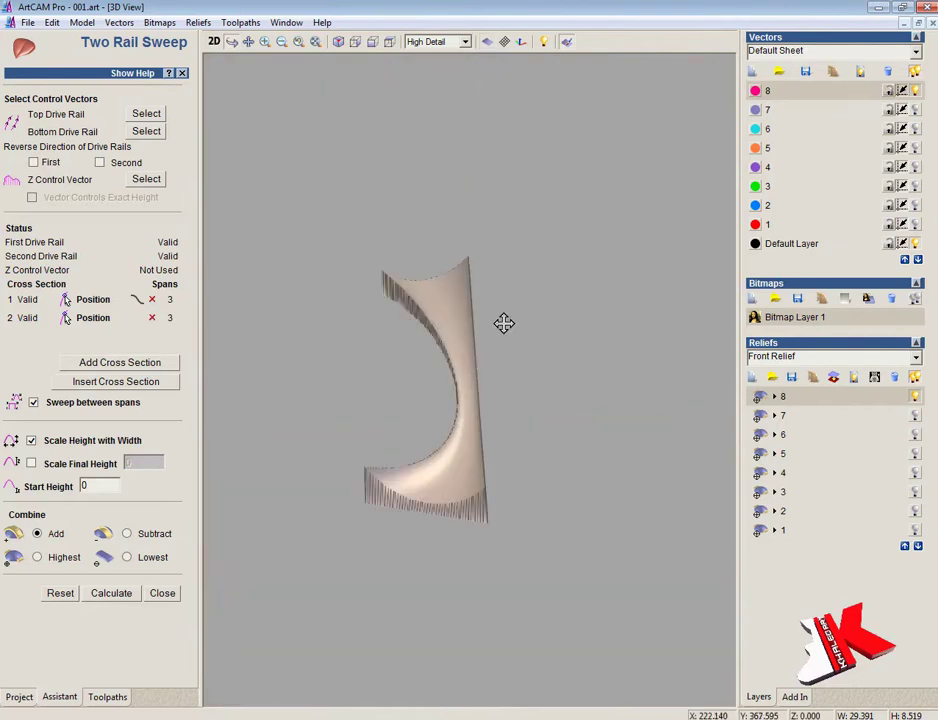
pyautogui.moveTo(532, 416); pyautogui.dragTo(630, 360)
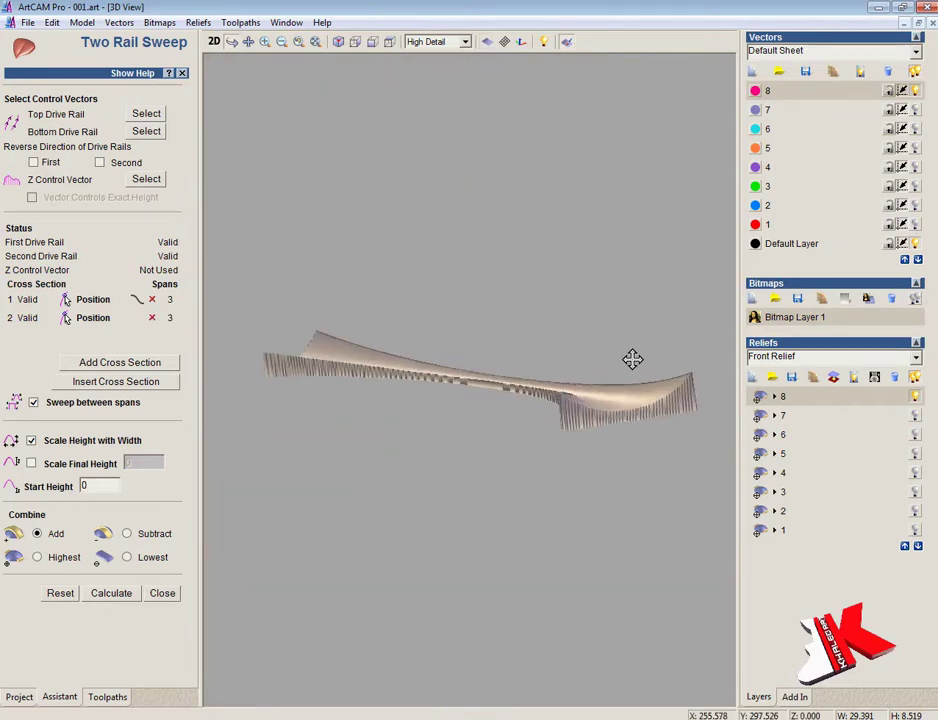
# - Undo the sweep and recalculate it with Scale Final Height set to 8, inspecting it in 3D before closing the sweep tool
pyautogui.click(31, 463)
pyautogui.click(51, 22)
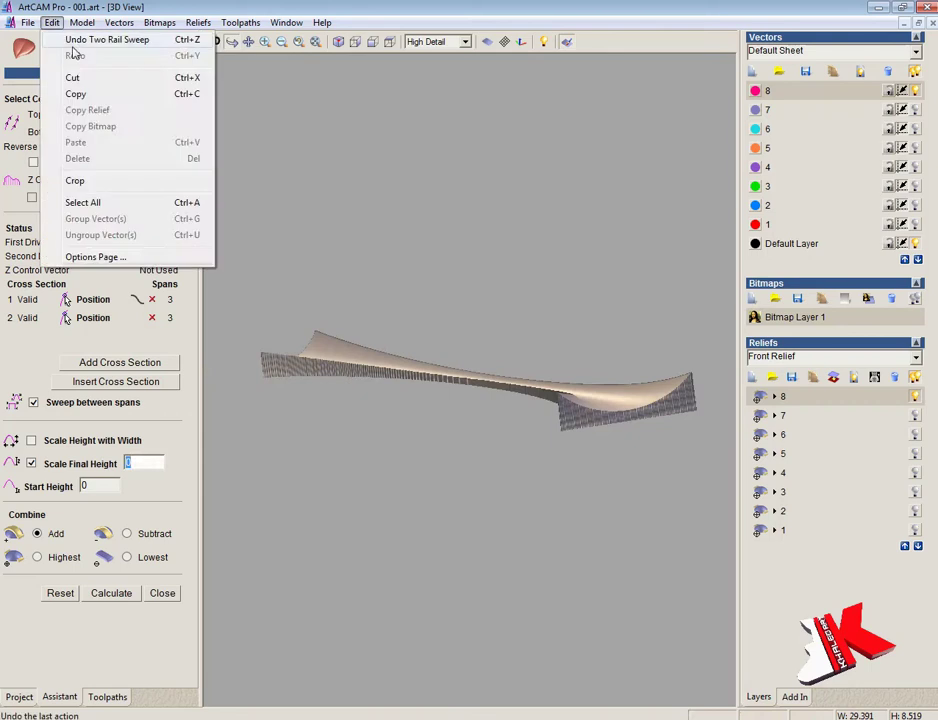
pyautogui.click(142, 463)
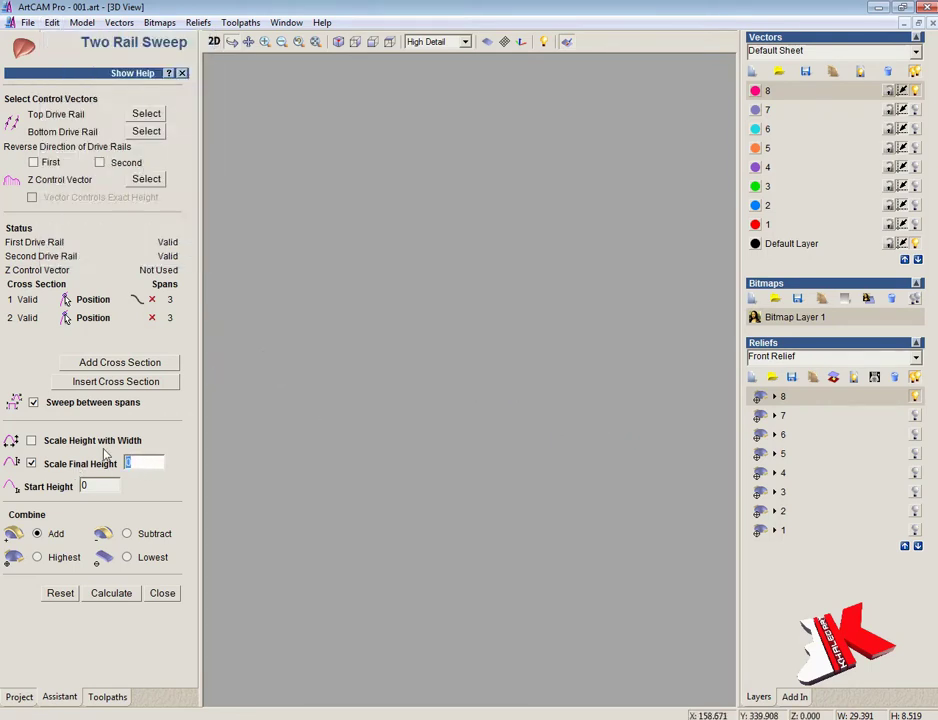
pyautogui.write('8')
pyautogui.click(111, 593)
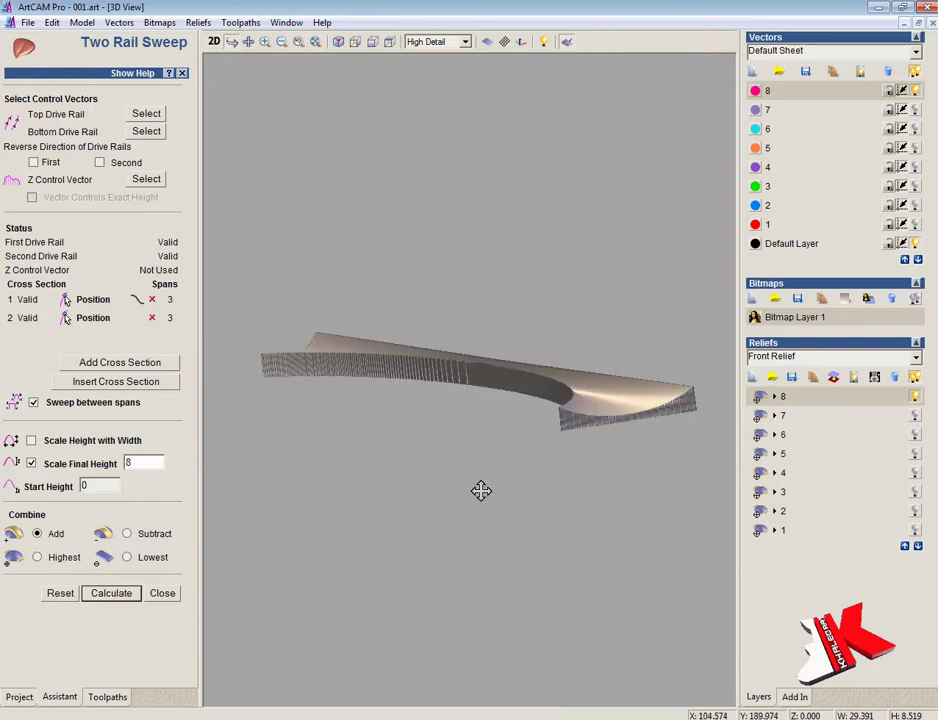
pyautogui.click(355, 41)
pyautogui.moveTo(501, 344); pyautogui.dragTo(571, 317)
pyautogui.press('F2')
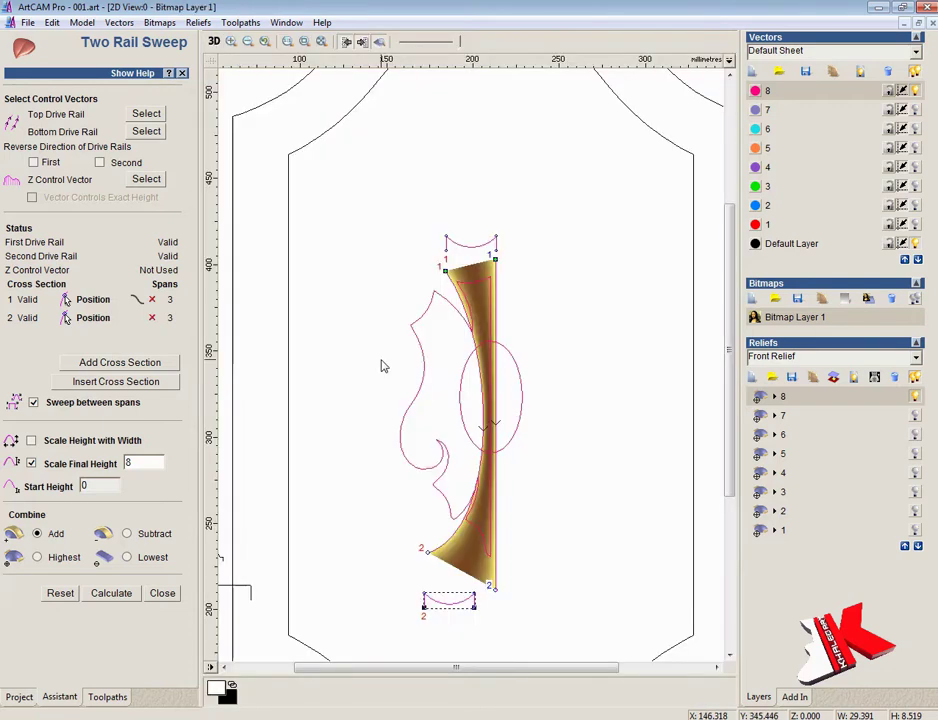
pyautogui.click(367, 363)
pyautogui.click(163, 593)
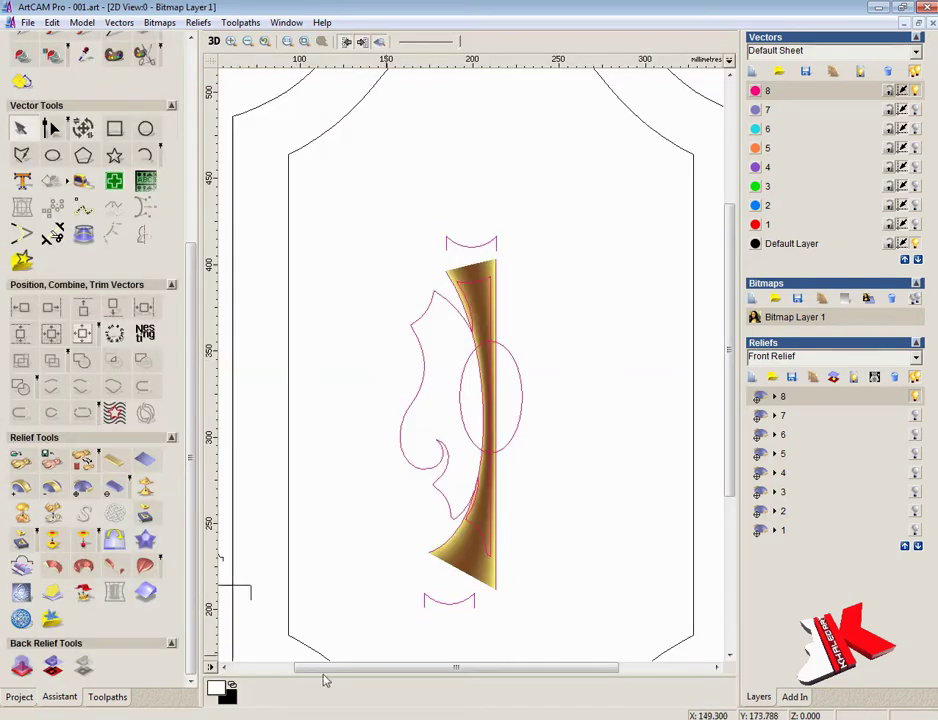
# - Move the upper and lower concave profiles to the left, clear of the swept relief
pyautogui.click(471, 240)
pyautogui.moveTo(408, 266); pyautogui.dragTo(400, 260)
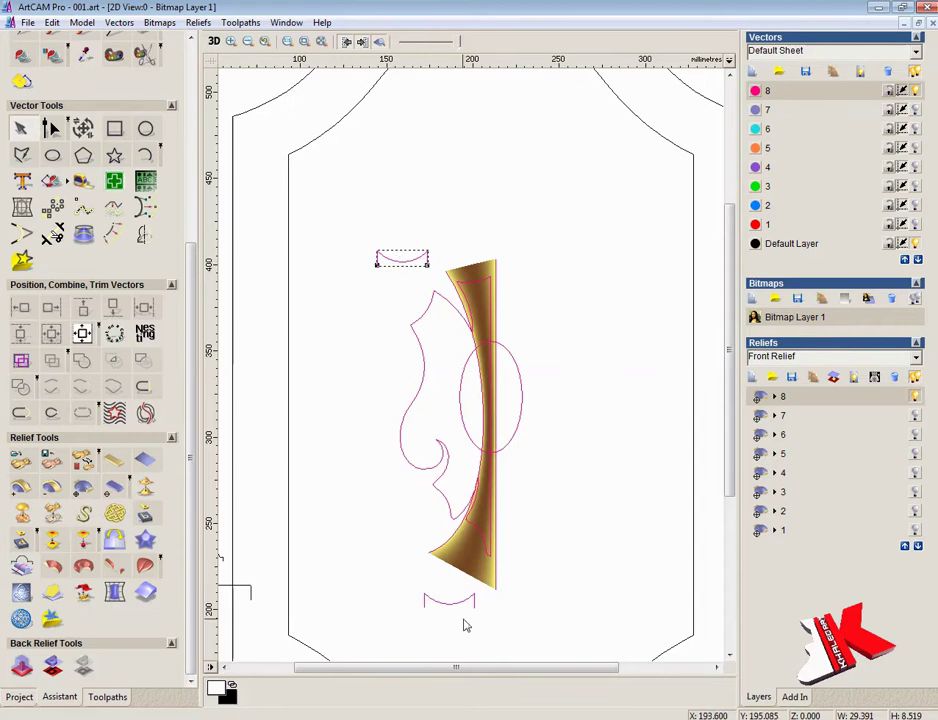
pyautogui.click(449, 600)
pyautogui.moveTo(449, 600); pyautogui.dragTo(368, 558)
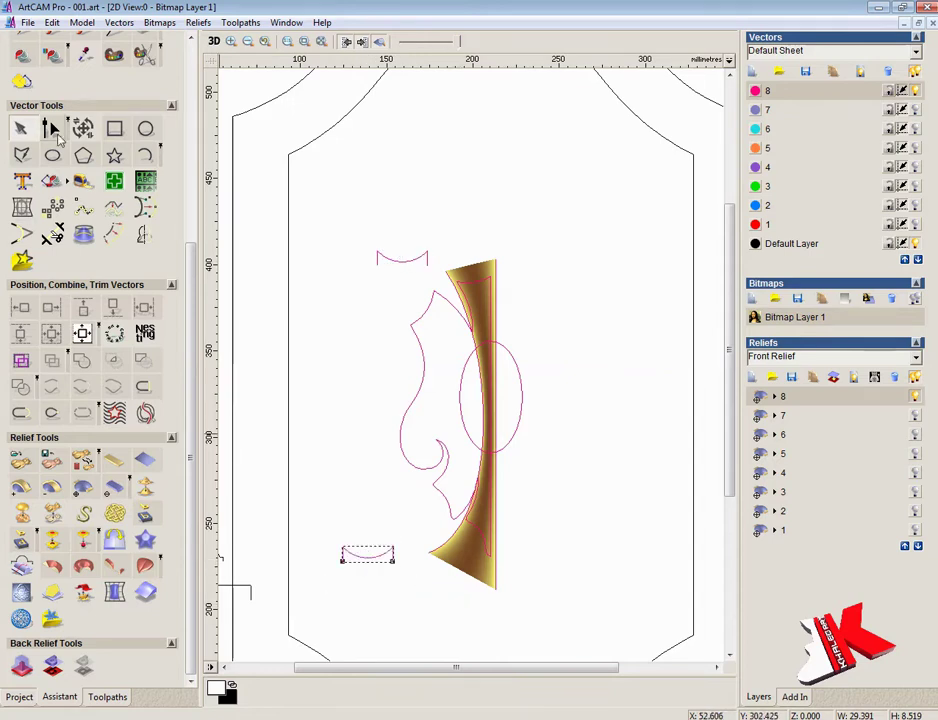
# - Check the shield in the reference photo and place a copy of the lower concave profile end to end with the original, on its left
pyautogui.click(280, 719)
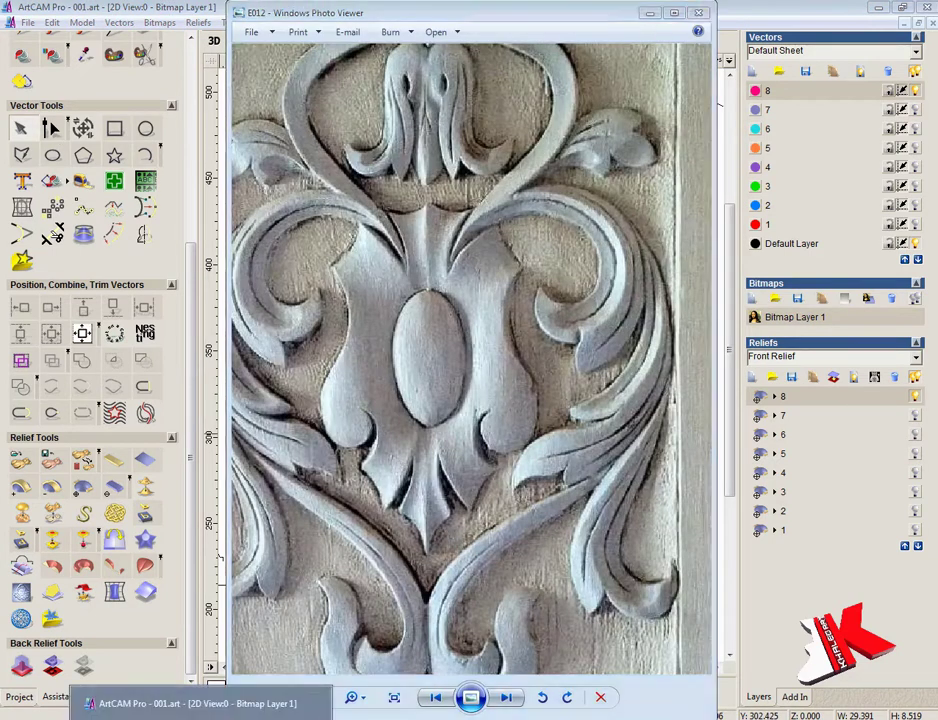
pyautogui.click(230, 719)
pyautogui.scroll(2, 359, 558)
pyautogui.moveTo(509, 362); pyautogui.dragTo(437, 372)
# - Bend the arc of the copied left profile upward into a convex curve
pyautogui.press('n')
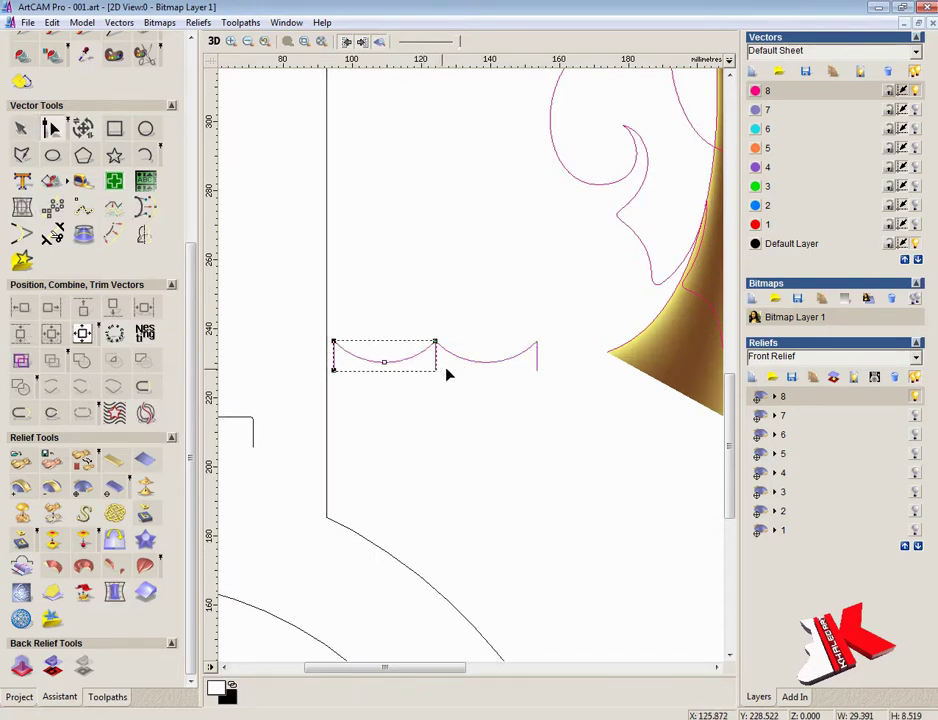
pyautogui.click(437, 366)
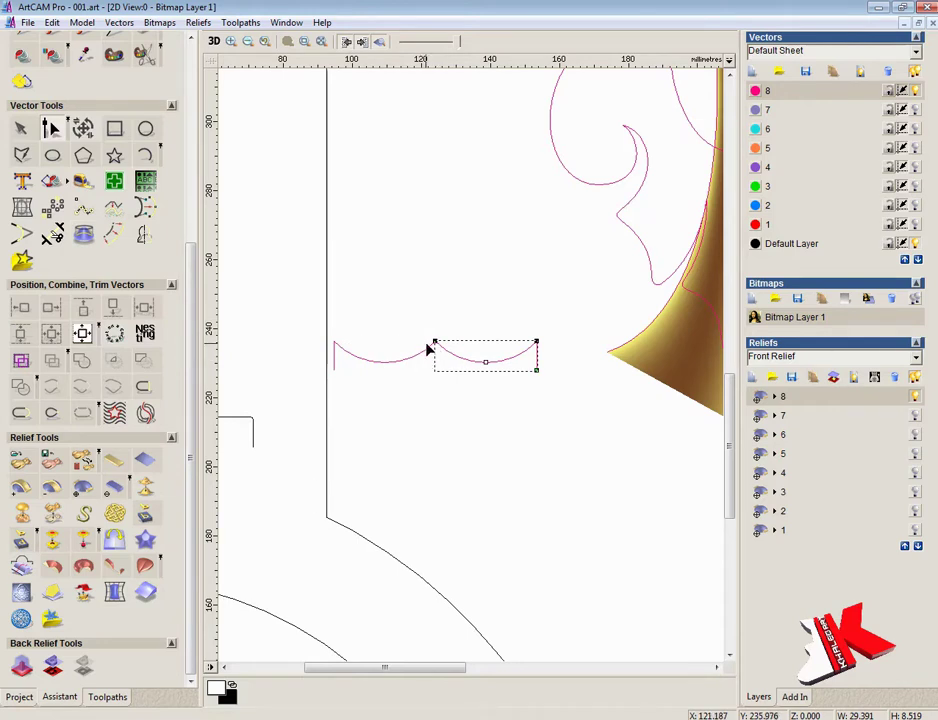
pyautogui.click(408, 360)
pyautogui.moveTo(384, 362); pyautogui.dragTo(391, 322)
pyautogui.scroll(1, 392, 322)
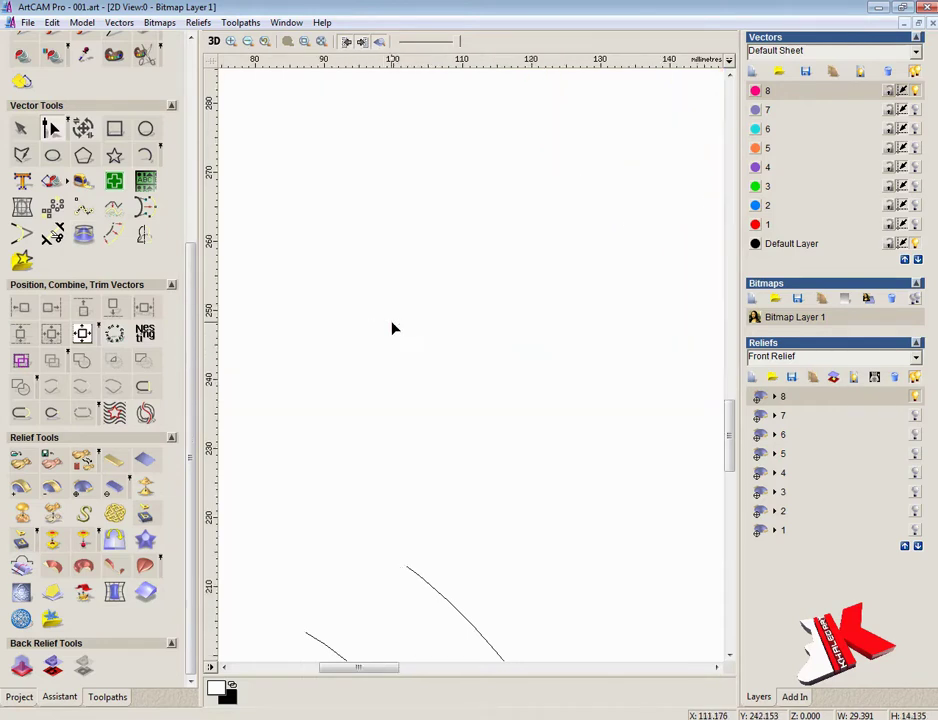
pyautogui.scroll(-2, 462, 292)
# - Join the convex and concave profiles into one S-shaped vector and shift it slightly to the right
pyautogui.click(20, 128)
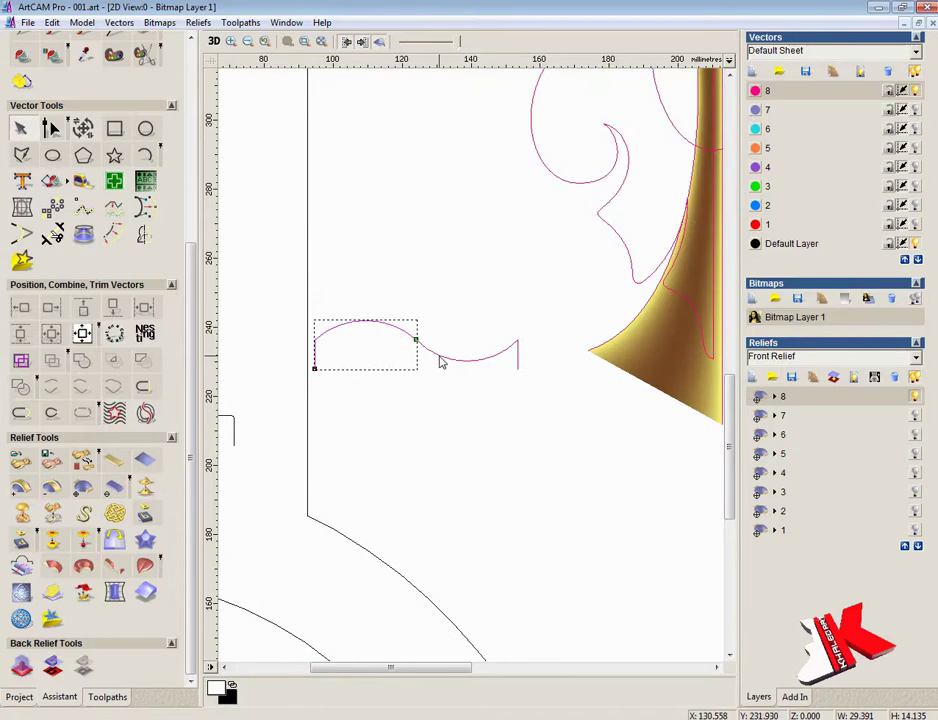
pyautogui.keyDown('shift'); pyautogui.click(440, 356); pyautogui.keyUp('shift')
pyautogui.rightClick(440, 358)
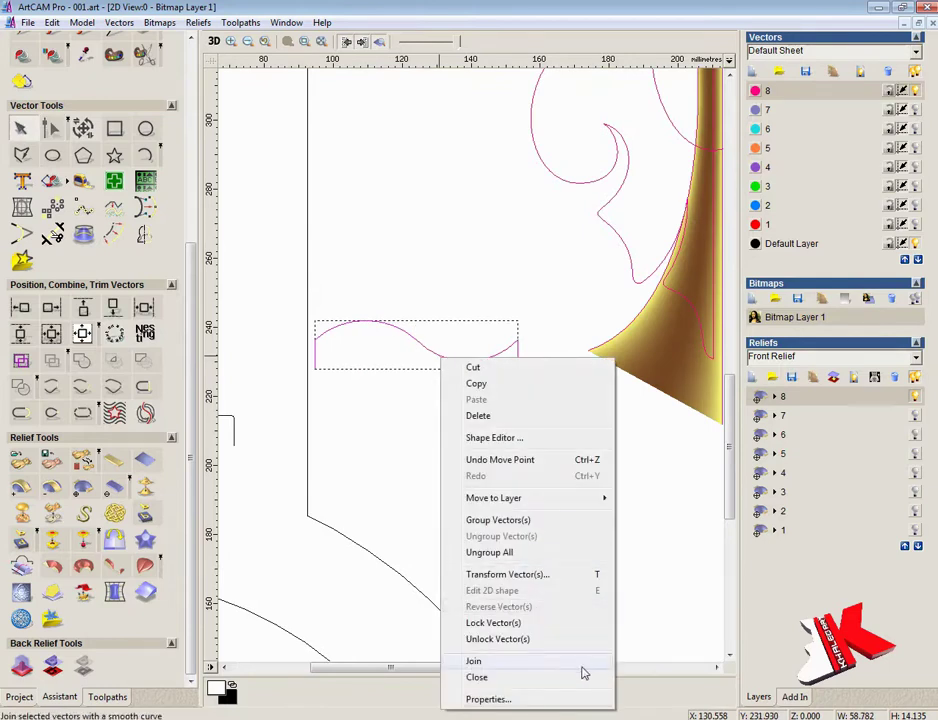
pyautogui.click(580, 662)
pyautogui.moveTo(500, 368); pyautogui.dragTo(540, 354)
pyautogui.click(492, 395)
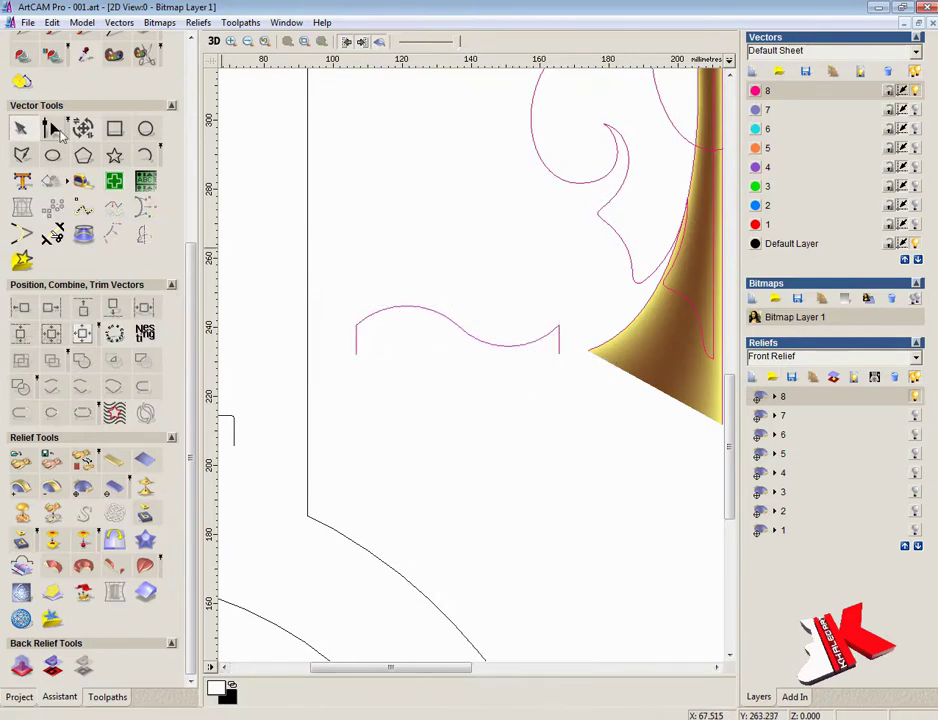
# - Lower the left shoulder node of the S-shaped profile and raise the crest of its convex arc
pyautogui.click(56, 129)
pyautogui.click(383, 311)
pyautogui.press('Down')
pyautogui.press('Down')
pyautogui.press('Down')
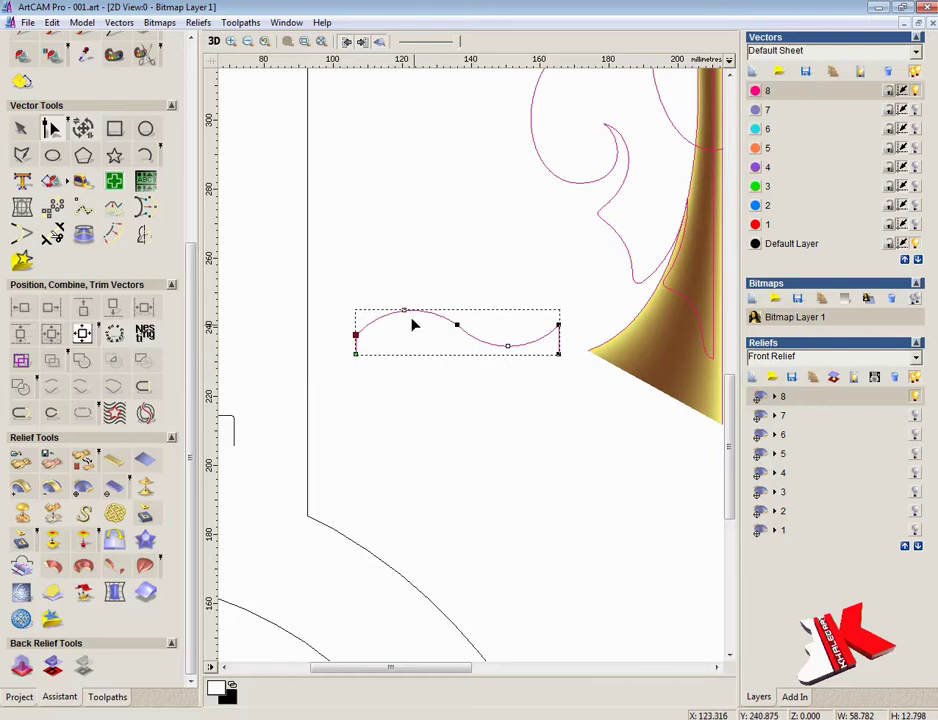
pyautogui.moveTo(406, 310); pyautogui.dragTo(404, 306)
# - Convert both arcs of the S-shaped profile to bezier spans and smooth the node where they meet
pyautogui.rightClick(482, 343)
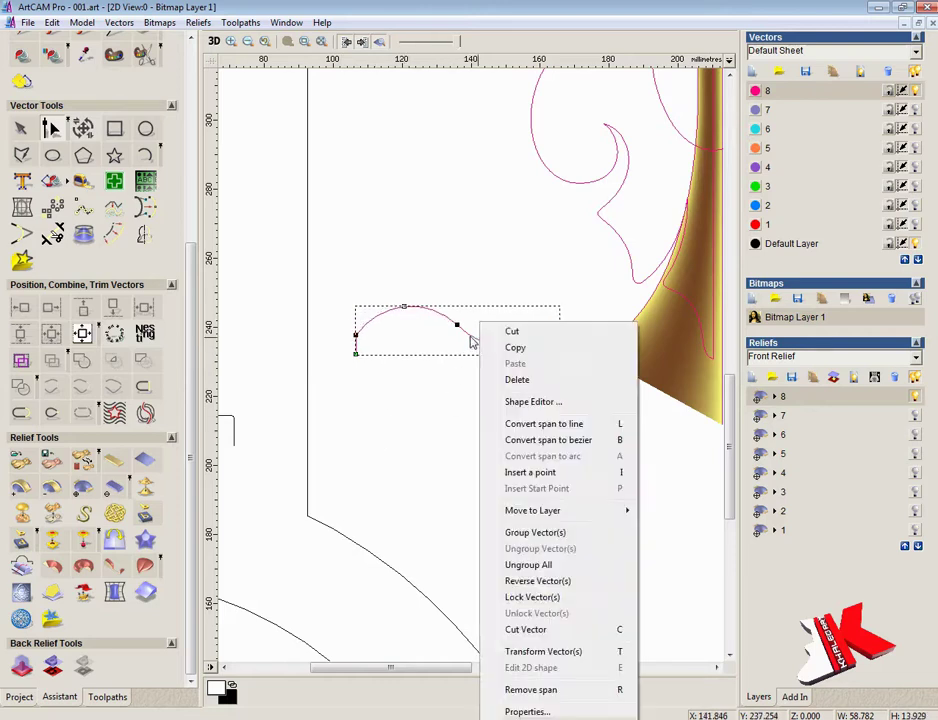
pyautogui.click(528, 438)
pyautogui.rightClick(438, 325)
pyautogui.click(516, 434)
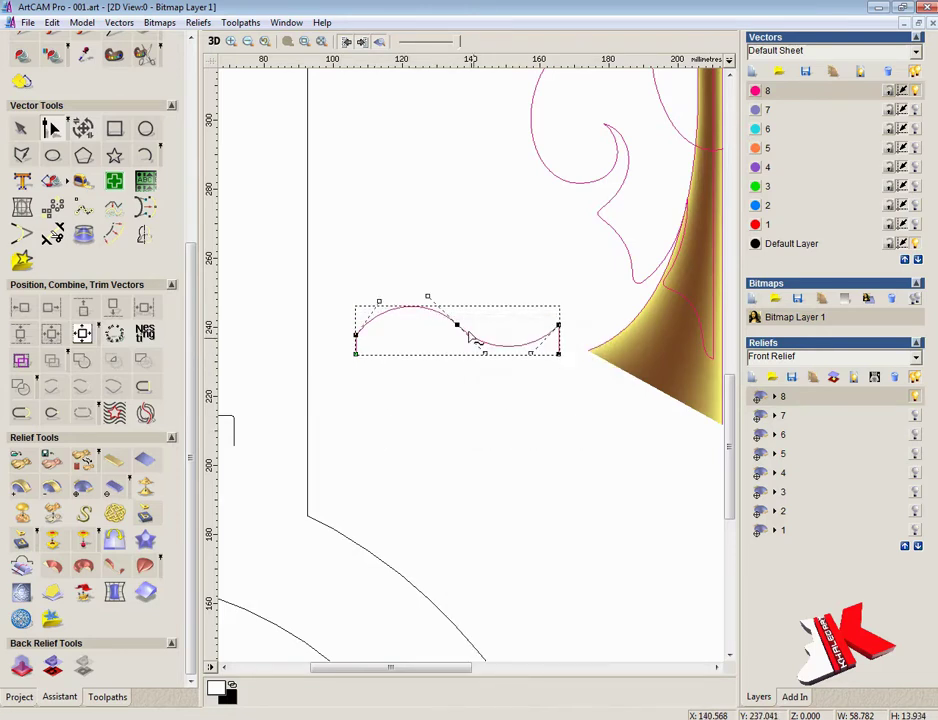
pyautogui.rightClick(457, 326)
pyautogui.click(519, 423)
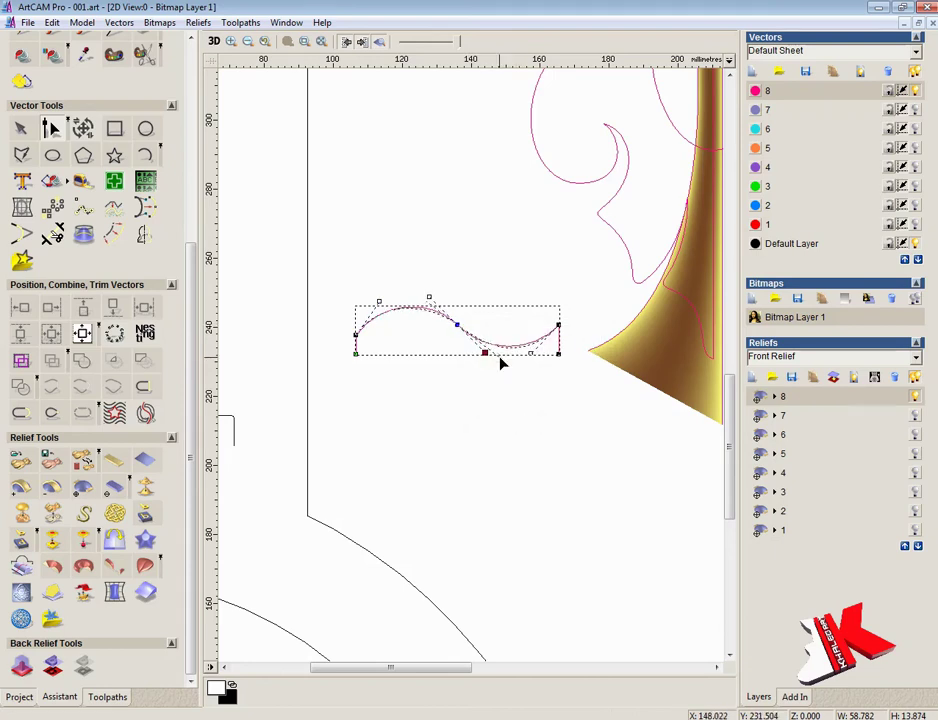
pyautogui.moveTo(499, 357); pyautogui.dragTo(499, 359)
pyautogui.click(492, 396)
# - Create a new relief layer named 9 above layer 8
pyautogui.scroll(-1, 499, 399)
pyautogui.moveTo(732, 497); pyautogui.dragTo(731, 432)
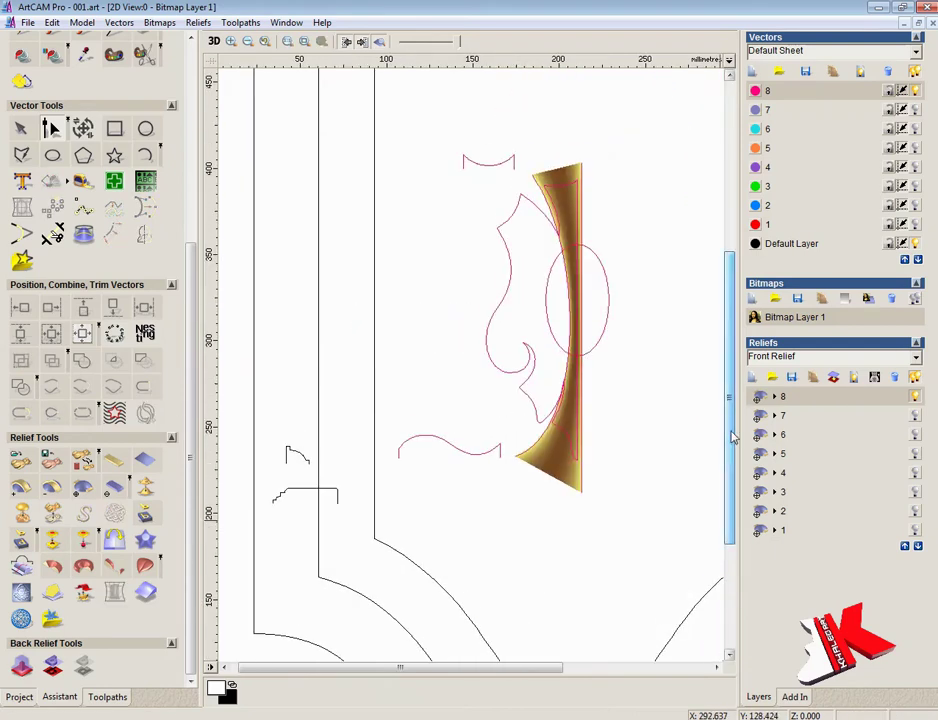
pyautogui.click(752, 378)
pyautogui.doubleClick(782, 395)
pyautogui.write('9')
pyautogui.press('Return')
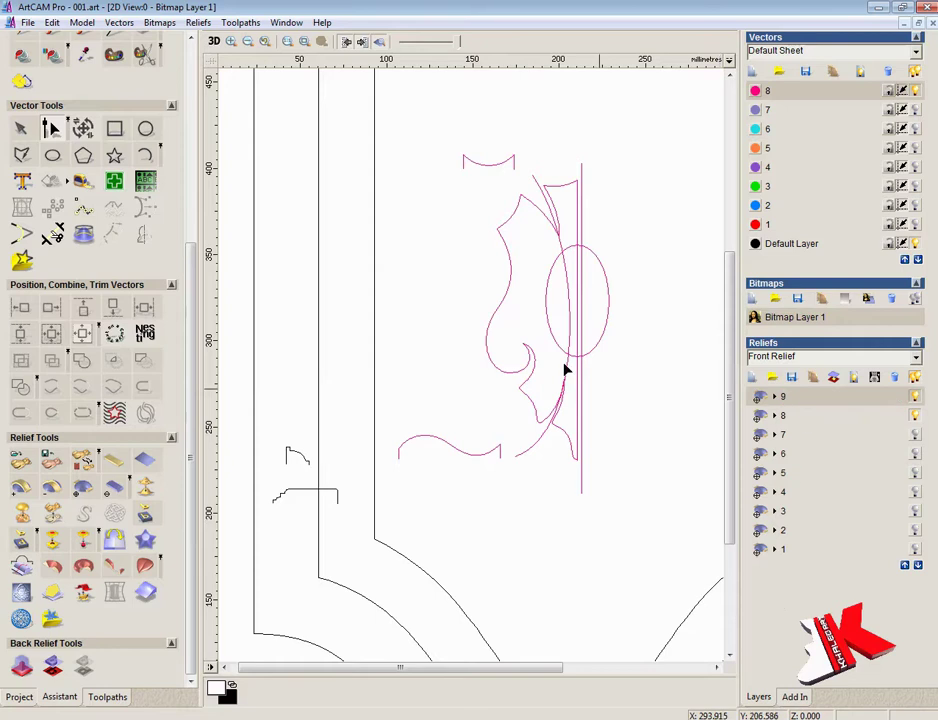
# - Place a copy of the curved inner rail to the left of the shield outline
pyautogui.click(19, 131)
pyautogui.moveTo(540, 188); pyautogui.dragTo(424, 96)
pyautogui.scroll(1, 424, 96)
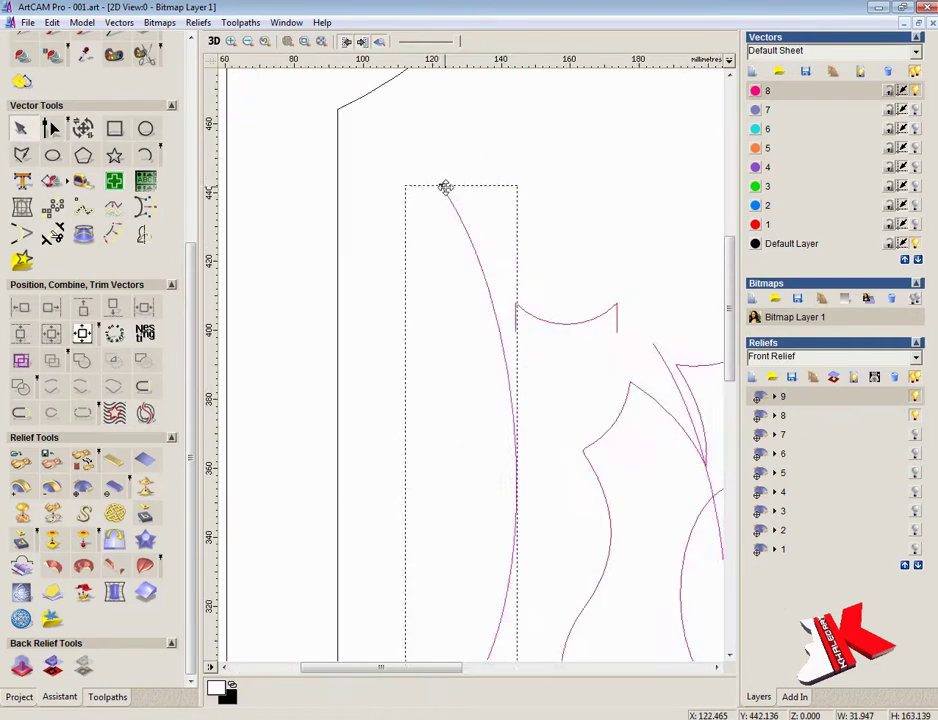
pyautogui.scroll(-1, 570, 354)
pyautogui.moveTo(444, 383); pyautogui.dragTo(461, 466)
# - Reshape the copied rail by moving its end nodes and bezier handles so it encloses the shield's left side, about 133 mm high
pyautogui.click(52, 129)
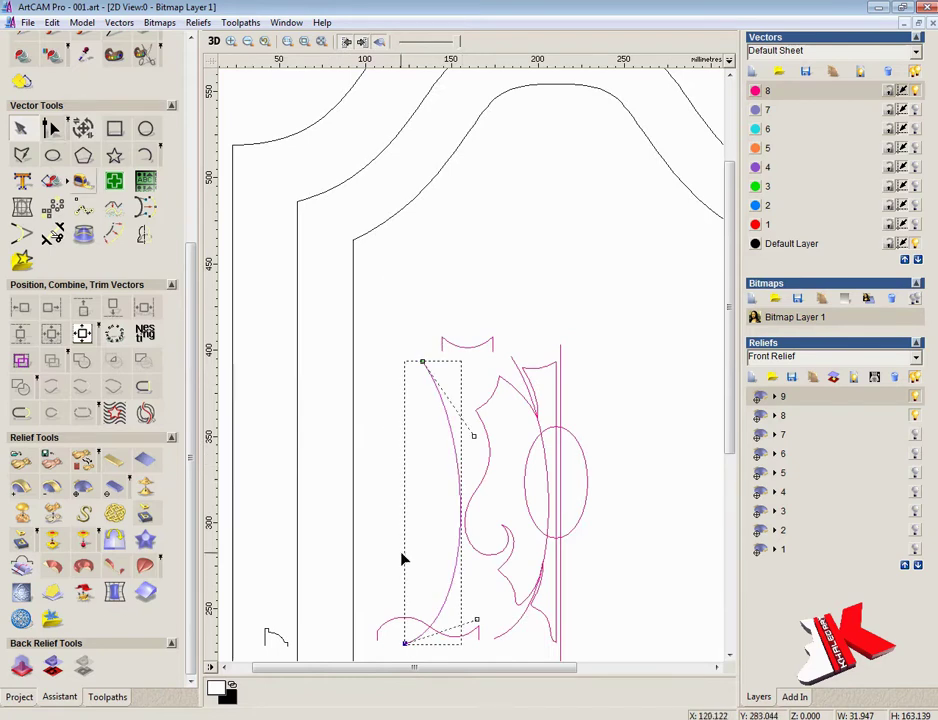
pyautogui.moveTo(477, 619); pyautogui.dragTo(456, 553)
pyautogui.moveTo(474, 436); pyautogui.dragTo(442, 437)
pyautogui.moveTo(422, 362); pyautogui.dragTo(459, 361)
pyautogui.moveTo(422, 620); pyautogui.dragTo(426, 601)
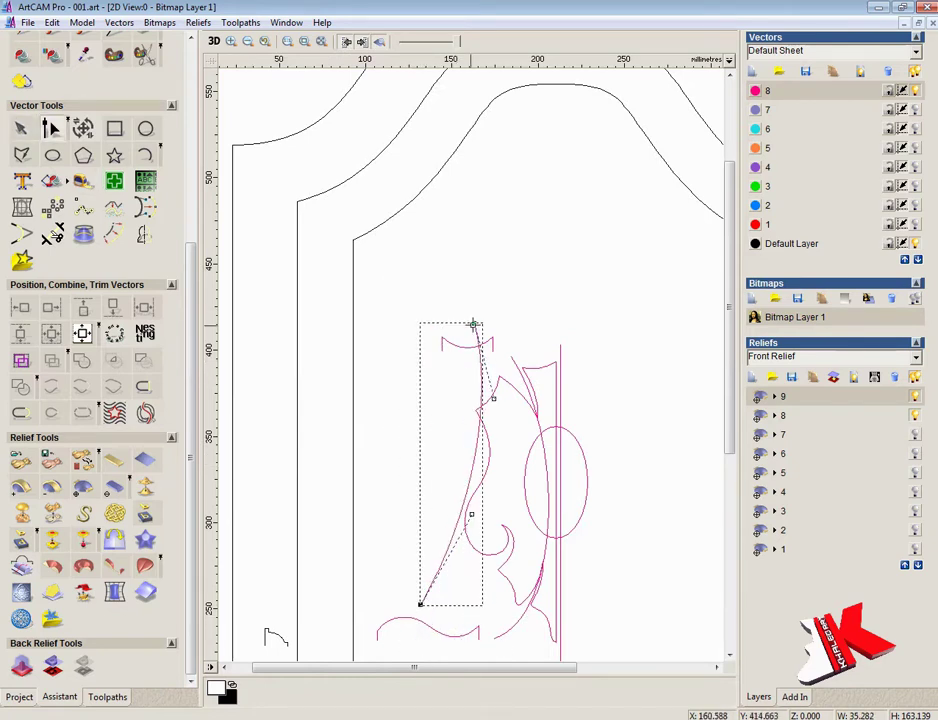
pyautogui.moveTo(474, 323); pyautogui.dragTo(457, 374)
pyautogui.moveTo(472, 514); pyautogui.dragTo(476, 556)
pyautogui.moveTo(420, 605); pyautogui.dragTo(401, 603)
pyautogui.moveTo(457, 554); pyautogui.dragTo(479, 542)
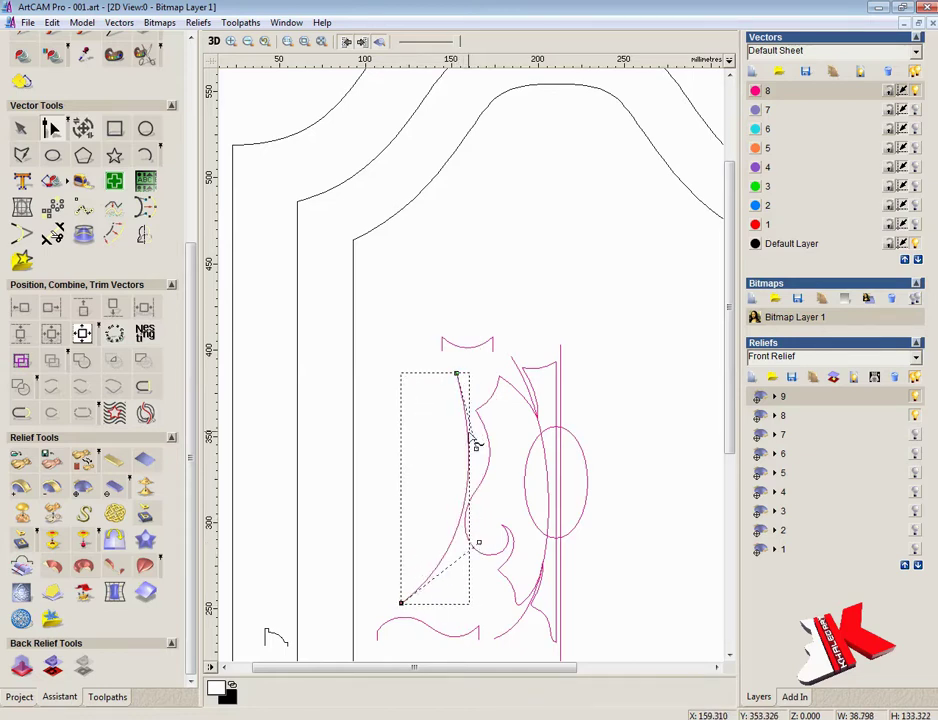
pyautogui.click(339, 498)
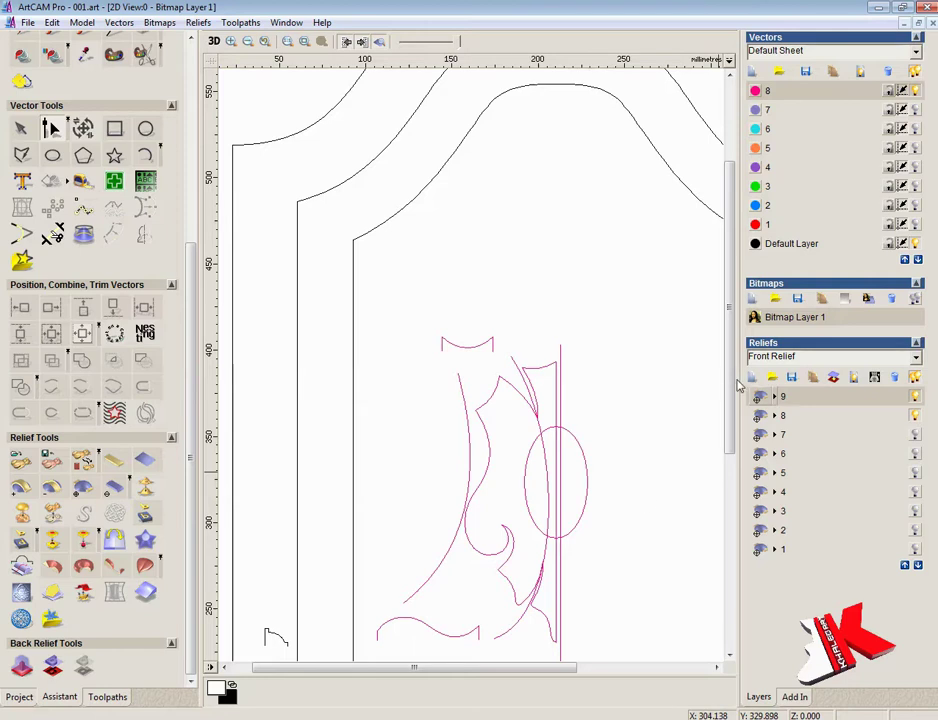
# - Hide the Default Layer vectors and display only vector layer 8
pyautogui.moveTo(731, 385); pyautogui.dragTo(731, 444)
pyautogui.click(231, 41)
pyautogui.moveTo(379, 193); pyautogui.dragTo(560, 611)
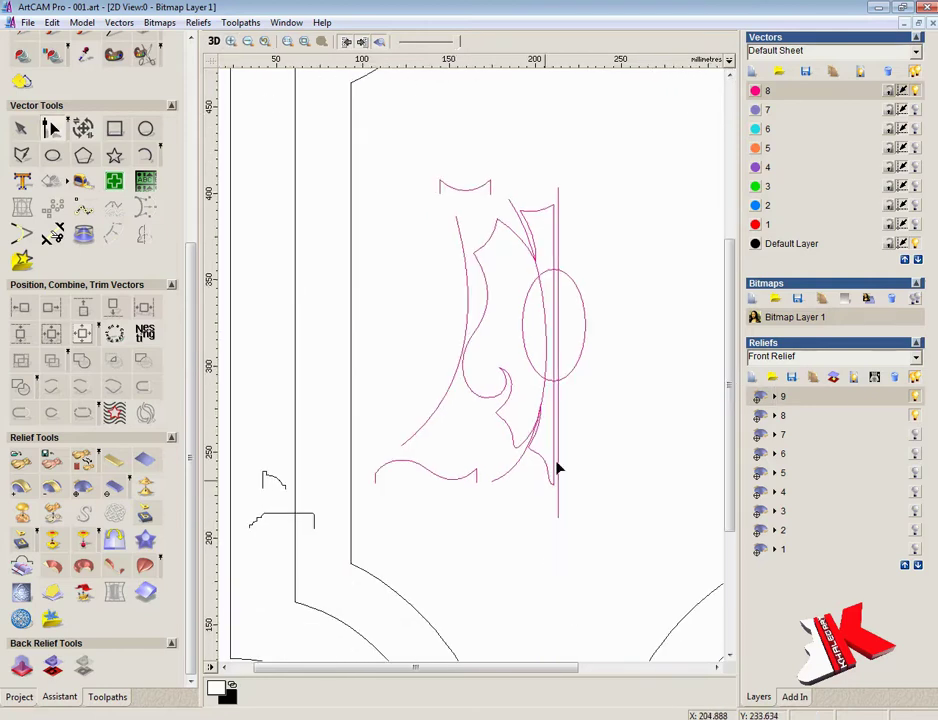
pyautogui.click(914, 243)
pyautogui.click(914, 224)
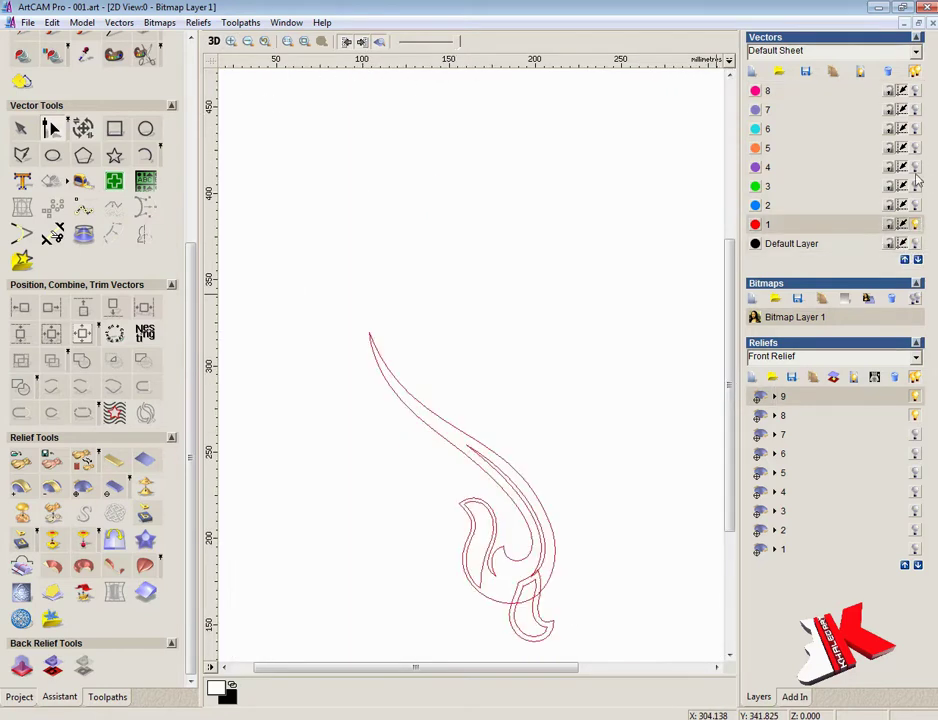
pyautogui.click(914, 90)
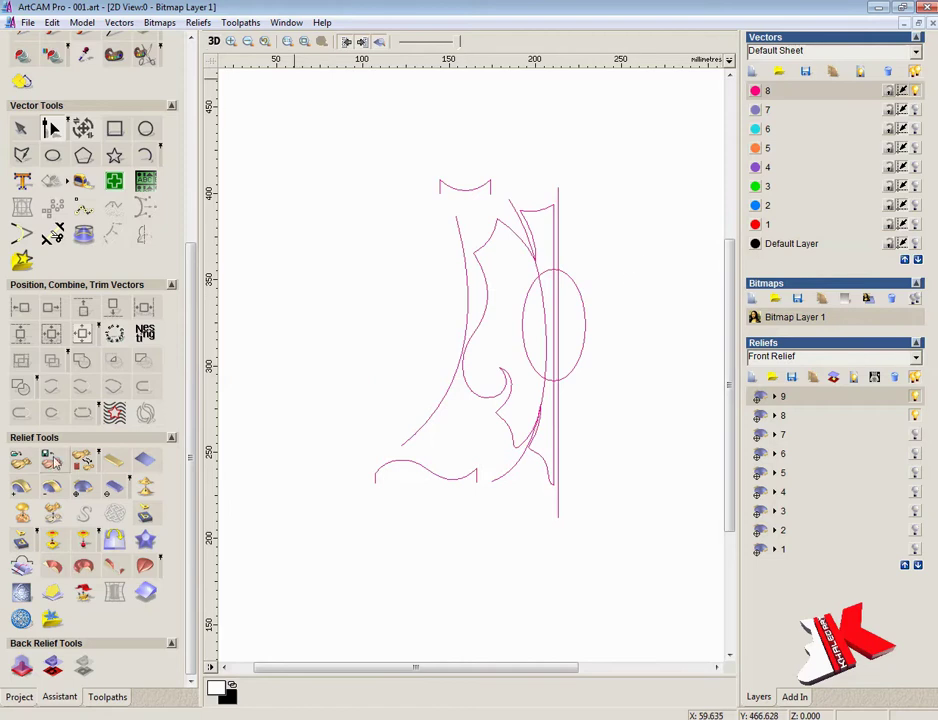
# - Start a Two Rail Sweep with the reshaped left curve as top drive rail and the shield's inner curve as bottom drive rail
pyautogui.press('n')
pyautogui.click(146, 568)
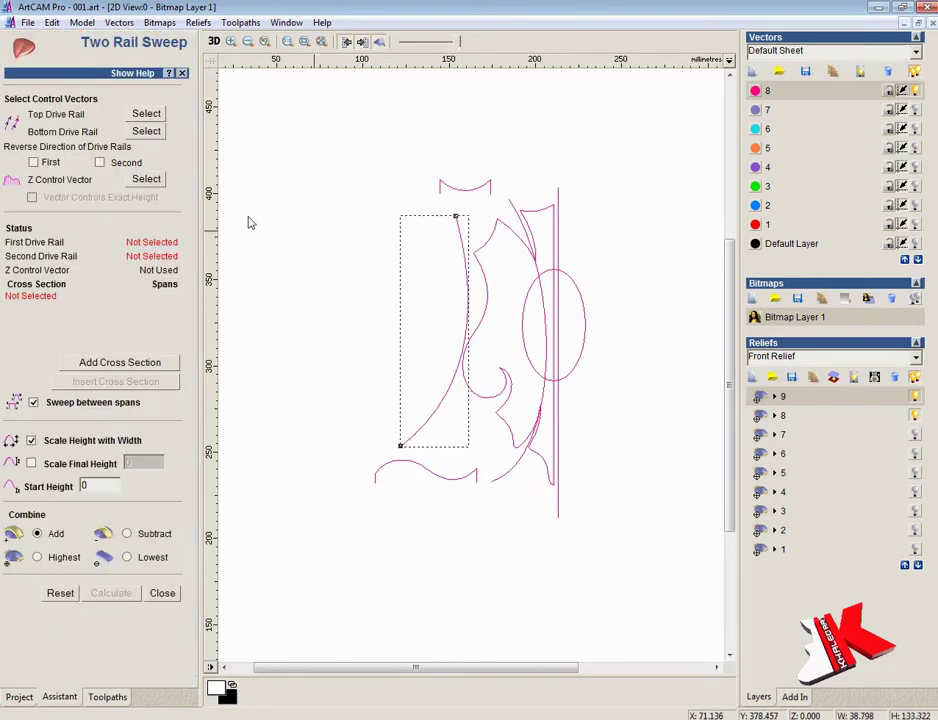
pyautogui.click(517, 205)
pyautogui.click(146, 131)
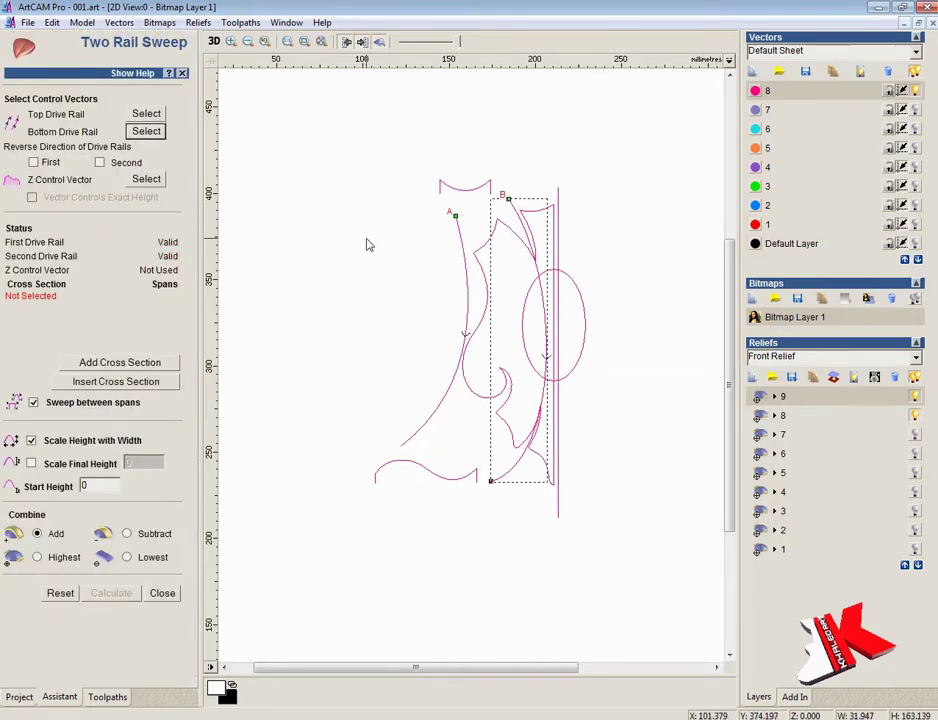
# - Add the upper concave profile as the first cross section and the S-shaped profile as the second
pyautogui.click(465, 184)
pyautogui.click(120, 362)
pyautogui.click(421, 480)
pyautogui.click(120, 362)
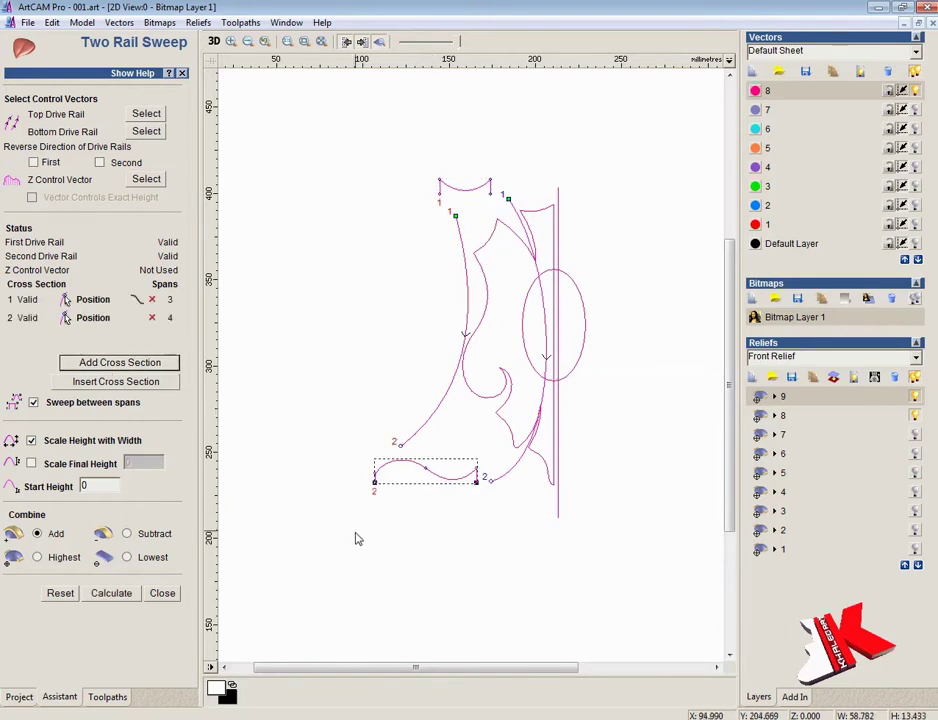
# - Try calculating the sweep with Scale Height with Width off and Scale Final Height set to 8, and inspect its lower end in 3D
pyautogui.click(31, 441)
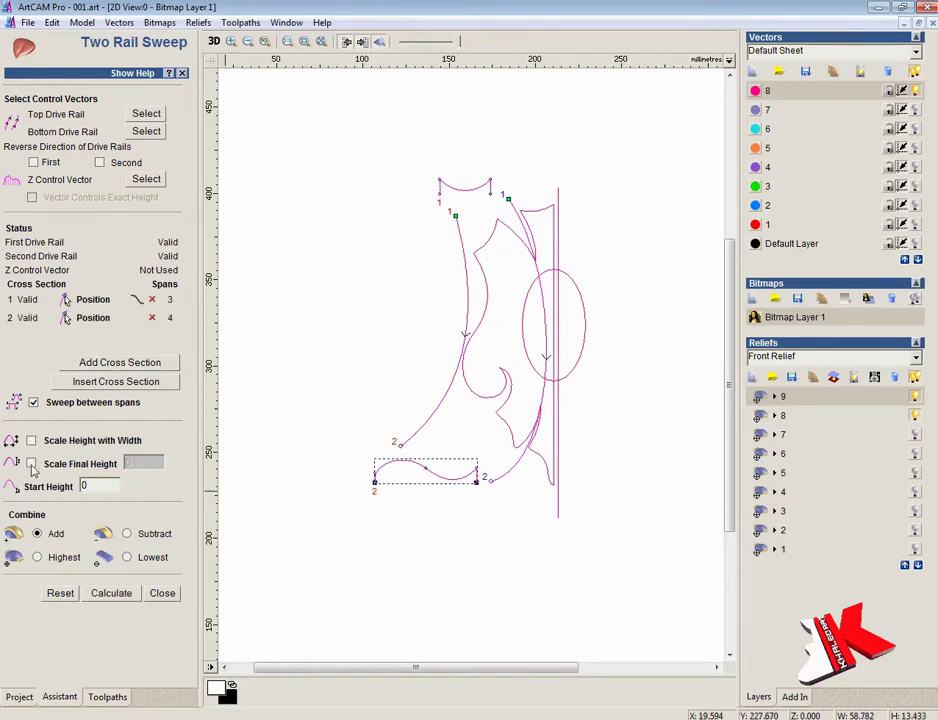
pyautogui.click(112, 594)
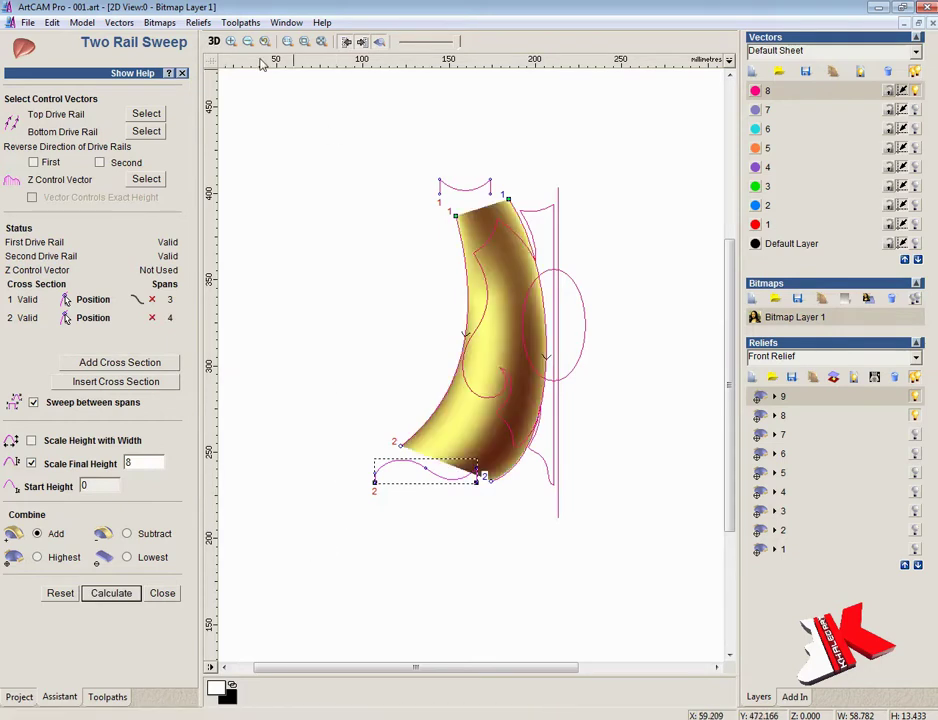
pyautogui.click(213, 41)
pyautogui.moveTo(410, 457); pyautogui.dragTo(598, 460)
pyautogui.press('F2')
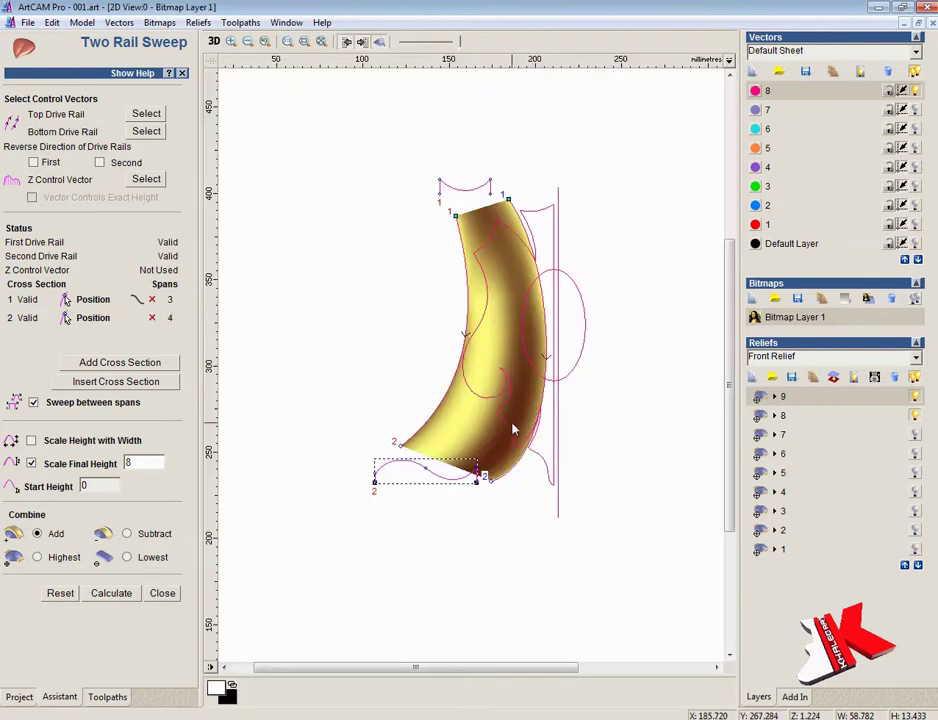
pyautogui.scroll(2, 490, 487)
pyautogui.scroll(-1, 513, 410)
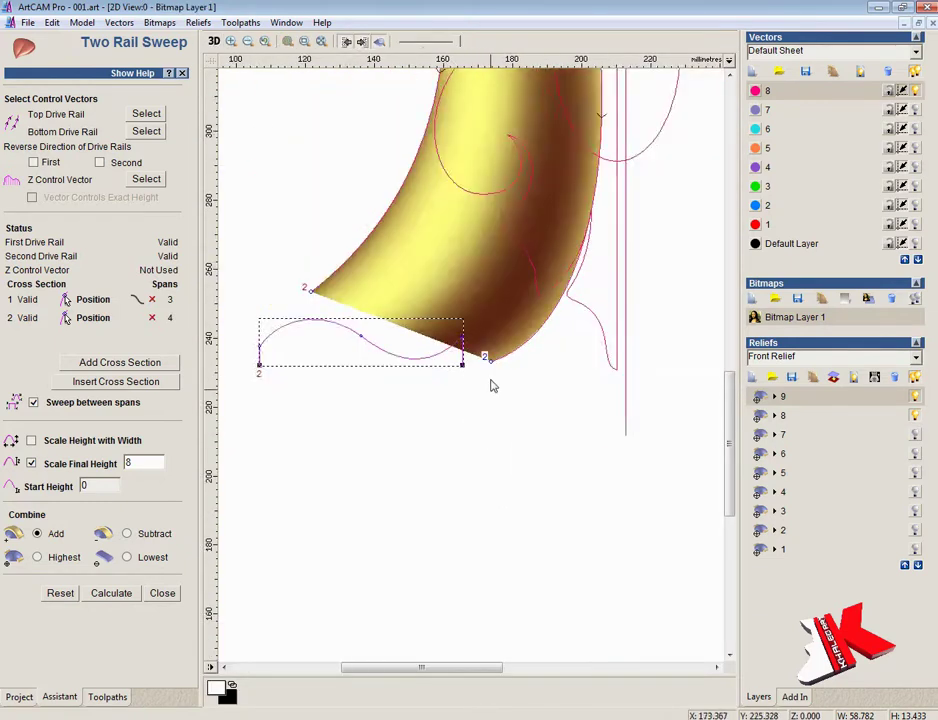
pyautogui.scroll(-2, 348, 124)
pyautogui.press('F3')
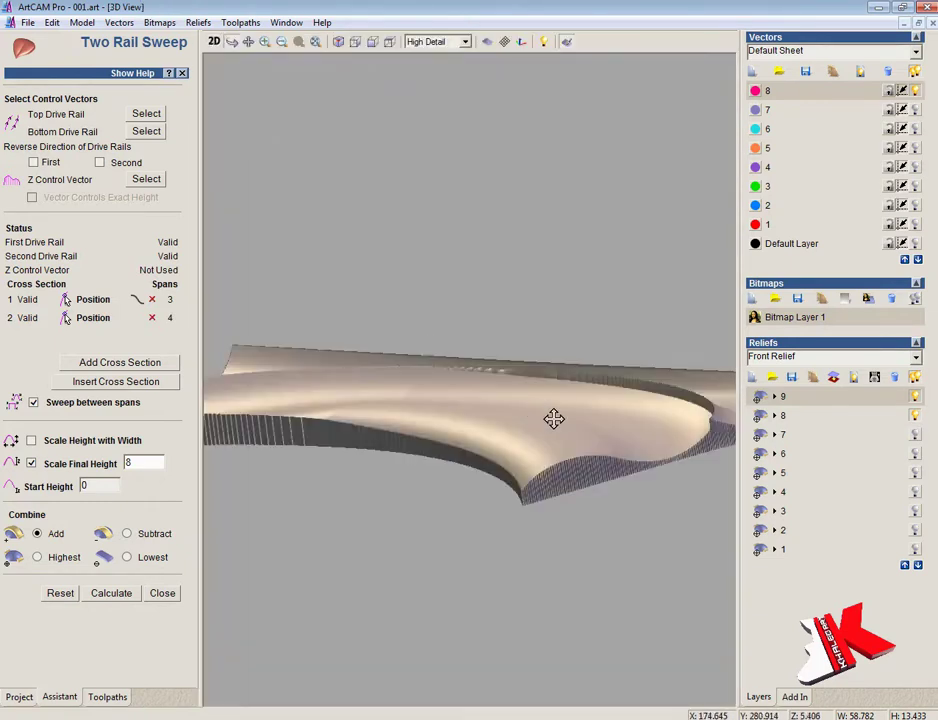
pyautogui.moveTo(596, 466); pyautogui.dragTo(494, 497)
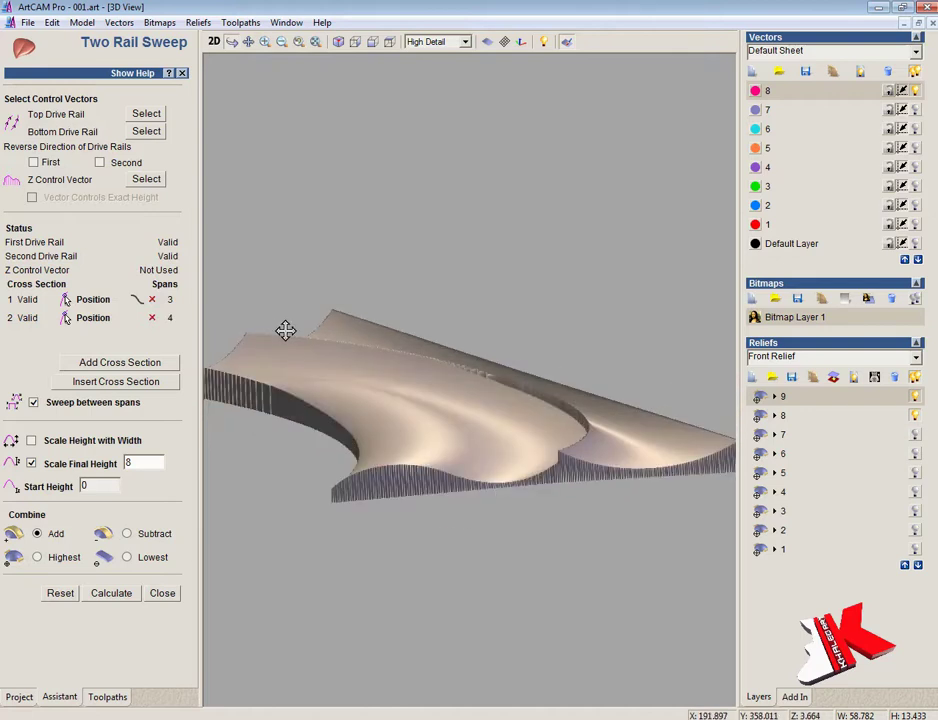
# - Undo the calculated shield sweep, return to the 2D view and close the sweep tool
pyautogui.click(52, 22)
pyautogui.click(70, 40)
pyautogui.click(214, 42)
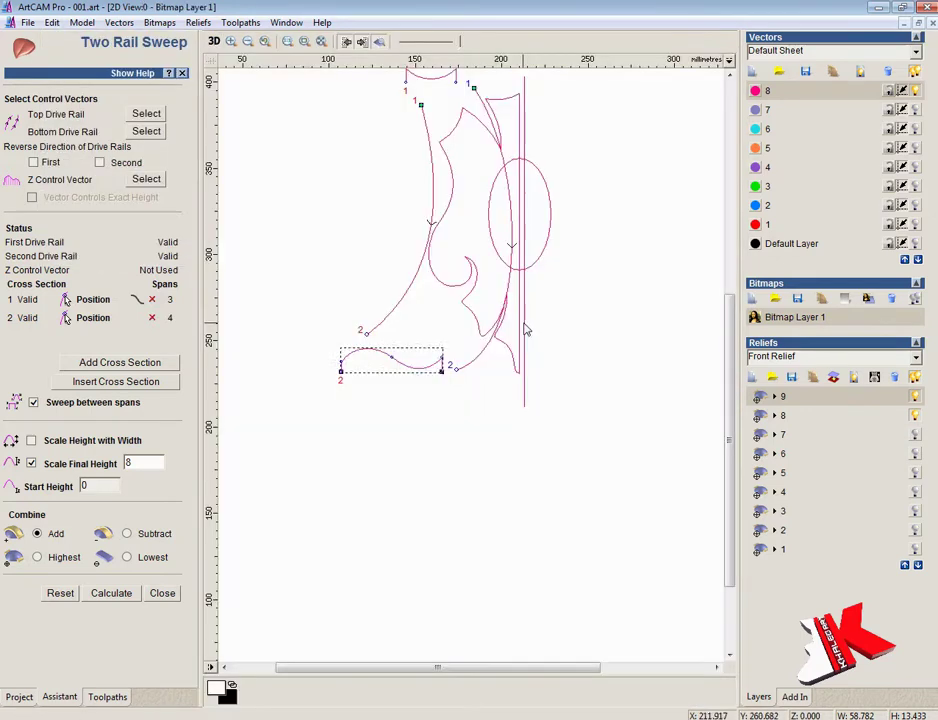
pyautogui.scroll(-3, 498, 402)
pyautogui.click(160, 595)
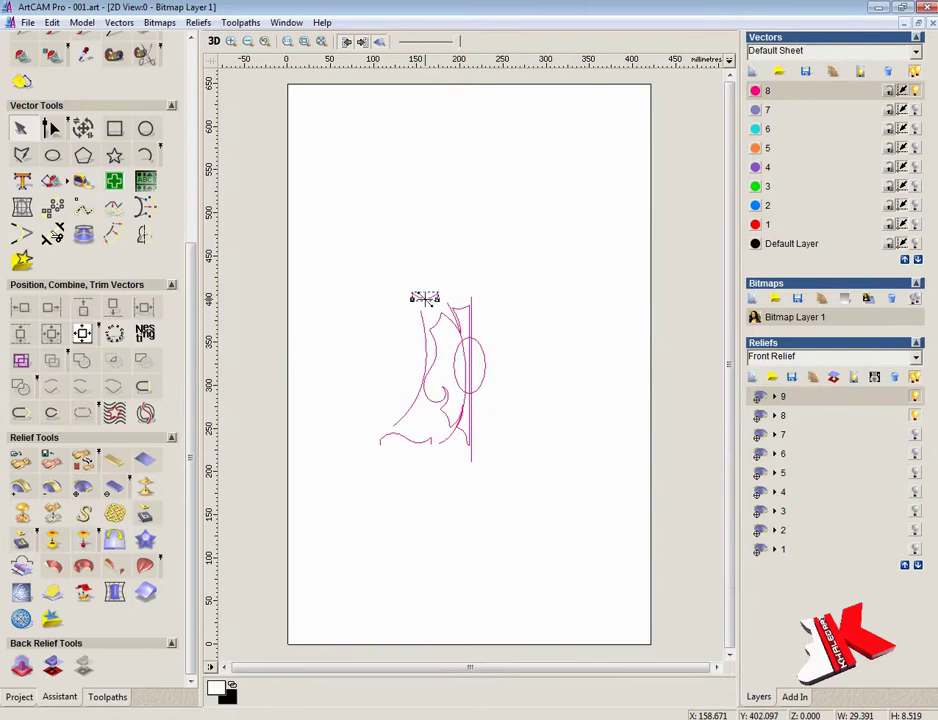
# - Place the upper concave profile at the base of the shield, just right of the S-shaped profile
pyautogui.scroll(4, 432, 441)
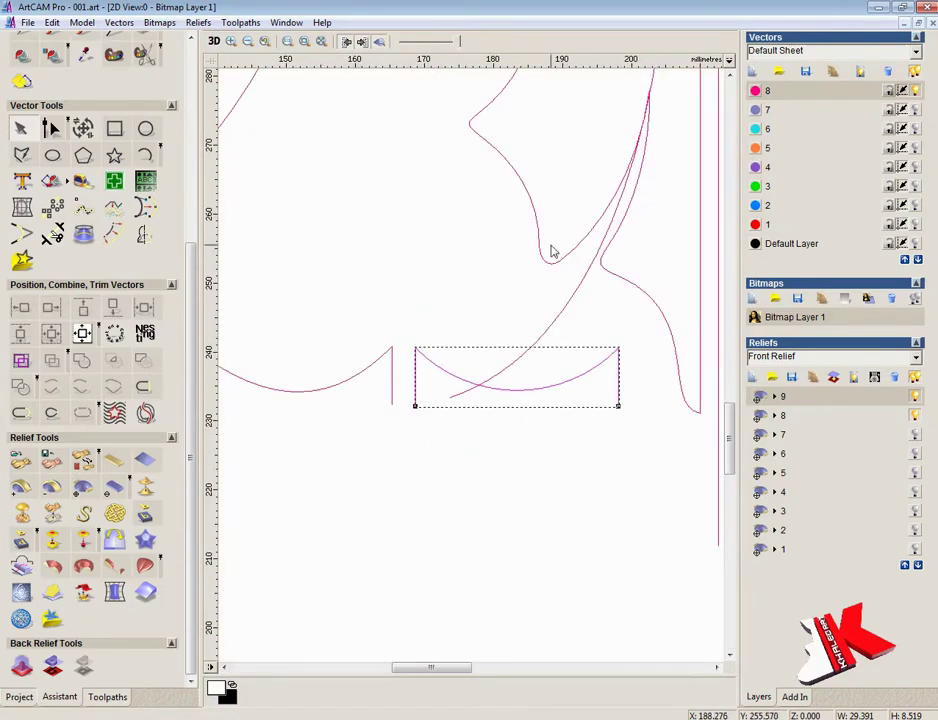
# - Start a Two Rail Sweep with the long inner curve as top drive rail and the adjacent outer curve as bottom drive rail
pyautogui.scroll(-4, 414, 353)
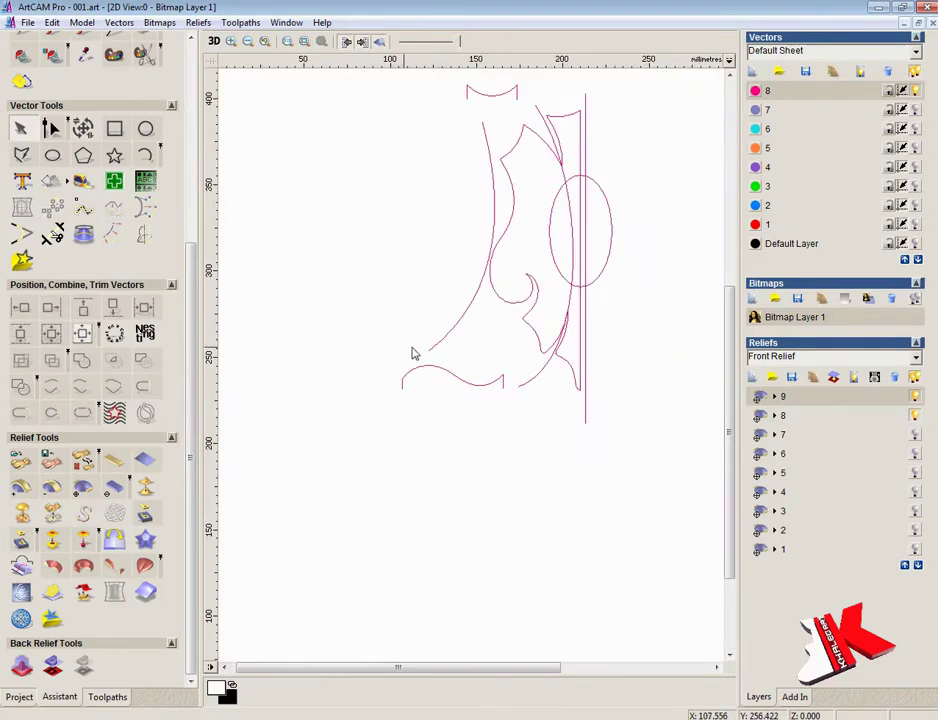
pyautogui.press('F3')
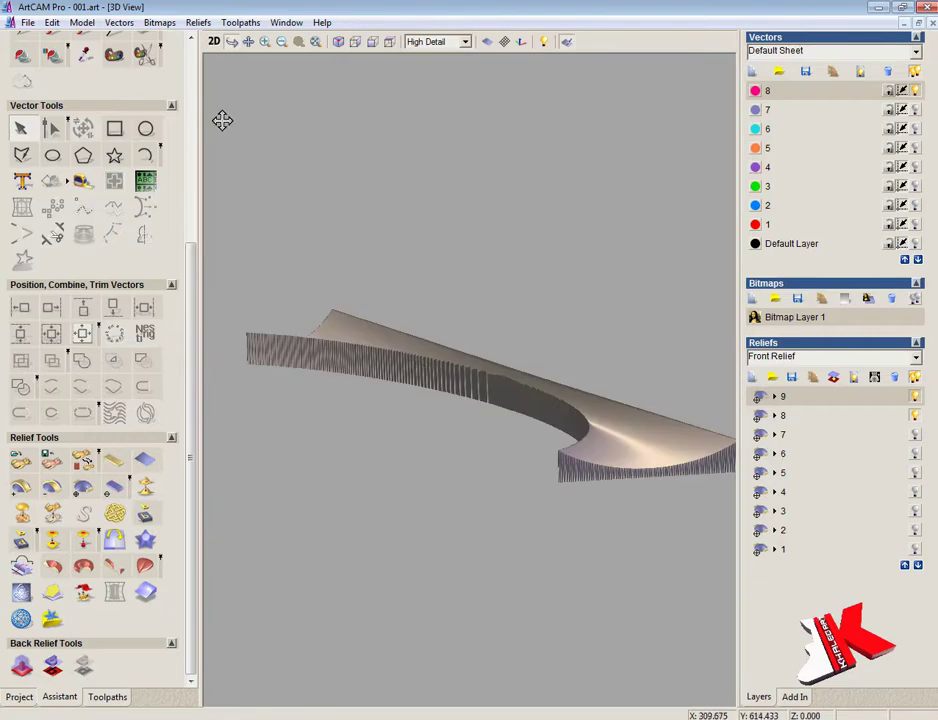
pyautogui.click(213, 41)
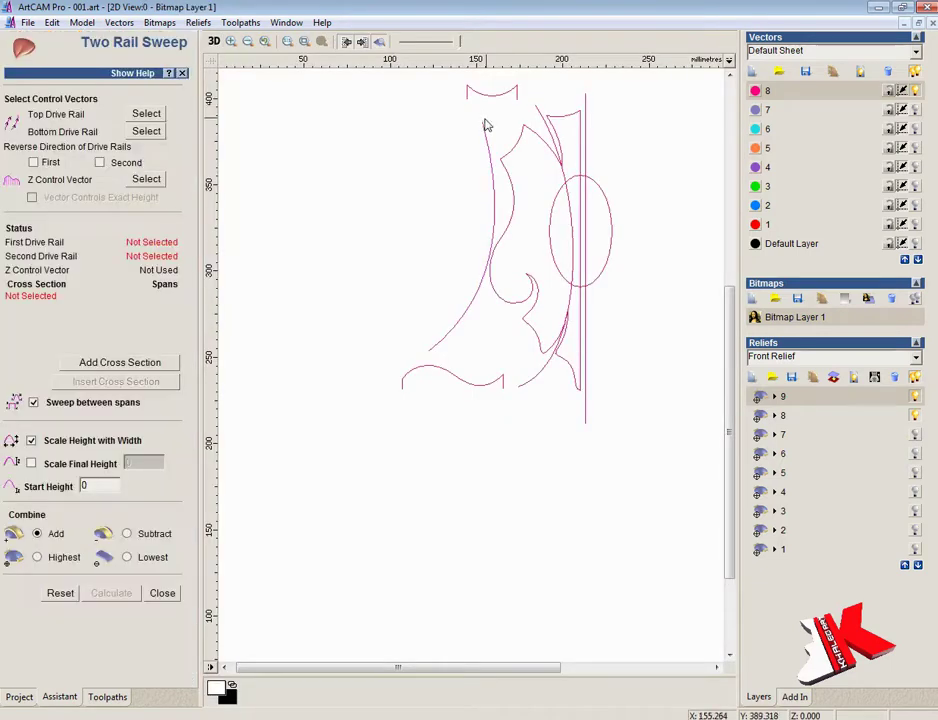
pyautogui.click(487, 125)
pyautogui.click(146, 113)
pyautogui.click(545, 120)
pyautogui.click(146, 131)
# - Add the small concave profile above the rails and the wavy profile below them as the sweep's two cross sections
pyautogui.click(495, 88)
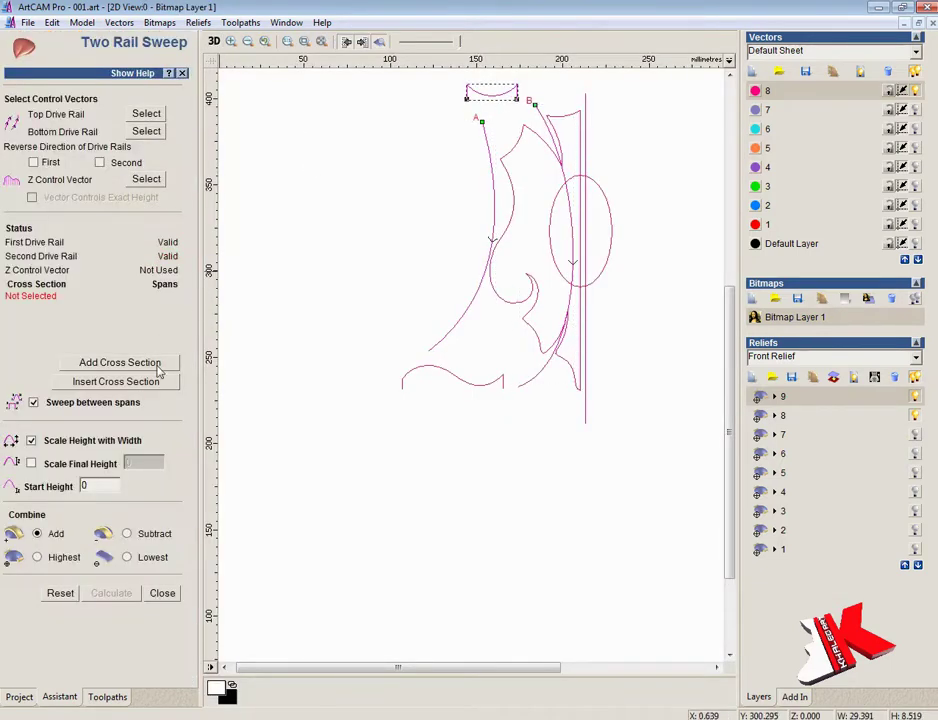
pyautogui.click(157, 367)
pyautogui.click(491, 383)
pyautogui.click(150, 364)
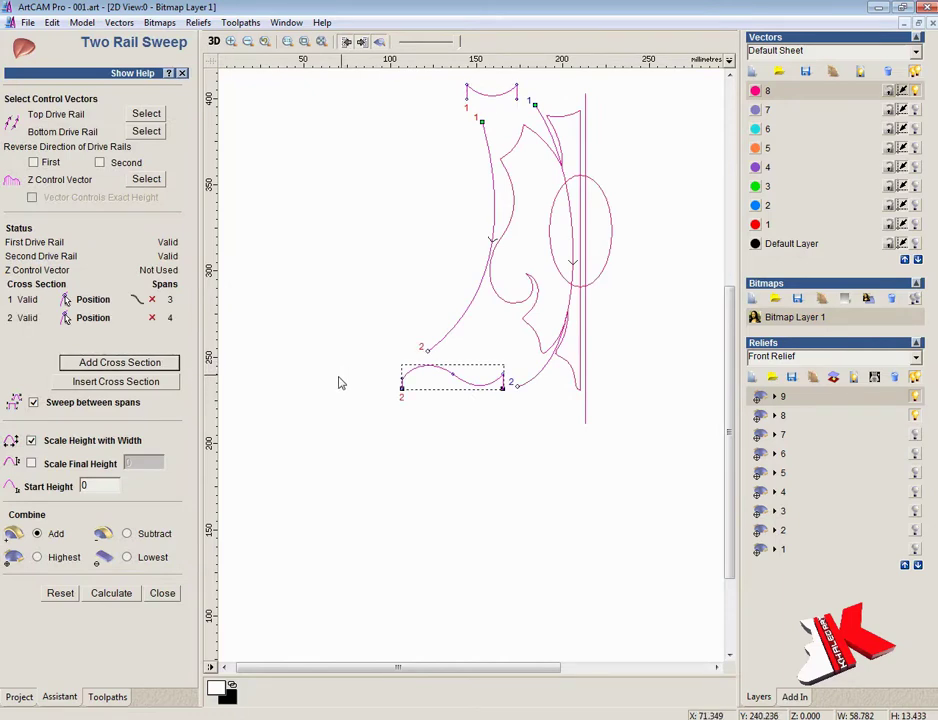
# - Calculate the sweep with span sweeping and width scaling off and the final height scaled to 8, and inspect it in 3D
pyautogui.click(30, 440)
pyautogui.click(31, 463)
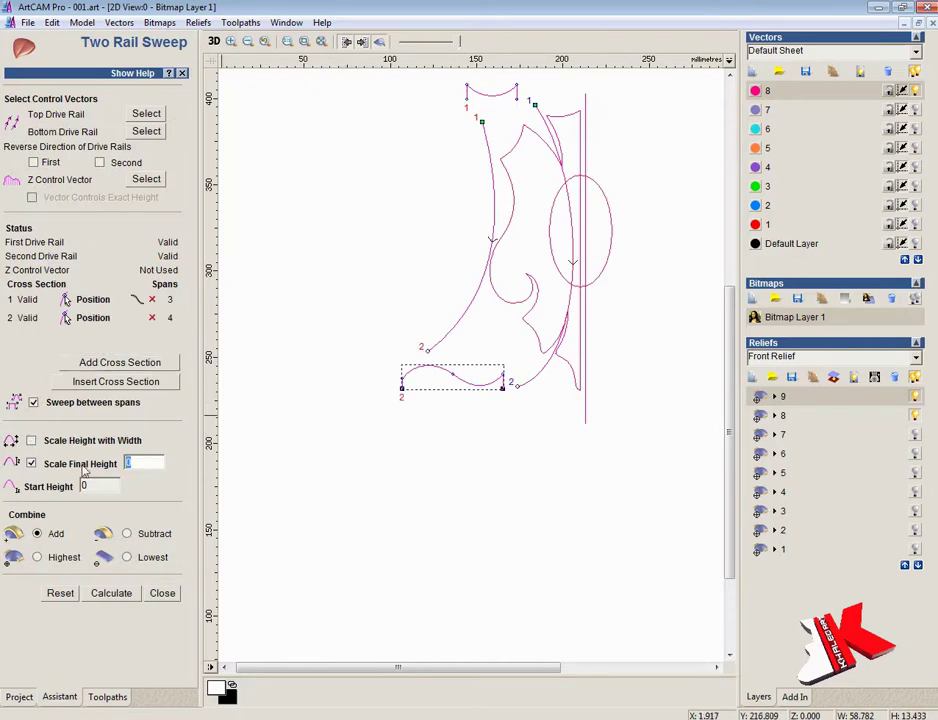
pyautogui.click(111, 593)
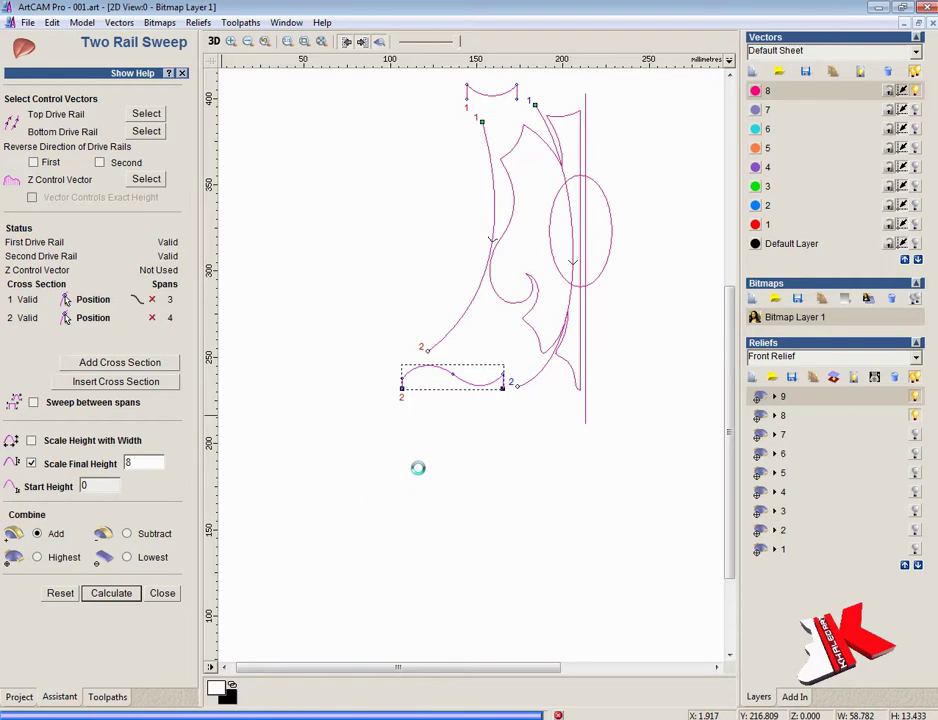
pyautogui.click(214, 42)
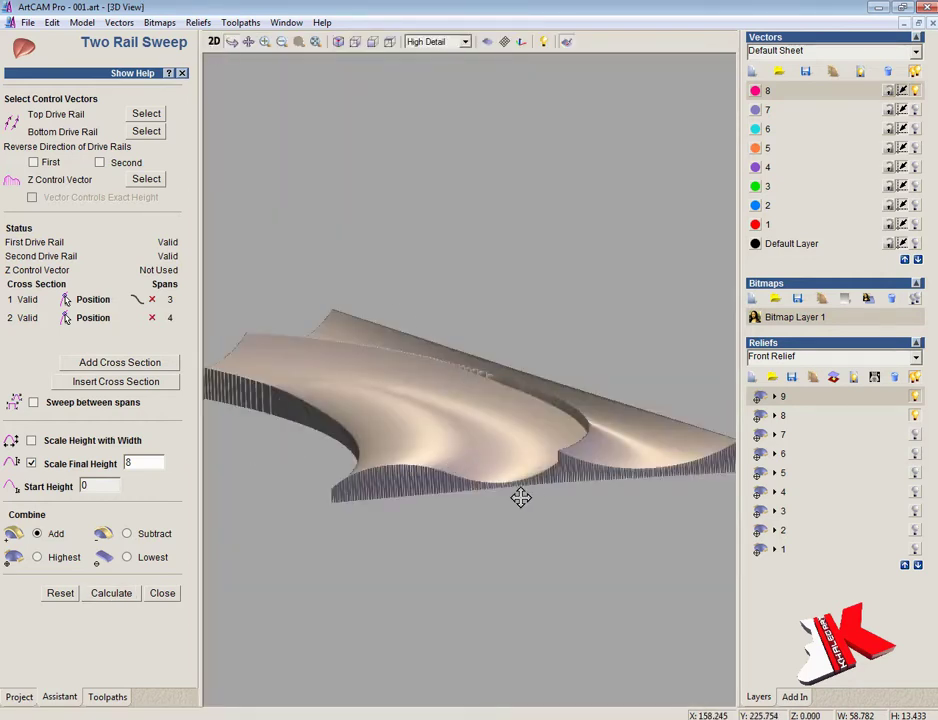
# - Move the wavy cross-section profile farther below the relief and make its concave dip shallower by editing its nodes
pyautogui.click(214, 42)
pyautogui.scroll(2, 415, 335)
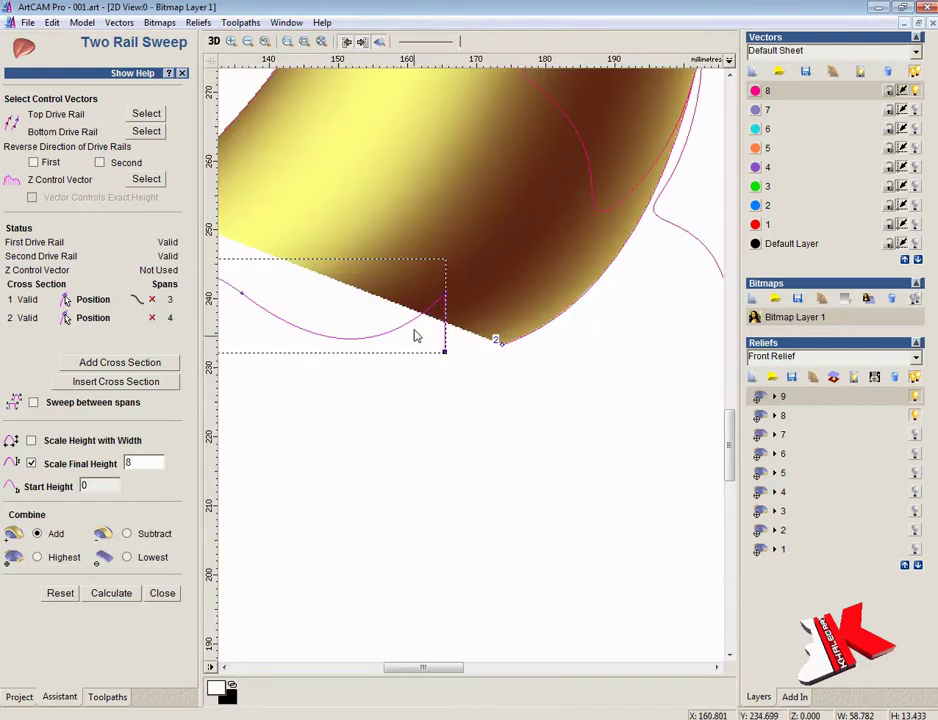
pyautogui.scroll(-1, 446, 373)
pyautogui.moveTo(446, 373); pyautogui.dragTo(451, 463)
pyautogui.click(162, 593)
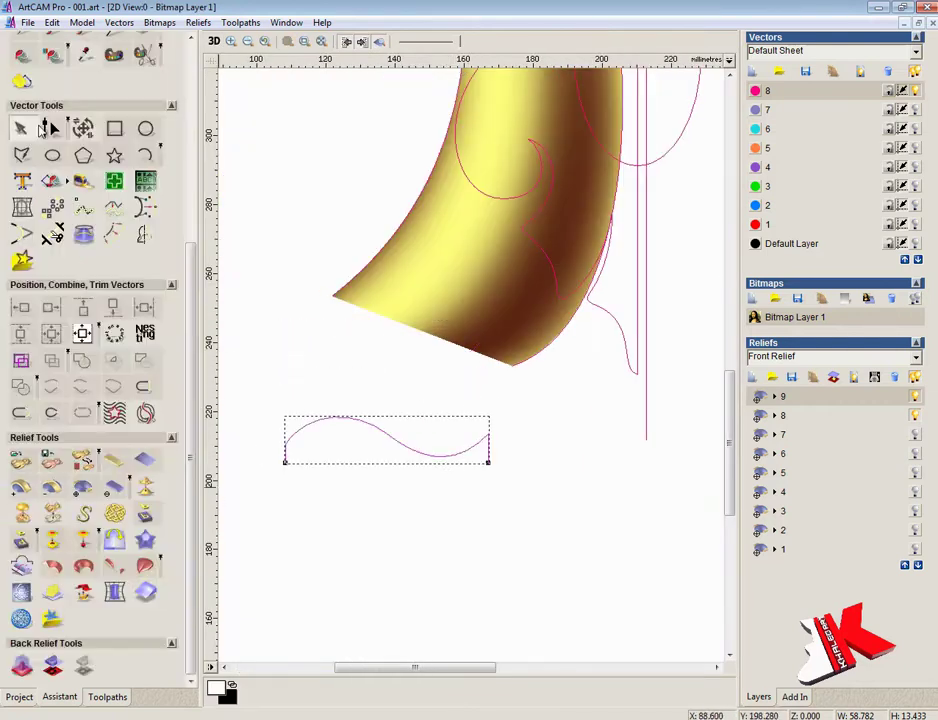
pyautogui.press('n')
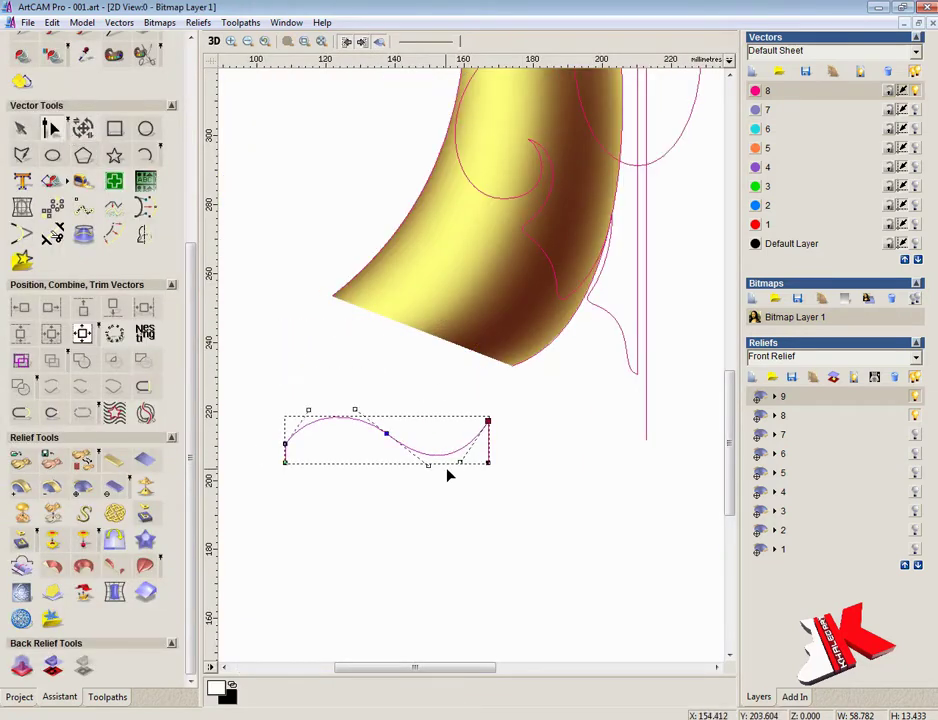
pyautogui.moveTo(427, 464); pyautogui.dragTo(424, 452)
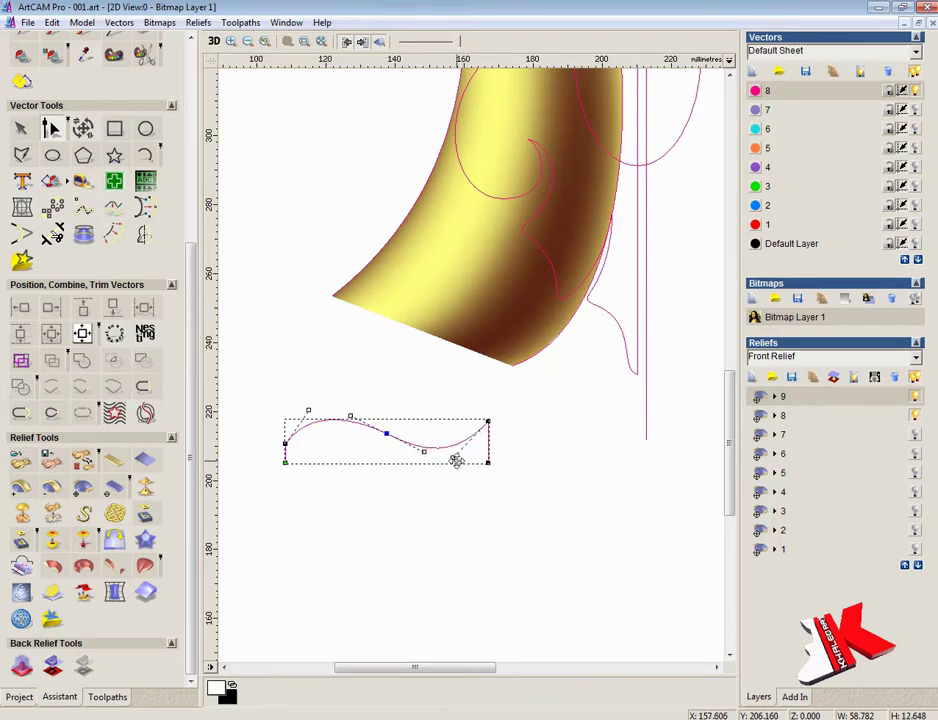
# - Reset relief layer 9 and assign the same two long curves as drive rails of a new Two Rail Sweep
pyautogui.click(143, 461)
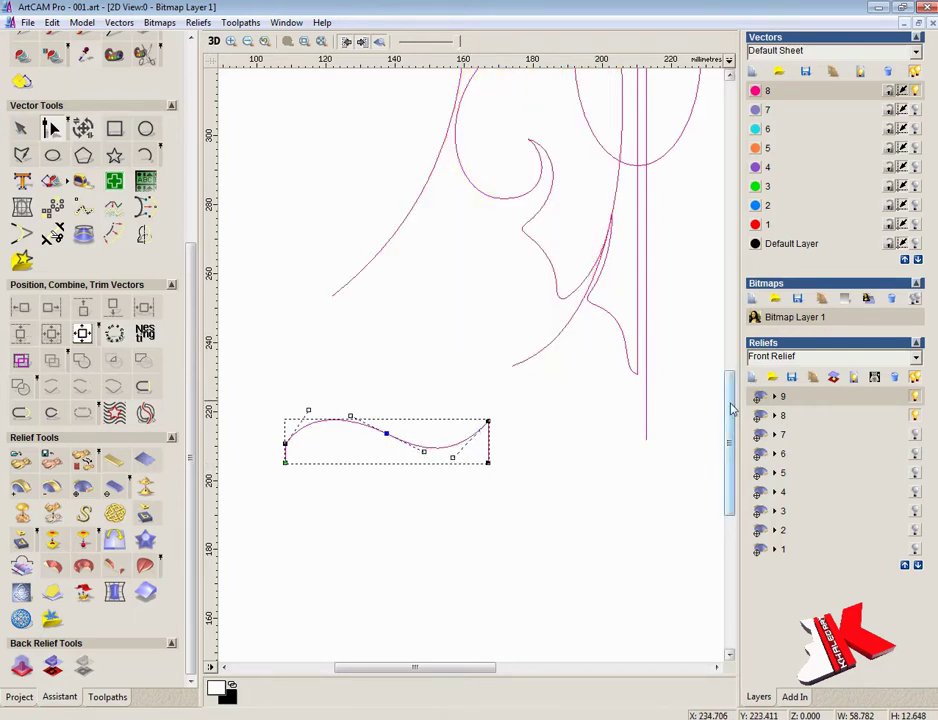
pyautogui.moveTo(731, 404); pyautogui.dragTo(756, 316)
pyautogui.scroll(-1, 295, 172)
pyautogui.scroll(-3, 352, 317)
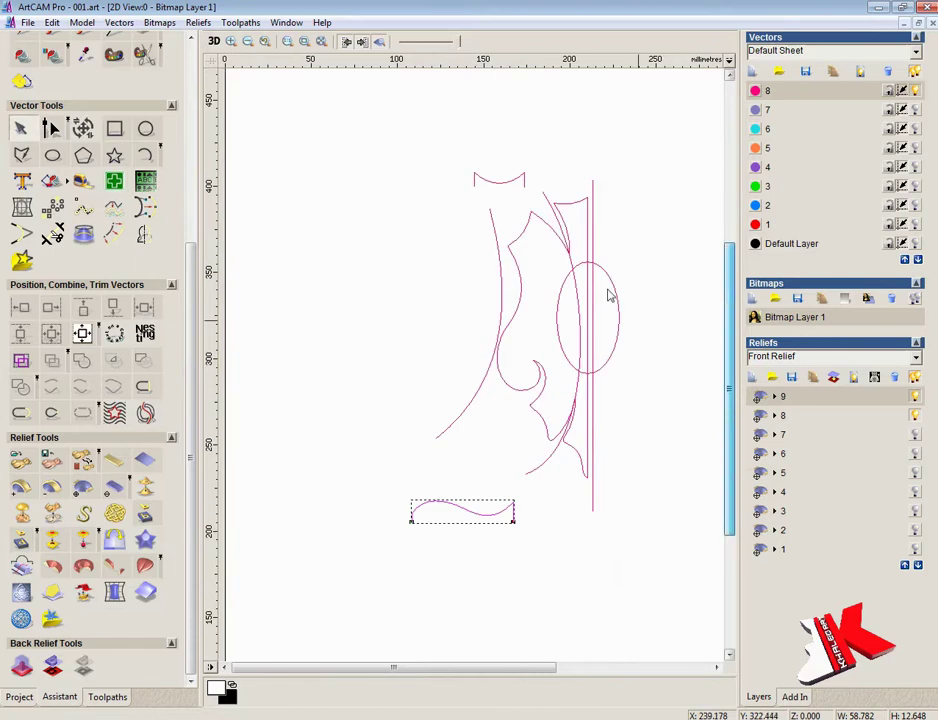
pyautogui.click(146, 566)
pyautogui.click(494, 236)
pyautogui.click(147, 114)
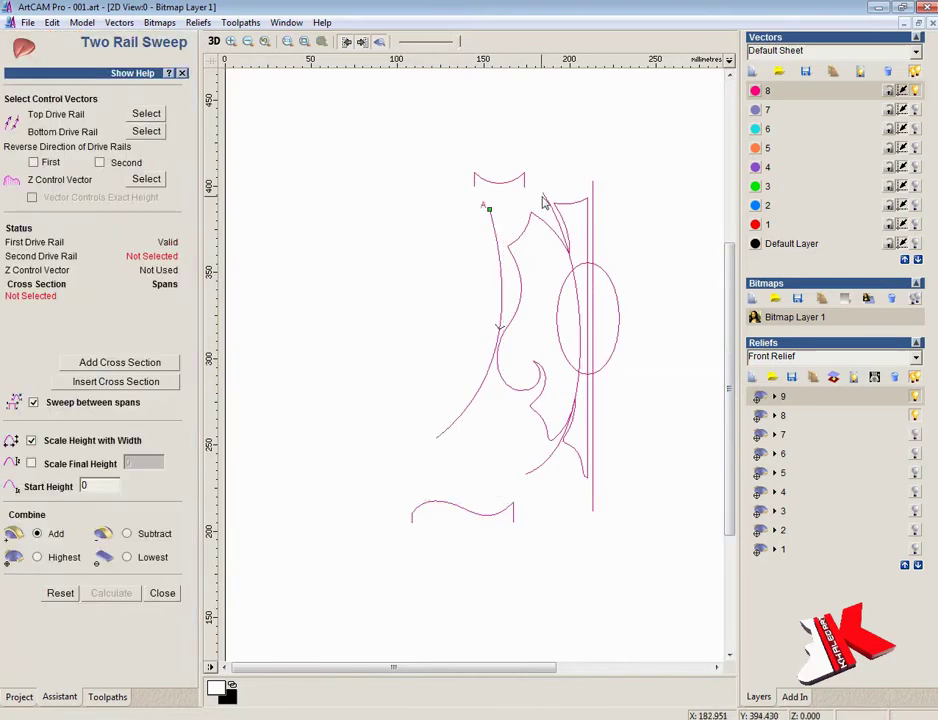
pyautogui.click(540, 199)
pyautogui.click(146, 131)
# - Add the concave upper profile and the reshaped wavy profile as the new sweep's cross sections
pyautogui.click(499, 176)
pyautogui.click(120, 362)
pyautogui.click(501, 512)
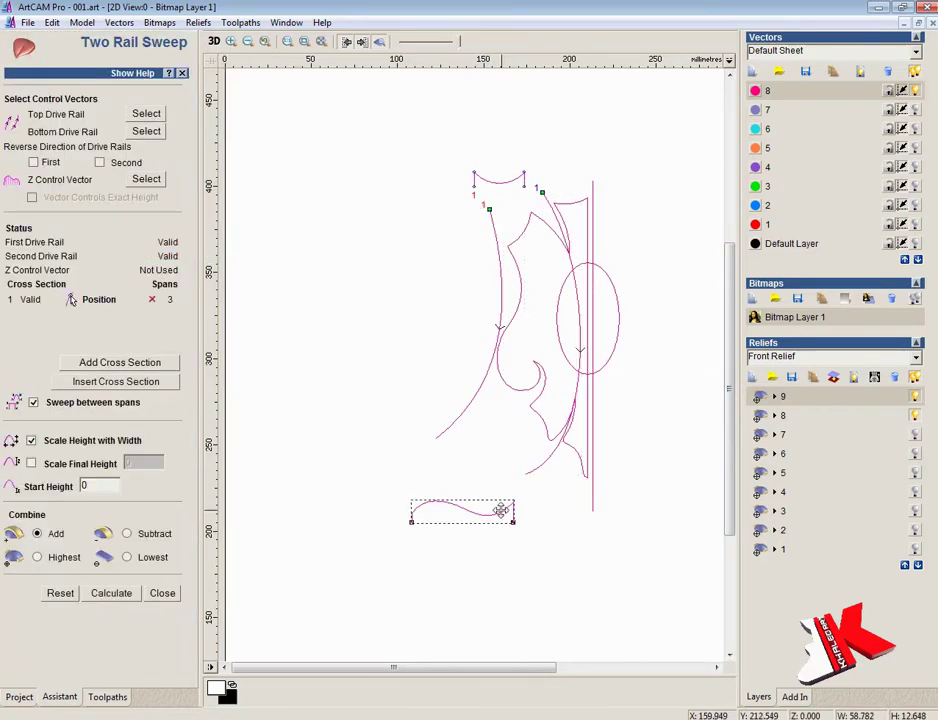
pyautogui.click(145, 360)
# - Calculate the new sweep without span sweeping or width scaling at a final height of 8, and check it in 3D
pyautogui.click(50, 466)
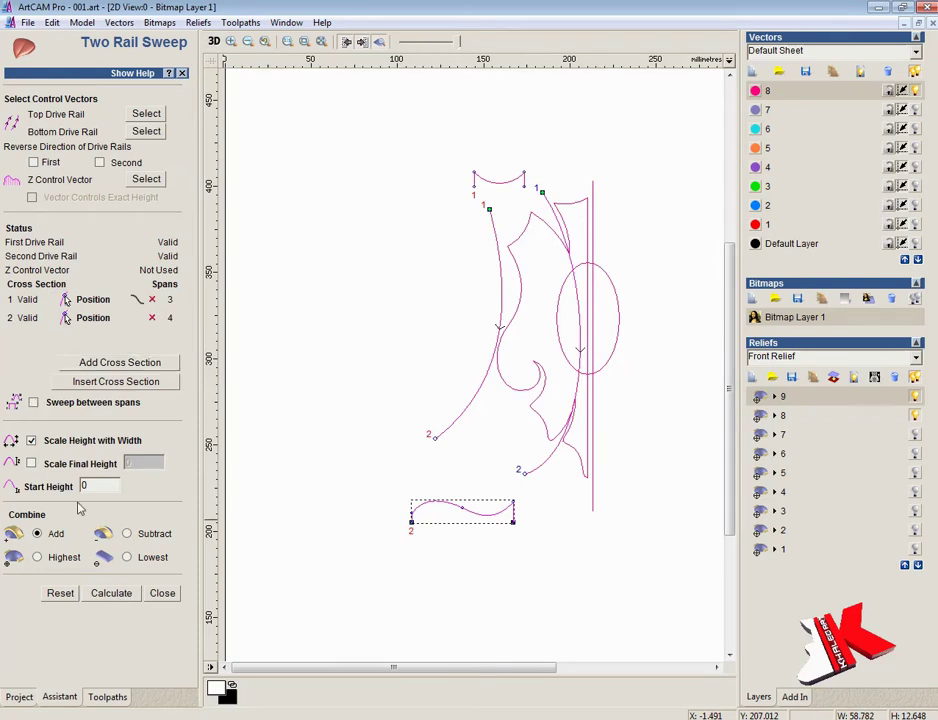
pyautogui.click(111, 593)
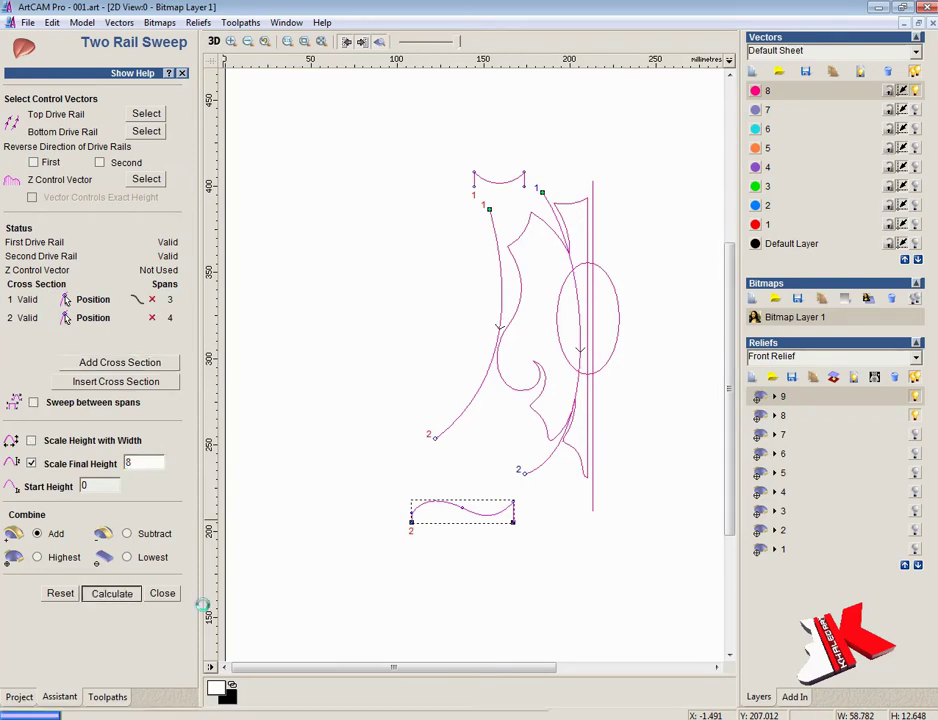
pyautogui.click(214, 42)
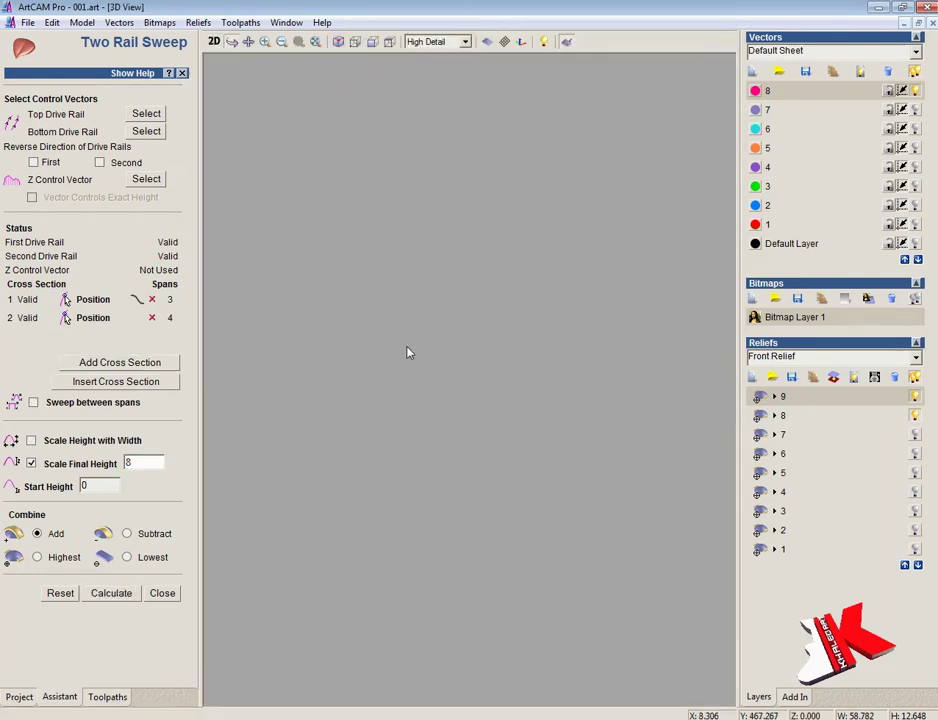
pyautogui.moveTo(517, 471); pyautogui.dragTo(541, 501)
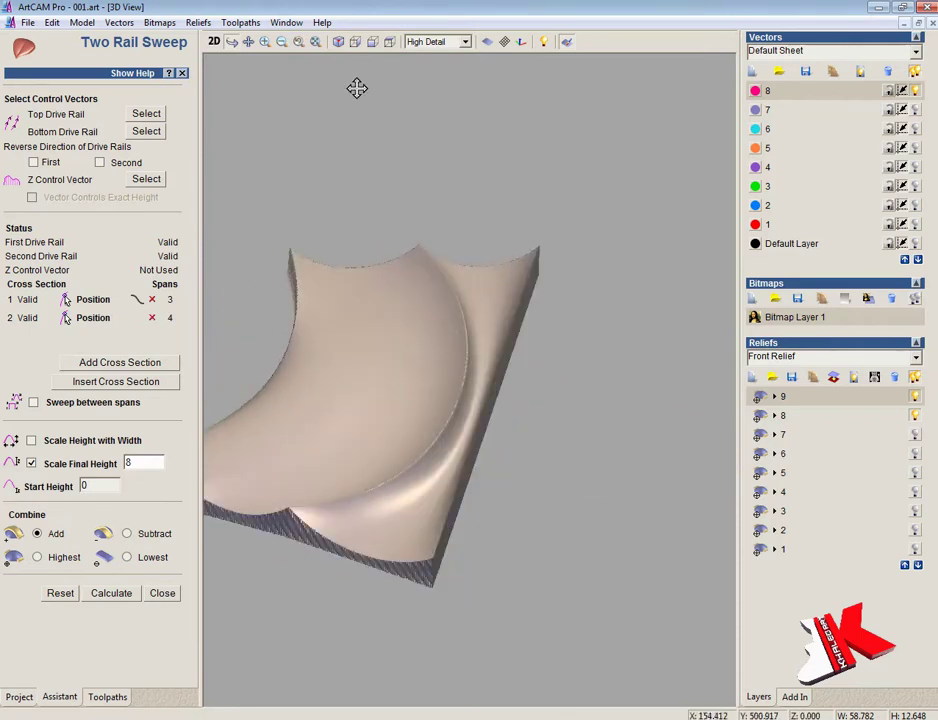
pyautogui.moveTo(357, 88); pyautogui.dragTo(245, 82)
pyautogui.press('F2')
pyautogui.click(163, 594)
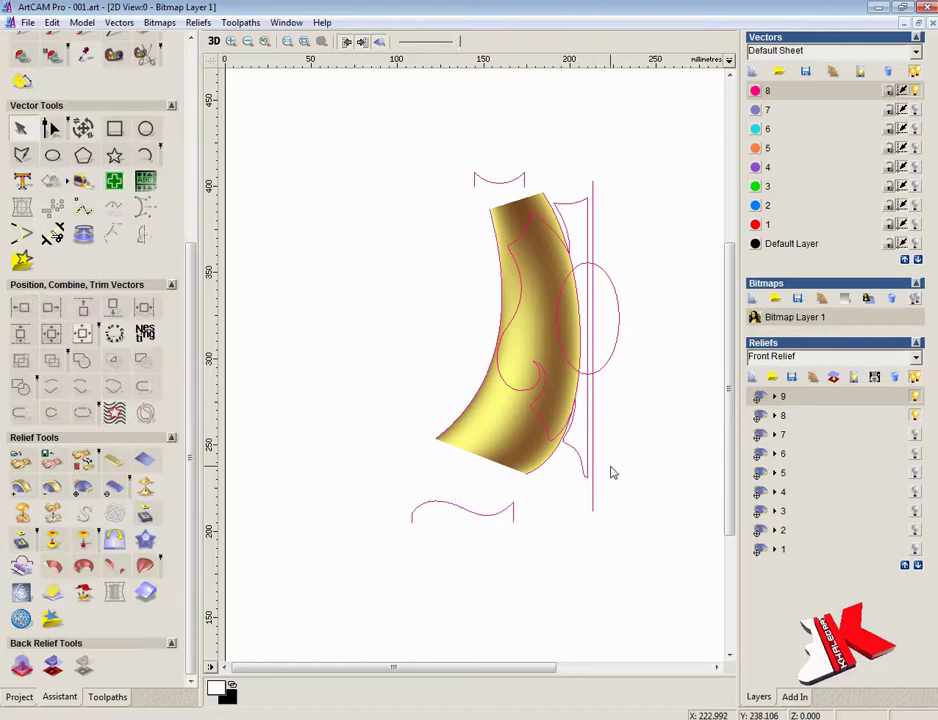
# - Merge the visible relief layers 8 and 9 into one layer and name it 8
pyautogui.click(808, 417)
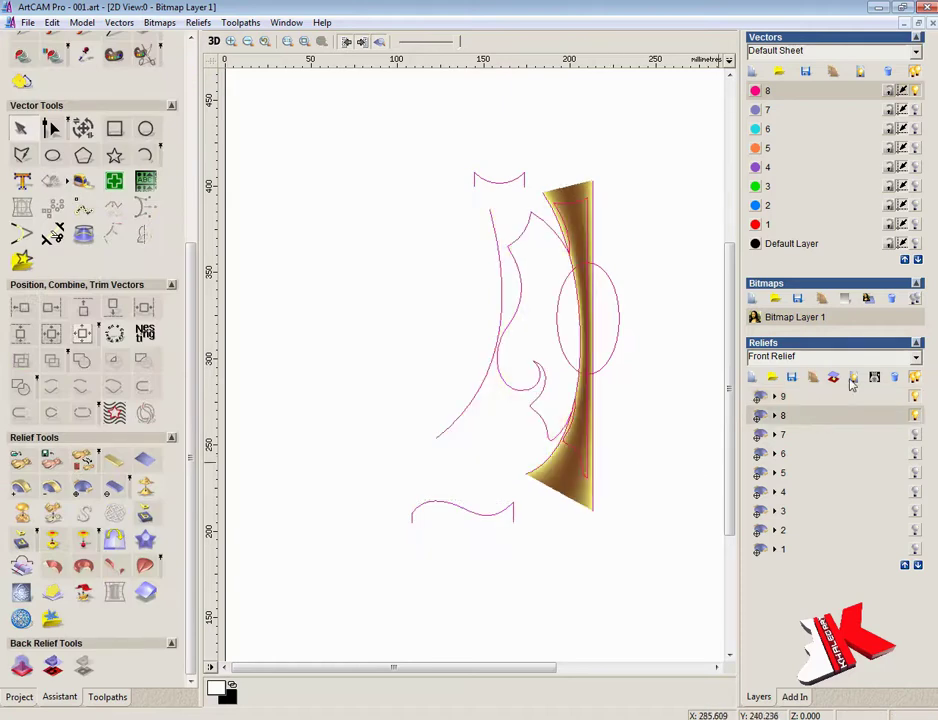
pyautogui.click(852, 380)
pyautogui.click(895, 378)
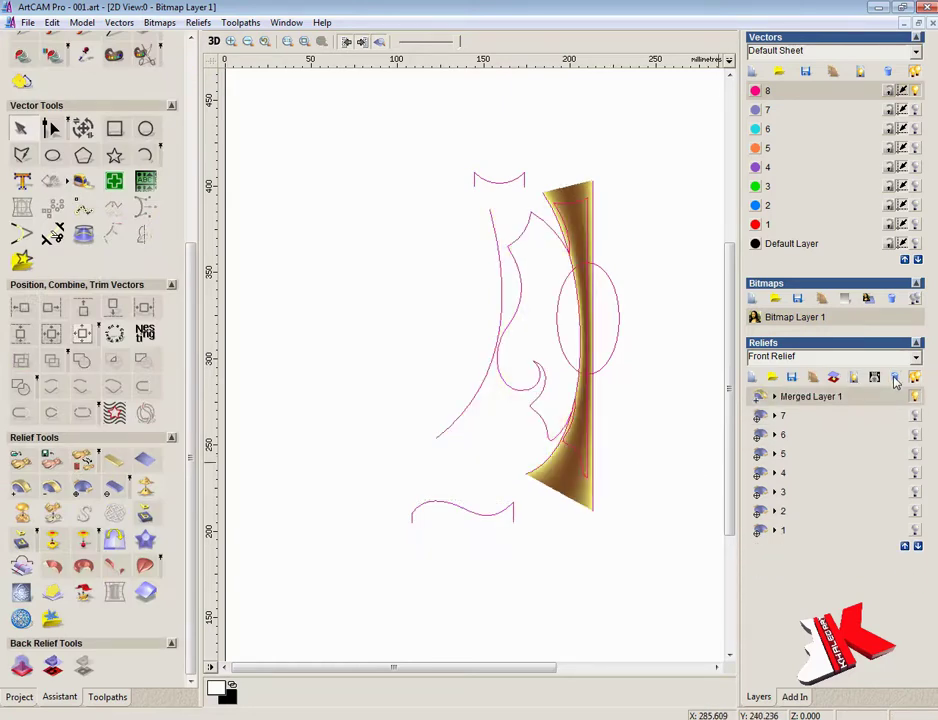
pyautogui.doubleClick(779, 401)
pyautogui.write('8')
pyautogui.press('Return')
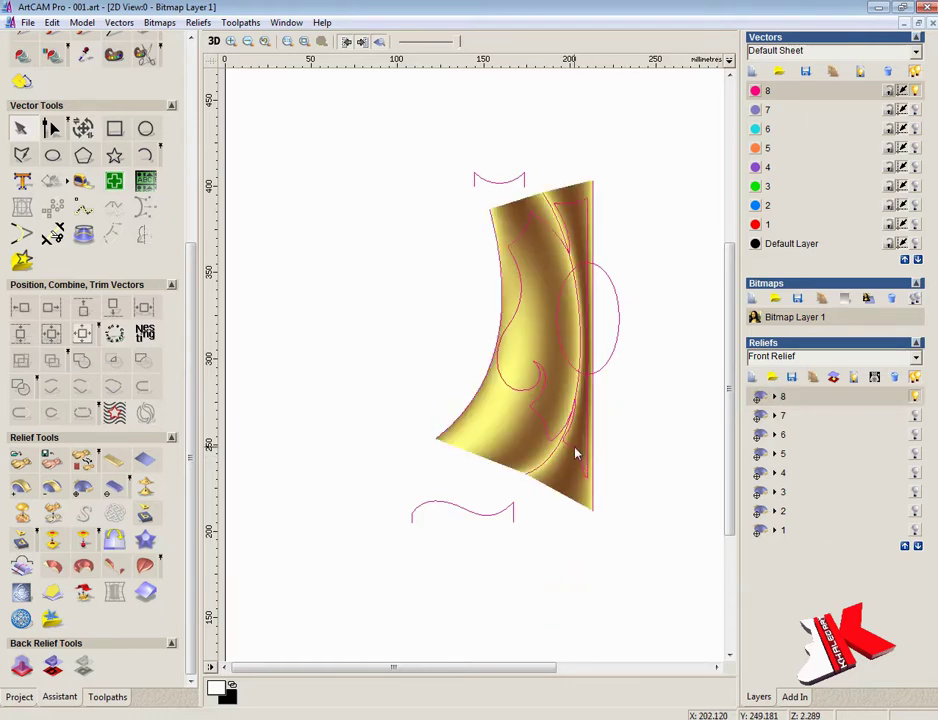
# - Zero the merged relief everywhere outside the leaf and centre-strip outlines
pyautogui.click(506, 249)
pyautogui.doubleClick(494, 310)
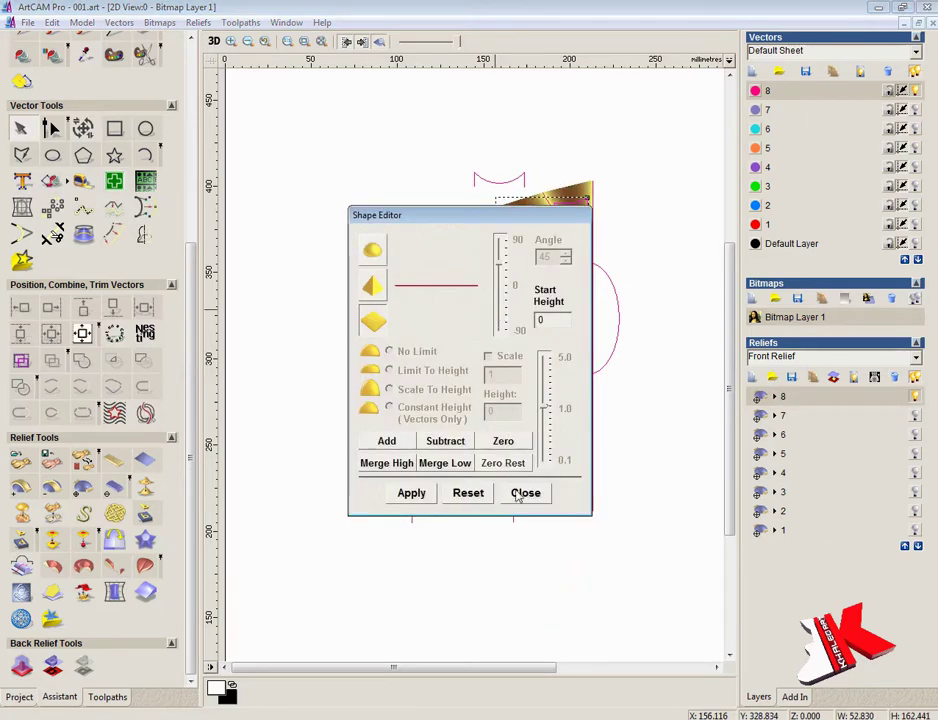
pyautogui.click(516, 491)
pyautogui.click(643, 480)
pyautogui.scroll(-1, 643, 480)
pyautogui.scroll(1, 529, 399)
pyautogui.moveTo(469, 672); pyautogui.dragTo(389, 575)
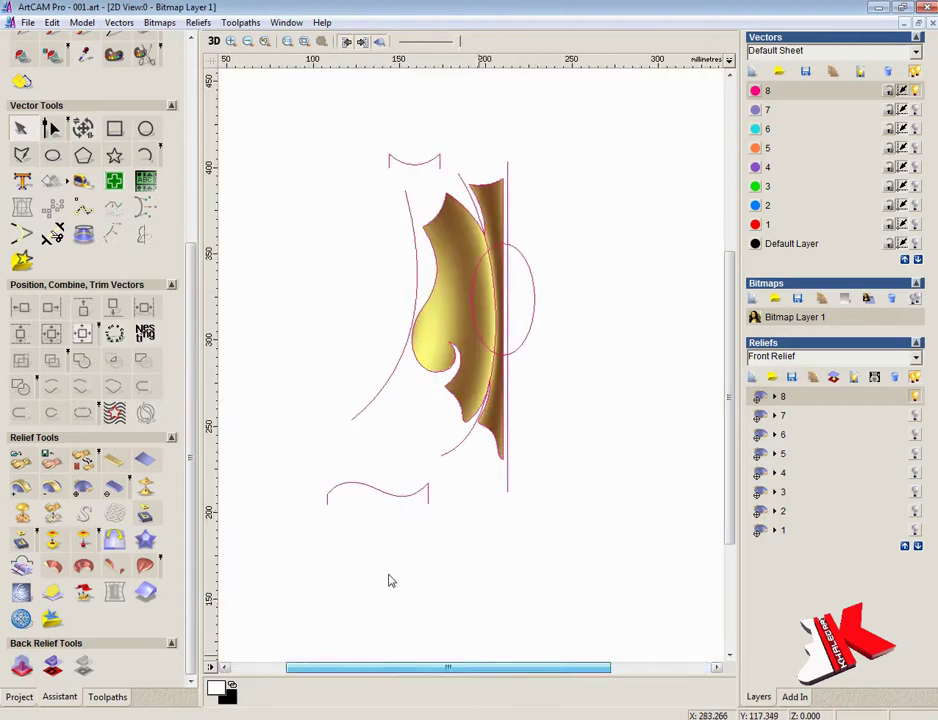
# - Try reducing the trimmed relief's height with Scale Relief Heights and examine it in 3D
pyautogui.press('F3')
pyautogui.moveTo(513, 373); pyautogui.dragTo(440, 514)
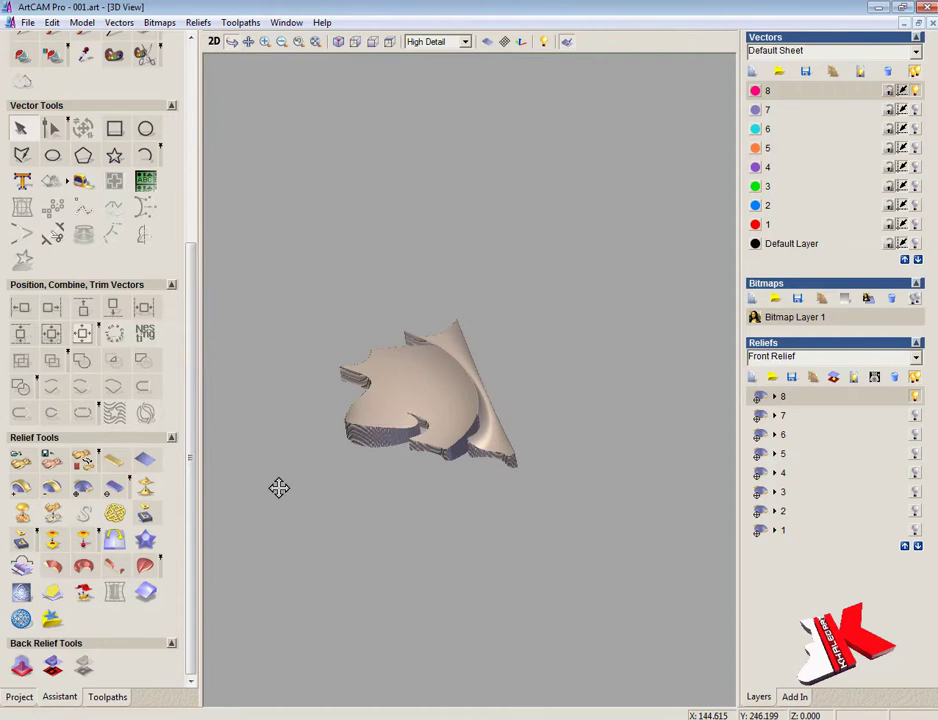
pyautogui.click(55, 512)
pyautogui.click(530, 448)
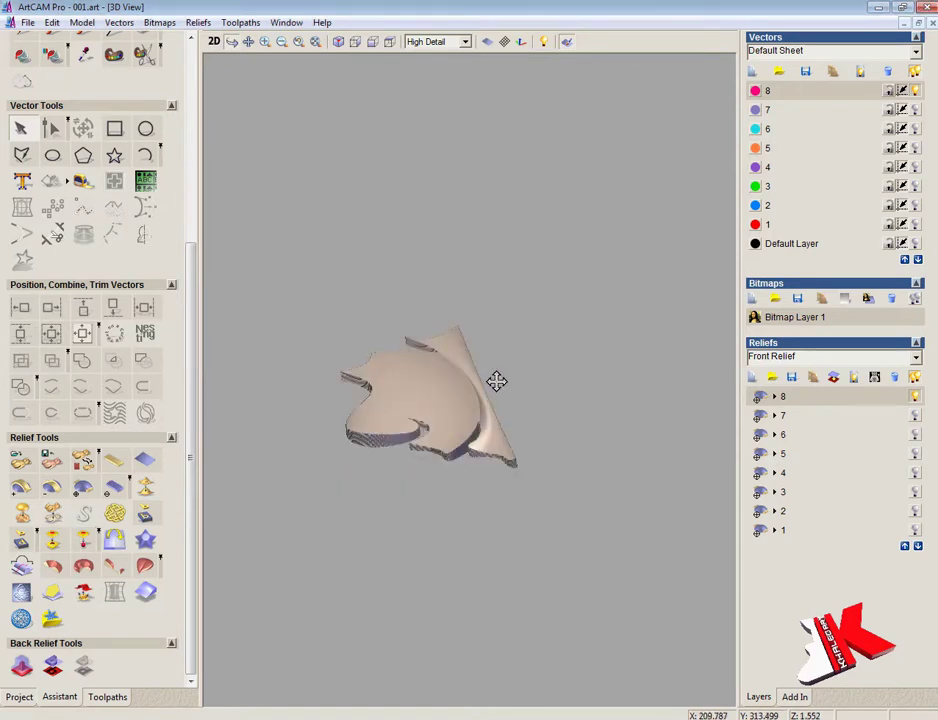
pyautogui.scroll(4, 381, 389)
# - Undo the relief height scaling and the zeroing outside the outlines
pyautogui.click(52, 22)
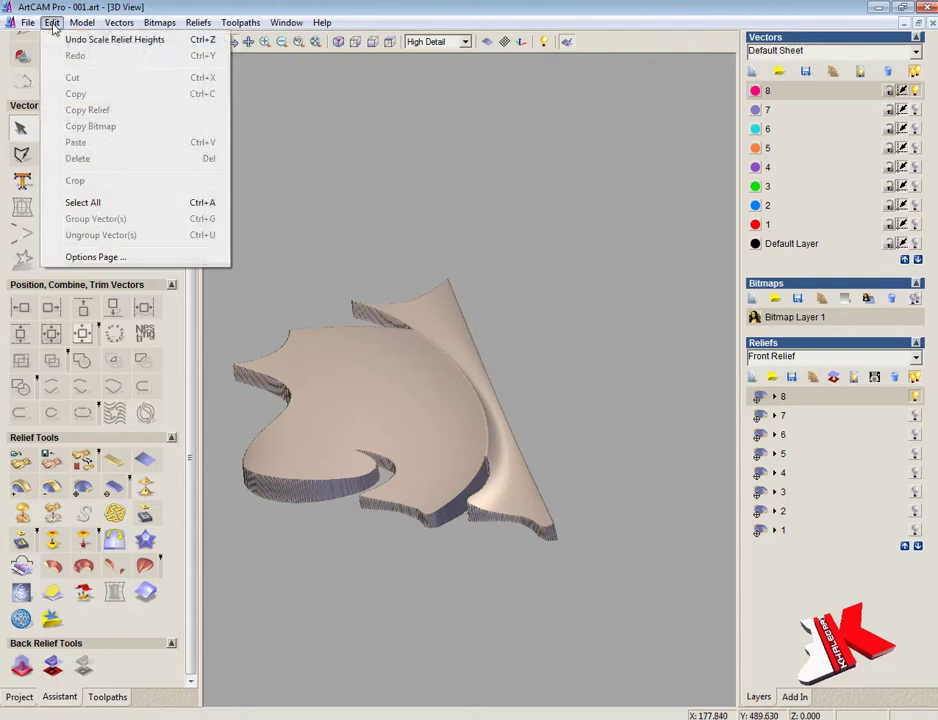
pyautogui.click(62, 42)
pyautogui.click(60, 39)
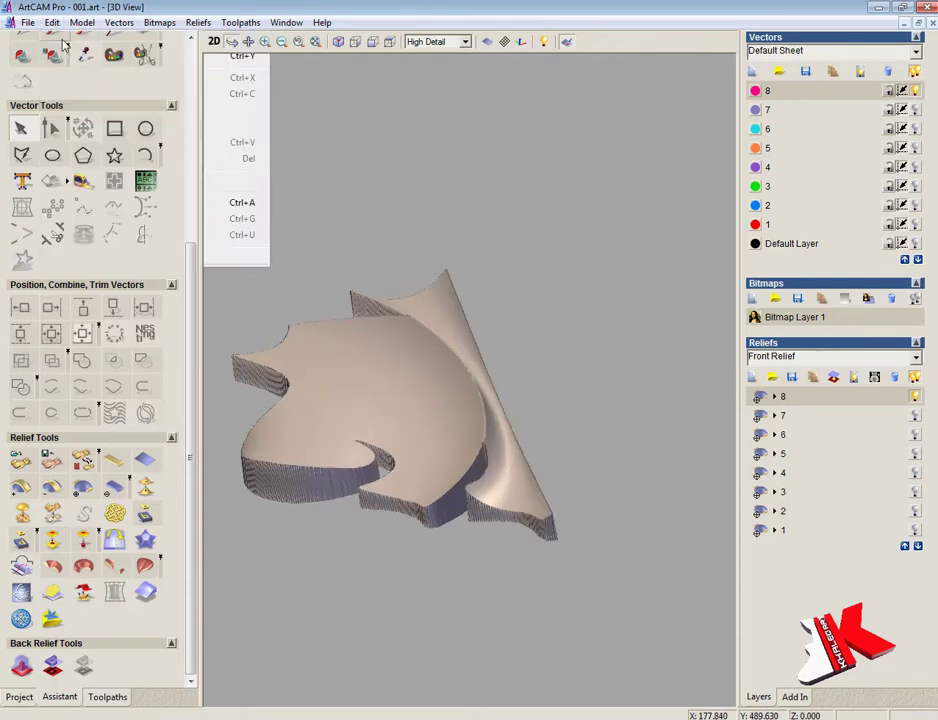
pyautogui.click(52, 22)
pyautogui.click(417, 207)
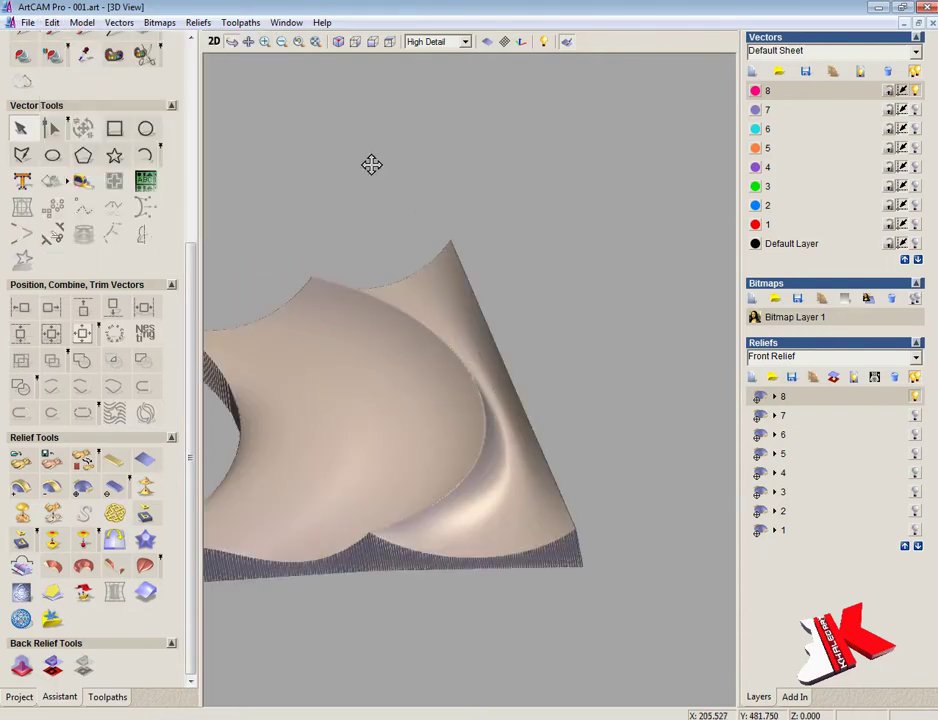
# - Select the leaf and centre-strip outlines again and zero the rest of the relief on layer 8
pyautogui.moveTo(438, 352); pyautogui.dragTo(253, 97)
pyautogui.click(214, 42)
pyautogui.doubleClick(454, 394)
pyautogui.click(517, 464)
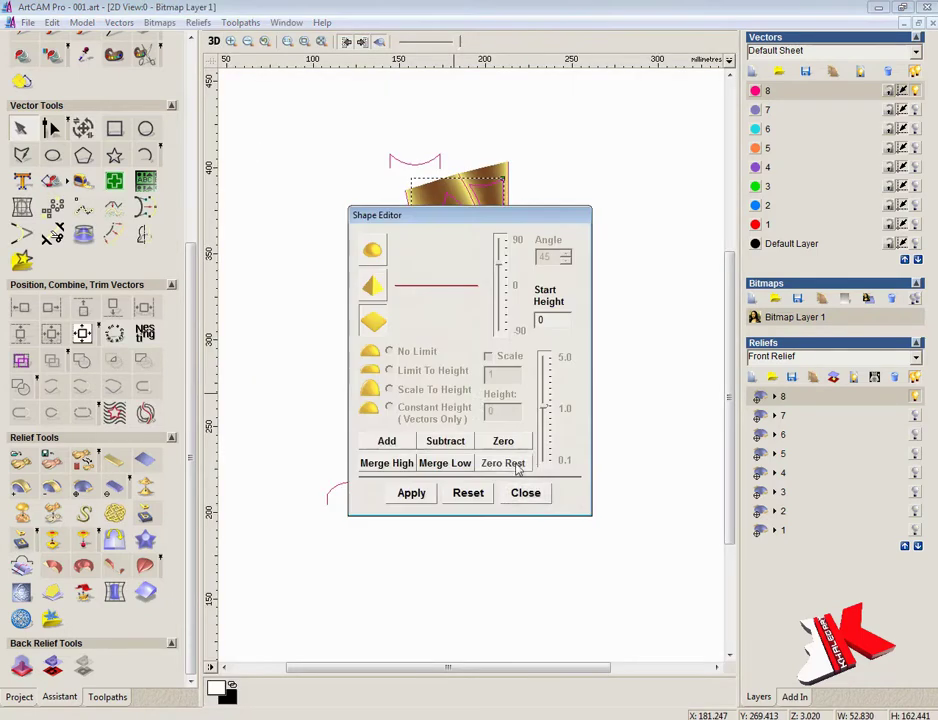
pyautogui.click(530, 495)
# - Mirror-merge the trimmed relief left over right and view the full ornament in 3D
pyautogui.press('F3')
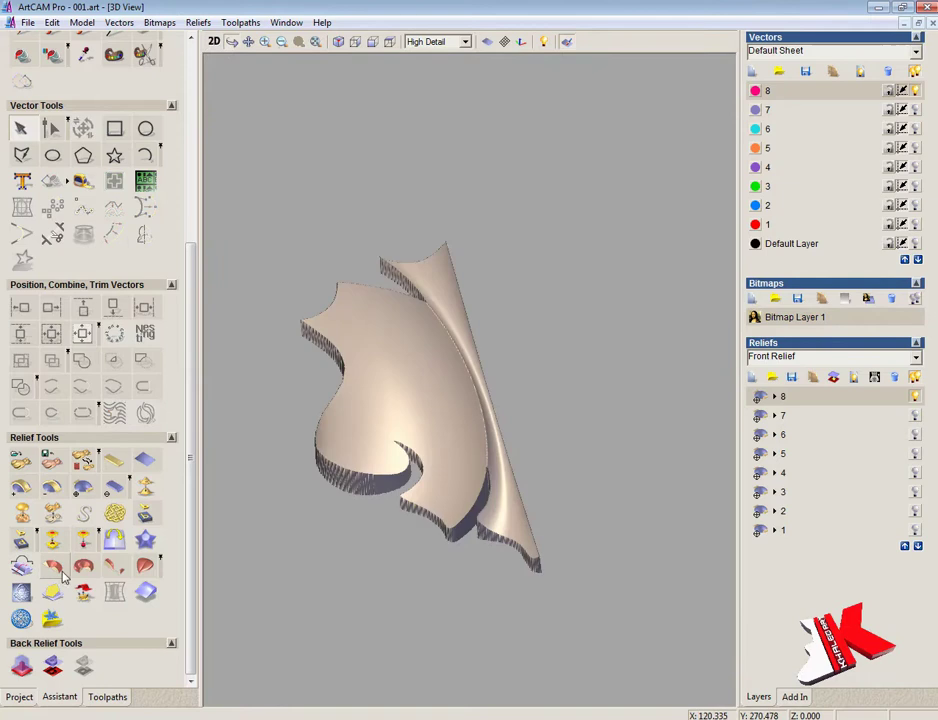
pyautogui.click(143, 541)
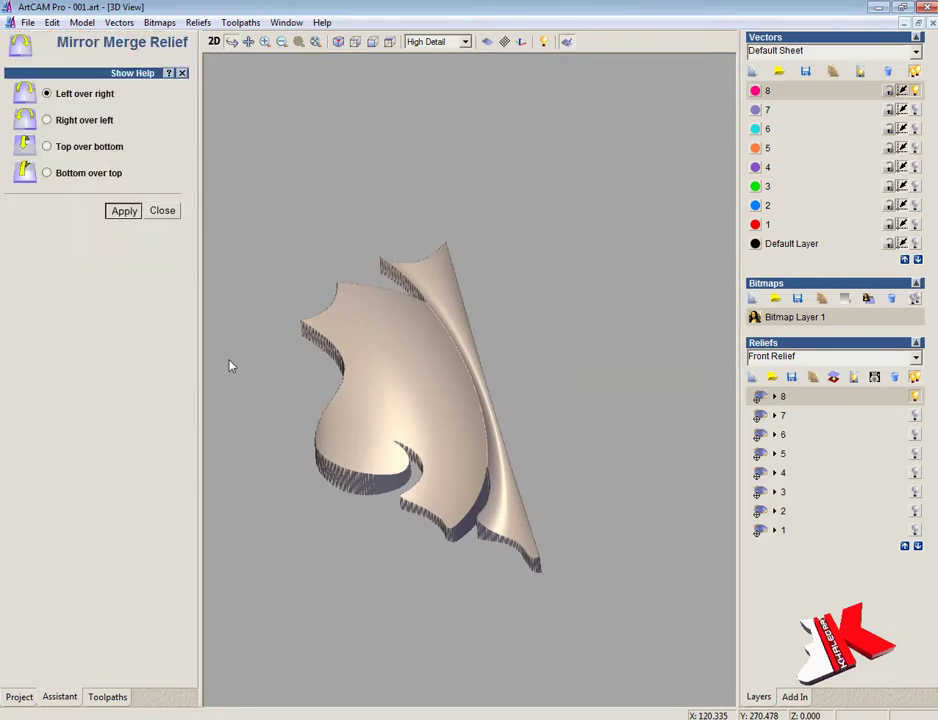
pyautogui.press('F3')
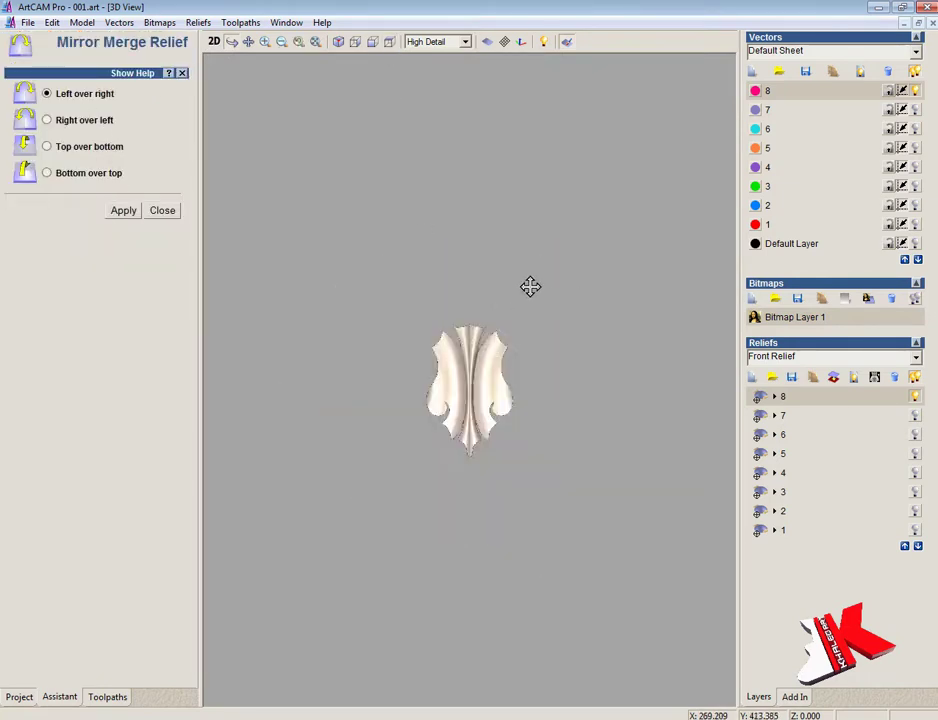
# - Examine the mirrored ornament in 3D, finish the mirror merge, and add a new relief layer named 8
pyautogui.scroll(5, 533, 262)
pyautogui.moveTo(536, 241); pyautogui.dragTo(524, 298)
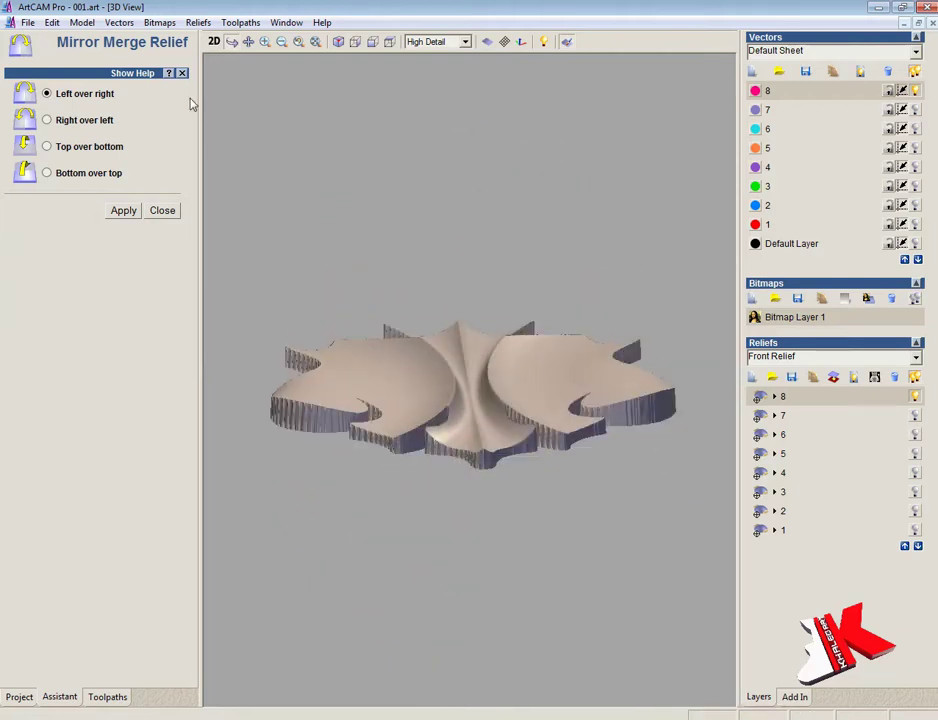
pyautogui.click(163, 211)
pyautogui.click(753, 378)
pyautogui.click(775, 397)
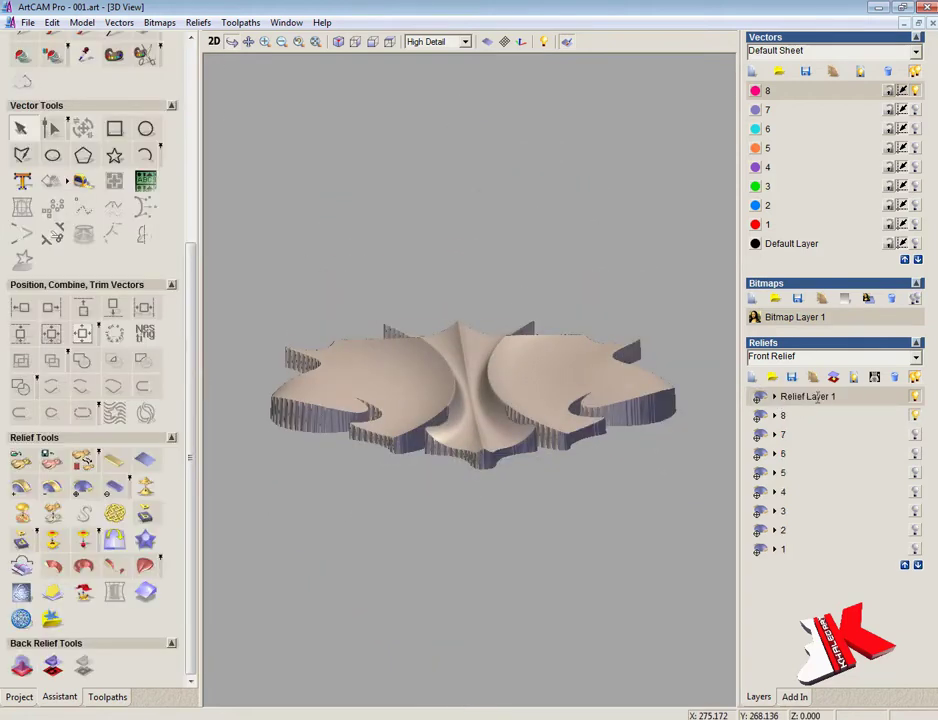
pyautogui.doubleClick(795, 397)
pyautogui.write('8')
pyautogui.press('Return')
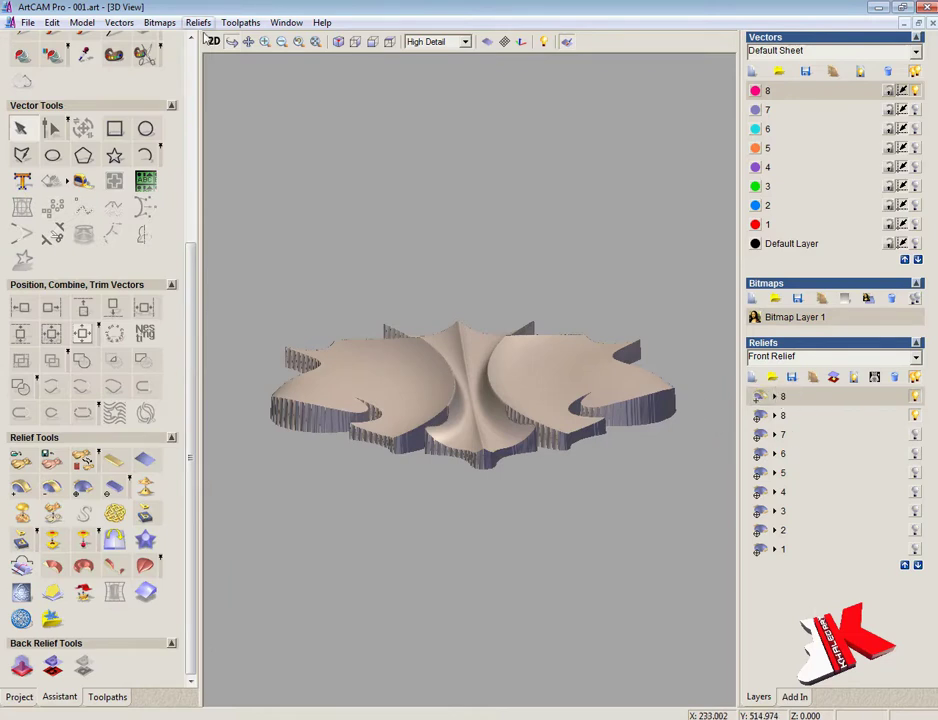
# - Copy the outer side curve to the other side of the ornament in 2D and mirror the copy horizontally about its centre
pyautogui.click(210, 41)
pyautogui.click(416, 285)
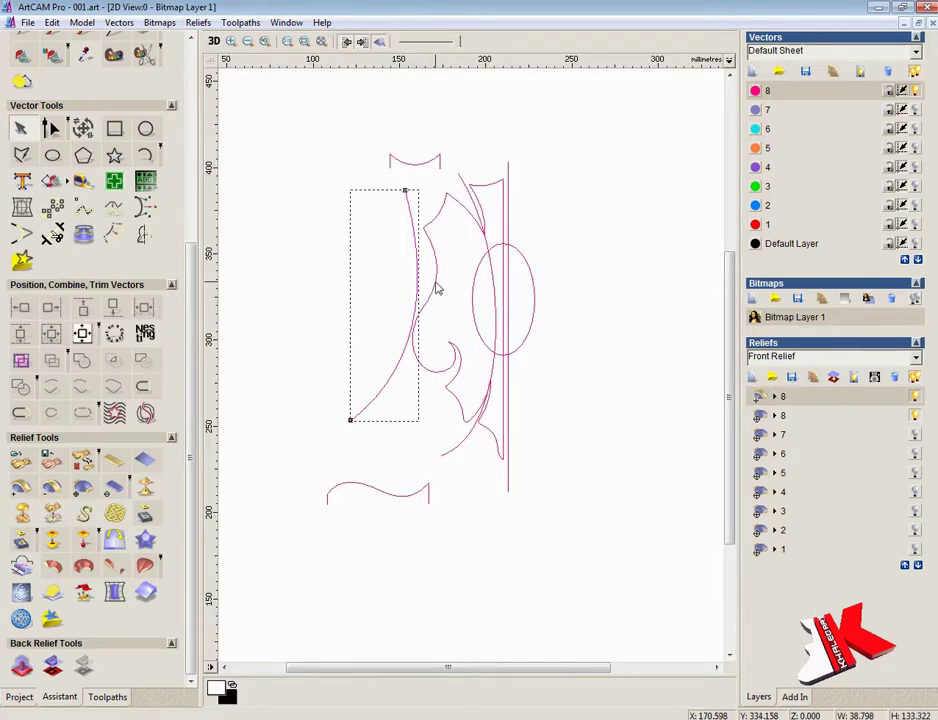
pyautogui.moveTo(417, 300); pyautogui.dragTo(648, 301)
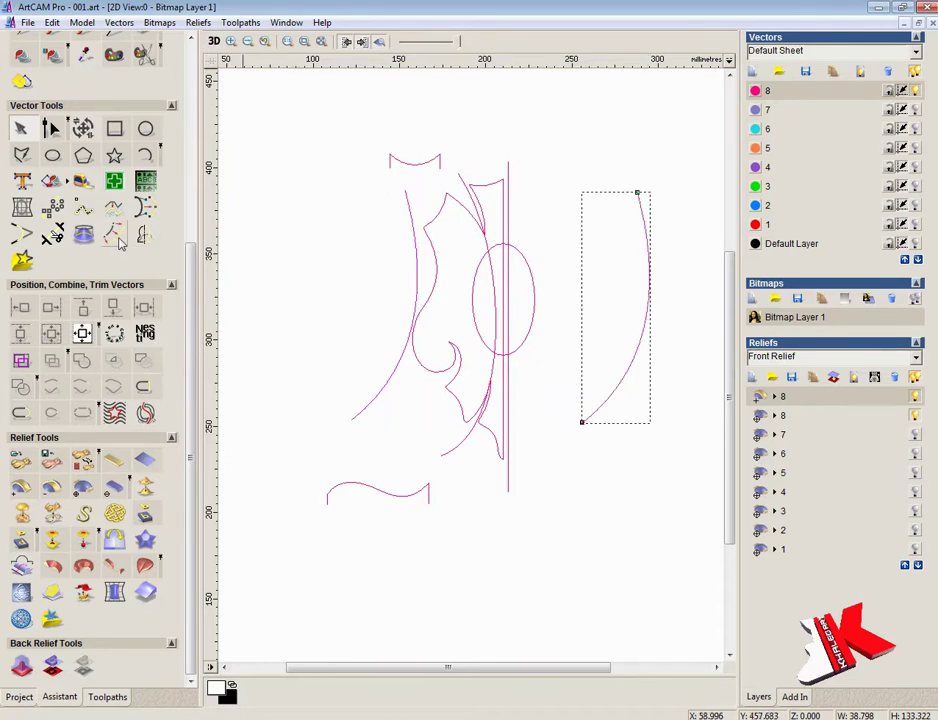
pyautogui.click(147, 238)
pyautogui.click(146, 175)
pyautogui.click(599, 159)
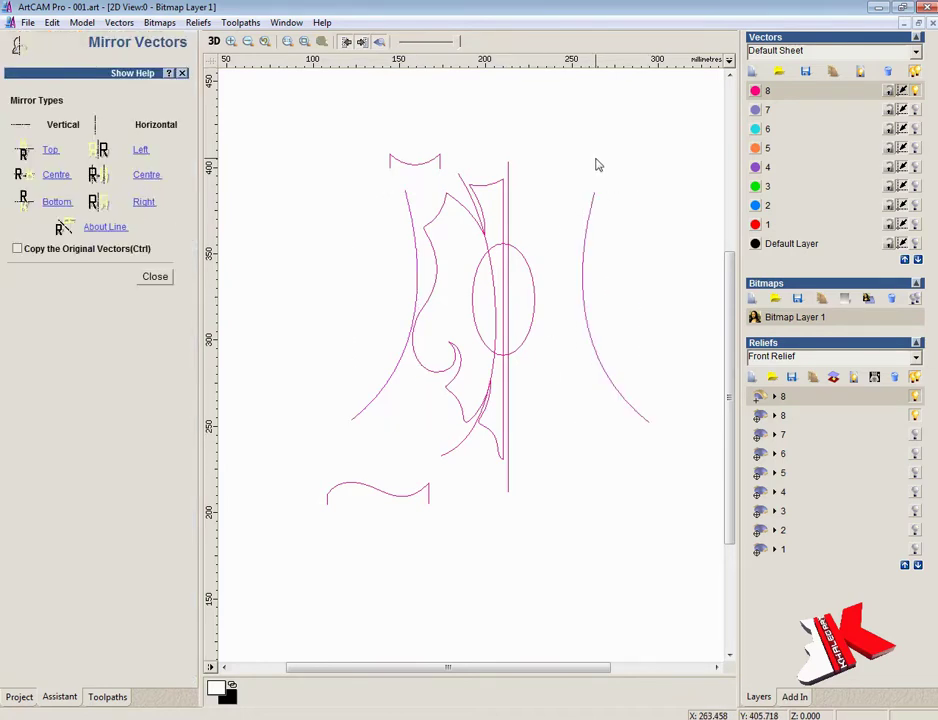
# - Display the ornament's relief layer in 2D and nudge the mirrored side curve outward from the ornament
pyautogui.click(796, 416)
pyautogui.click(602, 367)
pyautogui.press('Right')
pyautogui.press('Right')
pyautogui.press('Right')
pyautogui.press('Right')
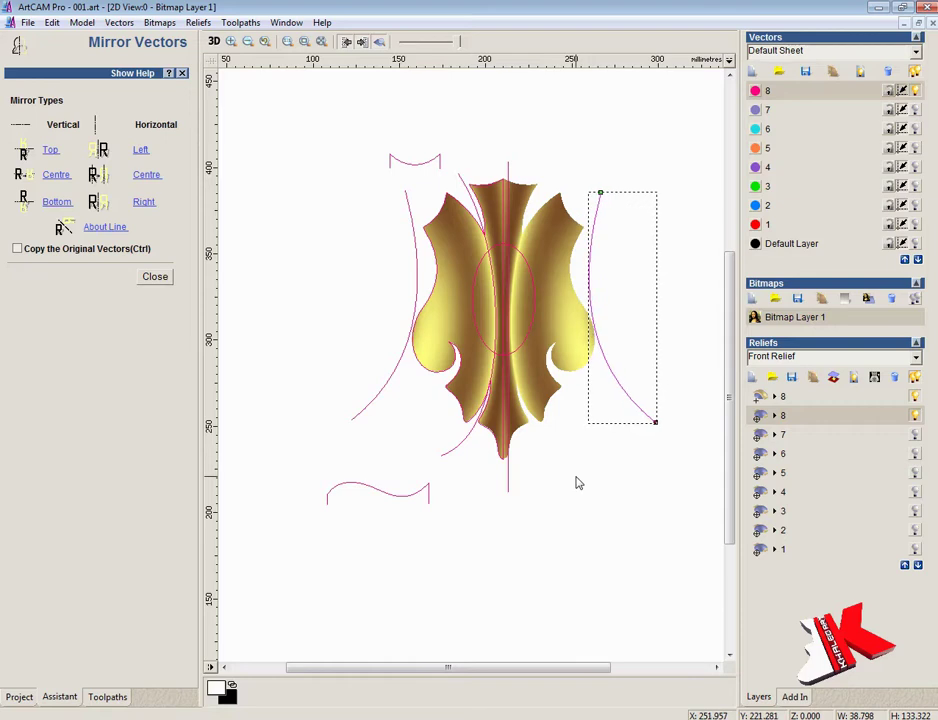
# - Stretch the two side curves together around the ornament to about 186 mm wide and 178 mm high
pyautogui.keyDown('shift'); pyautogui.click(395, 373); pyautogui.keyUp('shift')
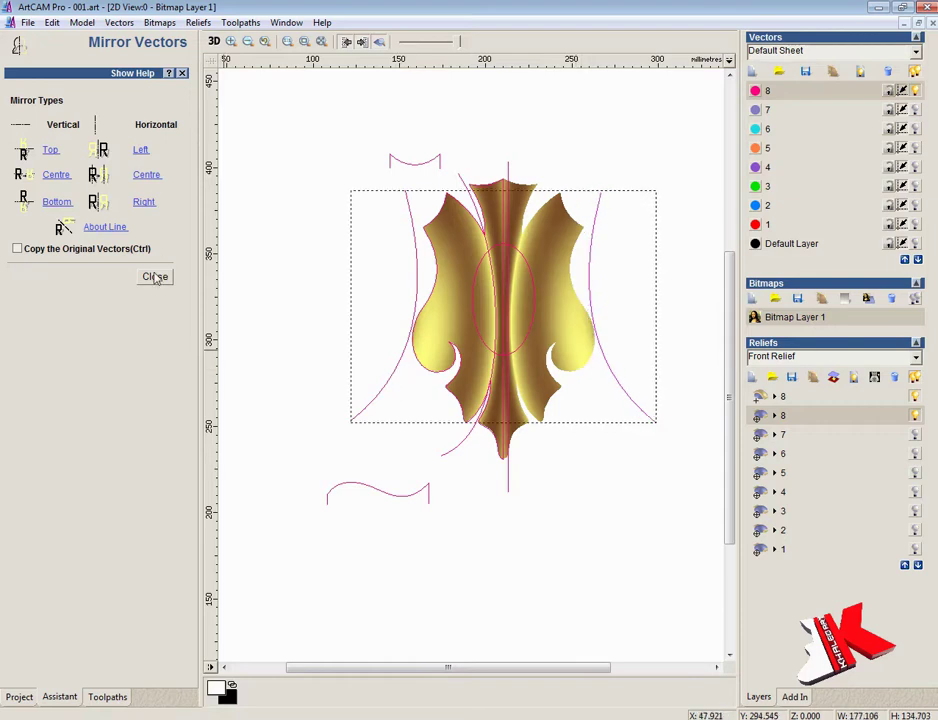
pyautogui.click(155, 276)
pyautogui.moveTo(503, 421); pyautogui.dragTo(503, 458)
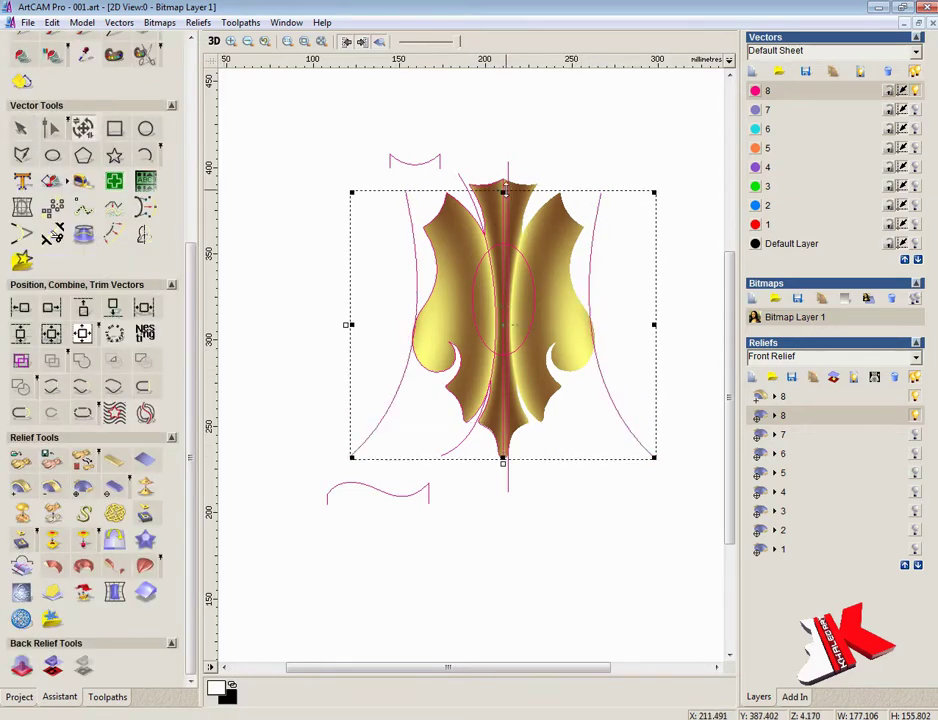
pyautogui.moveTo(503, 191); pyautogui.dragTo(503, 153)
pyautogui.moveTo(664, 304); pyautogui.dragTo(664, 305)
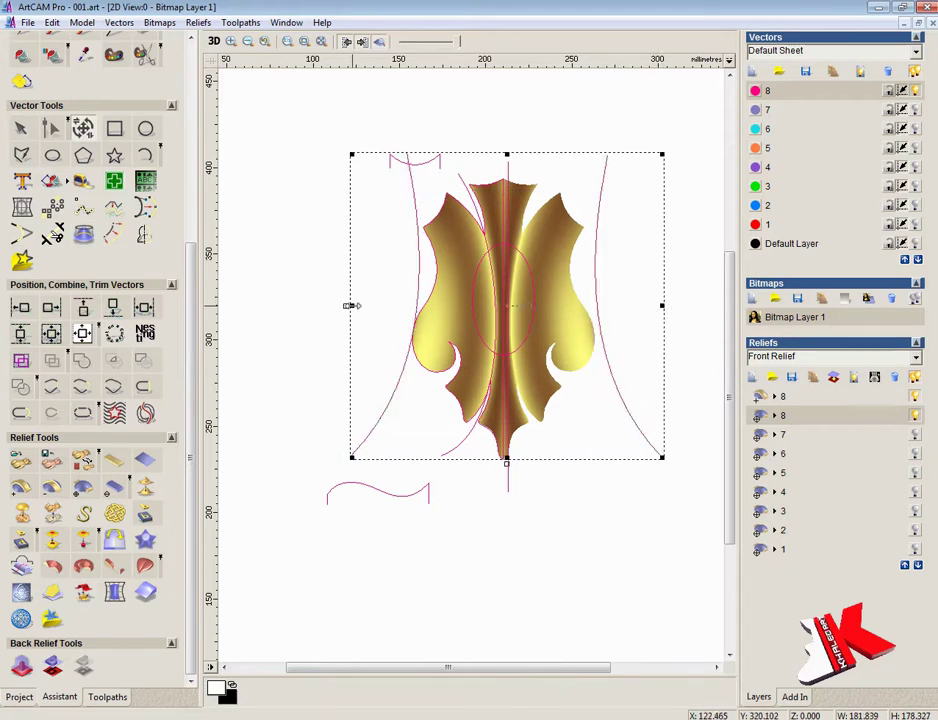
pyautogui.moveTo(351, 305); pyautogui.dragTo(343, 305)
pyautogui.click(302, 228)
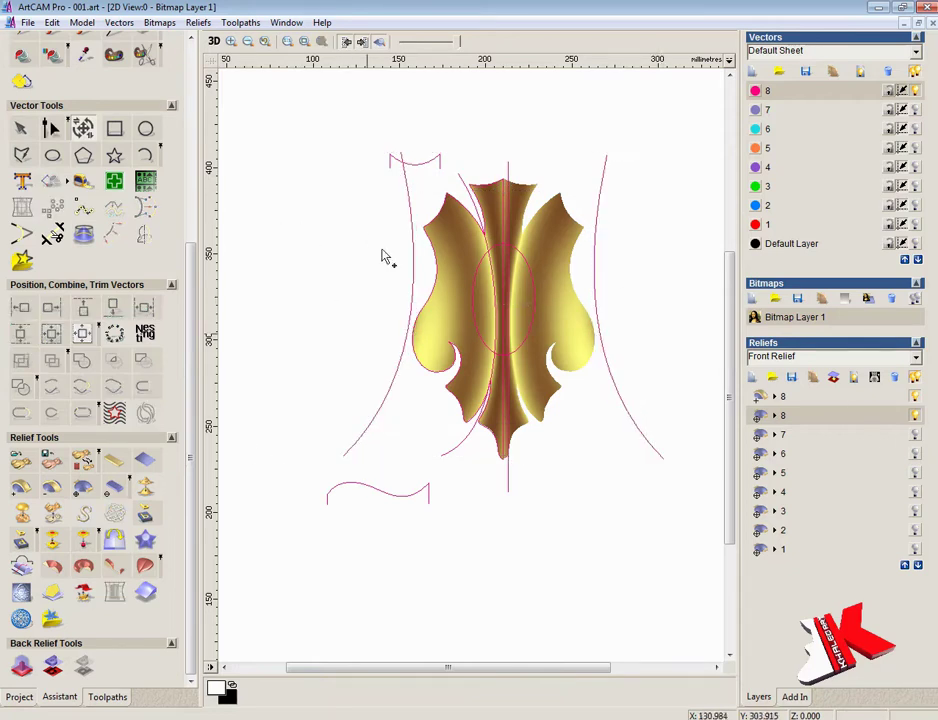
# - Draw a horizontal polyline about 112 mm long above the ornament between the upper ends of the side curves
pyautogui.click(21, 154)
pyautogui.click(408, 121)
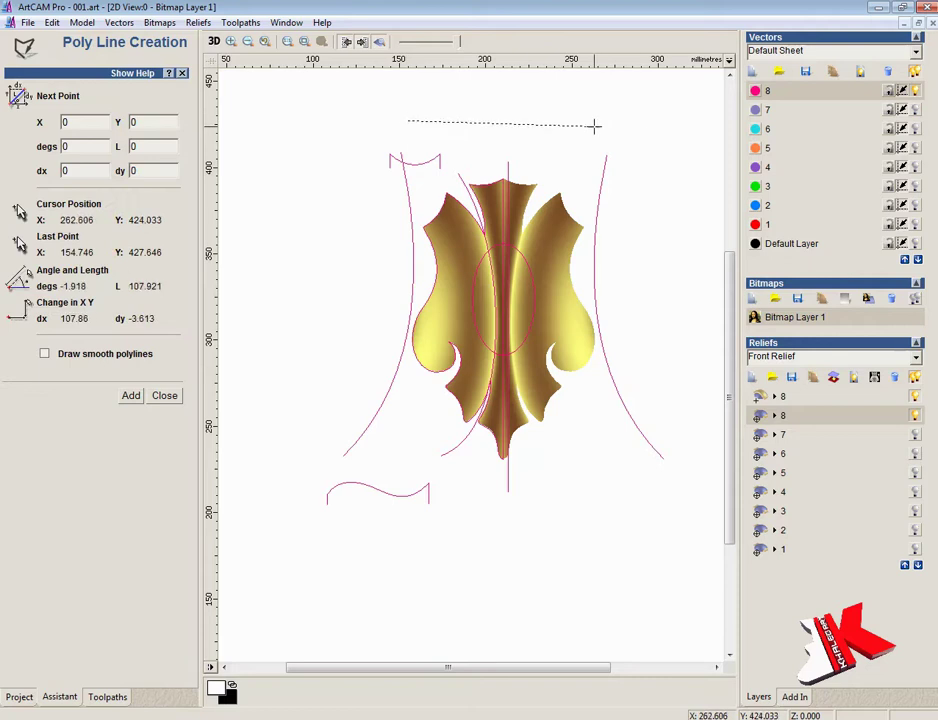
pyautogui.click(601, 120)
pyautogui.press('Escape')
pyautogui.click(557, 122)
# - Convert the line to a shallow arc about 17 mm high and place a copy of it below the ornament
pyautogui.click(52, 128)
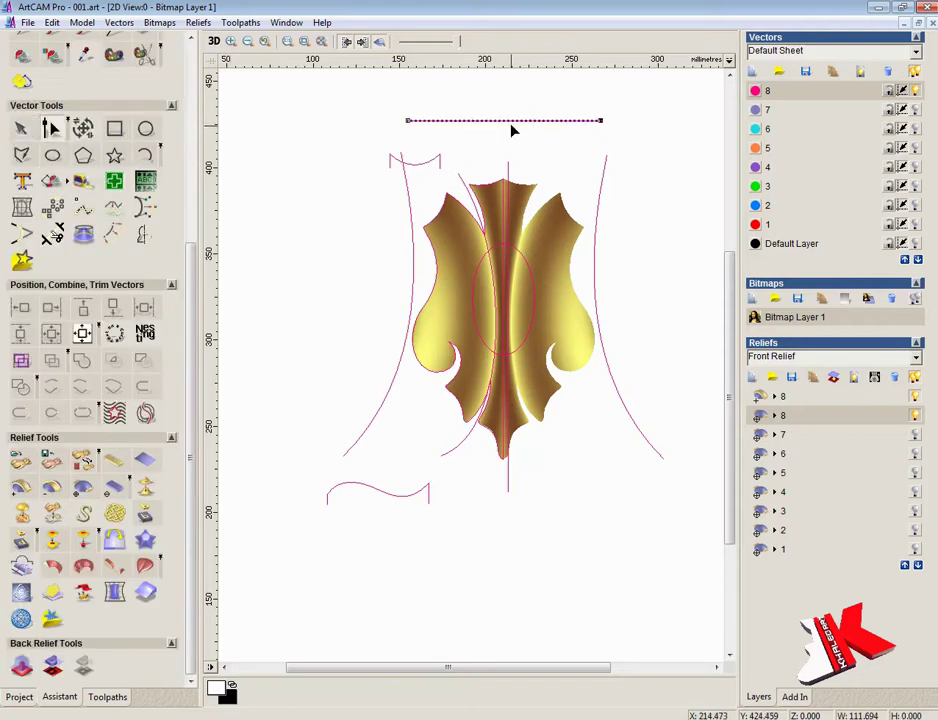
pyautogui.rightClick(510, 122)
pyautogui.click(590, 259)
pyautogui.scroll(2, 507, 113)
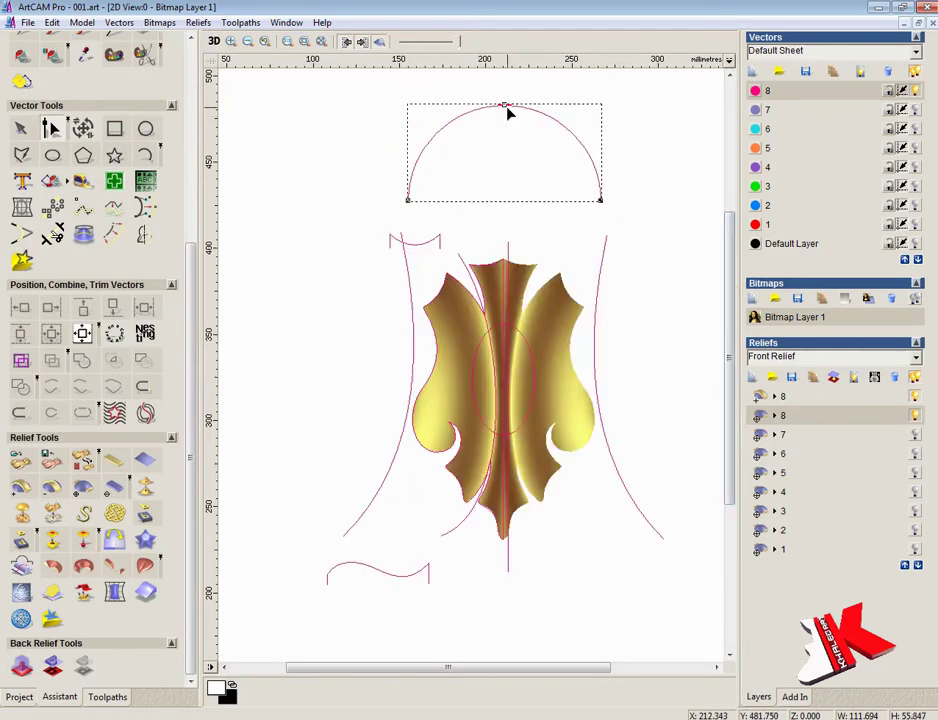
pyautogui.moveTo(507, 172)
pyautogui.mouseDown()
pyautogui.moveTo(506, 188)
pyautogui.moveTo(504, 172)
pyautogui.mouseUp()
pyautogui.click(16, 130)
pyautogui.keyDown('ctrl'); pyautogui.moveTo(501, 607); pyautogui.dragTo(502, 610); pyautogui.keyUp('ctrl')
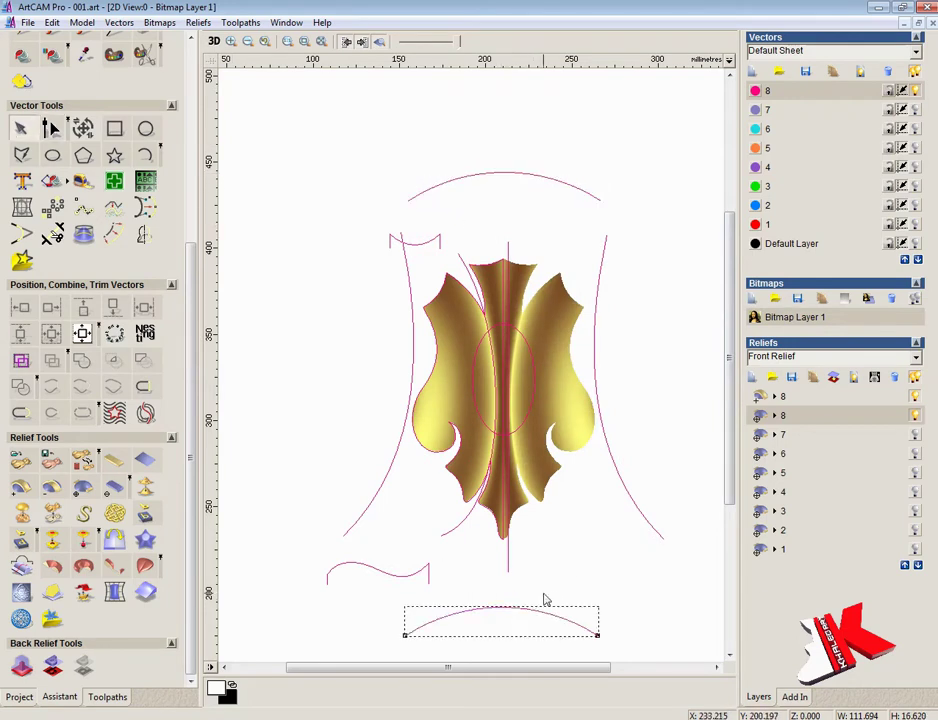
pyautogui.click(543, 595)
# - Start a Two Rail Sweep on the new empty relief layer with the left and right side curves as drive rails
pyautogui.moveTo(192, 402)
pyautogui.mouseDown()
pyautogui.moveTo(191, 300)
pyautogui.moveTo(191, 410)
pyautogui.mouseUp()
pyautogui.click(148, 568)
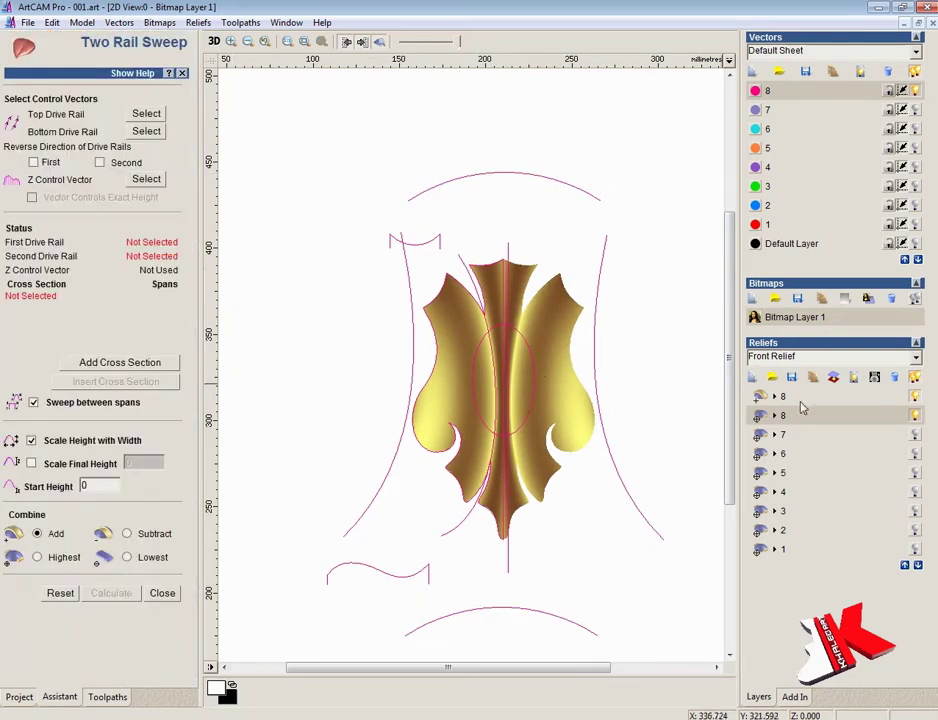
pyautogui.click(799, 400)
pyautogui.click(409, 277)
pyautogui.click(147, 115)
pyautogui.click(605, 262)
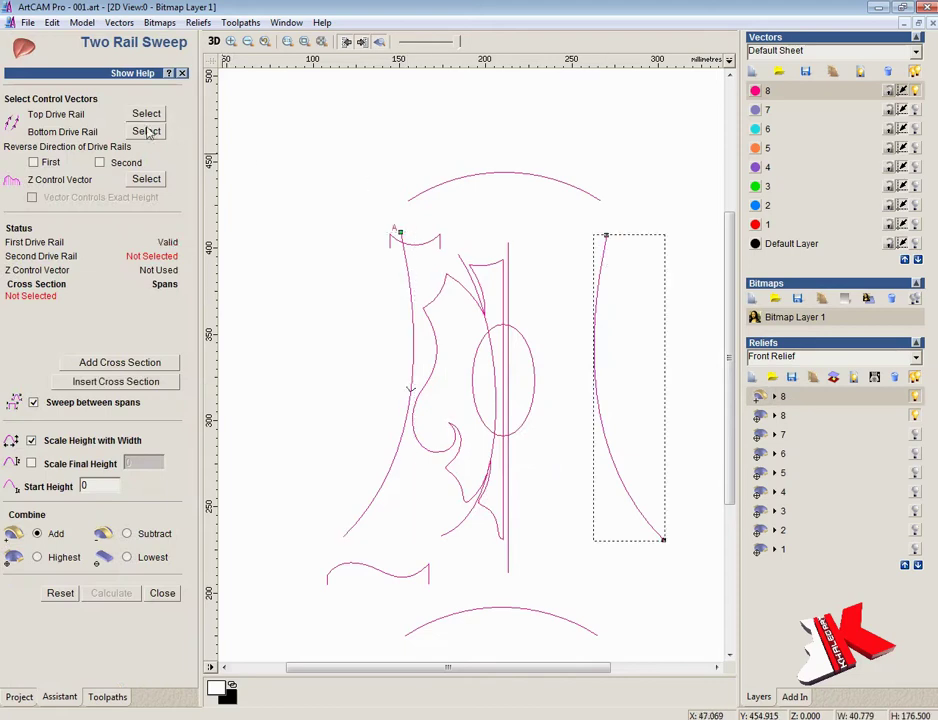
pyautogui.click(146, 131)
# - Try sweeping the upper and lower arcs as cross sections with Combine set to Add, and view the relief in 3D
pyautogui.click(497, 176)
pyautogui.click(150, 362)
pyautogui.click(499, 616)
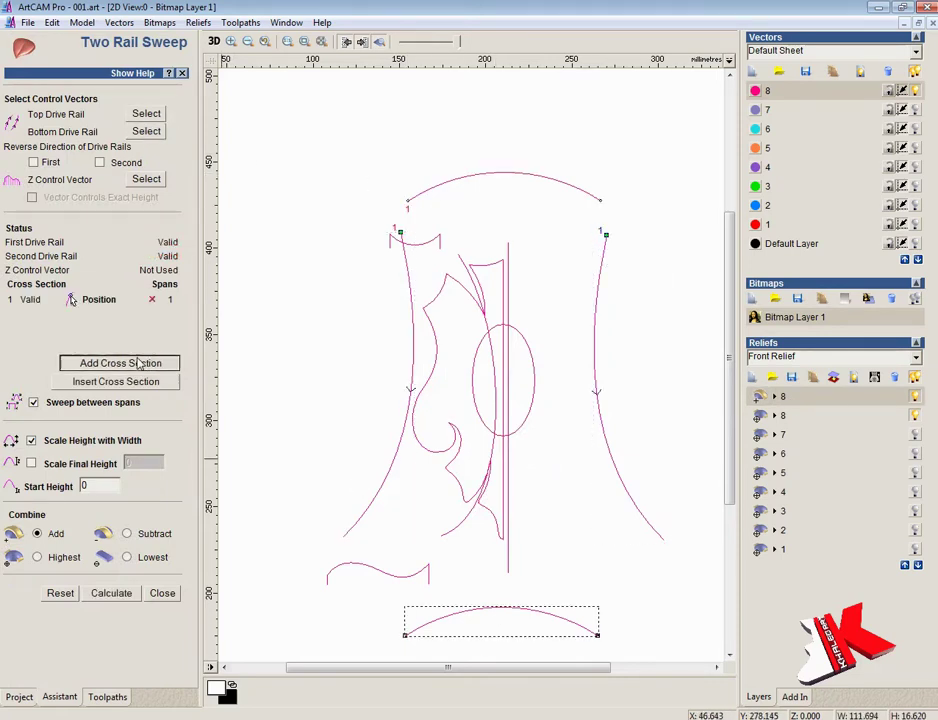
pyautogui.click(146, 362)
pyautogui.click(214, 42)
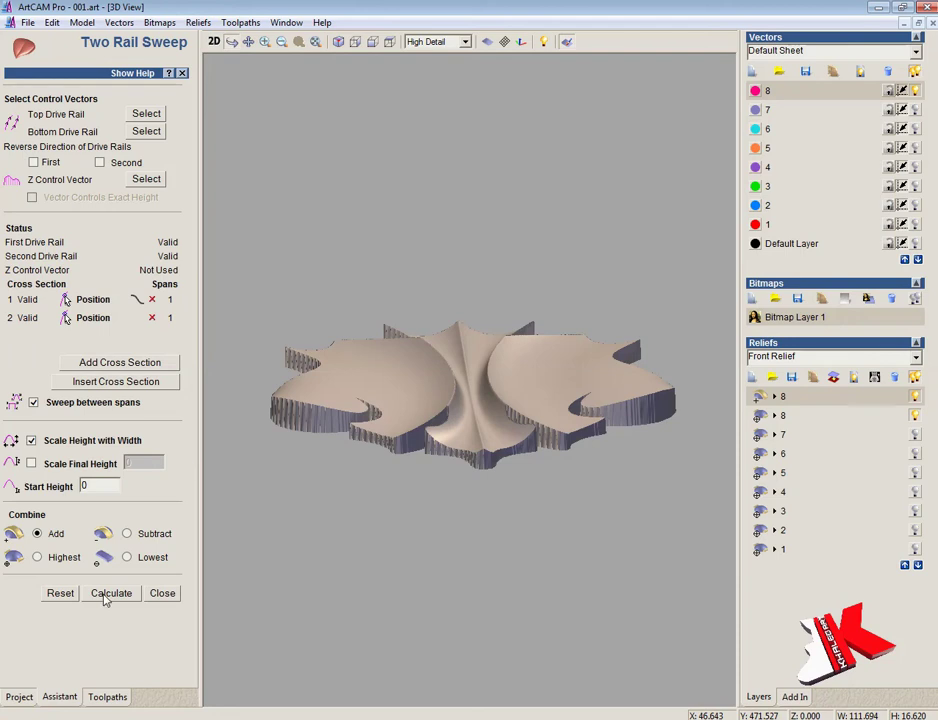
pyautogui.click(105, 594)
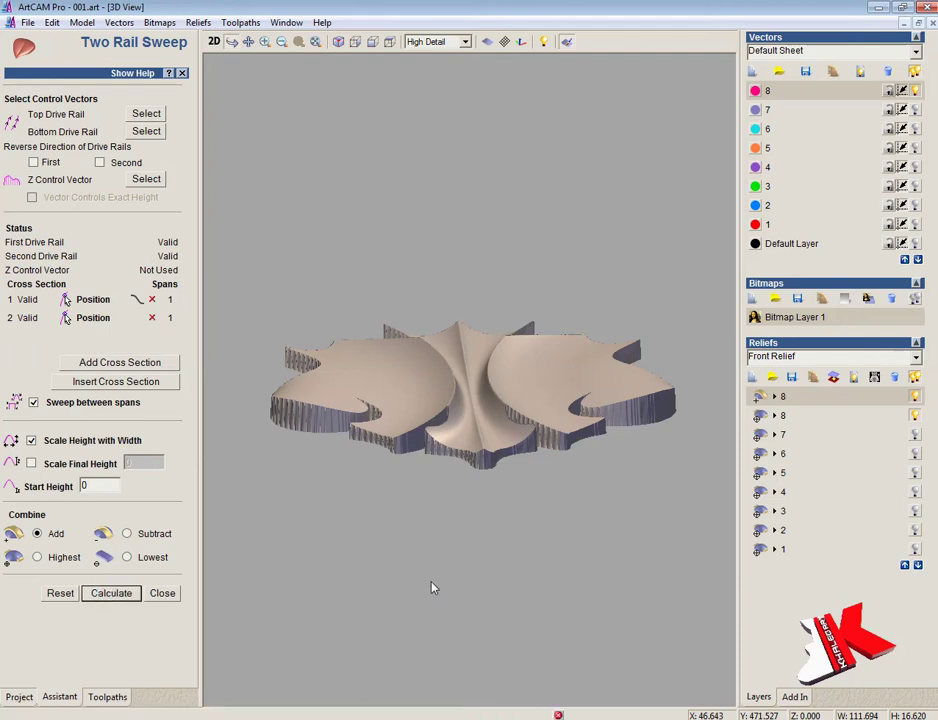
pyautogui.moveTo(440, 465); pyautogui.dragTo(565, 586)
pyautogui.moveTo(570, 536); pyautogui.dragTo(595, 620)
pyautogui.scroll(5, 662, 484)
pyautogui.scroll(-5, 580, 436)
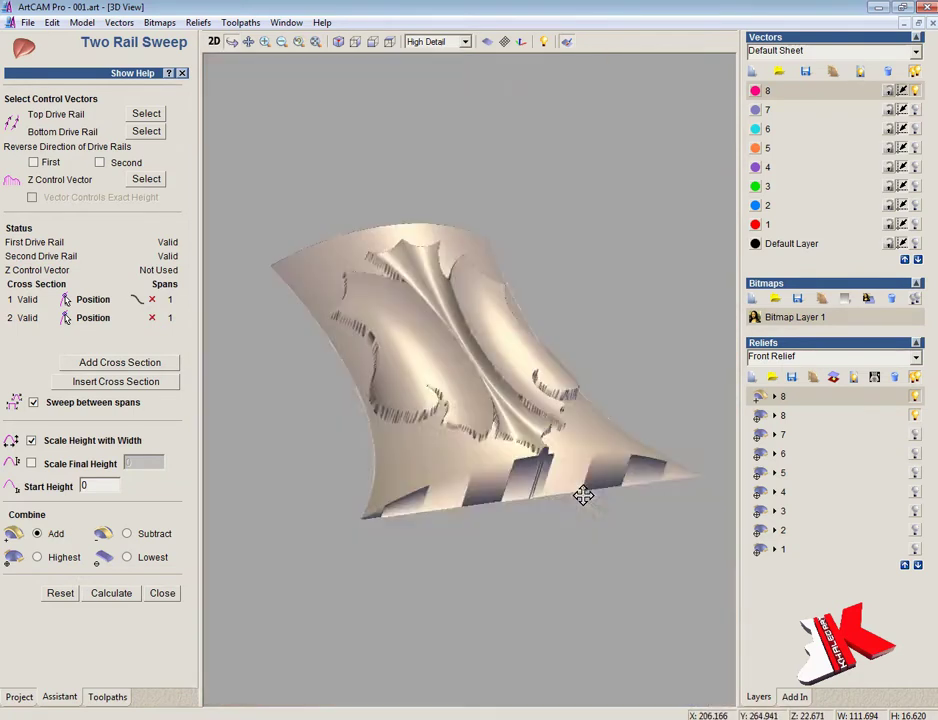
# - Check in 2D whether the swept relief's lower edge covers the tip of the centre strip
pyautogui.click(214, 42)
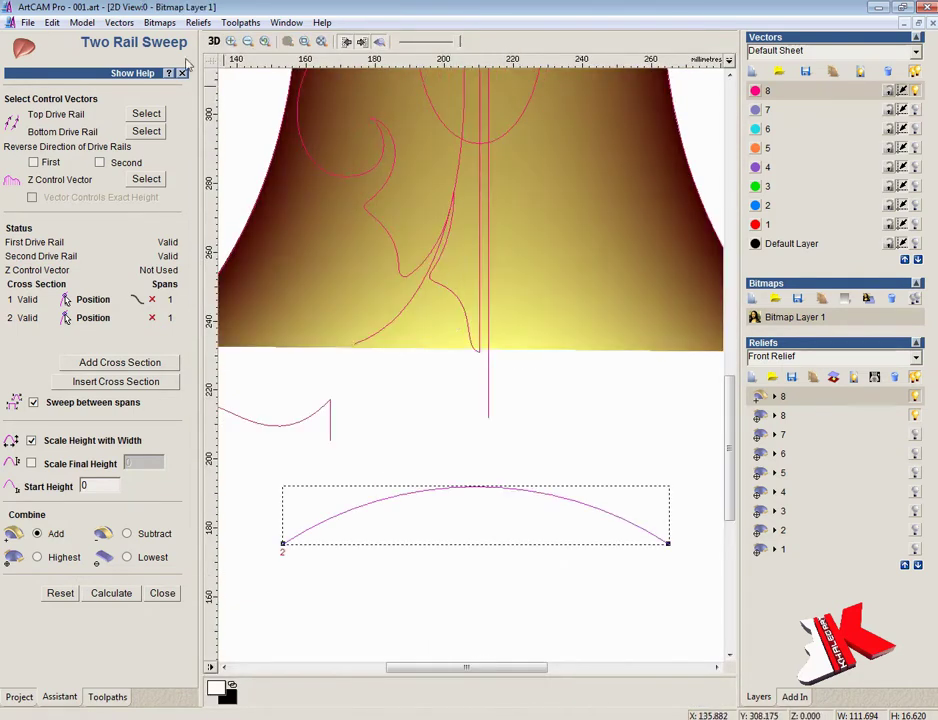
pyautogui.moveTo(495, 373); pyautogui.dragTo(503, 379)
pyautogui.click(265, 43)
pyautogui.click(231, 42)
pyautogui.moveTo(453, 319); pyautogui.dragTo(506, 382)
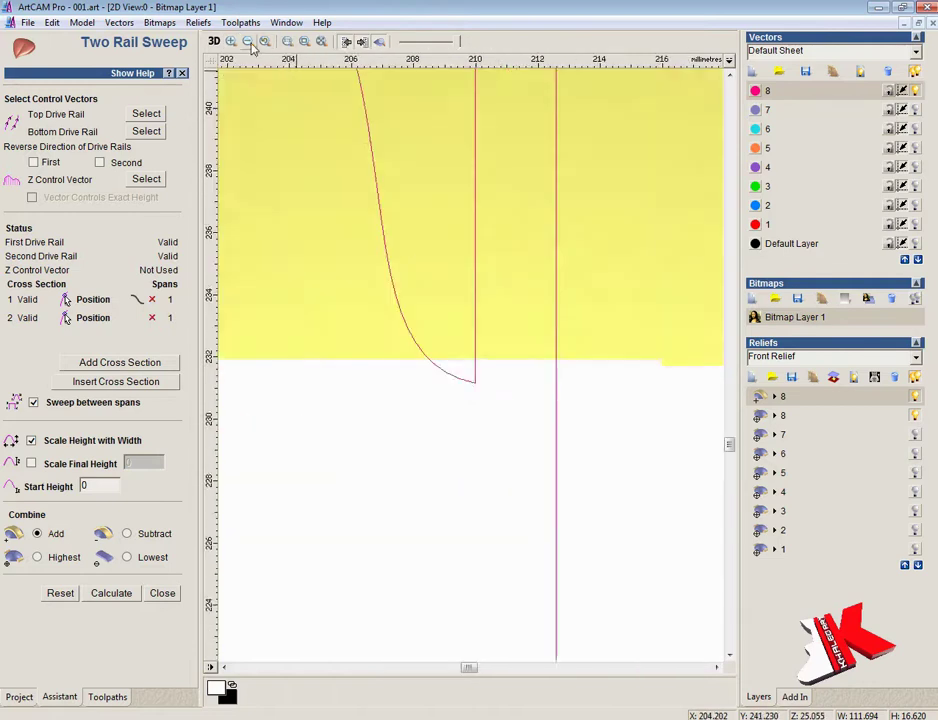
pyautogui.click(251, 44)
pyautogui.click(251, 44)
pyautogui.click(251, 44)
pyautogui.click(251, 44)
pyautogui.click(250, 44)
pyautogui.scroll(1, 496, 343)
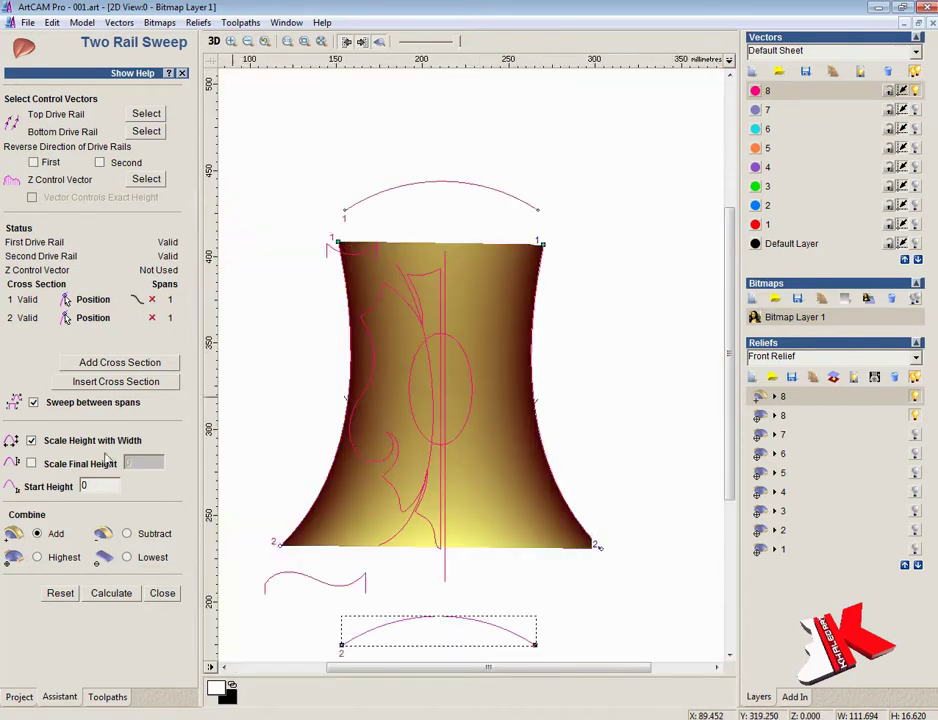
# - Clear the swept relief from its layer and stretch both side curves downward to about 193 mm high
pyautogui.click(162, 593)
pyautogui.click(146, 459)
pyautogui.click(447, 213)
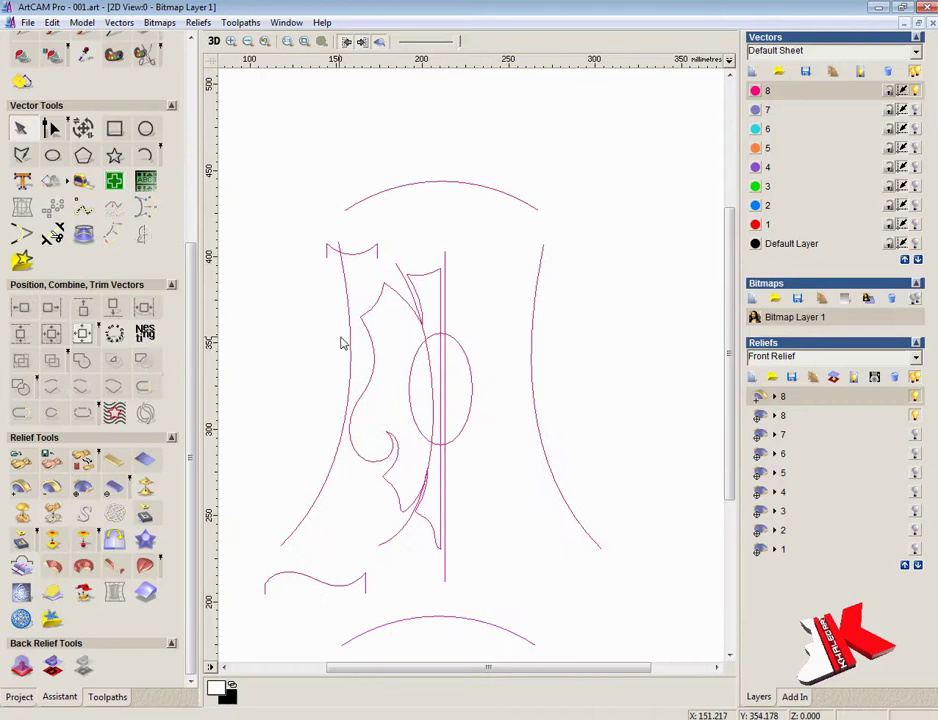
pyautogui.click(349, 343)
pyautogui.keyDown('shift'); pyautogui.click(552, 466); pyautogui.keyUp('shift')
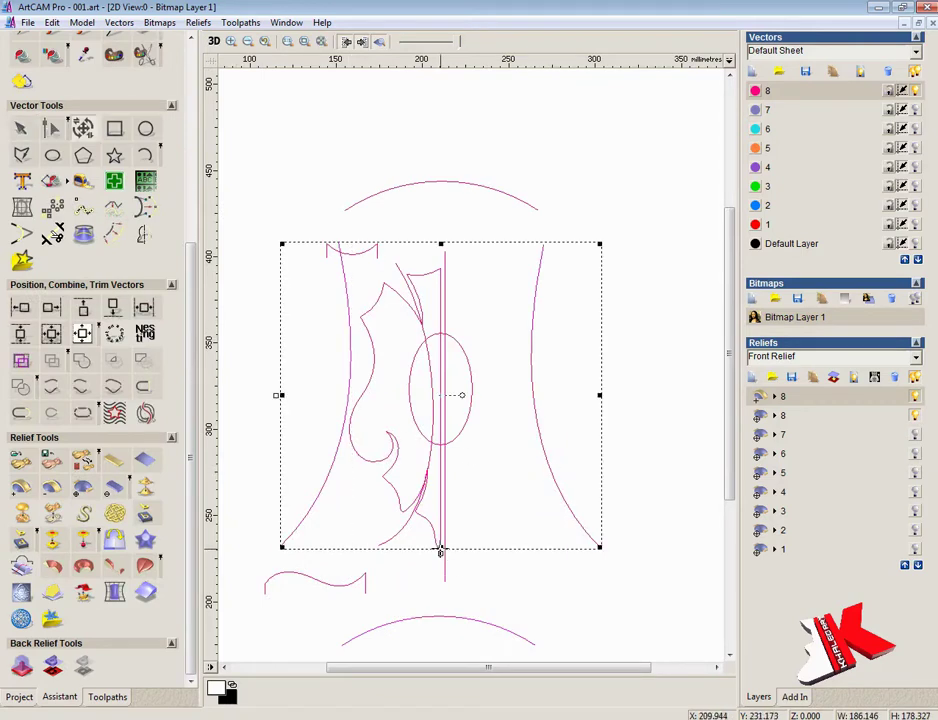
pyautogui.click(528, 608)
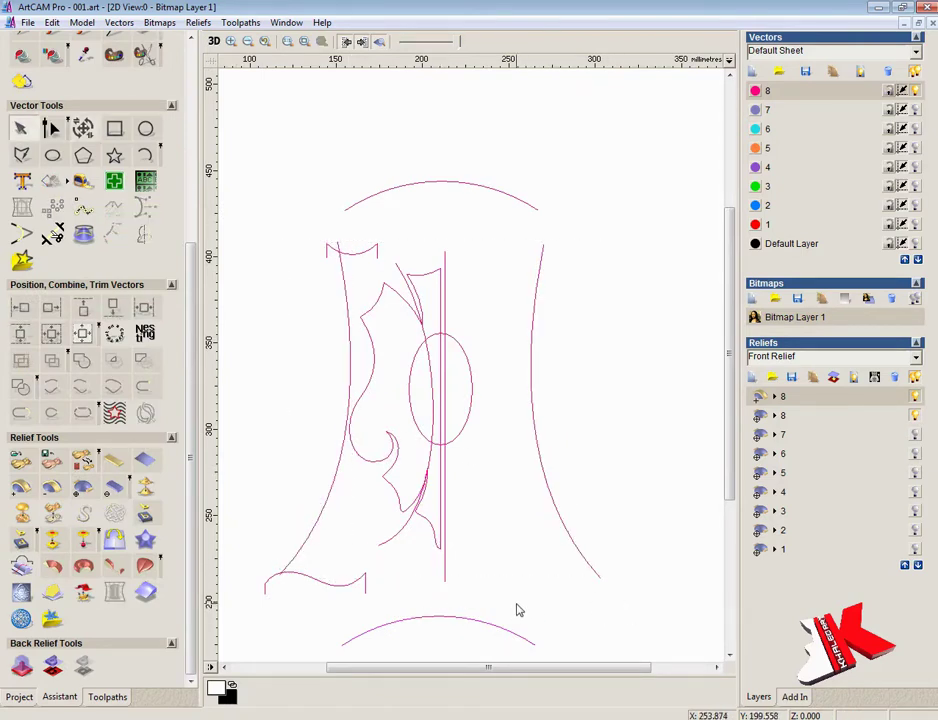
# - Set the lengthened left and right side curves as the drive rails of a new Two Rail Sweep
pyautogui.click(146, 570)
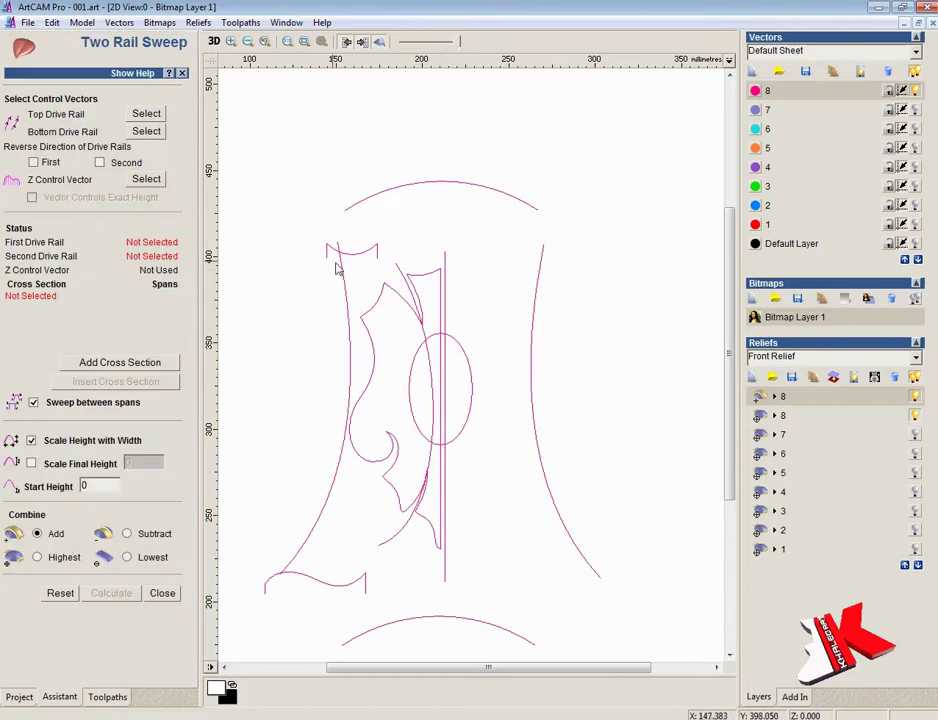
pyautogui.click(335, 266)
pyautogui.click(146, 113)
pyautogui.click(540, 268)
pyautogui.click(146, 131)
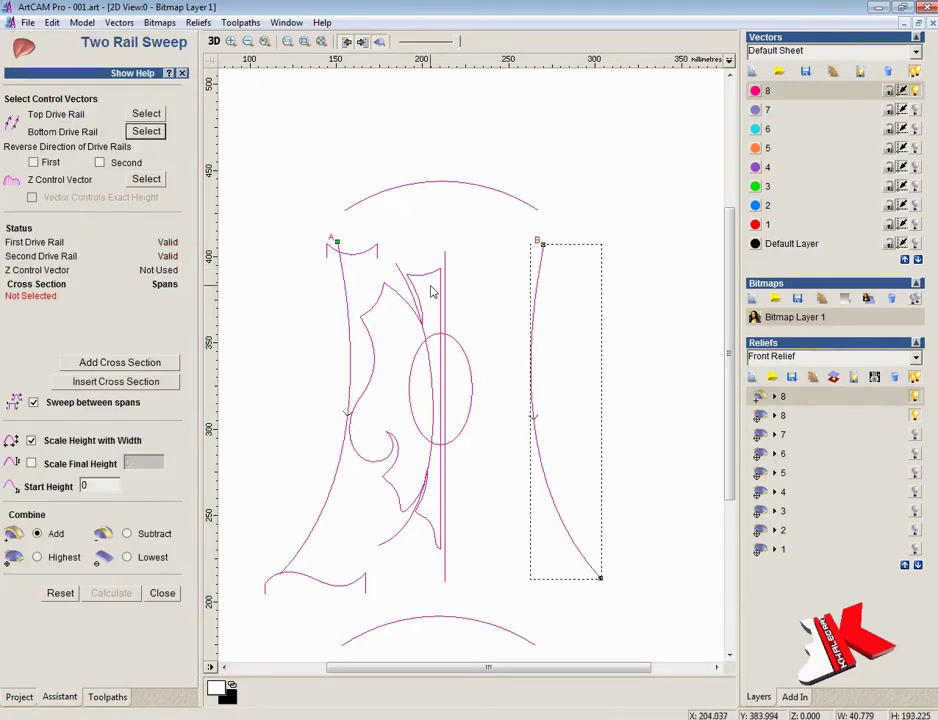
# - Add the upper and lower arcs as cross sections, calculate the sweep with Add, and view it in 3D
pyautogui.click(437, 189)
pyautogui.click(150, 364)
pyautogui.click(410, 622)
pyautogui.click(150, 364)
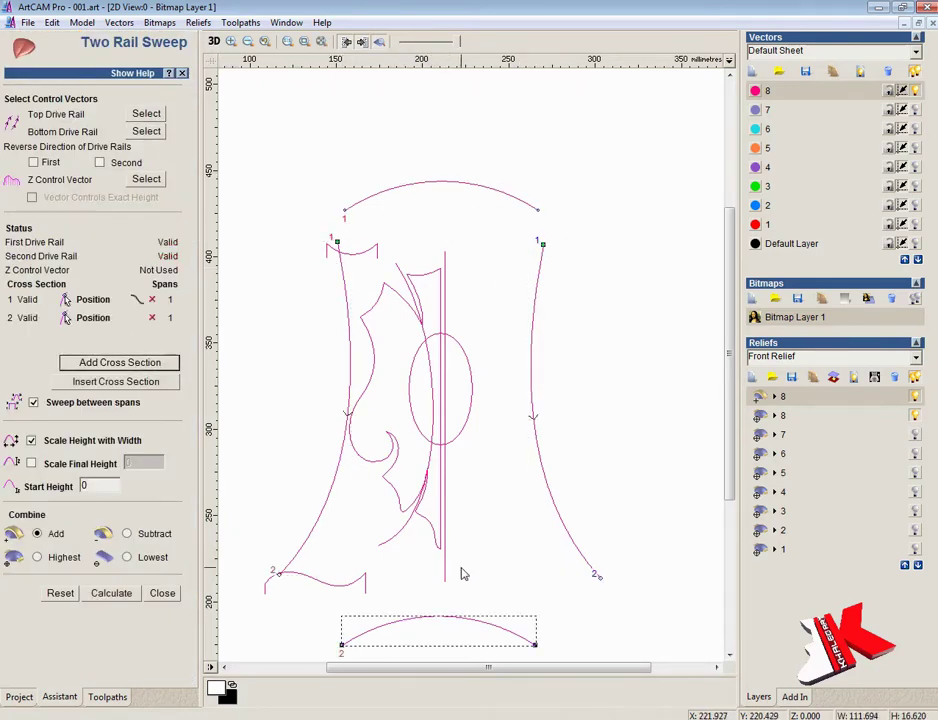
pyautogui.click(120, 595)
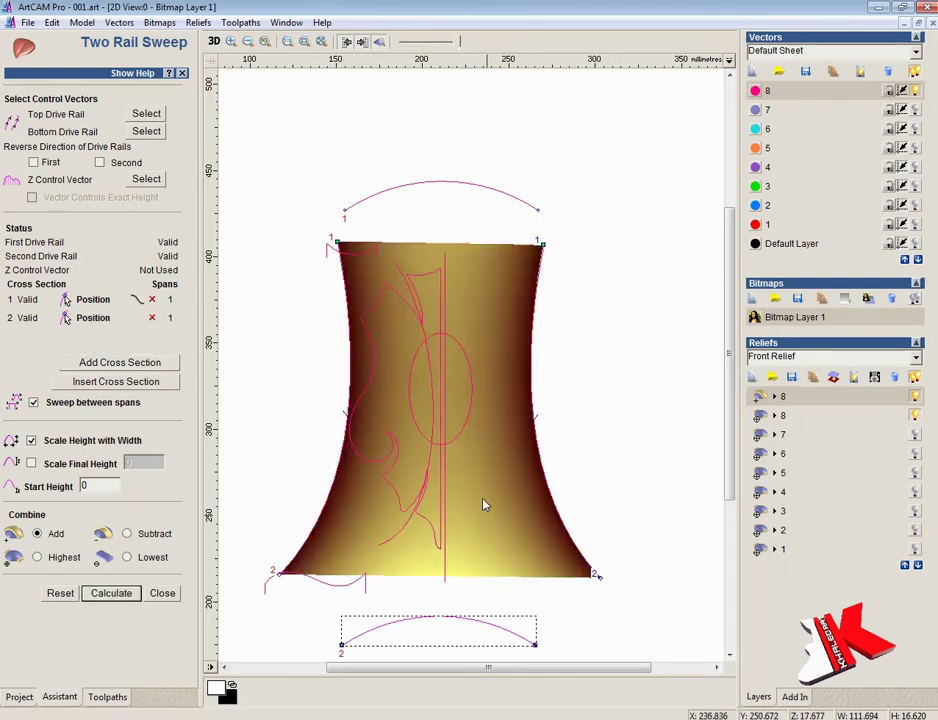
pyautogui.press('F3')
pyautogui.moveTo(324, 444); pyautogui.dragTo(529, 513)
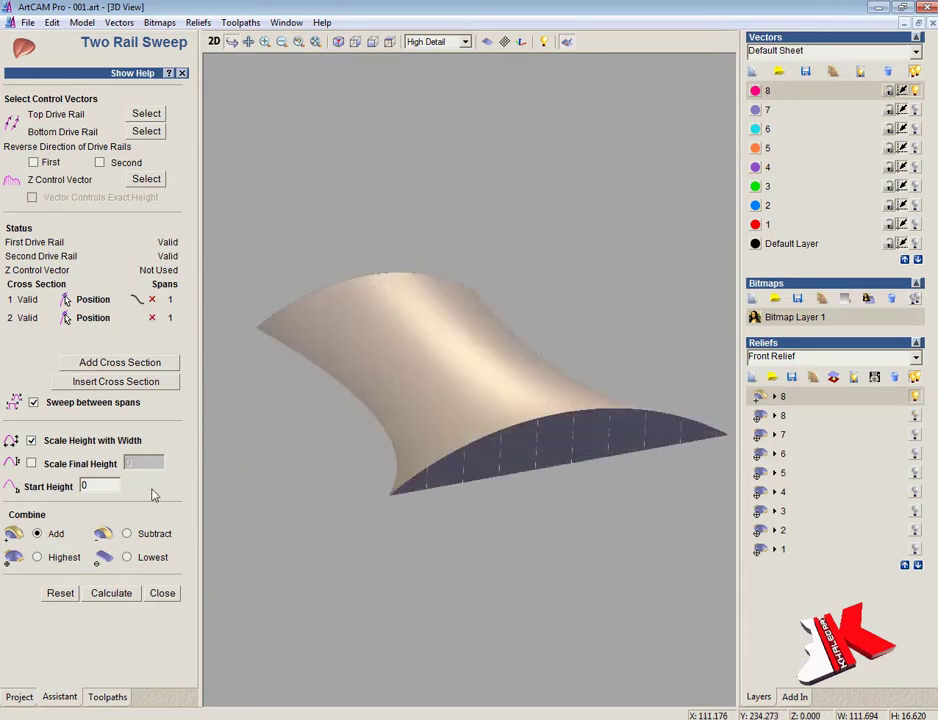
# - Close the sweep and reduce the height of the whole swept layer with Scale Relief Height
pyautogui.click(162, 593)
pyautogui.click(53, 513)
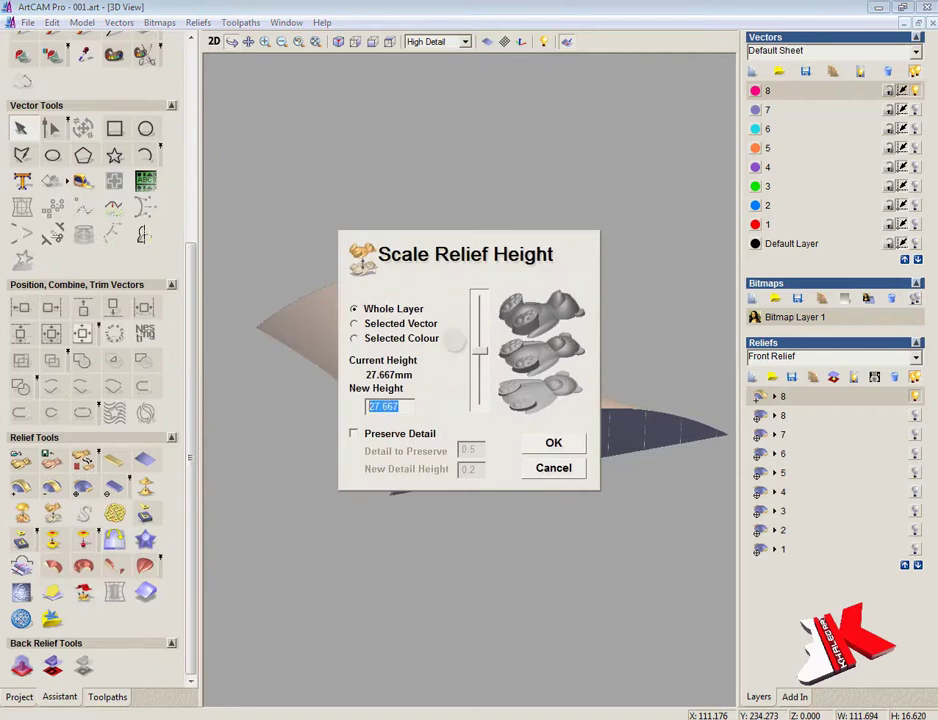
pyautogui.click(552, 445)
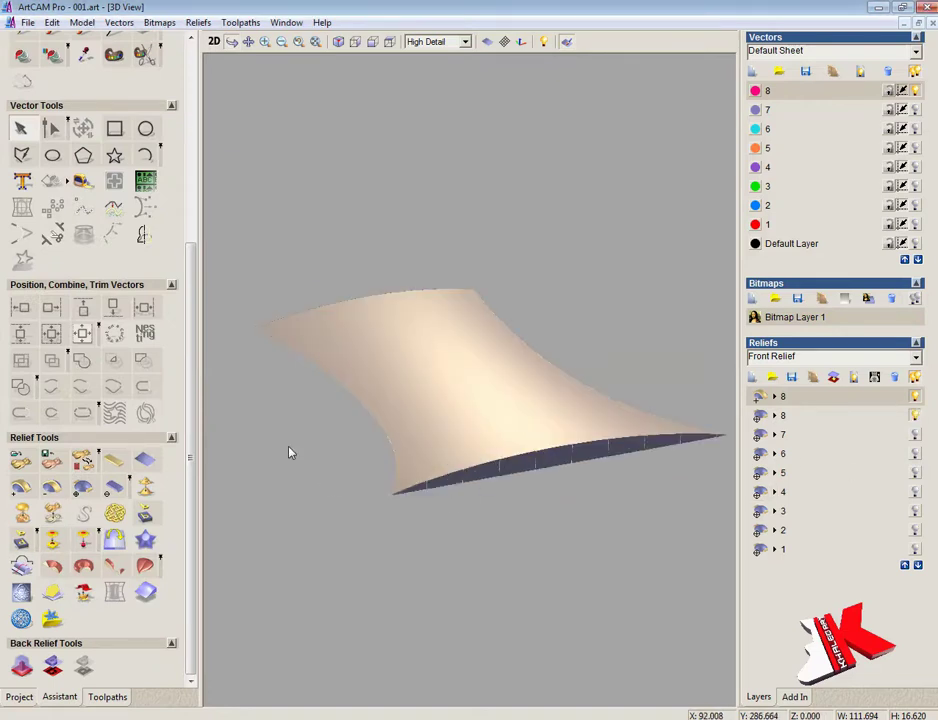
# - Mirror a copy of the left leaf outlines to the right side in the 2D view, keeping the originals
pyautogui.press('F2')
pyautogui.click(411, 307)
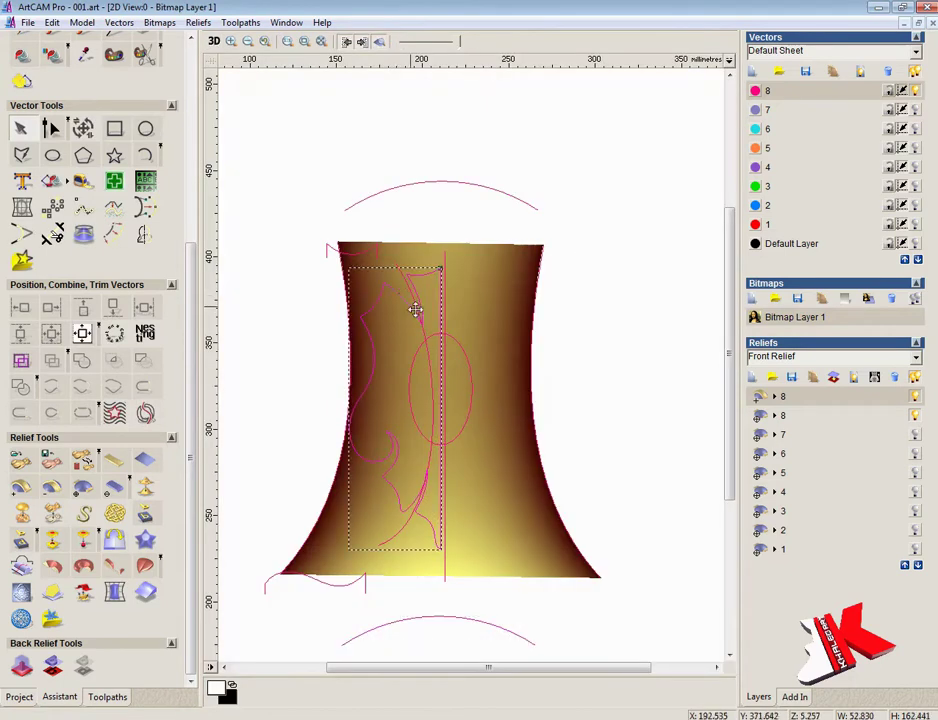
pyautogui.click(379, 42)
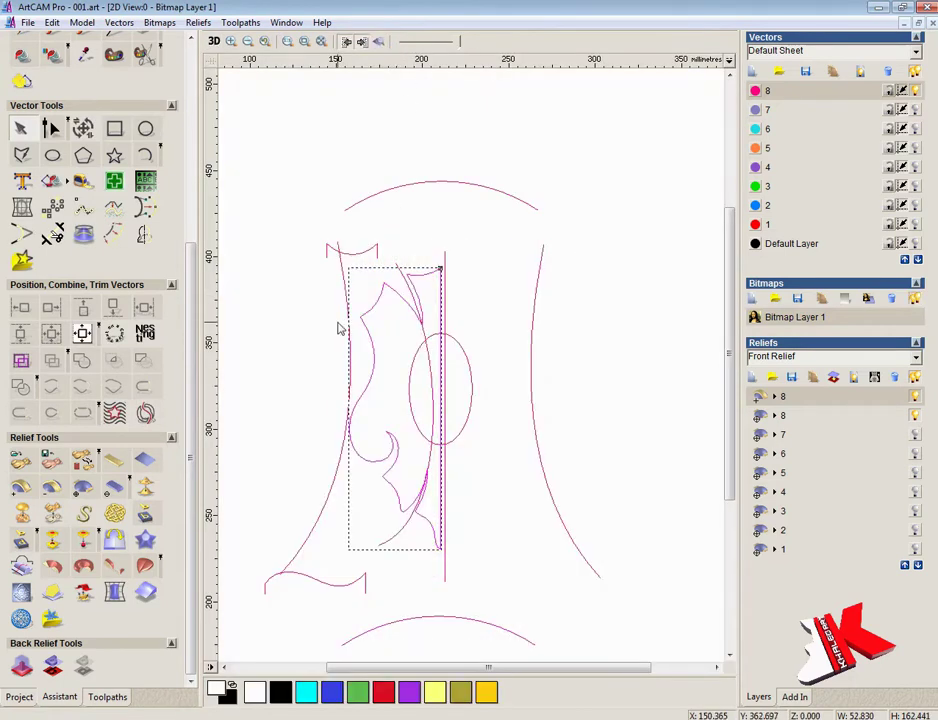
pyautogui.click(379, 42)
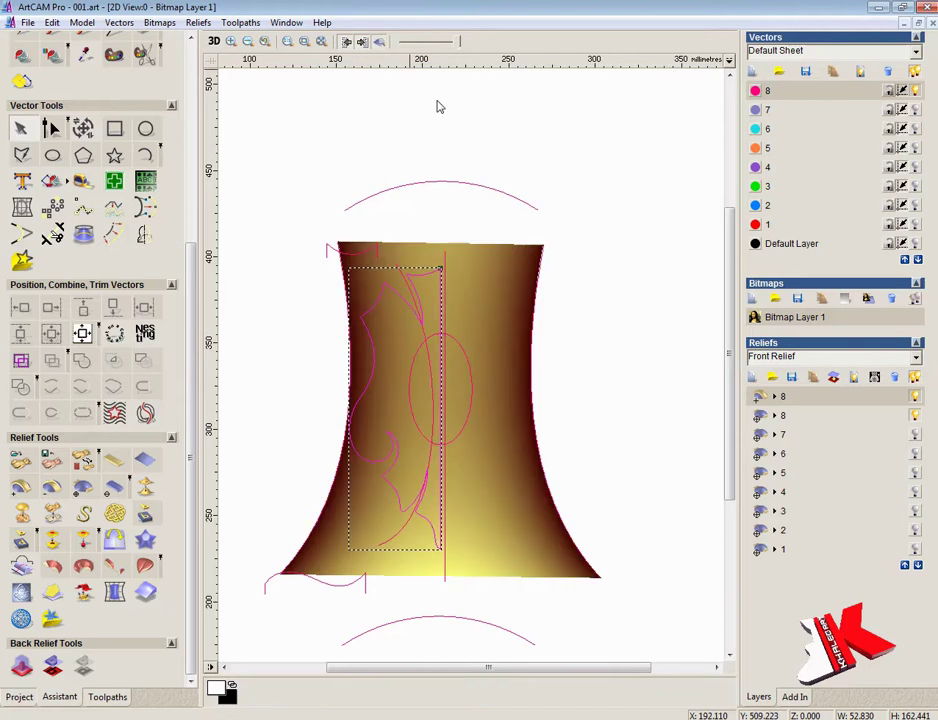
pyautogui.click(810, 416)
pyautogui.scroll(2, 425, 300)
pyautogui.scroll(-1, 695, 448)
pyautogui.scroll(-1, 457, 605)
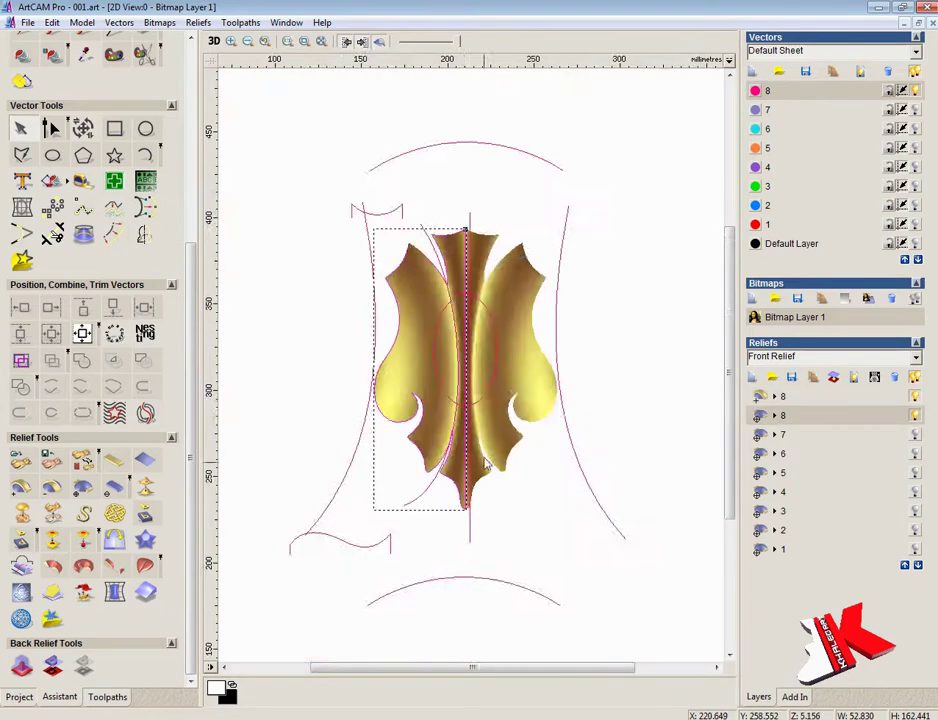
pyautogui.scroll(1, 485, 440)
pyautogui.moveTo(733, 390); pyautogui.dragTo(744, 321)
pyautogui.click(149, 237)
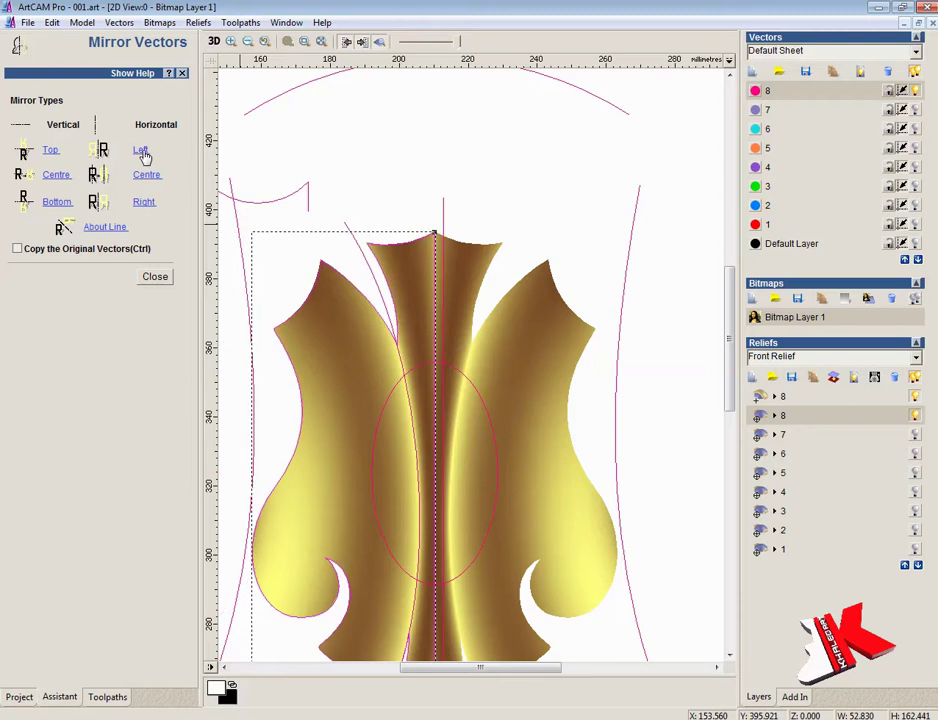
pyautogui.click(145, 203)
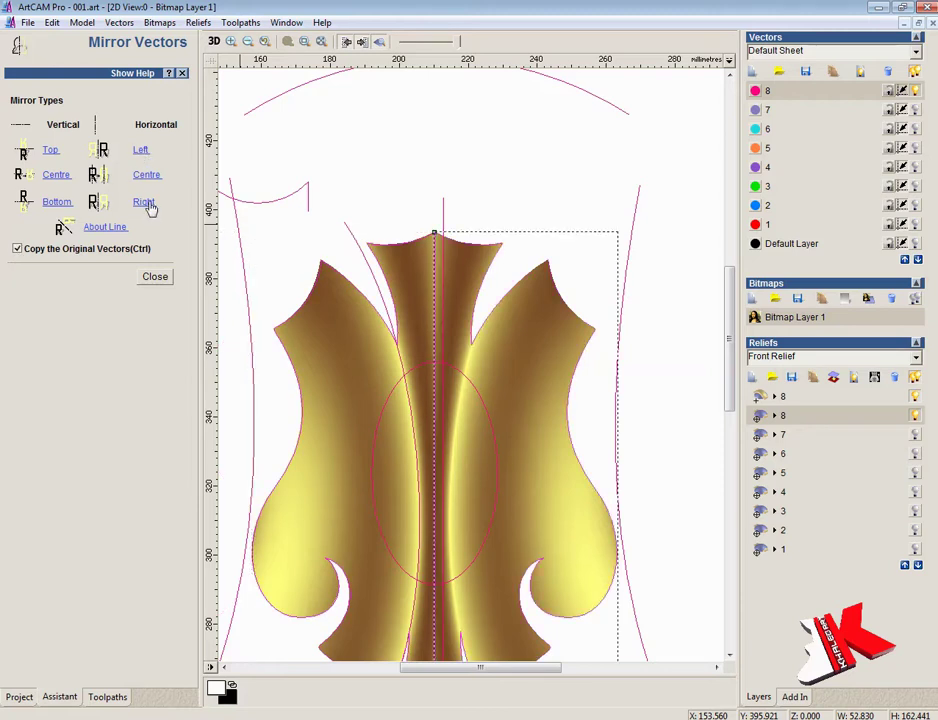
# - With the left and right leaf outlines both selected, clear the domed base relief outside them
pyautogui.keyDown('shift'); pyautogui.click(416, 242); pyautogui.keyUp('shift')
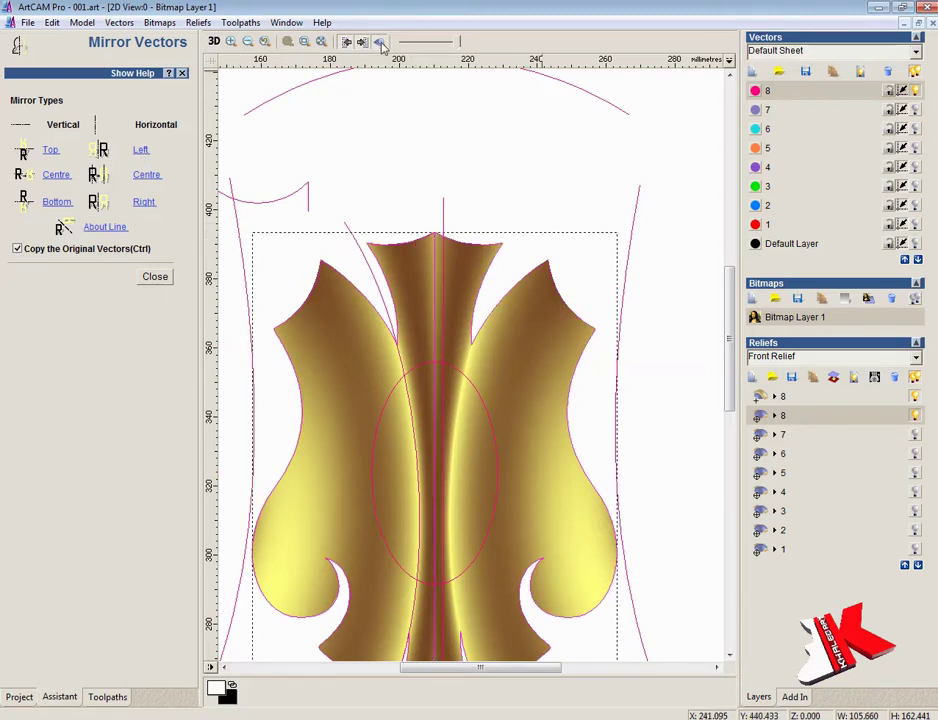
pyautogui.click(381, 46)
pyautogui.click(155, 277)
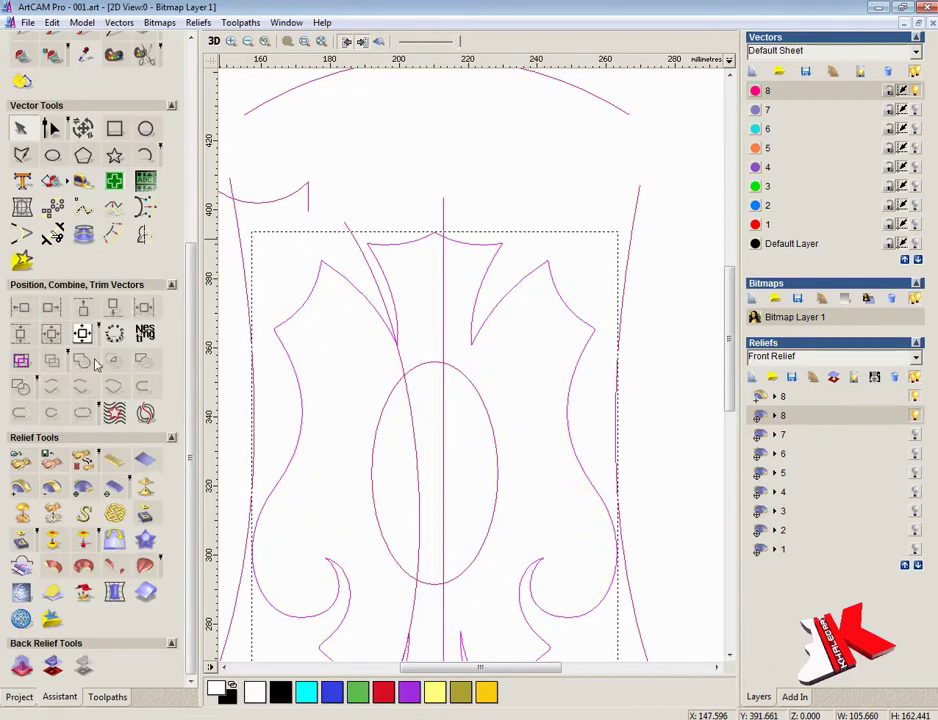
pyautogui.click(379, 42)
pyautogui.click(806, 396)
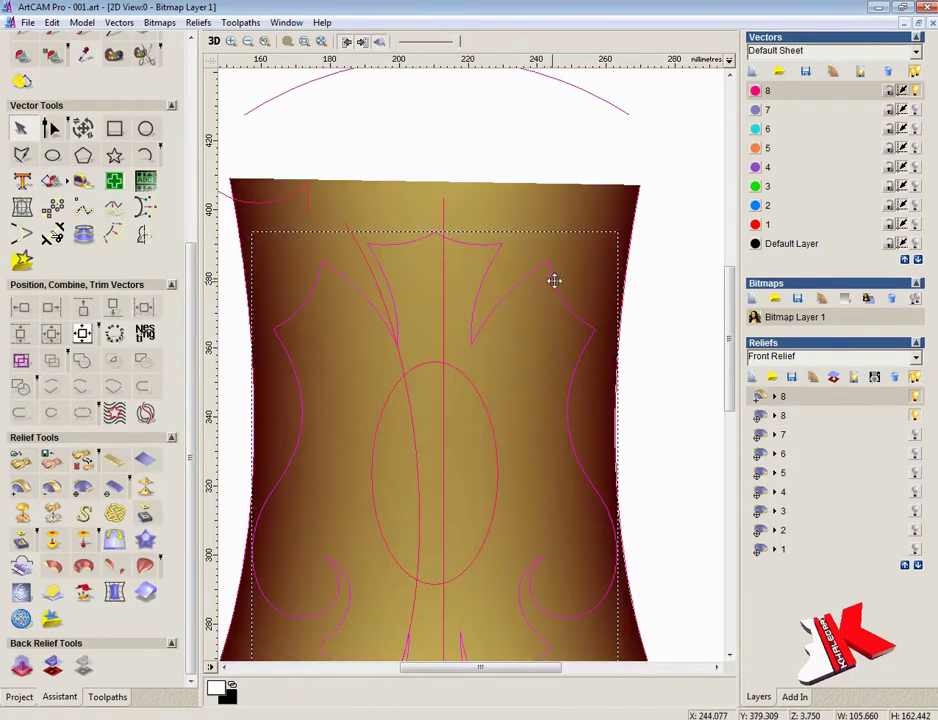
pyautogui.doubleClick(557, 233)
pyautogui.click(506, 465)
pyautogui.click(535, 495)
pyautogui.click(672, 379)
pyautogui.scroll(-1, 671, 379)
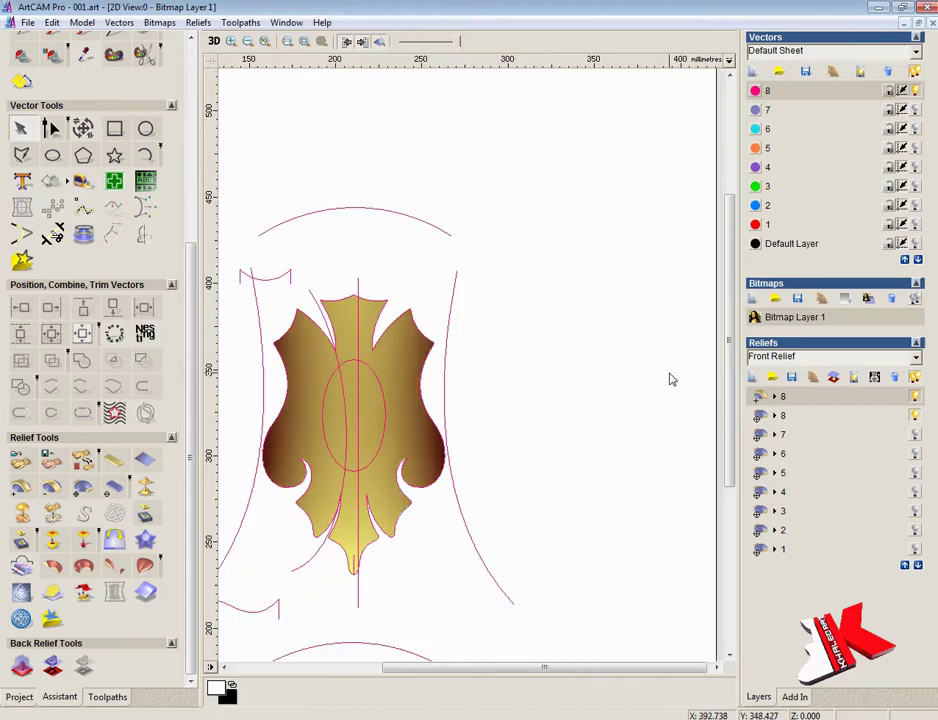
# - Compare the domed base and leaf relief layers in 3D, leaving only the domed base visible
pyautogui.click(213, 41)
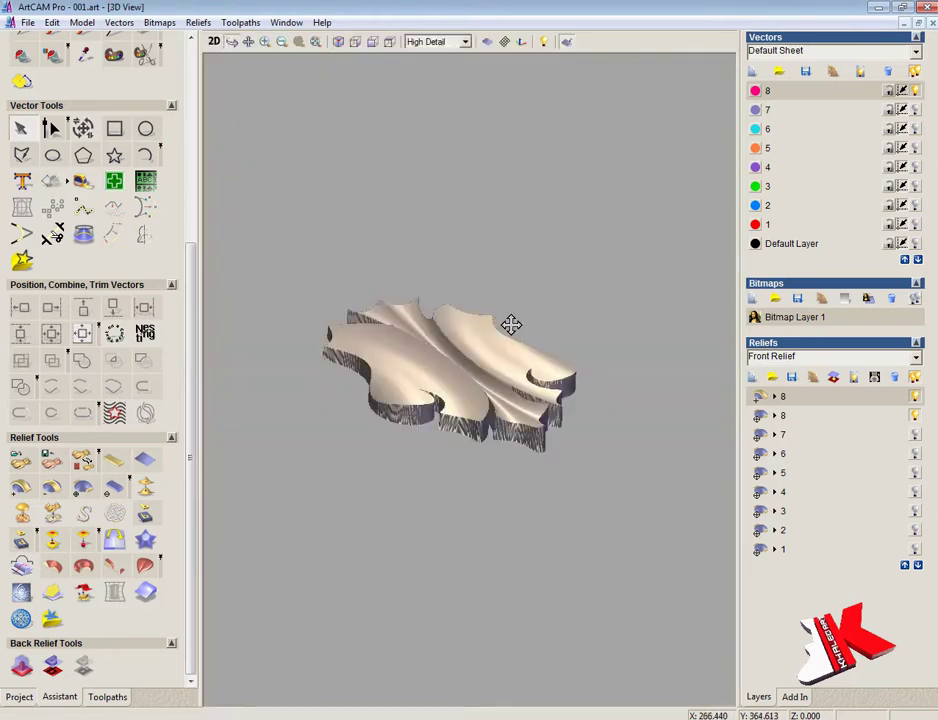
pyautogui.click(915, 397)
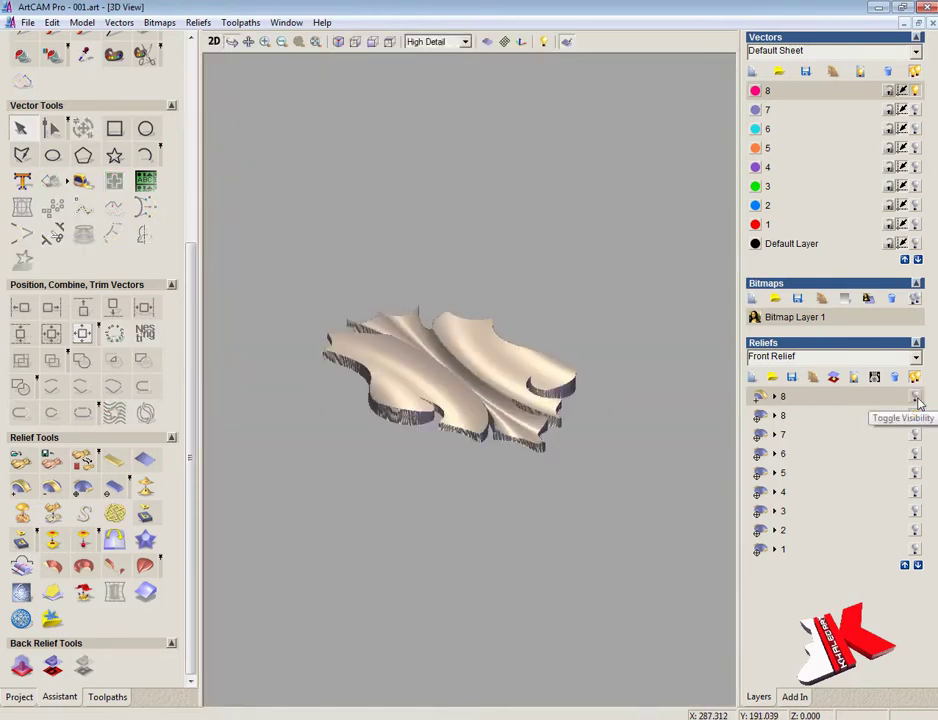
pyautogui.click(915, 397)
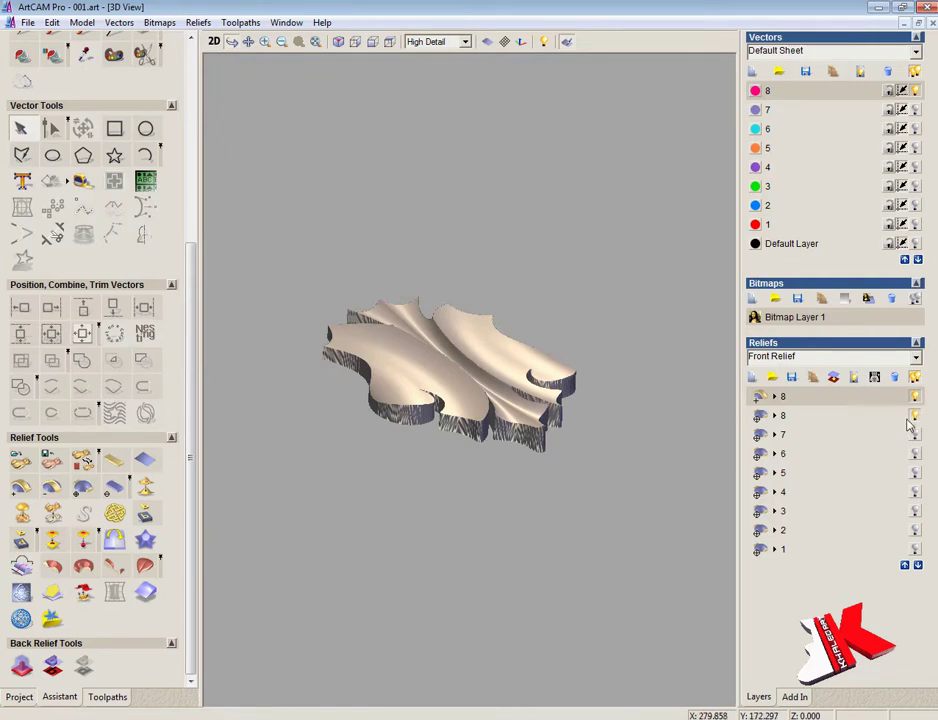
pyautogui.click(914, 416)
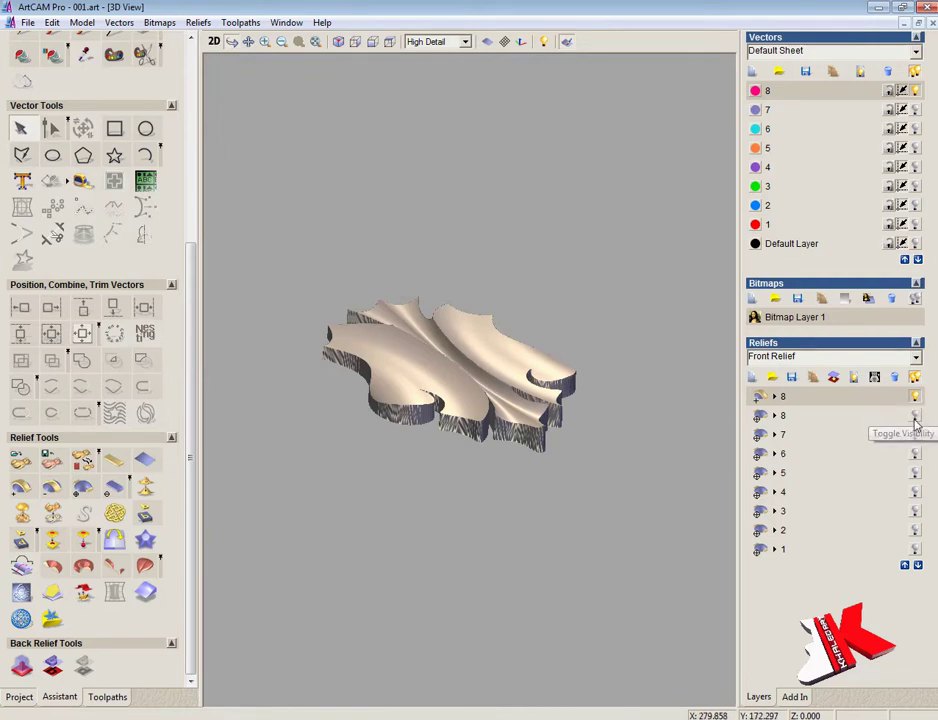
pyautogui.click(114, 540)
pyautogui.click(52, 24)
pyautogui.click(62, 37)
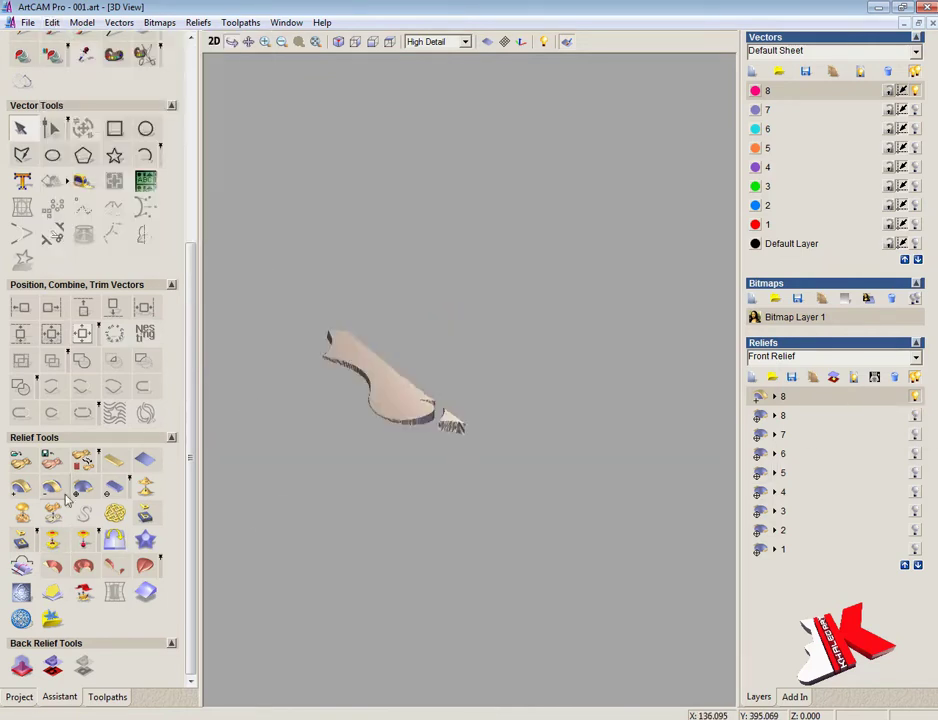
# - Scale the whole domed base layer to a height of 12 mm and show the leaf relief layer again
pyautogui.moveTo(404, 378); pyautogui.dragTo(430, 378, button='middle')
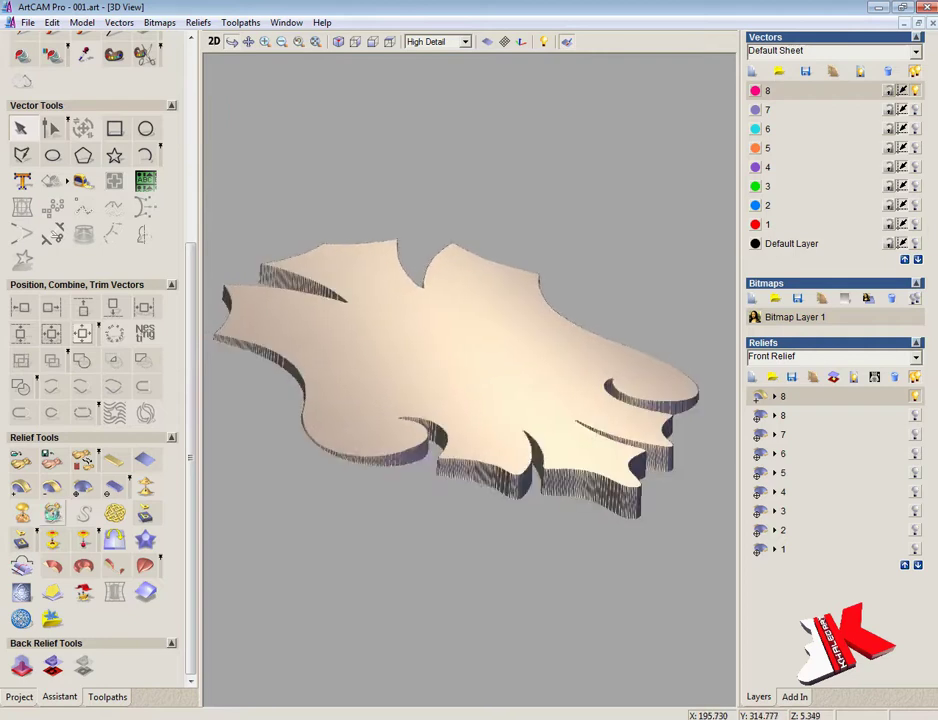
pyautogui.click(53, 515)
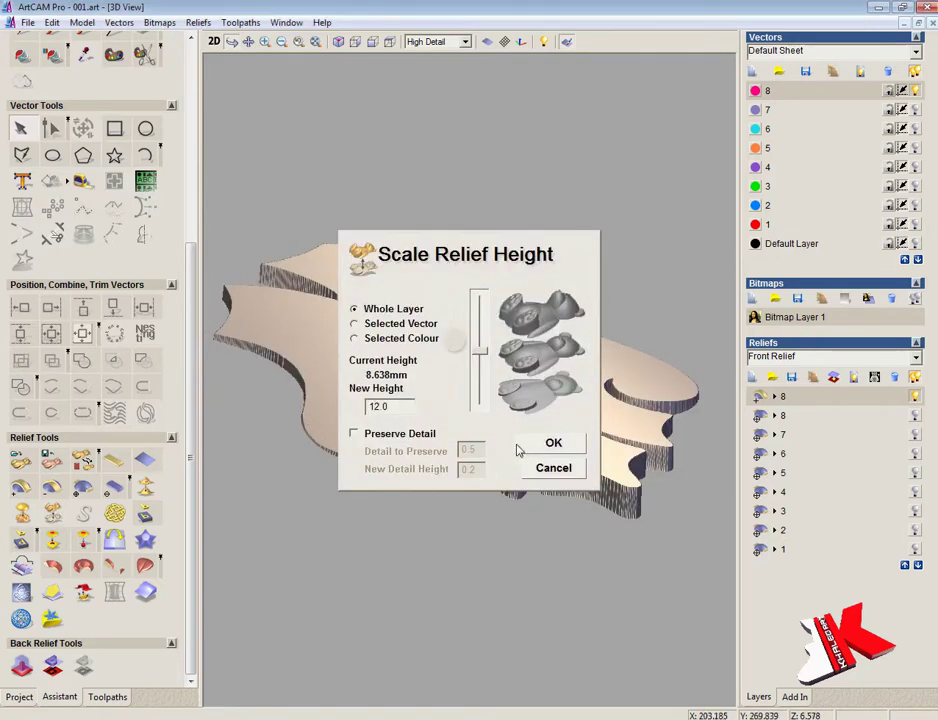
pyautogui.click(548, 442)
pyautogui.click(916, 416)
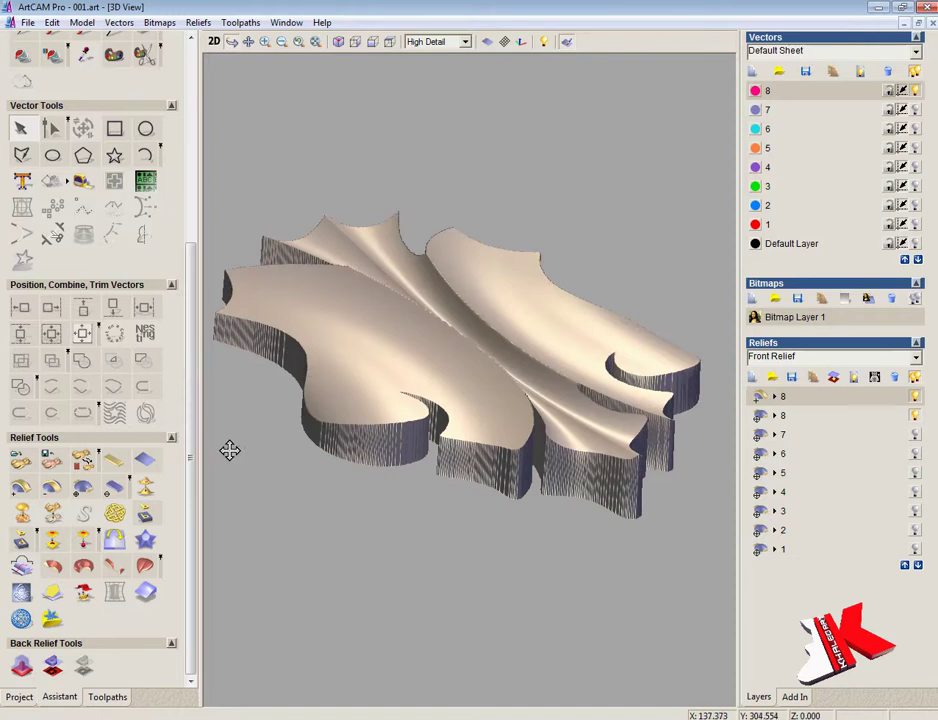
pyautogui.click(90, 510)
pyautogui.click(580, 475)
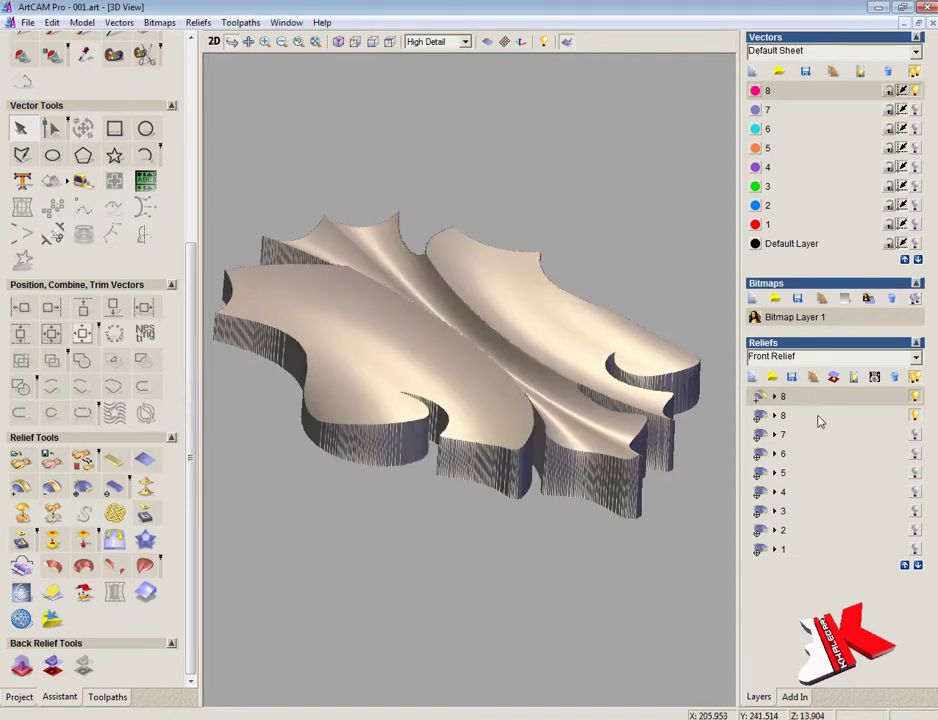
# - Make the leaf relief layer active and scale the whole layer to a height of 5 mm
pyautogui.click(760, 416)
pyautogui.click(53, 513)
pyautogui.click(556, 443)
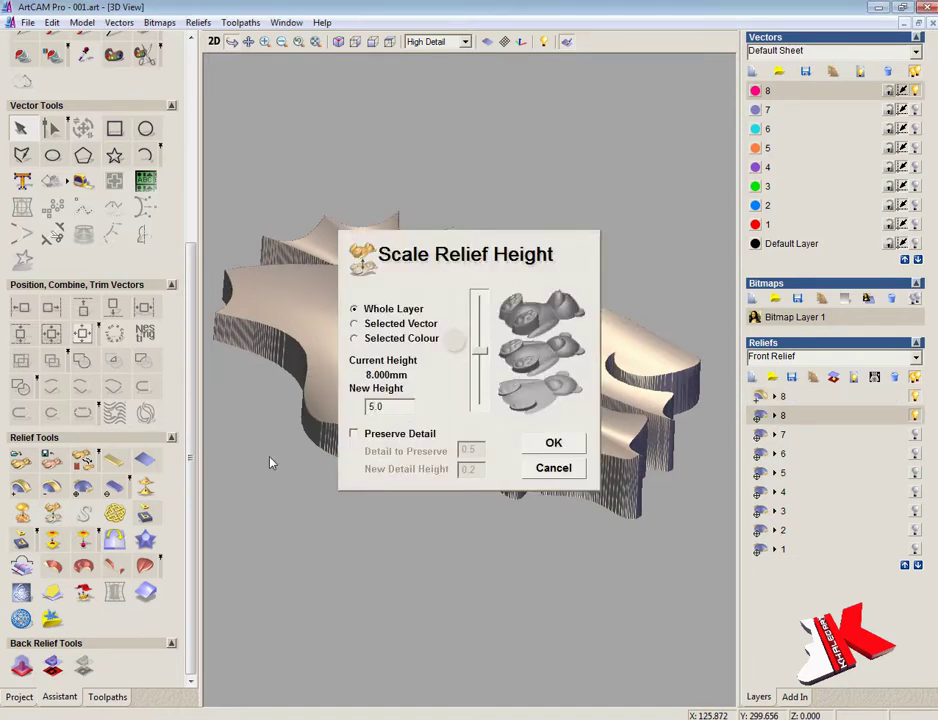
pyautogui.moveTo(394, 408); pyautogui.dragTo(451, 536)
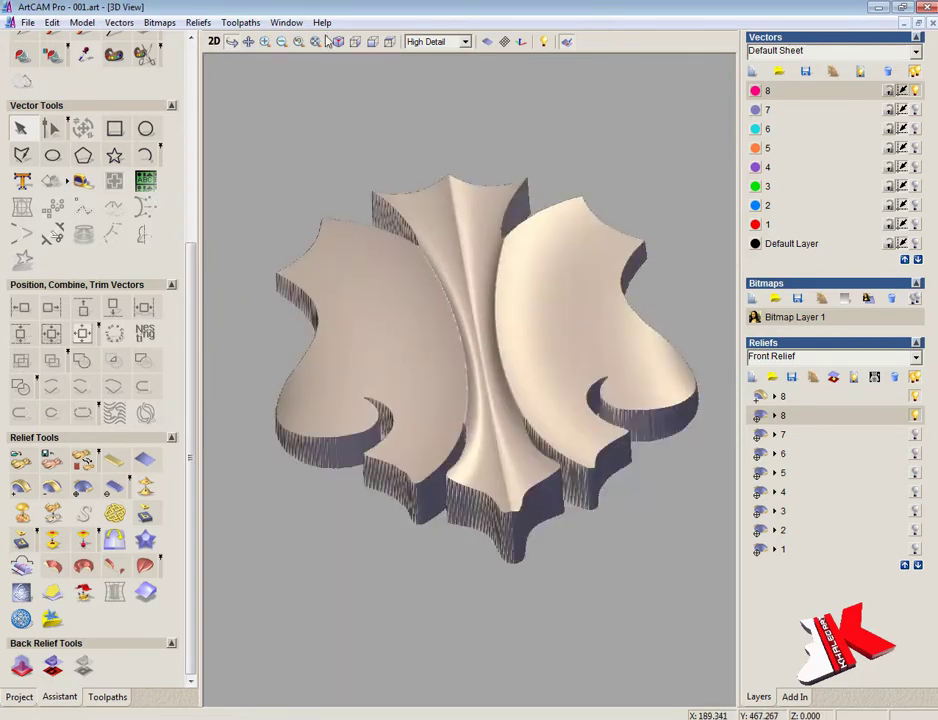
# - Examine the combined relief from the side and compare it with the E012 reference photo of the carving
pyautogui.click(374, 45)
pyautogui.click(356, 43)
pyautogui.moveTo(456, 251); pyautogui.dragTo(469, 195, button='right')
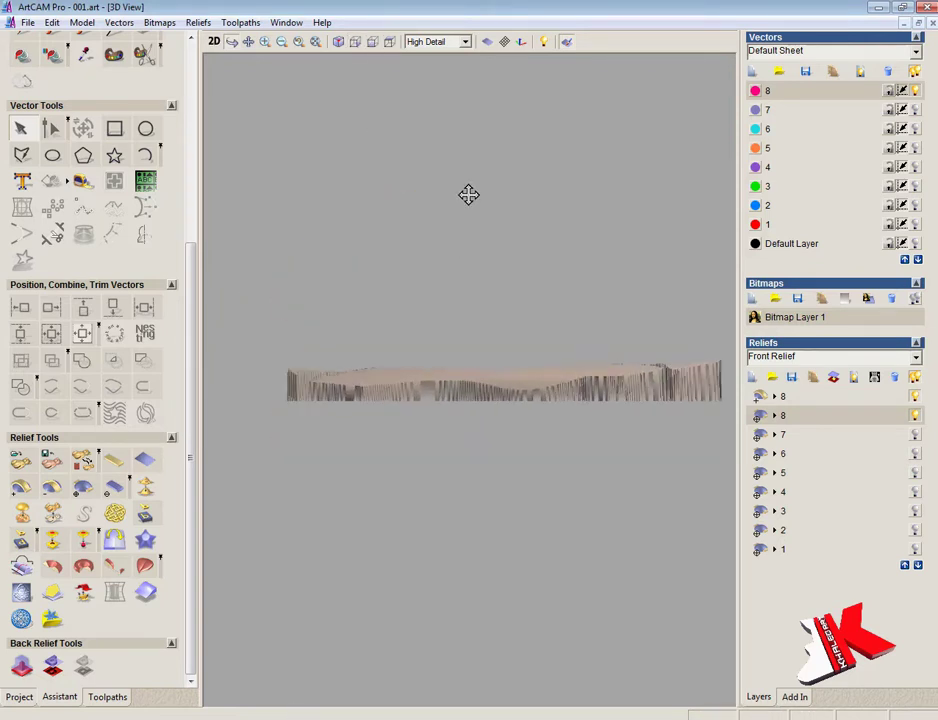
pyautogui.moveTo(469, 195); pyautogui.dragTo(377, 519)
pyautogui.hotkey('alt', 'Tab')
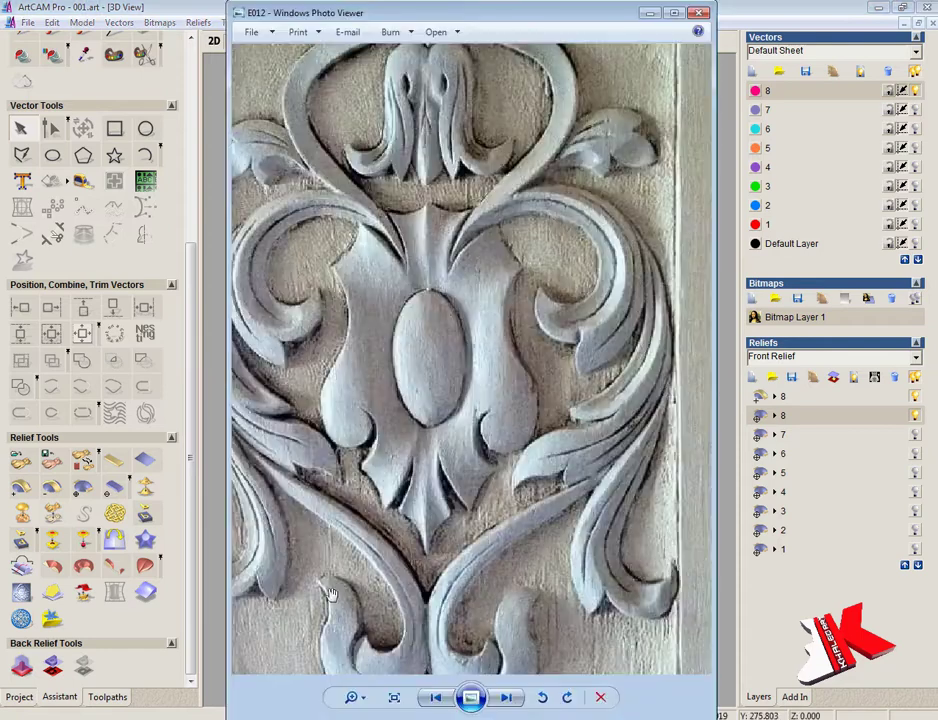
pyautogui.click(200, 702)
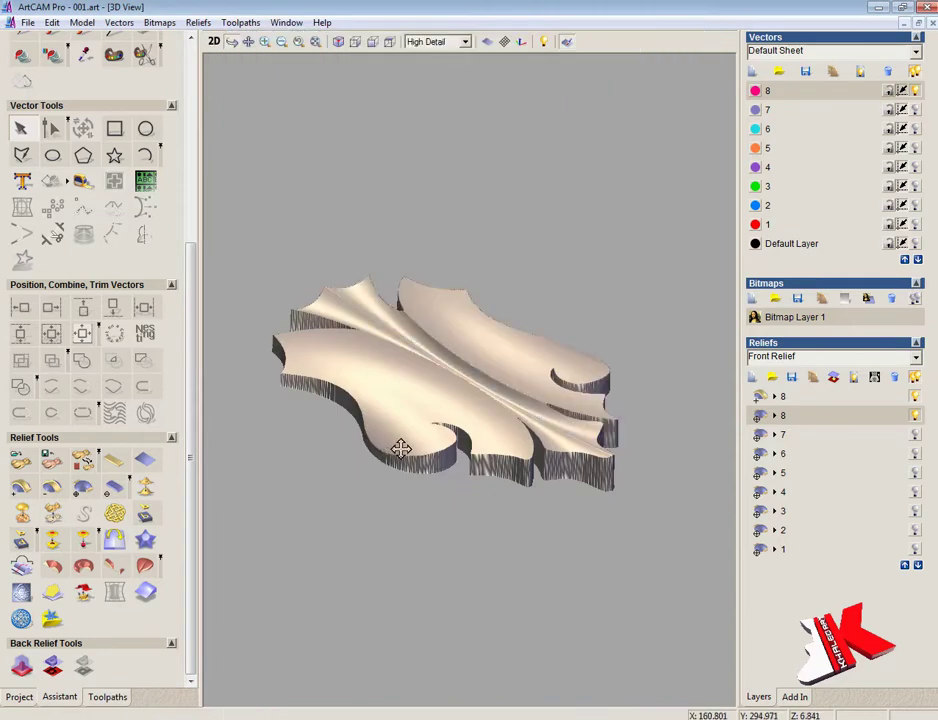
# - Delete the two side rail curves and the upper and lower arc profiles in the 2D view
pyautogui.click(214, 41)
pyautogui.click(545, 290)
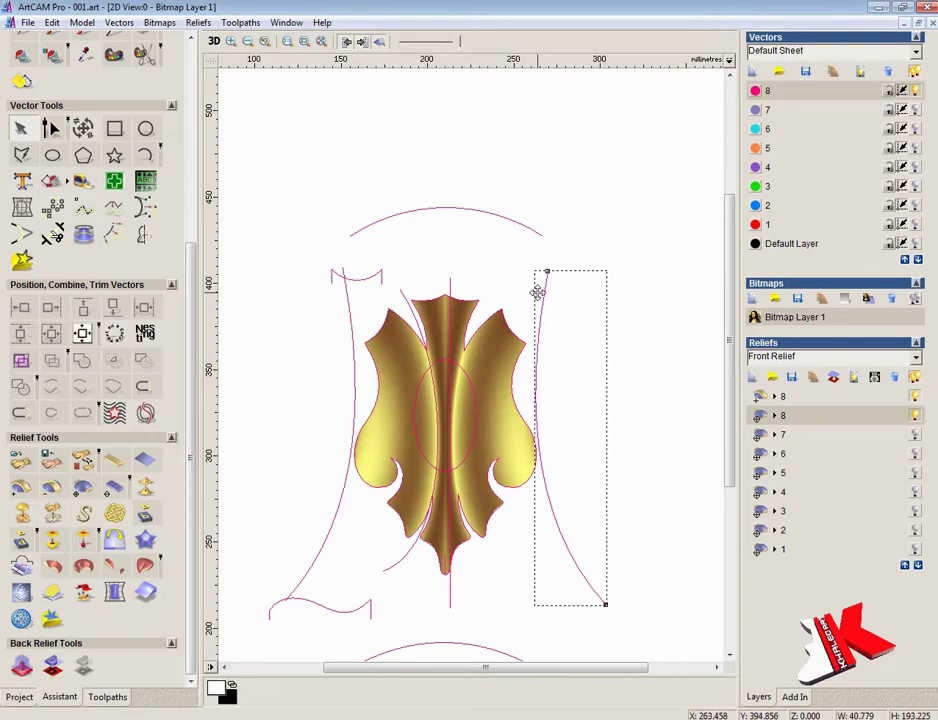
pyautogui.press('Delete')
pyautogui.click(348, 304)
pyautogui.press('Delete')
pyautogui.click(400, 211)
pyautogui.press('Delete')
pyautogui.click(429, 653)
pyautogui.press('Delete')
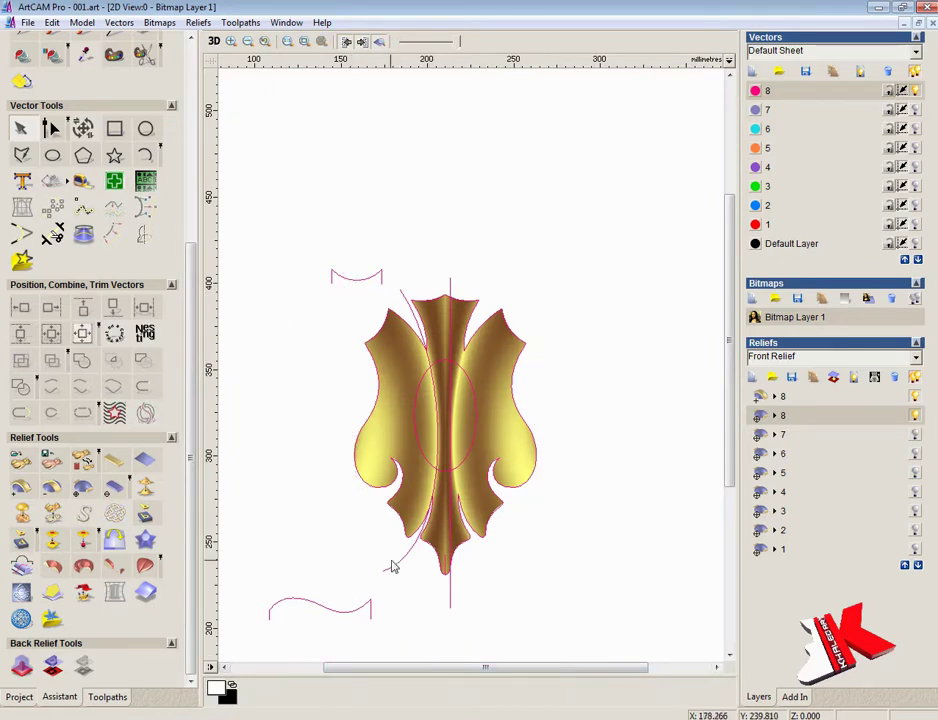
# - Delete the curved inner guide line, the vertical centre line and the lower and upper cross-section profiles
pyautogui.click(387, 561)
pyautogui.press('Delete')
pyautogui.click(450, 597)
pyautogui.press('Delete')
pyautogui.click(346, 617)
pyautogui.press('Delete')
pyautogui.click(356, 272)
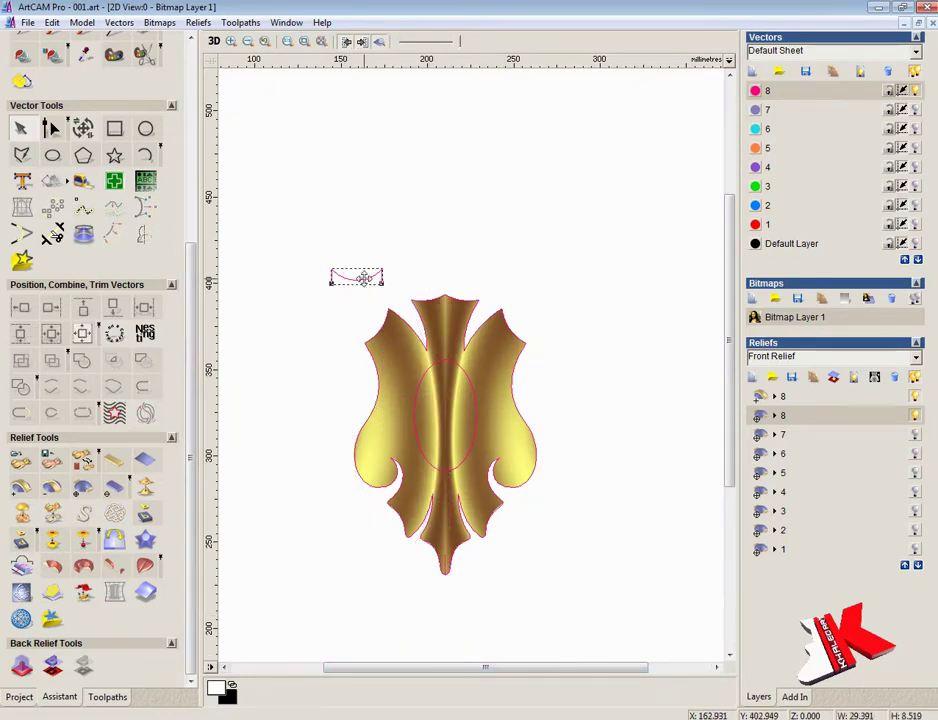
pyautogui.press('Delete')
# - Merge the domed base and leaf relief layers into one layer and remove the leftover leaf layer
pyautogui.click(214, 41)
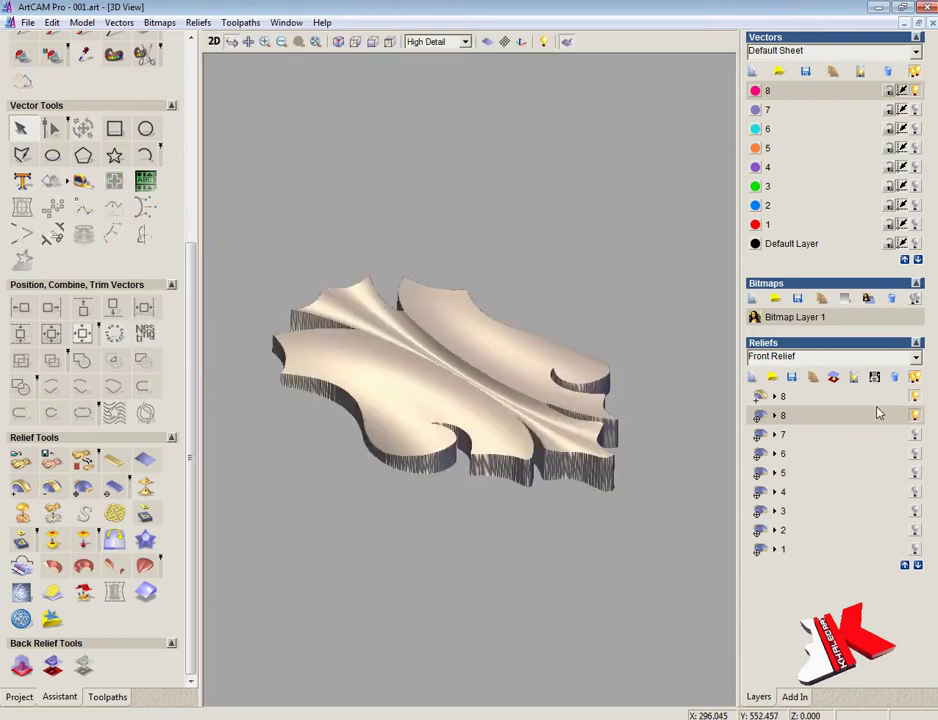
pyautogui.click(842, 397)
pyautogui.click(854, 377)
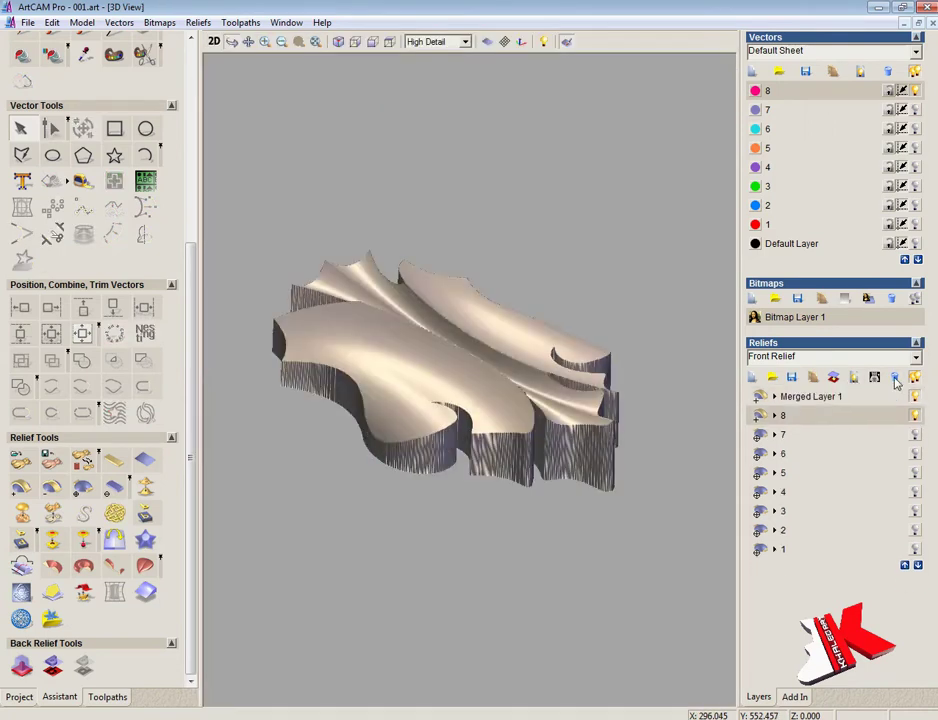
pyautogui.click(833, 397)
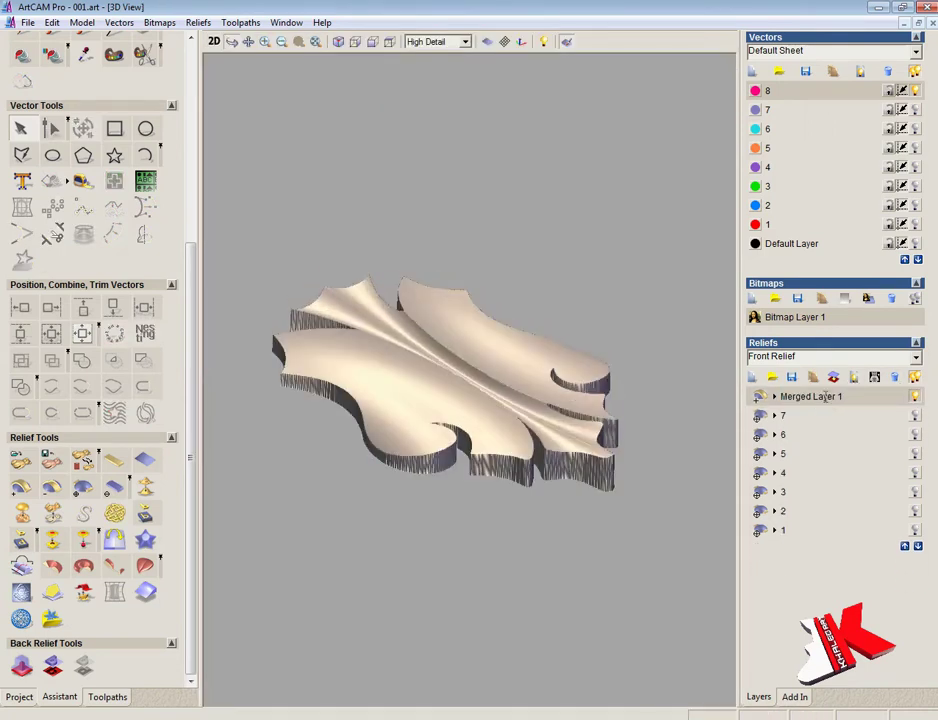
# - Rename the merged relief layer to 8
pyautogui.doubleClick(823, 397)
pyautogui.write('8')
pyautogui.press('Return')
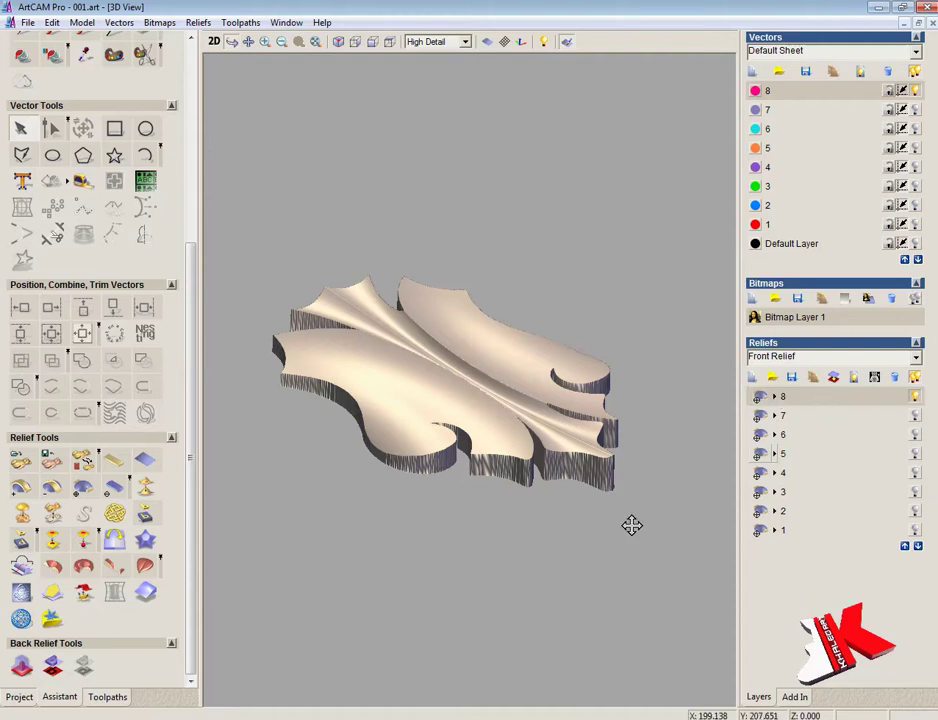
pyautogui.click(214, 42)
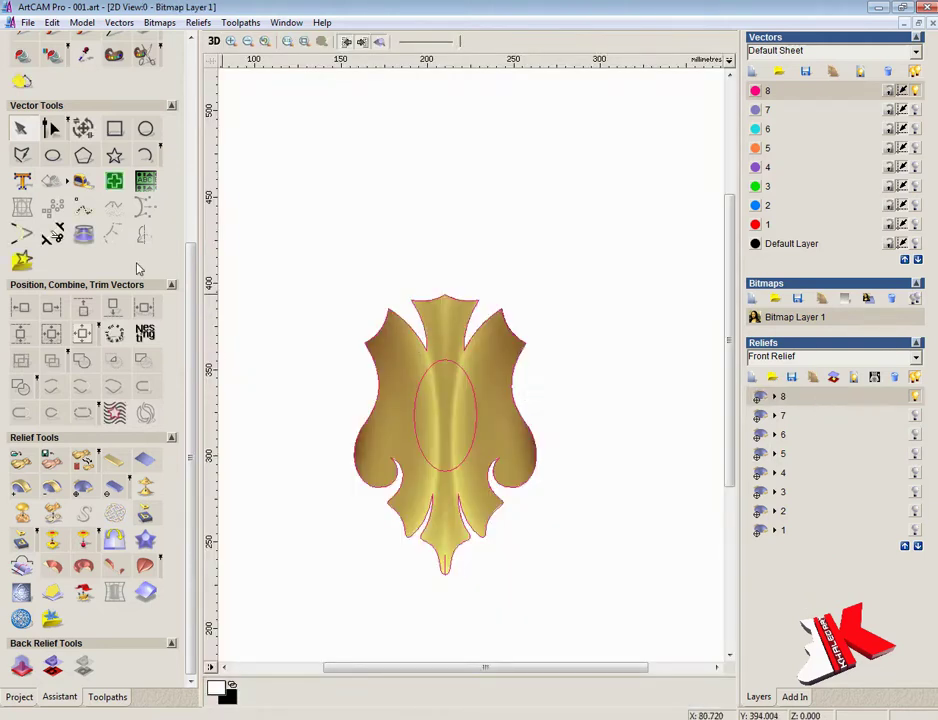
pyautogui.moveTo(729, 430); pyautogui.dragTo(730, 471)
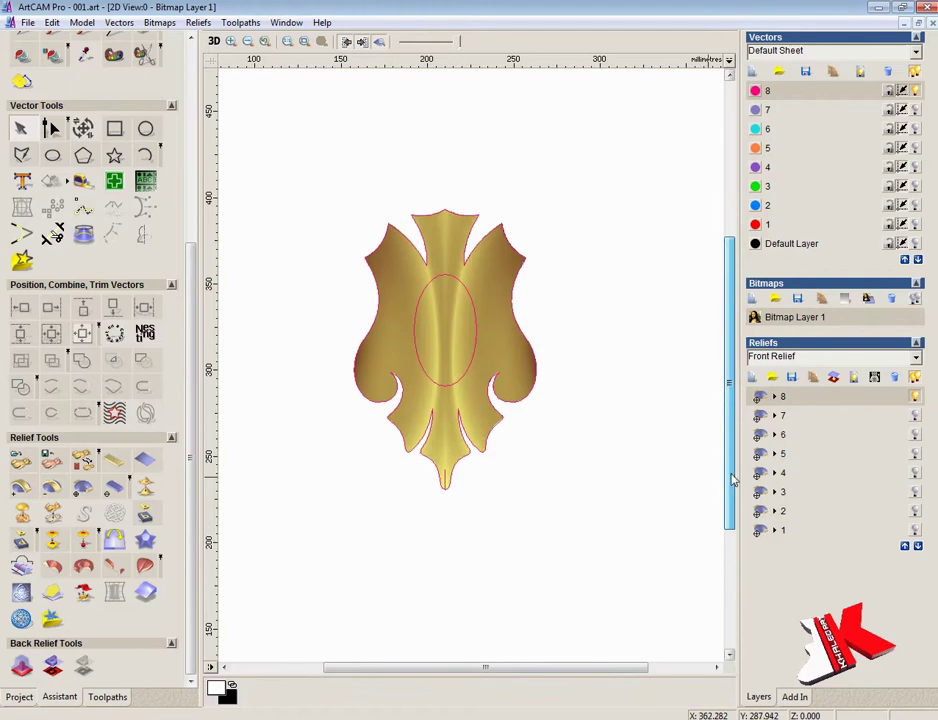
pyautogui.moveTo(336, 189); pyautogui.dragTo(563, 486)
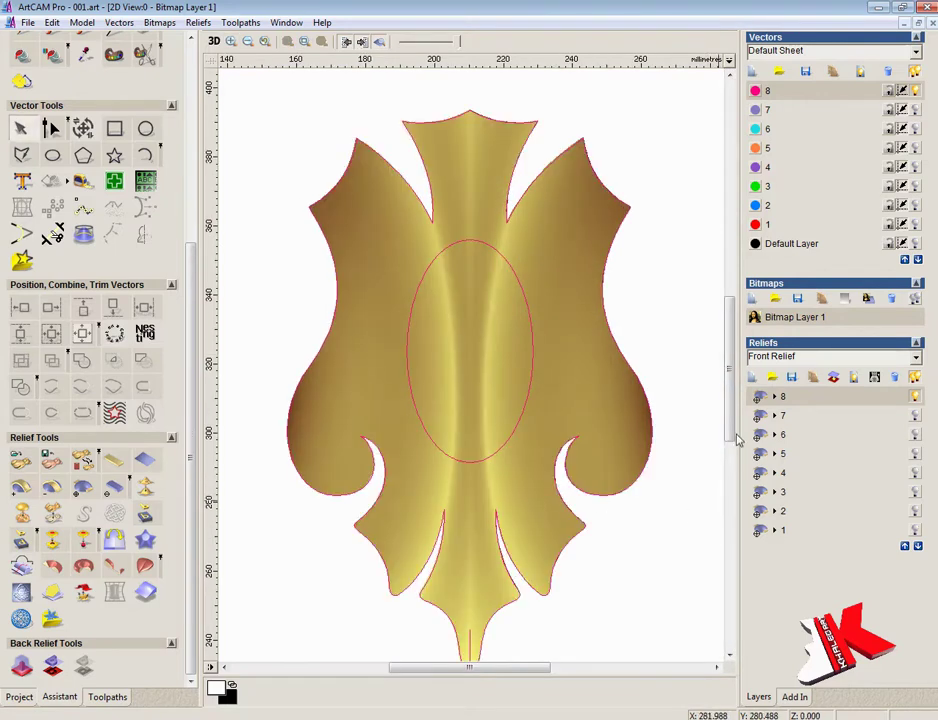
pyautogui.moveTo(733, 419)
pyautogui.mouseDown()
pyautogui.moveTo(733, 443)
pyautogui.moveTo(733, 395)
pyautogui.mouseUp()
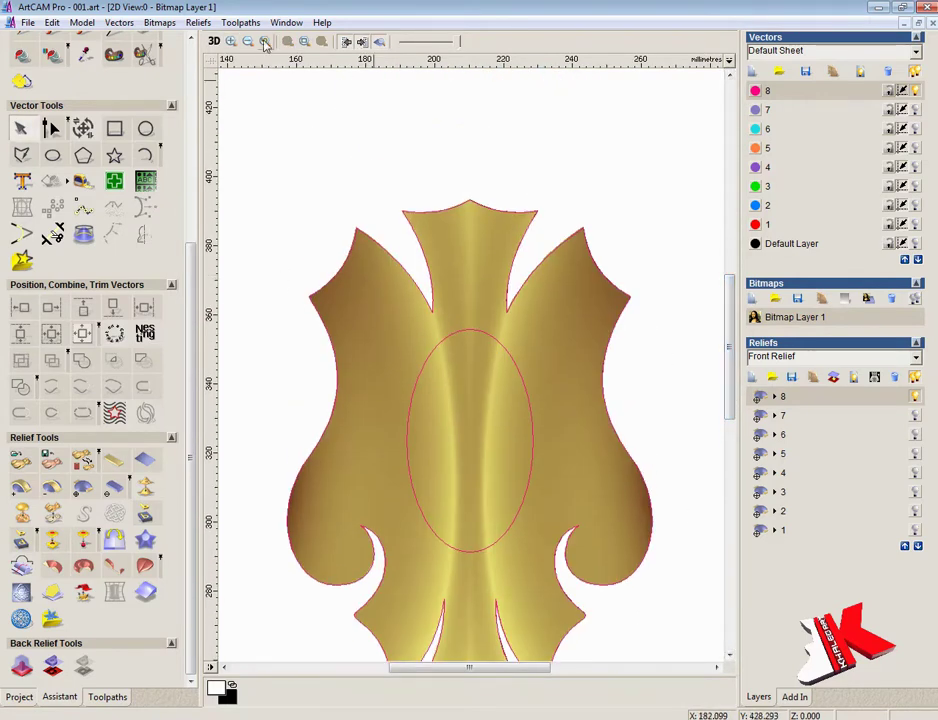
# - Draw a rectangle about 165.7 mm high and narrow it to about 21.7 mm wide just right of the ornament
pyautogui.click(264, 43)
pyautogui.click(114, 128)
pyautogui.moveTo(598, 237); pyautogui.dragTo(438, 521)
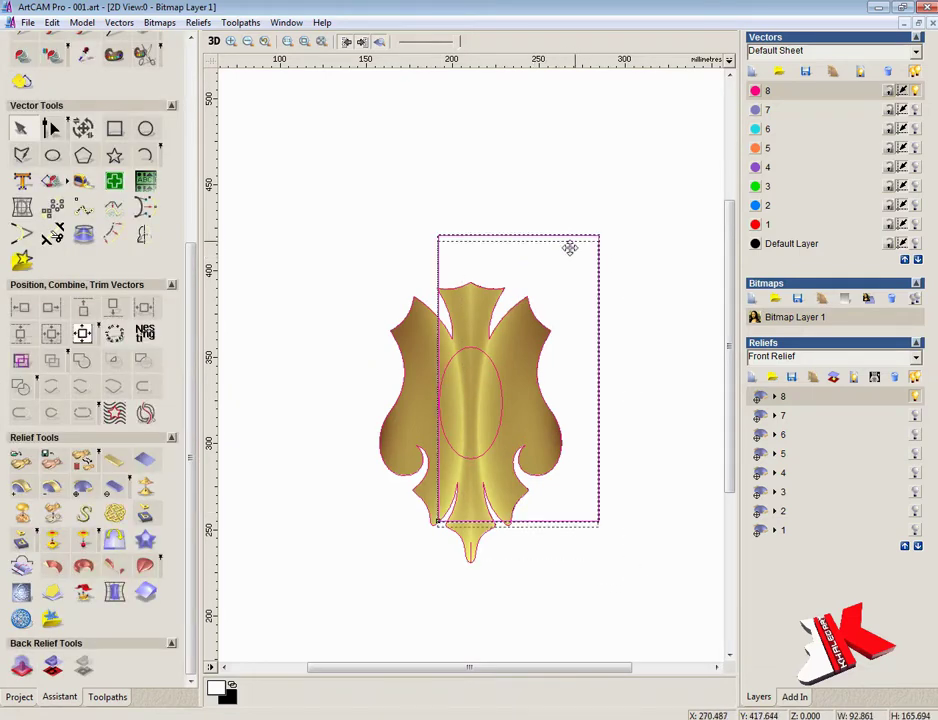
pyautogui.moveTo(569, 248); pyautogui.dragTo(540, 288)
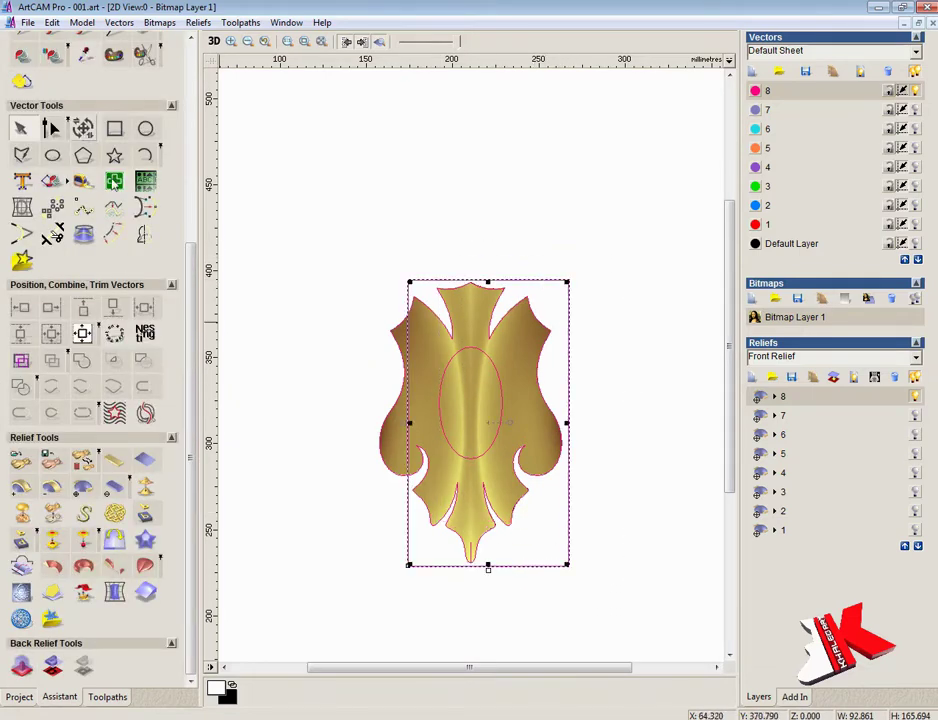
pyautogui.moveTo(409, 423); pyautogui.dragTo(608, 438)
pyautogui.click(646, 431)
# - Remove the rectangle's vertical span on the side facing the ornament
pyautogui.press('n')
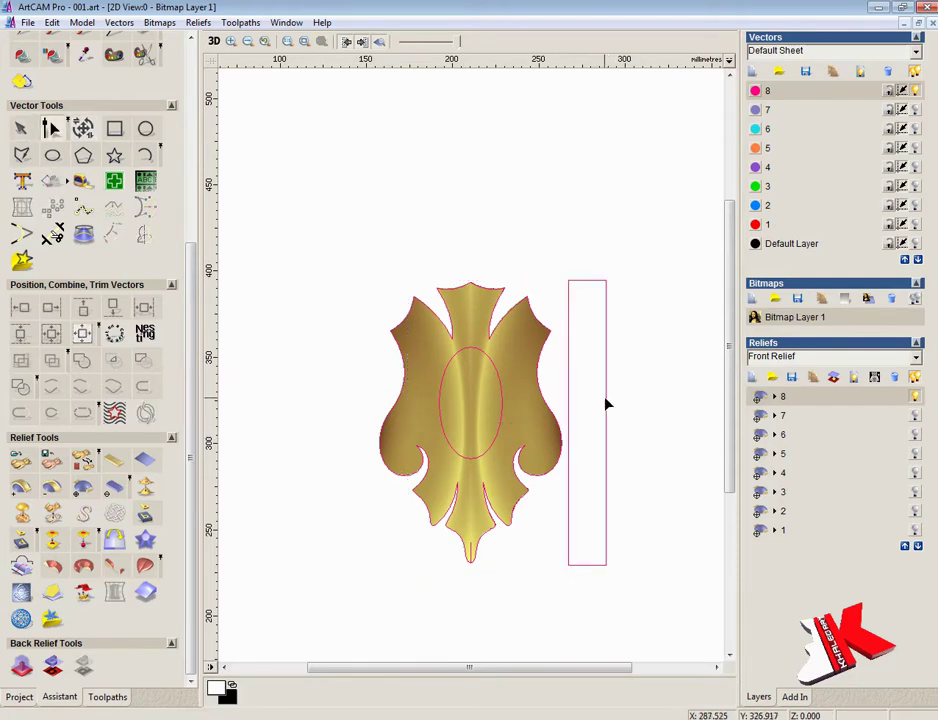
pyautogui.rightClick(569, 386)
pyautogui.click(620, 690)
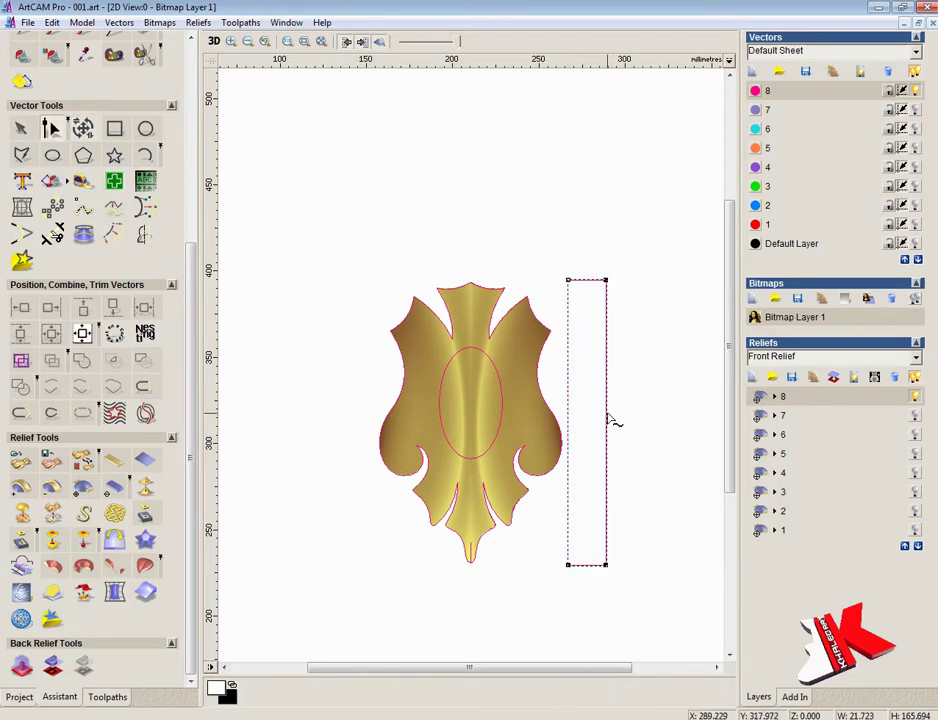
# - Insert a point midway on the rectangle's outer vertical side and convert both resulting spans to bezier curves
pyautogui.rightClick(609, 420)
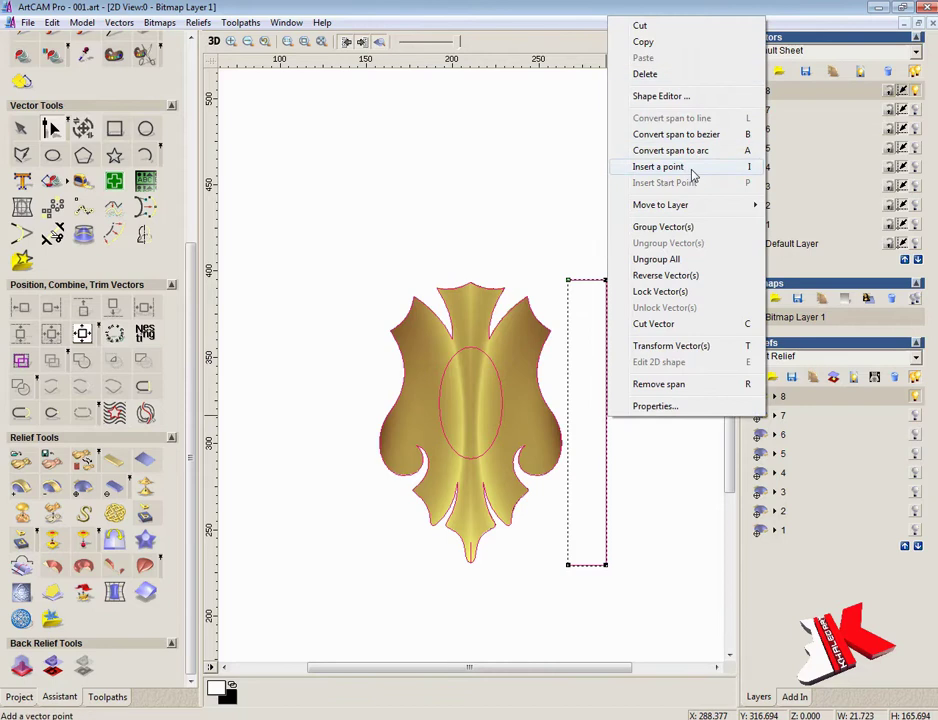
pyautogui.click(662, 166)
pyautogui.rightClick(606, 413)
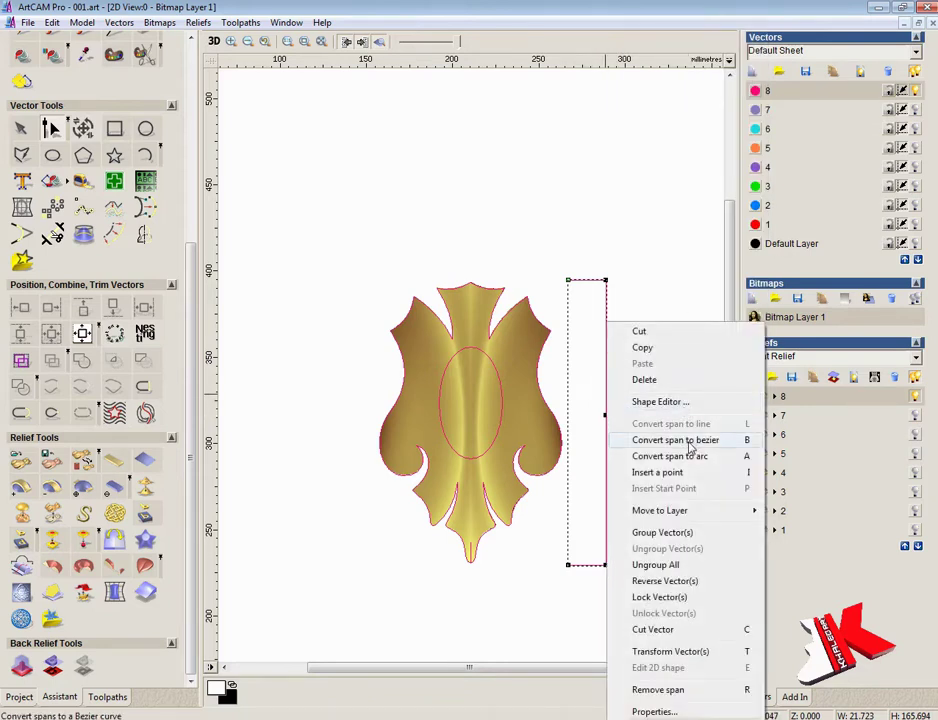
pyautogui.click(689, 442)
pyautogui.rightClick(607, 448)
pyautogui.click(676, 165)
pyautogui.rightClick(607, 418)
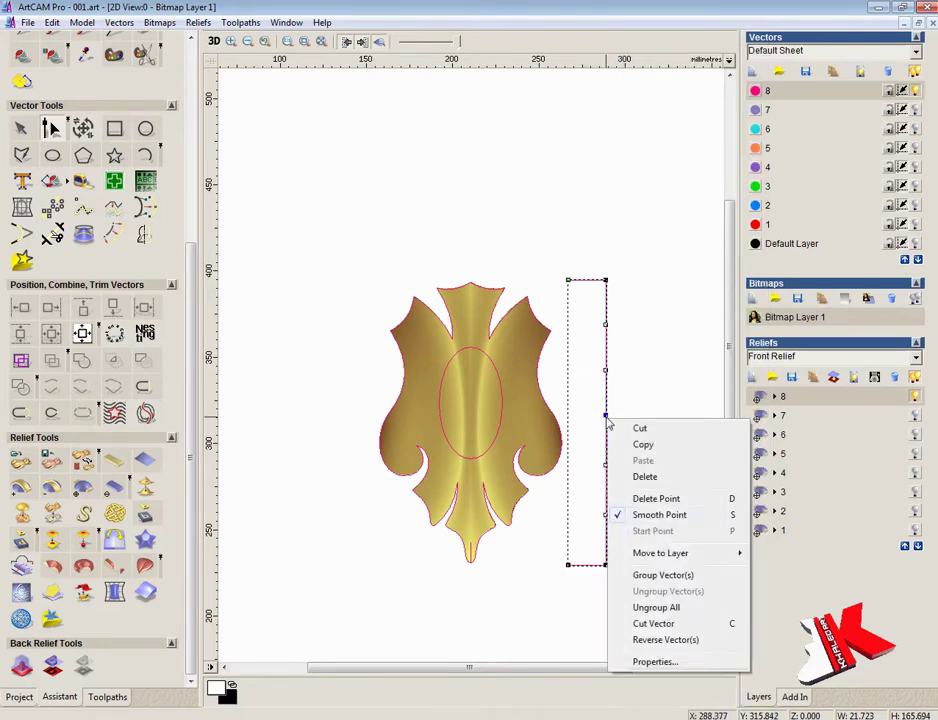
pyautogui.click(653, 356)
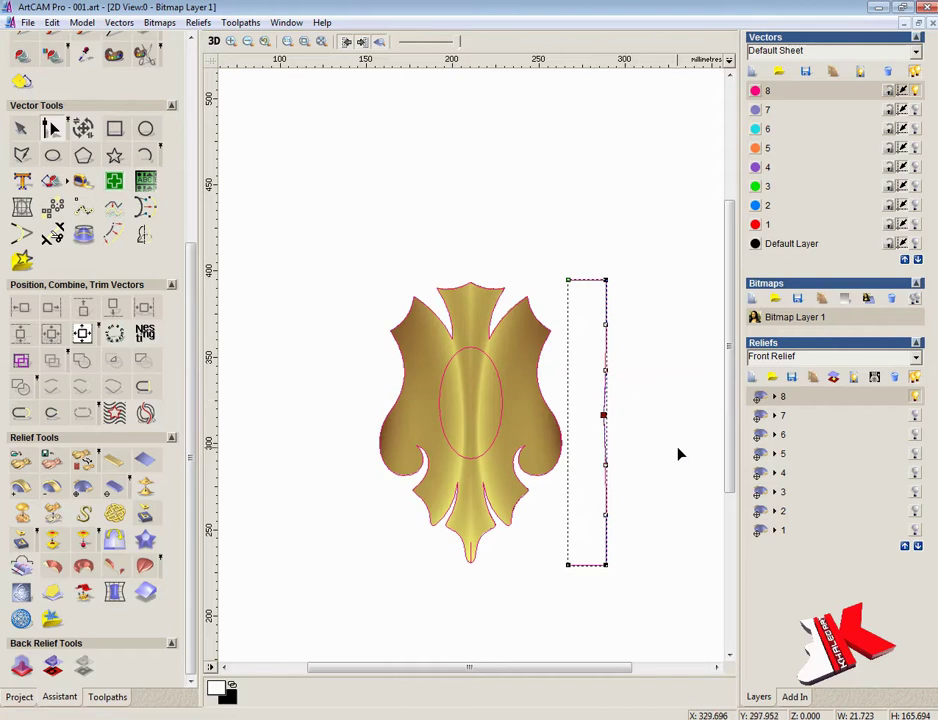
# - Nudge the middle point and its neighbouring handles toward the ornament to form a dip, and make the middle point smooth
pyautogui.press('Left')
pyautogui.press('Left')
pyautogui.press('Left')
pyautogui.moveTo(665, 366); pyautogui.dragTo(589, 480)
pyautogui.press('Left')
pyautogui.press('Left')
pyautogui.press('Left')
pyautogui.press('Left')
pyautogui.press('Left')
pyautogui.press('Left')
pyautogui.press('Left')
pyautogui.press('Left')
pyautogui.press('Left')
pyautogui.press('Left')
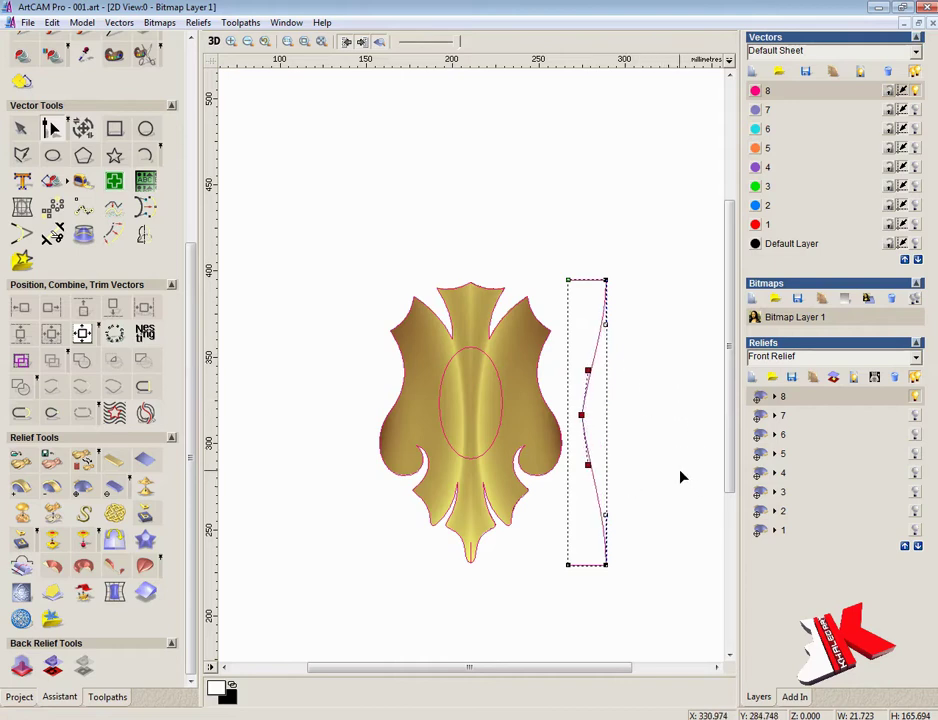
pyautogui.press('Left')
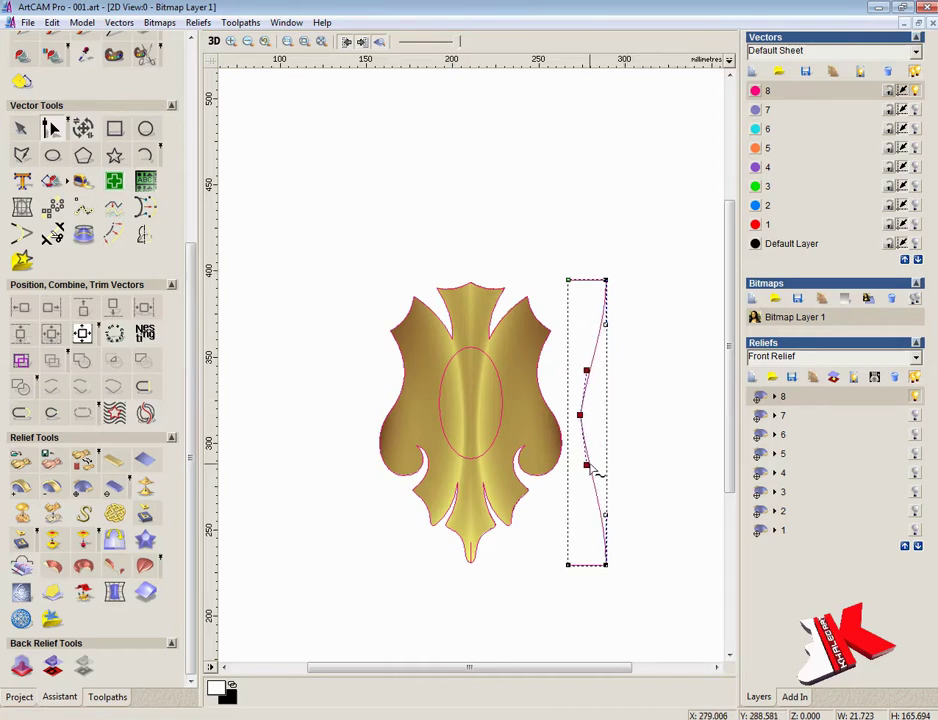
pyautogui.rightClick(582, 418)
pyautogui.click(640, 511)
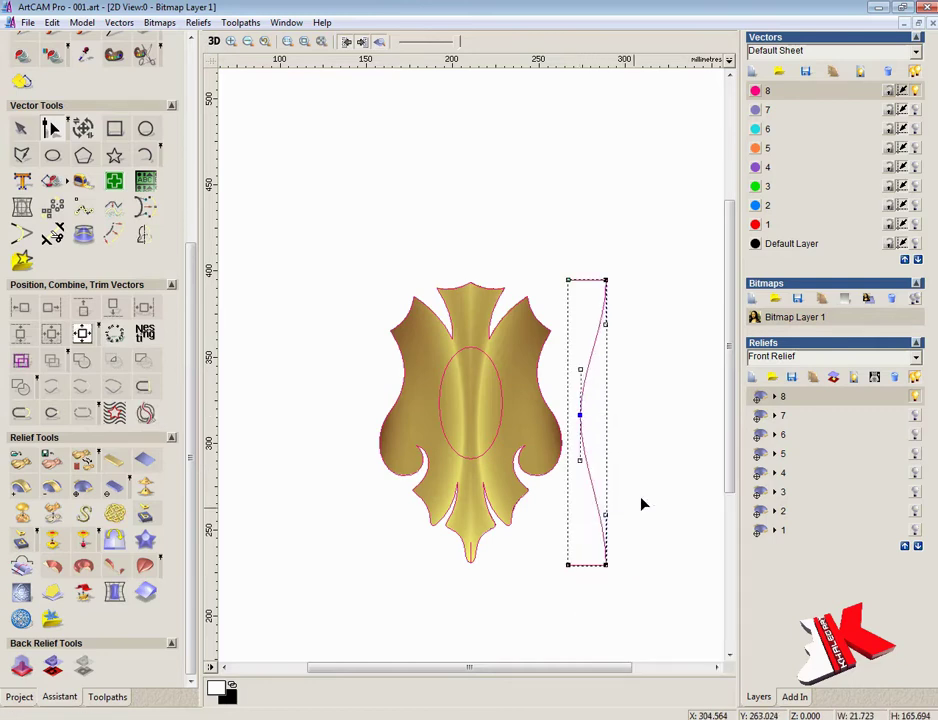
pyautogui.click(648, 407)
# - Insert one point on the profile's upper bezier span and another on its lower bezier span
pyautogui.rightClick(600, 330)
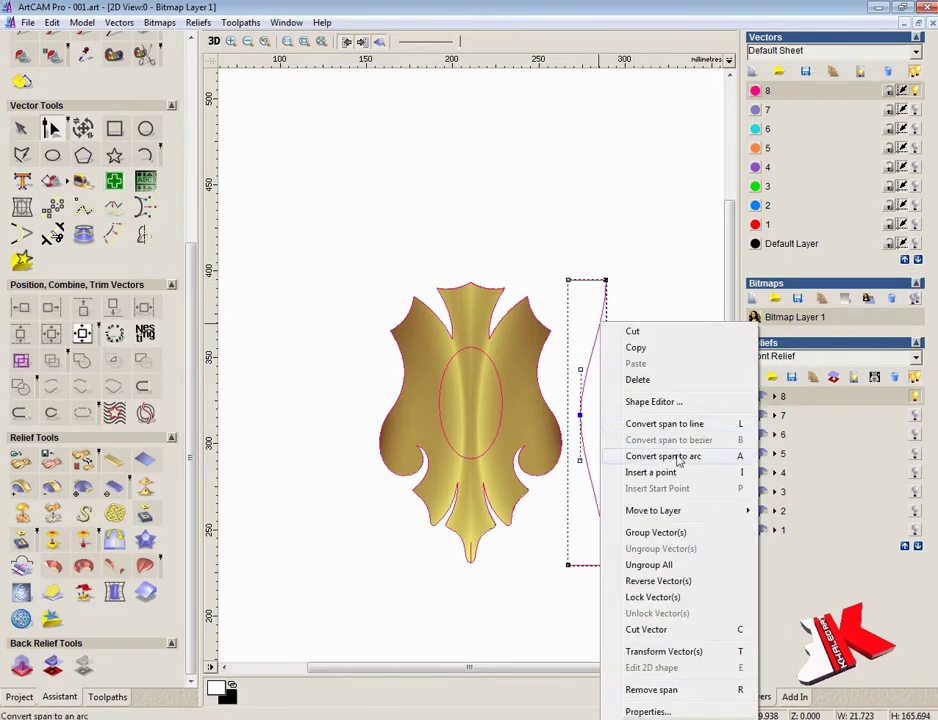
pyautogui.click(705, 473)
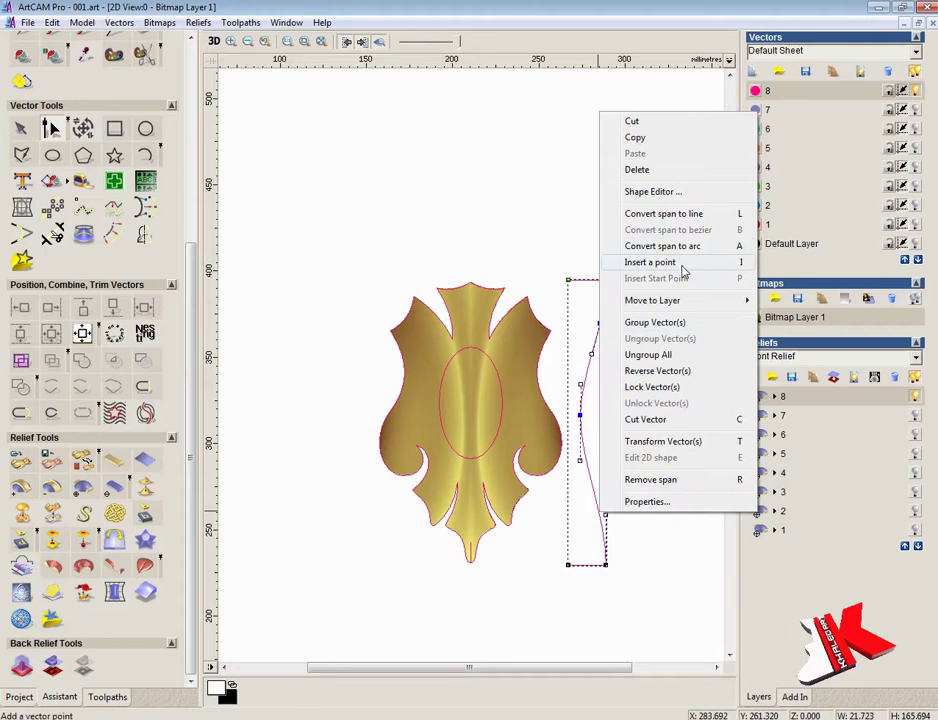
pyautogui.click(681, 264)
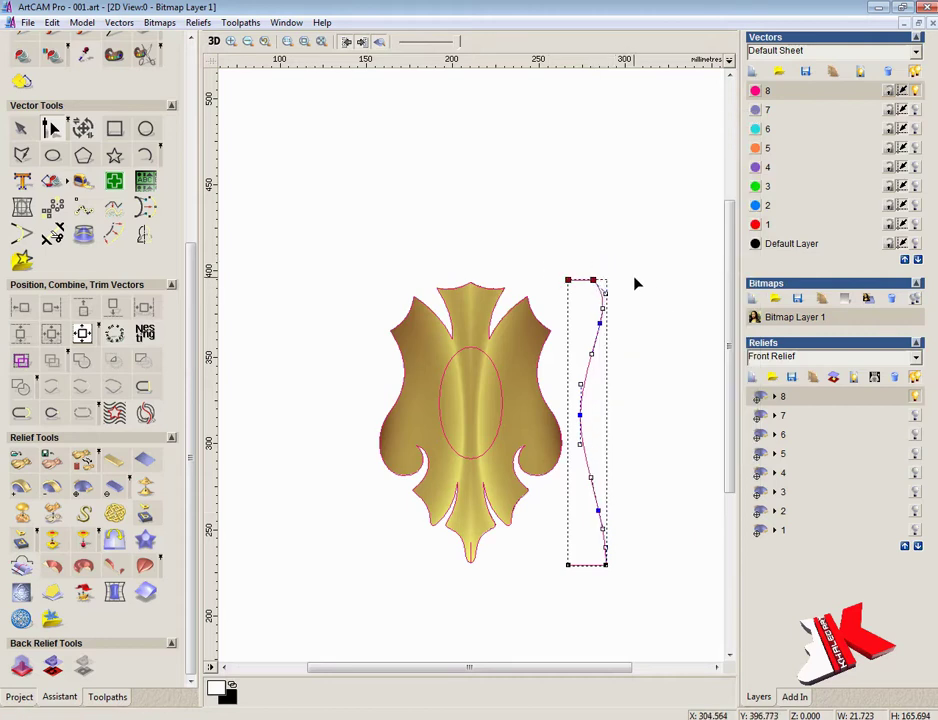
# - Raise the profile's short top edge, making the profile about 169.5 mm high
pyautogui.press('Up')
pyautogui.press('Up')
pyautogui.press('Up')
pyautogui.press('Up')
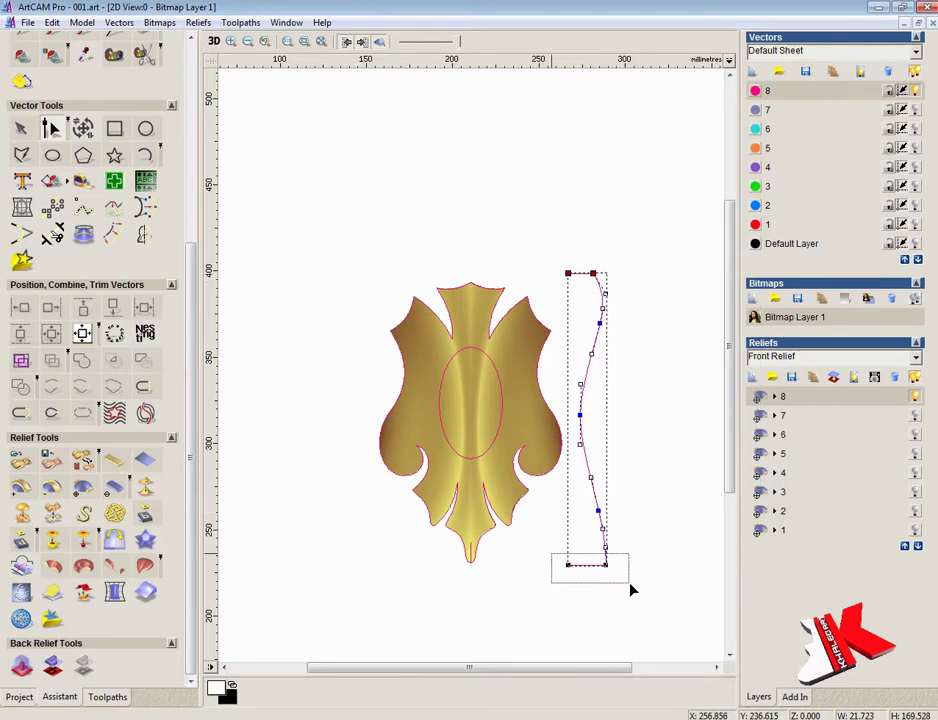
# - Pull the profile's lower points and both outer corners inward and smooth the lower point, rounding the profile's ends
pyautogui.moveTo(630, 583); pyautogui.dragTo(631, 585)
pyautogui.click(605, 565)
pyautogui.press('Left')
pyautogui.press('Left')
pyautogui.moveTo(631, 522); pyautogui.dragTo(605, 569)
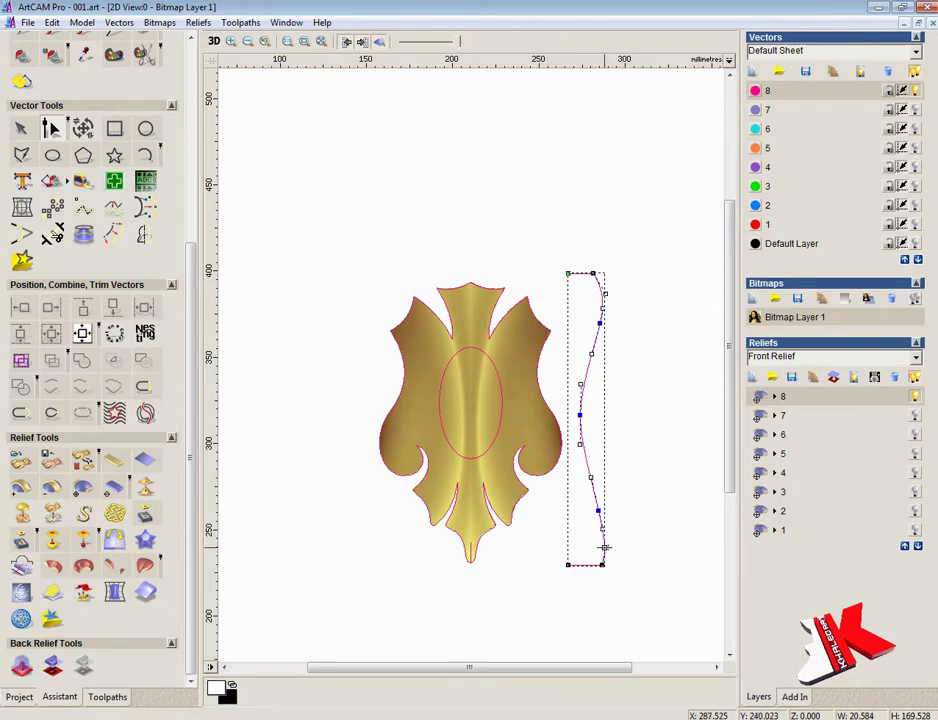
pyautogui.click(603, 547)
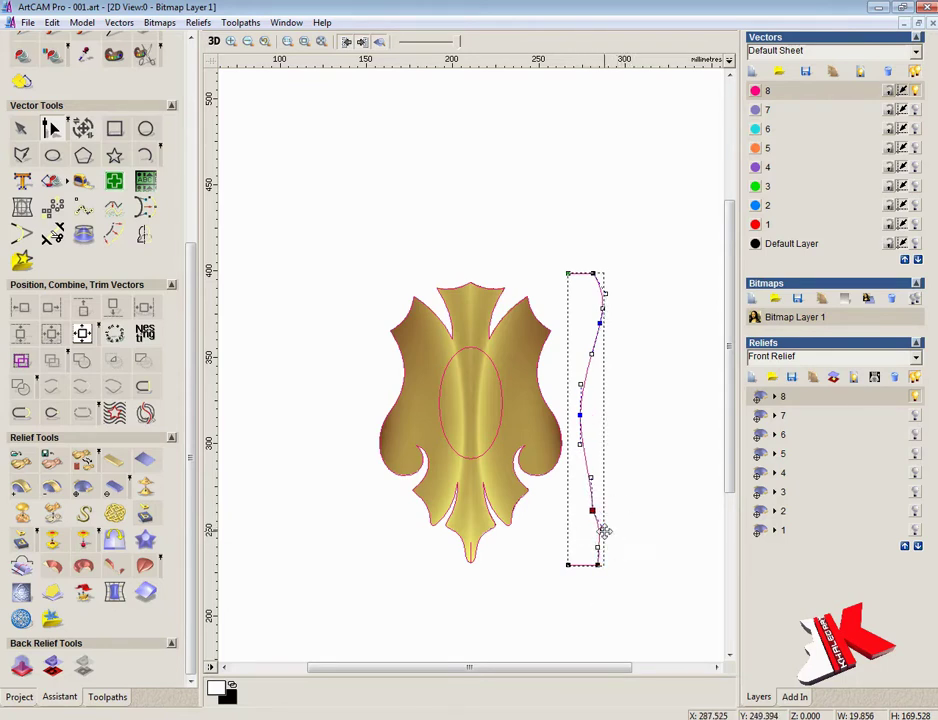
pyautogui.rightClick(597, 515)
pyautogui.click(666, 360)
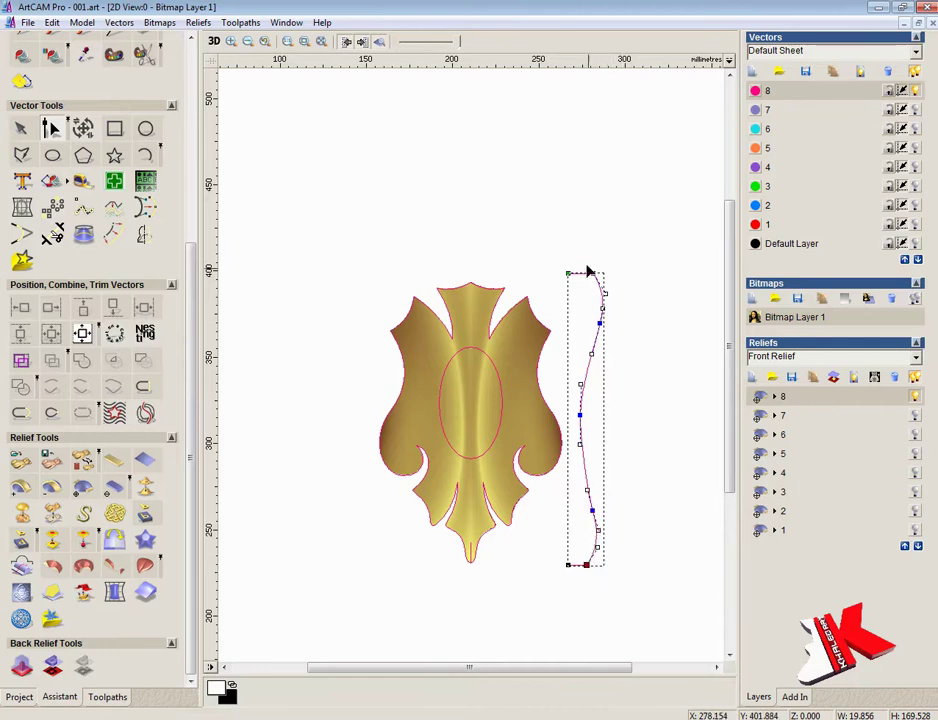
pyautogui.click(605, 294)
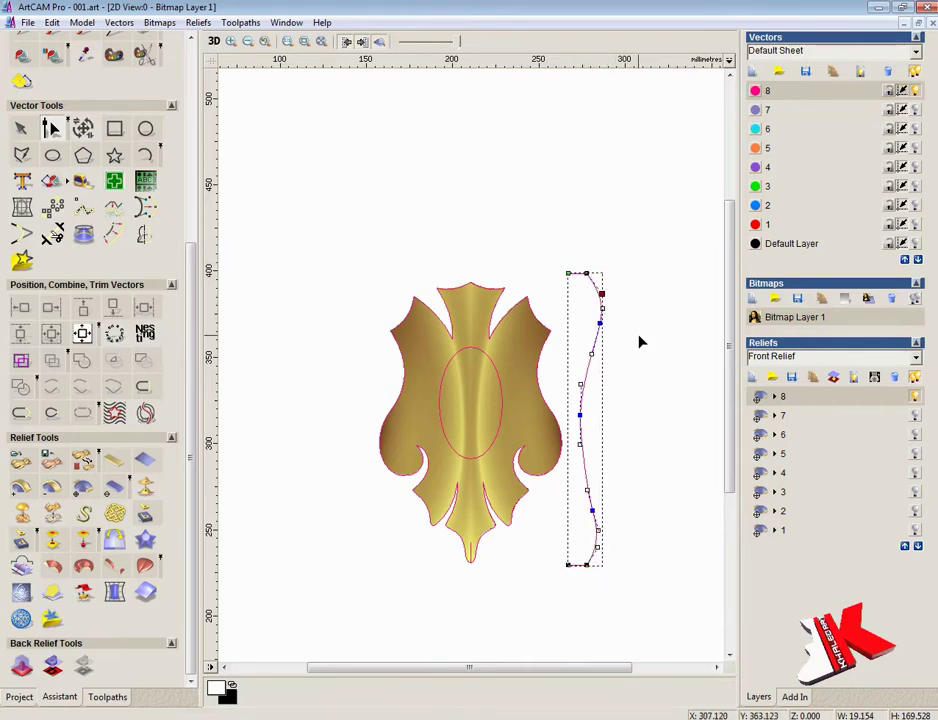
pyautogui.click(647, 283)
# - Draw a horizontal line about 111.7 mm long just above the ornament and place a copy just below it
pyautogui.click(21, 155)
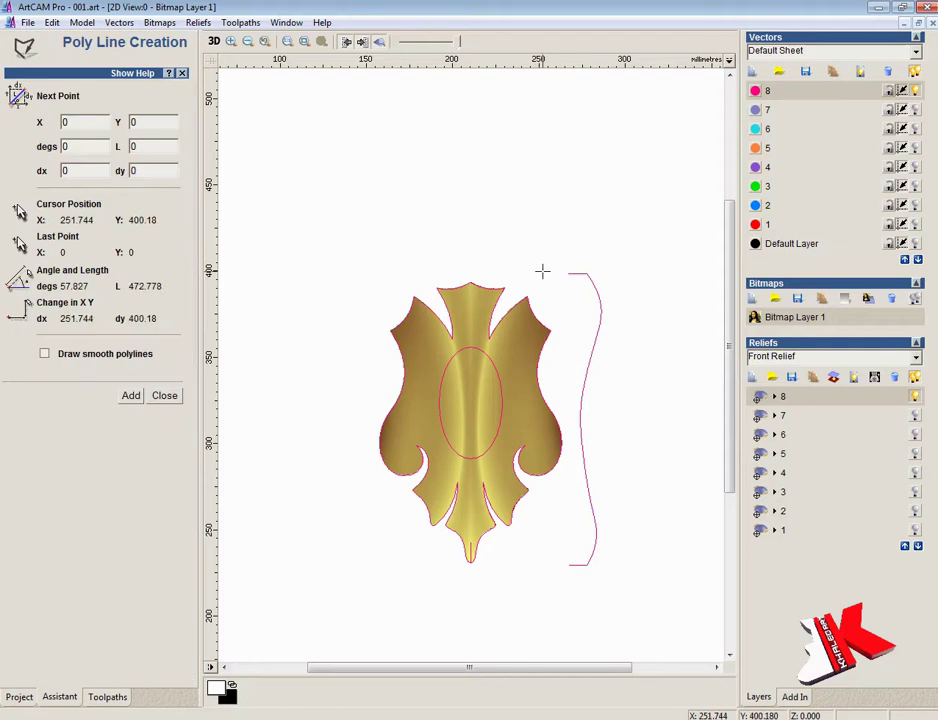
pyautogui.click(552, 275)
pyautogui.click(360, 276)
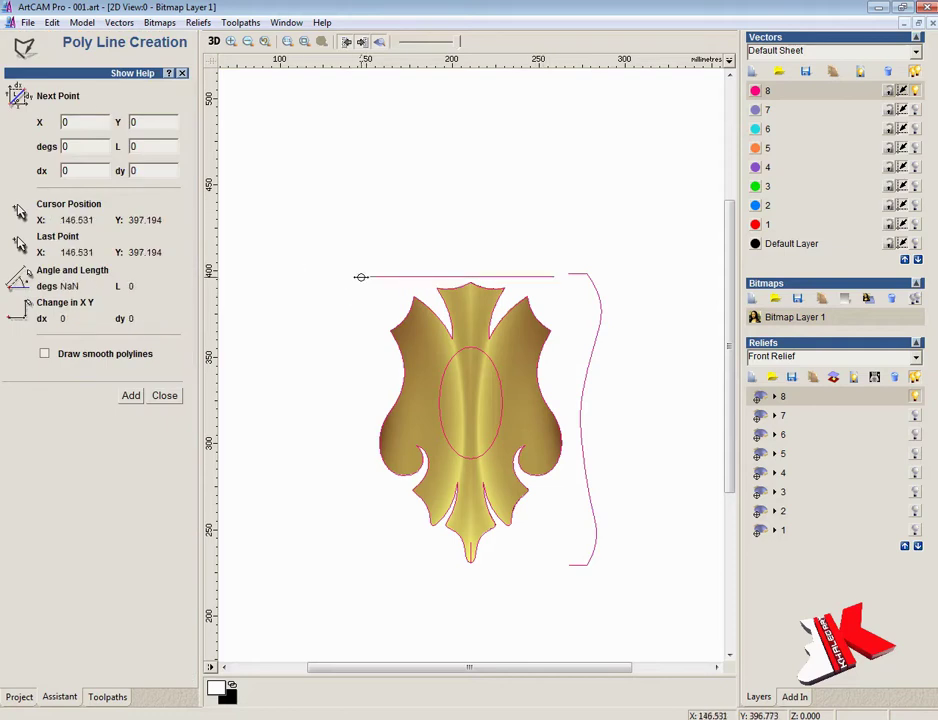
pyautogui.press('Escape')
pyautogui.moveTo(377, 276); pyautogui.dragTo(384, 277)
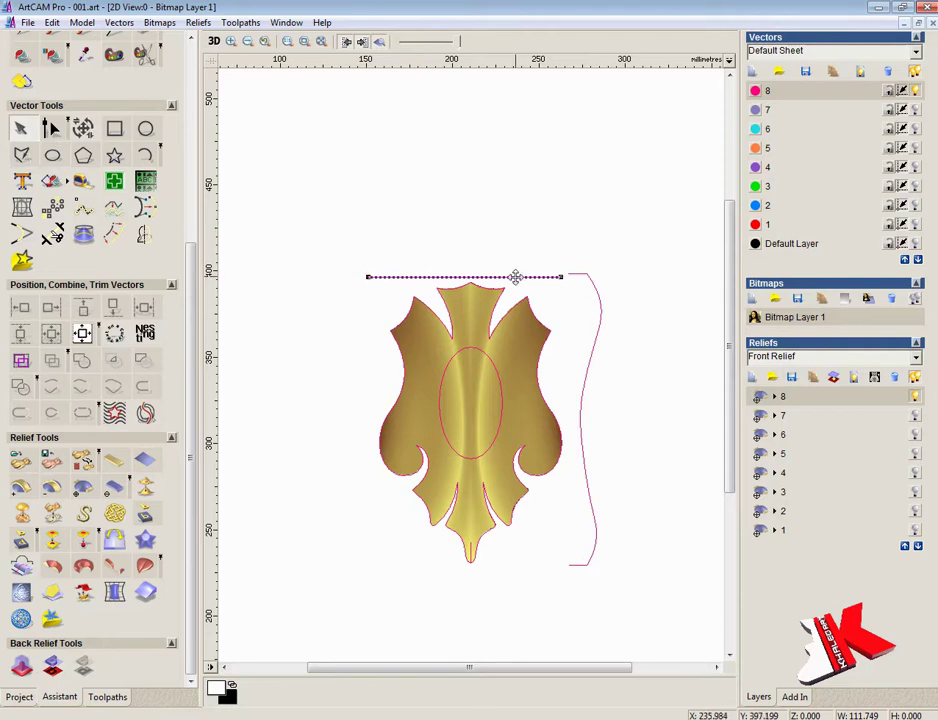
pyautogui.moveTo(509, 563)
pyautogui.mouseDown()
pyautogui.moveTo(523, 565)
pyautogui.moveTo(512, 446)
pyautogui.moveTo(513, 561)
pyautogui.moveTo(497, 569)
pyautogui.mouseUp()
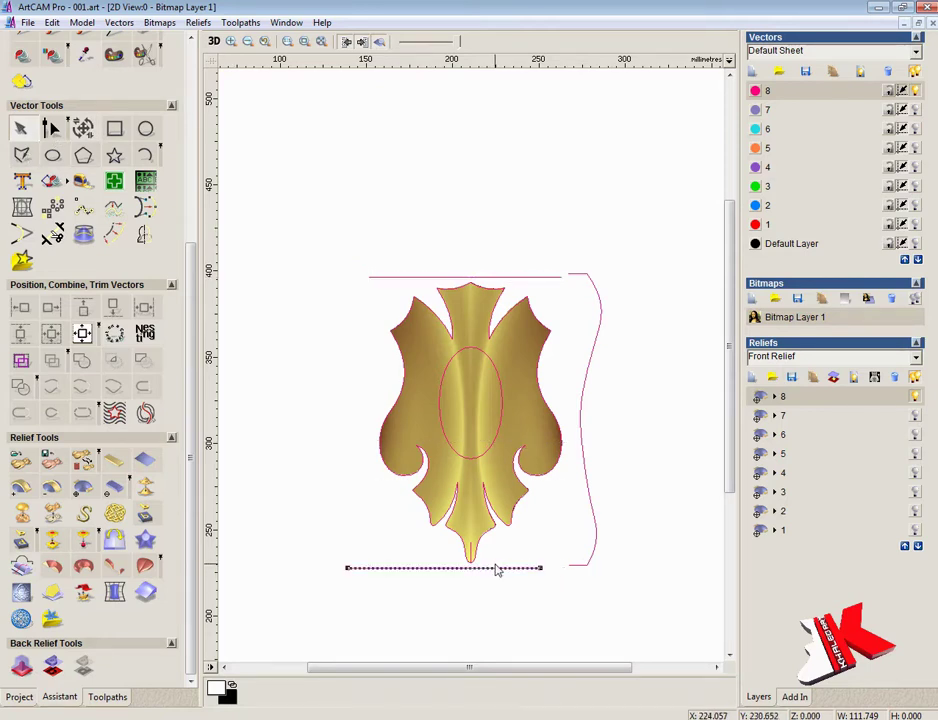
# - Extend the right ends of both horizontal lines past the ornament, the upper to about 140 mm, and move the wavy profile beyond them
pyautogui.click(51, 129)
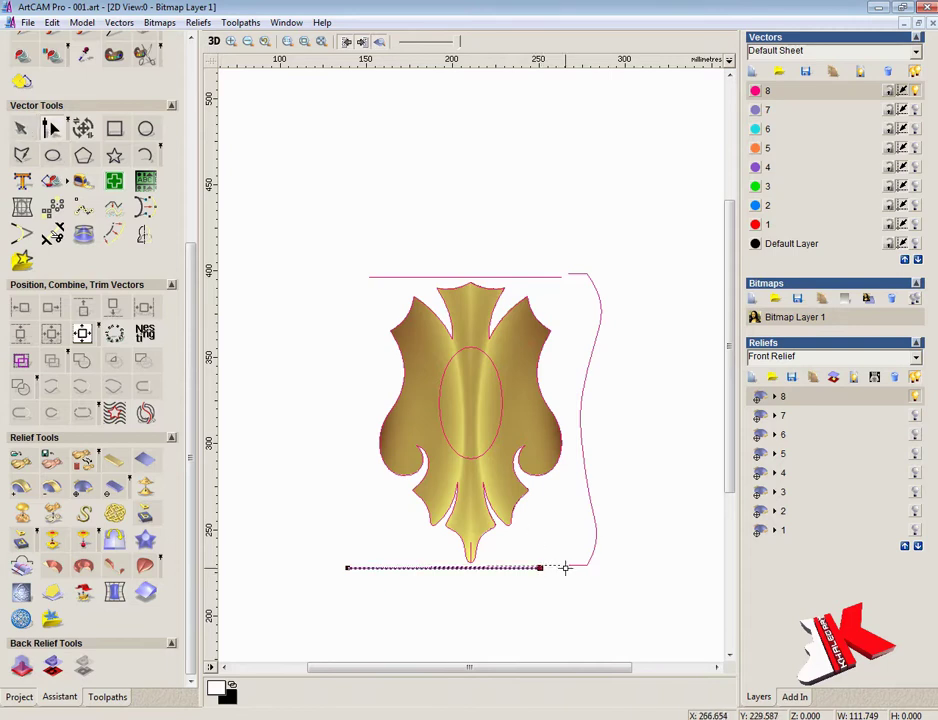
pyautogui.click(560, 277)
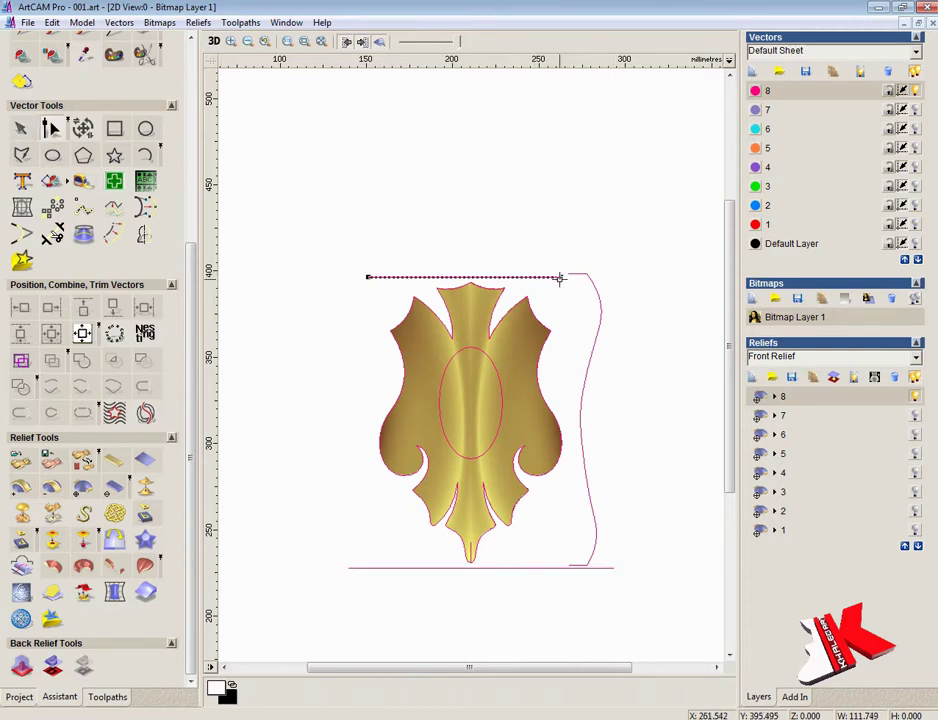
pyautogui.click(631, 345)
pyautogui.press('n')
pyautogui.moveTo(590, 388); pyautogui.dragTo(662, 371)
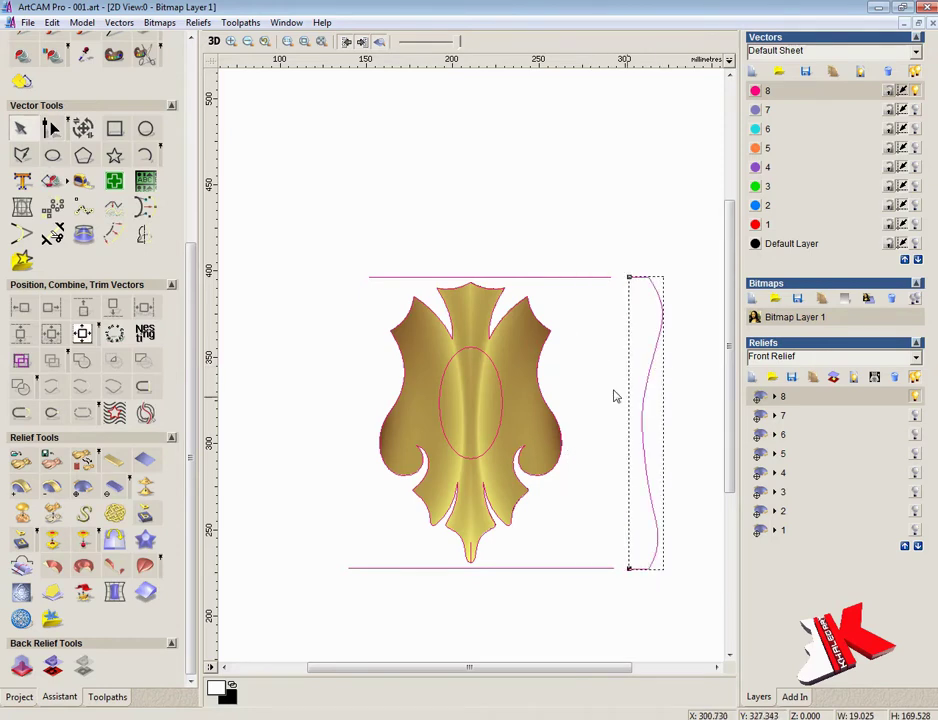
# - Create a new relief layer named 9
pyautogui.click(754, 378)
pyautogui.write('9')
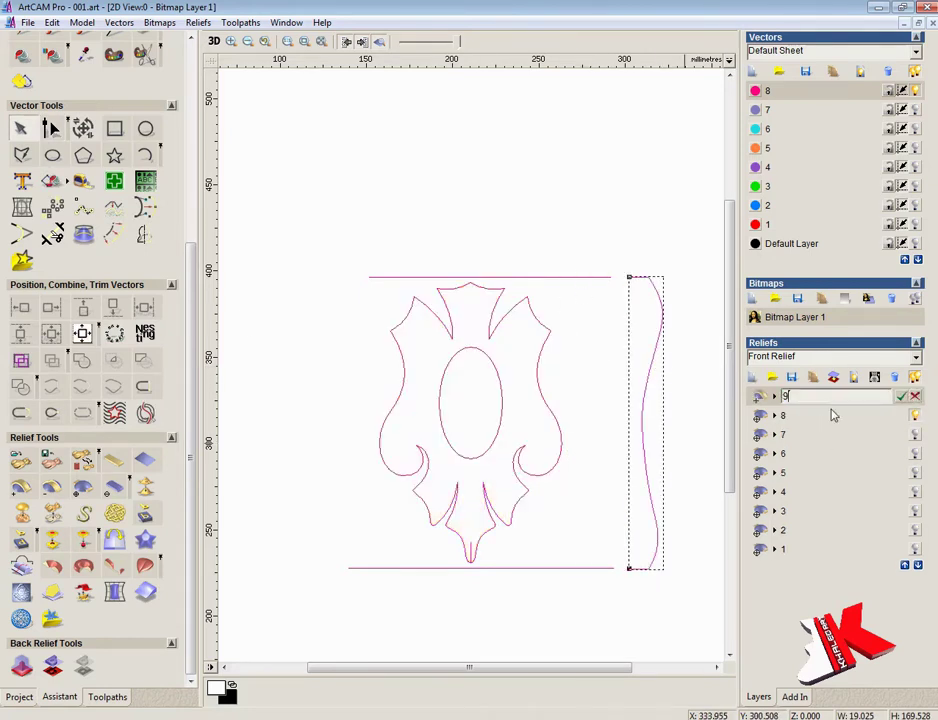
pyautogui.press('Return')
# - Create a two rail sweep on layer 9 between the upper and lower lines, with the wavy profile as cross section, combined by Add
pyautogui.click(146, 566)
pyautogui.click(387, 277)
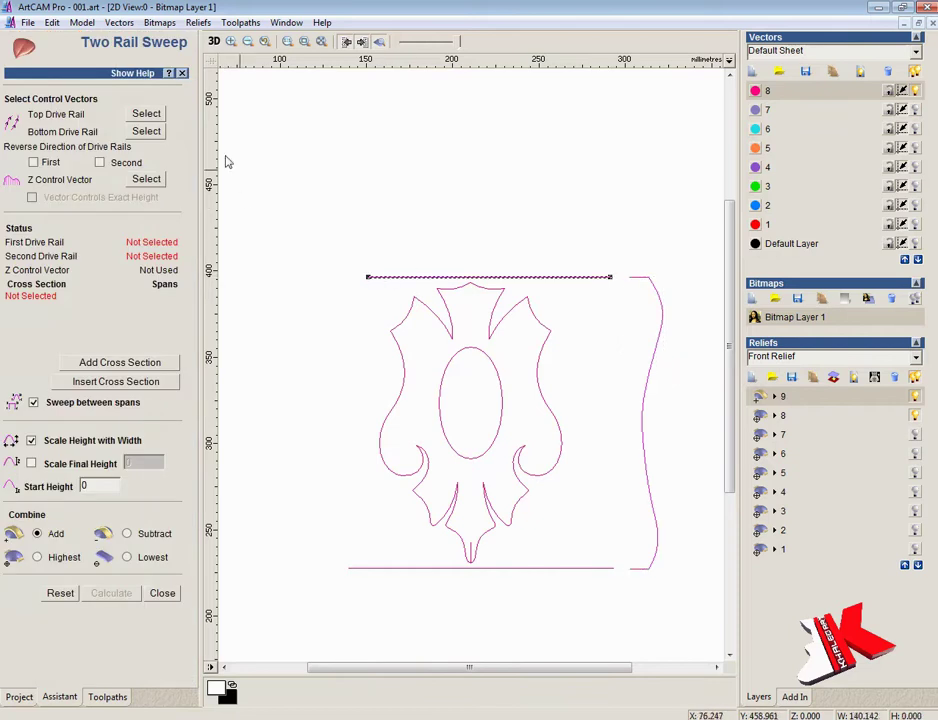
pyautogui.click(146, 113)
pyautogui.click(421, 568)
pyautogui.click(146, 132)
pyautogui.click(652, 398)
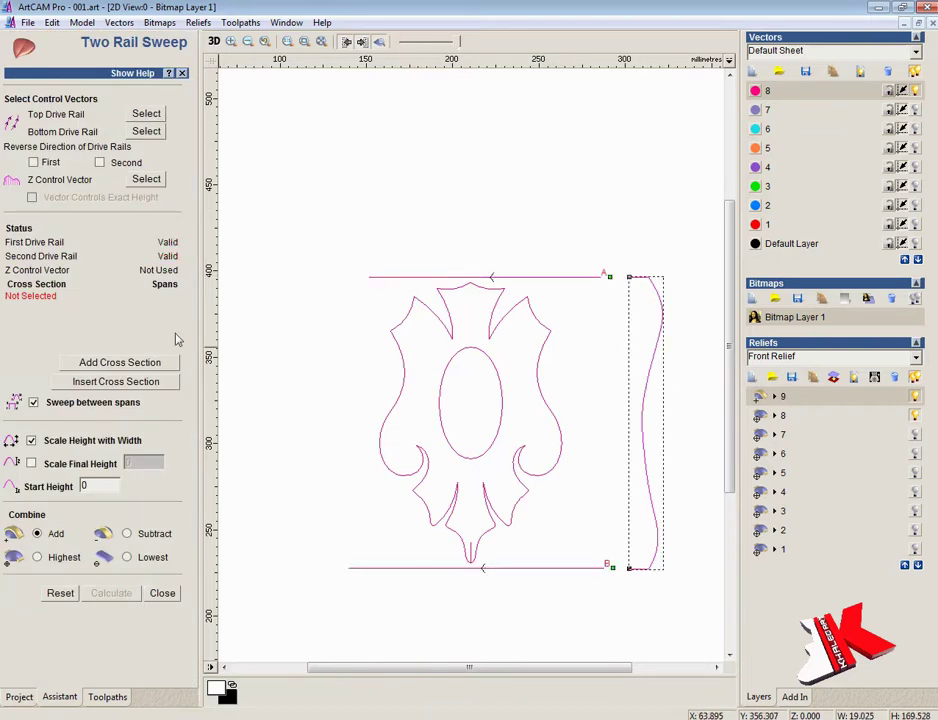
pyautogui.click(138, 389)
pyautogui.click(214, 42)
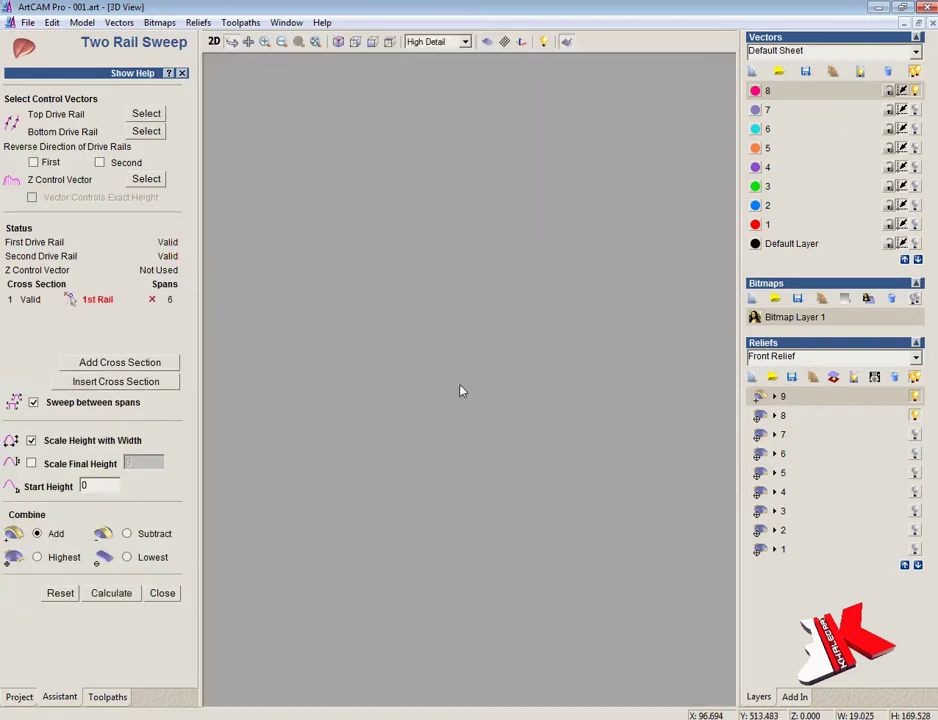
pyautogui.click(111, 593)
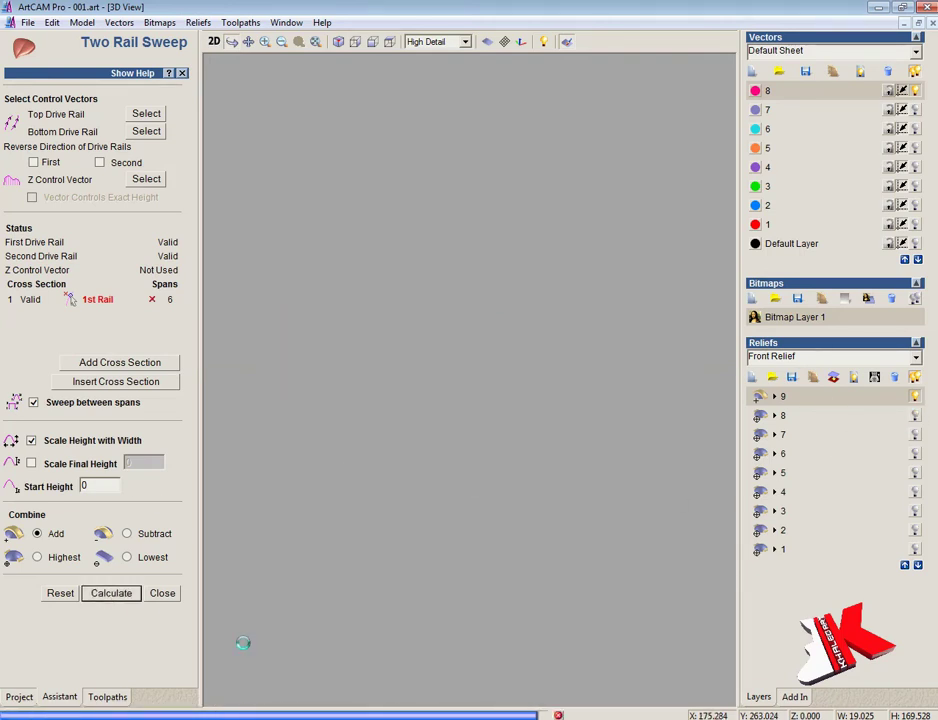
pyautogui.scroll(-3, 532, 472)
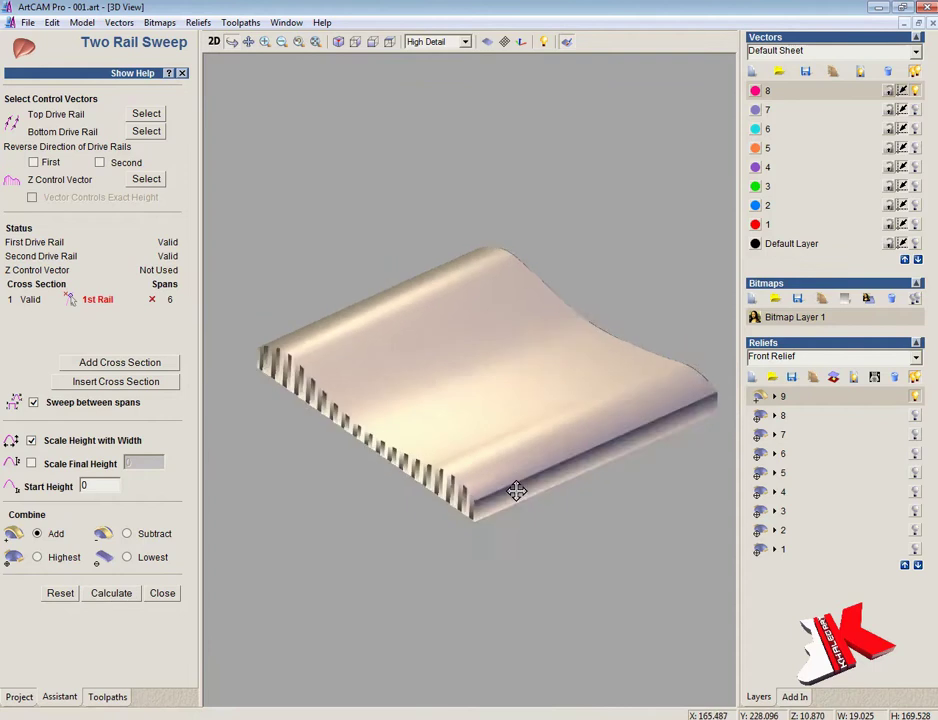
# - Show relief layer 8 with its combine mode set to Add, inspect the combined shape from the side, and close the sweep tool
pyautogui.click(782, 420)
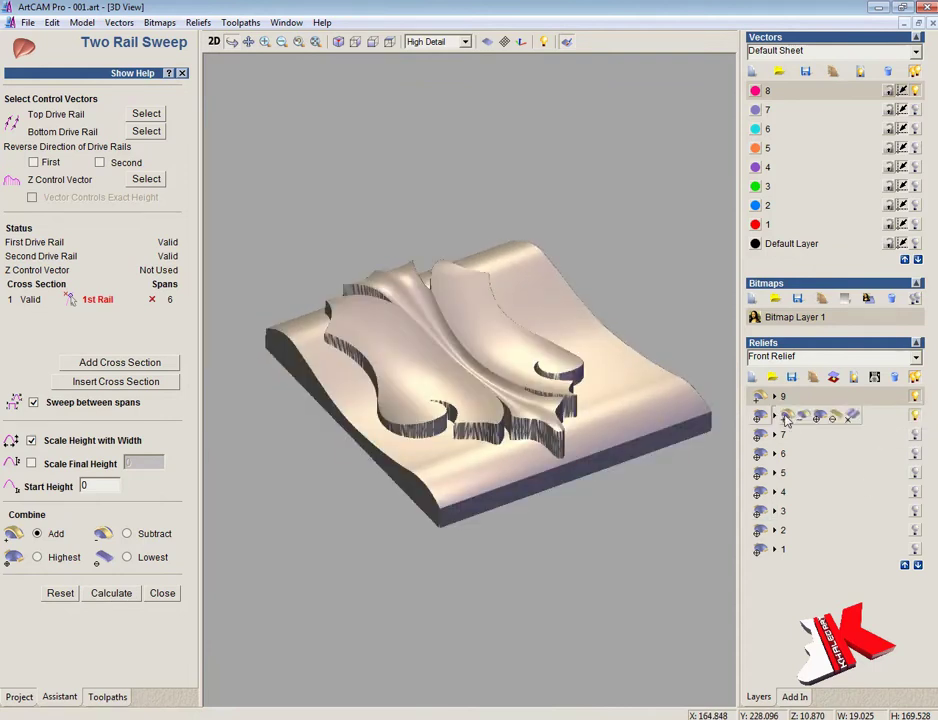
pyautogui.moveTo(565, 498); pyautogui.dragTo(420, 440)
pyautogui.click(167, 597)
# - Scale the whole of relief layer 9 to a height of 12 mm and compare the combined shape with the reference photo
pyautogui.click(829, 397)
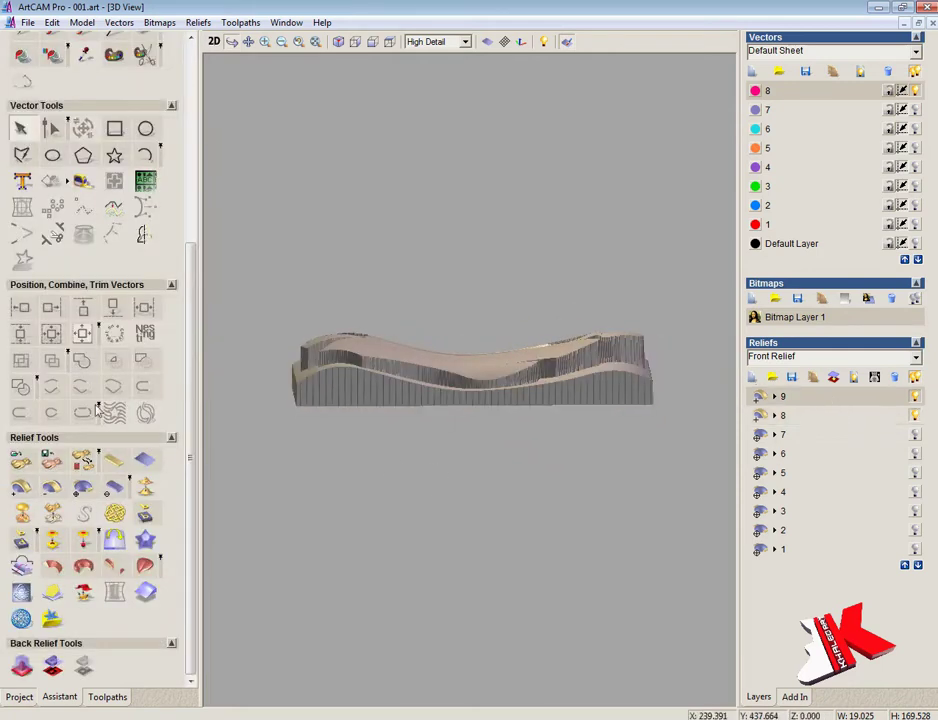
pyautogui.click(52, 513)
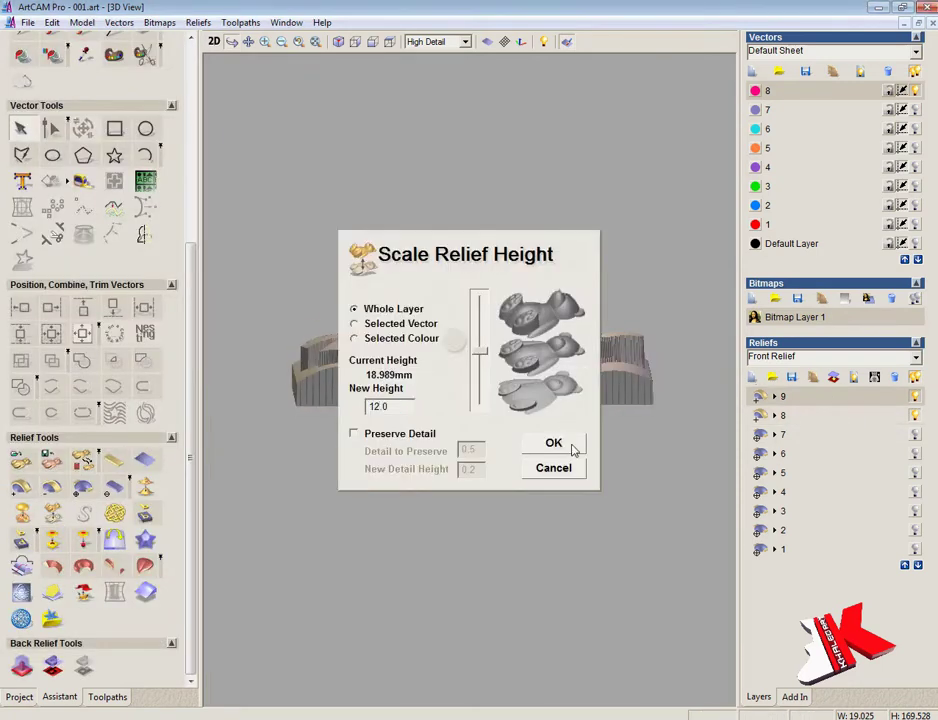
pyautogui.click(556, 444)
pyautogui.moveTo(565, 456); pyautogui.dragTo(322, 380)
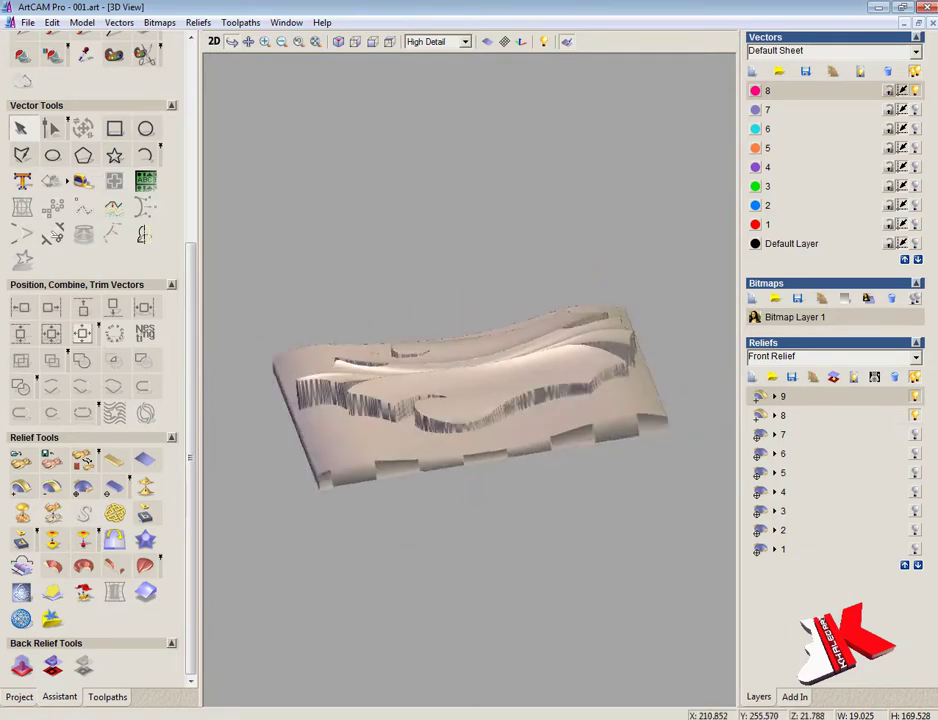
pyautogui.click(245, 706)
pyautogui.scroll(5, 500, 510)
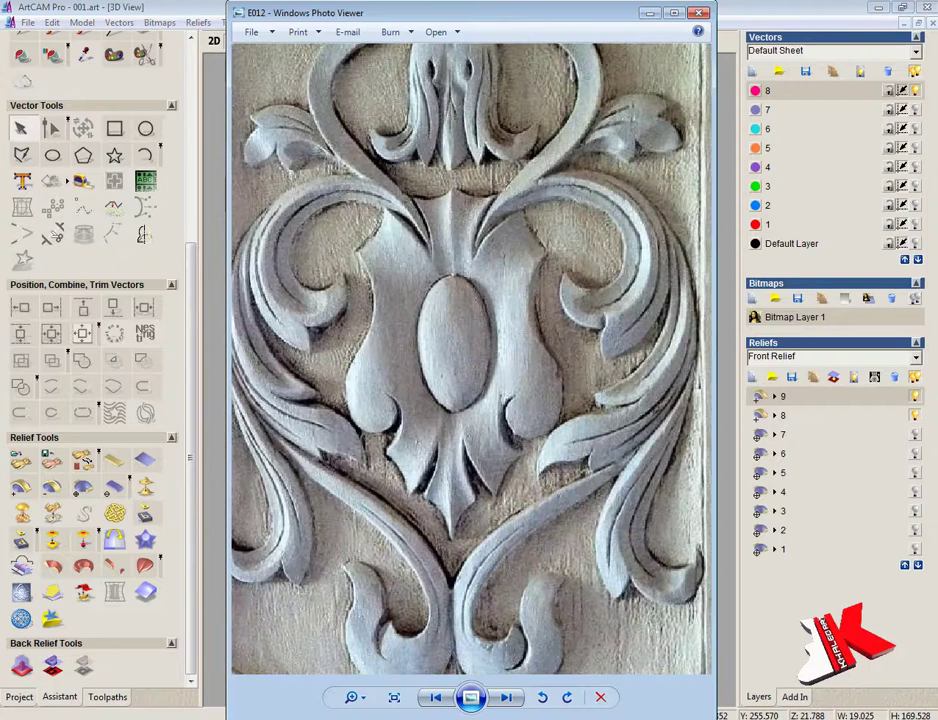
pyautogui.hotkey('alt', 'Tab')
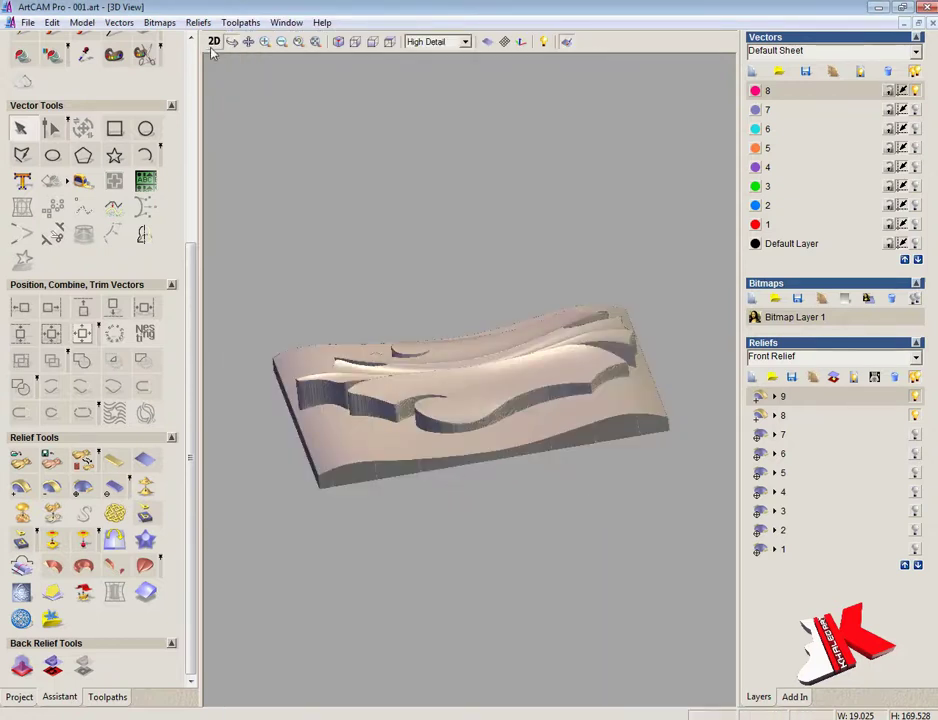
# - Delete the swept base on relief layer 9 and create a new empty relief layer named 9
pyautogui.click(895, 378)
pyautogui.click(752, 379)
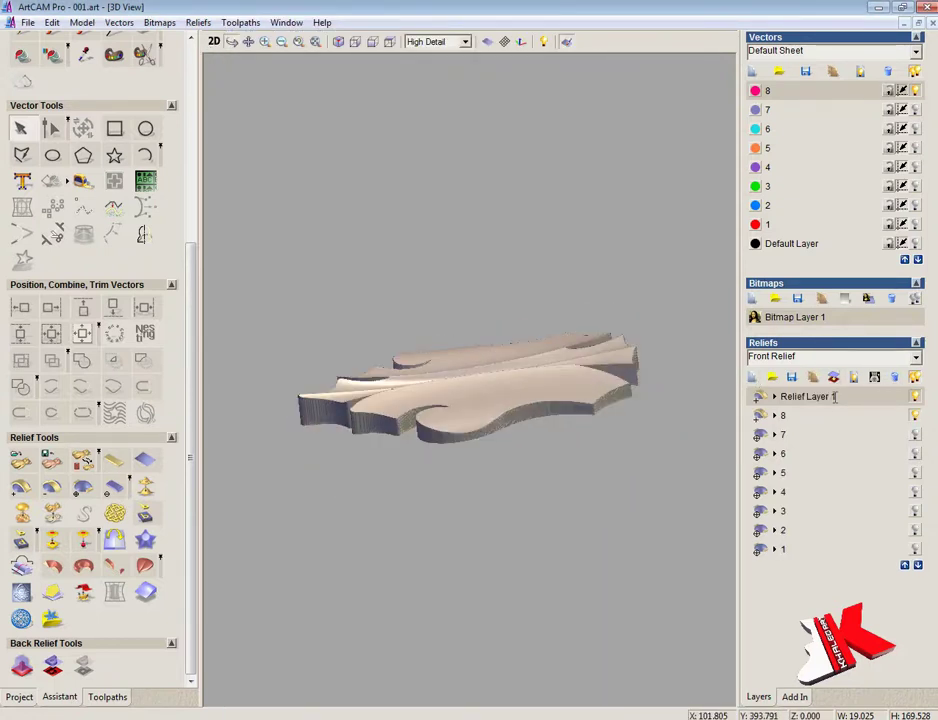
pyautogui.doubleClick(845, 398)
pyautogui.write('9')
pyautogui.press('Return')
# - Flatten the lower half of the wavy profile by moving its lower end, lower crest and middle nodes closer to the baseline
pyautogui.press('F2')
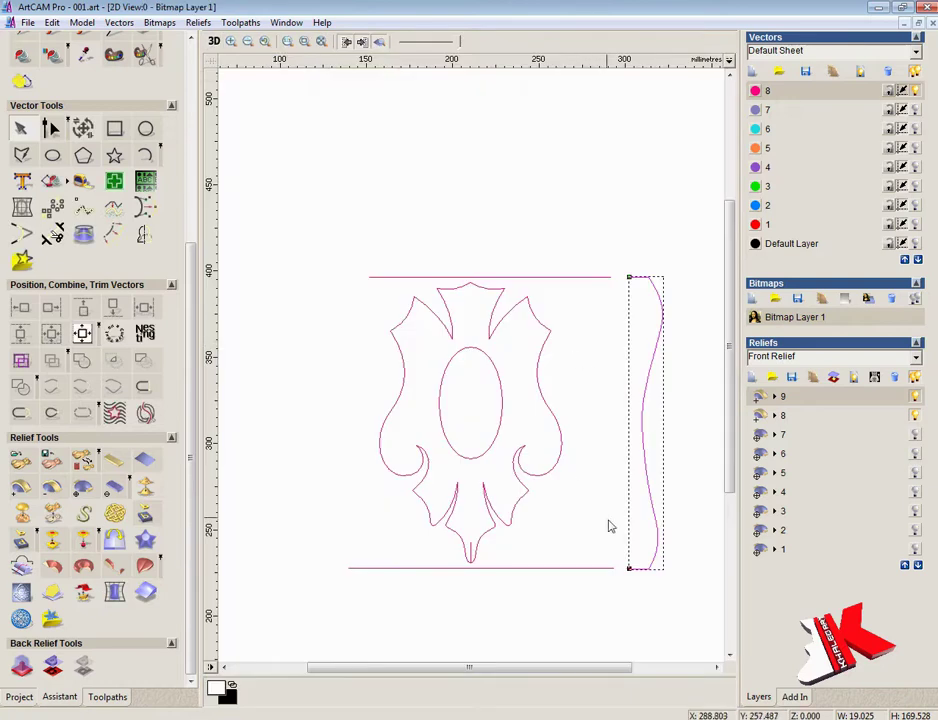
pyautogui.scroll(2, 659, 586)
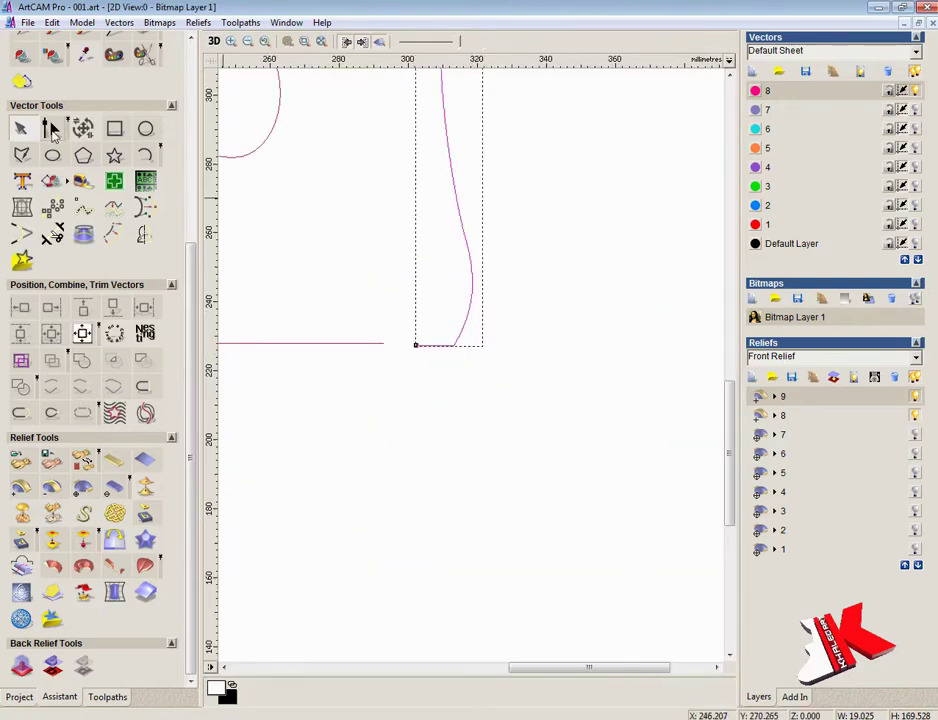
pyautogui.click(52, 129)
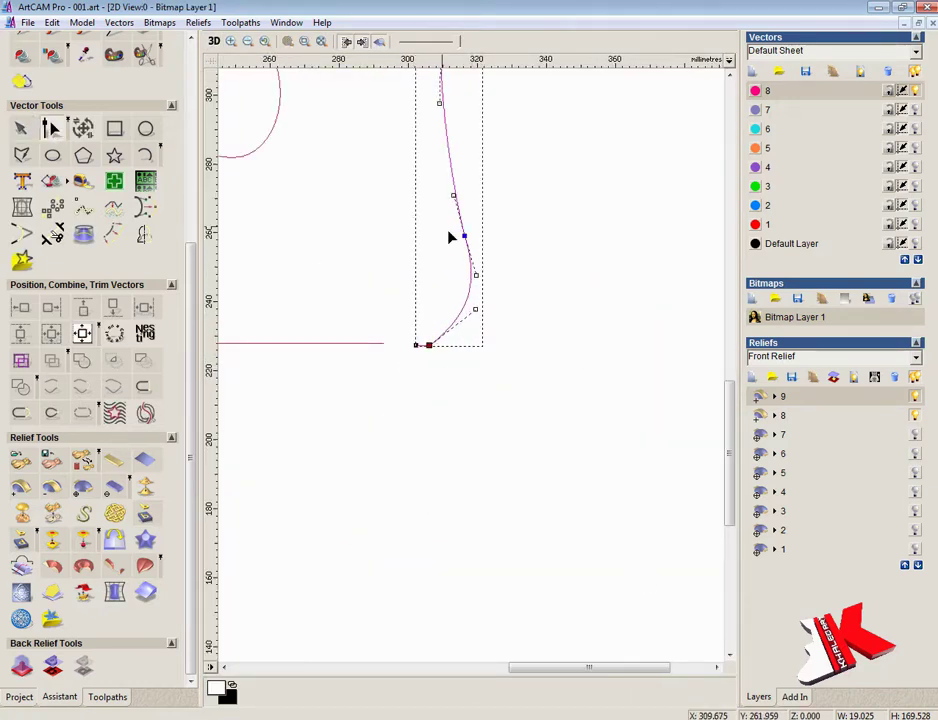
pyautogui.moveTo(464, 236); pyautogui.dragTo(455, 197)
pyautogui.moveTo(730, 431); pyautogui.dragTo(730, 362)
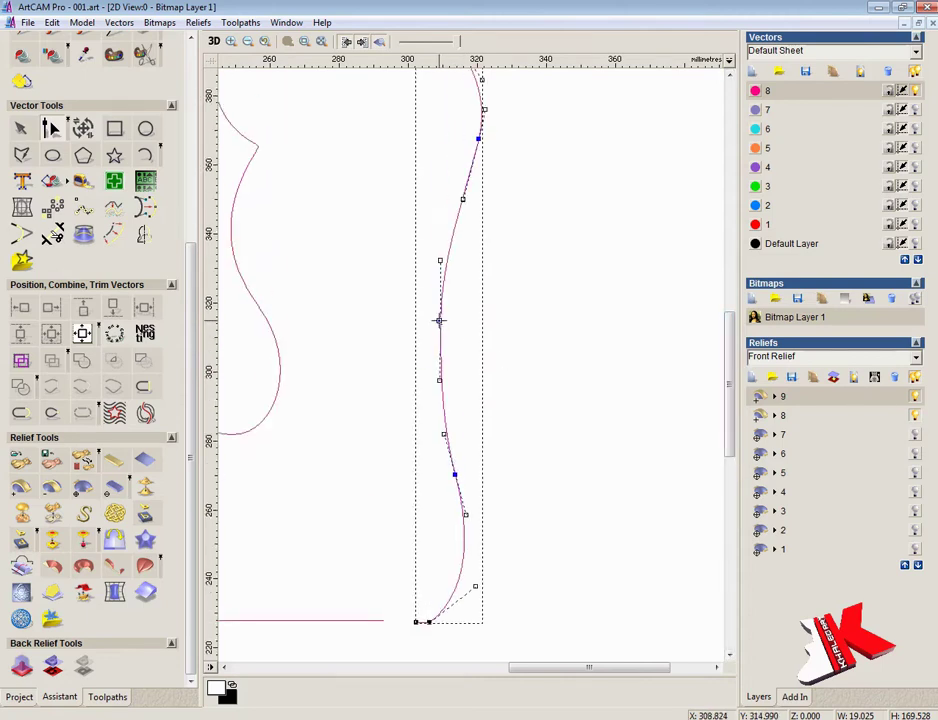
pyautogui.moveTo(439, 321); pyautogui.dragTo(429, 322)
# - Flatten the upper half of the wavy profile to about 14.7 mm overall width and smooth its upper crest point
pyautogui.moveTo(730, 357); pyautogui.dragTo(730, 305)
pyautogui.moveTo(452, 247); pyautogui.dragTo(436, 247)
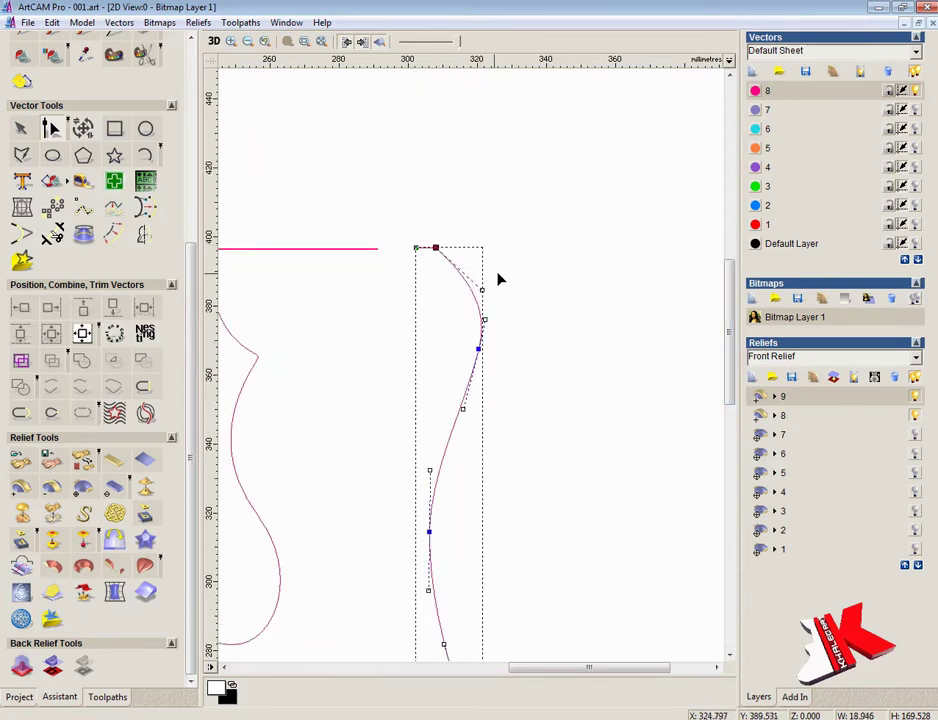
pyautogui.moveTo(482, 290); pyautogui.dragTo(467, 290)
pyautogui.moveTo(478, 349); pyautogui.dragTo(467, 308)
pyautogui.rightClick(466, 349)
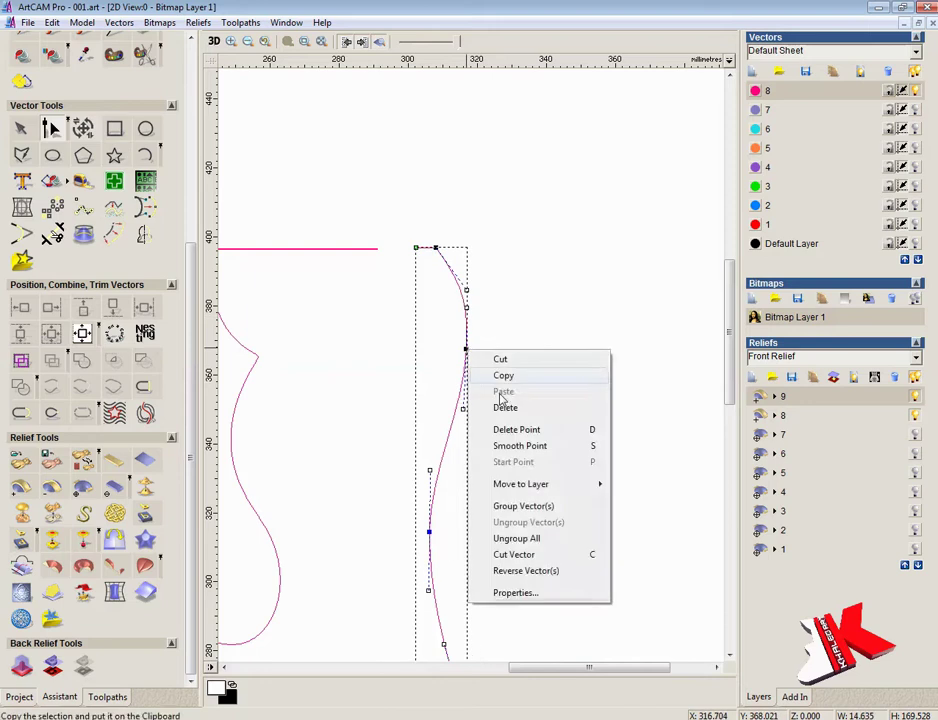
pyautogui.click(547, 447)
pyautogui.moveTo(429, 534); pyautogui.dragTo(426, 534)
pyautogui.click(549, 444)
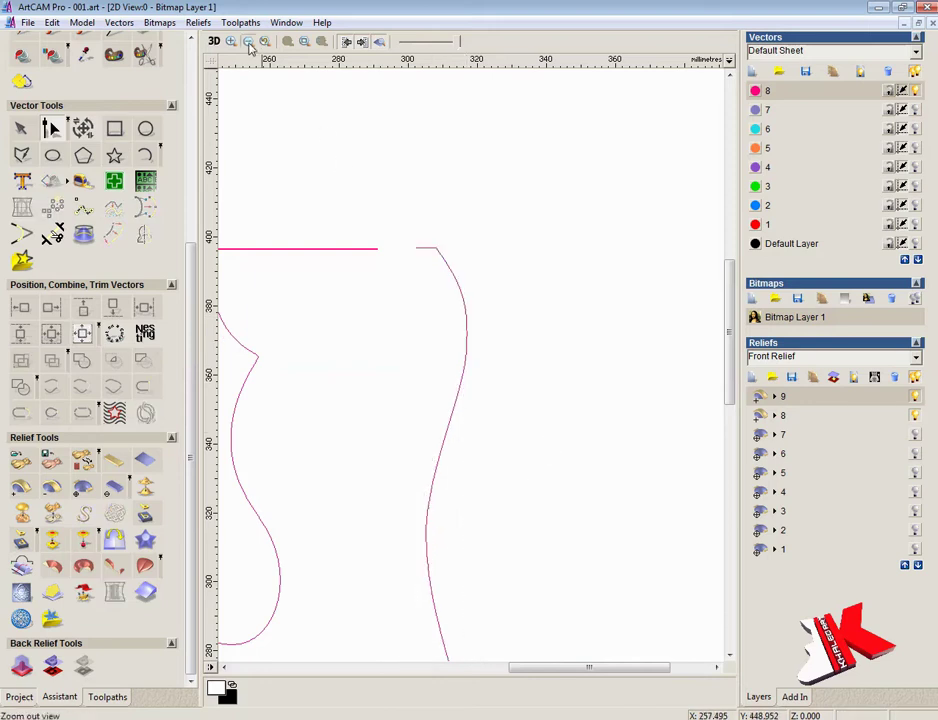
# - Set up a two rail sweep with the upper line as top rail, the lower line as bottom rail and the reshaped profile as cross section
pyautogui.click(248, 42)
pyautogui.moveTo(502, 669); pyautogui.dragTo(450, 670)
pyautogui.moveTo(731, 458); pyautogui.dragTo(731, 508)
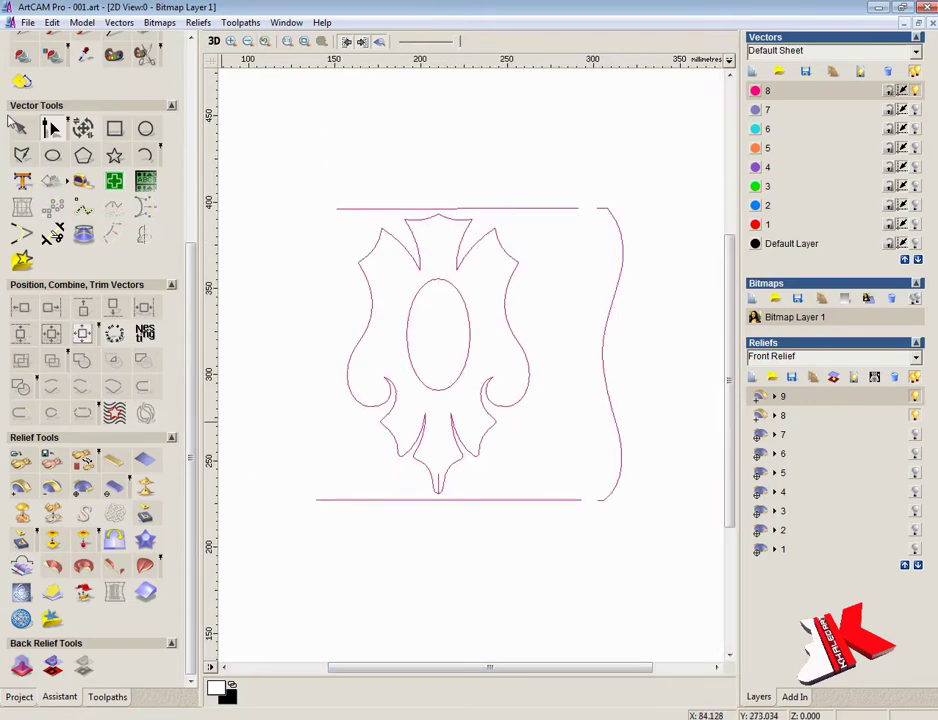
pyautogui.click(19, 127)
pyautogui.click(148, 567)
pyautogui.click(362, 209)
pyautogui.click(148, 115)
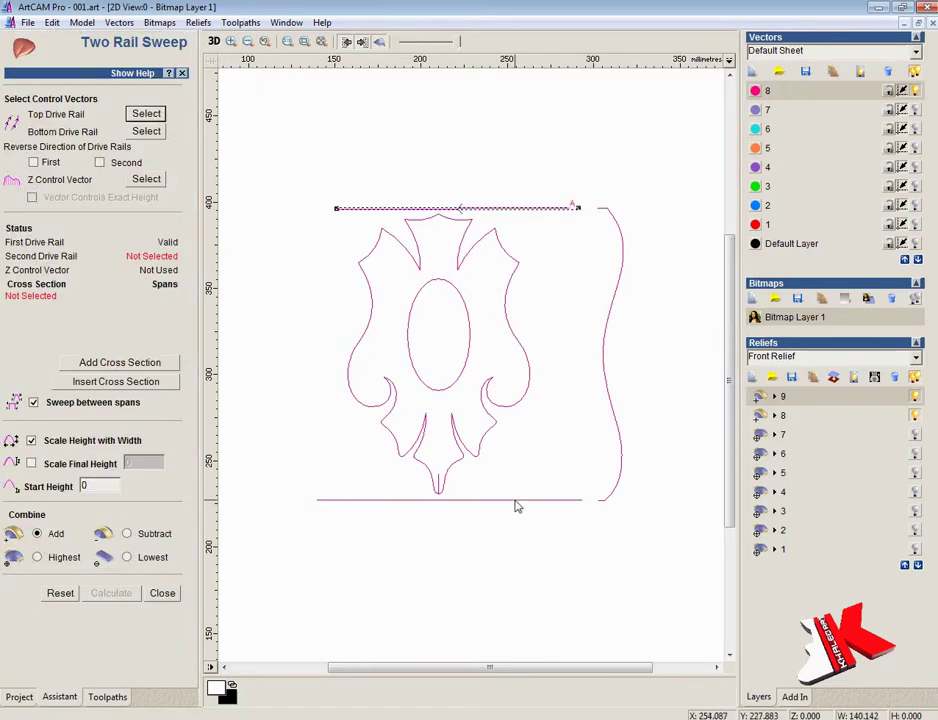
pyautogui.click(514, 500)
pyautogui.click(147, 131)
pyautogui.click(605, 363)
pyautogui.click(115, 381)
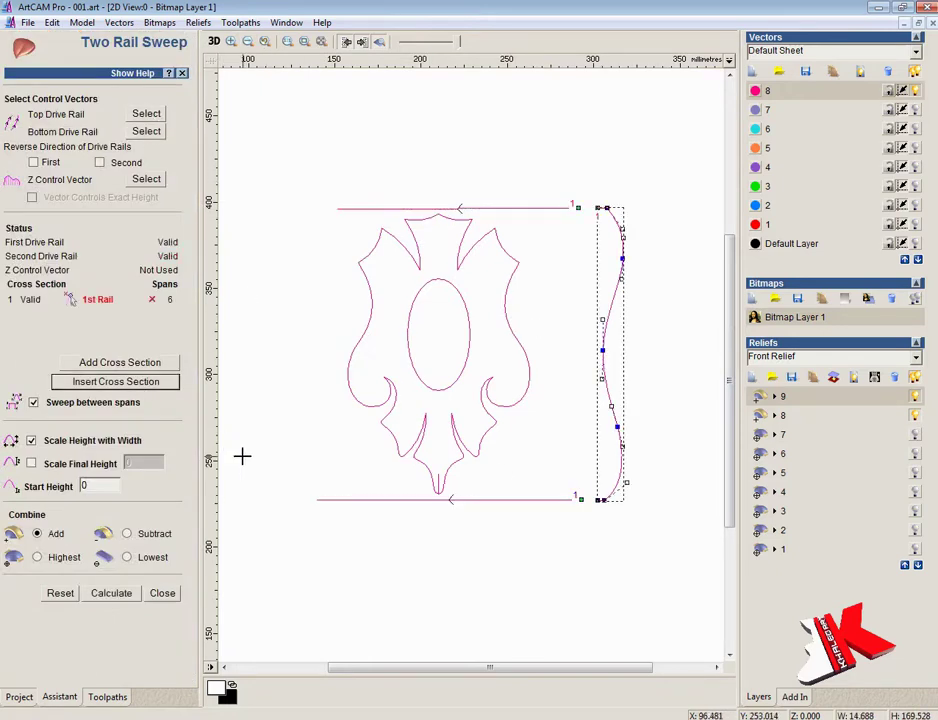
# - Calculate the sweep on layer 9 with the Add combine mode, inspect the relief from the side, and close the sweep tool
pyautogui.press('F3')
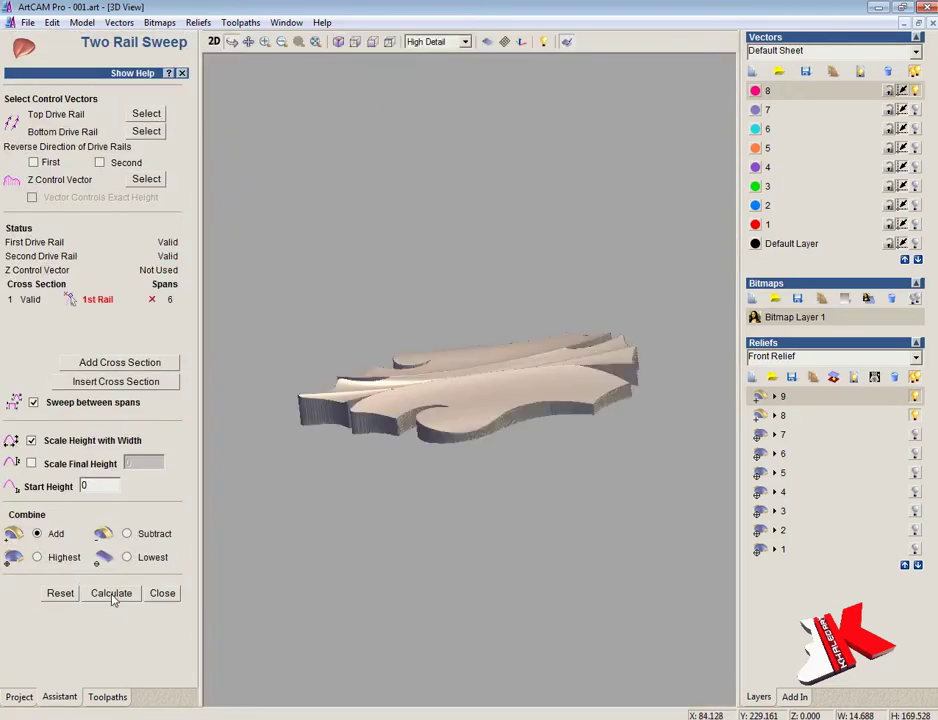
pyautogui.click(111, 593)
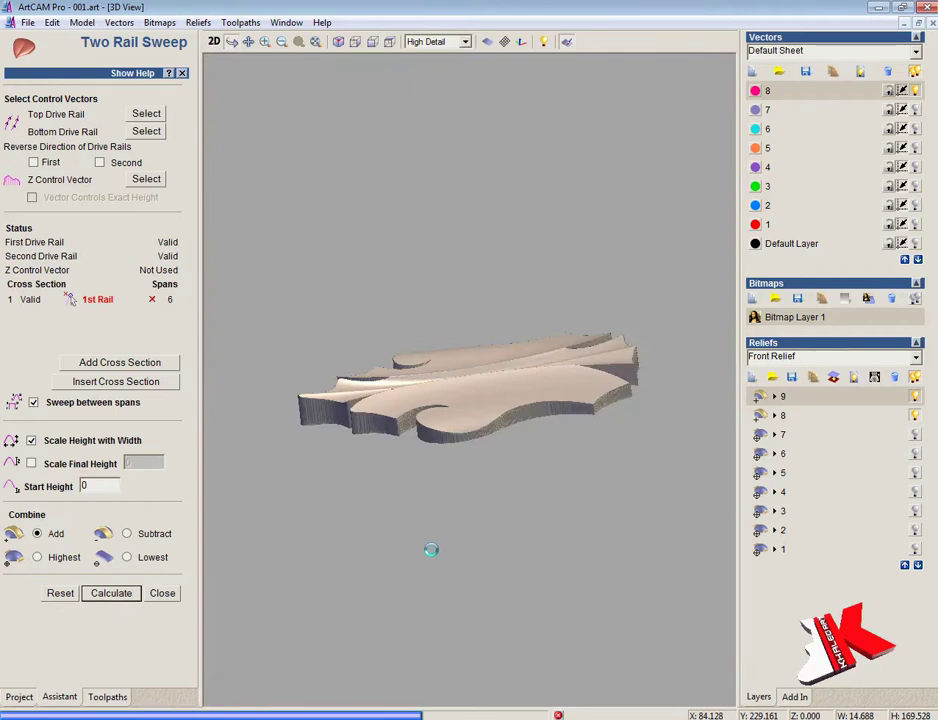
pyautogui.scroll(3, 488, 437)
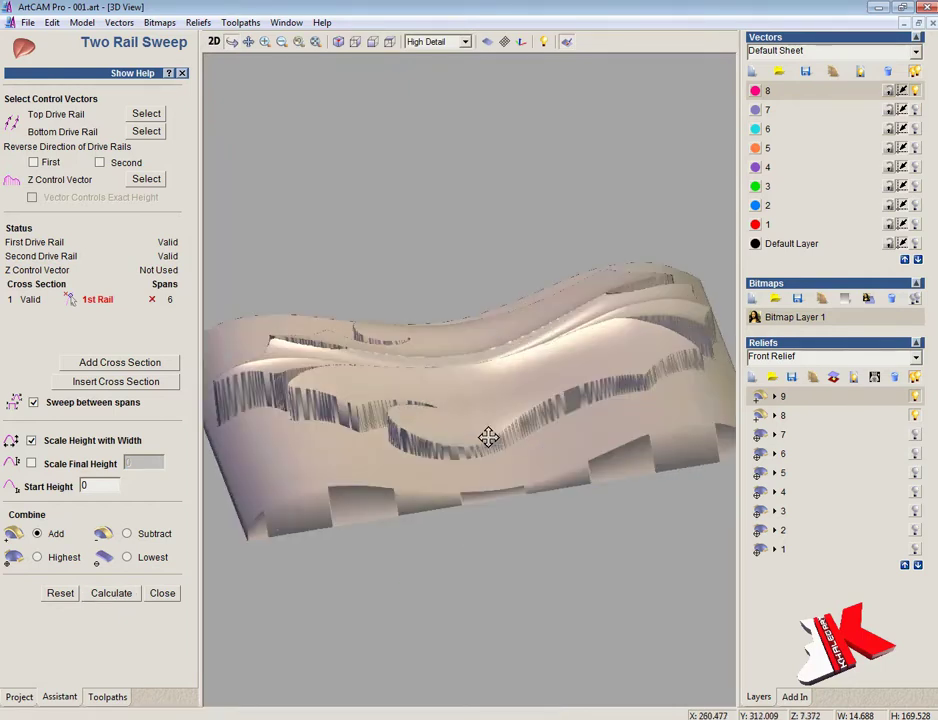
pyautogui.moveTo(488, 437); pyautogui.dragTo(477, 467)
pyautogui.click(357, 44)
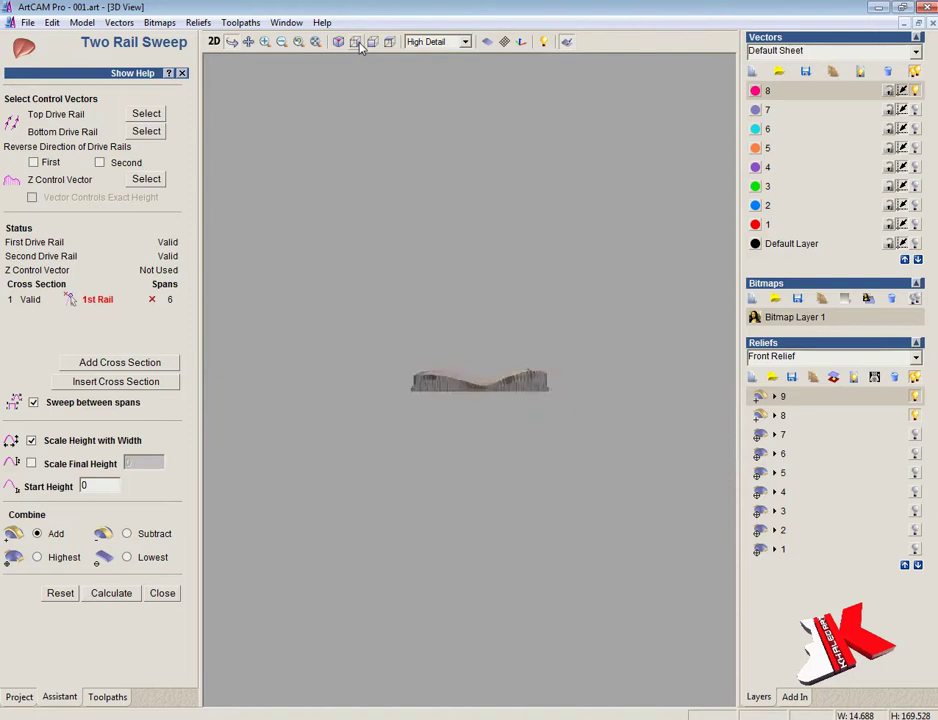
pyautogui.moveTo(542, 205)
pyautogui.mouseDown()
pyautogui.moveTo(494, 226)
pyautogui.moveTo(521, 234)
pyautogui.moveTo(476, 453)
pyautogui.mouseUp()
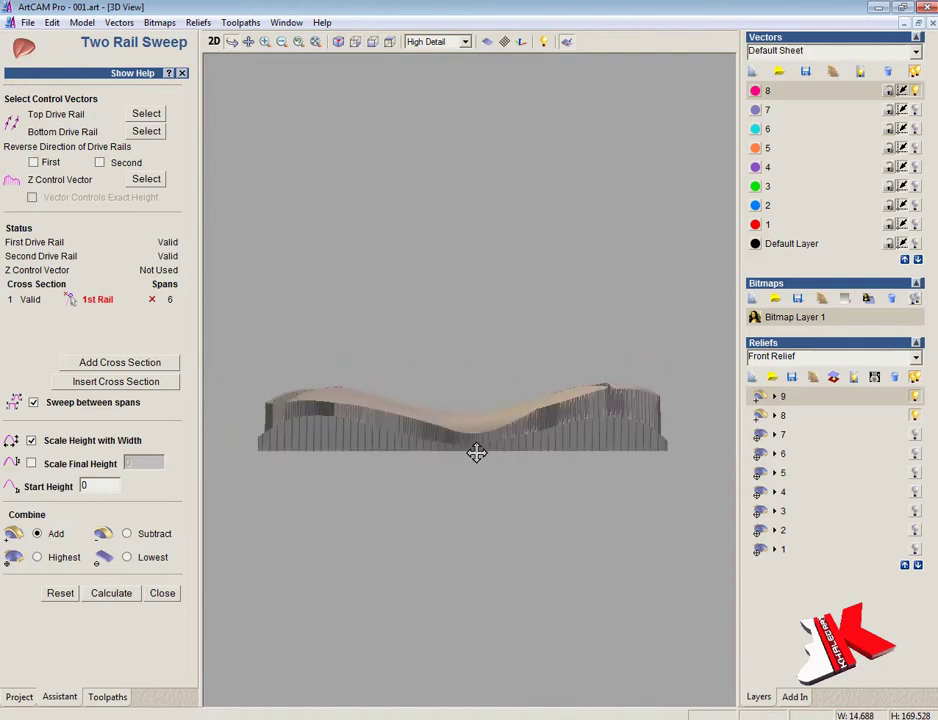
pyautogui.click(157, 597)
# - Scale the whole of relief layer 9 to a height of 8 mm and check the curvature of the combined relief
pyautogui.click(53, 514)
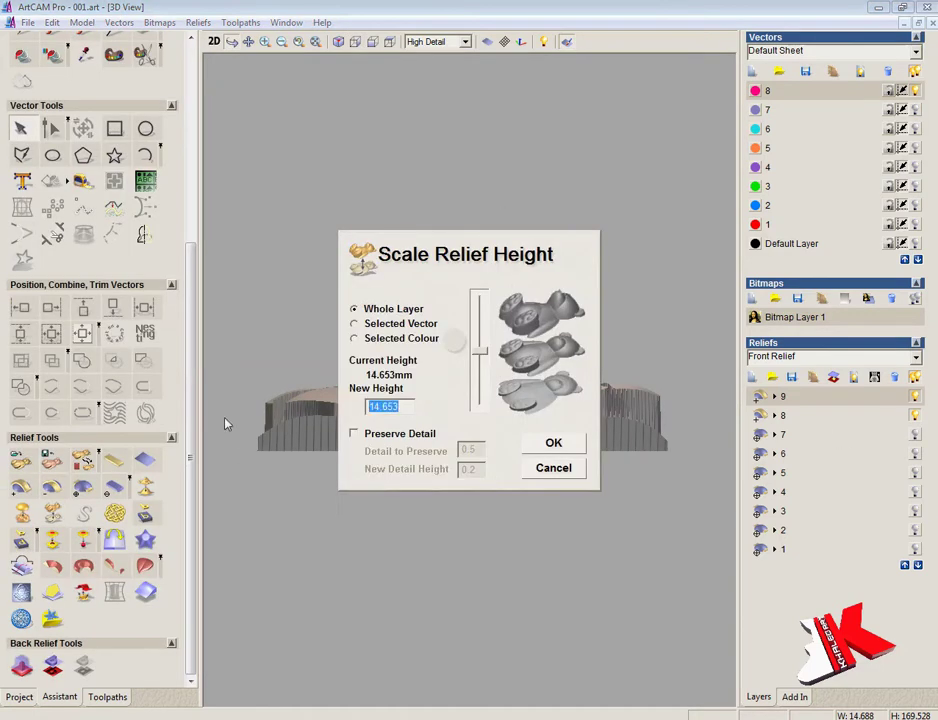
pyautogui.write('6.0')
pyautogui.press('Return')
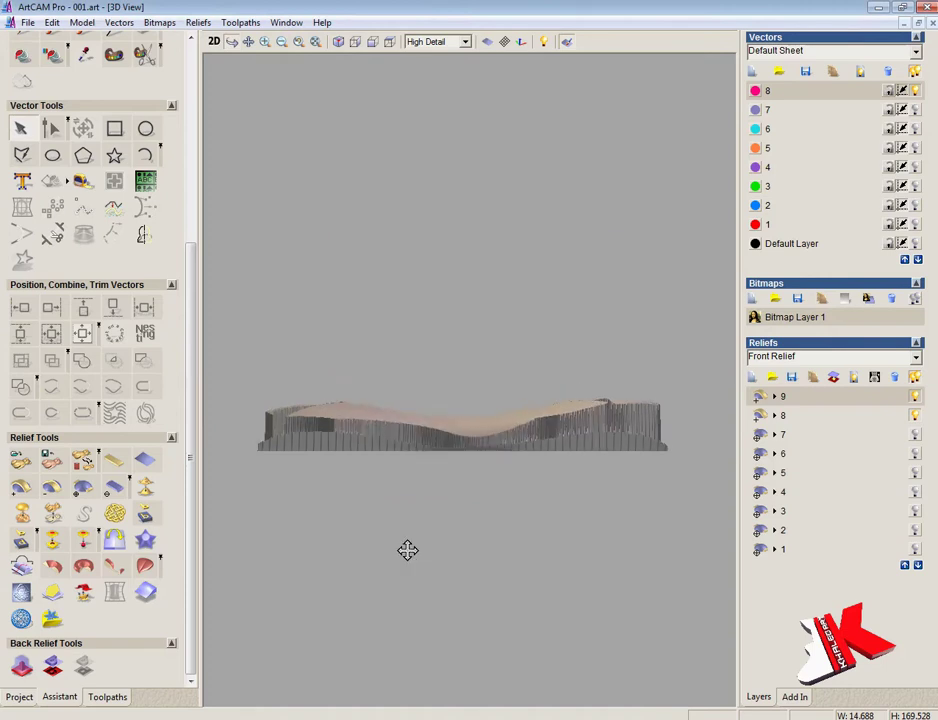
pyautogui.moveTo(407, 550); pyautogui.dragTo(448, 543)
pyautogui.click(54, 514)
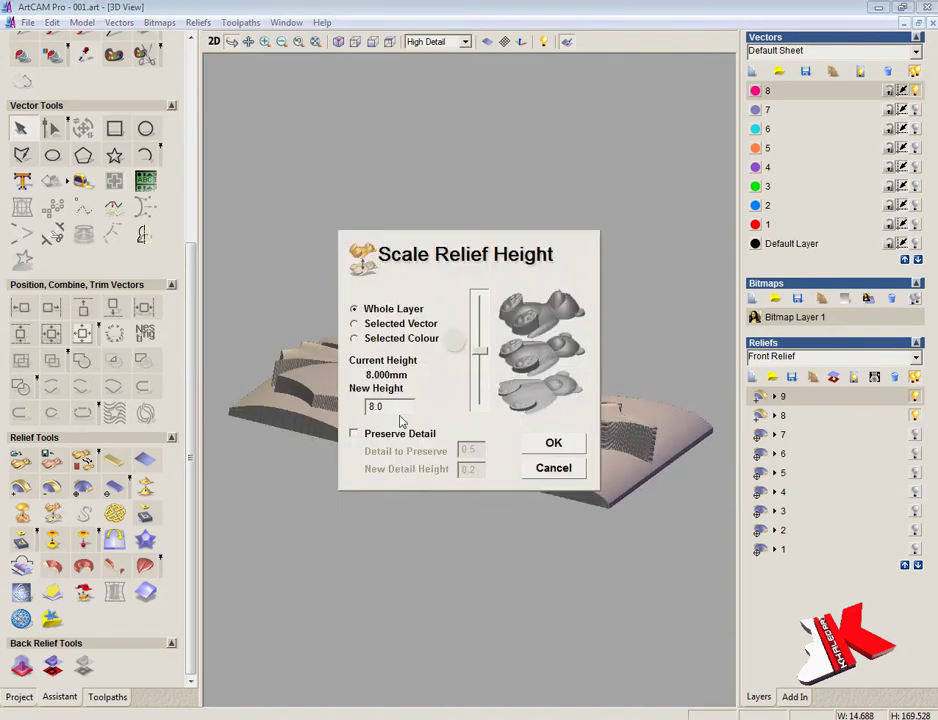
pyautogui.click(553, 444)
pyautogui.moveTo(368, 502); pyautogui.dragTo(136, 427)
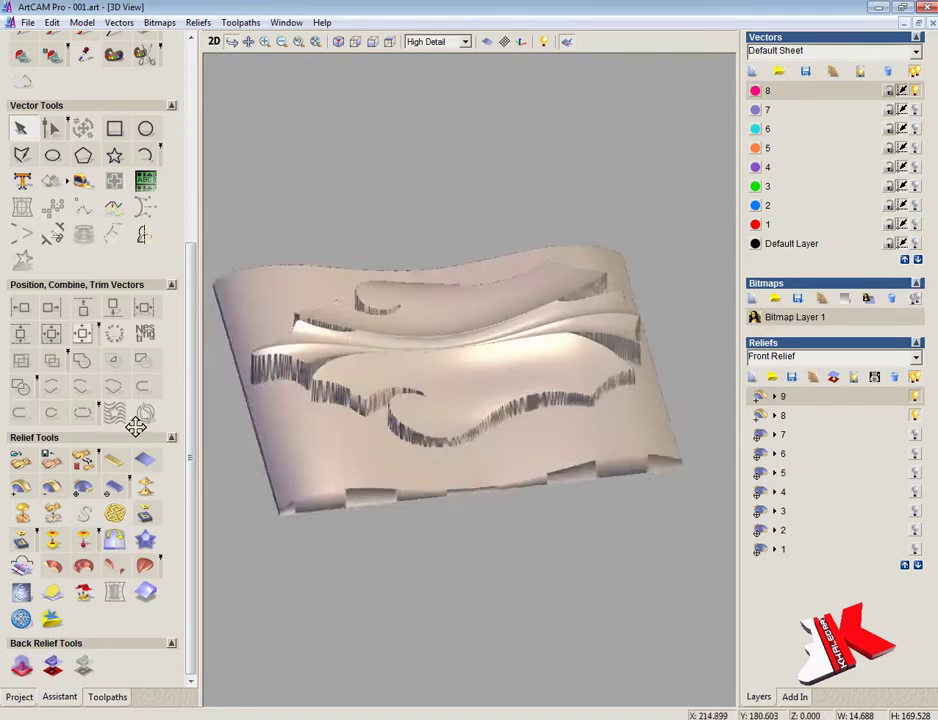
# - Select the ornament outline and clear the swept base on relief layer 9 outside it
pyautogui.click(214, 42)
pyautogui.click(550, 353)
pyautogui.click(533, 349)
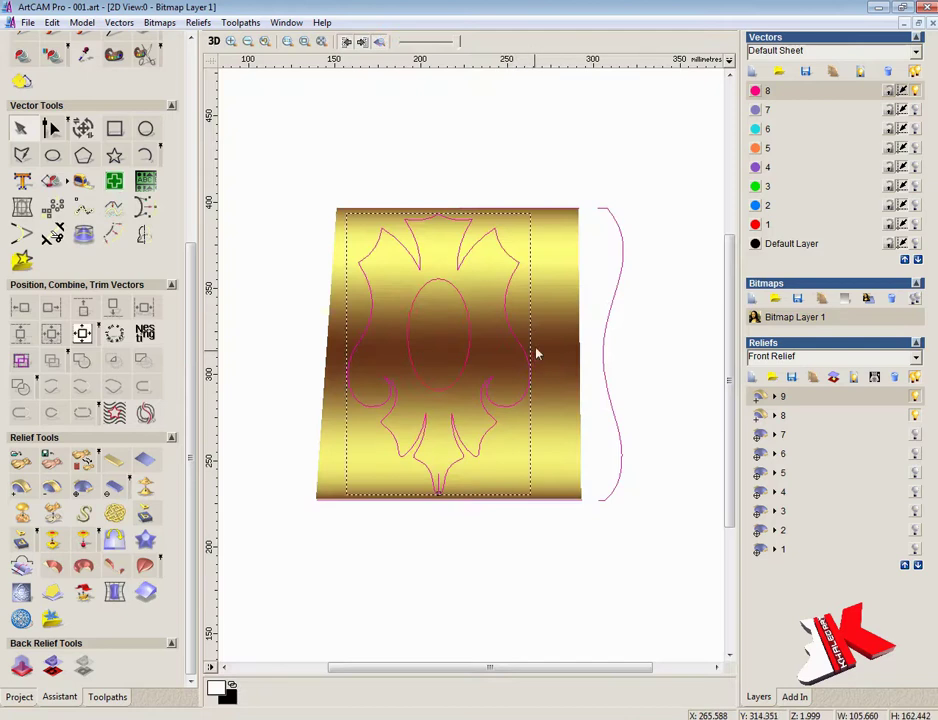
pyautogui.press('F12')
pyautogui.click(500, 466)
pyautogui.click(524, 493)
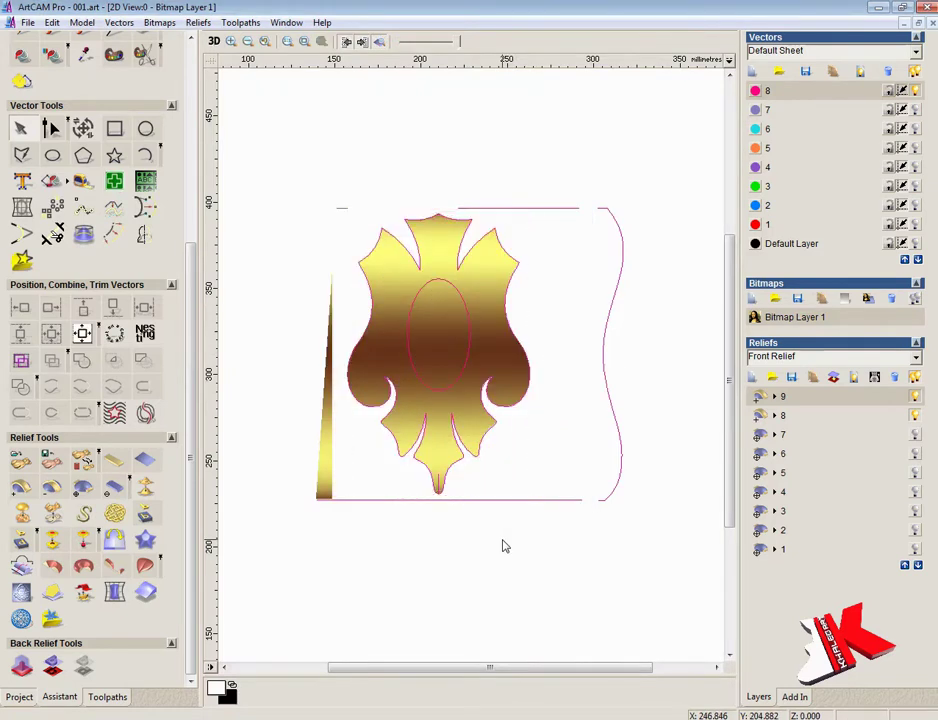
pyautogui.scroll(-2, 490, 530)
# - Toggle the visibility of relief layers 8 and 9 and inspect the curved ornament from several angles
pyautogui.press('F3')
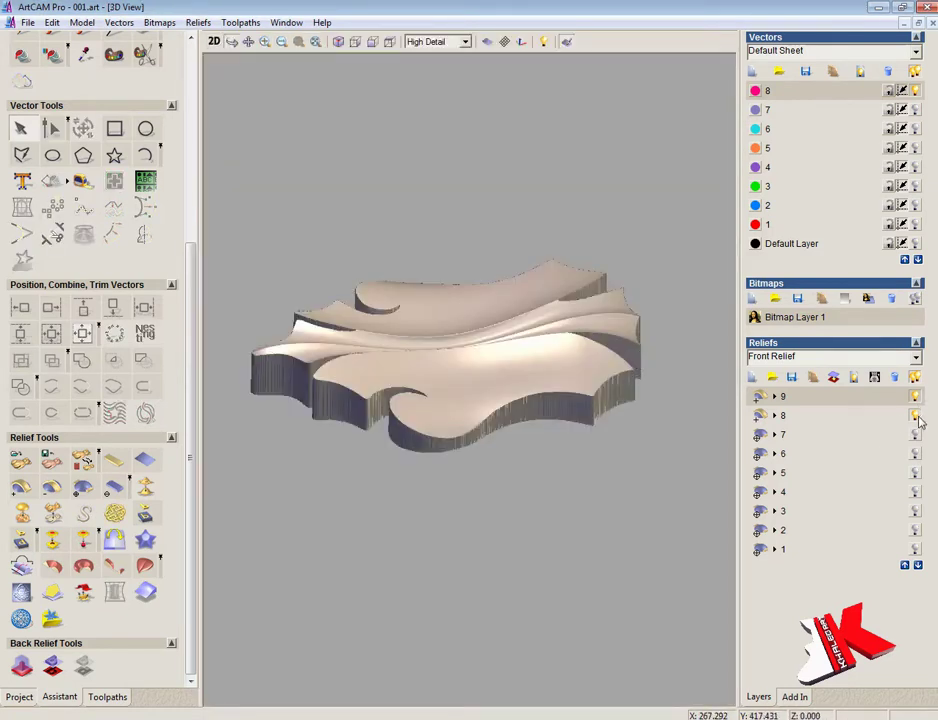
pyautogui.click(917, 415)
pyautogui.click(917, 415)
pyautogui.click(916, 397)
pyautogui.click(916, 397)
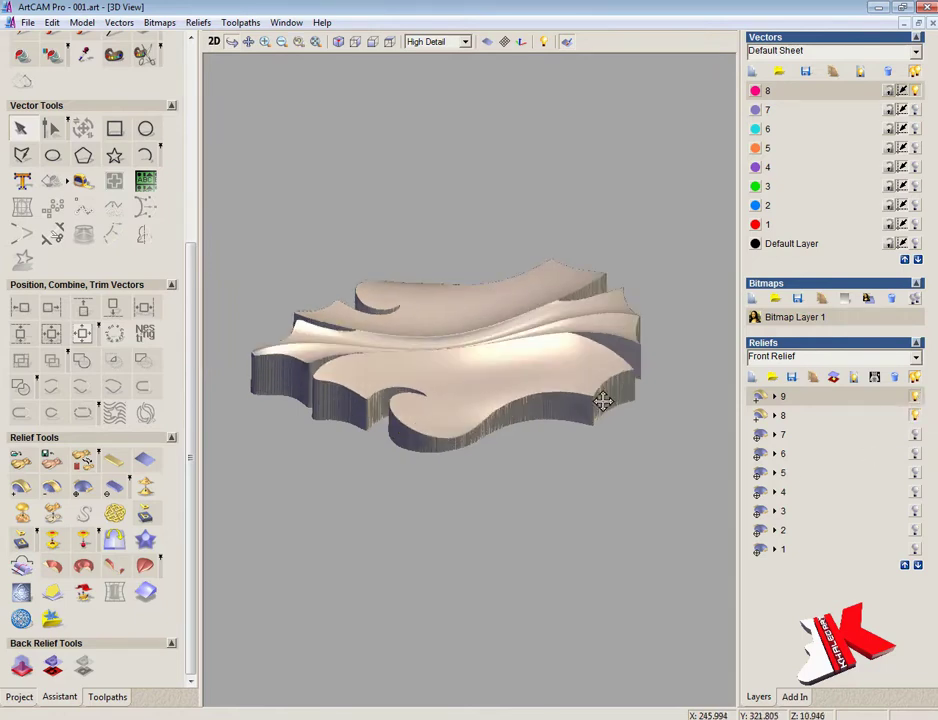
pyautogui.moveTo(603, 401); pyautogui.dragTo(463, 526)
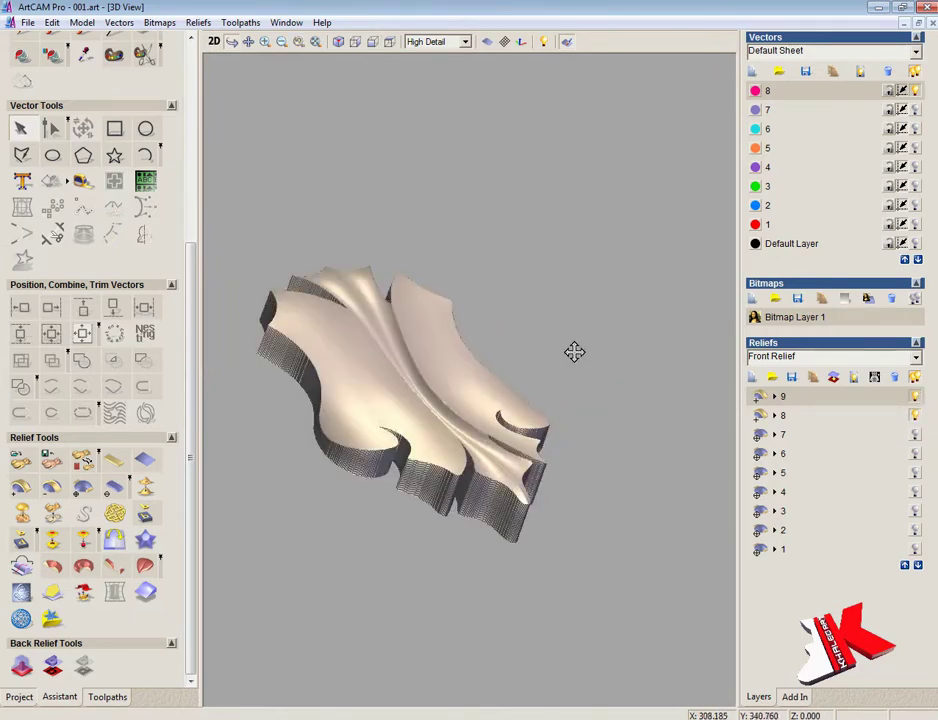
pyautogui.moveTo(574, 351); pyautogui.dragTo(266, 482)
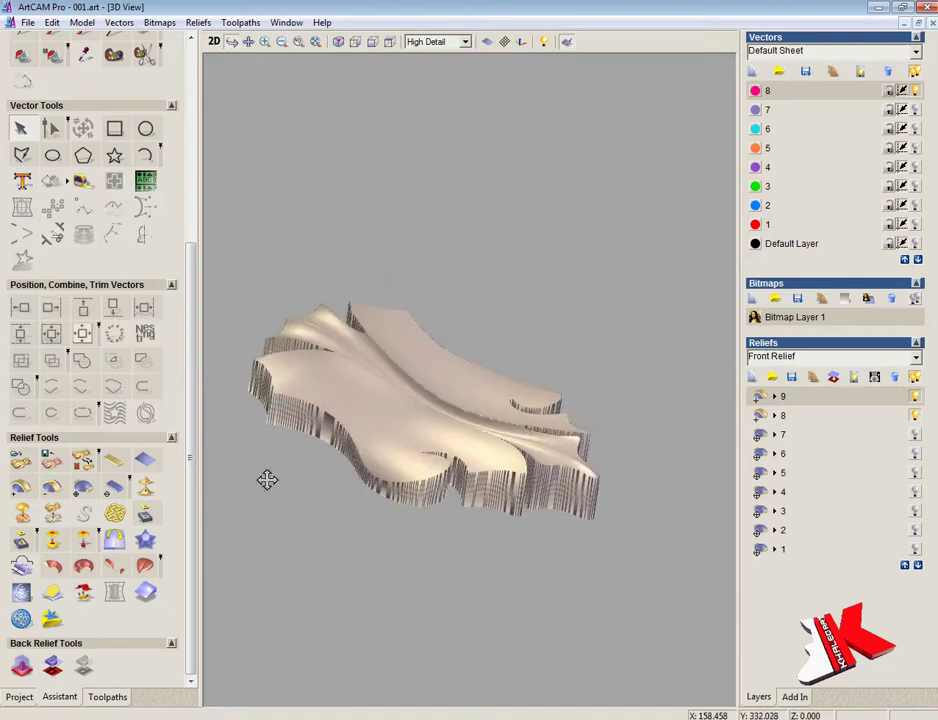
# - Merge relief layers 8 and 9, delete the two originals, name the merged layer 8 and set its combine mode to Highest
pyautogui.click(842, 400)
pyautogui.click(854, 378)
pyautogui.click(846, 435)
pyautogui.click(895, 378)
pyautogui.click(895, 378)
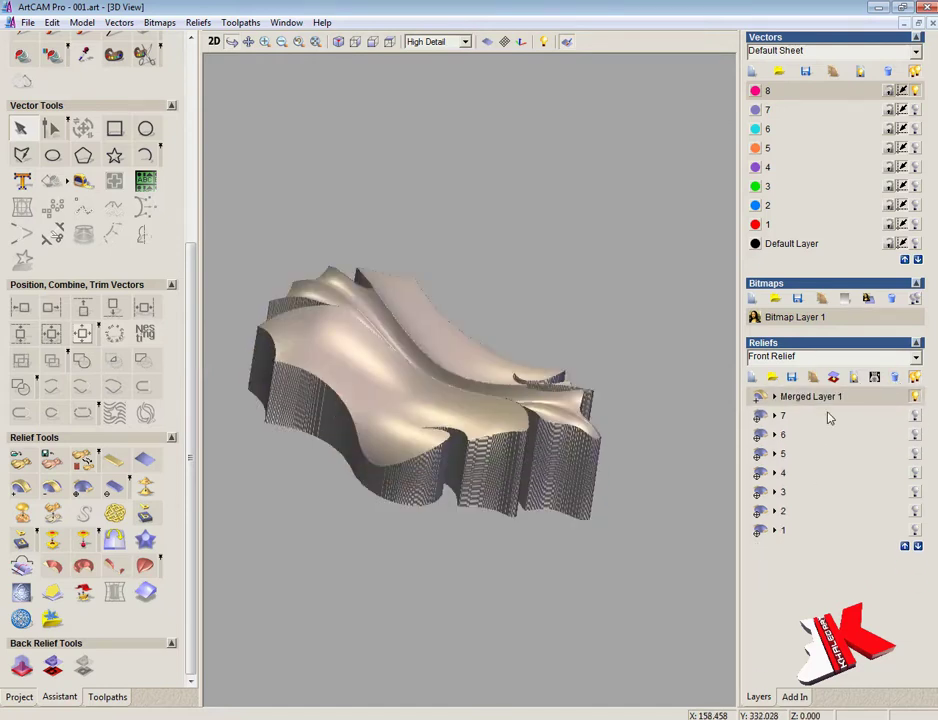
pyautogui.write('8')
pyautogui.press('Return')
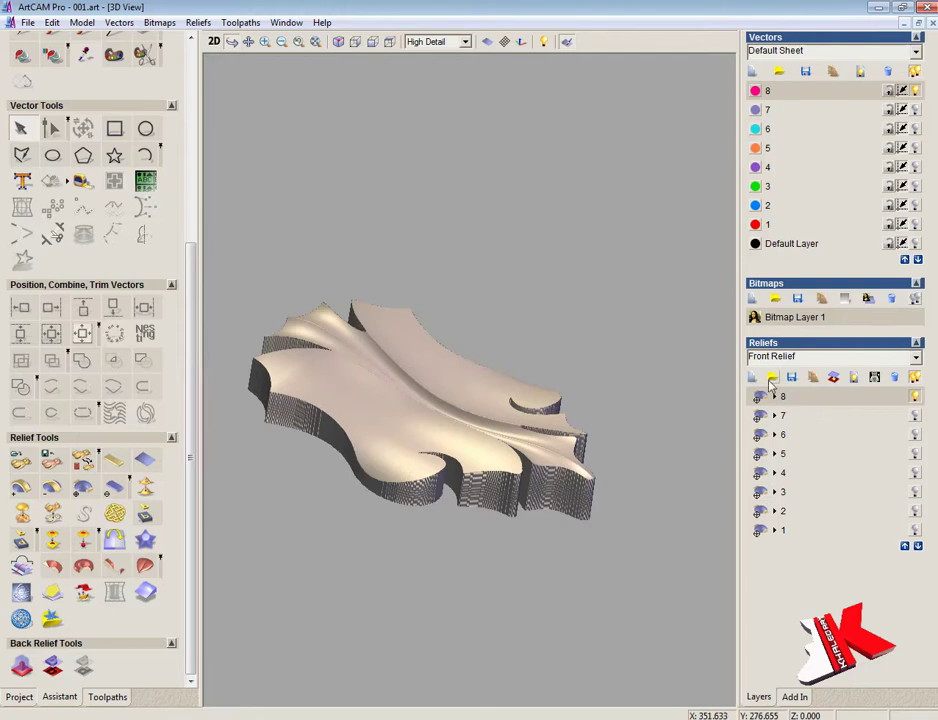
# - Show all relief layers to inspect the central ornament together with the surrounding scrolls, and return to layer 8 alone
pyautogui.click(914, 379)
pyautogui.scroll(-5, 465, 471)
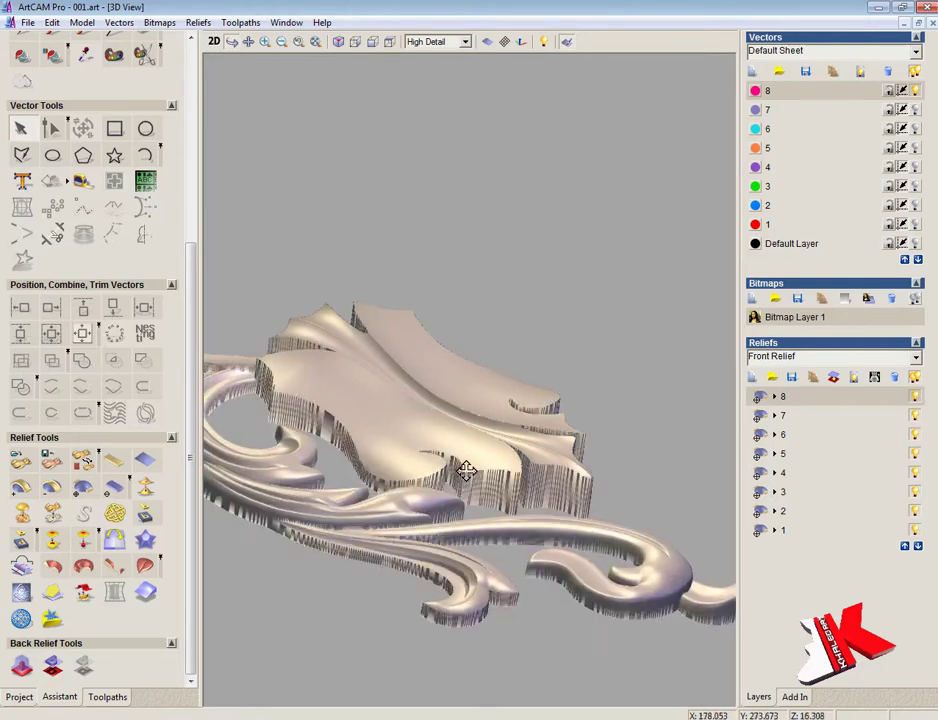
pyautogui.moveTo(364, 432); pyautogui.dragTo(628, 450)
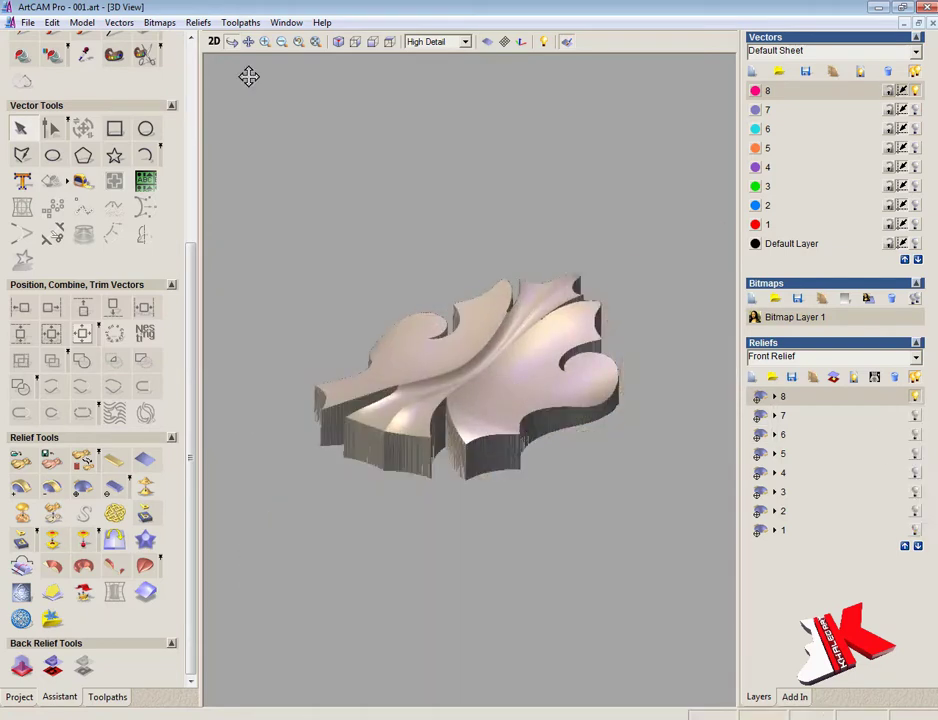
# - Draw a rectangle about 231 × 261 mm around the whole ornament and open the Shape Editor for it
pyautogui.moveTo(247, 75); pyautogui.dragTo(304, 410)
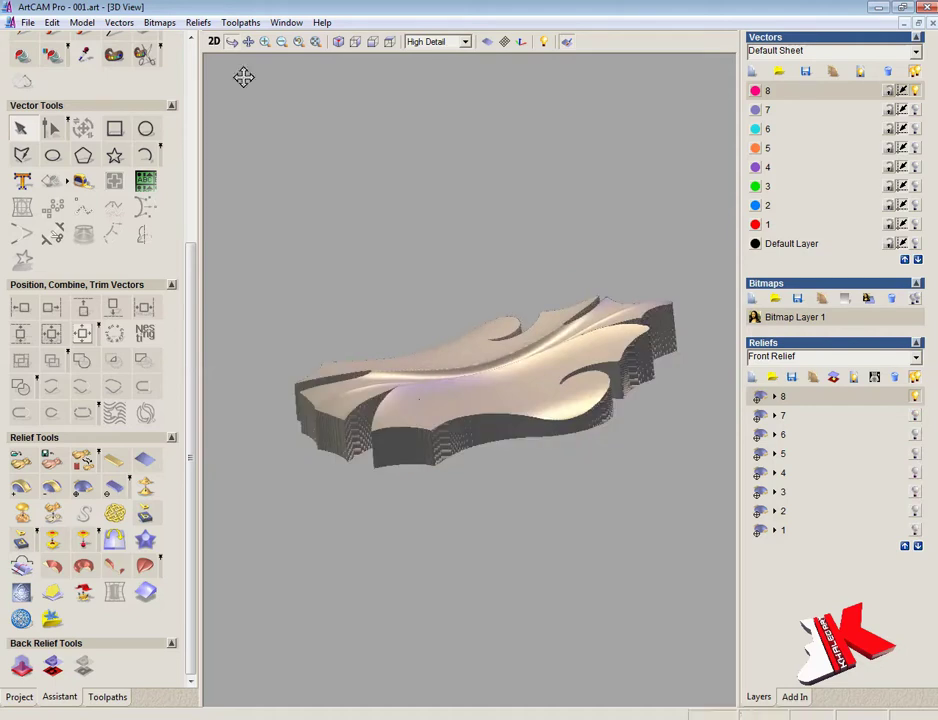
pyautogui.click(213, 41)
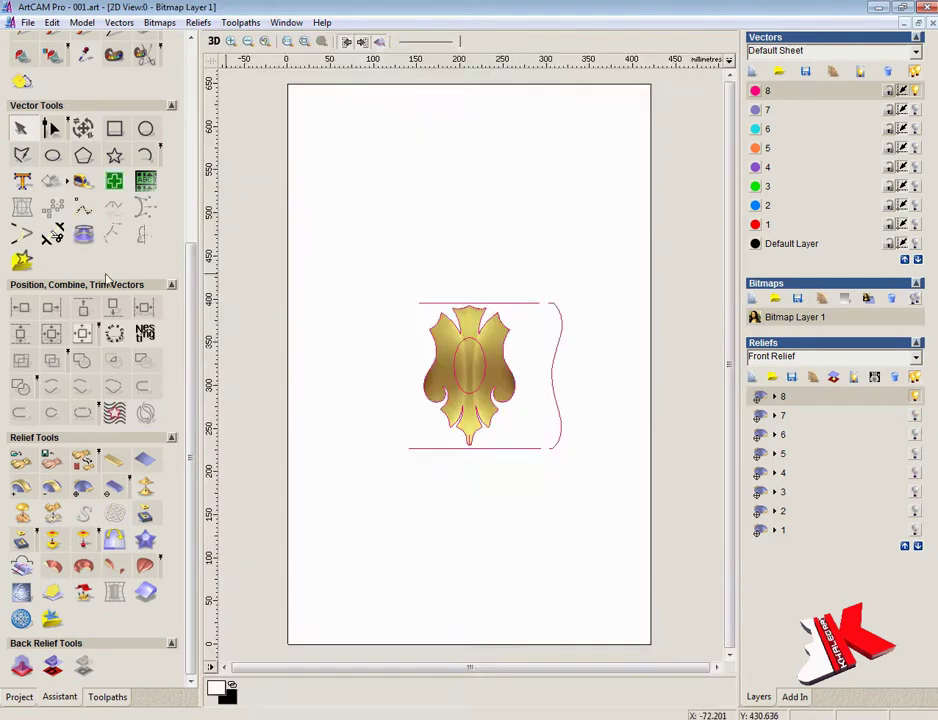
pyautogui.moveTo(387, 265); pyautogui.dragTo(587, 489)
pyautogui.doubleClick(586, 438)
pyautogui.moveTo(440, 215); pyautogui.dragTo(682, 115)
# - Try to merge a flat plane with a 6 mm start height into relief layer 8 as highest, and undo it
pyautogui.click(214, 42)
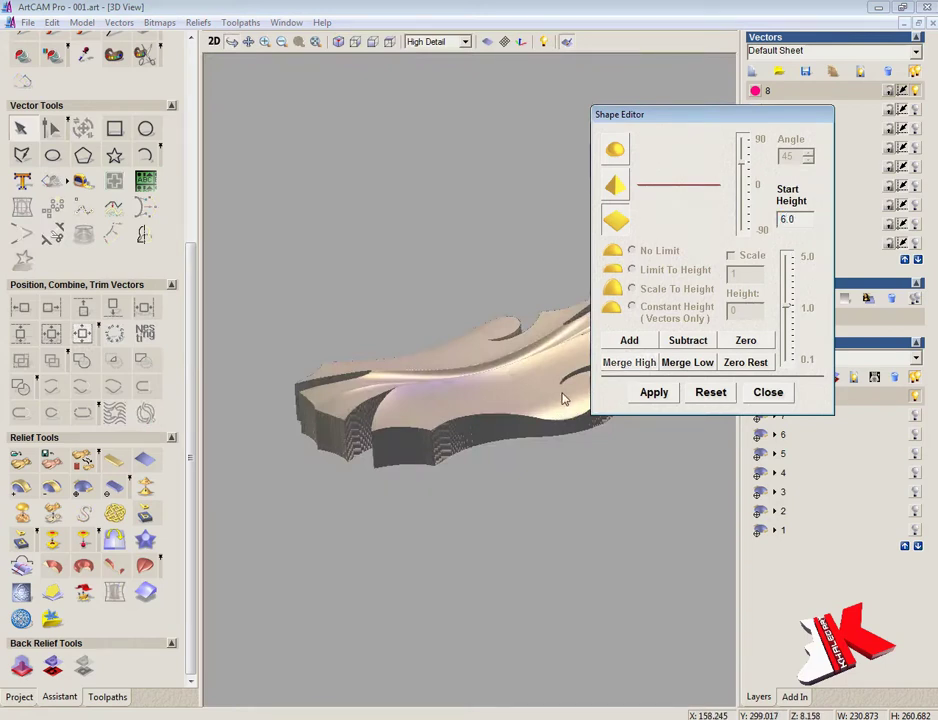
pyautogui.click(51, 22)
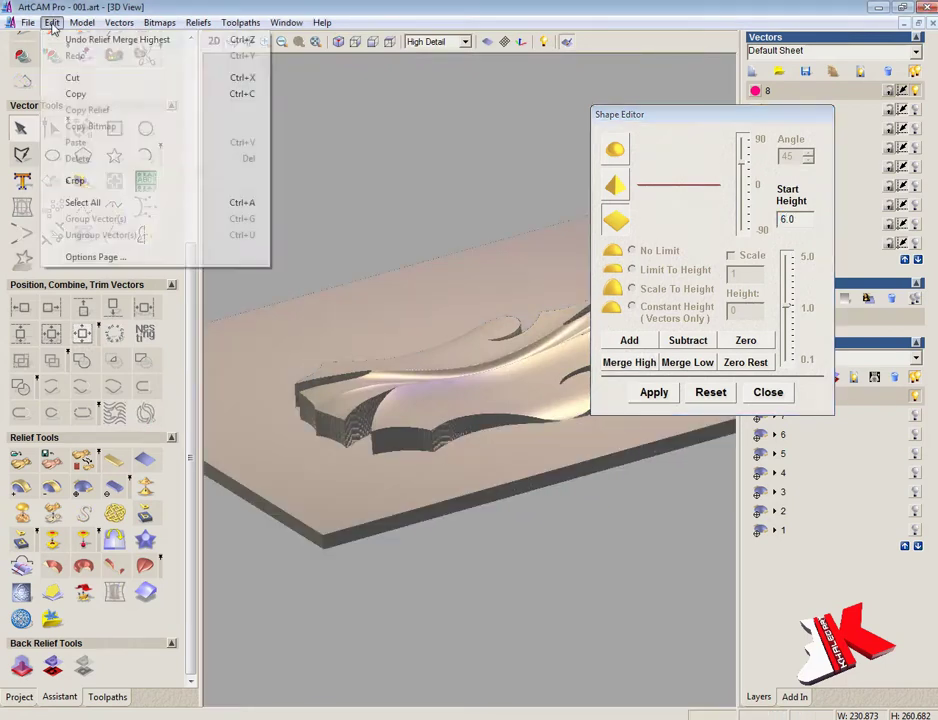
pyautogui.click(132, 39)
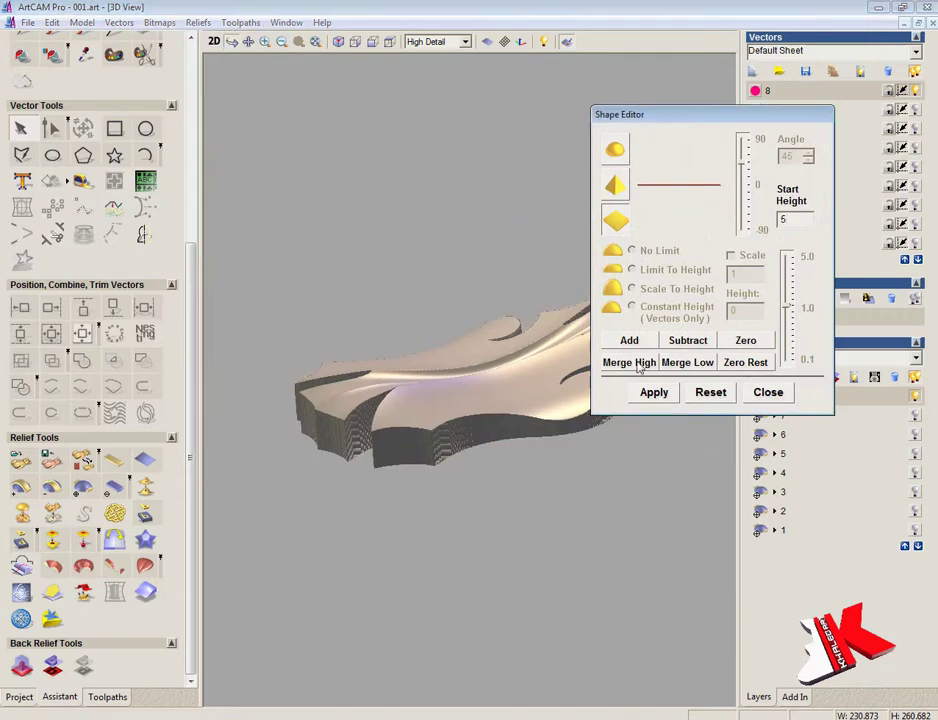
# - Merge a flat plane with a 5 mm start height into relief layer 8 as highest, and subtract the same plane
pyautogui.click(630, 363)
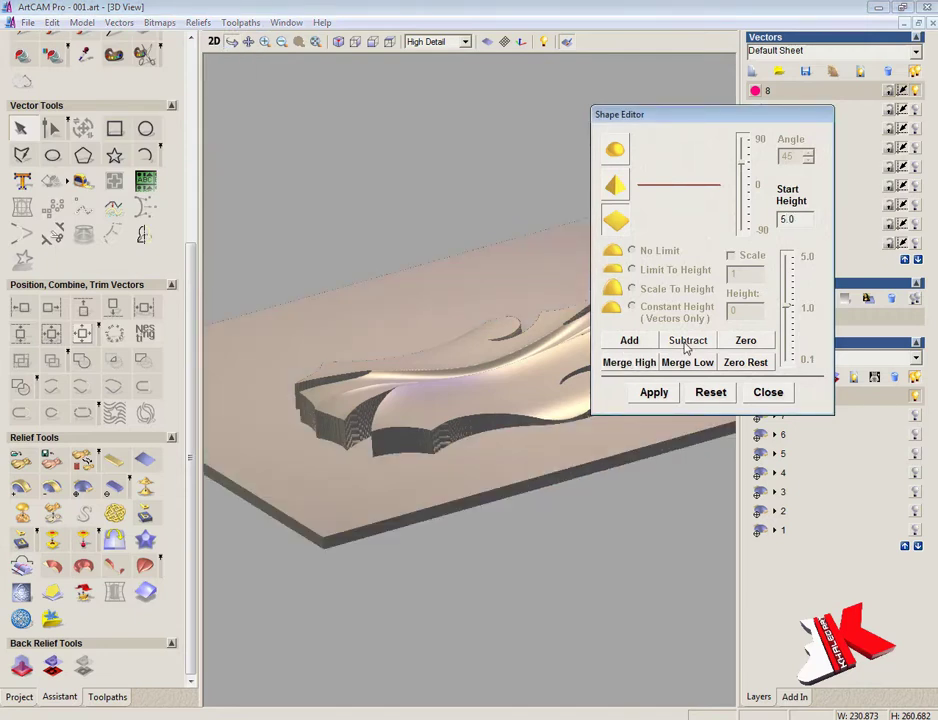
pyautogui.click(686, 345)
pyautogui.click(754, 396)
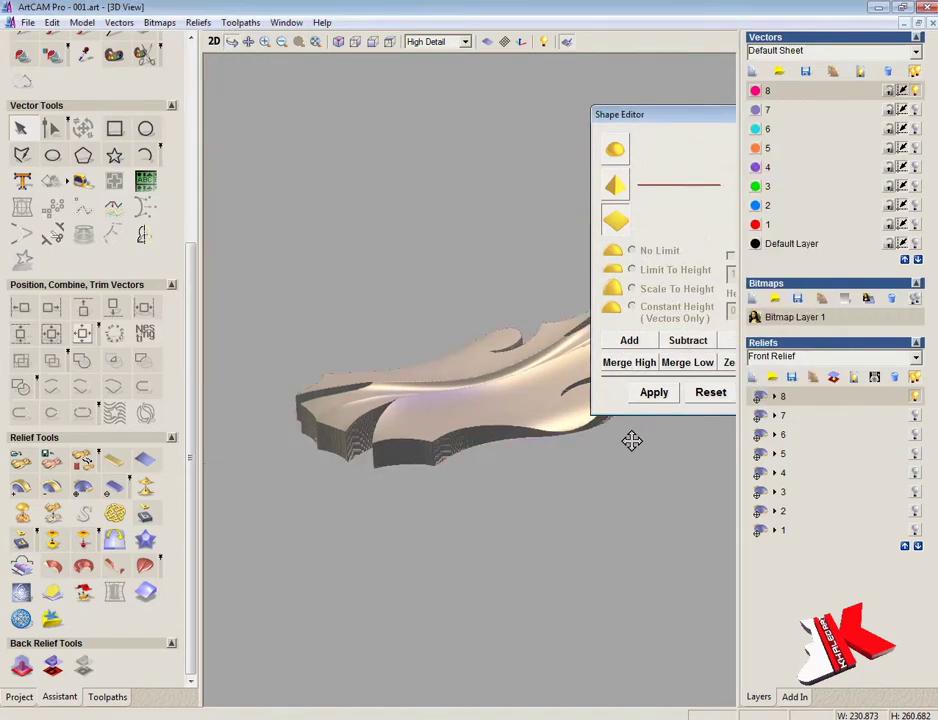
pyautogui.moveTo(630, 440); pyautogui.dragTo(666, 482)
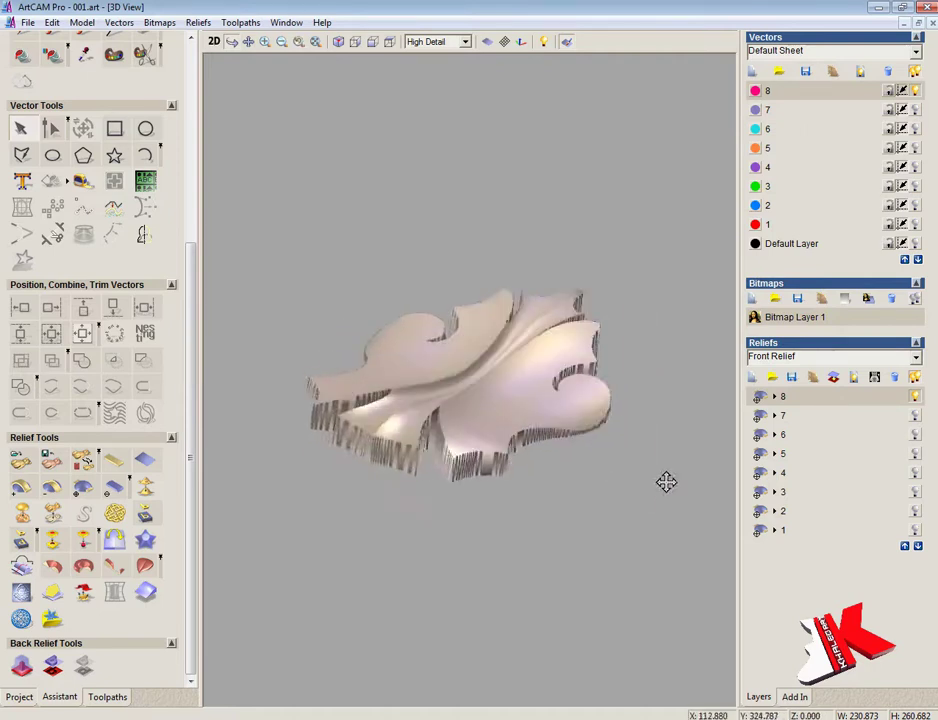
# - Create a new relief layer named 9 above layer 8
pyautogui.click(214, 42)
pyautogui.scroll(3, 484, 330)
pyautogui.scroll(2, 483, 335)
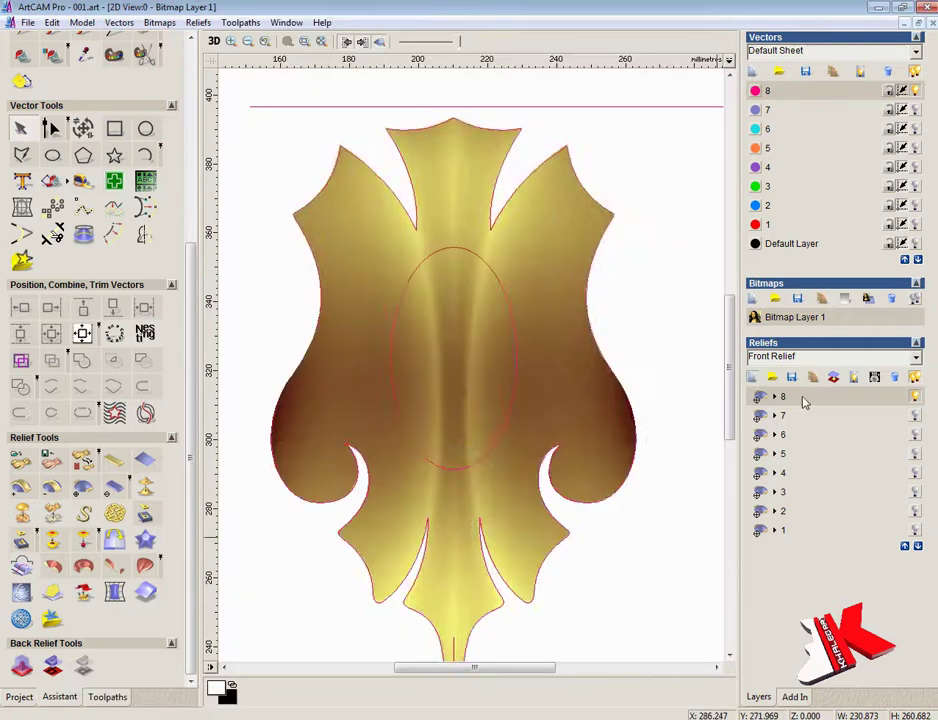
pyautogui.doubleClick(815, 398)
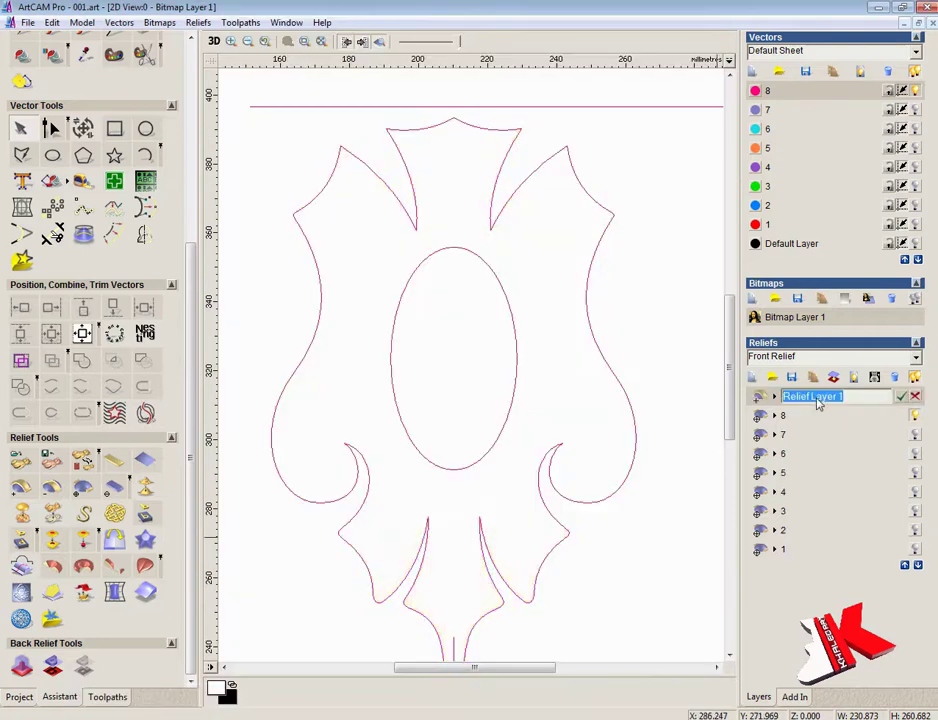
pyautogui.write('9')
pyautogui.press('Return')
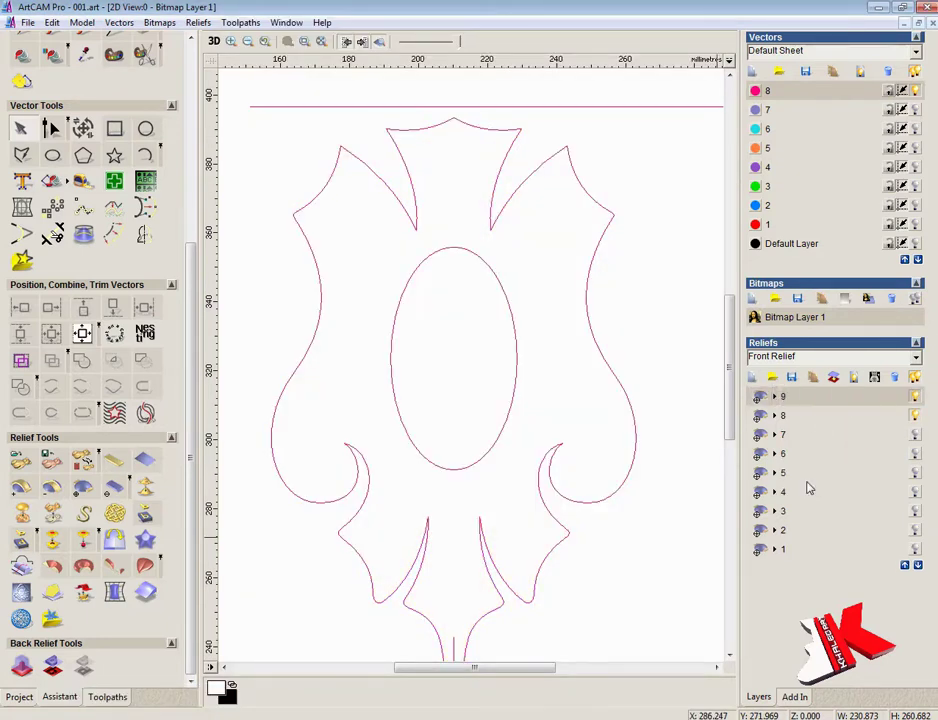
# - Add a round 75° profile to the central oval on layer 9, with a 5 mm start height and limited to 5 mm
pyautogui.doubleClick(519, 372)
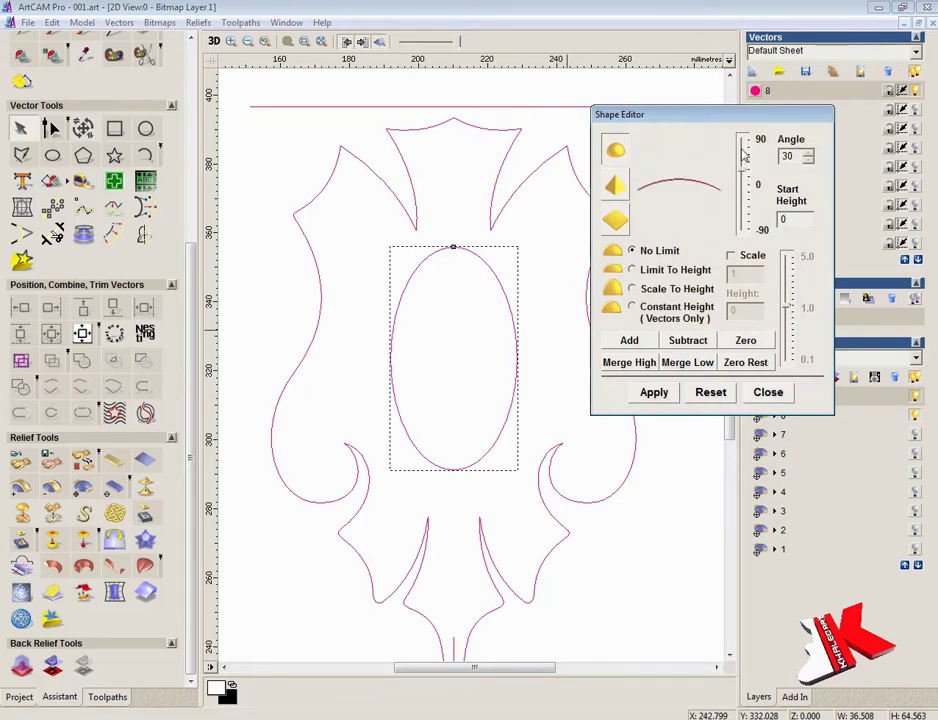
pyautogui.moveTo(745, 155); pyautogui.dragTo(749, 230)
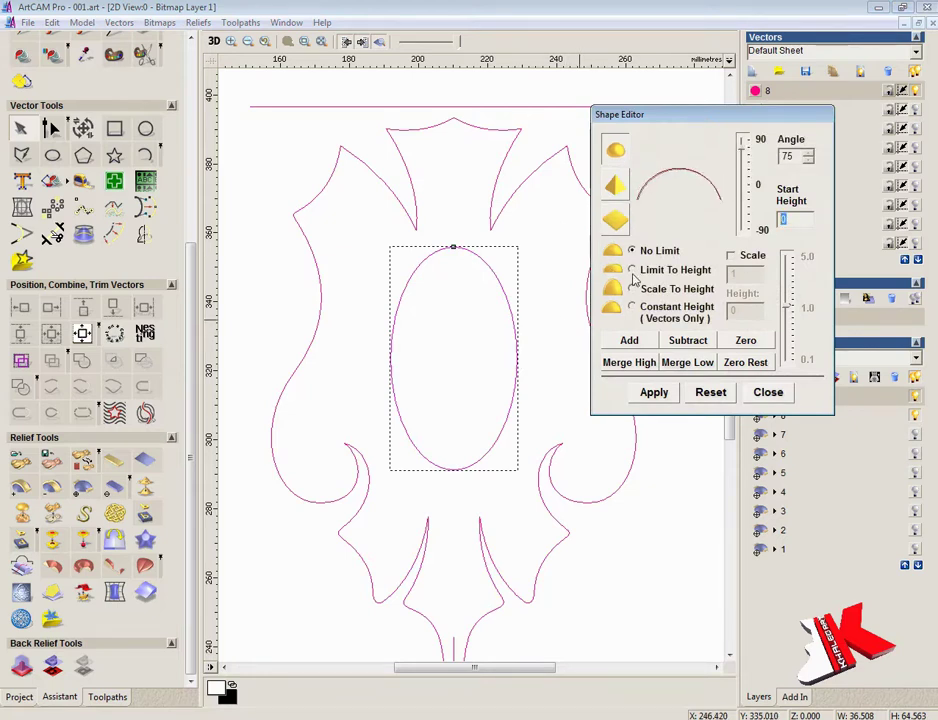
pyautogui.click(632, 272)
pyautogui.moveTo(808, 219); pyautogui.dragTo(772, 219)
pyautogui.write('5.')
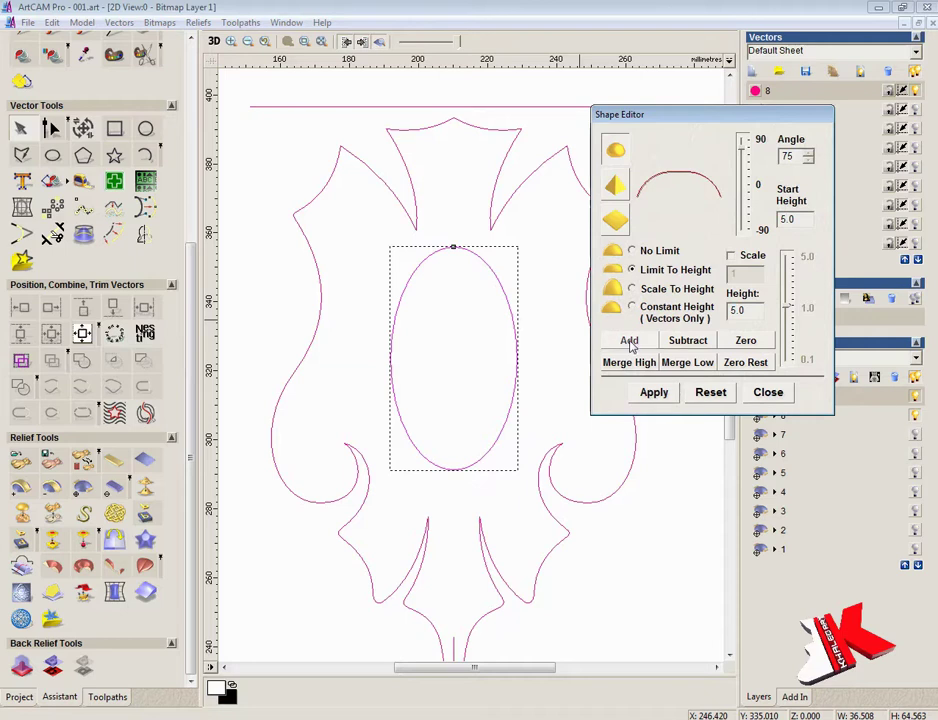
pyautogui.click(630, 341)
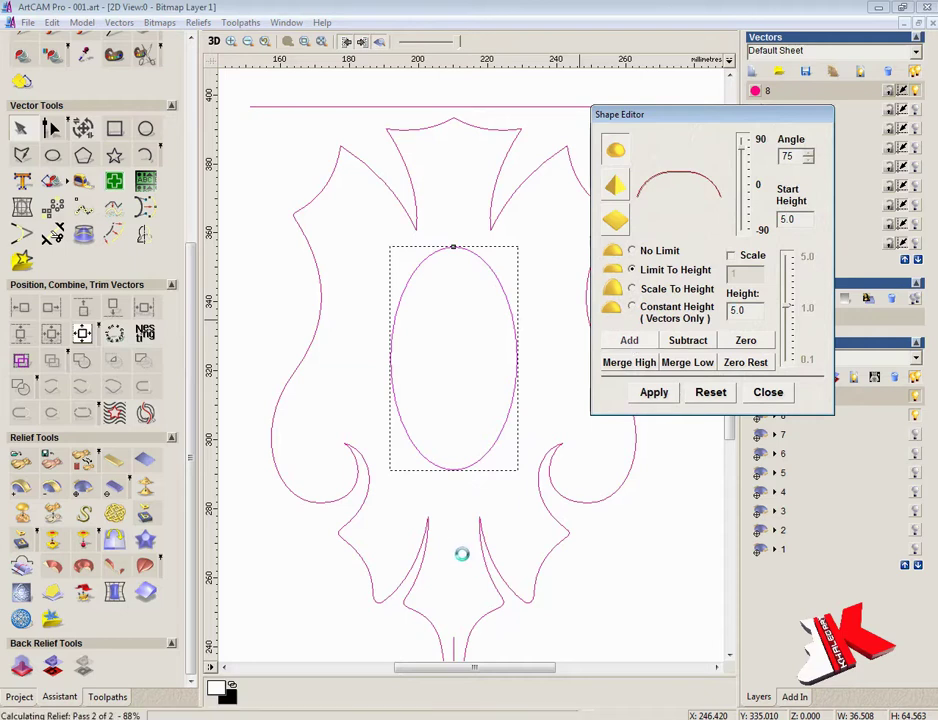
pyautogui.click(214, 41)
# - Merge a round 75° profile scaled to 8 mm height with an 8 mm start height into the oval as highest
pyautogui.moveTo(744, 115); pyautogui.dragTo(713, 63)
pyautogui.click(601, 237)
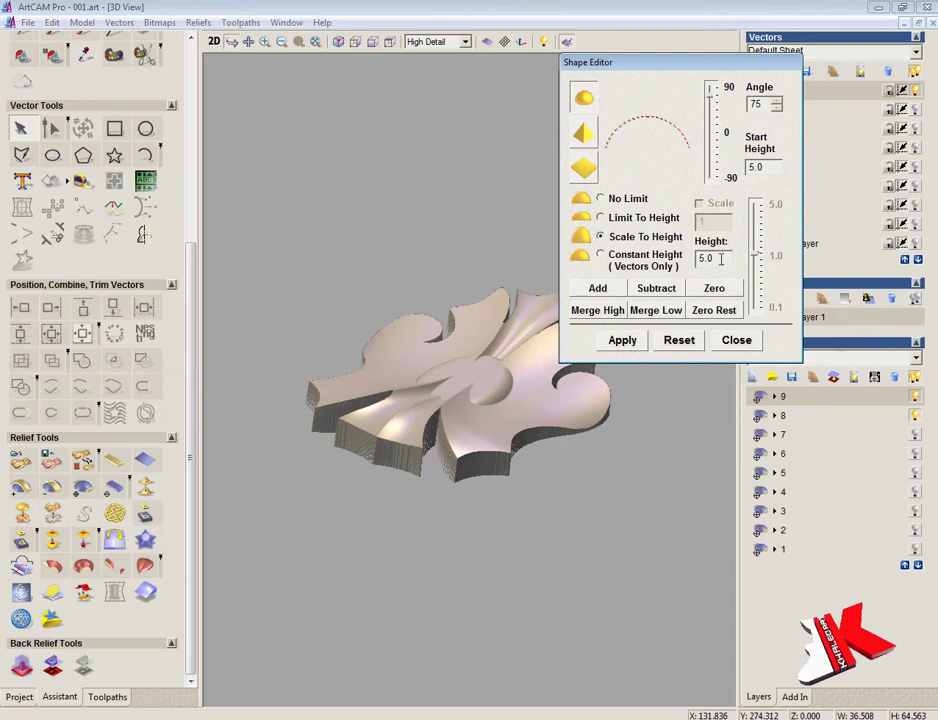
pyautogui.click(597, 312)
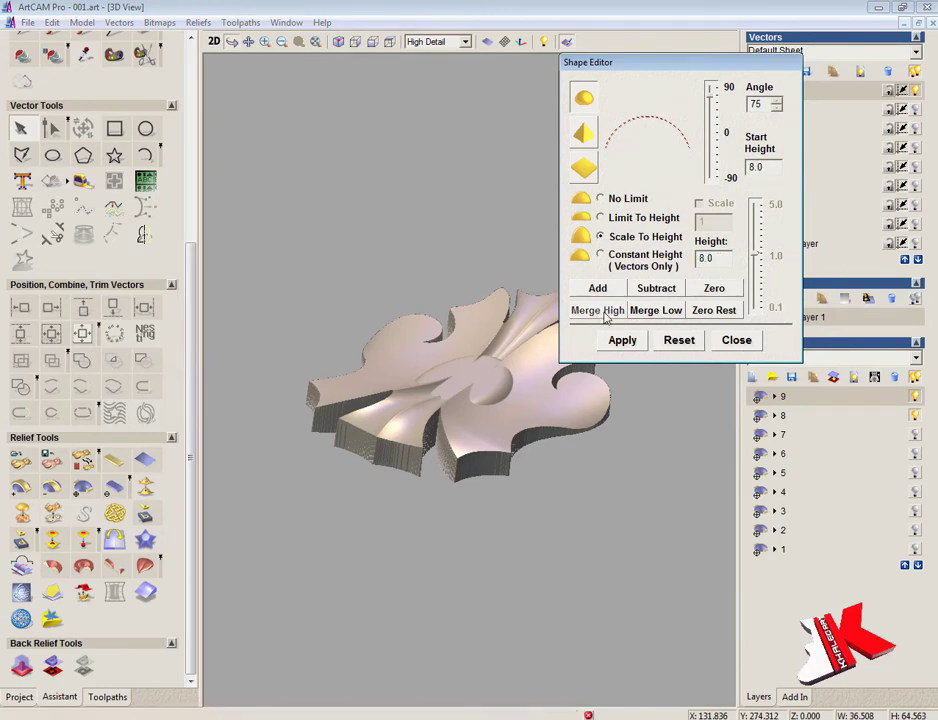
pyautogui.moveTo(330, 420); pyautogui.dragTo(509, 450)
pyautogui.click(733, 342)
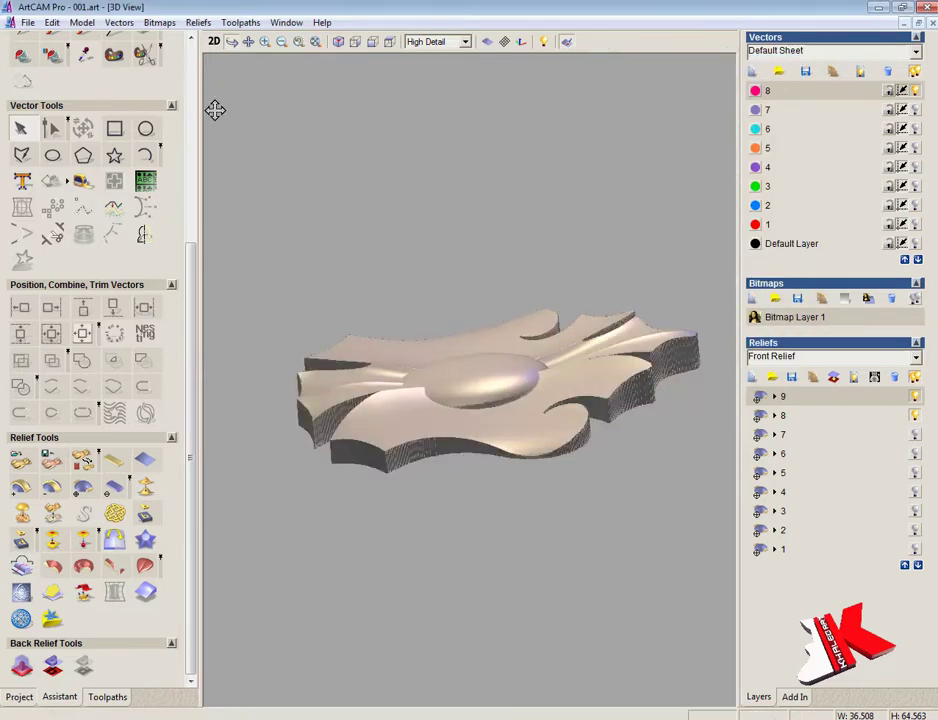
# - Scale the relief height of layer 9 and add a round 45° profile with no height limit and zero start height to the oval
pyautogui.click(145, 513)
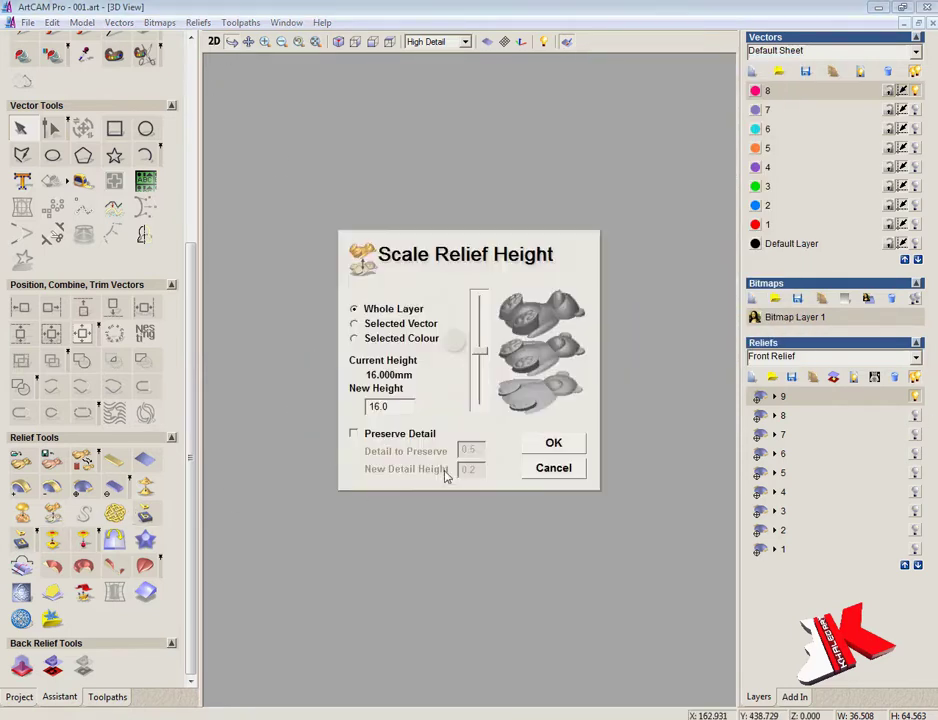
pyautogui.click(550, 446)
pyautogui.click(213, 41)
pyautogui.doubleClick(518, 293)
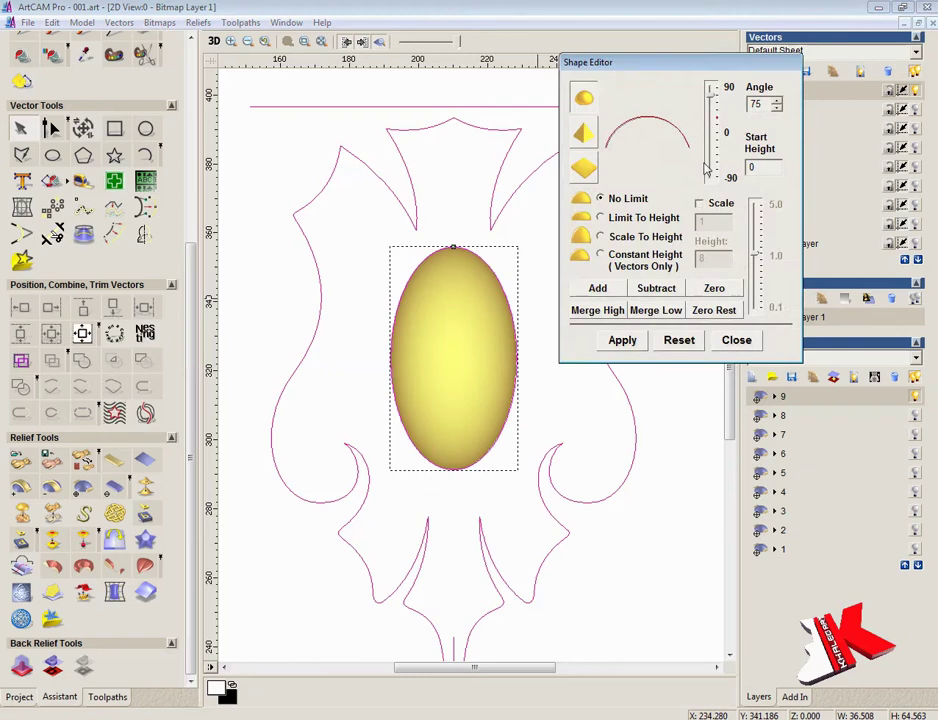
pyautogui.click(711, 122)
pyautogui.click(597, 288)
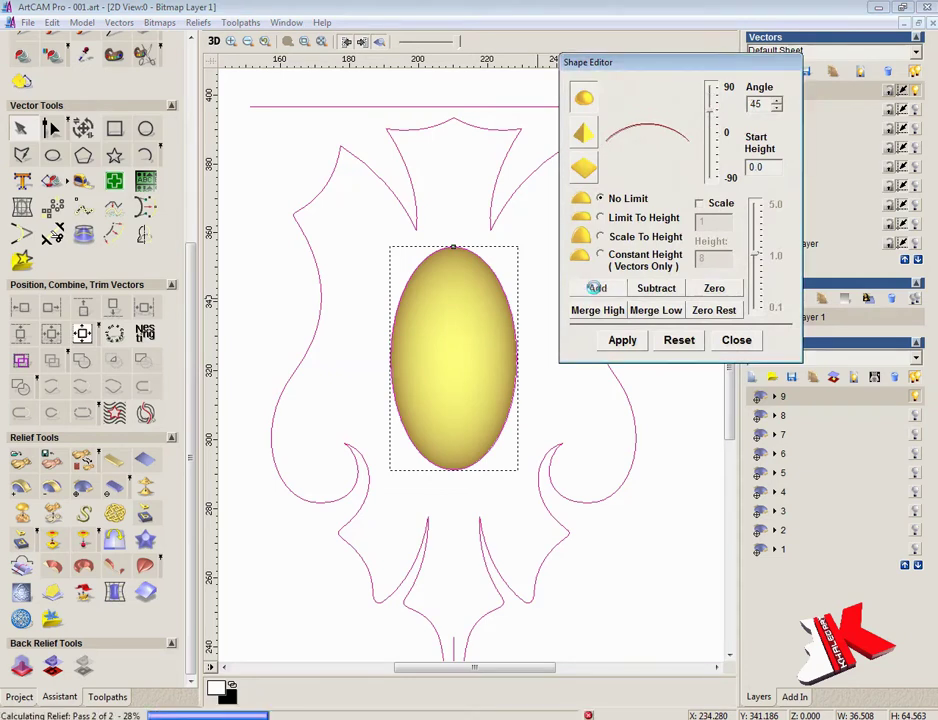
pyautogui.press('F3')
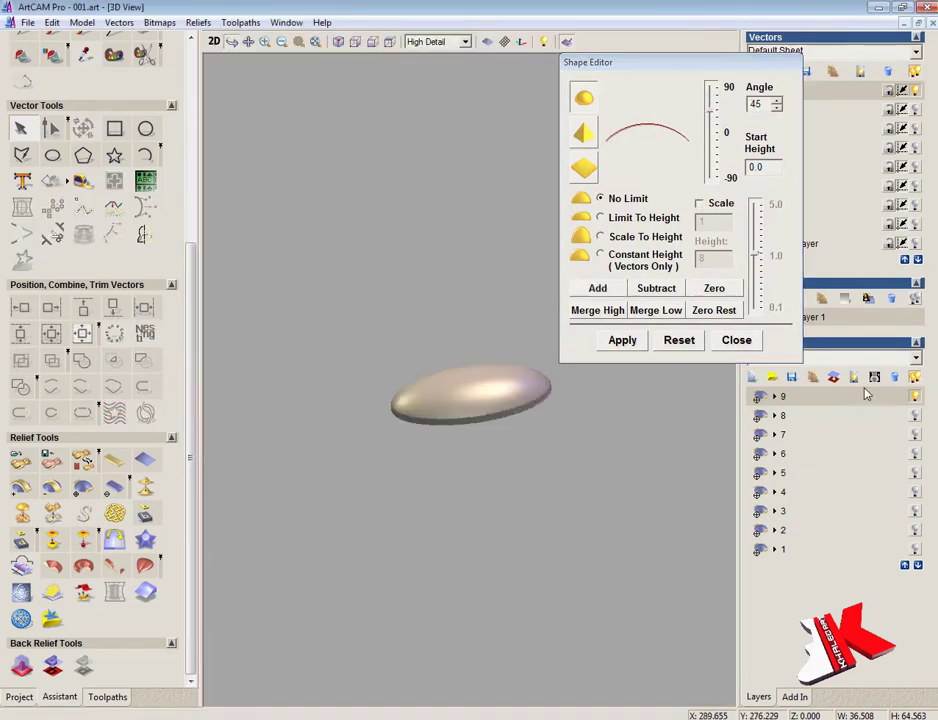
# - Show relief layer 8, add the round 45° profile to the oval once more, and compare the heights from the side
pyautogui.click(915, 416)
pyautogui.scroll(3, 505, 353)
pyautogui.click(597, 289)
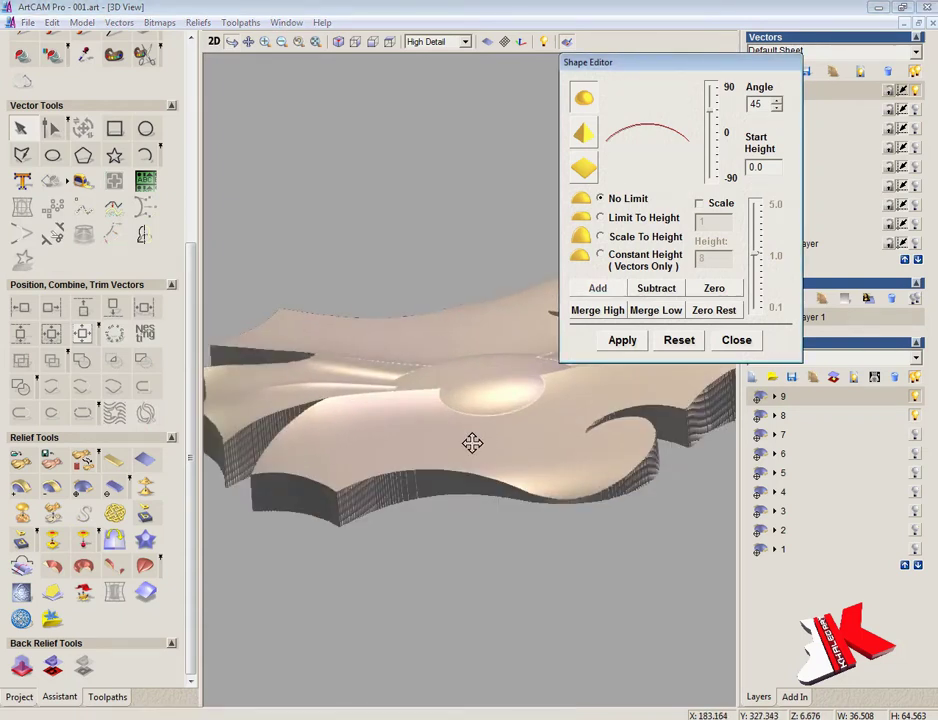
pyautogui.click(372, 44)
pyautogui.click(355, 45)
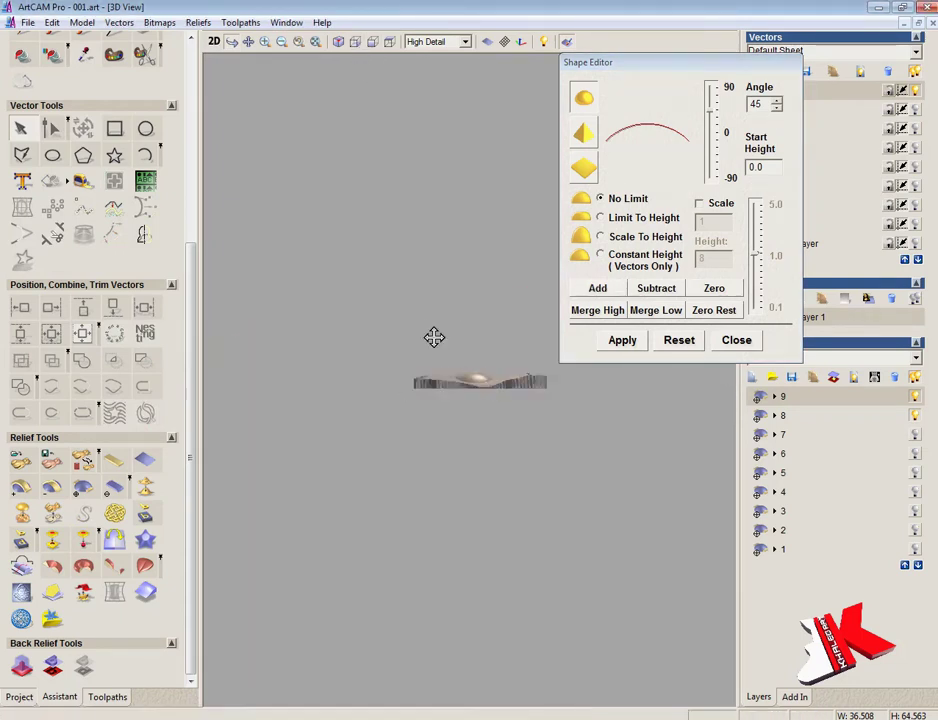
pyautogui.moveTo(454, 323); pyautogui.dragTo(473, 266, button='right')
pyautogui.click(737, 340)
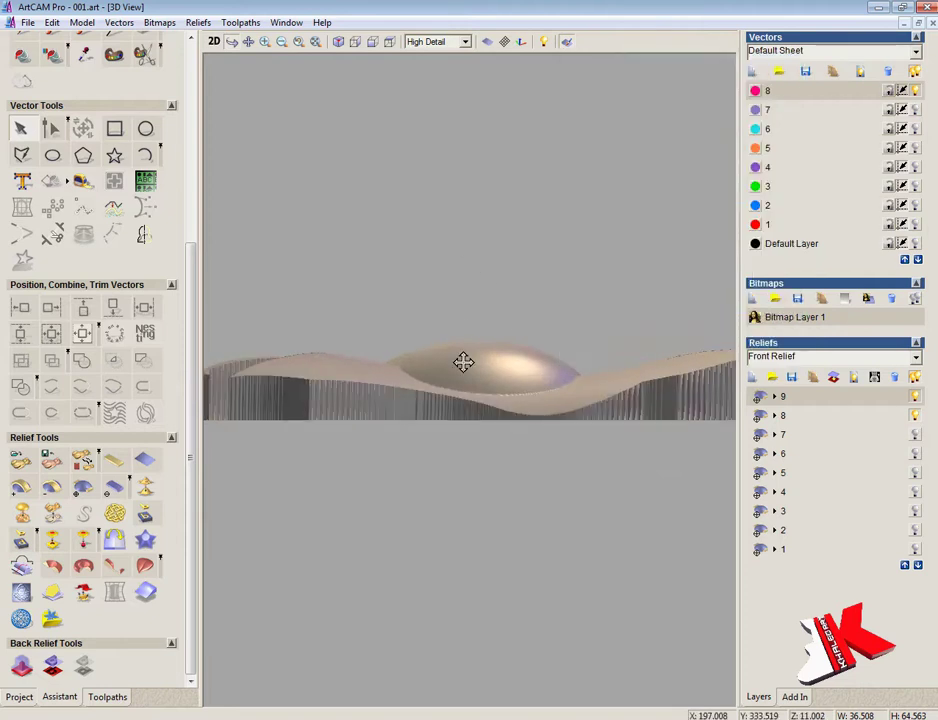
# - Hide relief layer 8 and scale the oval dome on layer 9 to a height of 12 mm
pyautogui.click(915, 417)
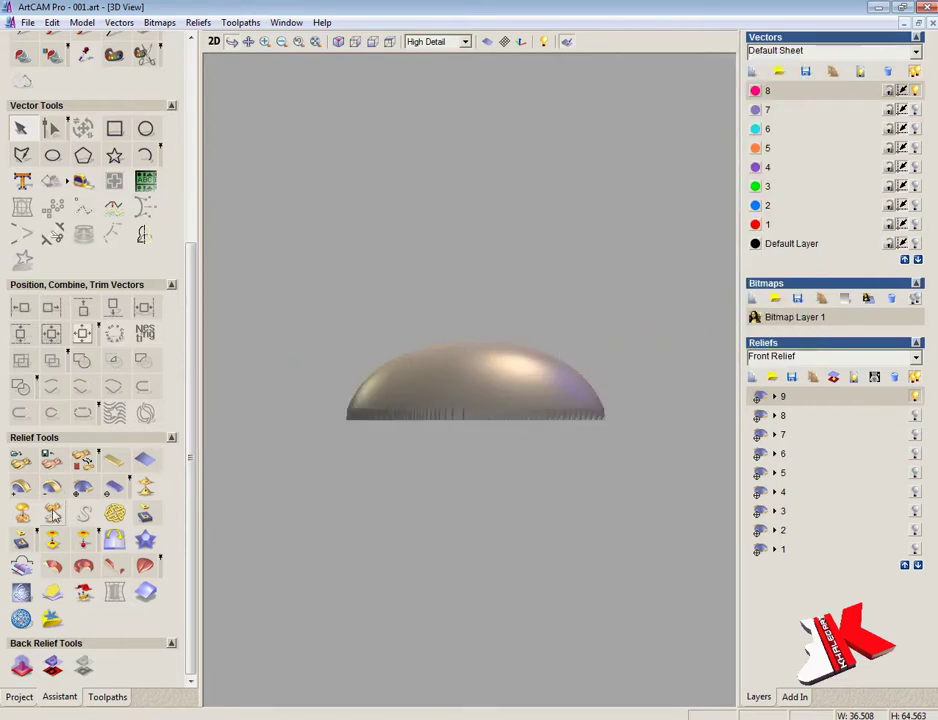
pyautogui.click(53, 513)
pyautogui.write('12.0')
pyautogui.click(553, 442)
# - Raise the oval dome by repeatedly adding a flat profile with a 3 mm start height on layer 9
pyautogui.moveTo(291, 446); pyautogui.dragTo(382, 556)
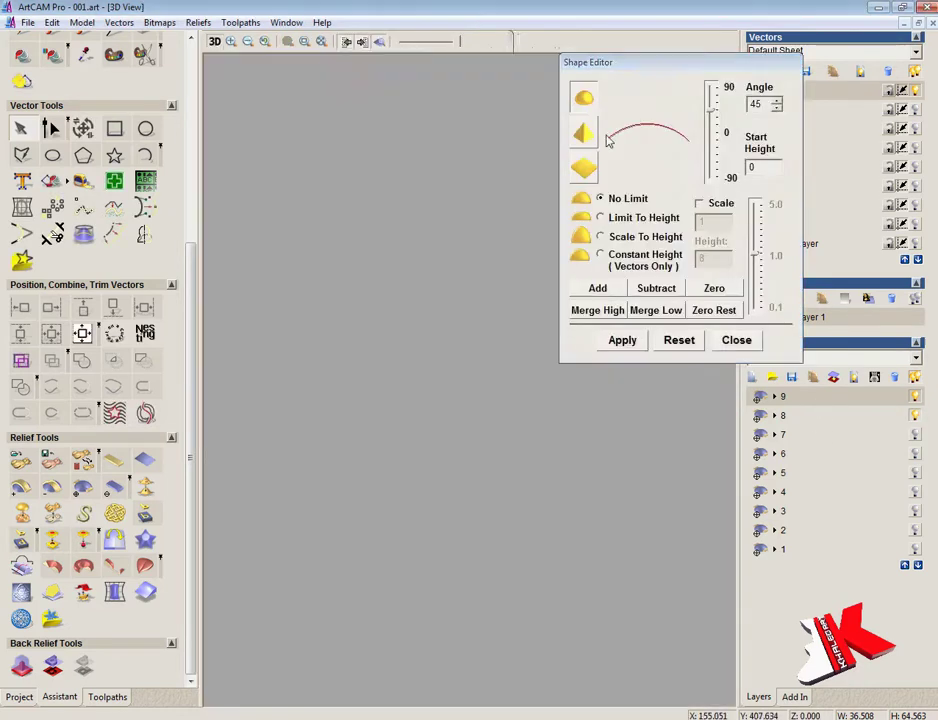
pyautogui.click(590, 168)
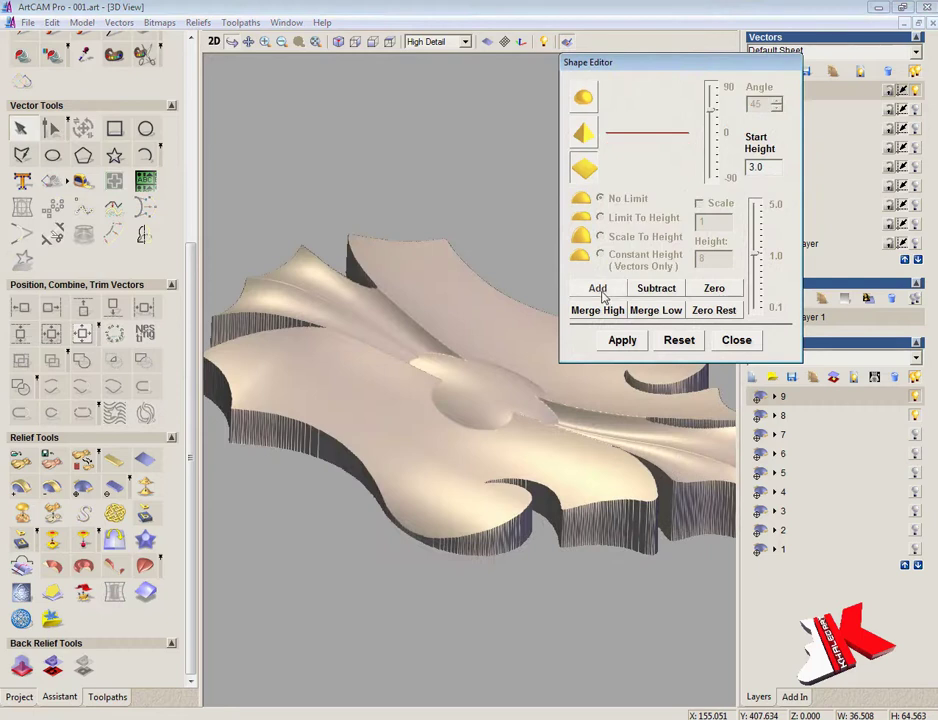
pyautogui.click(600, 289)
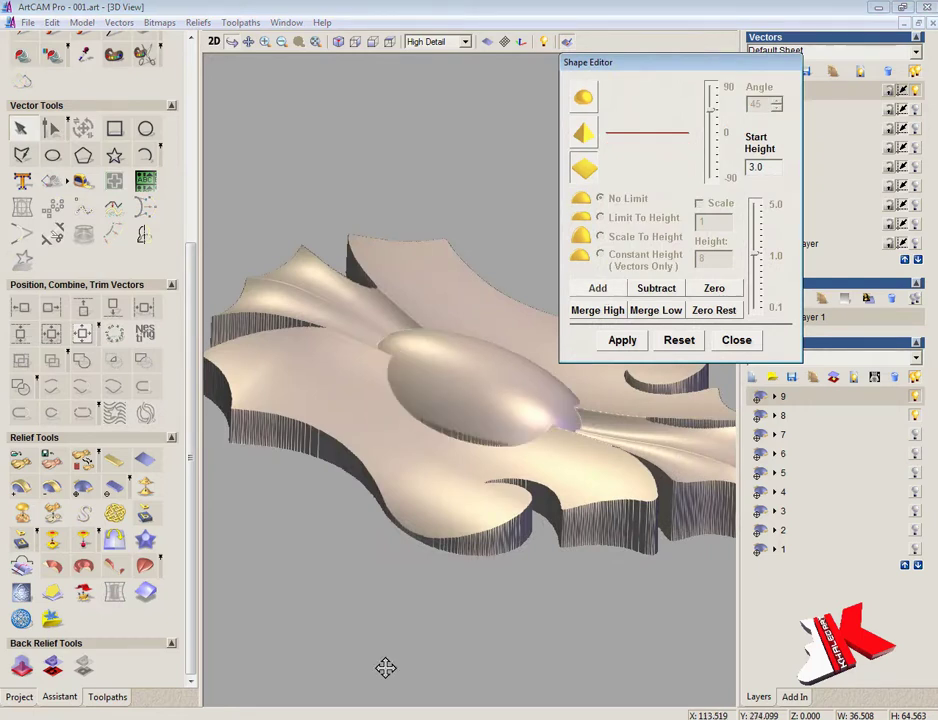
pyautogui.click(295, 716)
pyautogui.click(295, 716)
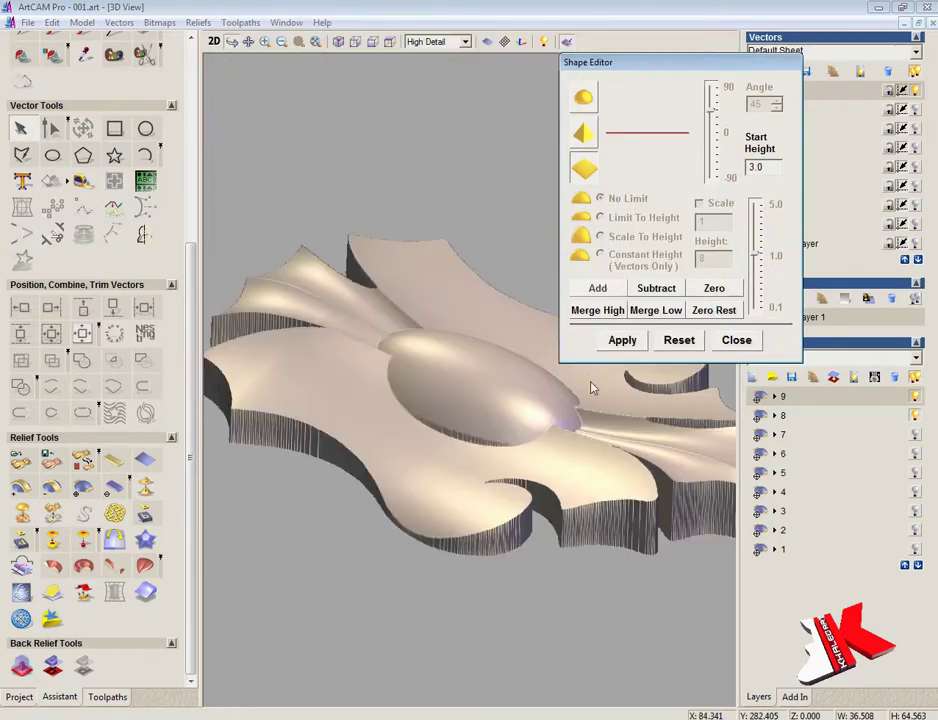
# - Add a round 45° profile with zero start height and no height limit to the raised oval, and check it from the side
pyautogui.click(586, 97)
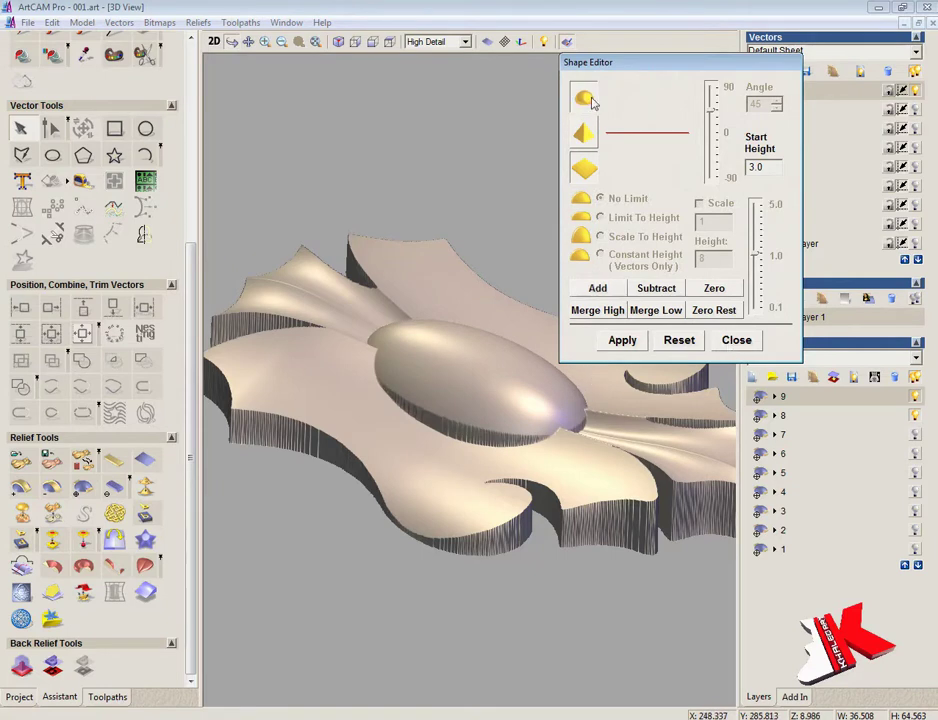
pyautogui.click(603, 290)
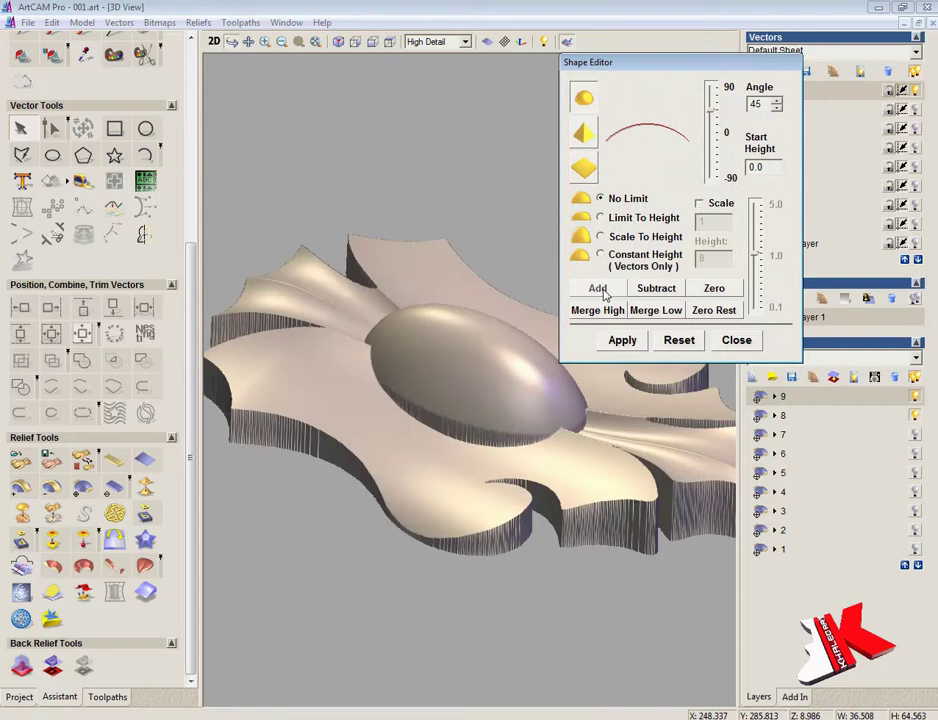
pyautogui.click(370, 43)
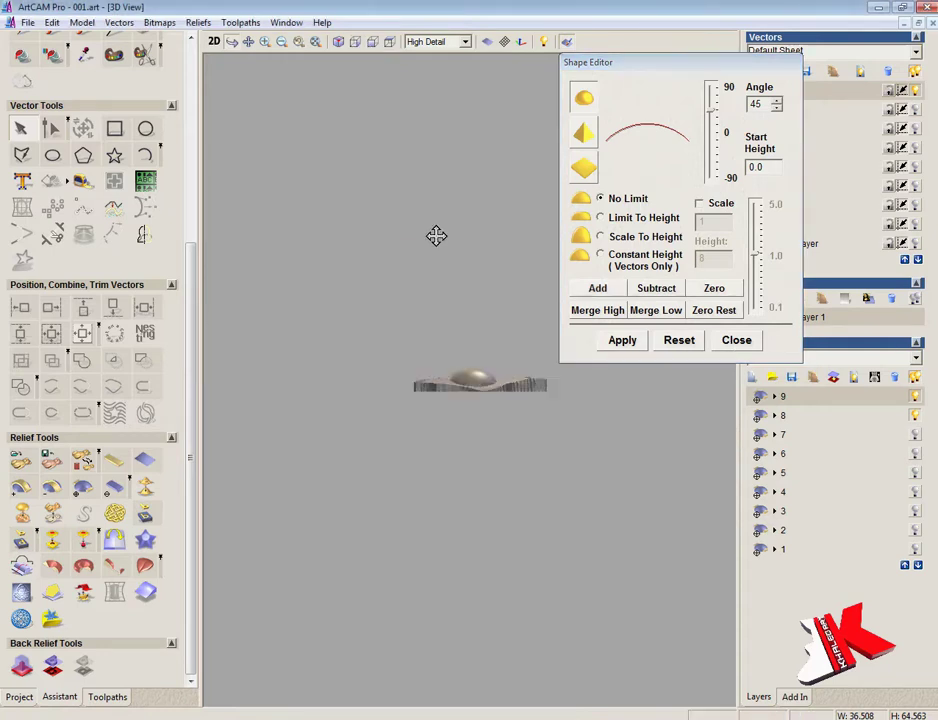
pyautogui.moveTo(464, 248); pyautogui.dragTo(468, 130, button='right')
pyautogui.click(730, 342)
# - Scale the whole of relief layer 9 back to a height of 12 mm
pyautogui.click(55, 508)
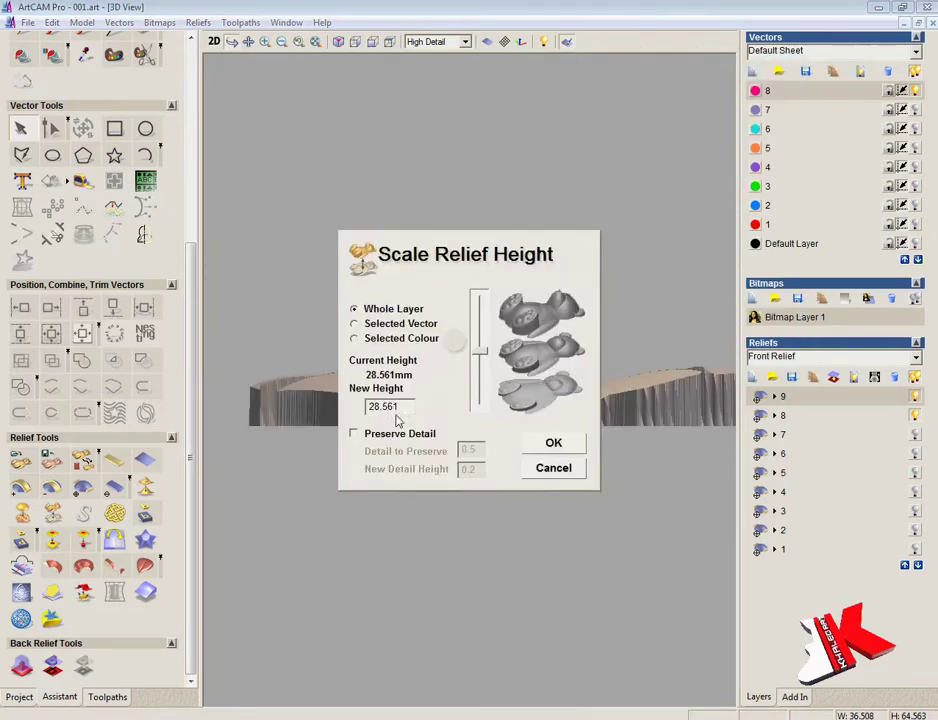
pyautogui.write('12')
pyautogui.click(552, 441)
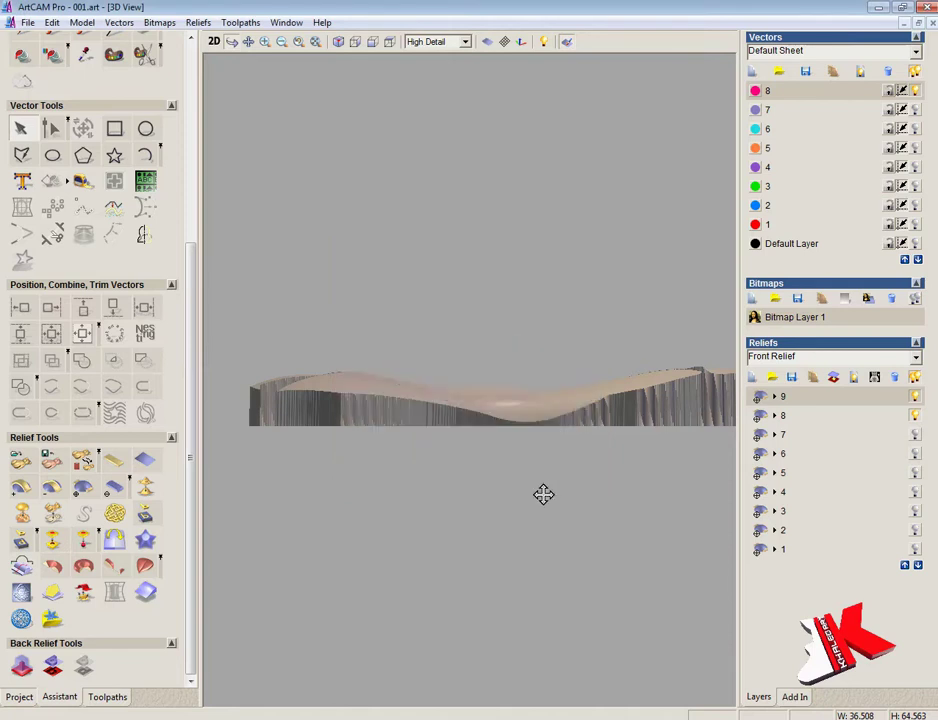
# - Scale the whole of relief layer 9 to a new height of 15 mm
pyautogui.moveTo(510, 433); pyautogui.dragTo(400, 545)
pyautogui.click(53, 512)
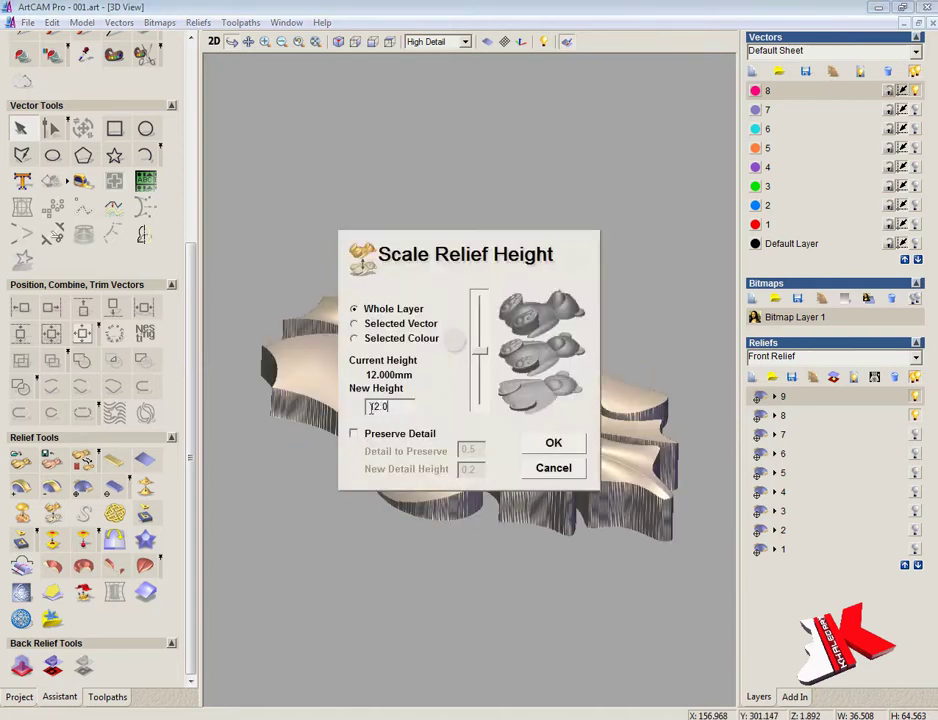
pyautogui.write('15')
pyautogui.click(553, 441)
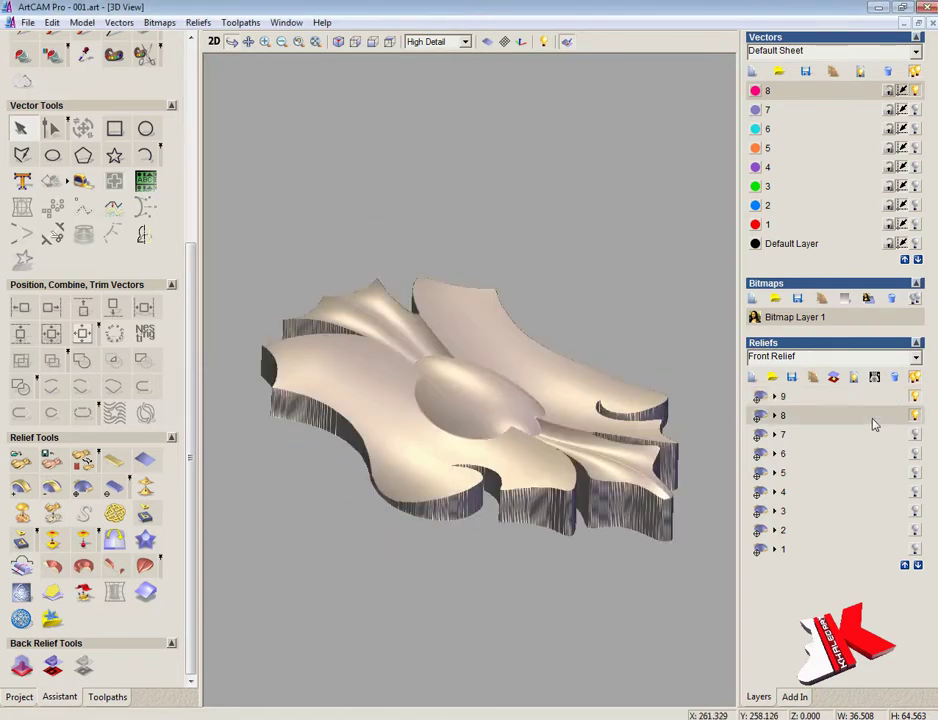
# - Scale the whole of relief layer 8 to a height of 15 mm and check the dome on the ornament
pyautogui.click(53, 512)
pyautogui.write('10.0')
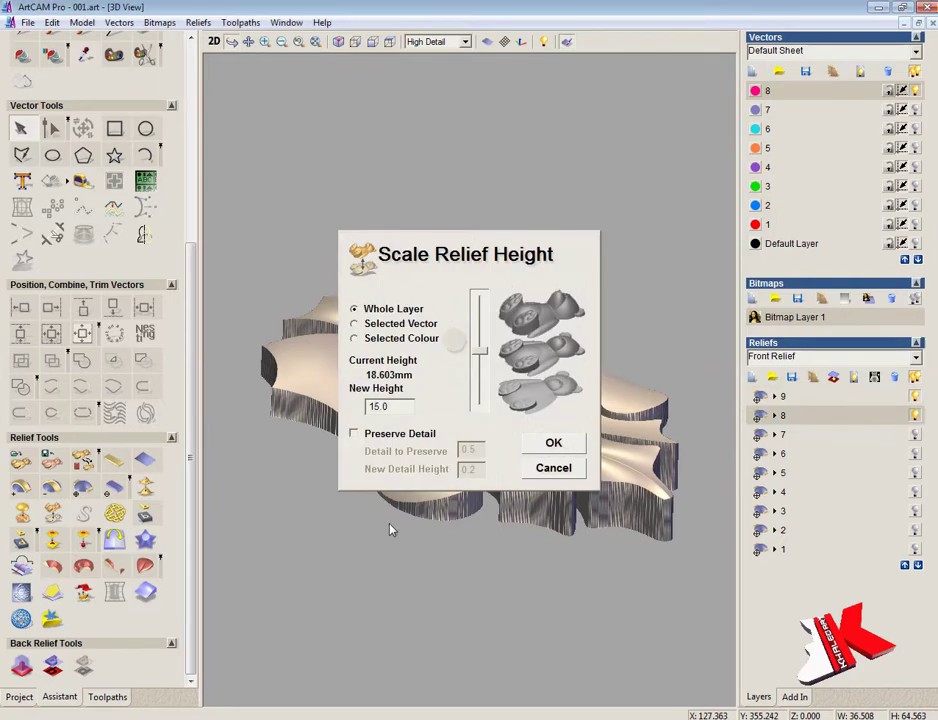
pyautogui.press('Return')
pyautogui.moveTo(402, 510); pyautogui.dragTo(453, 185)
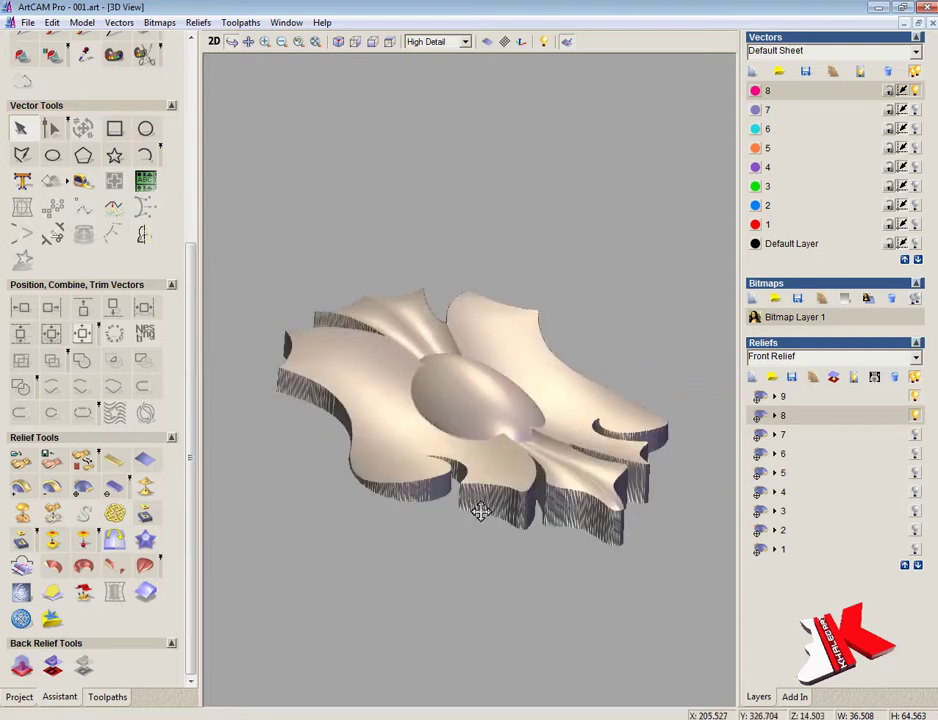
# - Create a new relief layer above layer 9, hide layer 9 and clear the vector selection in the 2D view
pyautogui.click(214, 42)
pyautogui.scroll(-1, 630, 373)
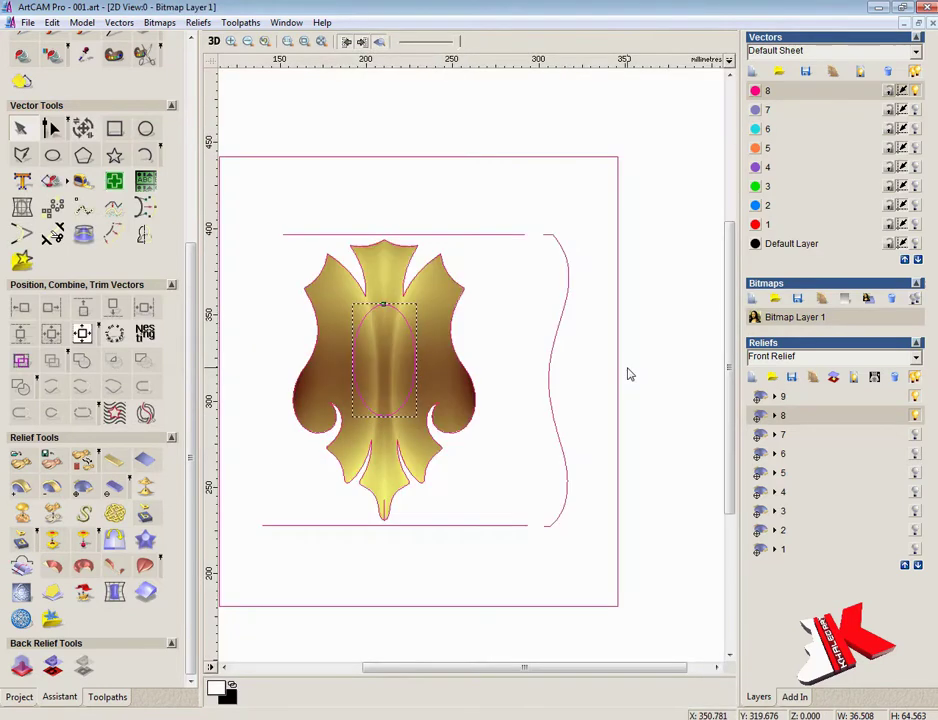
pyautogui.moveTo(475, 668); pyautogui.dragTo(438, 668)
pyautogui.click(810, 398)
pyautogui.click(753, 378)
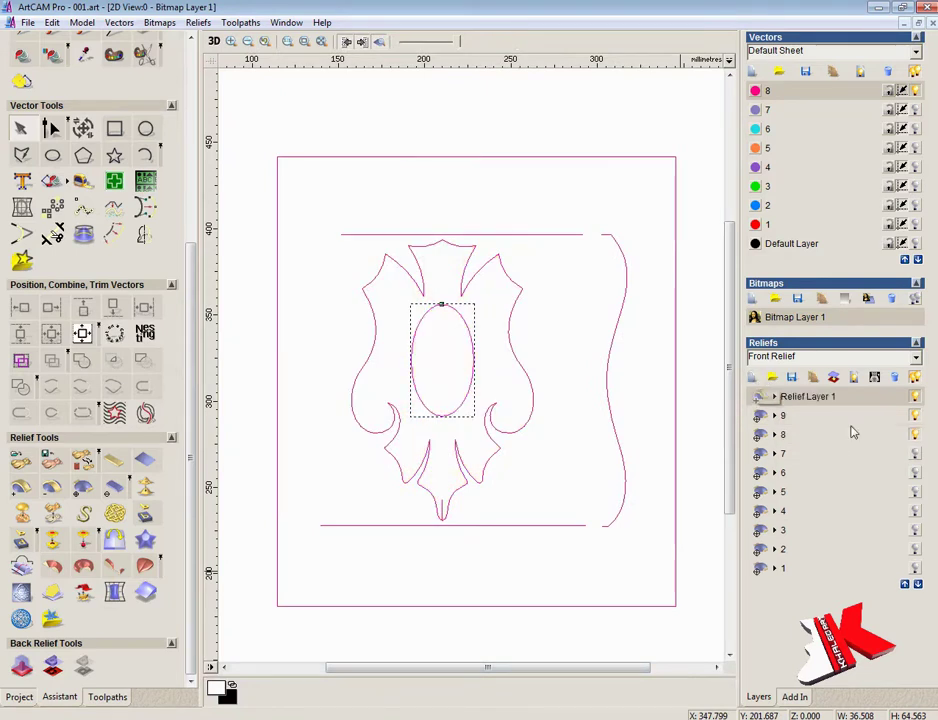
pyautogui.click(540, 321)
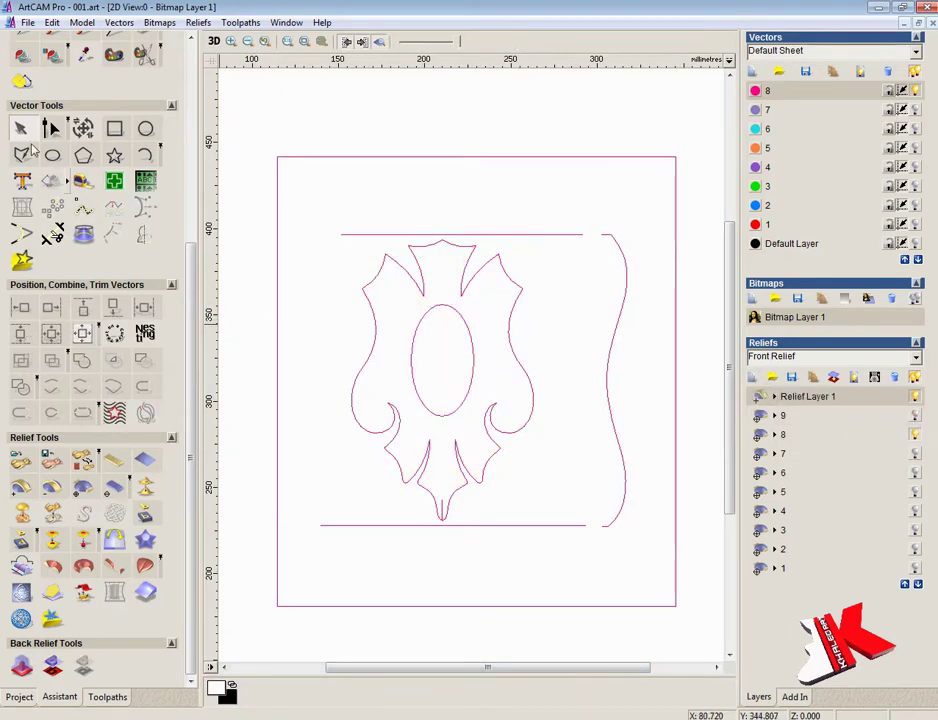
# - Add a Two Rail Sweep on the new relief layer using the upper and lower horizontal lines as rails and the wavy curve as cross section
pyautogui.click(145, 567)
pyautogui.click(410, 235)
pyautogui.click(146, 114)
pyautogui.click(456, 525)
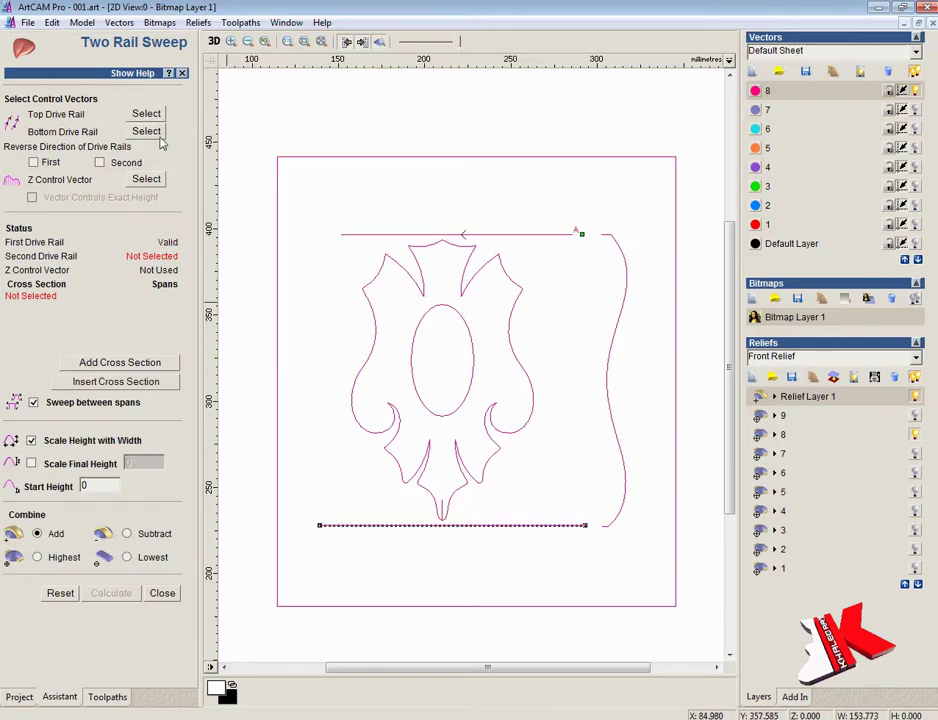
pyautogui.click(146, 131)
pyautogui.click(627, 300)
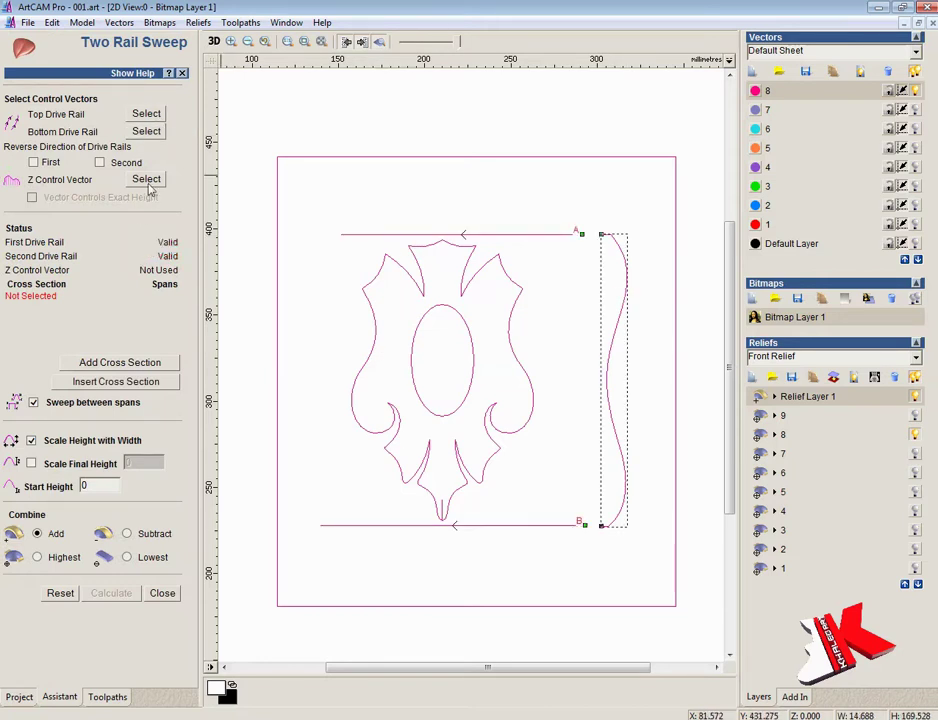
pyautogui.click(116, 382)
pyautogui.click(111, 593)
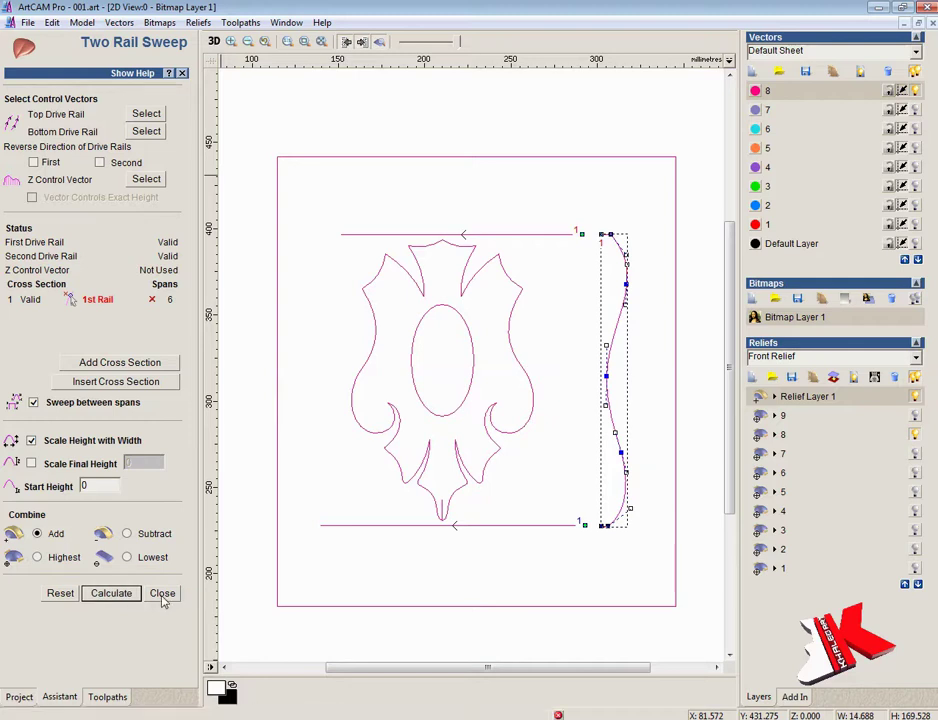
pyautogui.click(163, 593)
# - Show relief layer 9 again together with the swept base in 3D and move layer 9 above Relief Layer 1
pyautogui.click(213, 41)
pyautogui.moveTo(467, 505); pyautogui.dragTo(418, 287)
pyautogui.click(373, 45)
pyautogui.moveTo(482, 436); pyautogui.dragTo(446, 472)
pyautogui.scroll(5, 509, 417)
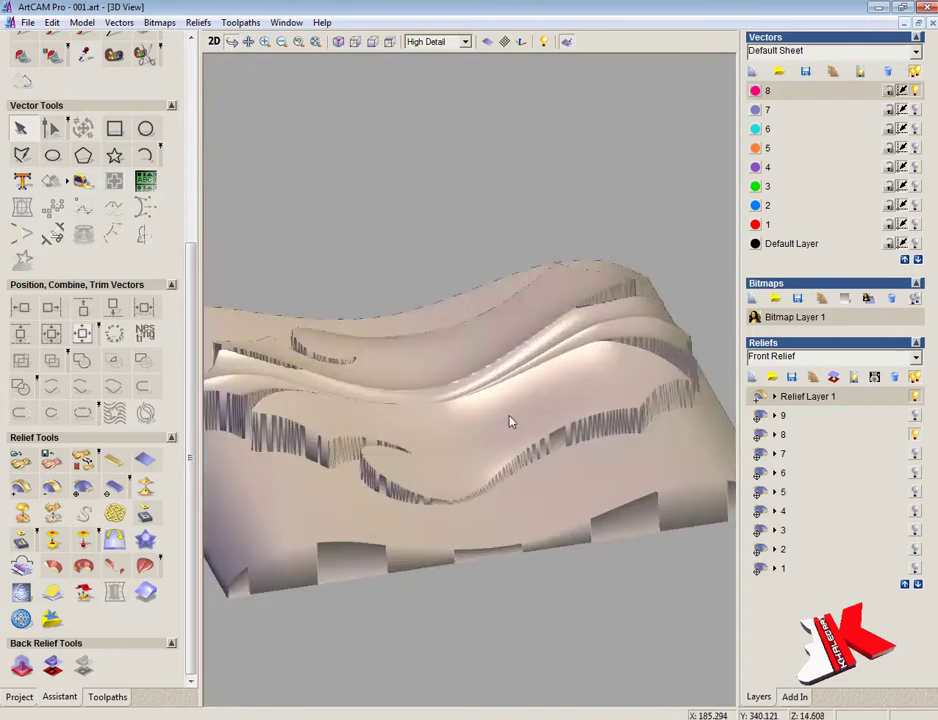
pyautogui.scroll(-2, 509, 417)
pyautogui.click(915, 416)
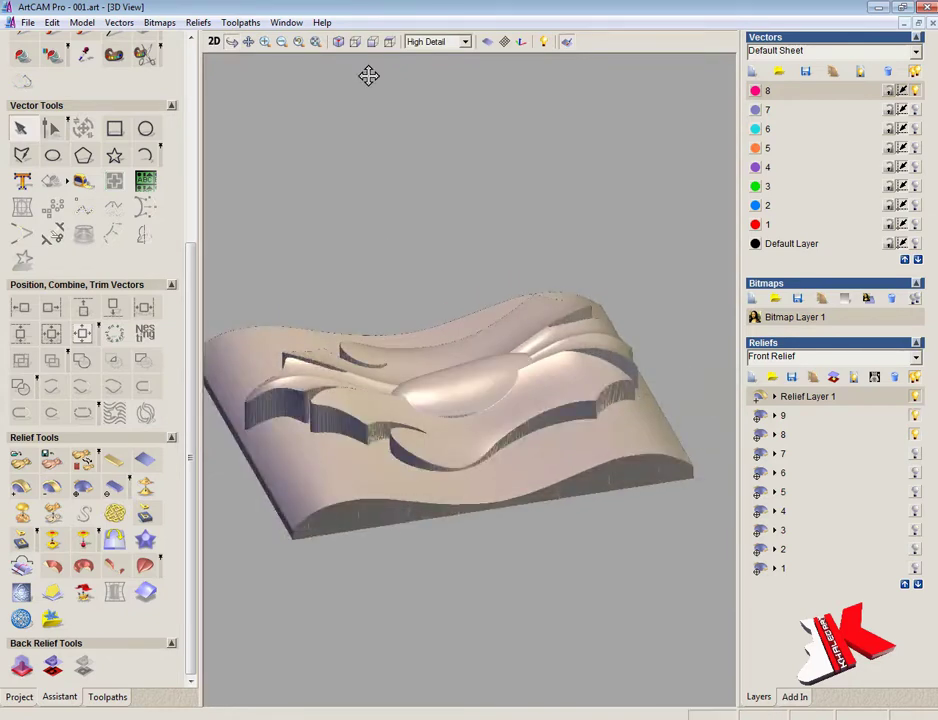
pyautogui.click(372, 42)
pyautogui.scroll(5, 502, 364)
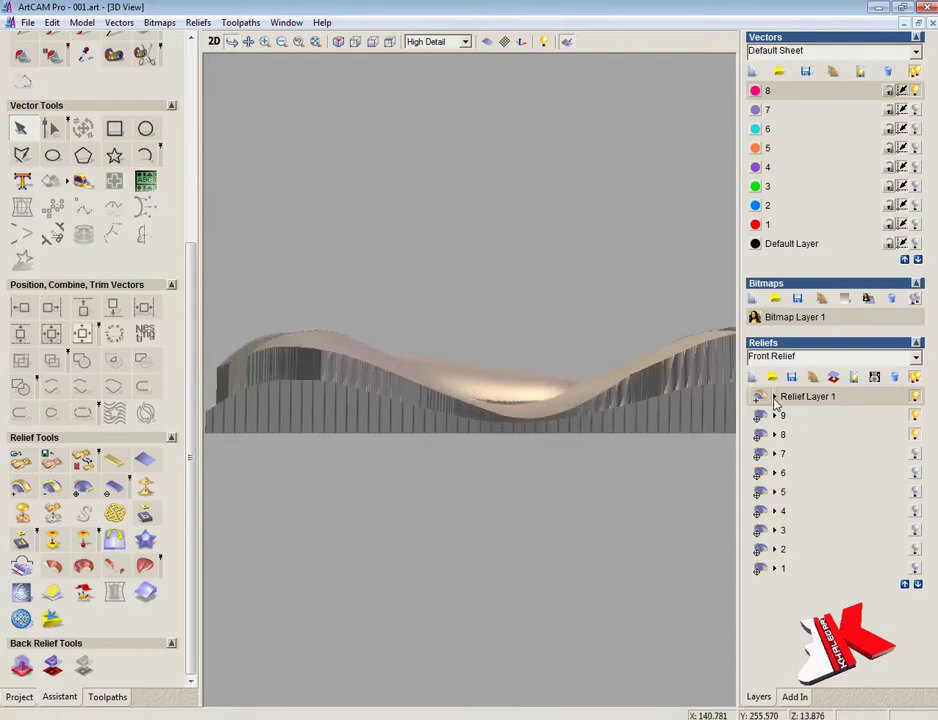
pyautogui.click(800, 416)
pyautogui.click(905, 585)
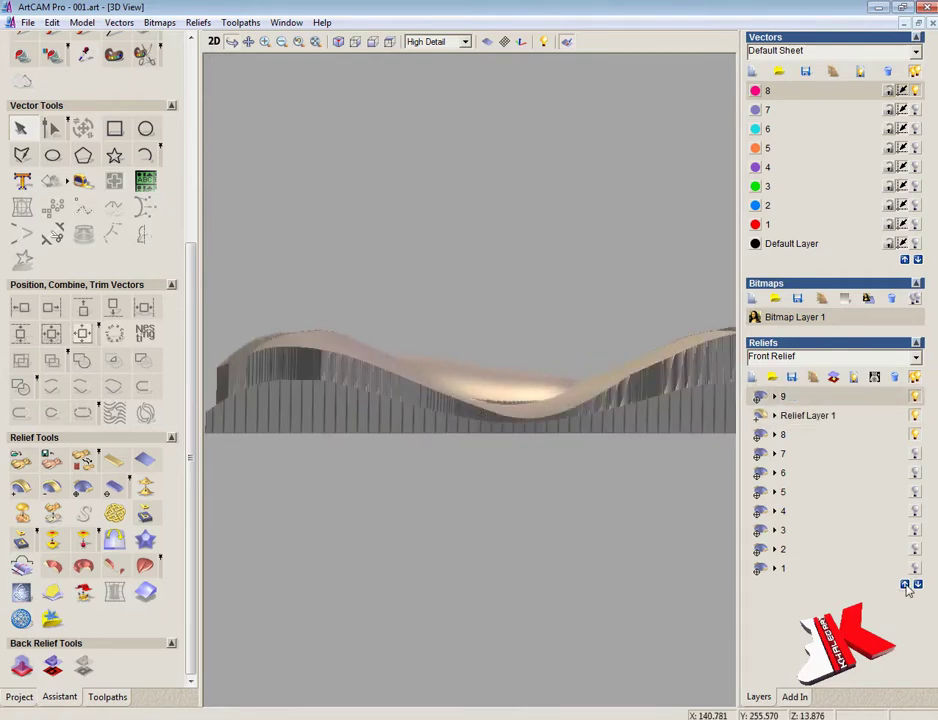
# - Try to reduce the height of the whole of relief layer 9 with Scale Relief Height and undo the change
pyautogui.moveTo(624, 467); pyautogui.dragTo(429, 588)
pyautogui.click(836, 435)
pyautogui.click(817, 398)
pyautogui.click(58, 513)
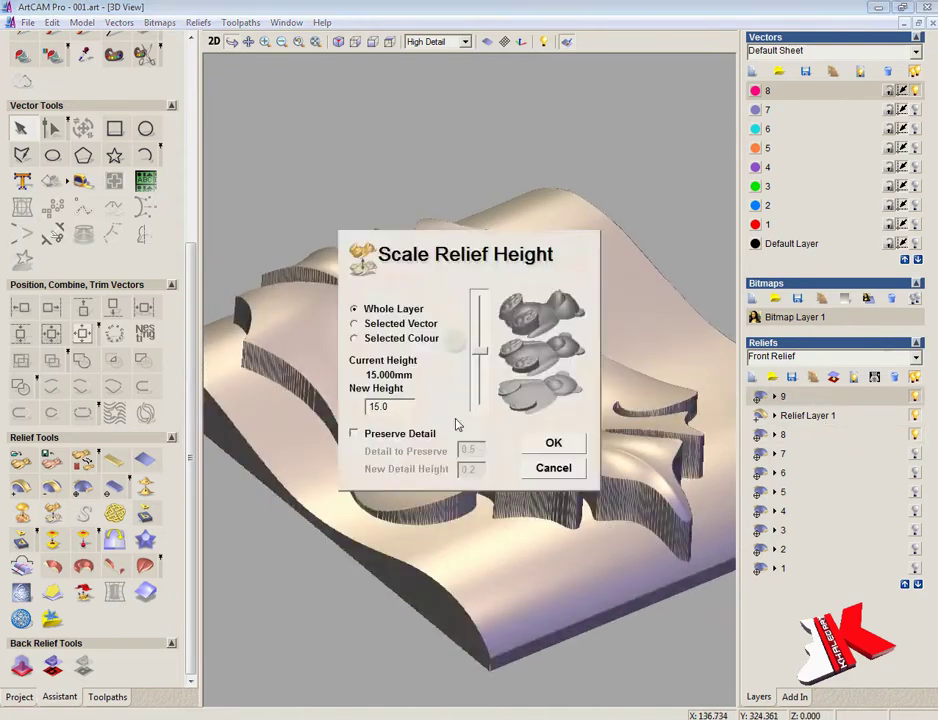
pyautogui.click(550, 445)
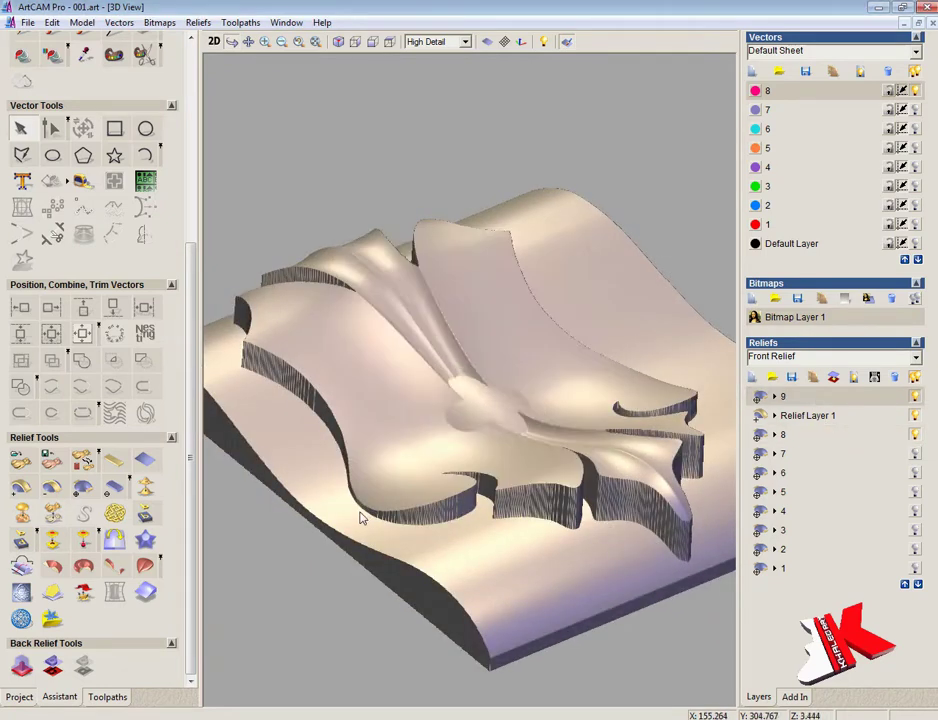
pyautogui.click(51, 22)
pyautogui.click(73, 40)
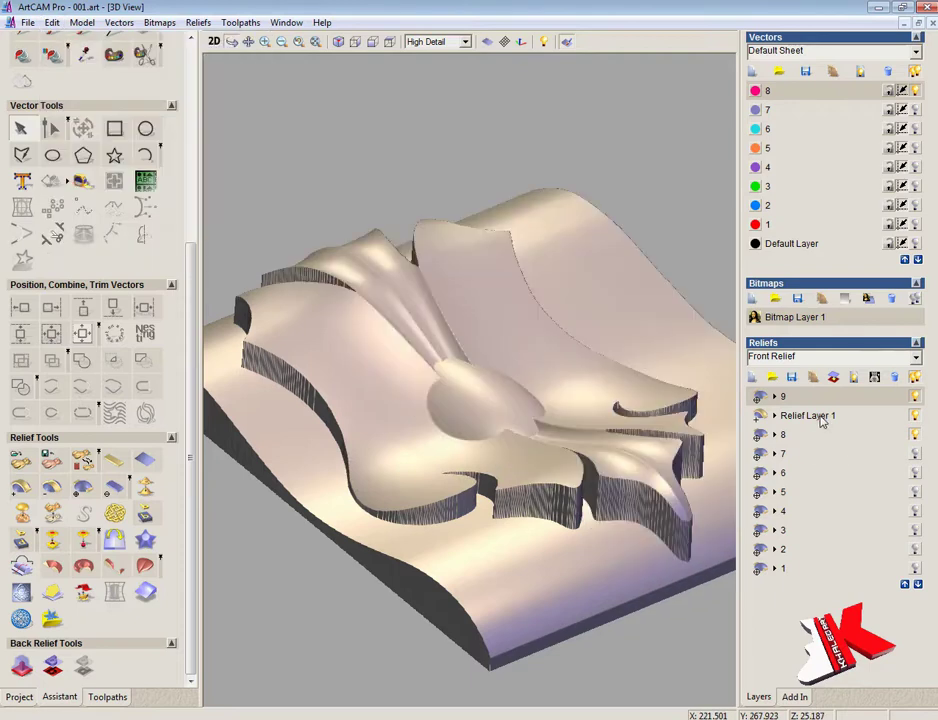
# - Scale the whole of Relief Layer 1 in stages to heights of 10 mm, 6 mm and finally 3 mm
pyautogui.doubleClick(766, 415)
pyautogui.moveTo(418, 415); pyautogui.dragTo(285, 429)
pyautogui.write('10')
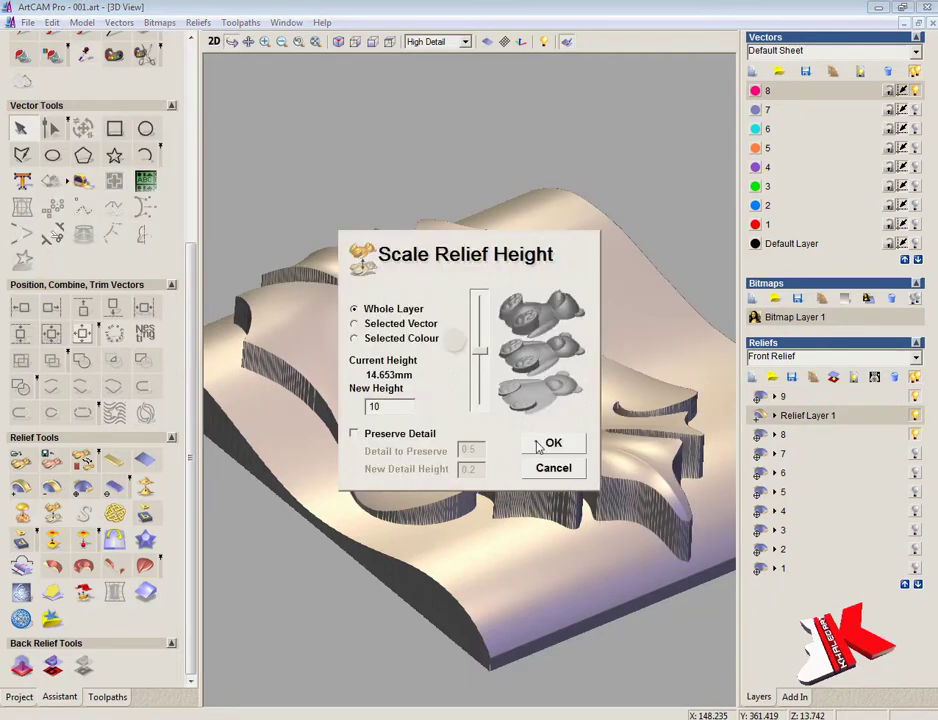
pyautogui.click(540, 445)
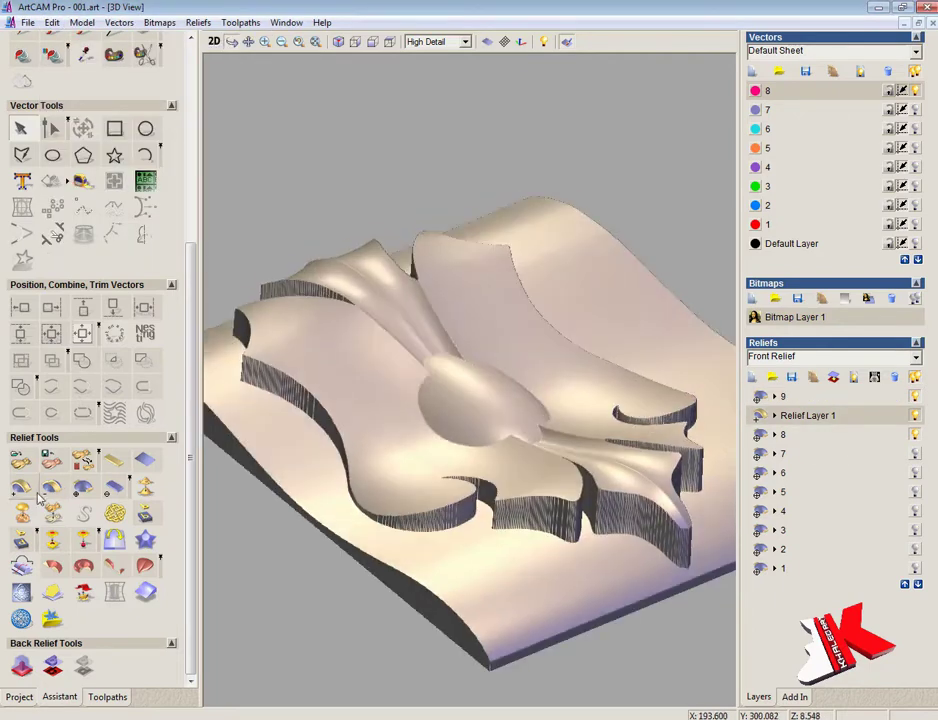
pyautogui.click(54, 516)
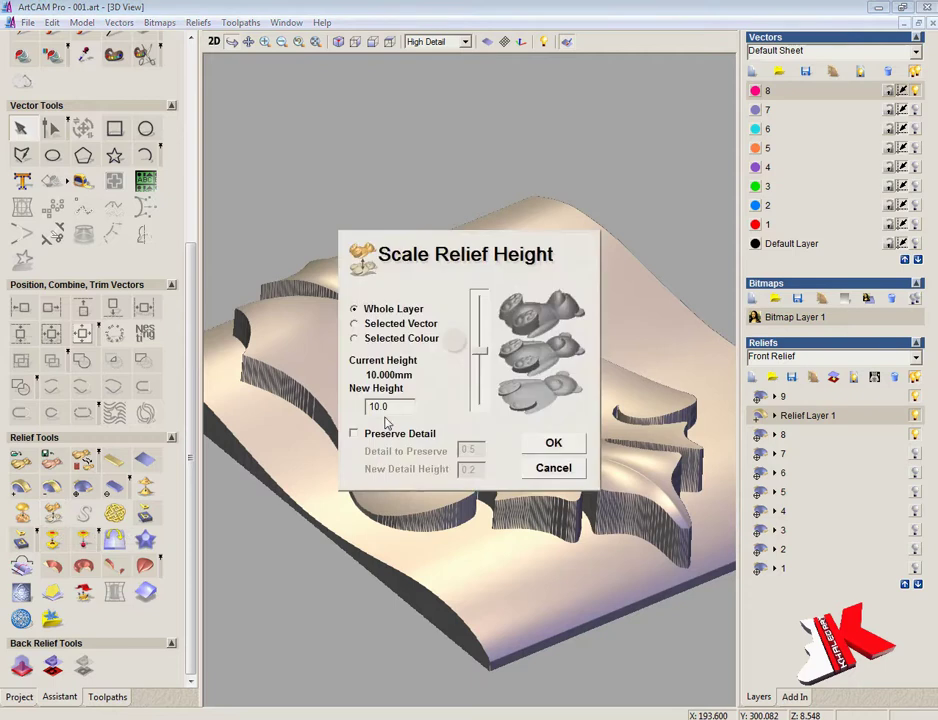
pyautogui.write('6')
pyautogui.click(555, 443)
pyautogui.click(54, 516)
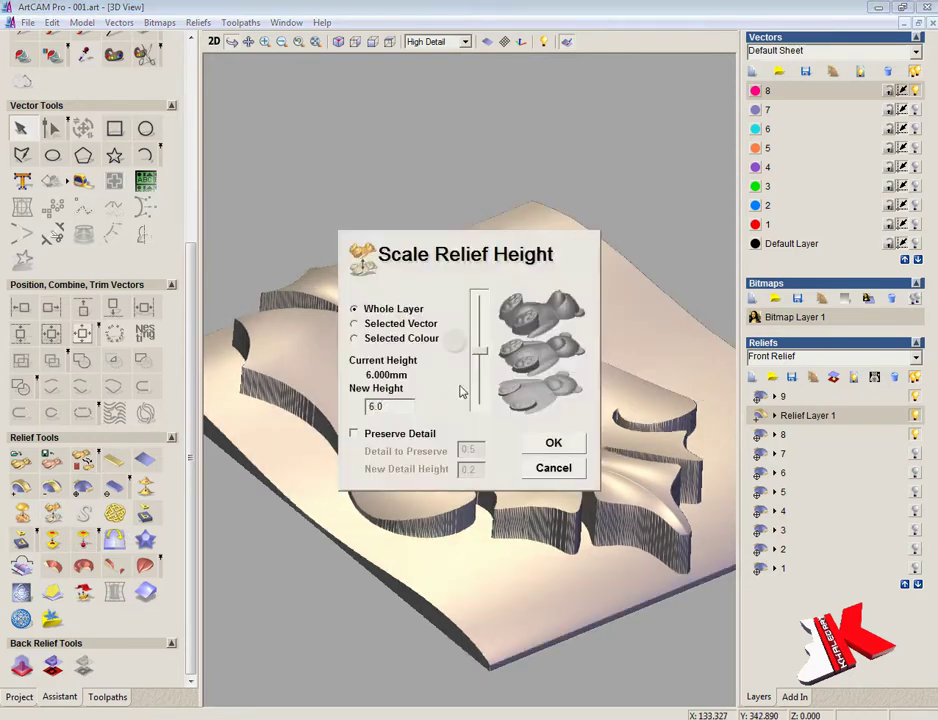
pyautogui.write('3.0')
pyautogui.click(545, 443)
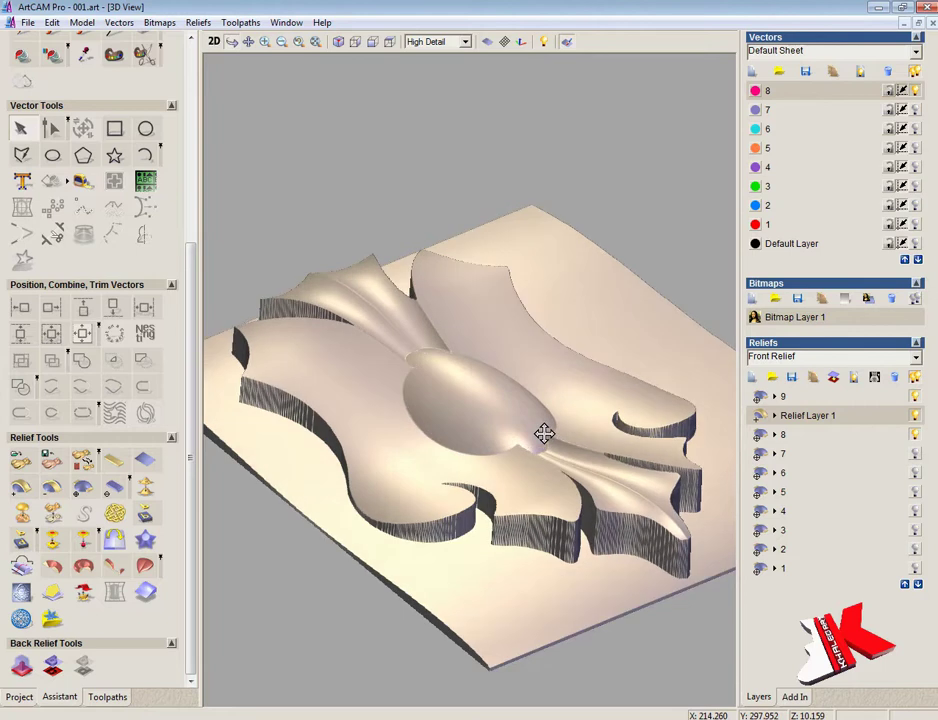
# - Raise the oval dome on relief layer 9 by adding a flat profile with a 2 mm start height three times
pyautogui.click(852, 398)
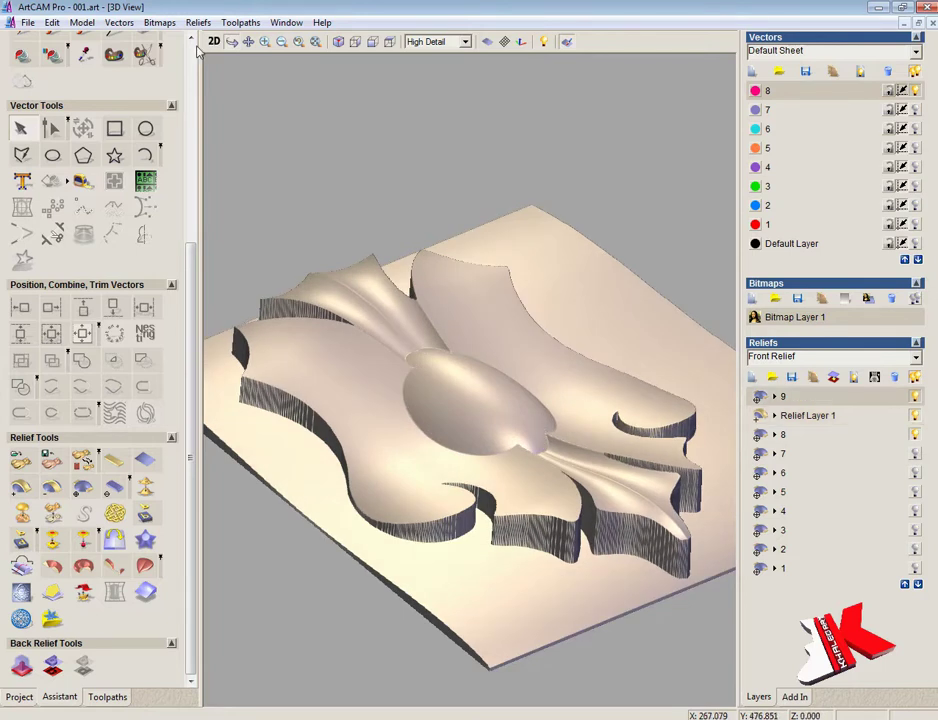
pyautogui.click(212, 42)
pyautogui.doubleClick(473, 348)
pyautogui.click(588, 167)
pyautogui.click(213, 41)
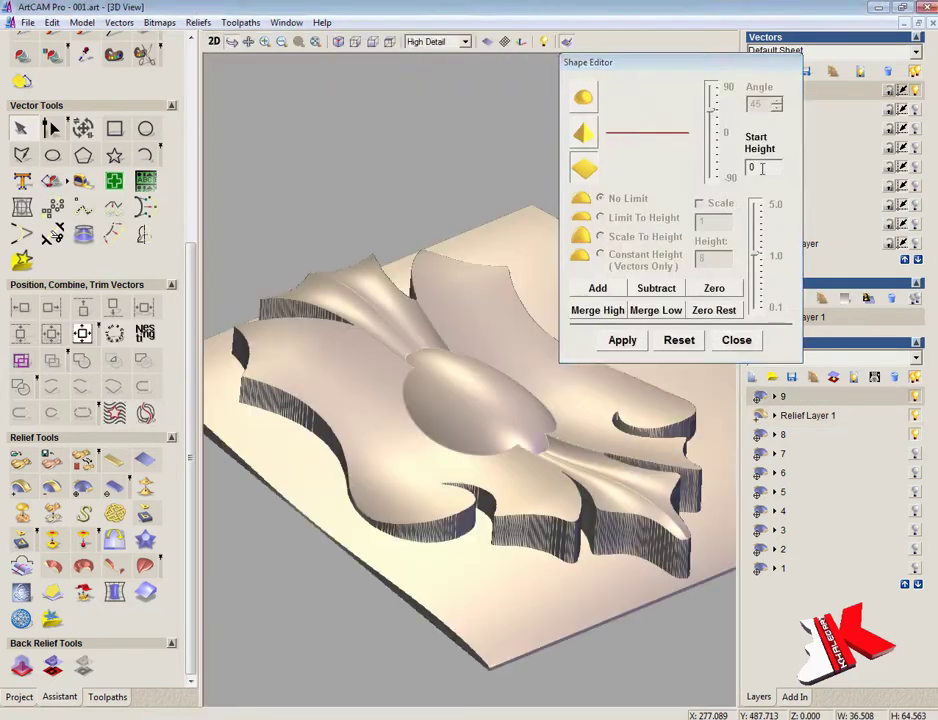
pyautogui.write('2.')
pyautogui.click(600, 289)
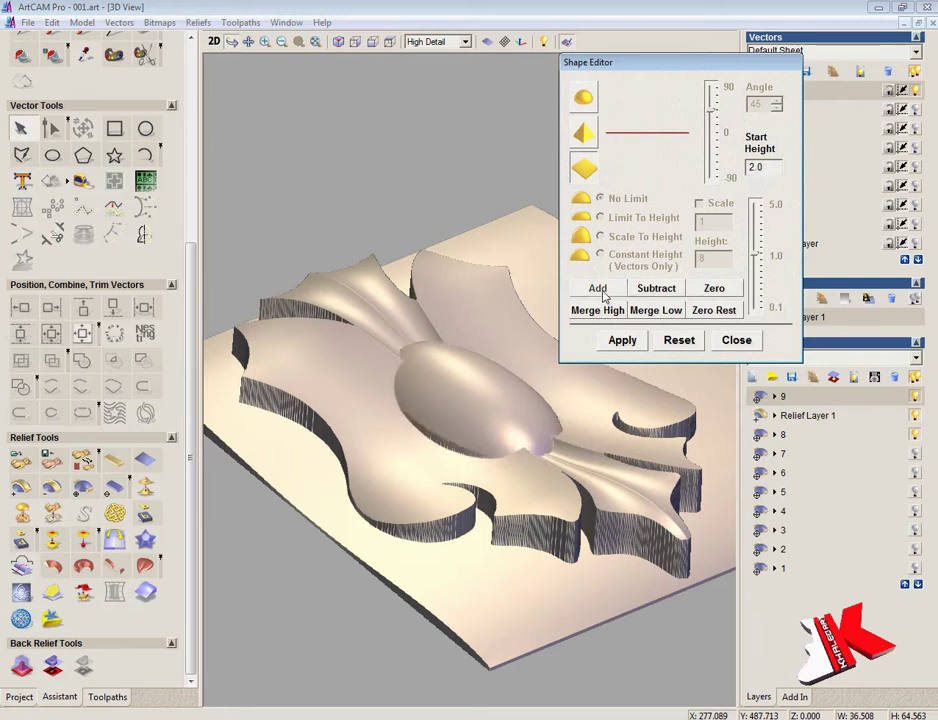
pyautogui.click(603, 290)
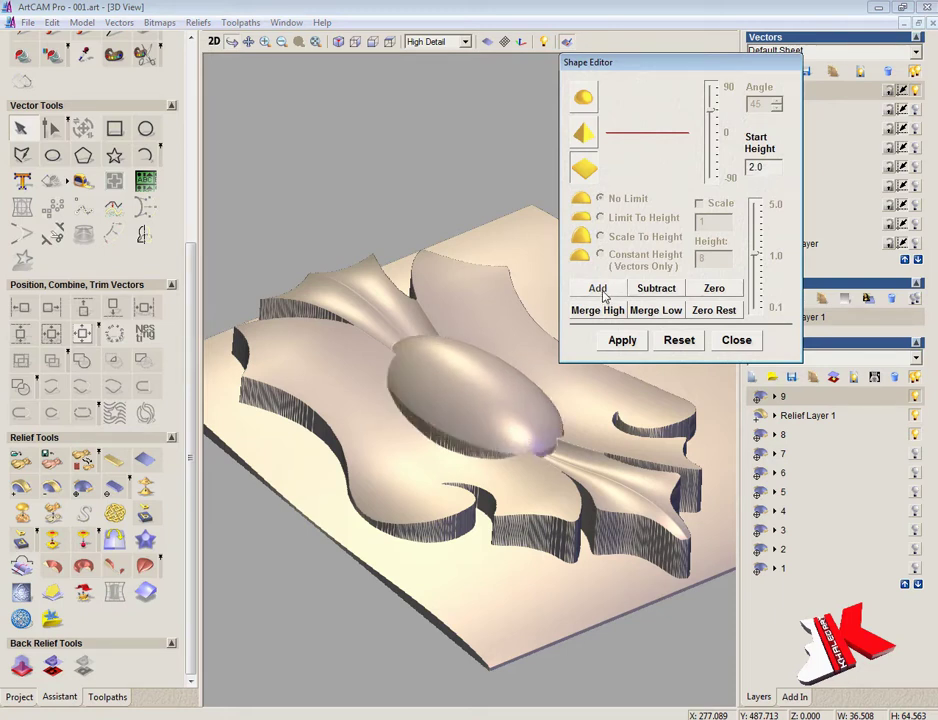
pyautogui.click(603, 290)
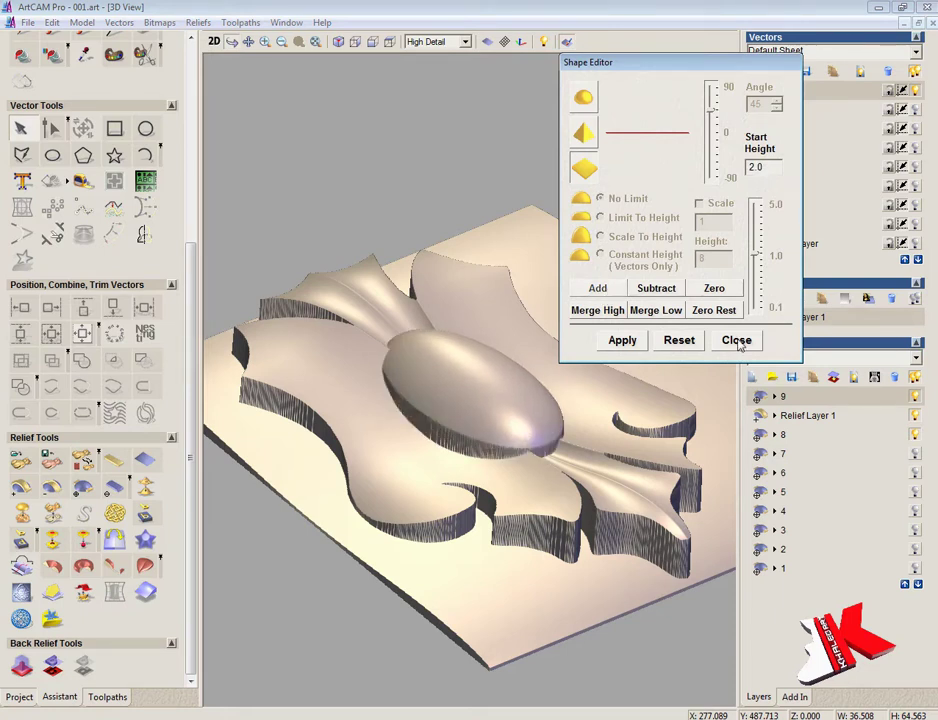
pyautogui.moveTo(310, 453); pyautogui.dragTo(521, 536)
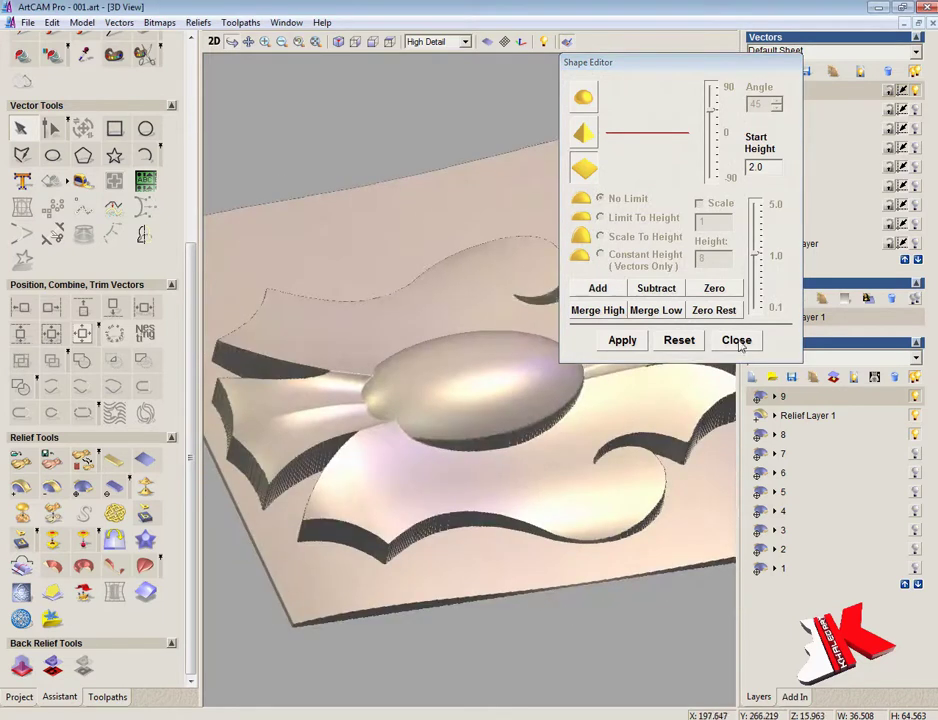
pyautogui.click(733, 340)
# - Zero the swept relief outside the ornament's outline on Relief Layer 1 using the Shape Editor's Zero Rest
pyautogui.moveTo(381, 501); pyautogui.dragTo(325, 452)
pyautogui.click(215, 42)
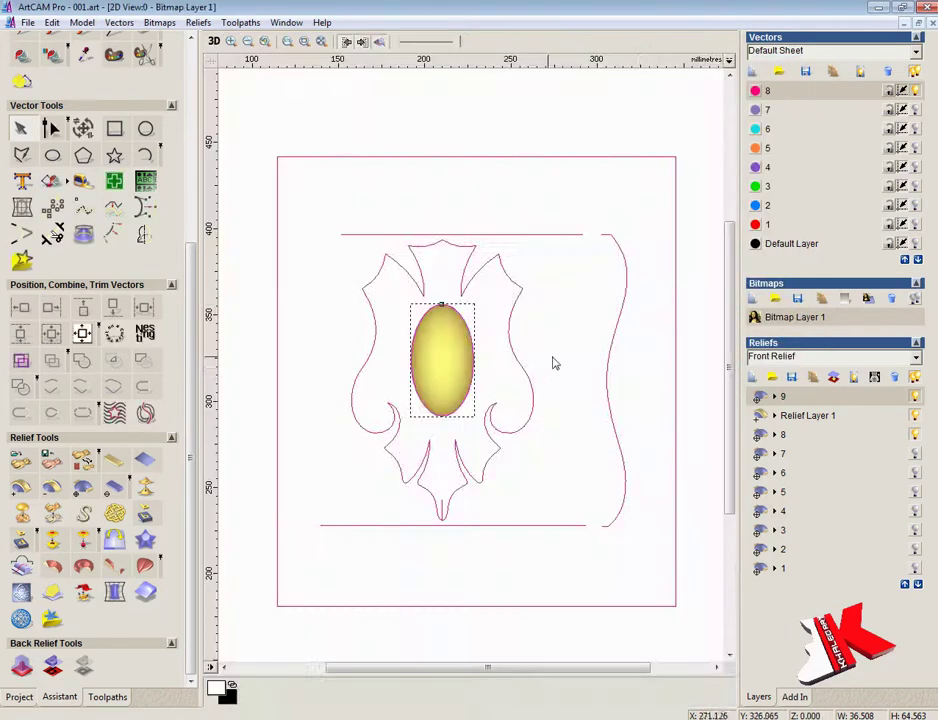
pyautogui.click(808, 415)
pyautogui.doubleClick(510, 347)
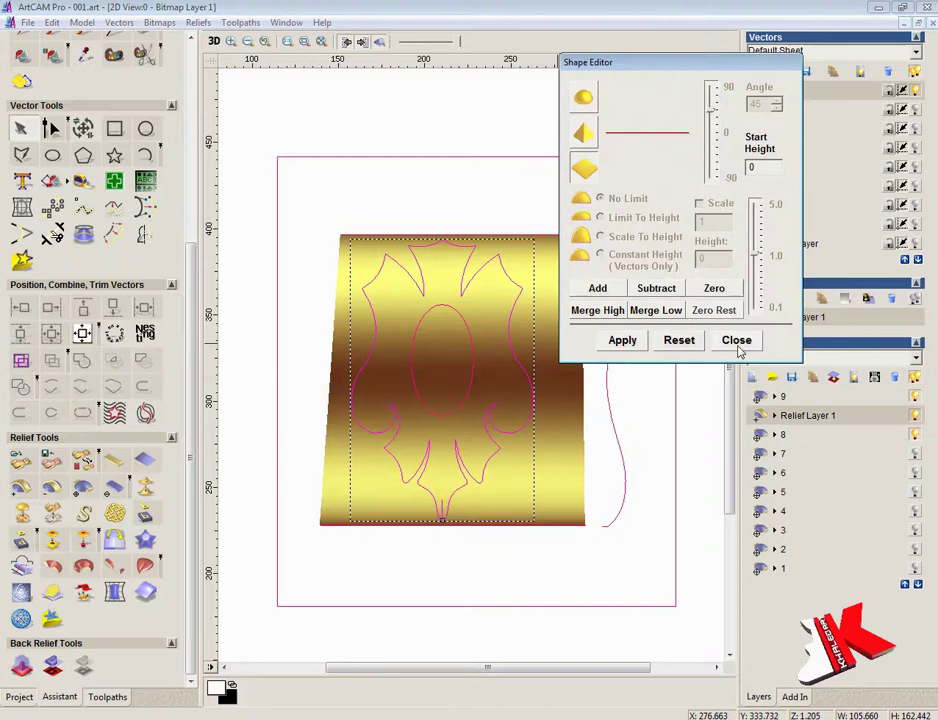
pyautogui.click(737, 340)
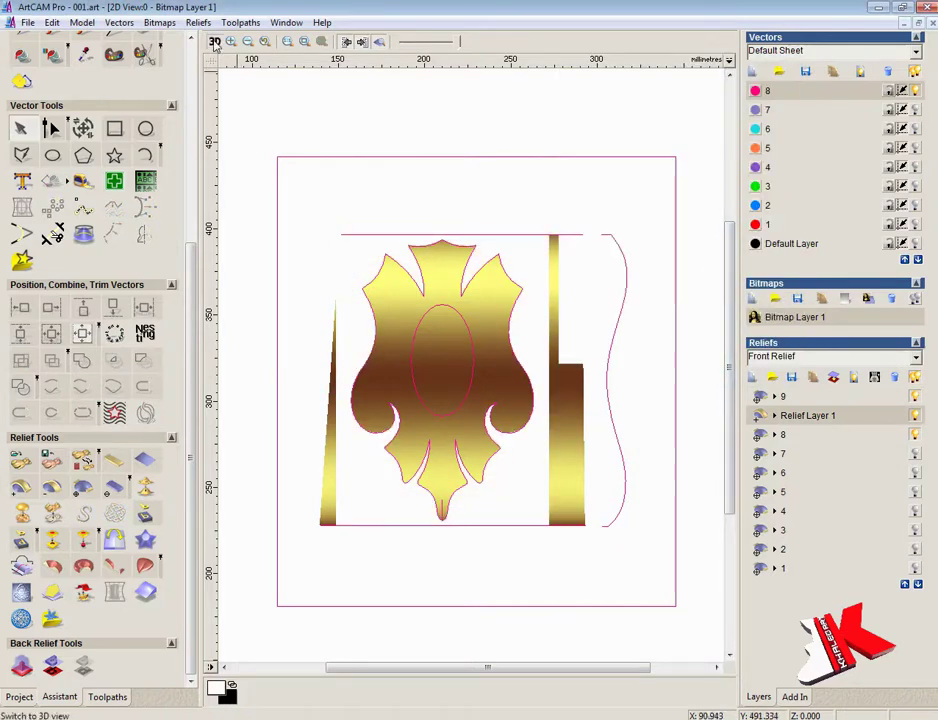
# - Check the trimmed ornament in 3D from the side and at an angle, and merge the visible relief layers into a new layer
pyautogui.click(213, 41)
pyautogui.click(357, 43)
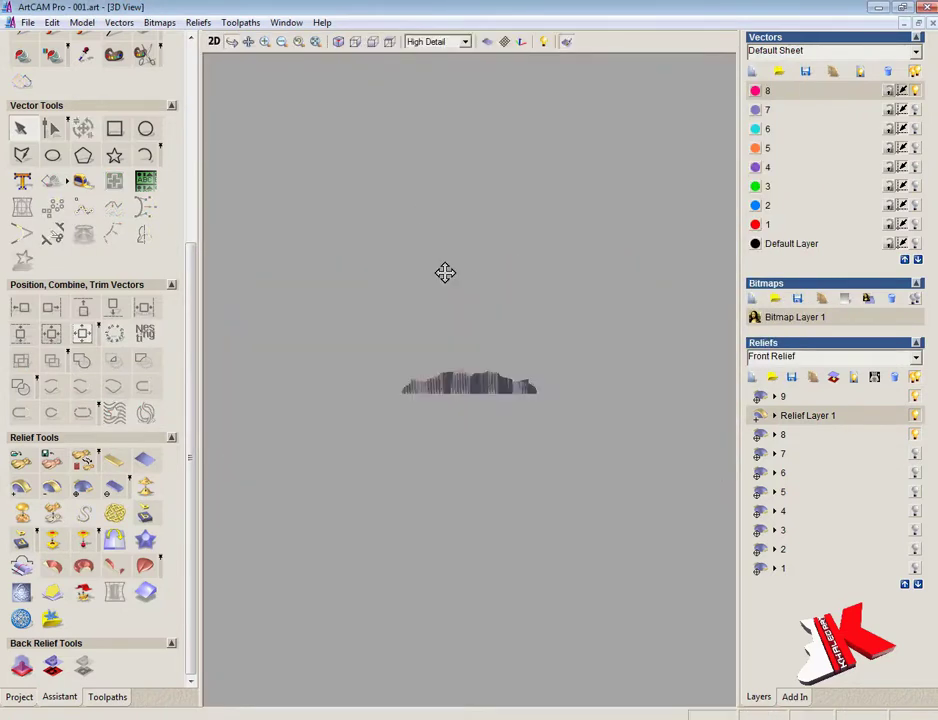
pyautogui.click(371, 43)
pyautogui.scroll(4, 472, 248)
pyautogui.moveTo(474, 242); pyautogui.dragTo(430, 441)
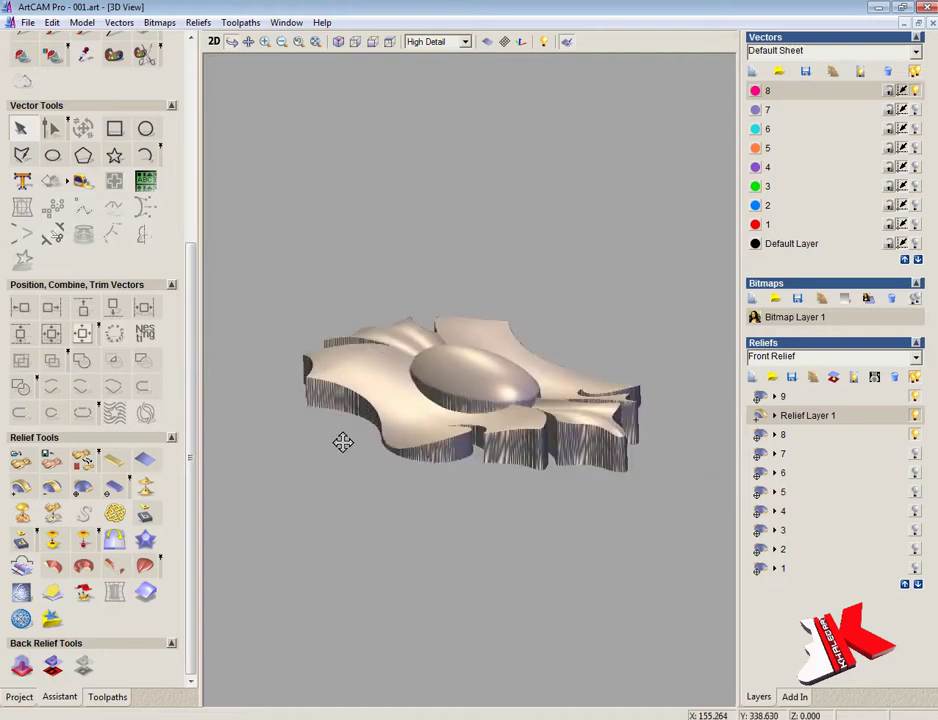
pyautogui.moveTo(341, 440); pyautogui.dragTo(442, 523)
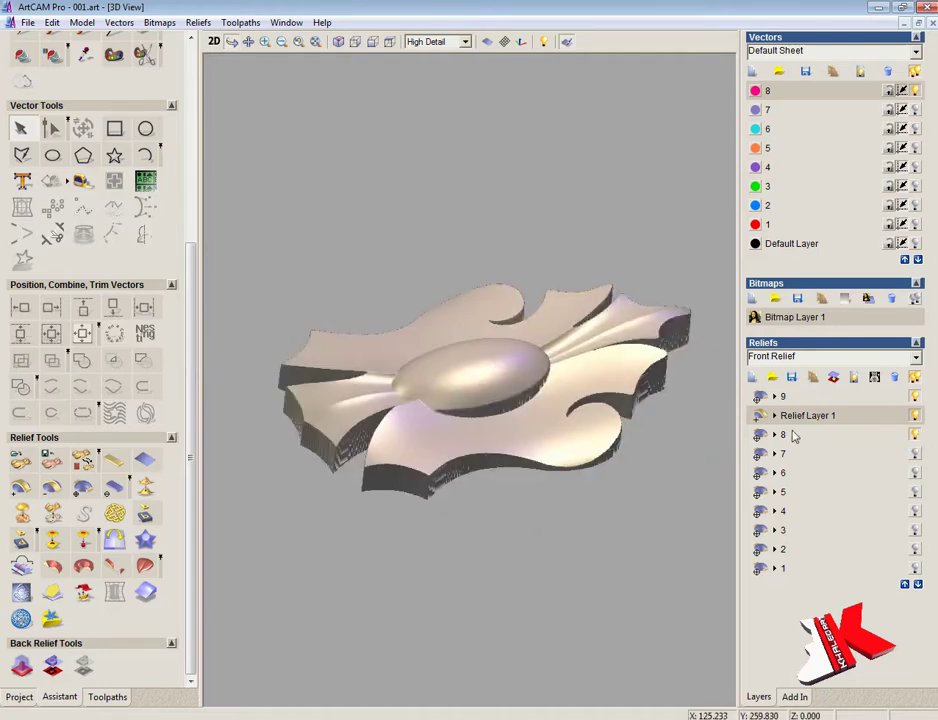
pyautogui.click(836, 379)
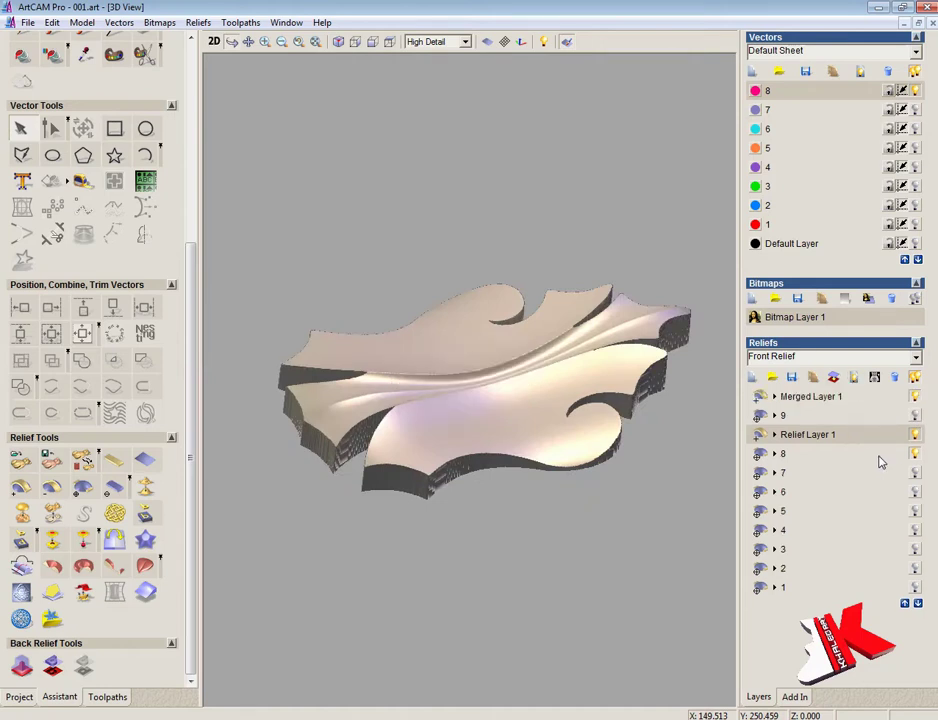
# - Delete the source relief layers 8 and Relief Layer 1, and set Merged Layer 1 to combine by highest
pyautogui.click(879, 456)
pyautogui.click(895, 377)
pyautogui.click(895, 377)
pyautogui.click(855, 399)
pyautogui.click(761, 397)
# - Rename Merged Layer 1 as 8 and move it below relief layer 9 in the layer order
pyautogui.click(822, 398)
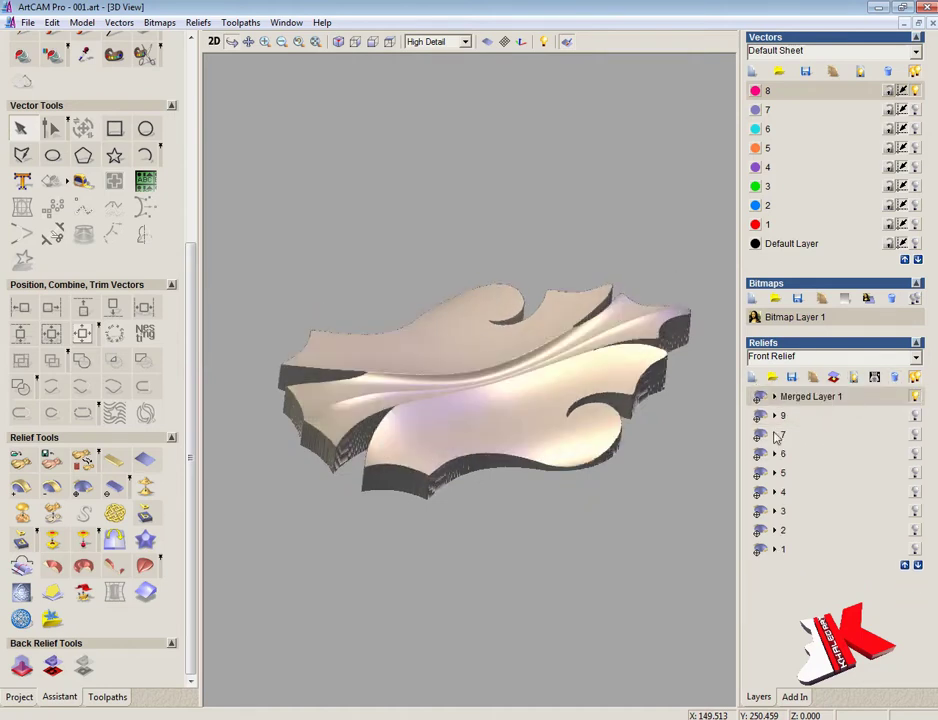
pyautogui.doubleClick(778, 400)
pyautogui.write('8')
pyautogui.press('Return')
pyautogui.click(918, 566)
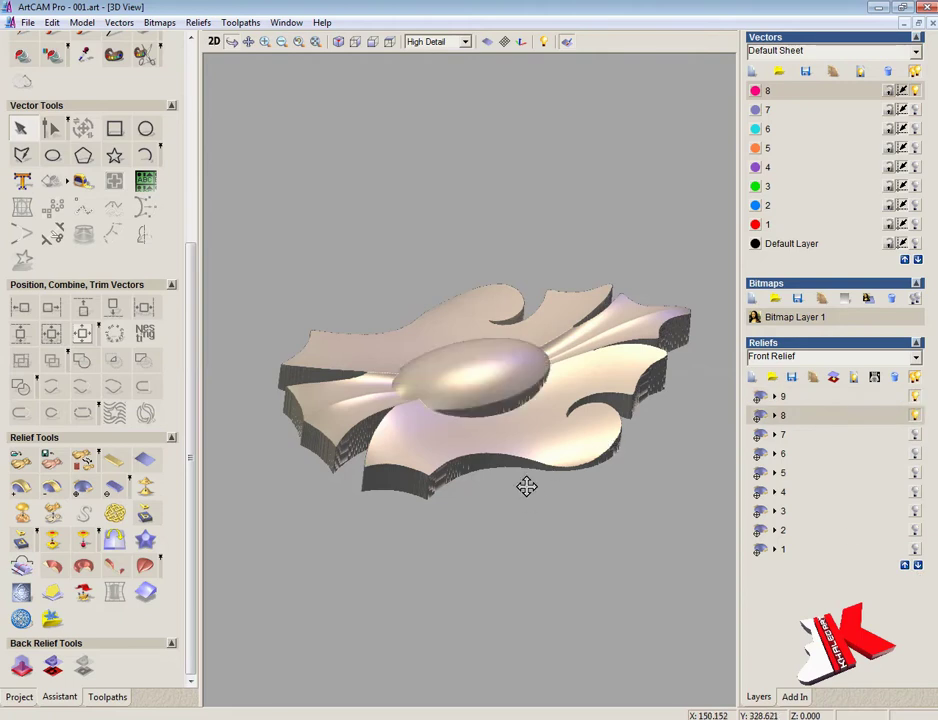
# - Select the ornament's outline and define an angled plane from its bottom tip to its top centre point
pyautogui.click(215, 43)
pyautogui.click(536, 391)
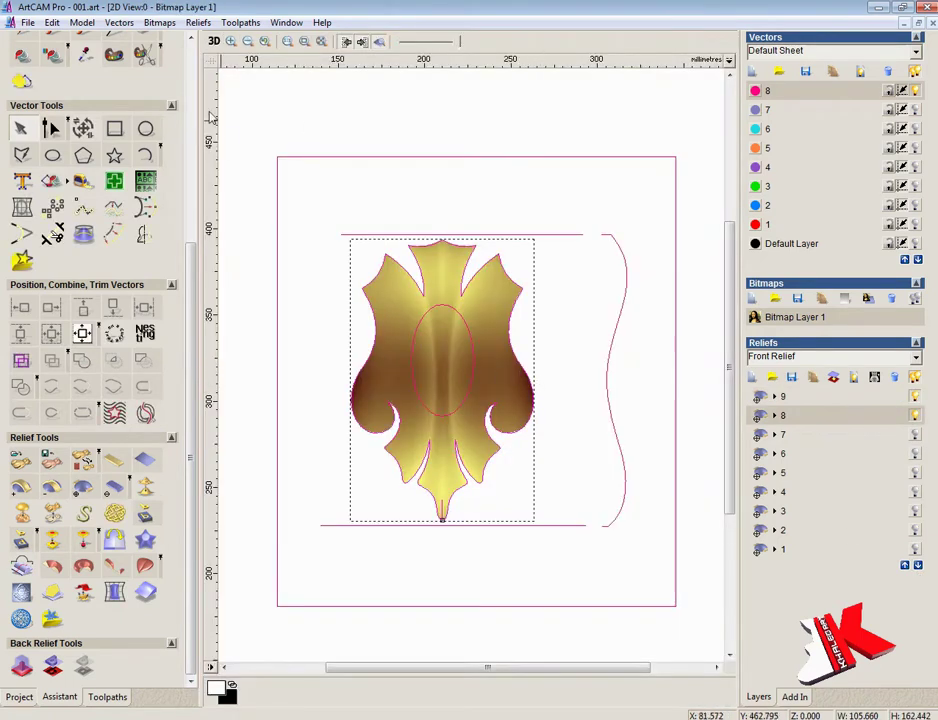
pyautogui.click(216, 43)
pyautogui.click(214, 41)
pyautogui.click(50, 598)
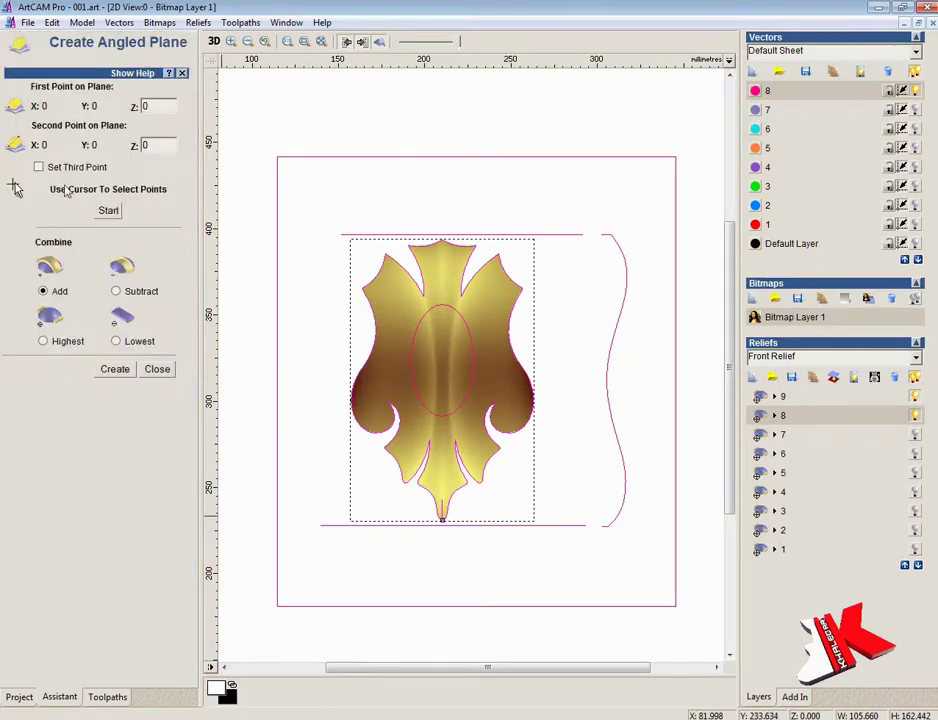
pyautogui.click(107, 210)
pyautogui.click(442, 519)
pyautogui.click(443, 241)
pyautogui.click(443, 241)
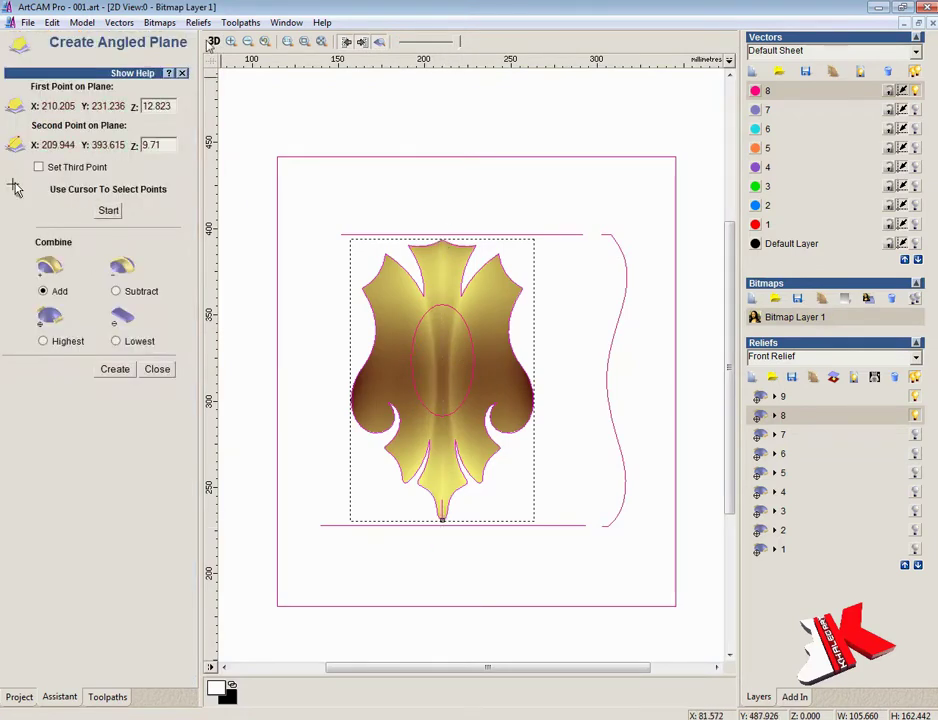
# - Try adding the angled plane with Z heights of .1 at the first point and 2 at the second, and undo it
pyautogui.click(214, 41)
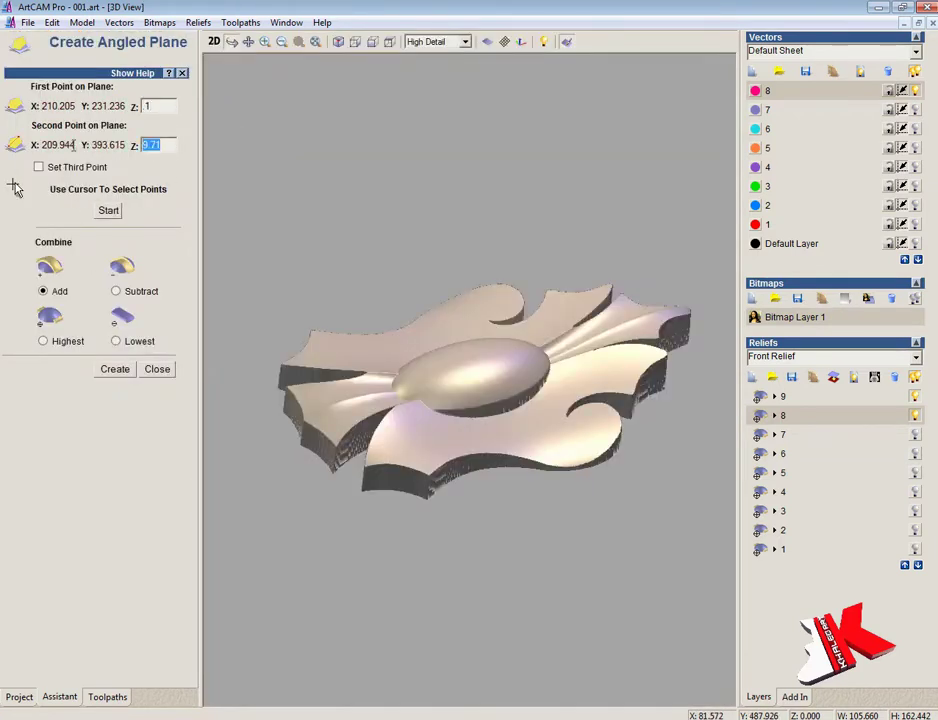
pyautogui.write('2')
pyautogui.moveTo(377, 375); pyautogui.dragTo(262, 370)
pyautogui.click(117, 374)
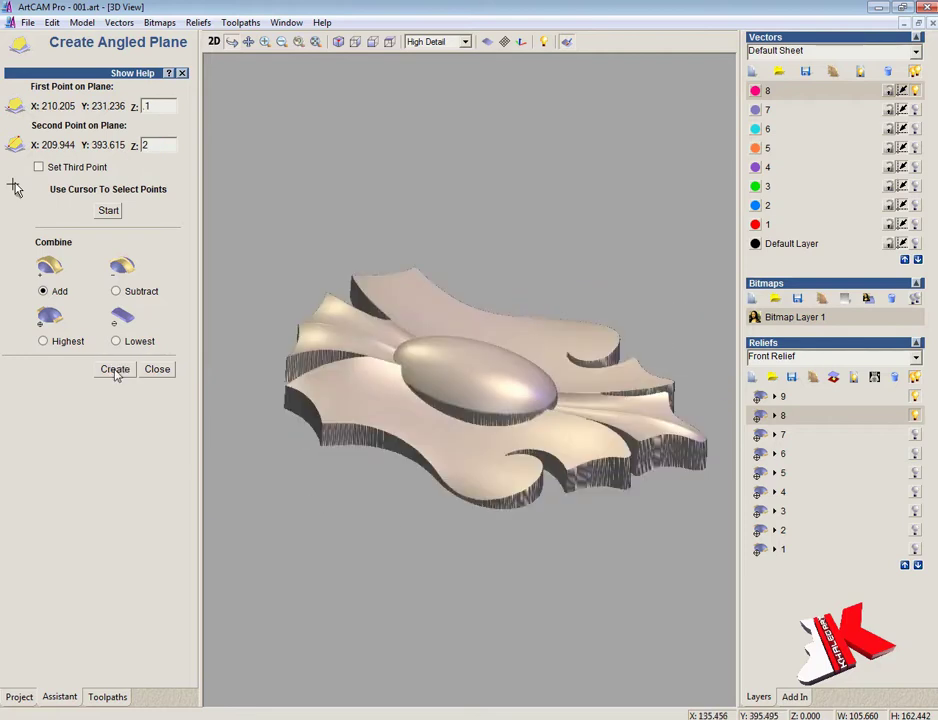
pyautogui.click(115, 370)
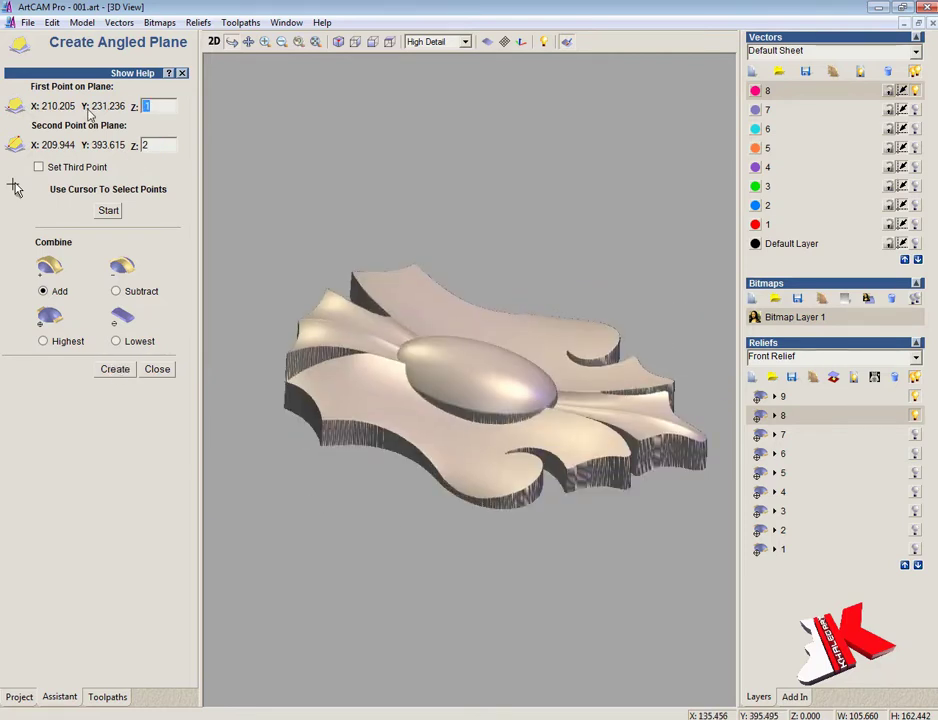
pyautogui.click(52, 22)
pyautogui.click(62, 38)
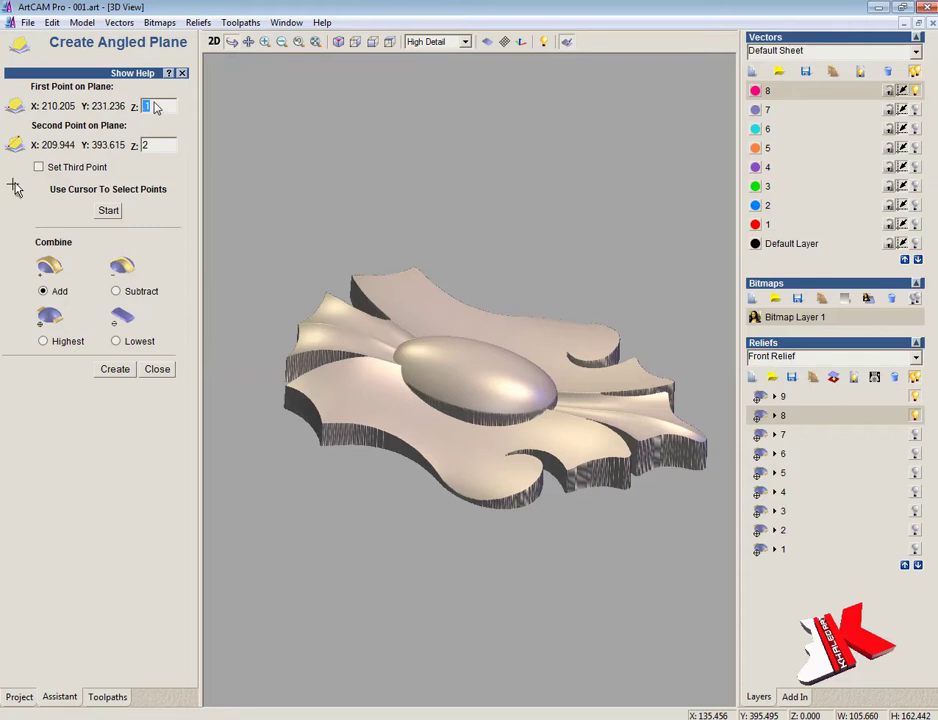
# - Add the angled plane to relief layer 8 with Z heights 3 and .1, and scale the whole layer to 15 mm high
pyautogui.click(116, 370)
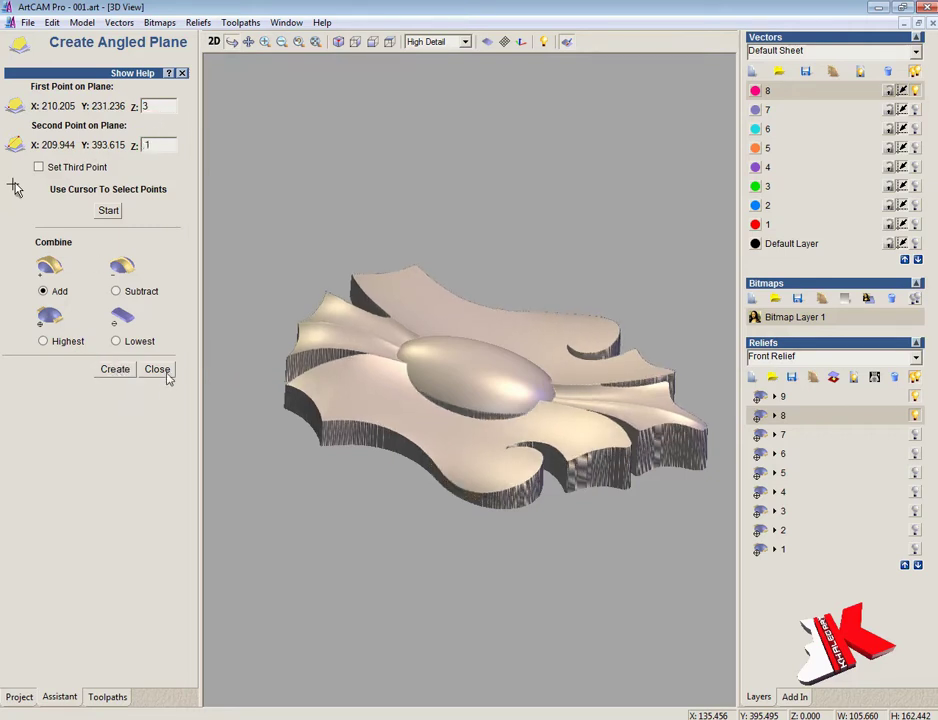
pyautogui.click(157, 369)
pyautogui.click(52, 513)
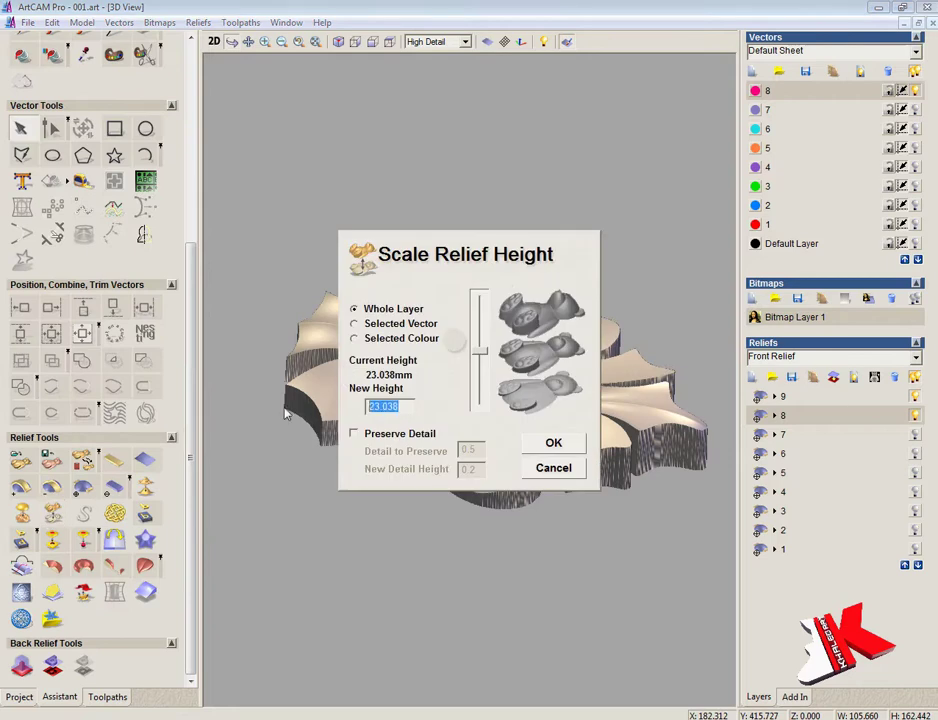
pyautogui.write('15.0')
pyautogui.click(553, 442)
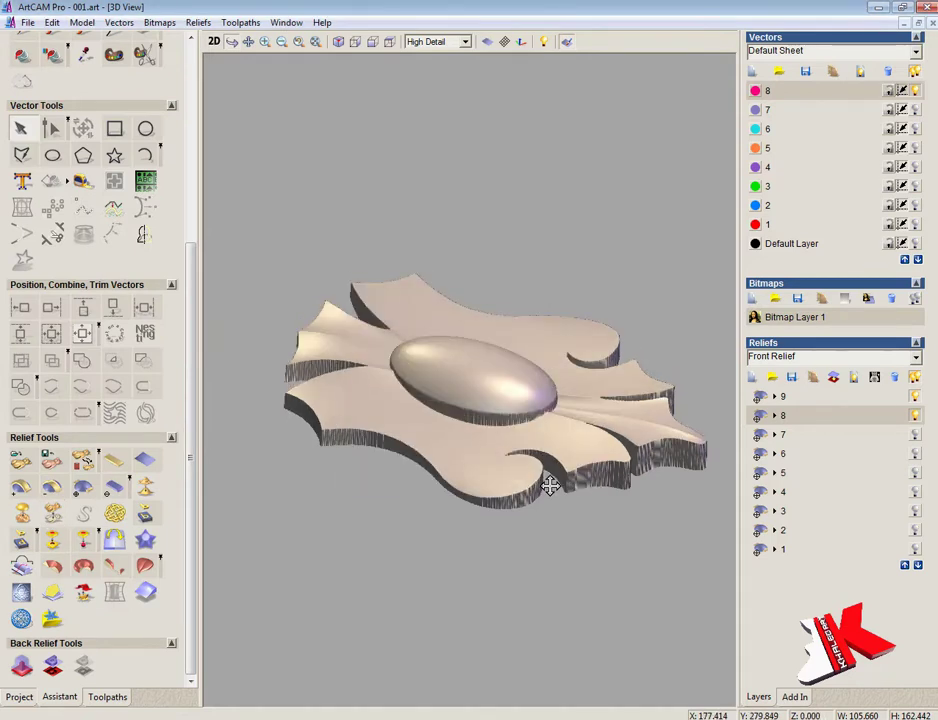
# - Smooth relief layer 8 from above in Interactive Sculpting with diameter 75, strength 91% and smoothness 100%
pyautogui.moveTo(549, 486); pyautogui.dragTo(441, 103)
pyautogui.moveTo(359, 44); pyautogui.dragTo(393, 47)
pyautogui.click(390, 42)
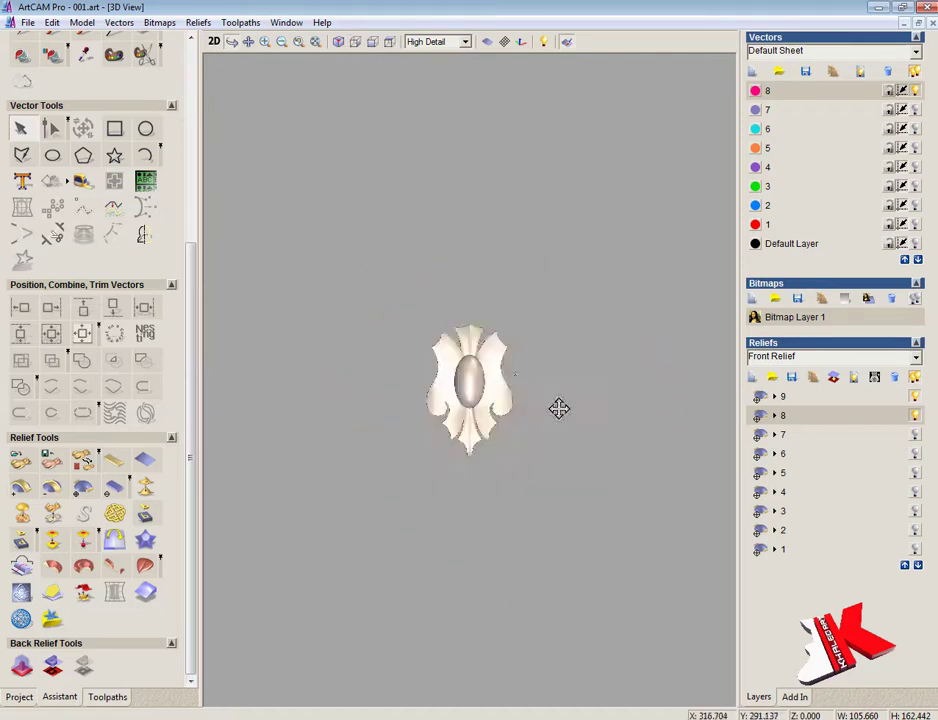
pyautogui.scroll(6, 584, 308)
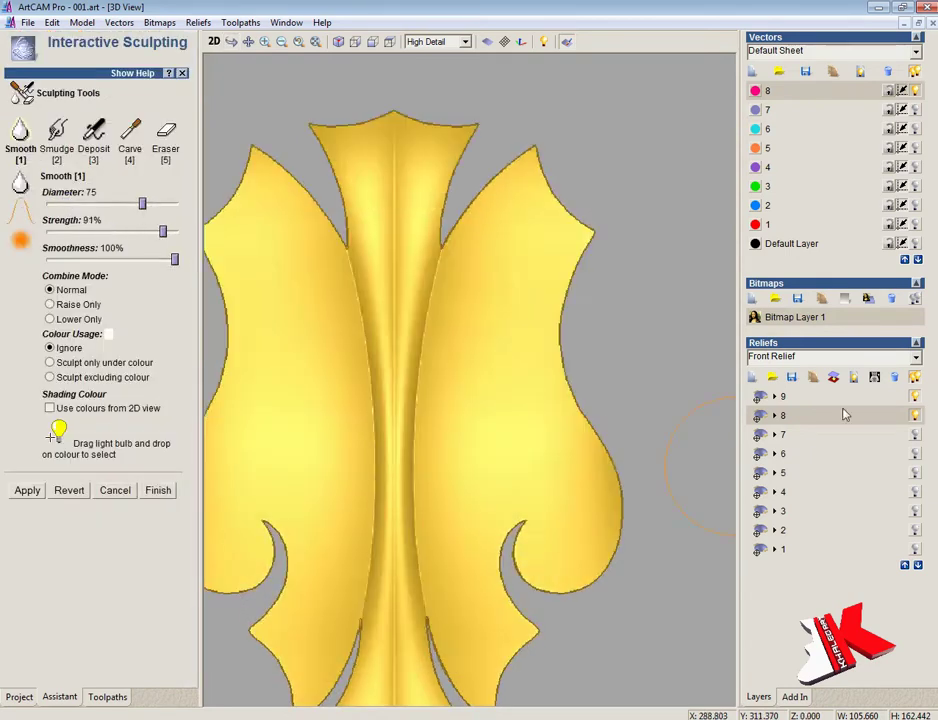
pyautogui.click(155, 497)
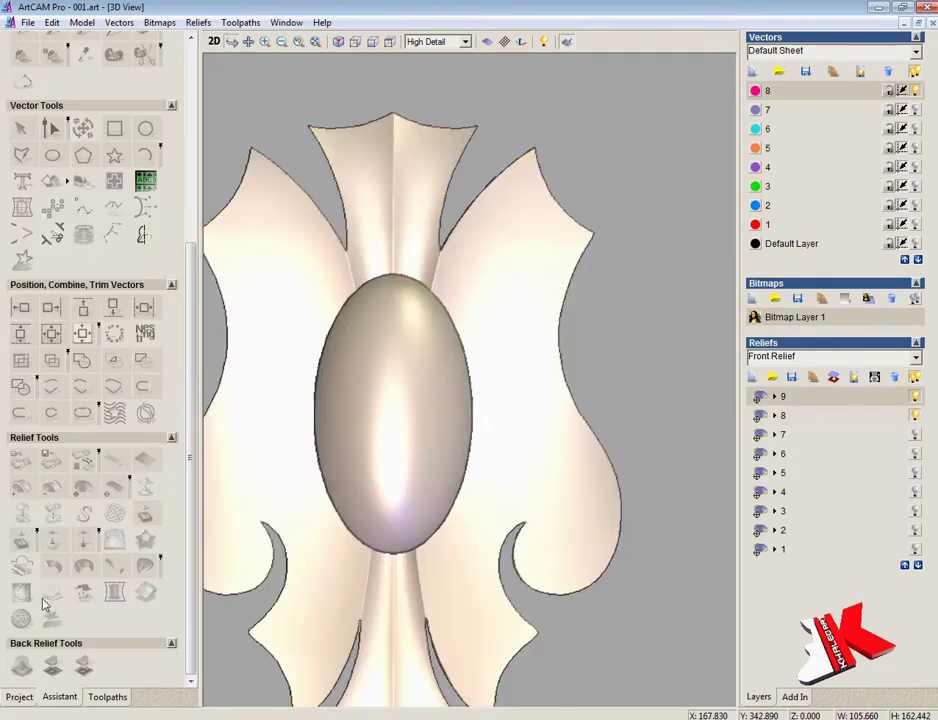
# - Smooth the oval dome's edge on relief layer 9 in Interactive Sculpting with diameter 88, strength 91% and smoothness 100%
pyautogui.click(53, 514)
pyautogui.click(553, 467)
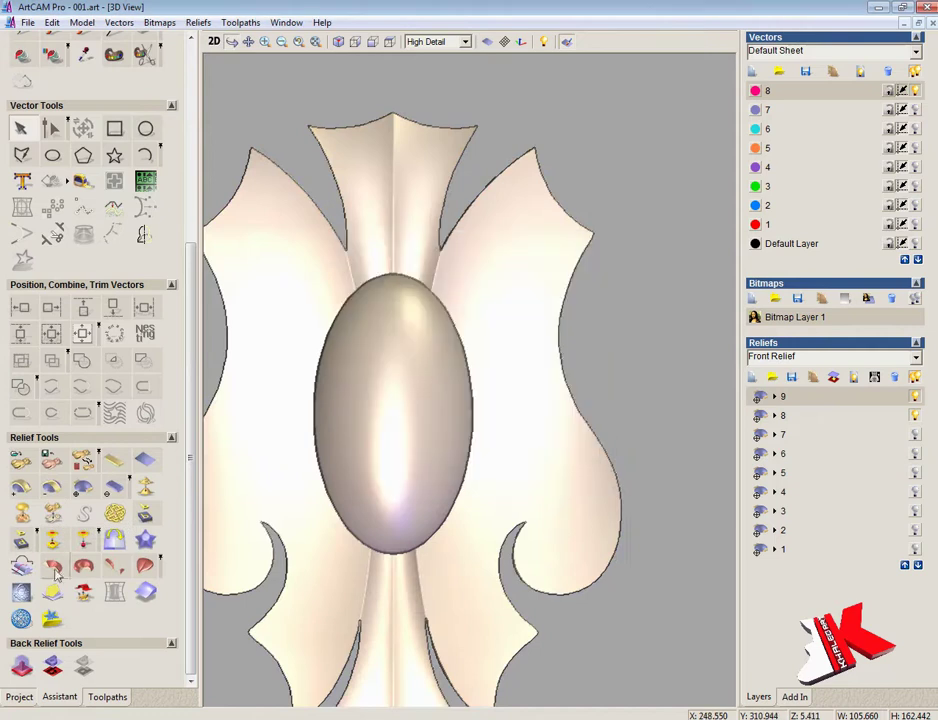
pyautogui.click(128, 548)
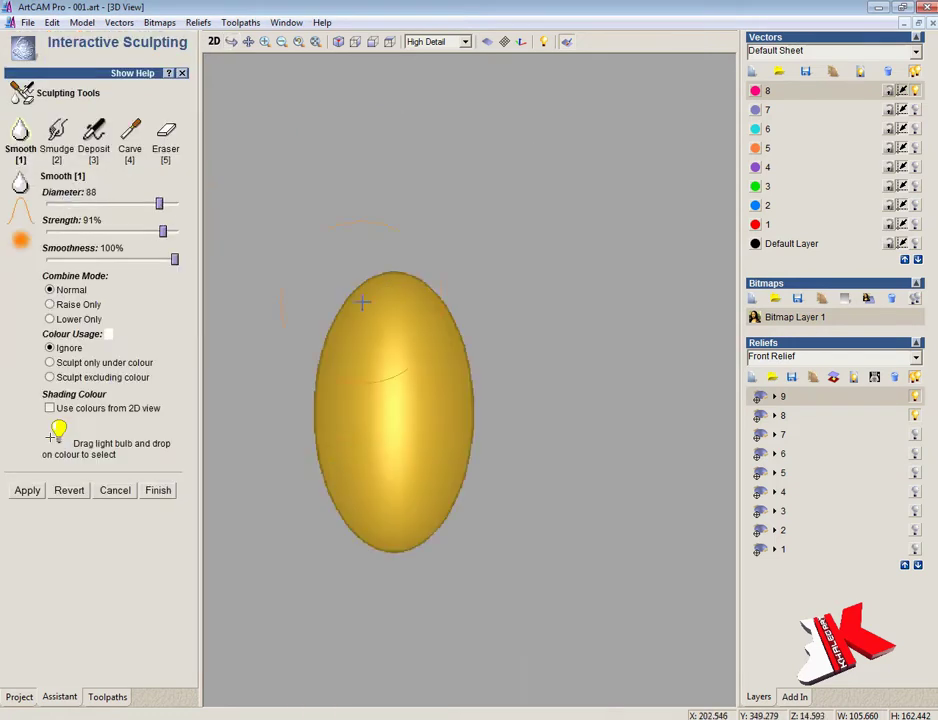
pyautogui.moveTo(360, 304)
pyautogui.mouseDown()
pyautogui.moveTo(391, 543)
pyautogui.moveTo(348, 320)
pyautogui.moveTo(479, 463)
pyautogui.moveTo(331, 417)
pyautogui.moveTo(418, 311)
pyautogui.moveTo(471, 388)
pyautogui.moveTo(373, 547)
pyautogui.moveTo(319, 408)
pyautogui.moveTo(392, 295)
pyautogui.mouseUp()
pyautogui.click(174, 491)
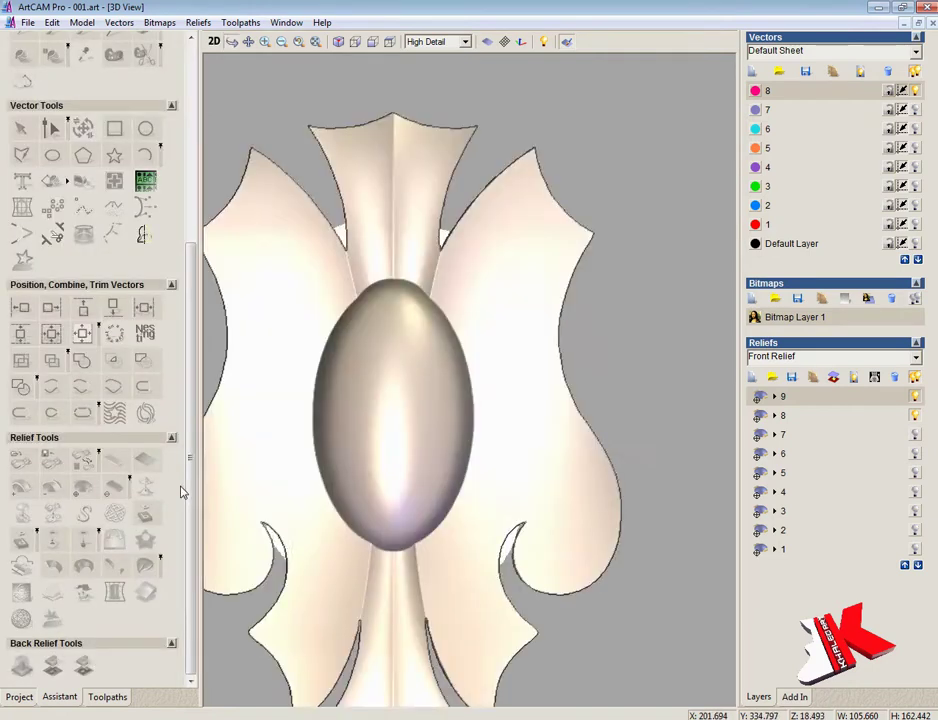
# - Zero the relief outside the oval vector on relief layer 9 using the Shape Editor's Zero Rest
pyautogui.moveTo(519, 330); pyautogui.dragTo(511, 300)
pyautogui.click(214, 42)
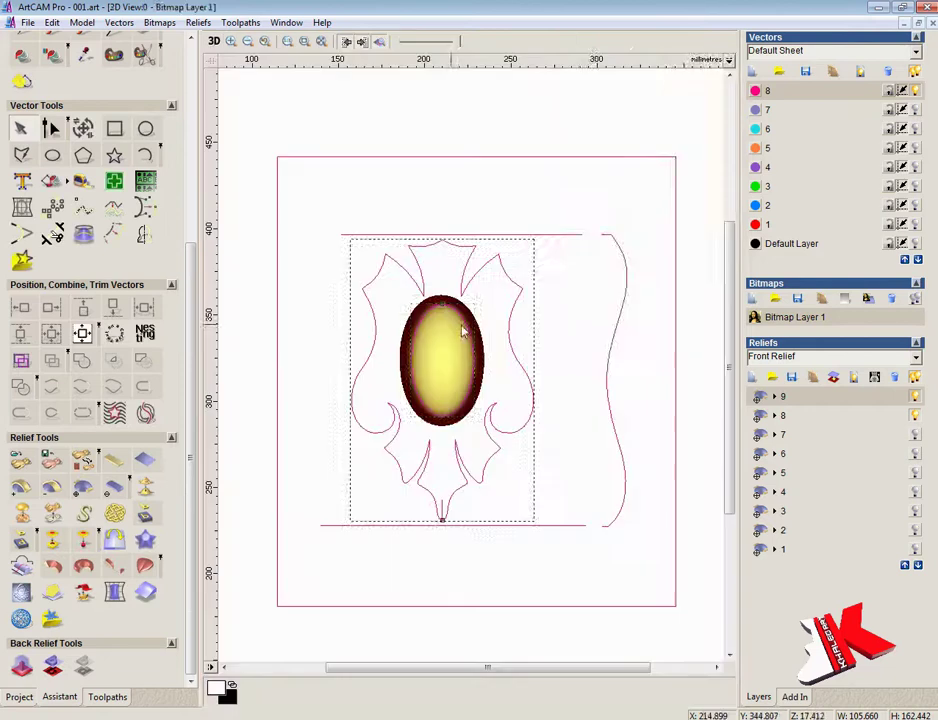
pyautogui.doubleClick(463, 317)
pyautogui.click(736, 340)
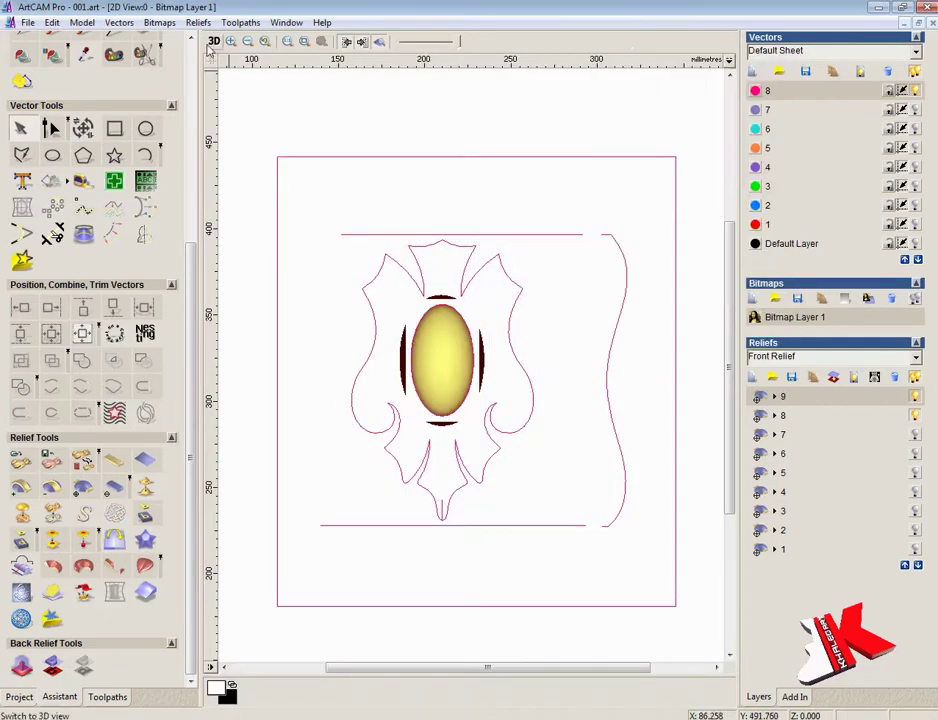
pyautogui.click(214, 41)
# - Check the relief height of the oval dome on layer 9 and inspect the ornament in 3D from the side and at an angle
pyautogui.moveTo(392, 231); pyautogui.dragTo(391, 217)
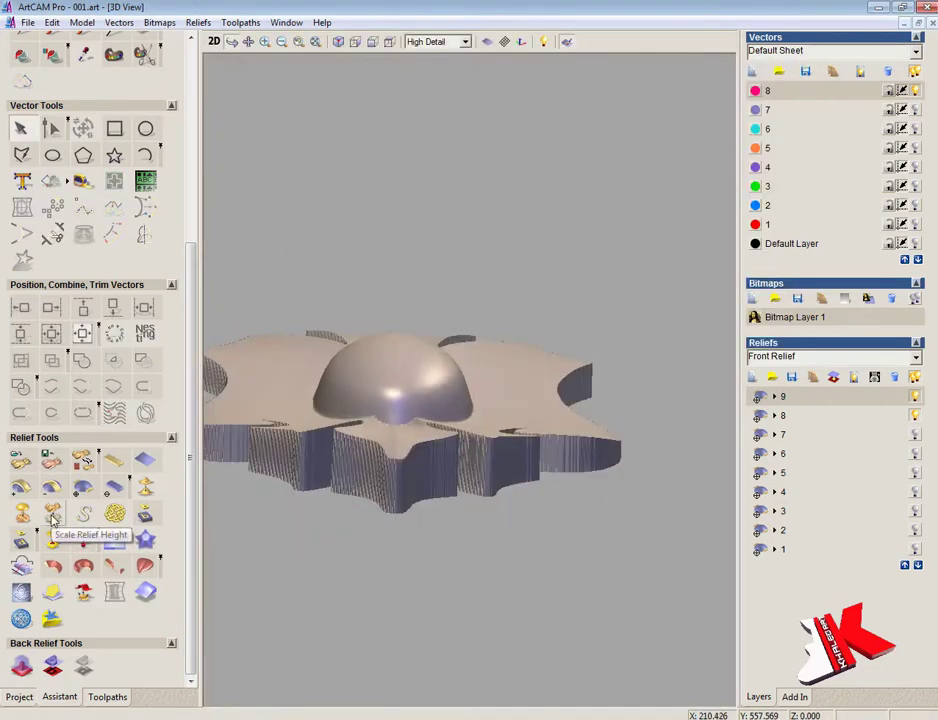
pyautogui.click(53, 514)
pyautogui.click(548, 446)
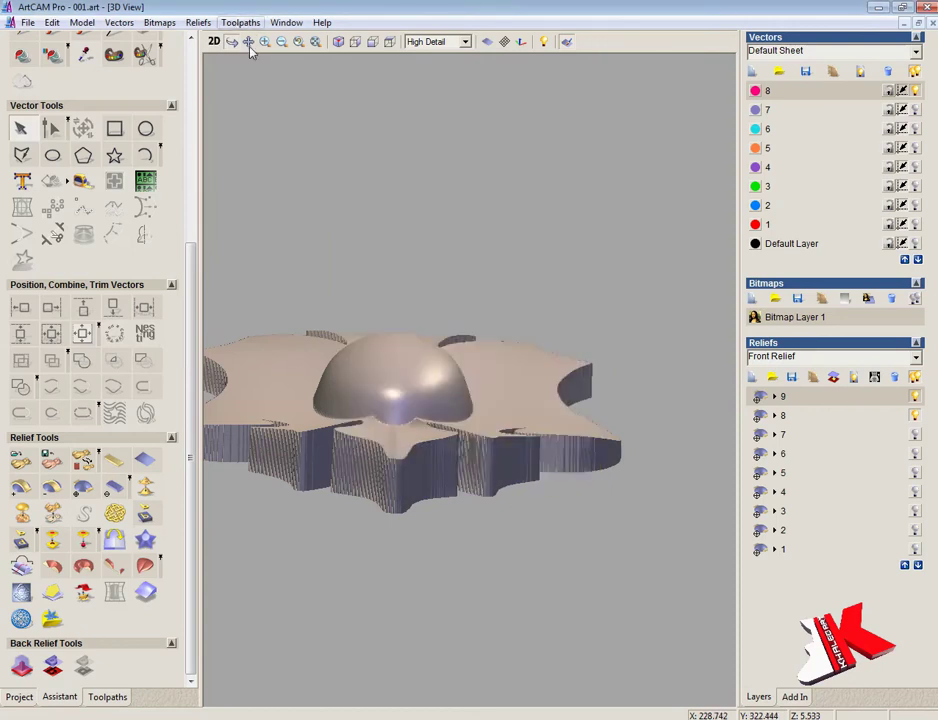
pyautogui.moveTo(383, 440); pyautogui.dragTo(430, 530)
# - Raise the oval dome on relief layer 9 by adding a flat profile with a 2 mm start height, and check the ornament in 3D
pyautogui.click(214, 41)
pyautogui.doubleClick(474, 336)
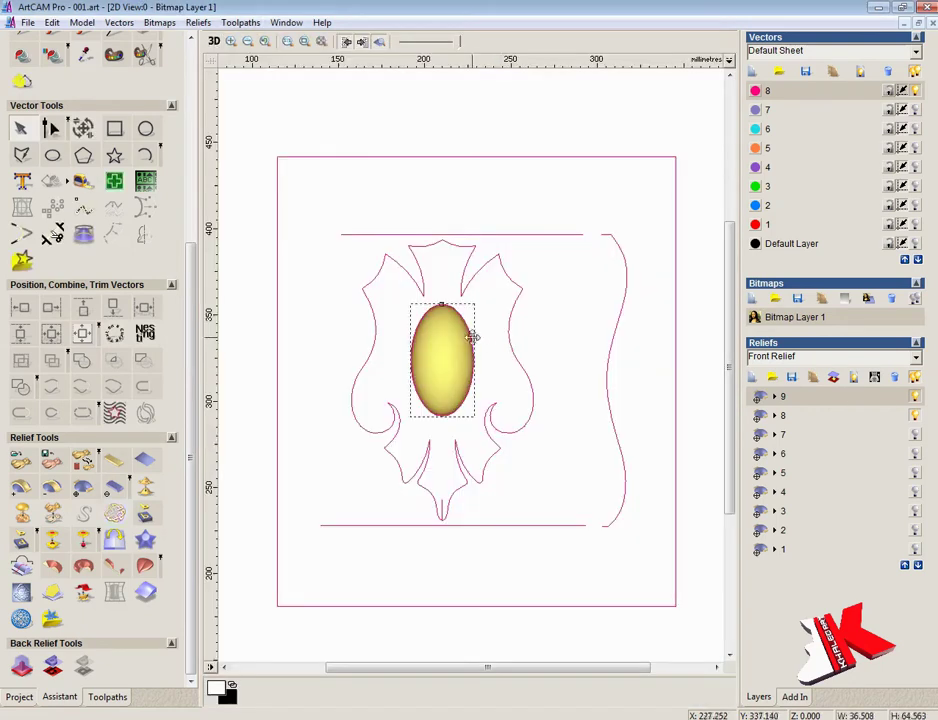
pyautogui.click(214, 41)
pyautogui.click(608, 289)
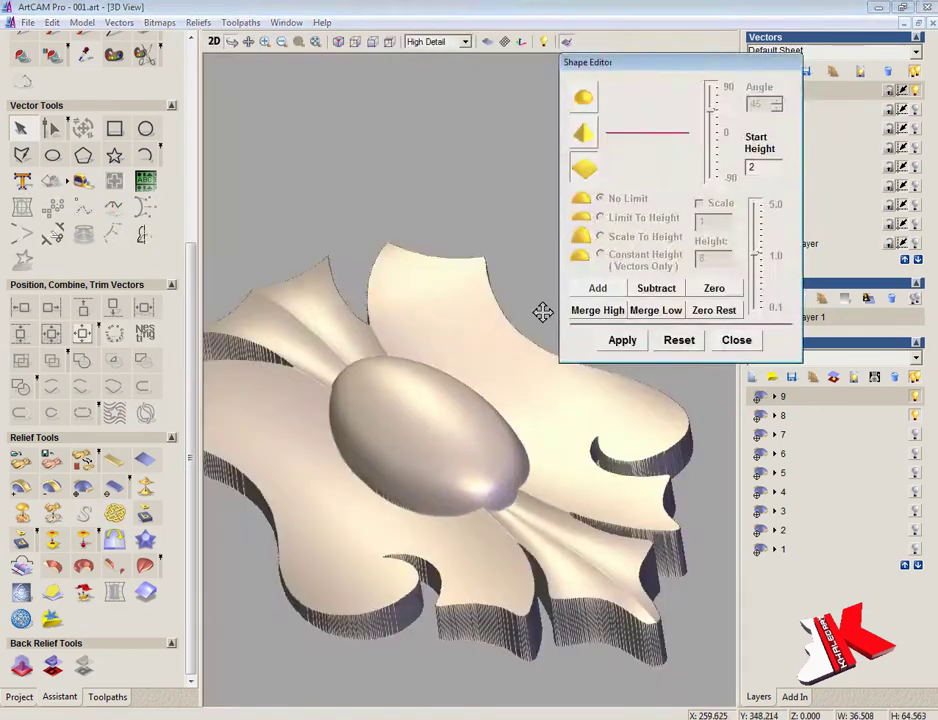
pyautogui.click(727, 345)
pyautogui.moveTo(473, 297); pyautogui.dragTo(452, 521, button='right')
pyautogui.moveTo(452, 521); pyautogui.dragTo(362, 515)
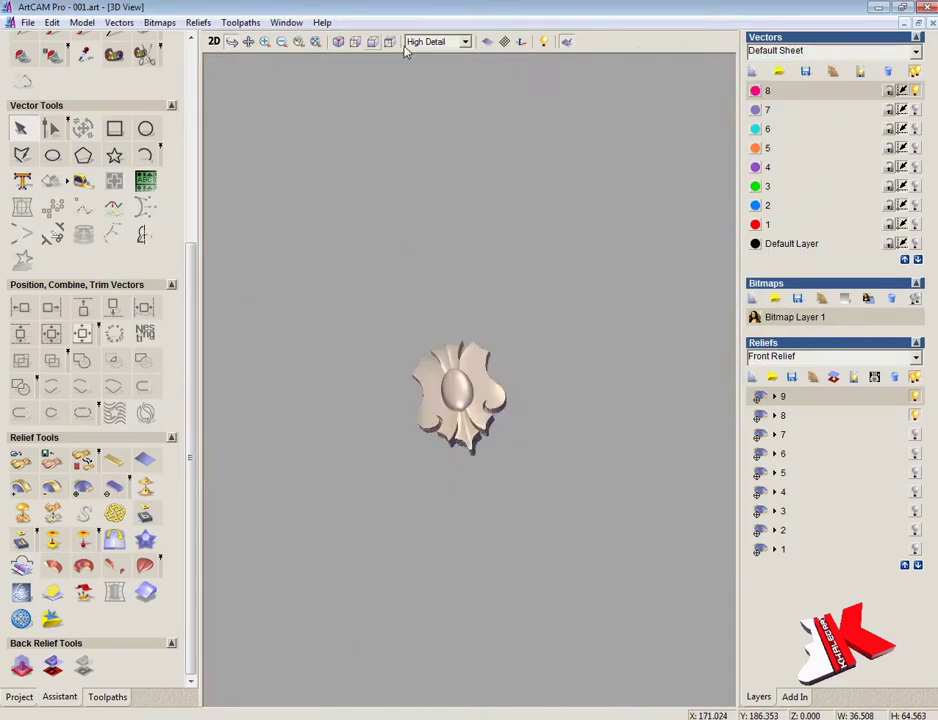